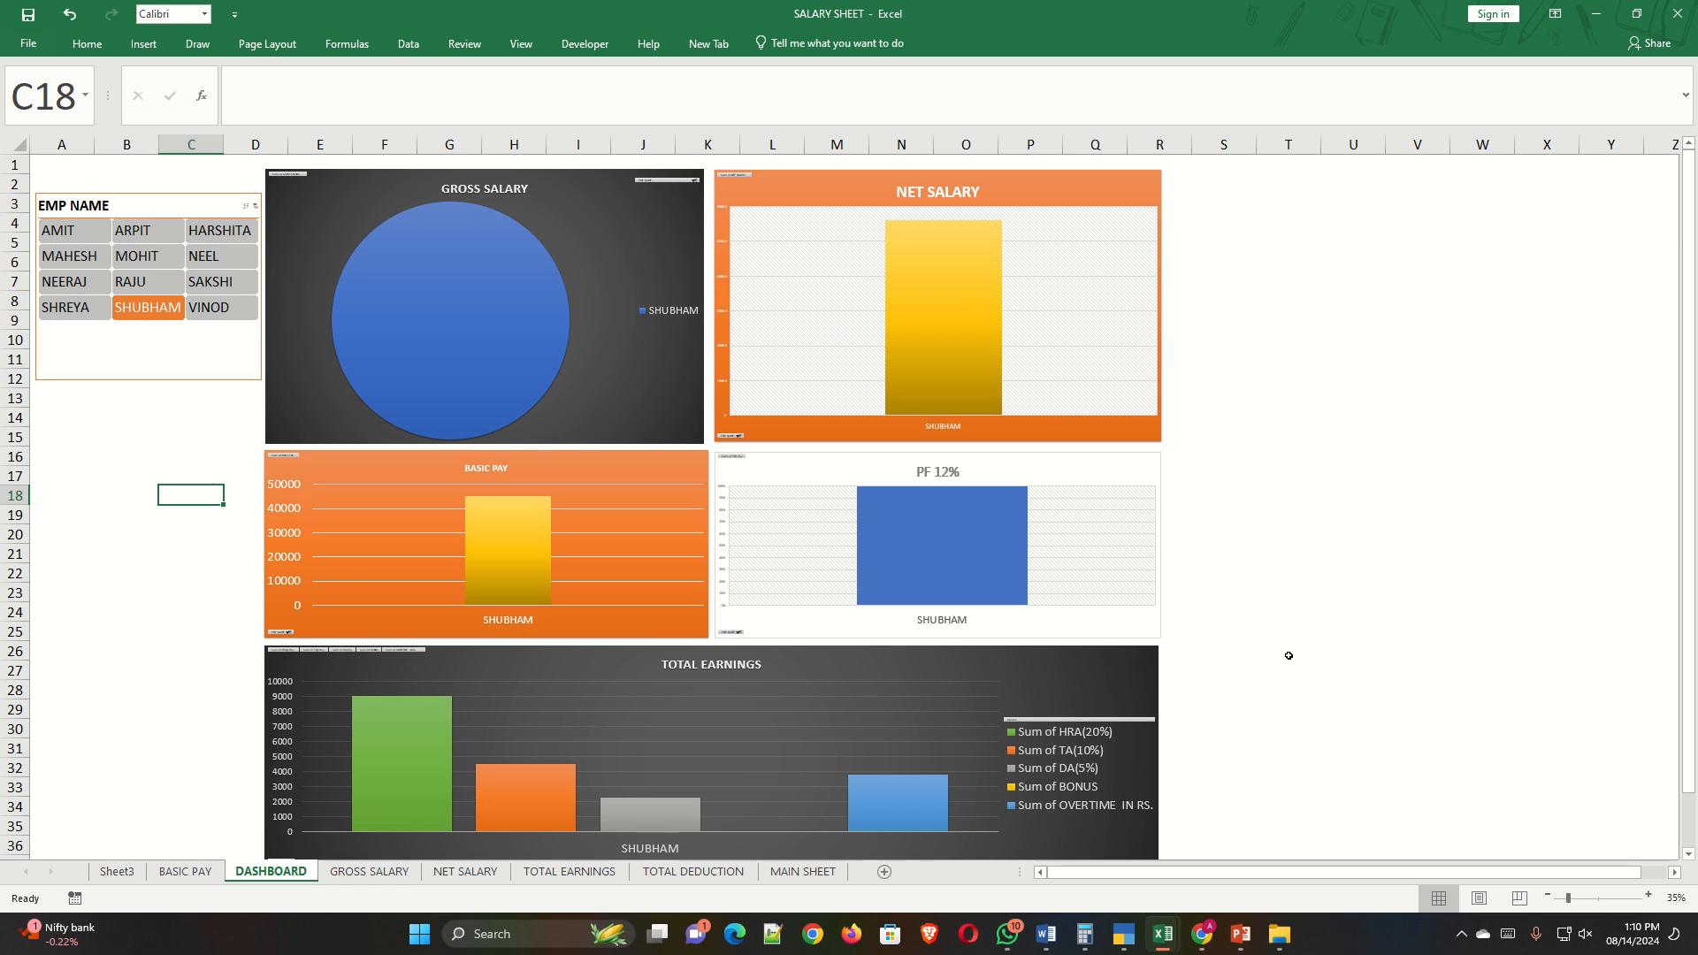
# Filter the dashboard charts with the EMP NAME slicer, by single employees first, and in multi-select mode by four employees.
pyautogui.click(210, 276)
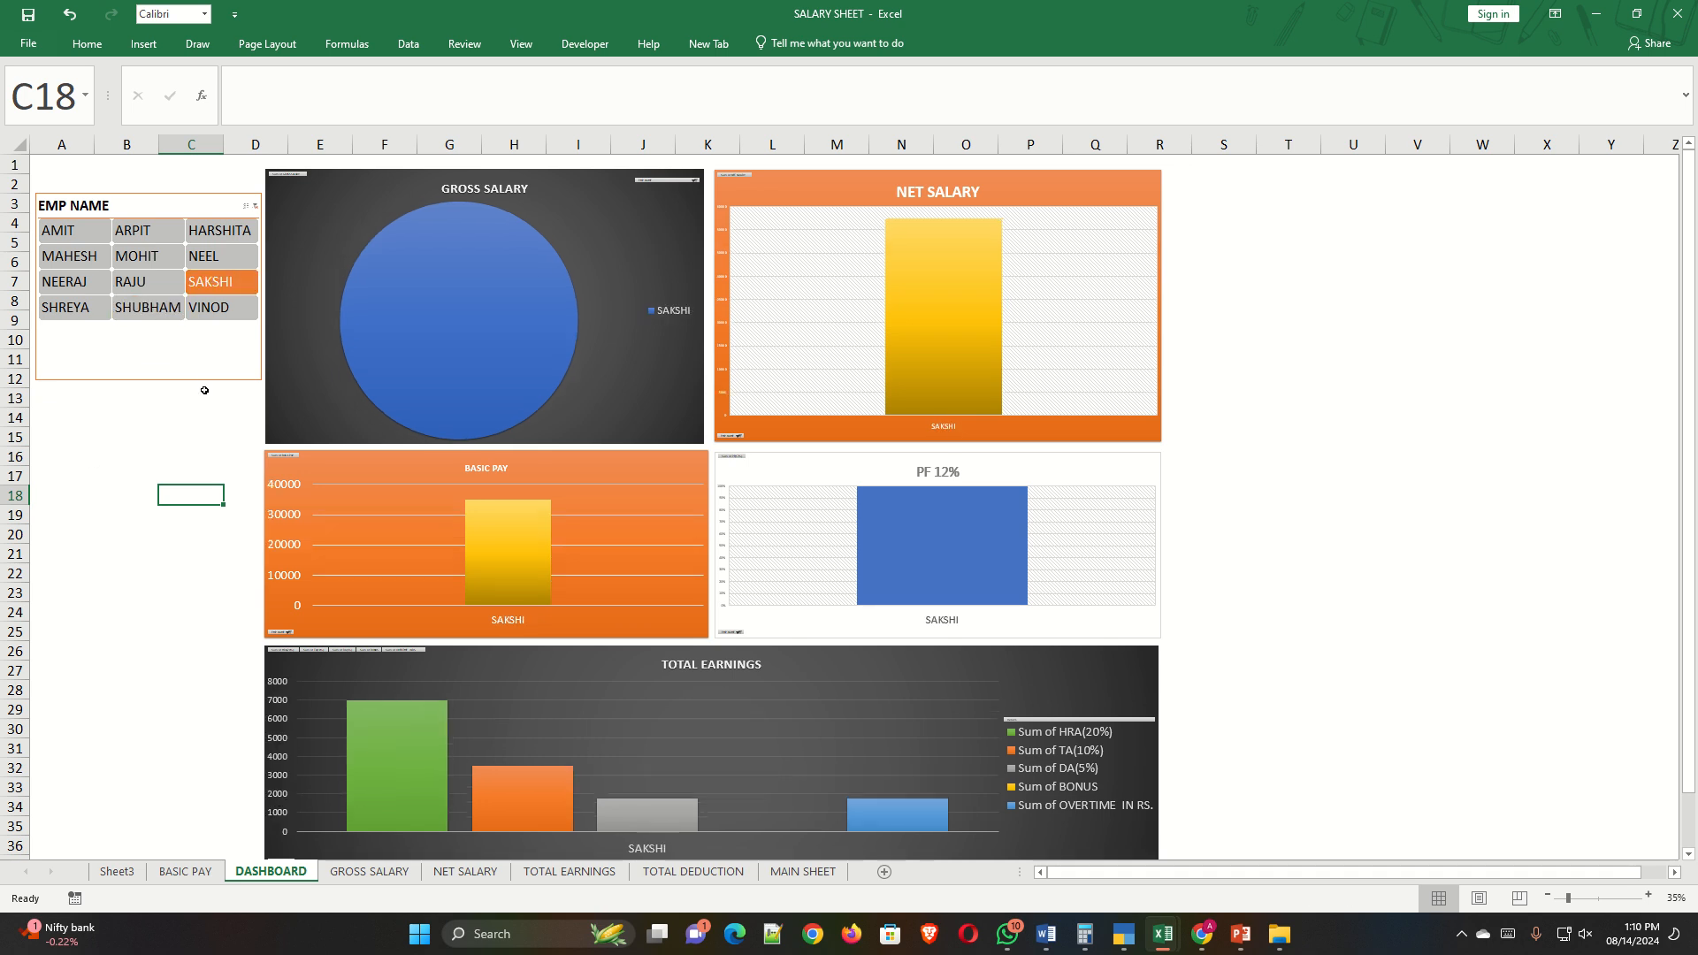
pyautogui.click(149, 262)
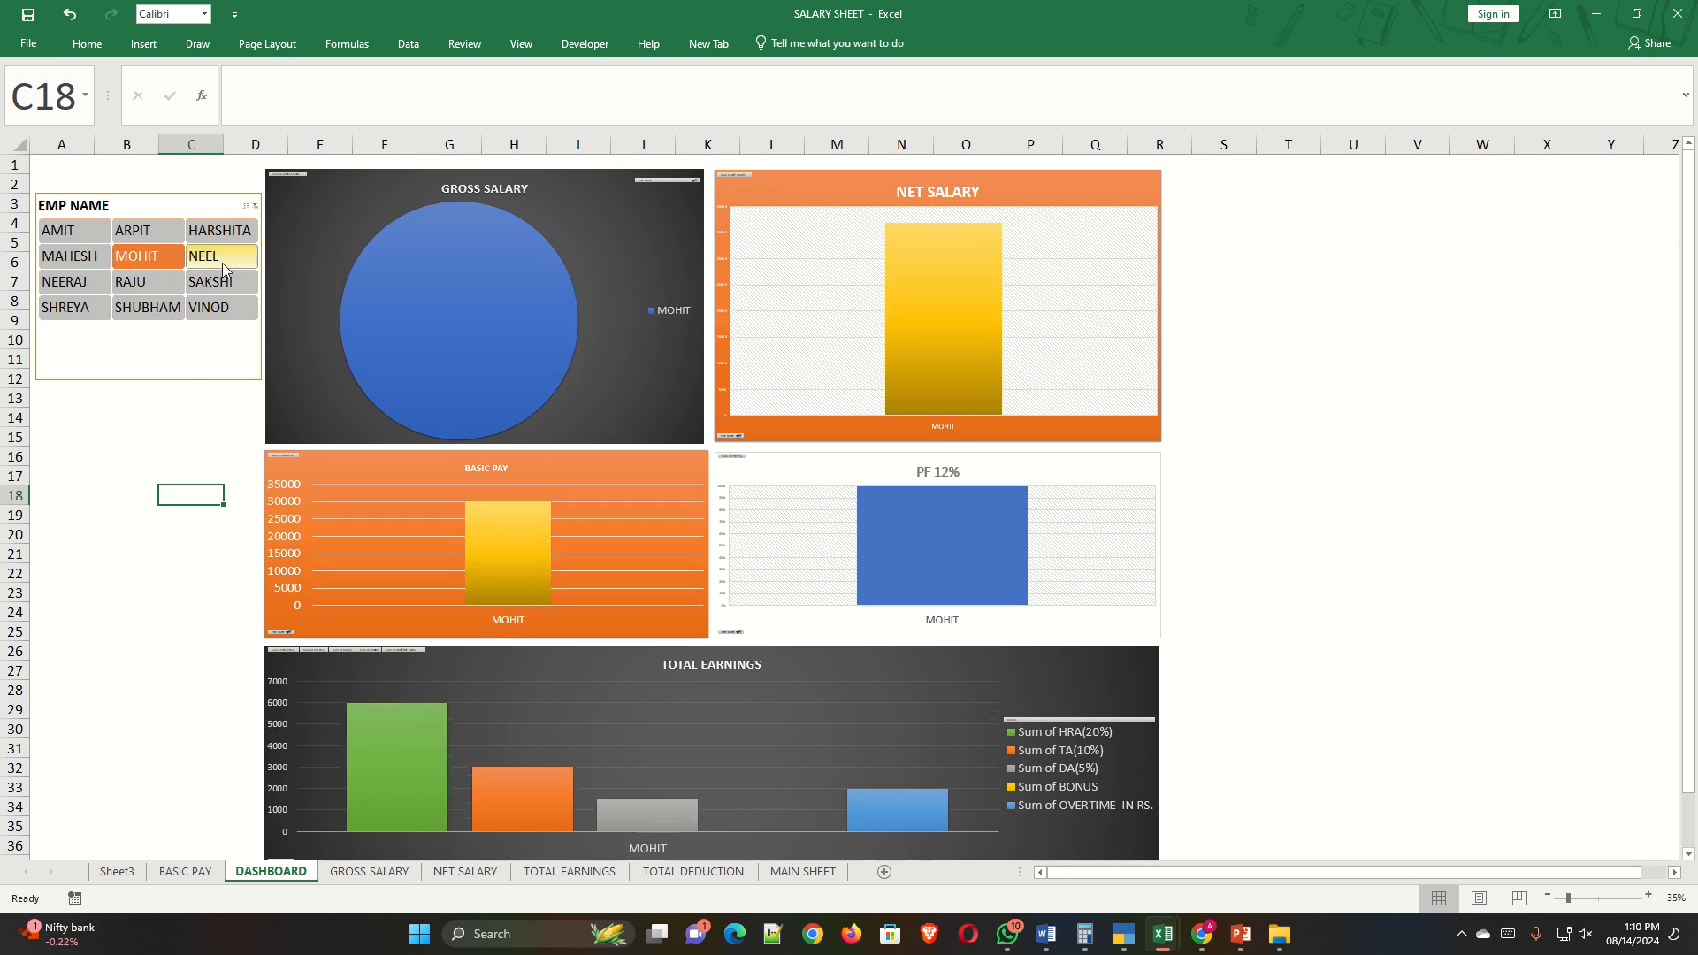
pyautogui.click(247, 206)
pyautogui.click(146, 309)
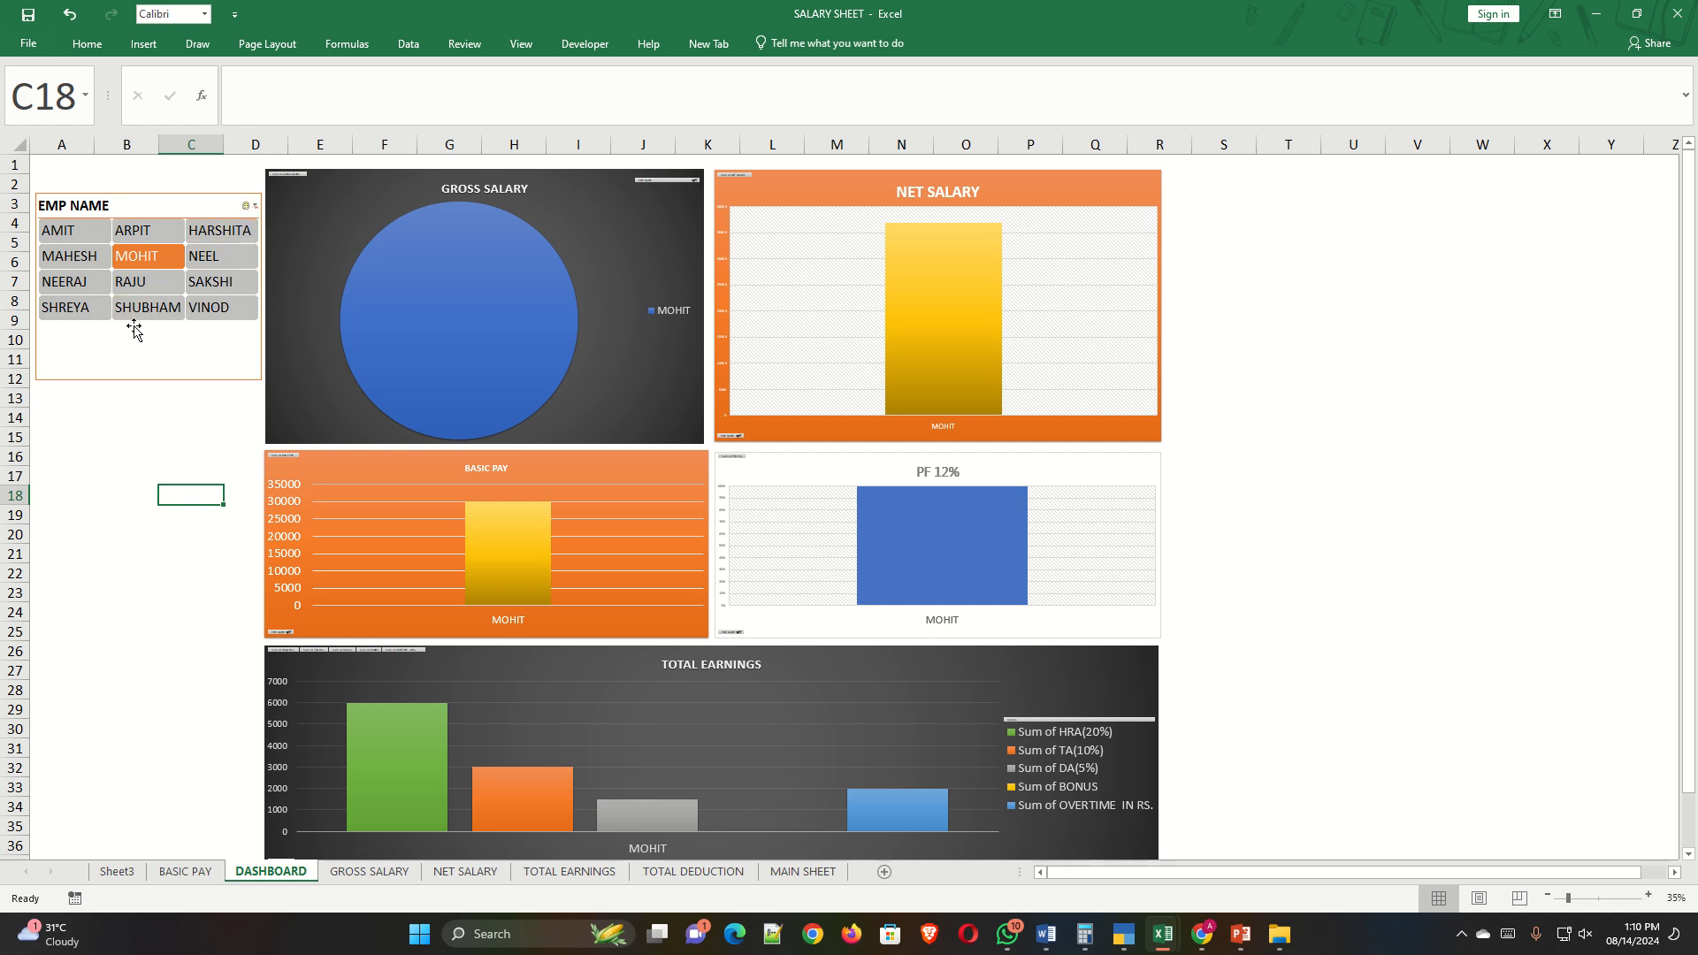
pyautogui.click(69, 256)
pyautogui.click(134, 232)
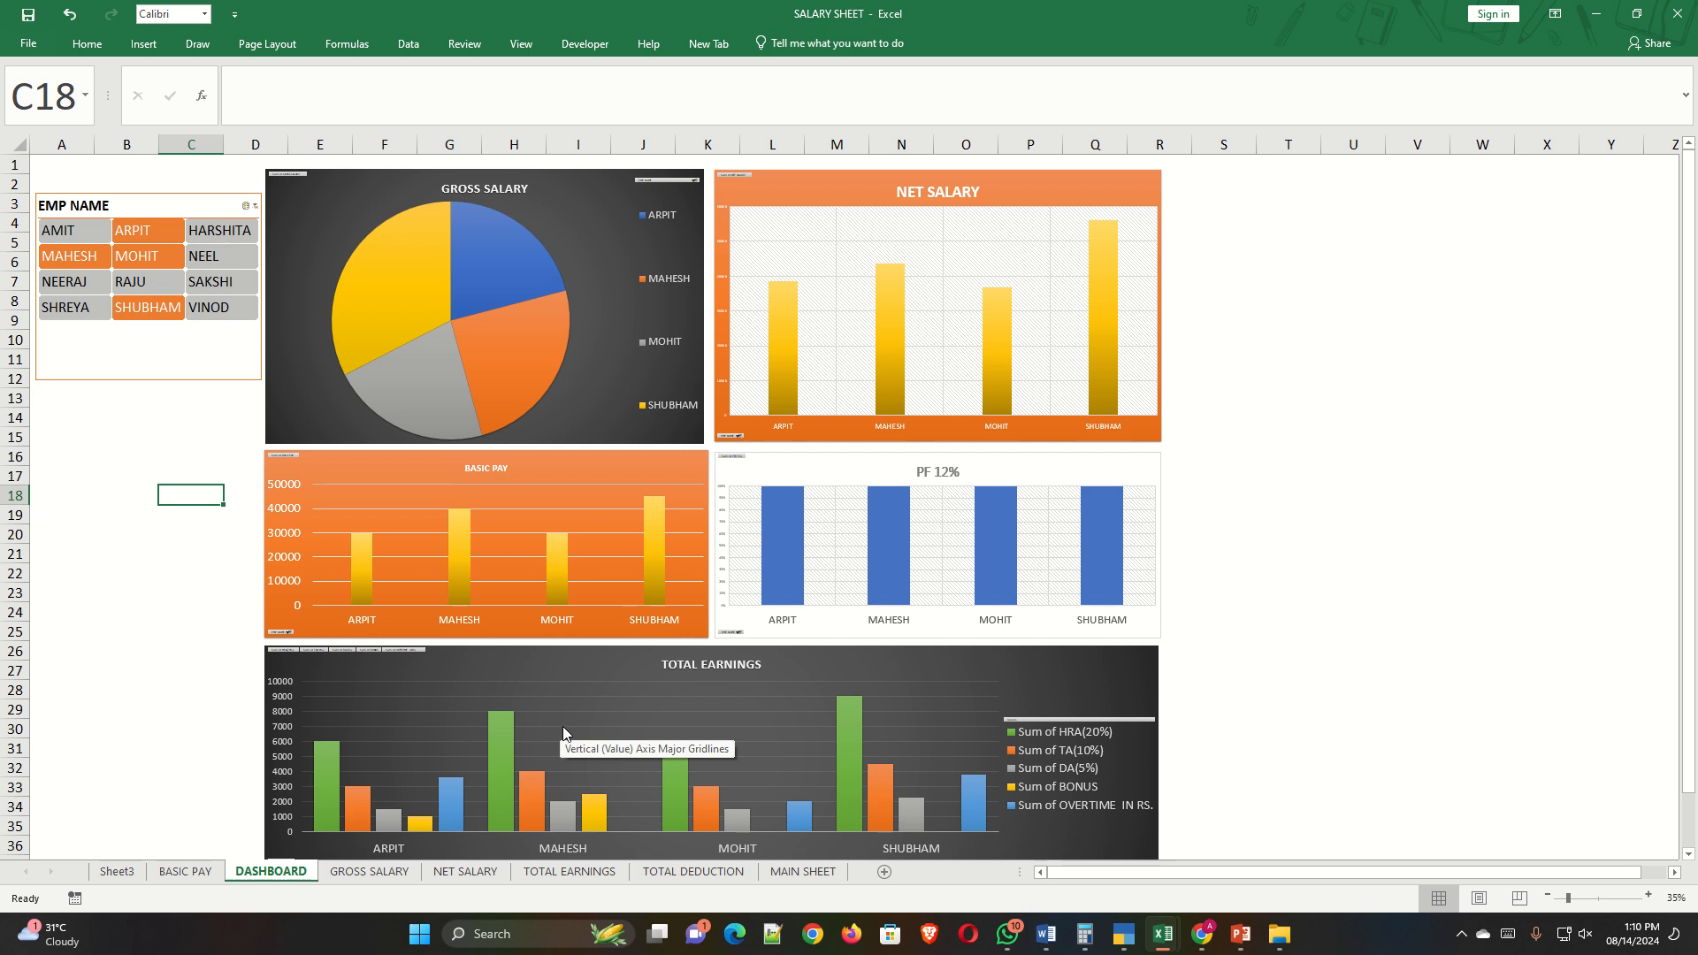
# Look over the salary distribution list on MAIN SHEET and select it from the EMP ID header through the NET SALARY column.
pyautogui.click(802, 871)
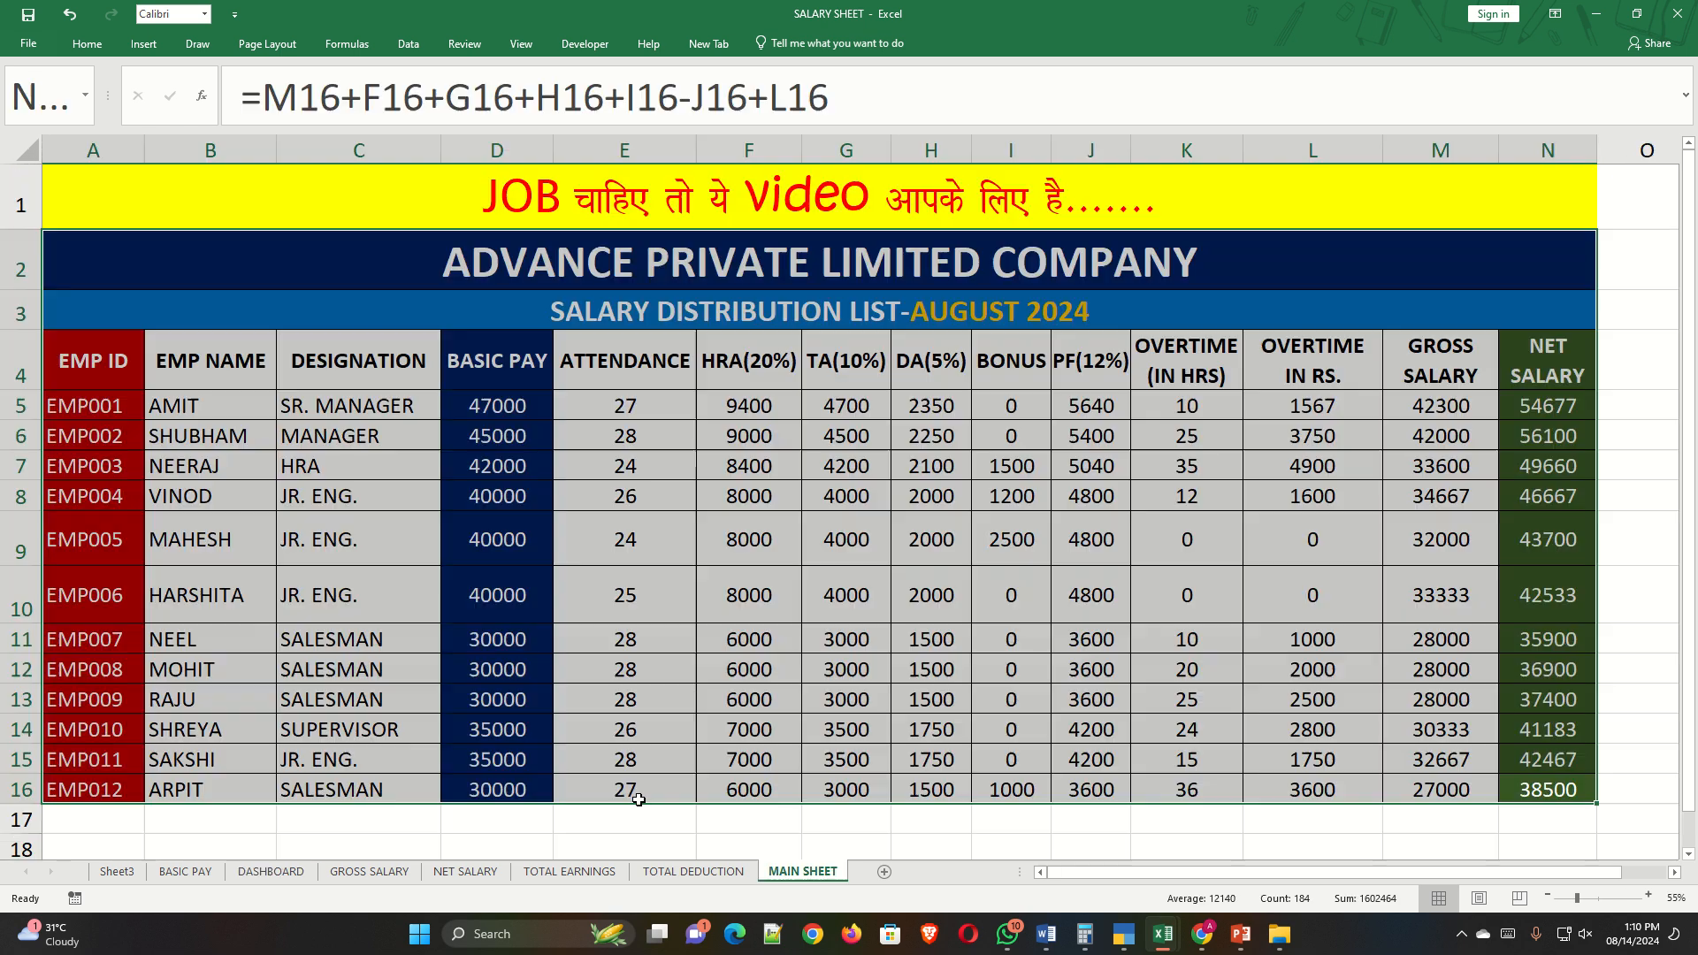
pyautogui.click(493, 430)
pyautogui.click(372, 454)
pyautogui.moveTo(90, 179); pyautogui.dragTo(1398, 759)
pyautogui.click(599, 595)
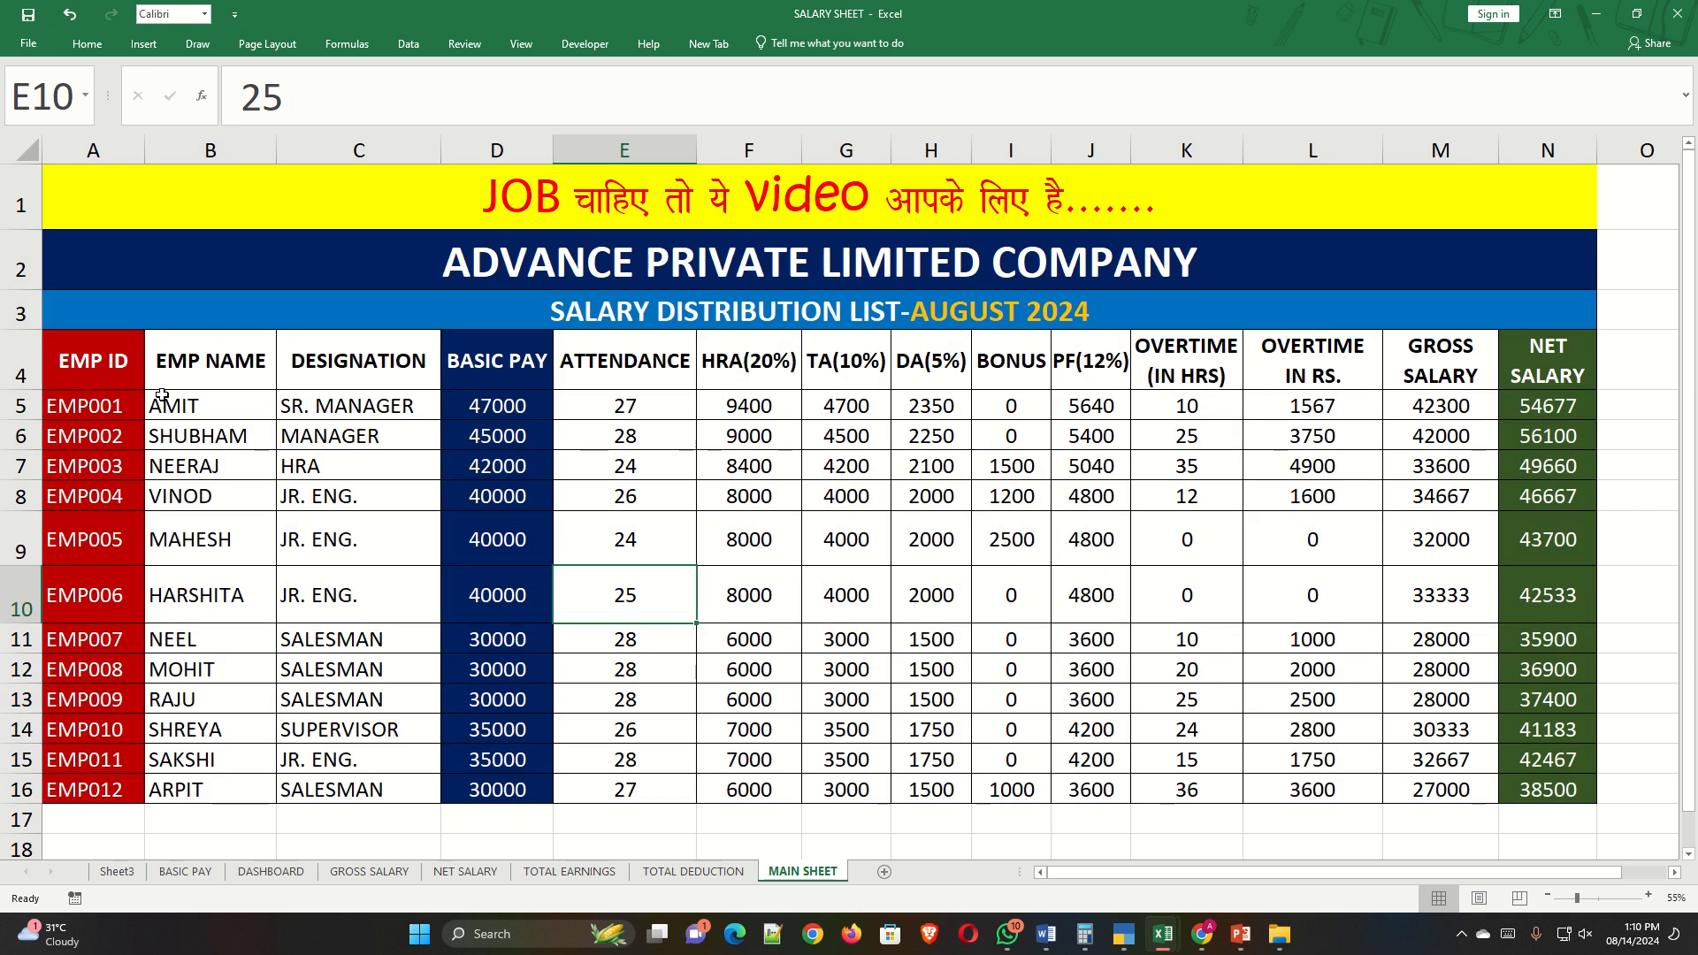
pyautogui.moveTo(57, 359); pyautogui.dragTo(1530, 789)
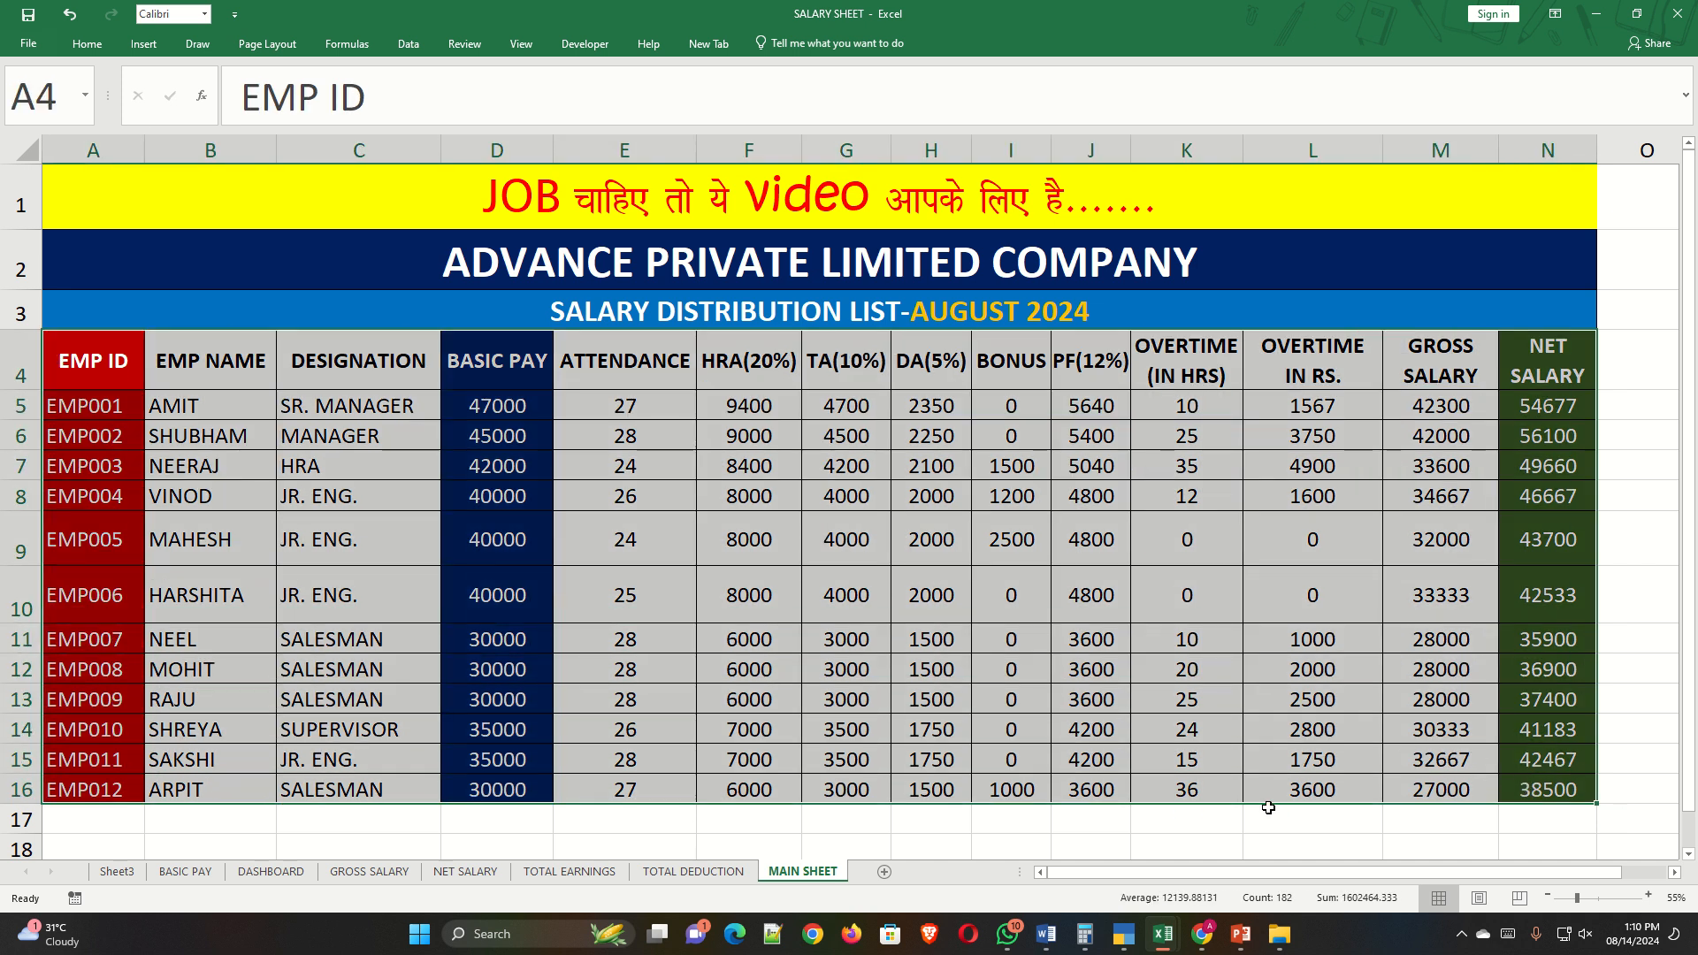
# Switch to the dashboard workbook and zoom out to 40% so the whole salary table fits the view.
pyautogui.moveTo(1163, 934)
pyautogui.click(1244, 853)
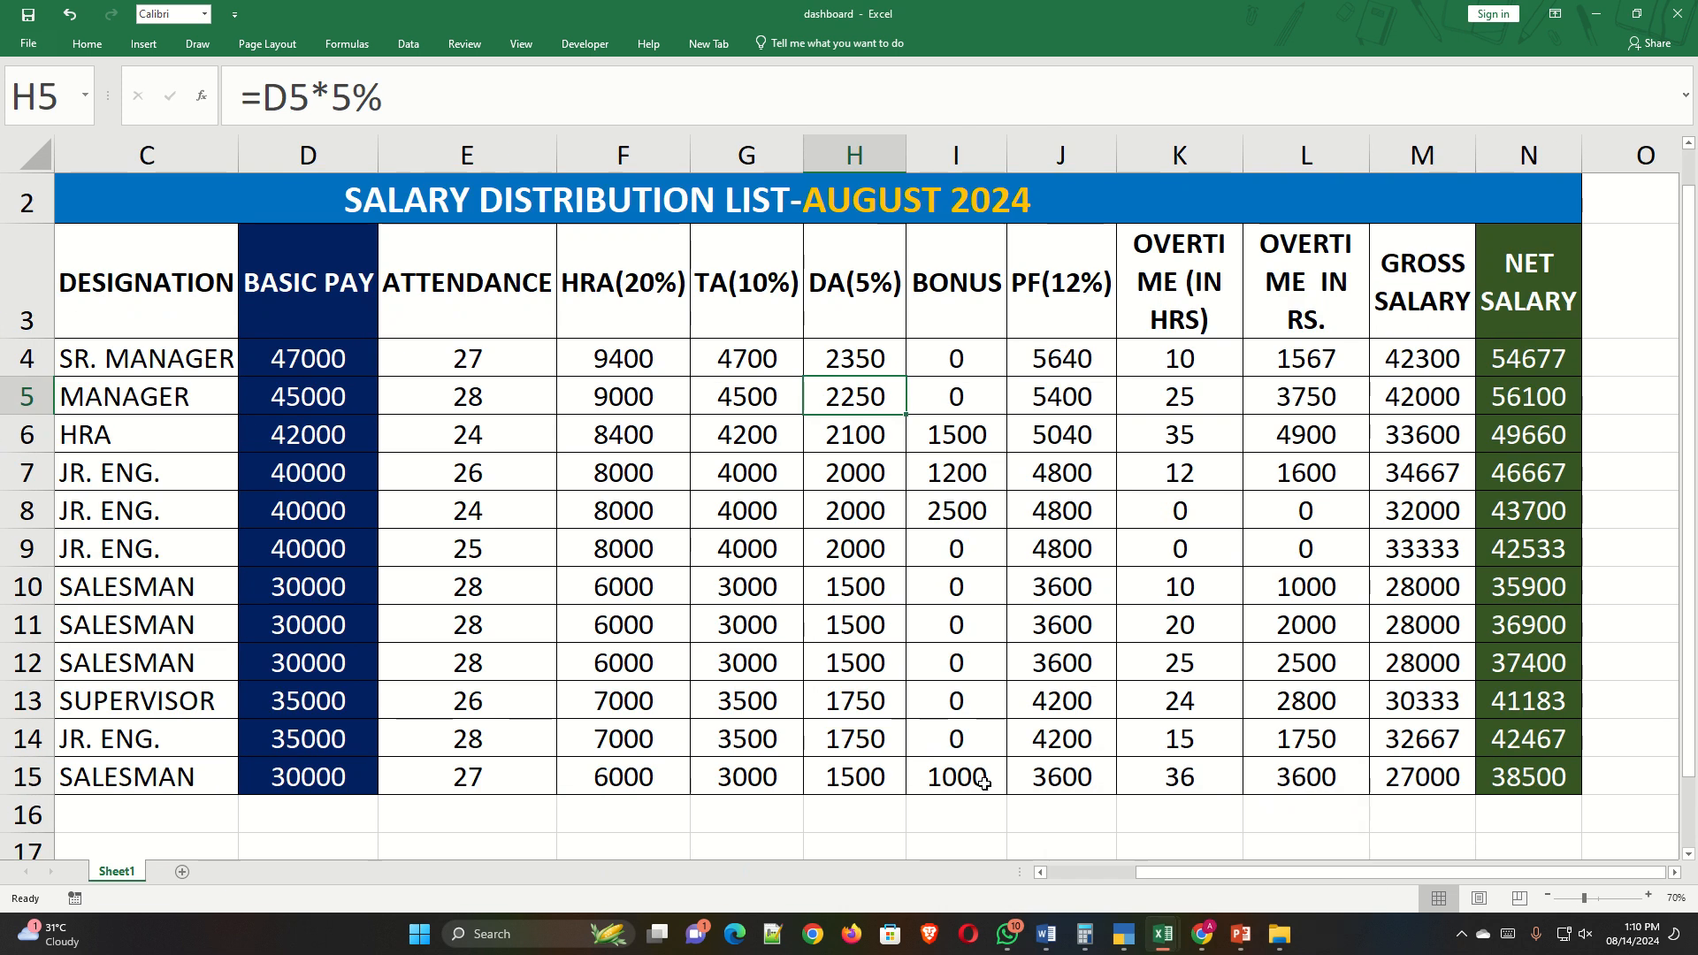
pyautogui.click(710, 586)
pyautogui.scroll(1, 710, 586)
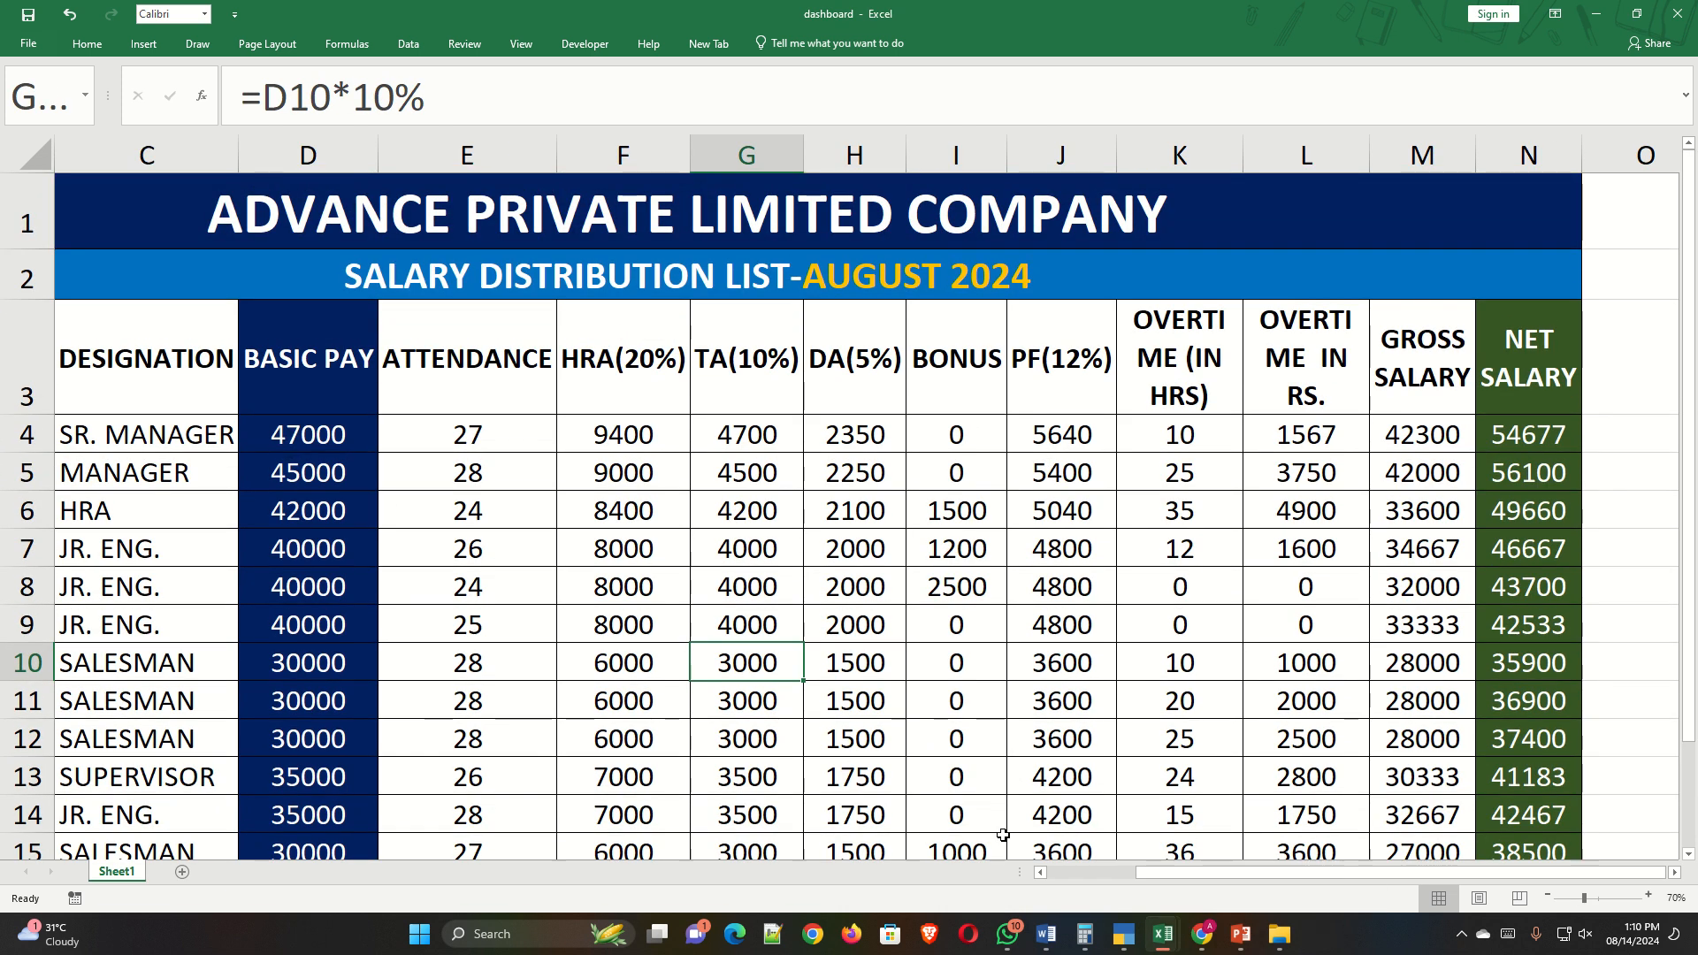
pyautogui.moveTo(1160, 873); pyautogui.dragTo(1030, 873)
pyautogui.click(729, 662)
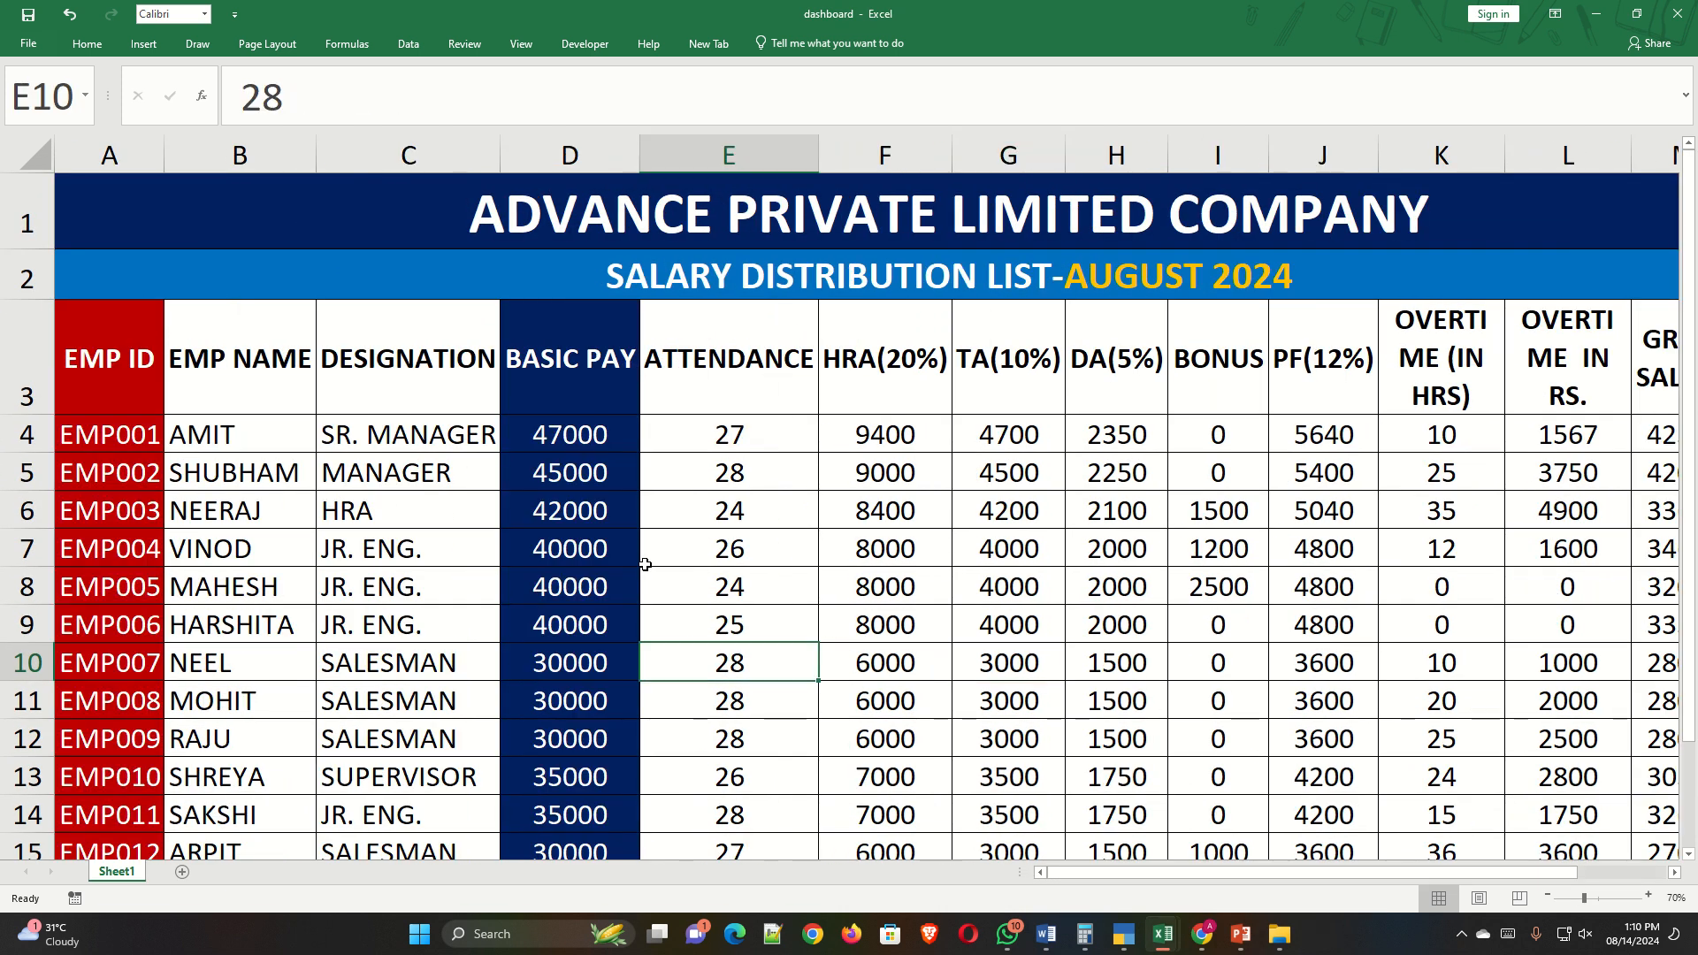
pyautogui.keyDown('ctrl'); pyautogui.scroll(-2, 644, 564); pyautogui.keyUp('ctrl')
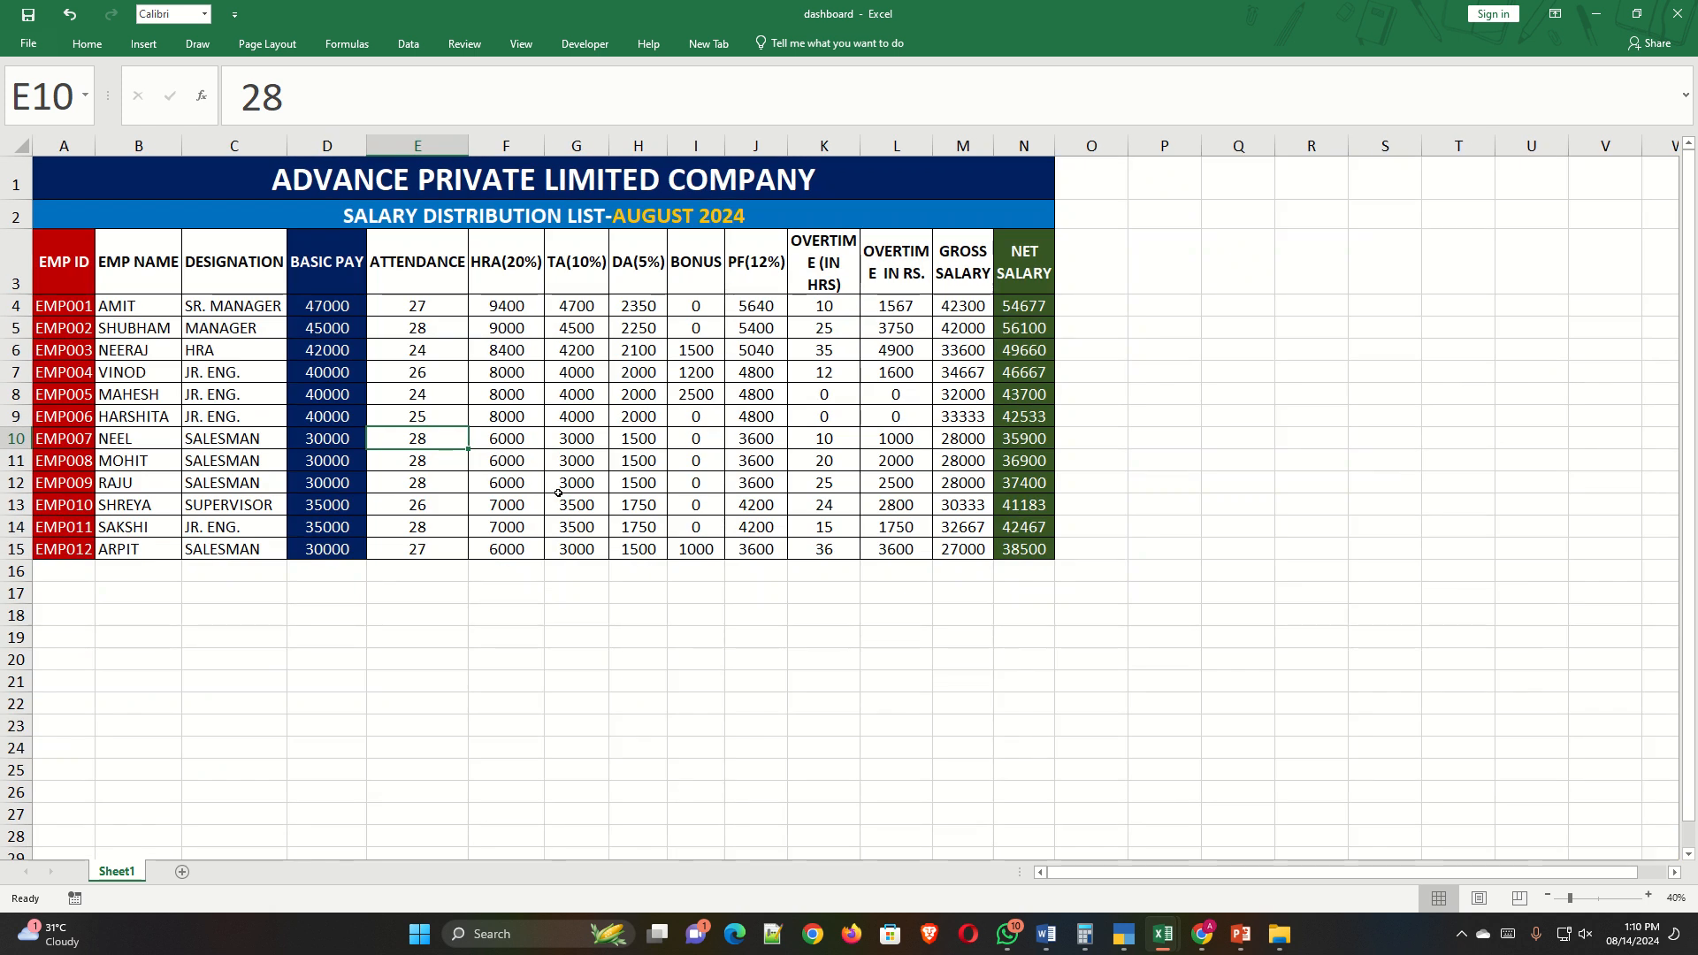
pyautogui.click(427, 465)
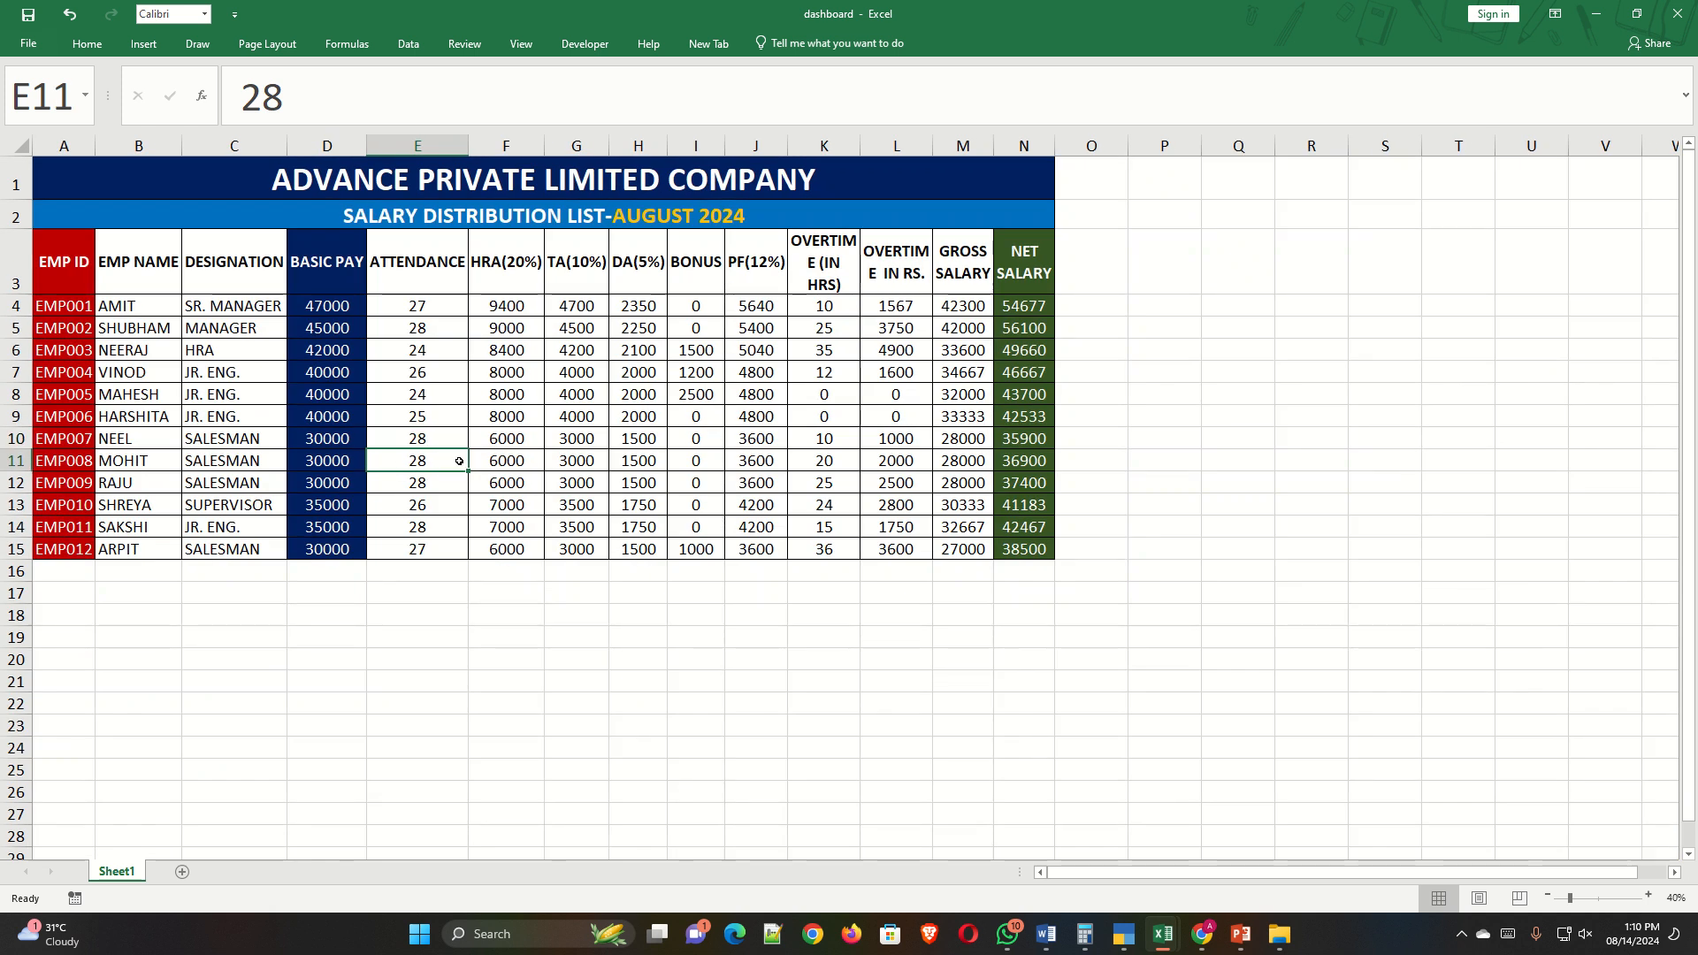
pyautogui.press('Up')
pyautogui.press('Up')
# Insert a PivotTable from the salary table range A3:N15 of Sheet1, placed on a new worksheet.
pyautogui.moveTo(55, 248); pyautogui.dragTo(1034, 549)
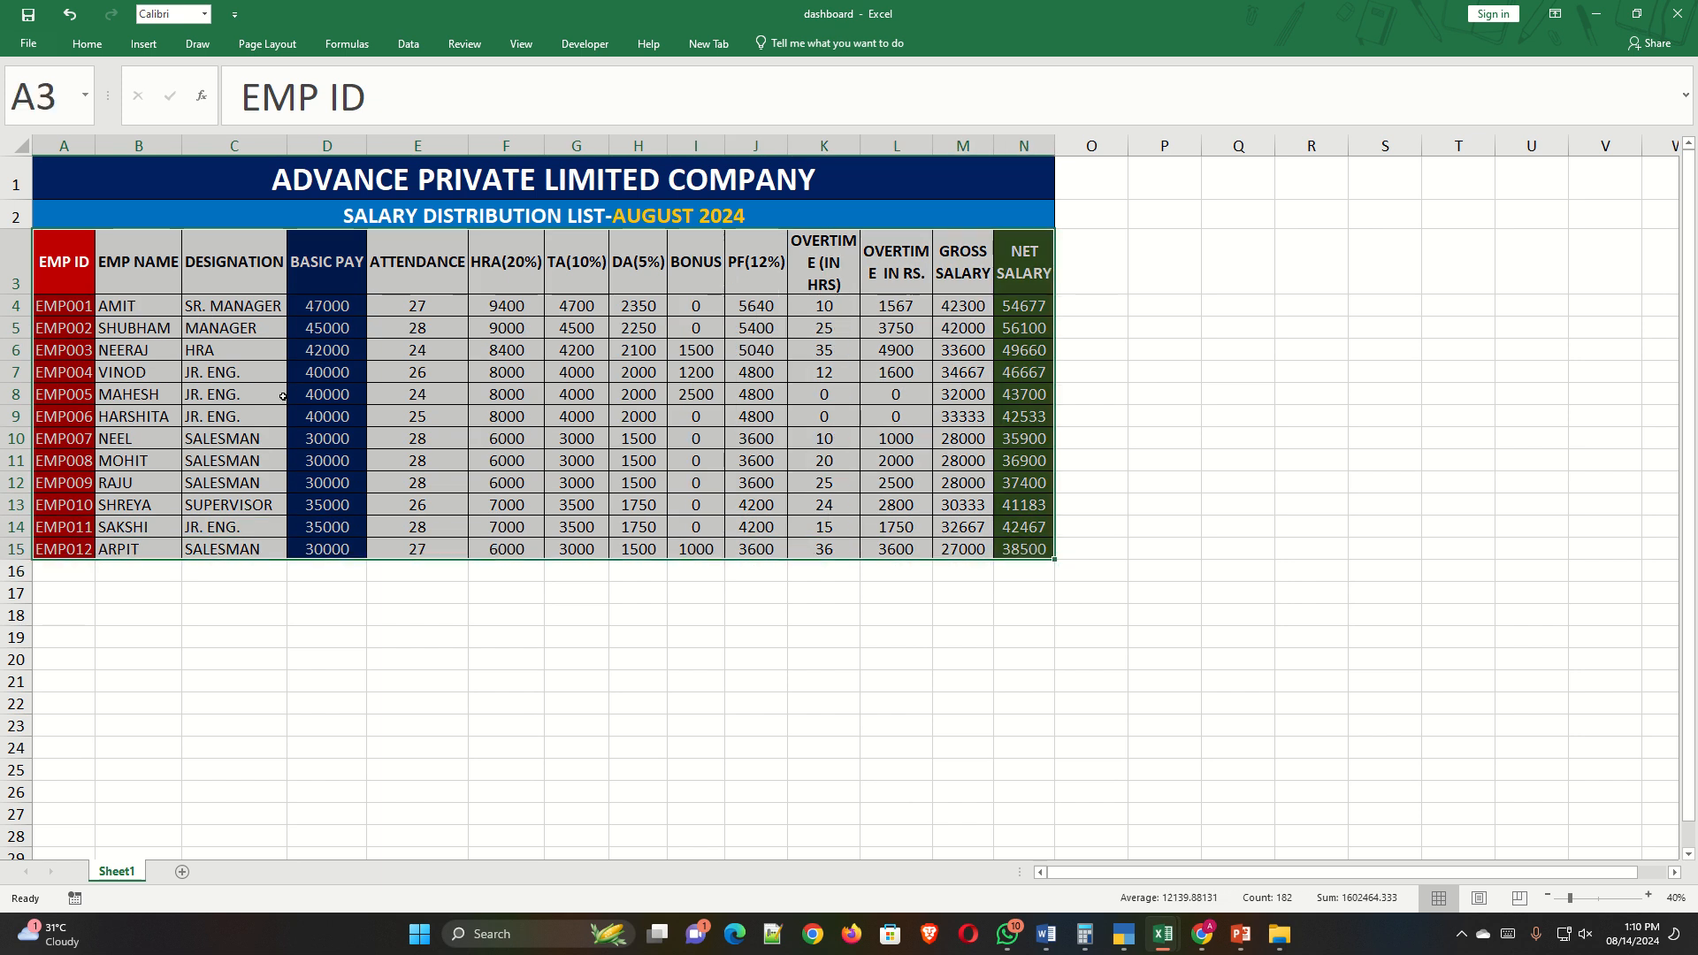
pyautogui.doubleClick(87, 44)
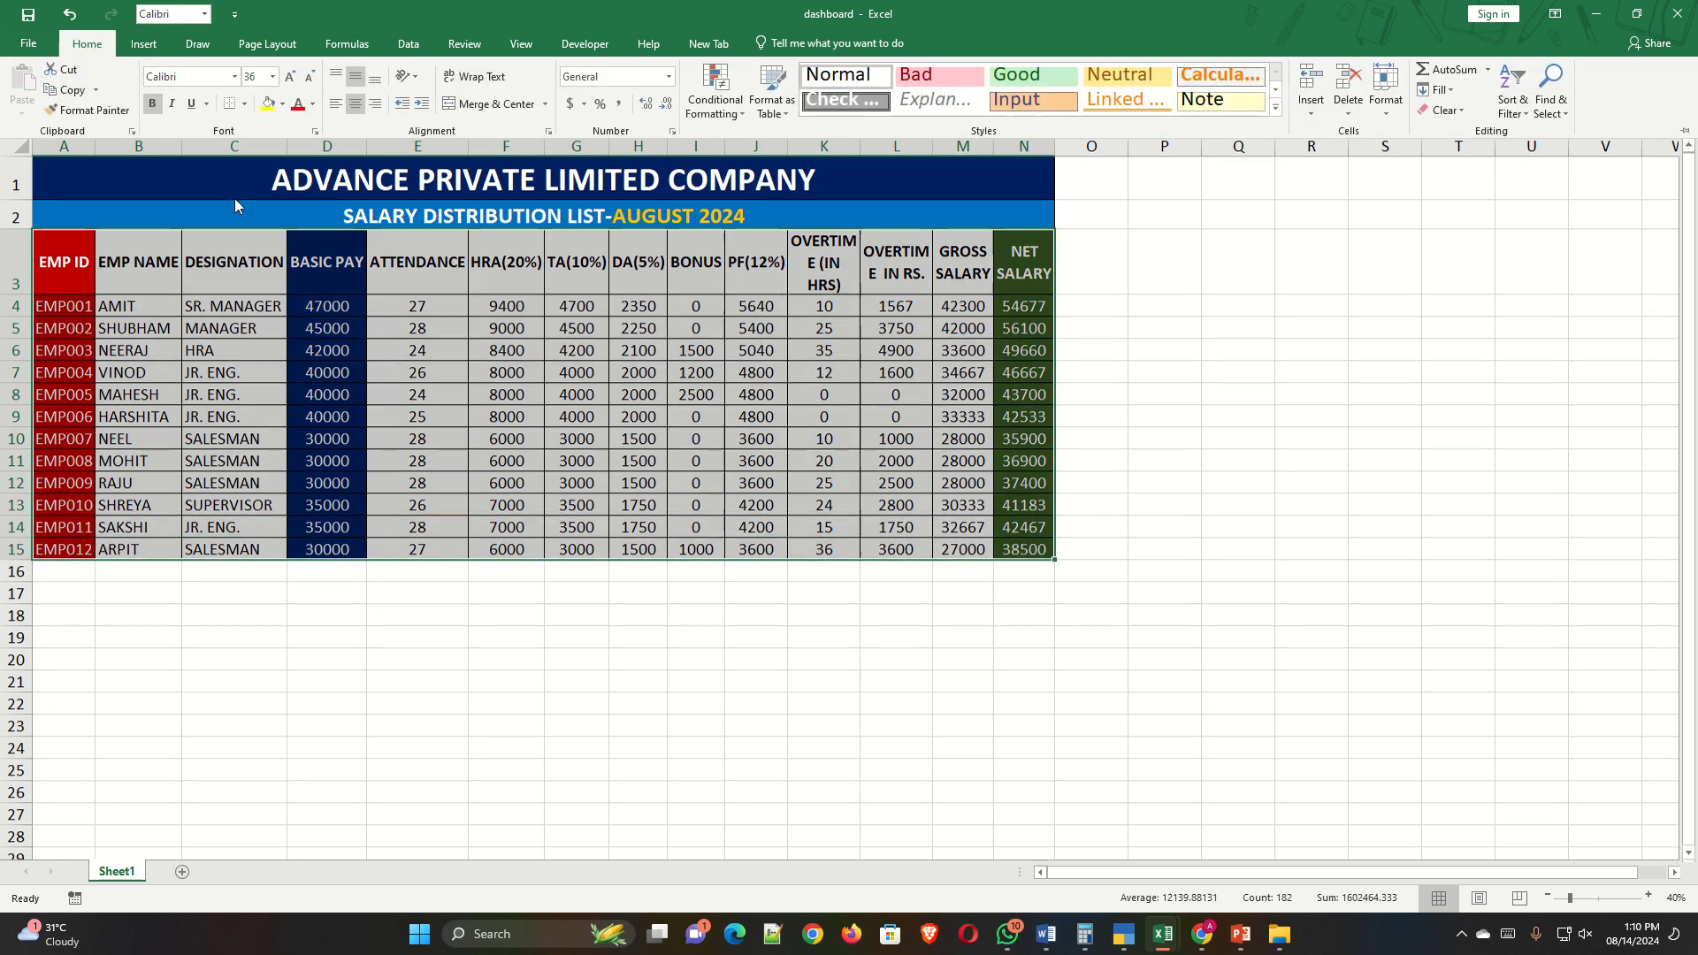
pyautogui.click(143, 43)
pyautogui.click(33, 88)
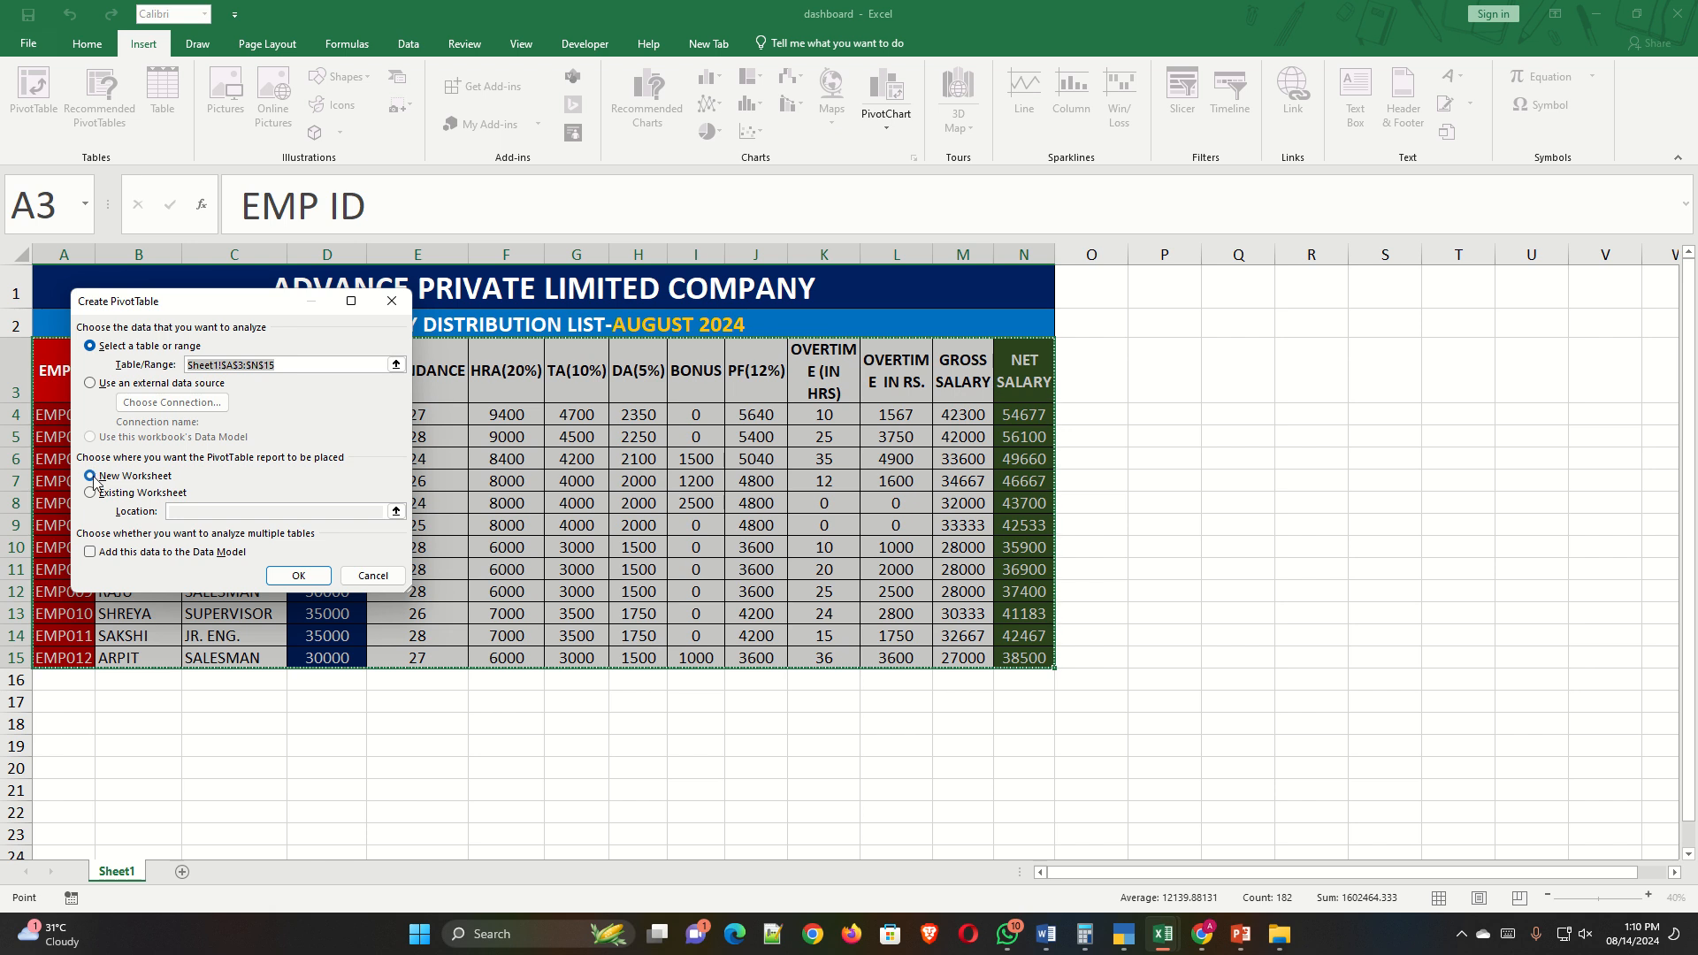
pyautogui.click(298, 576)
pyautogui.scroll(-3, 566, 591)
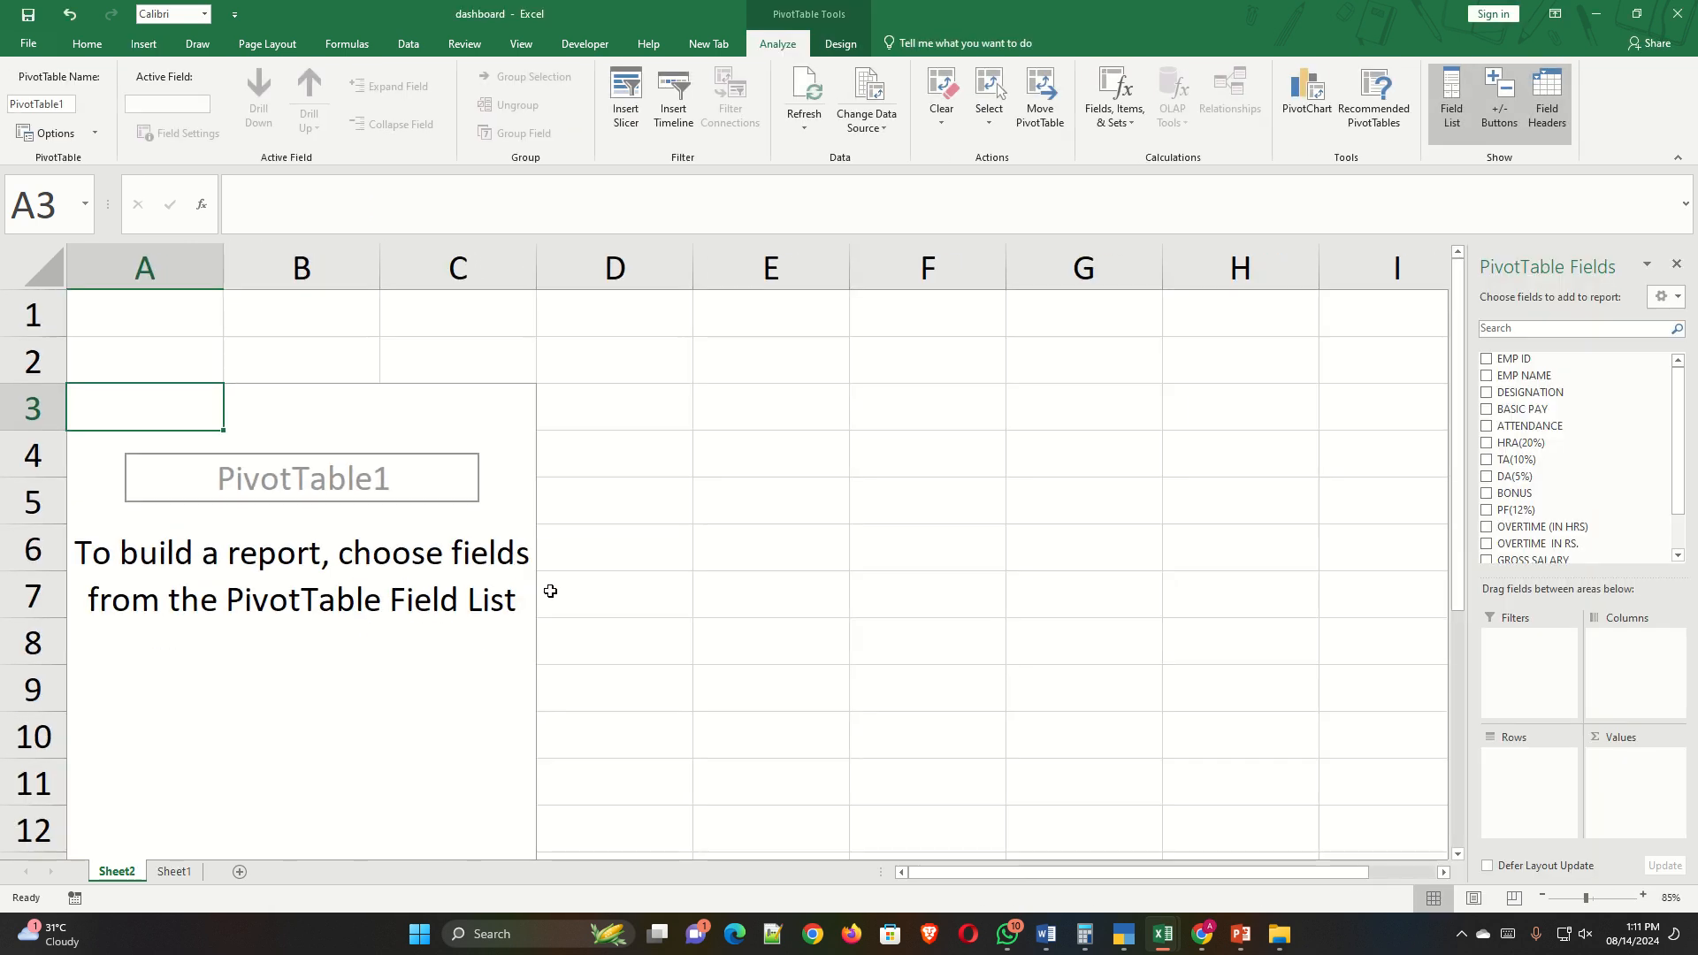
pyautogui.scroll(-1, 451, 592)
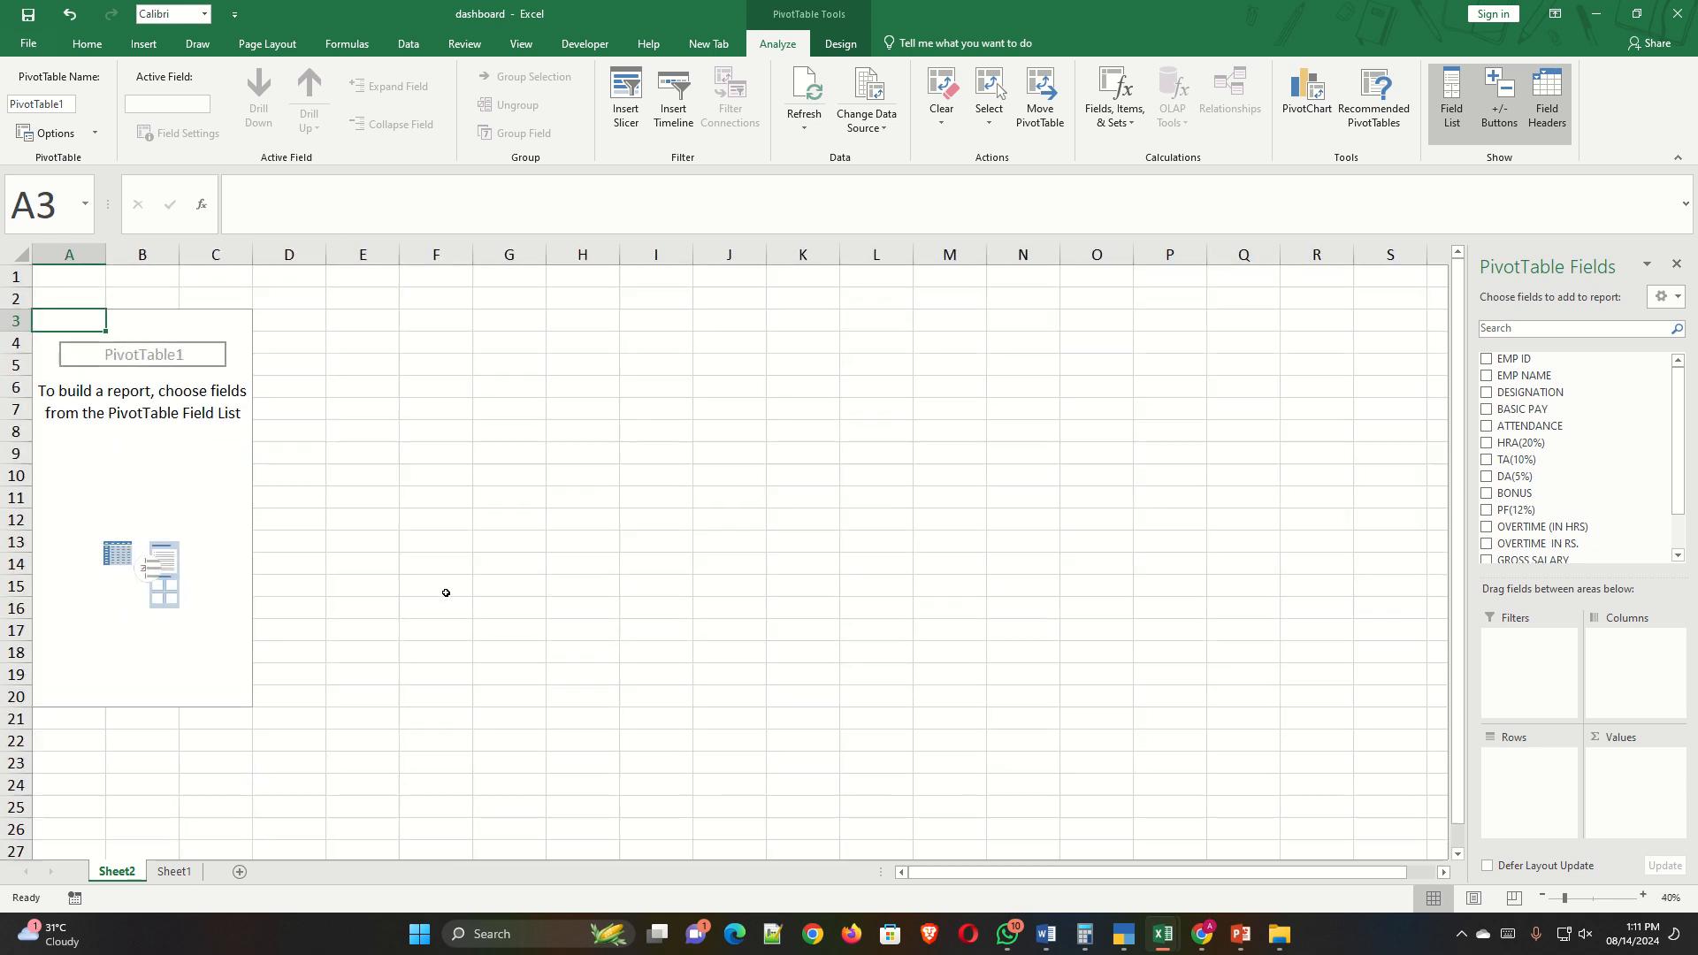
# Rename the source sheet Sheet1 as "main data".
pyautogui.click(171, 872)
pyautogui.doubleClick(172, 872)
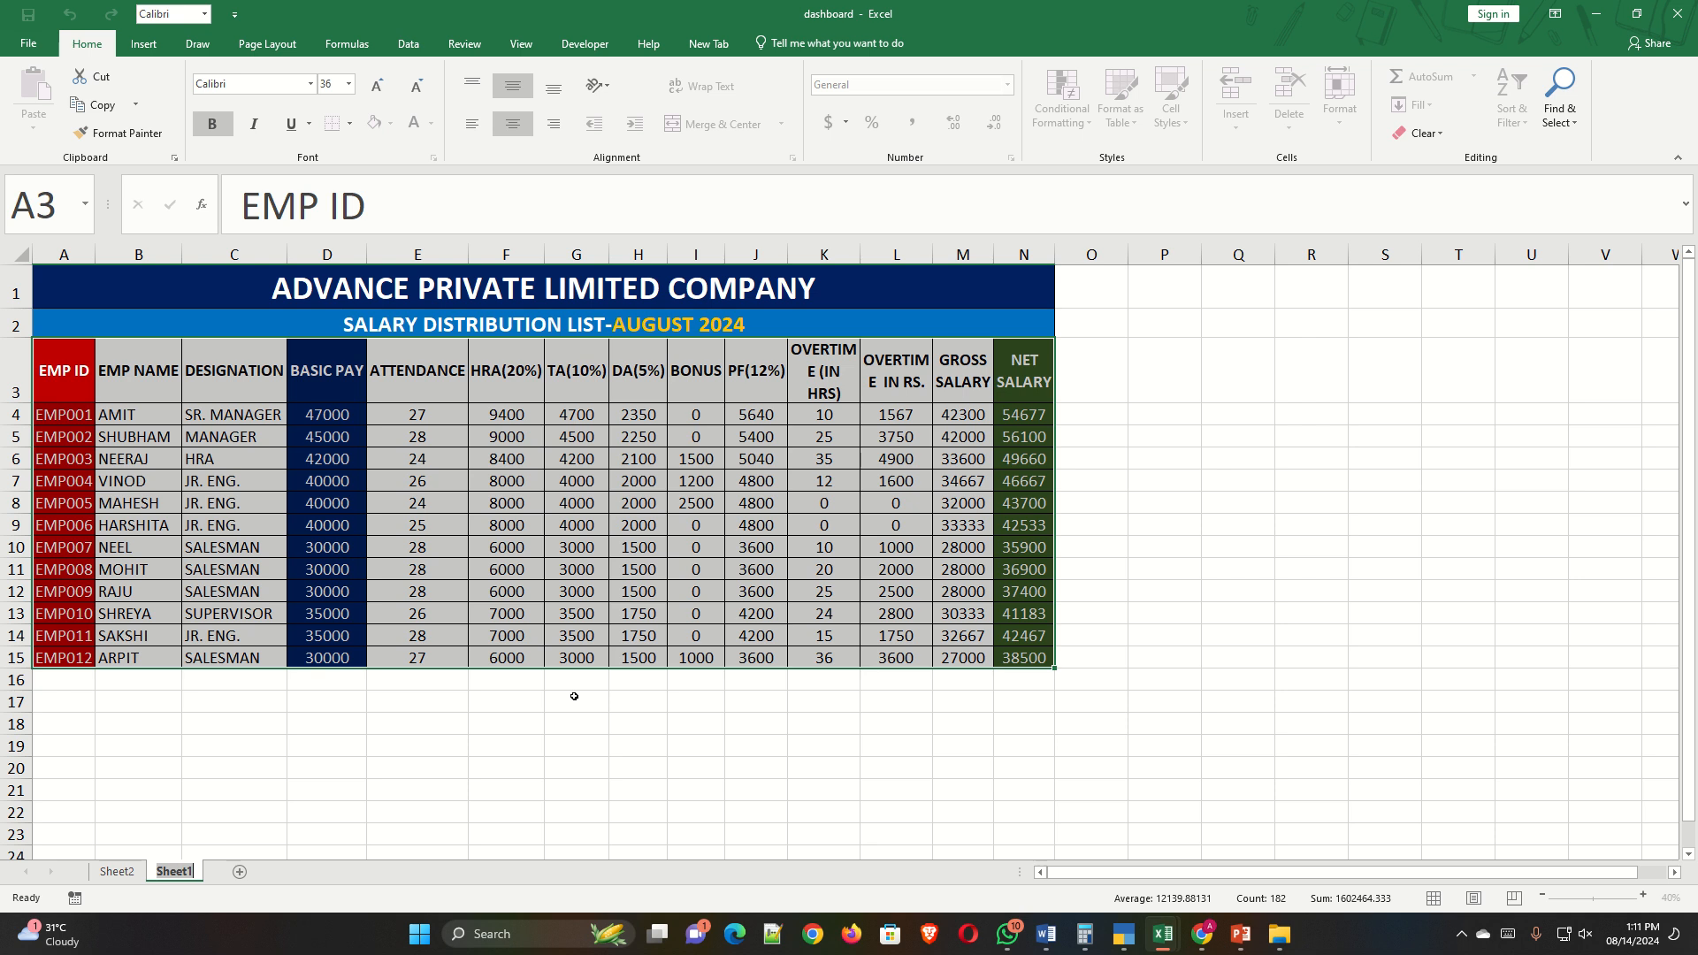
pyautogui.write('main data')
pyautogui.click(563, 716)
# Rename Sheet2 as "basic salary" and add EMP NAME as rows and BASIC PAY as values to its PivotTable.
pyautogui.click(117, 872)
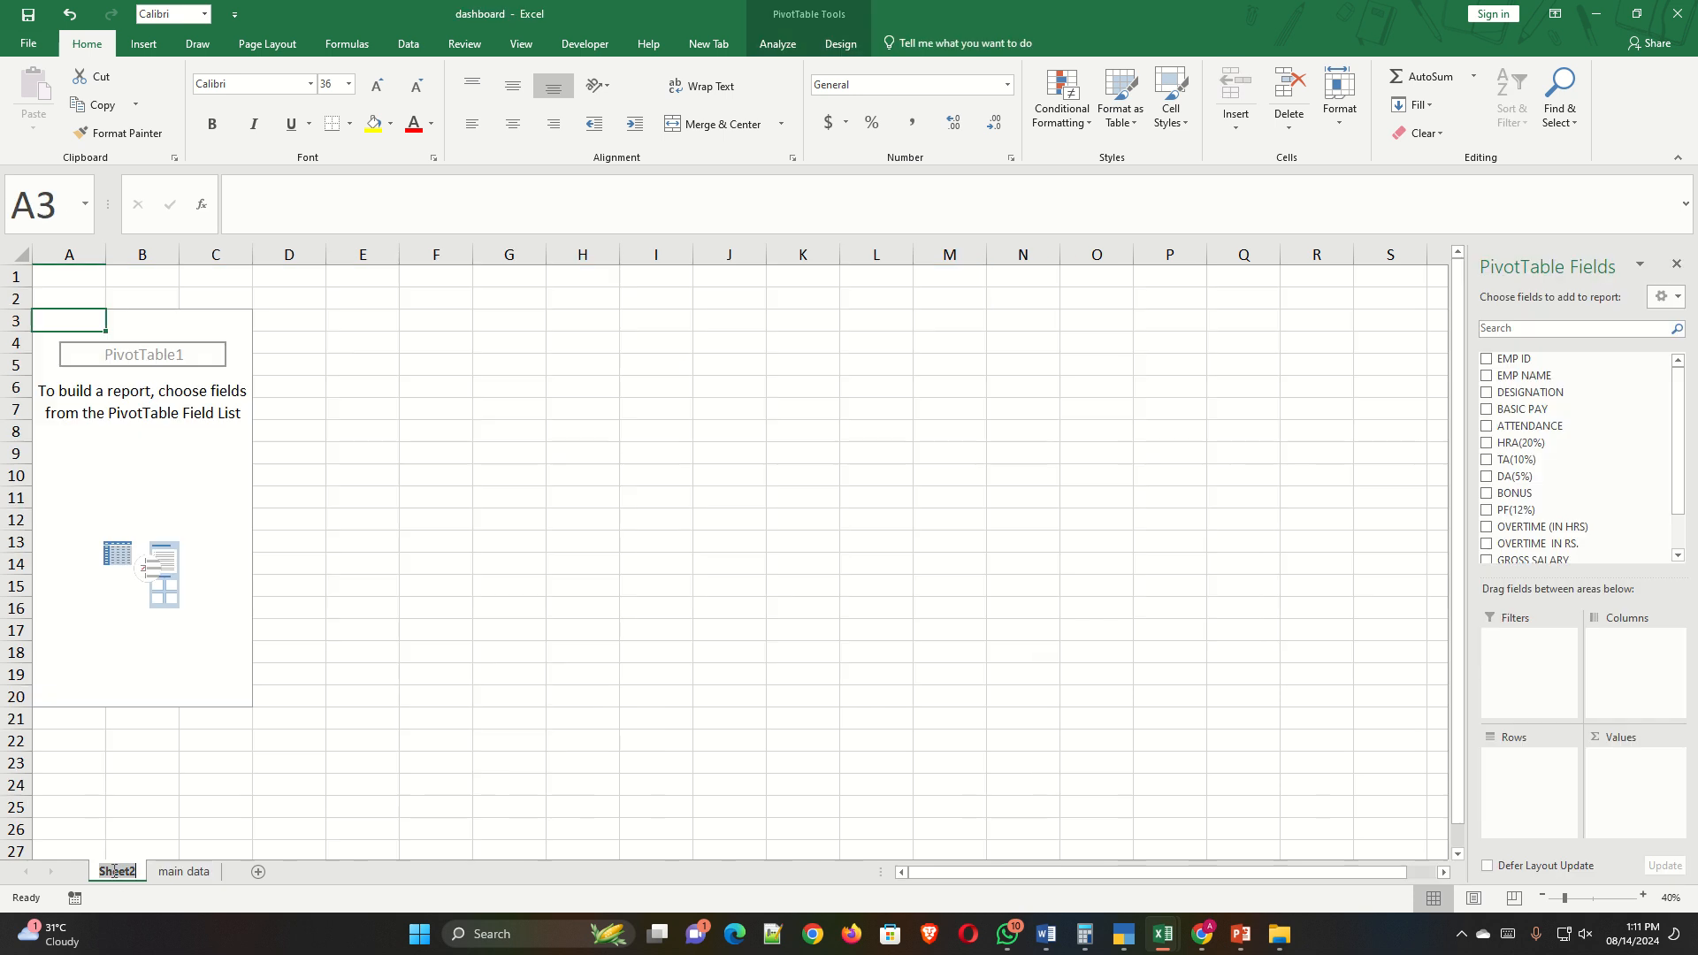
pyautogui.write('basi')
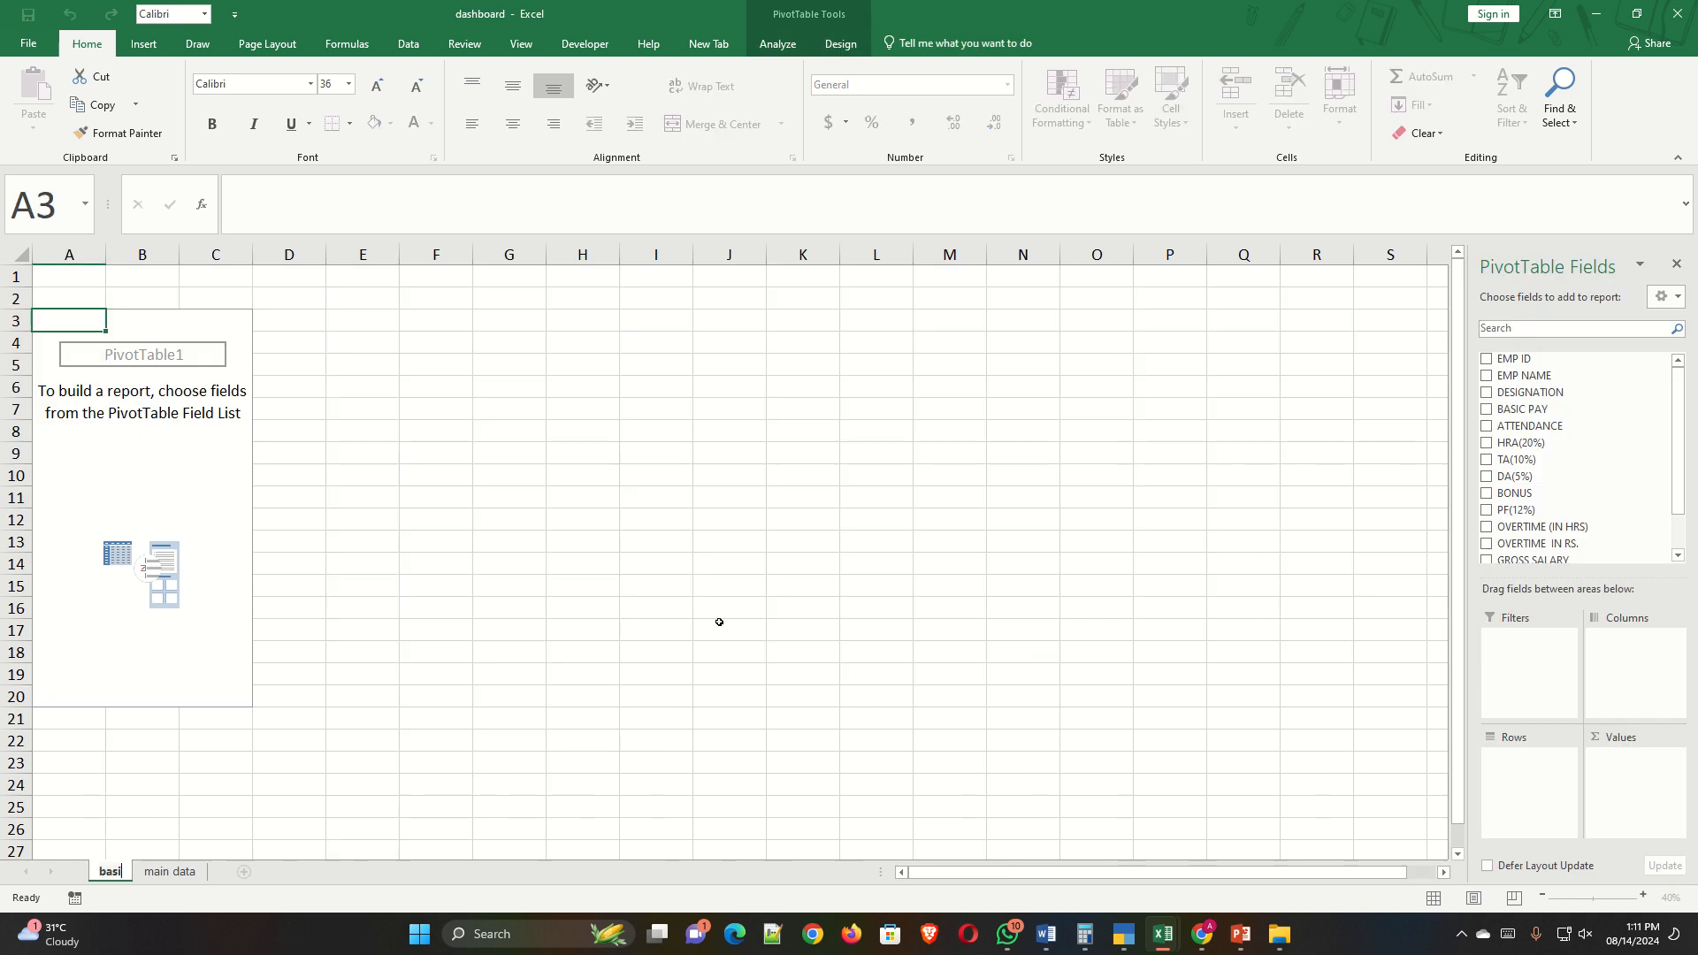
pyautogui.write('c salary')
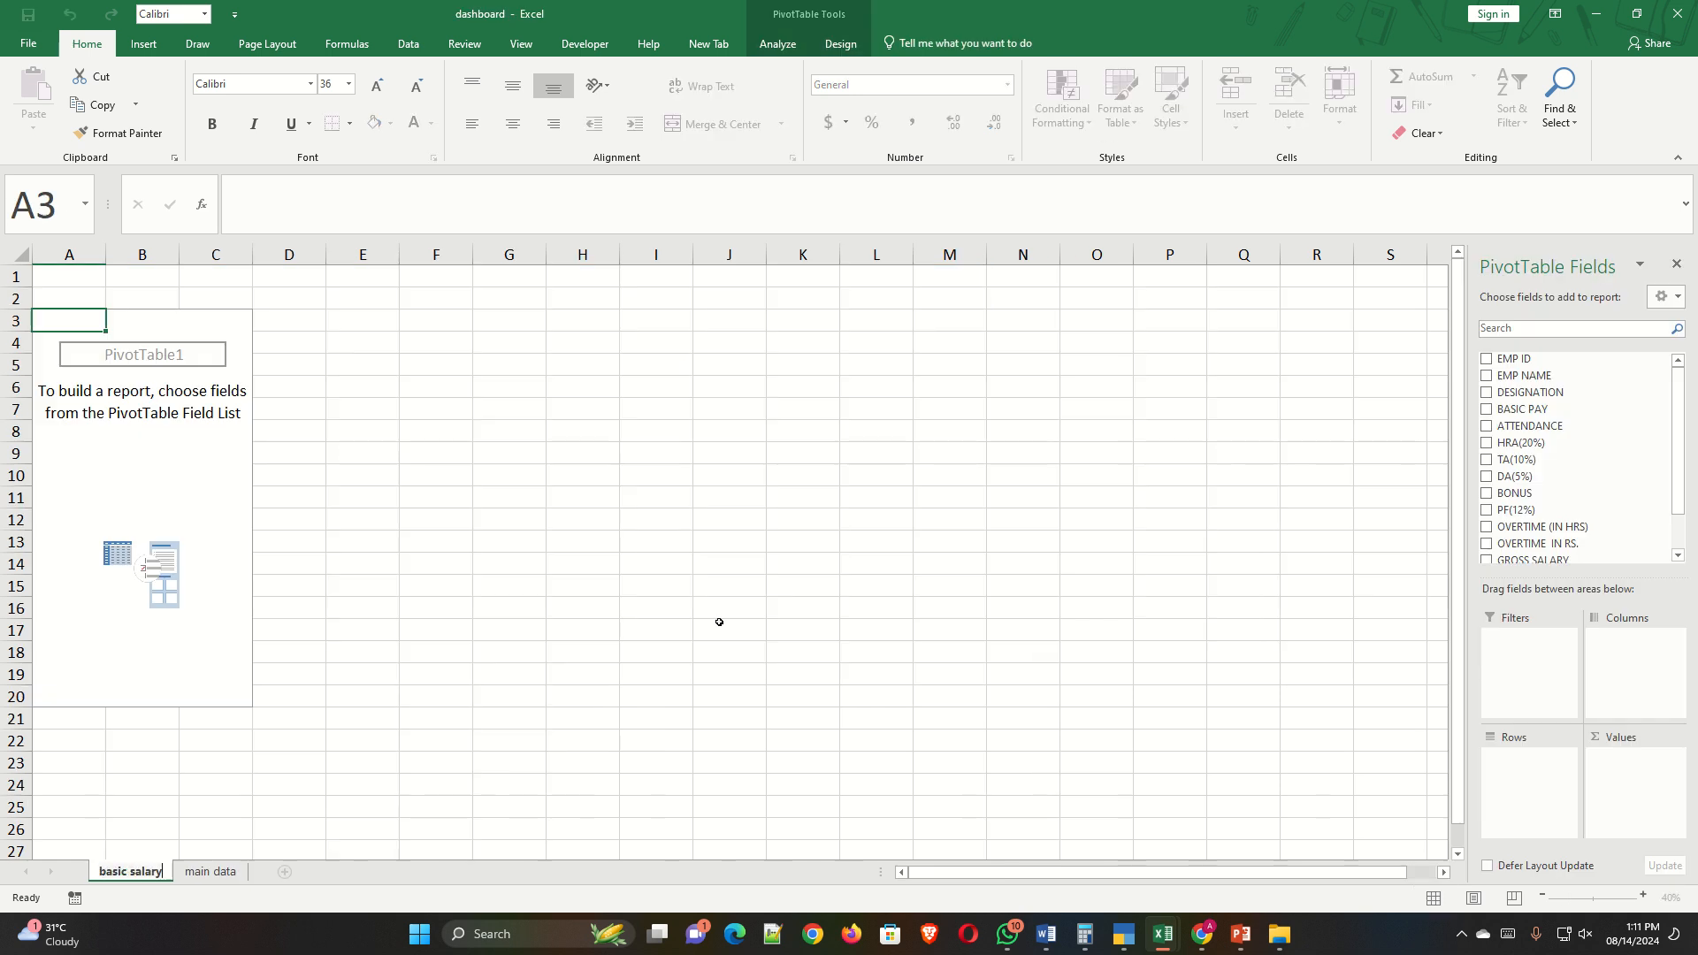
pyautogui.press('Return')
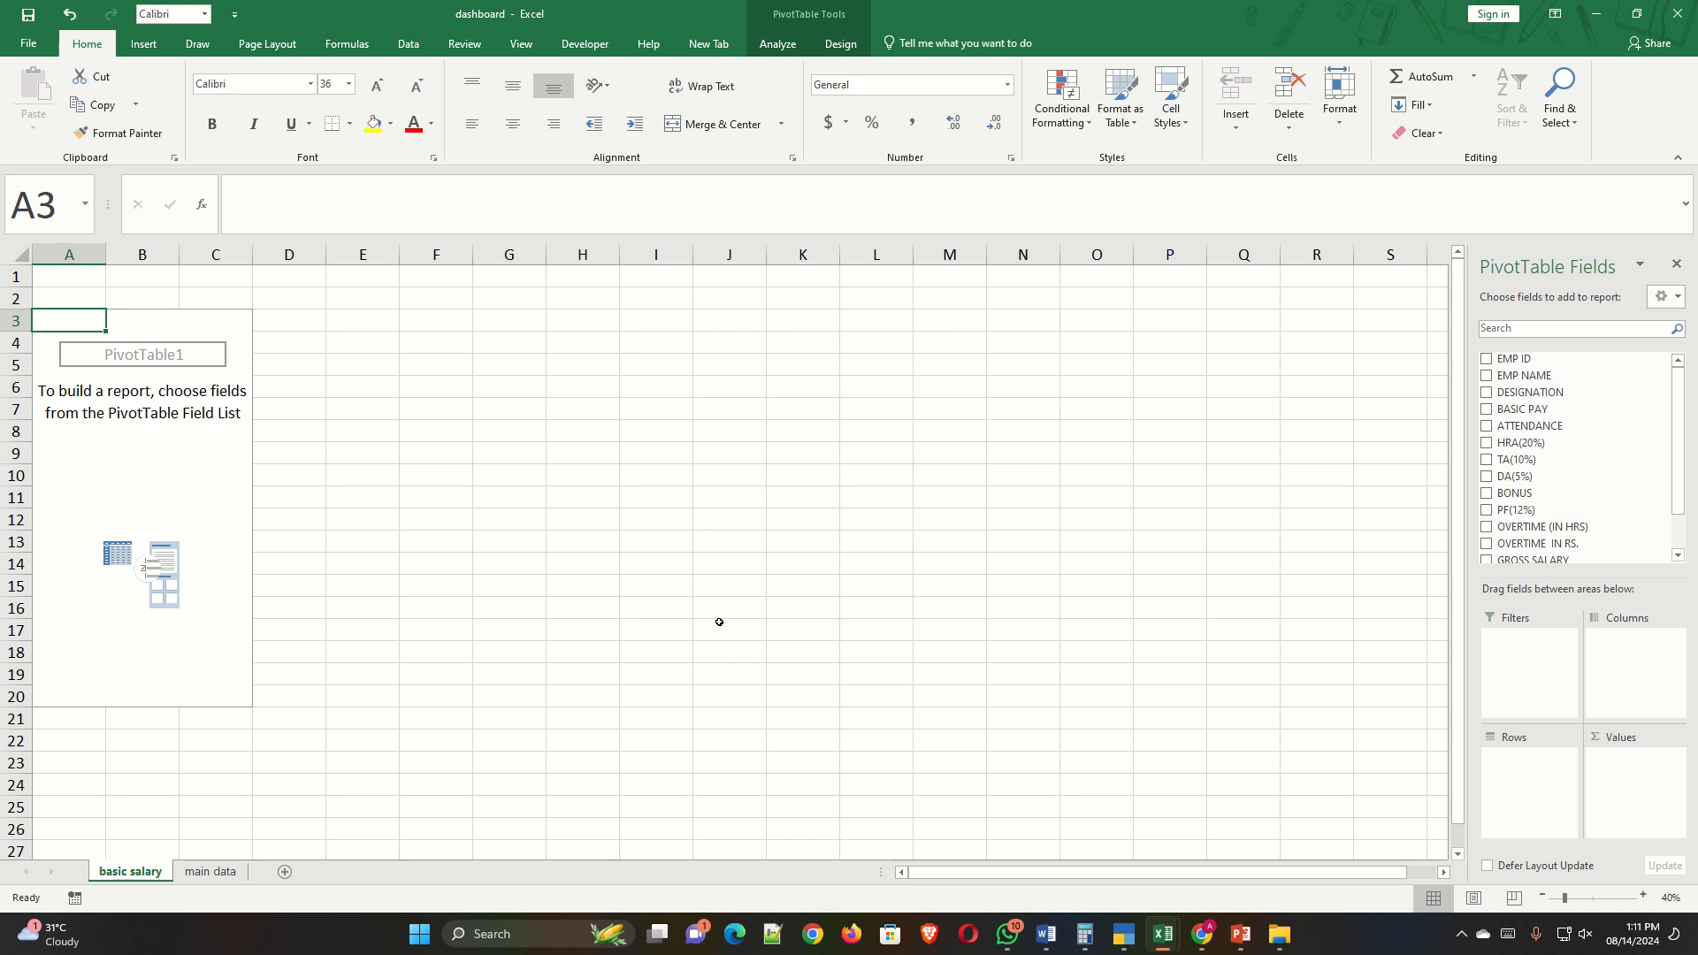
pyautogui.click(1486, 376)
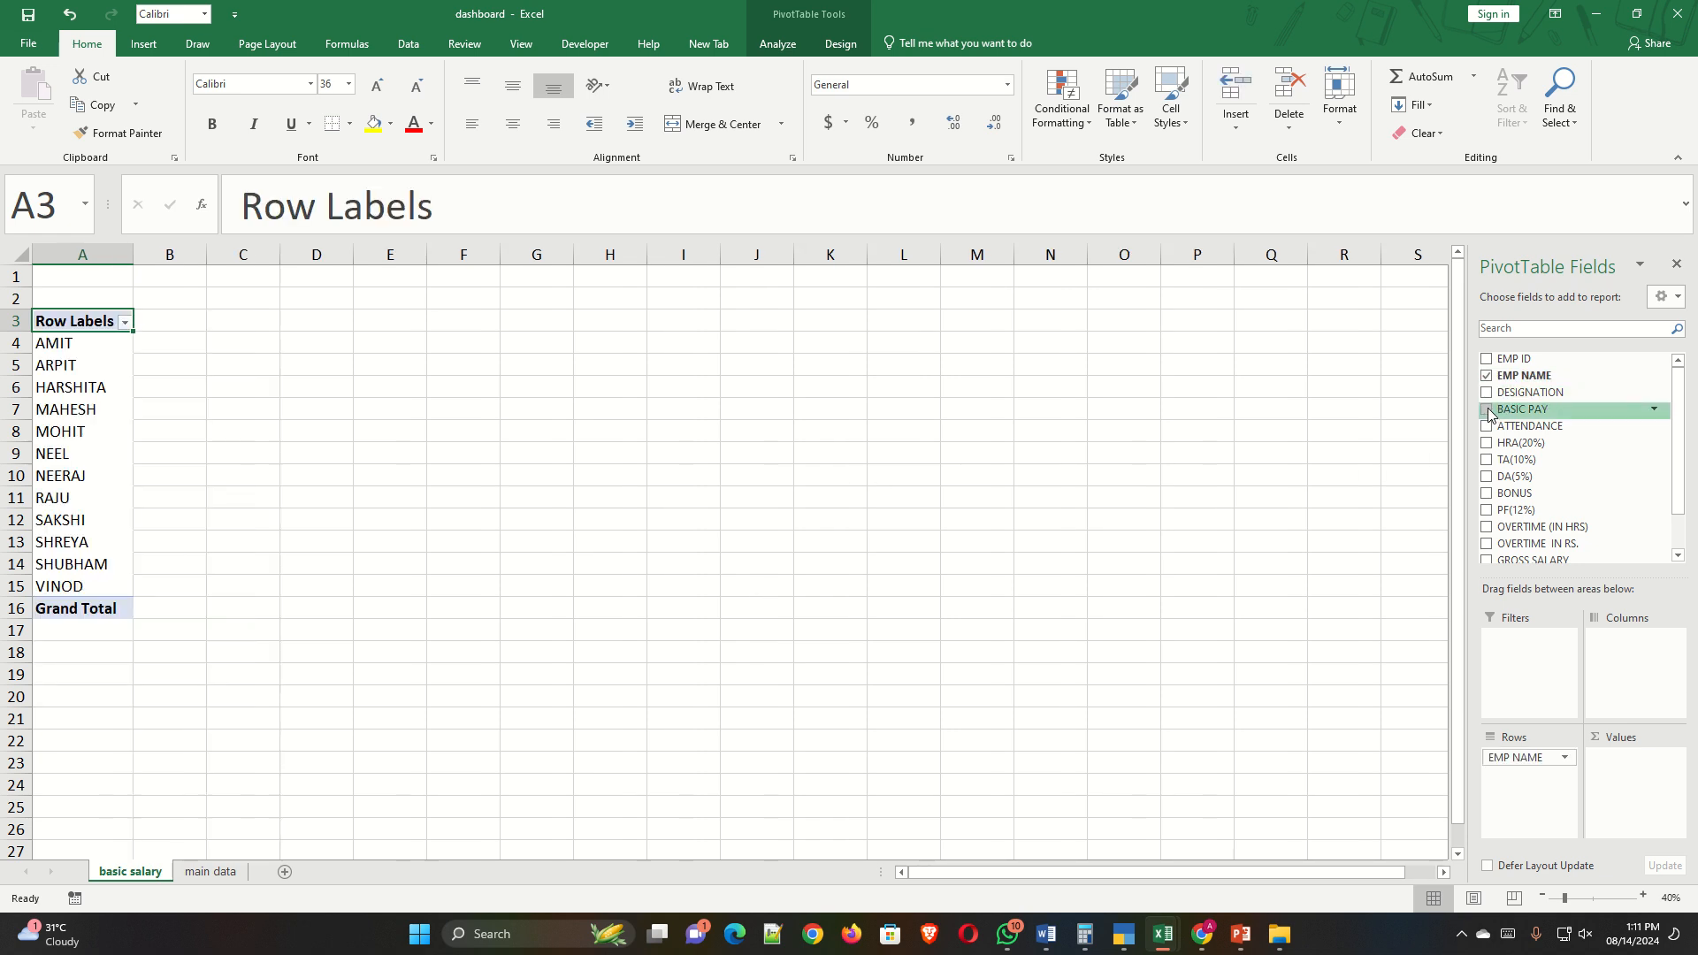
pyautogui.click(1486, 410)
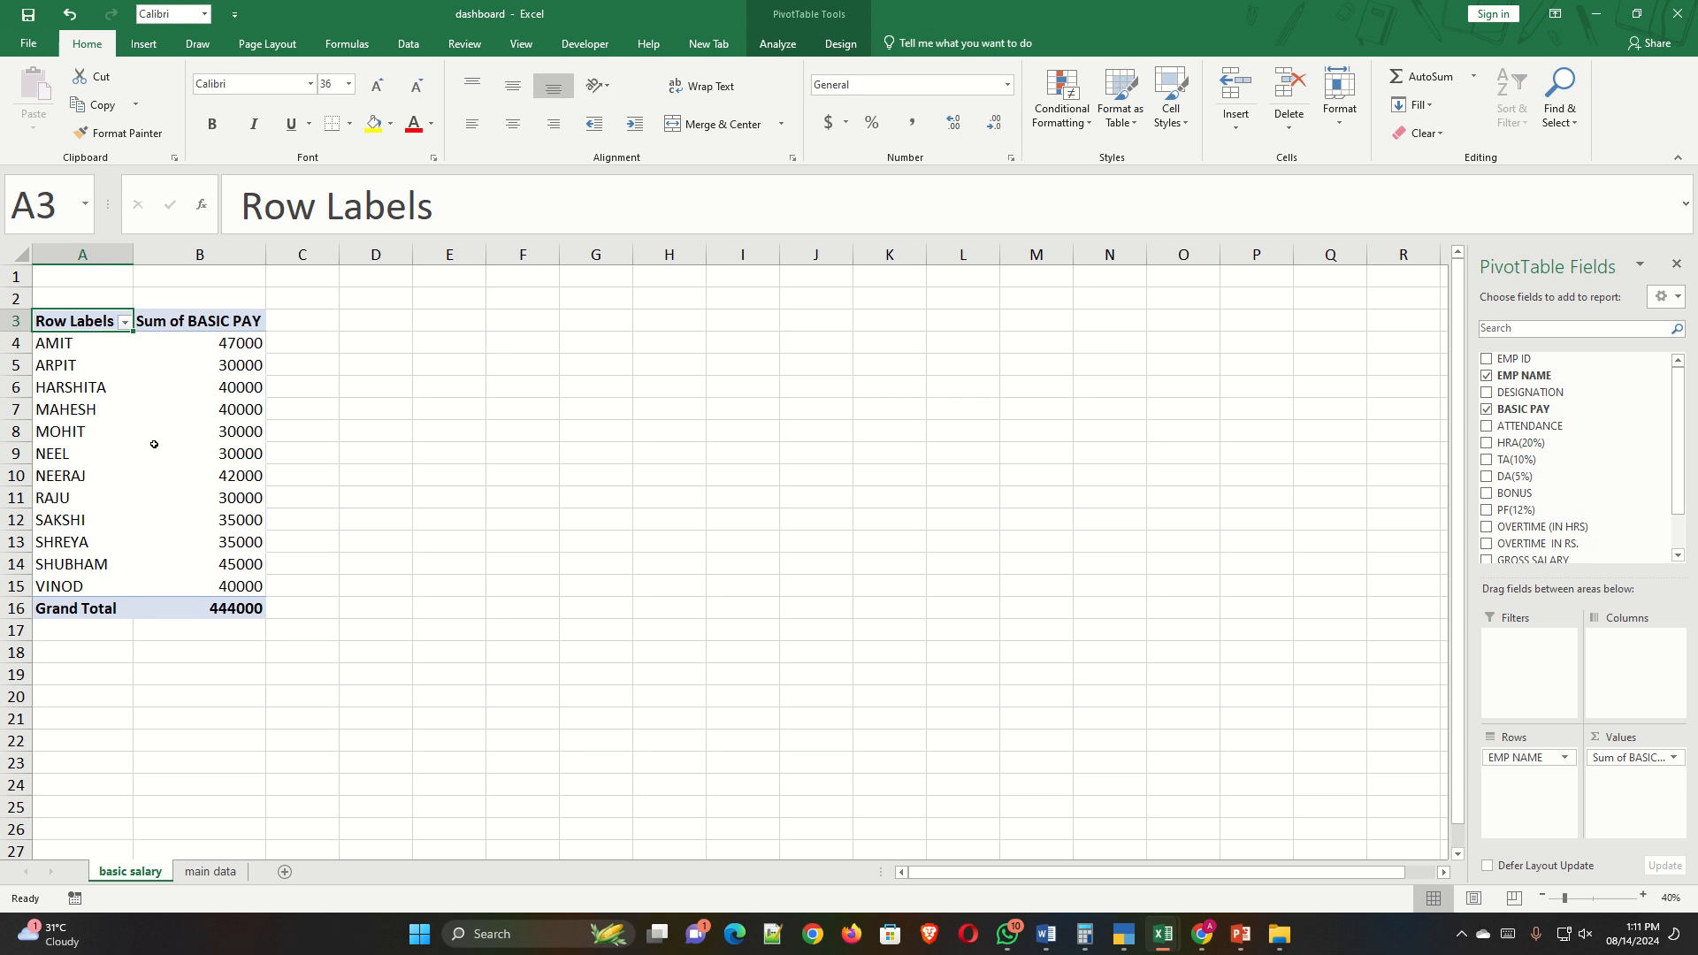
# Insert another PivotTable from range A3:N15 of the main data sheet, placed on a new worksheet.
pyautogui.click(211, 873)
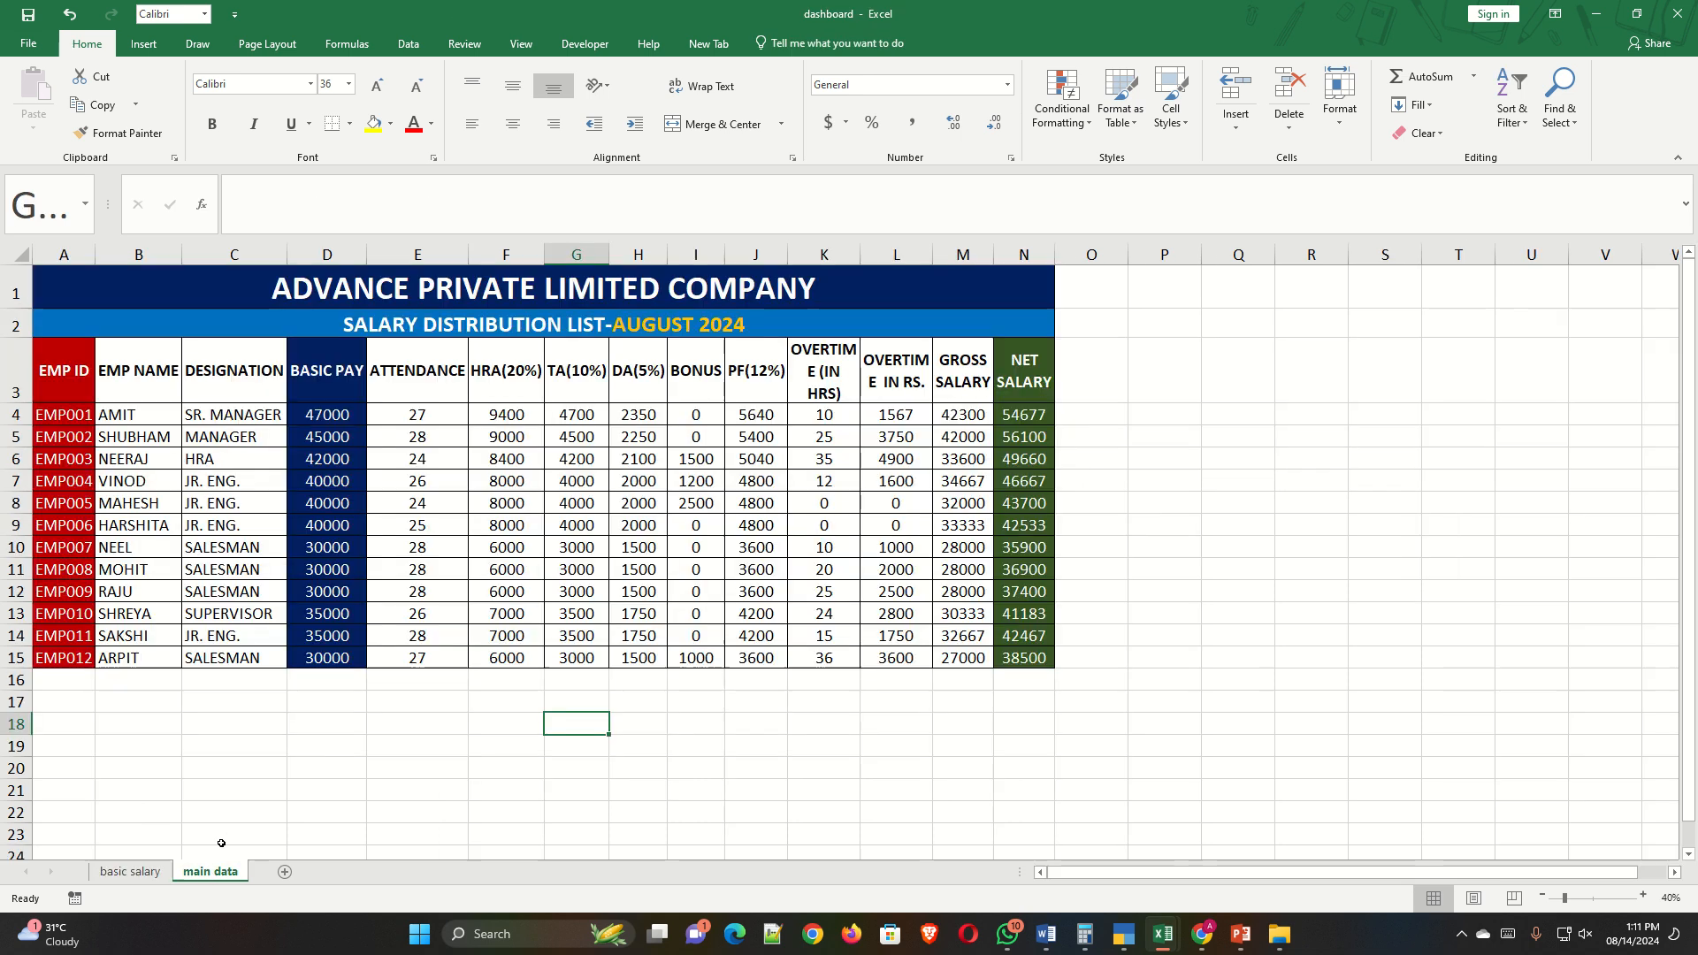
pyautogui.click(155, 480)
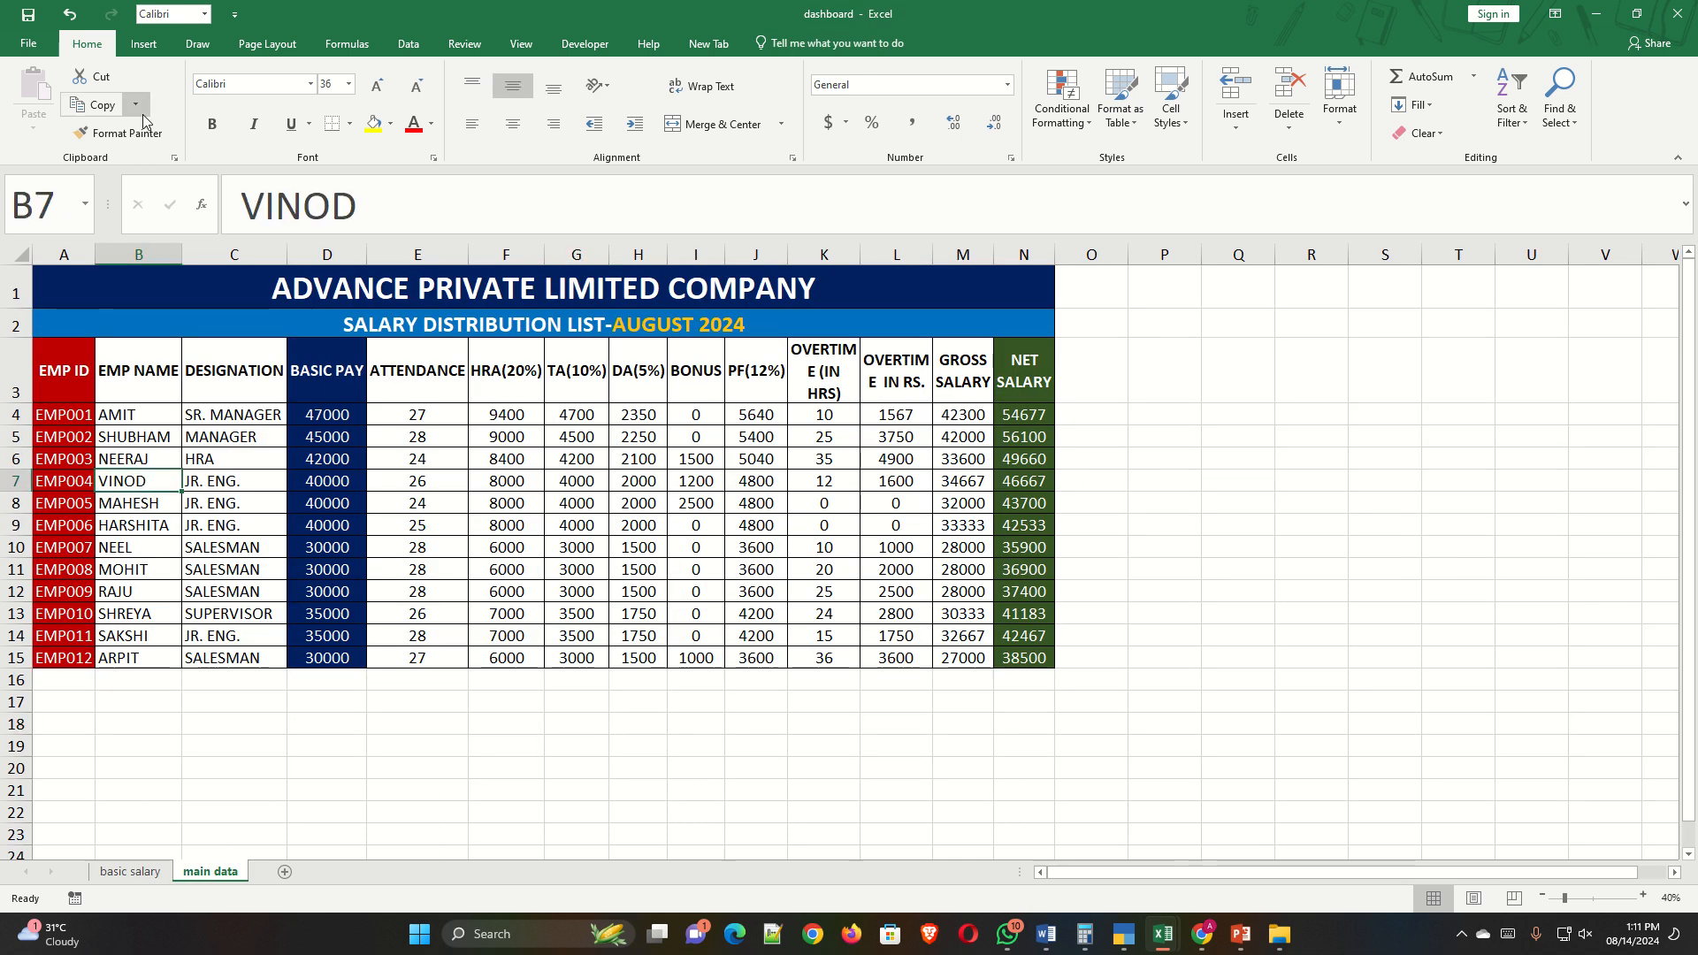
pyautogui.moveTo(53, 369)
pyautogui.mouseDown()
pyautogui.moveTo(752, 548)
pyautogui.moveTo(1024, 637)
pyautogui.moveTo(1024, 658)
pyautogui.mouseUp()
pyautogui.click(144, 44)
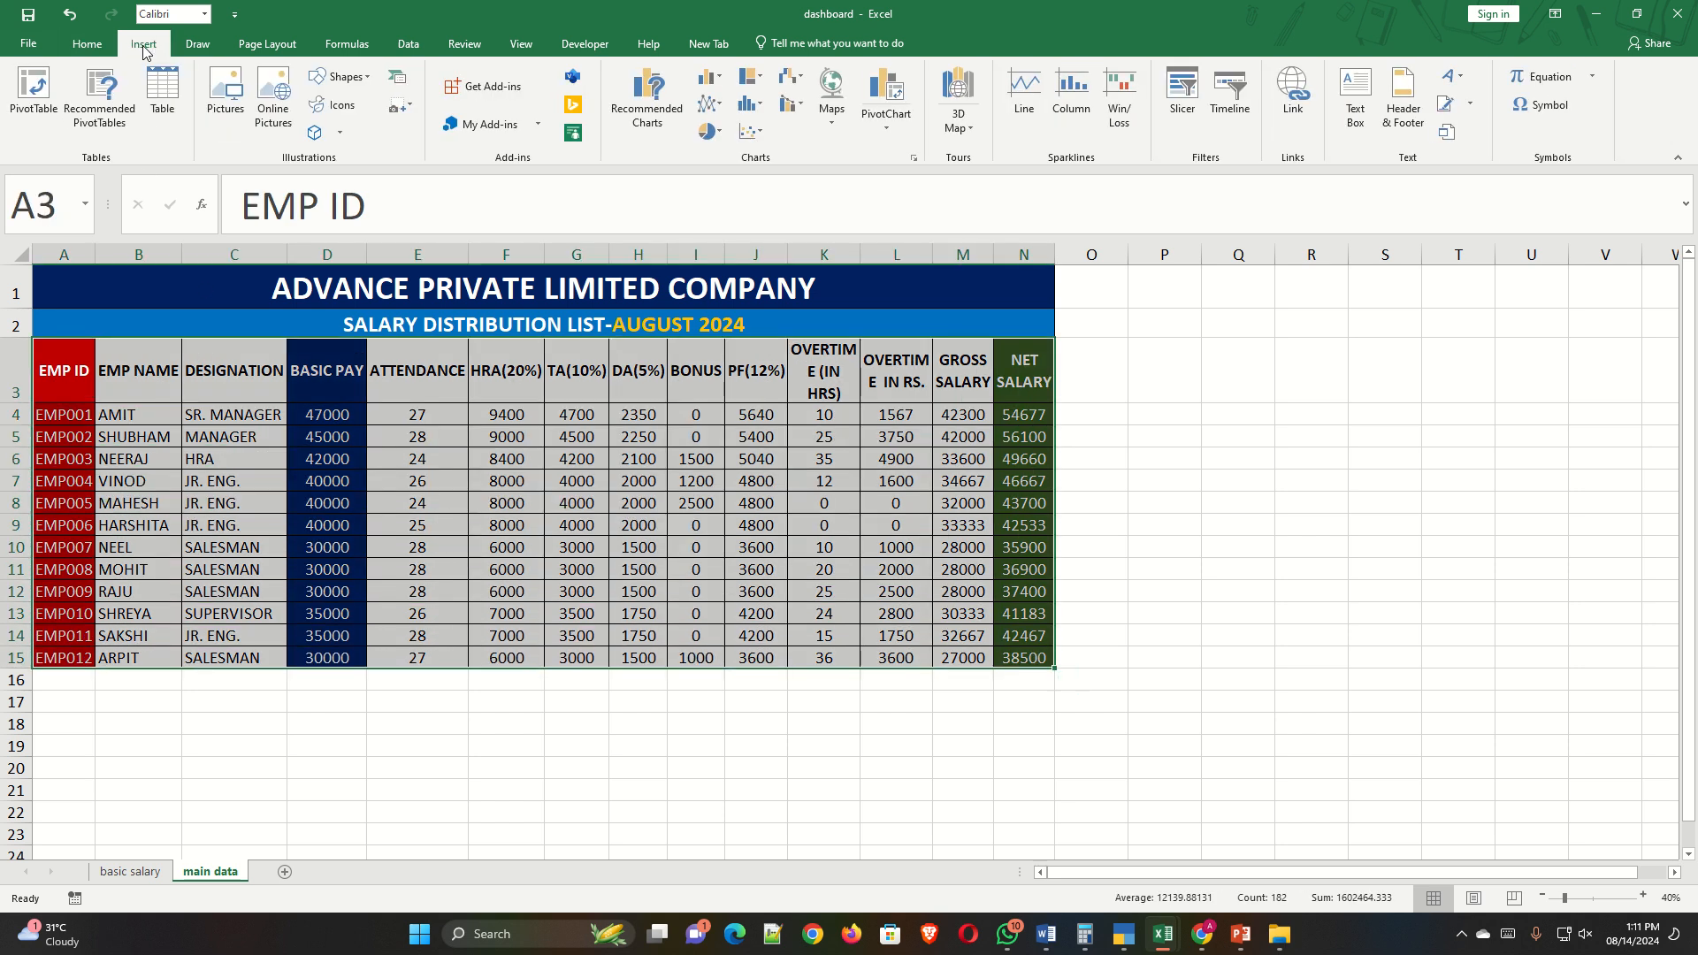
pyautogui.click(29, 113)
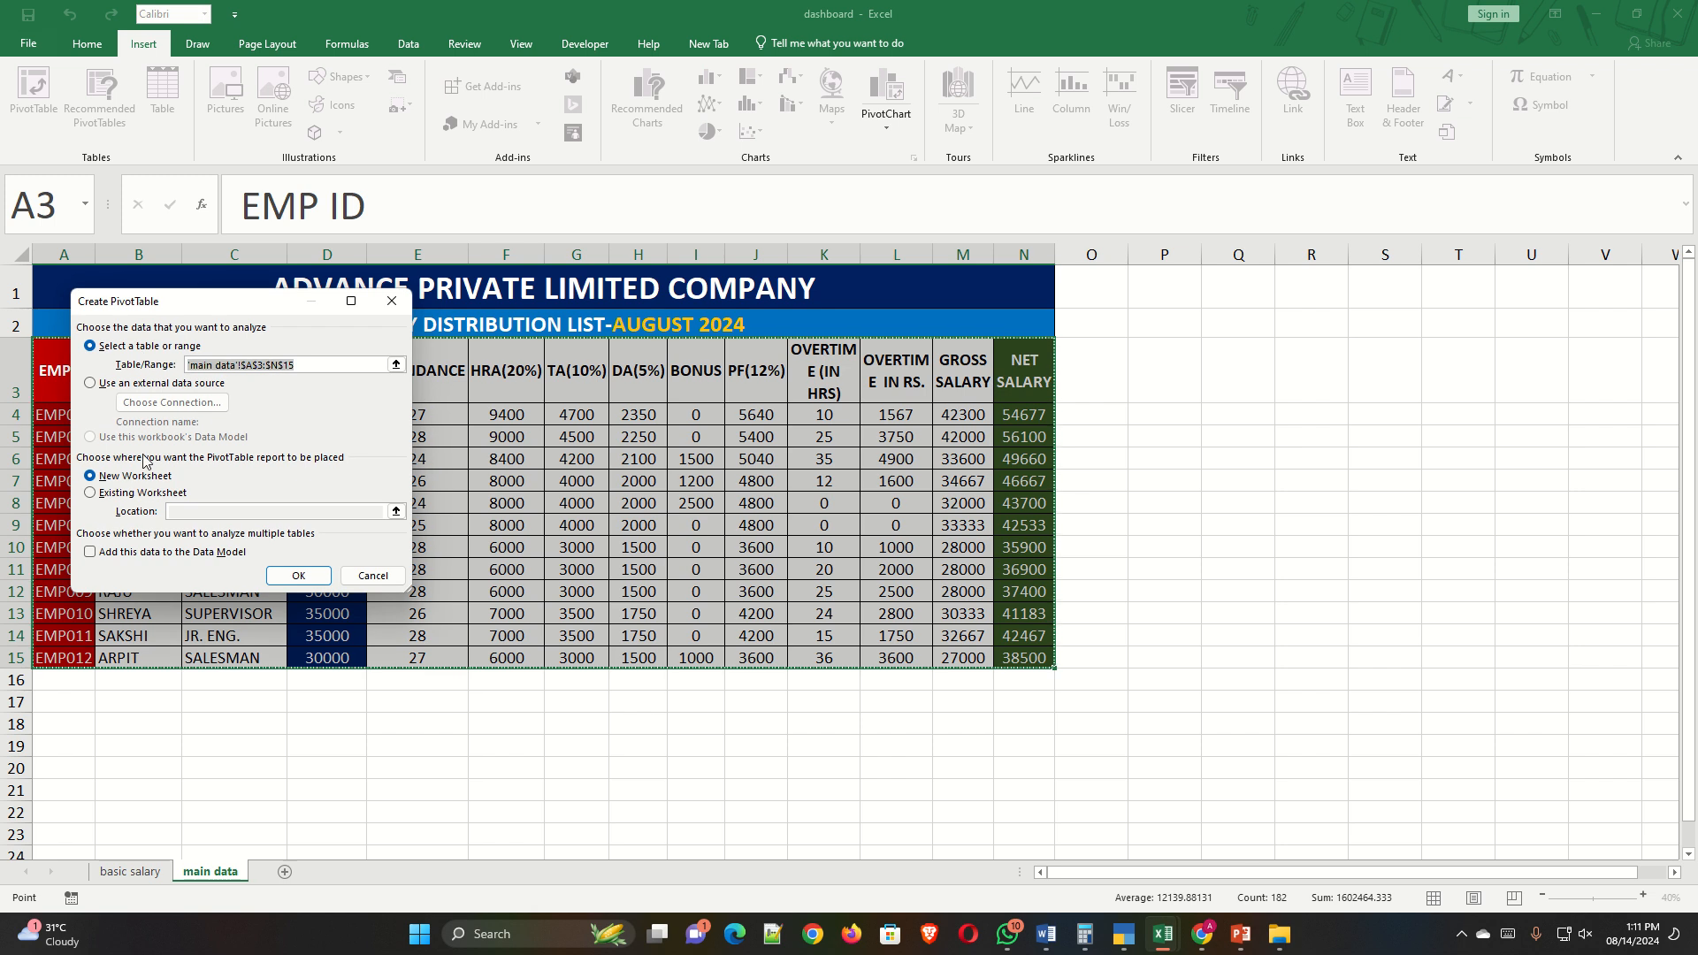
pyautogui.click(298, 576)
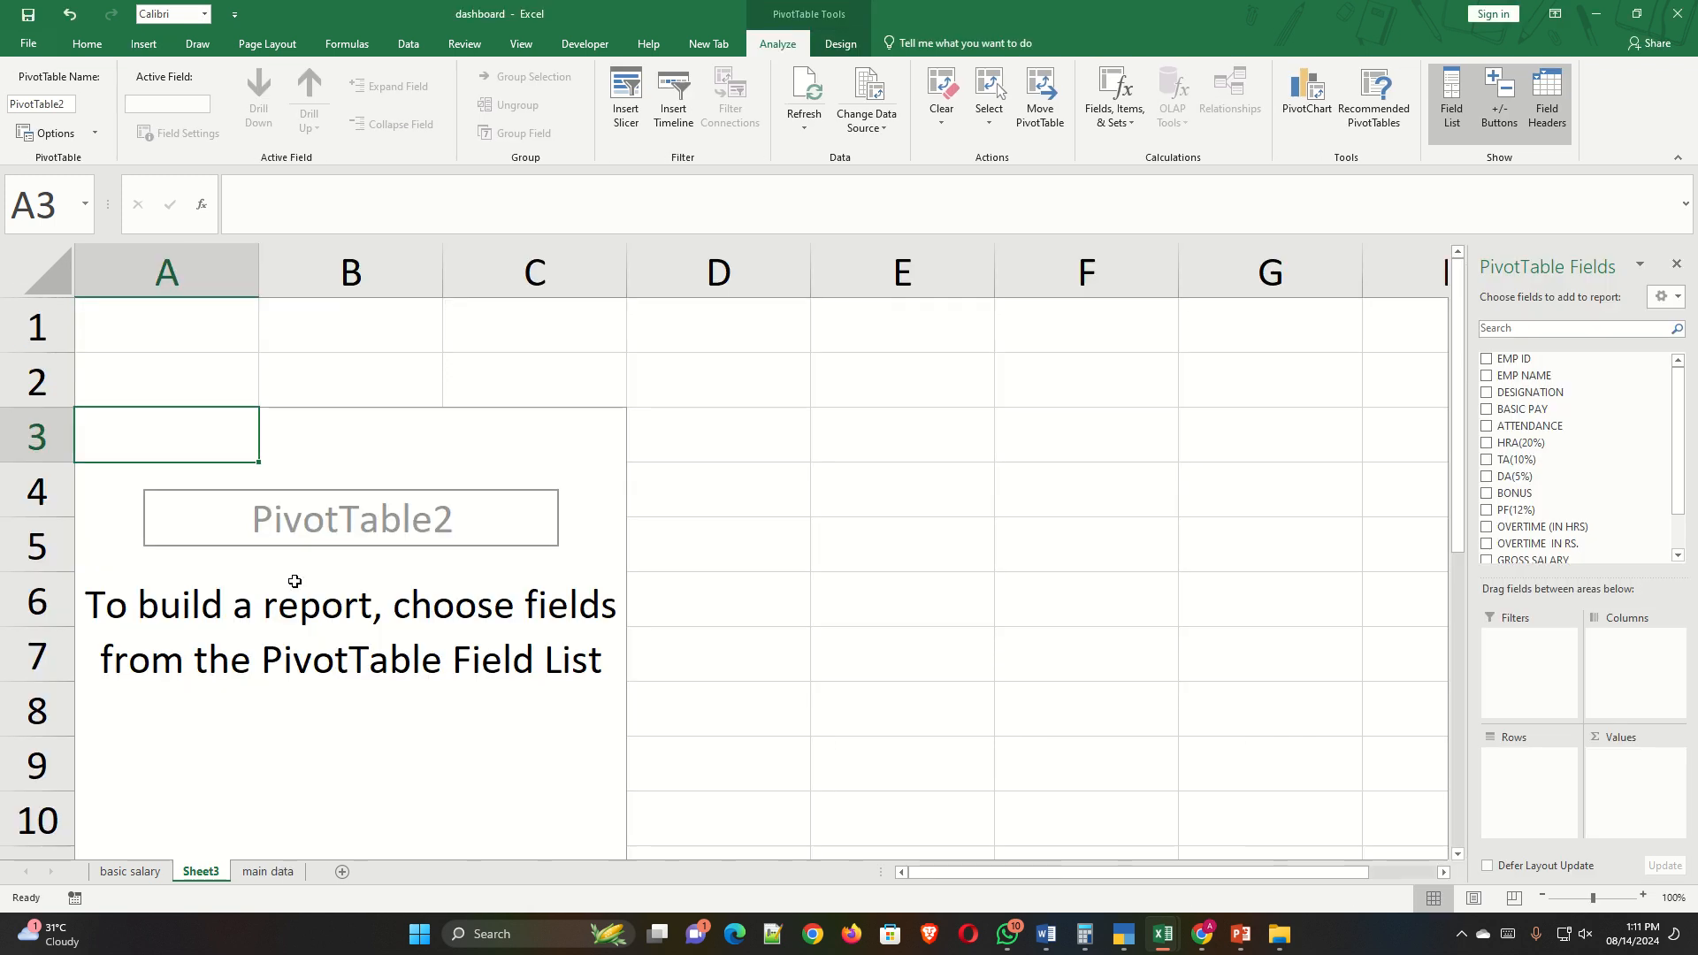
# Add EMP NAME as rows and ATTENDANCE as values to the new PivotTable, and rename its sheet "attendance".
pyautogui.click(1486, 375)
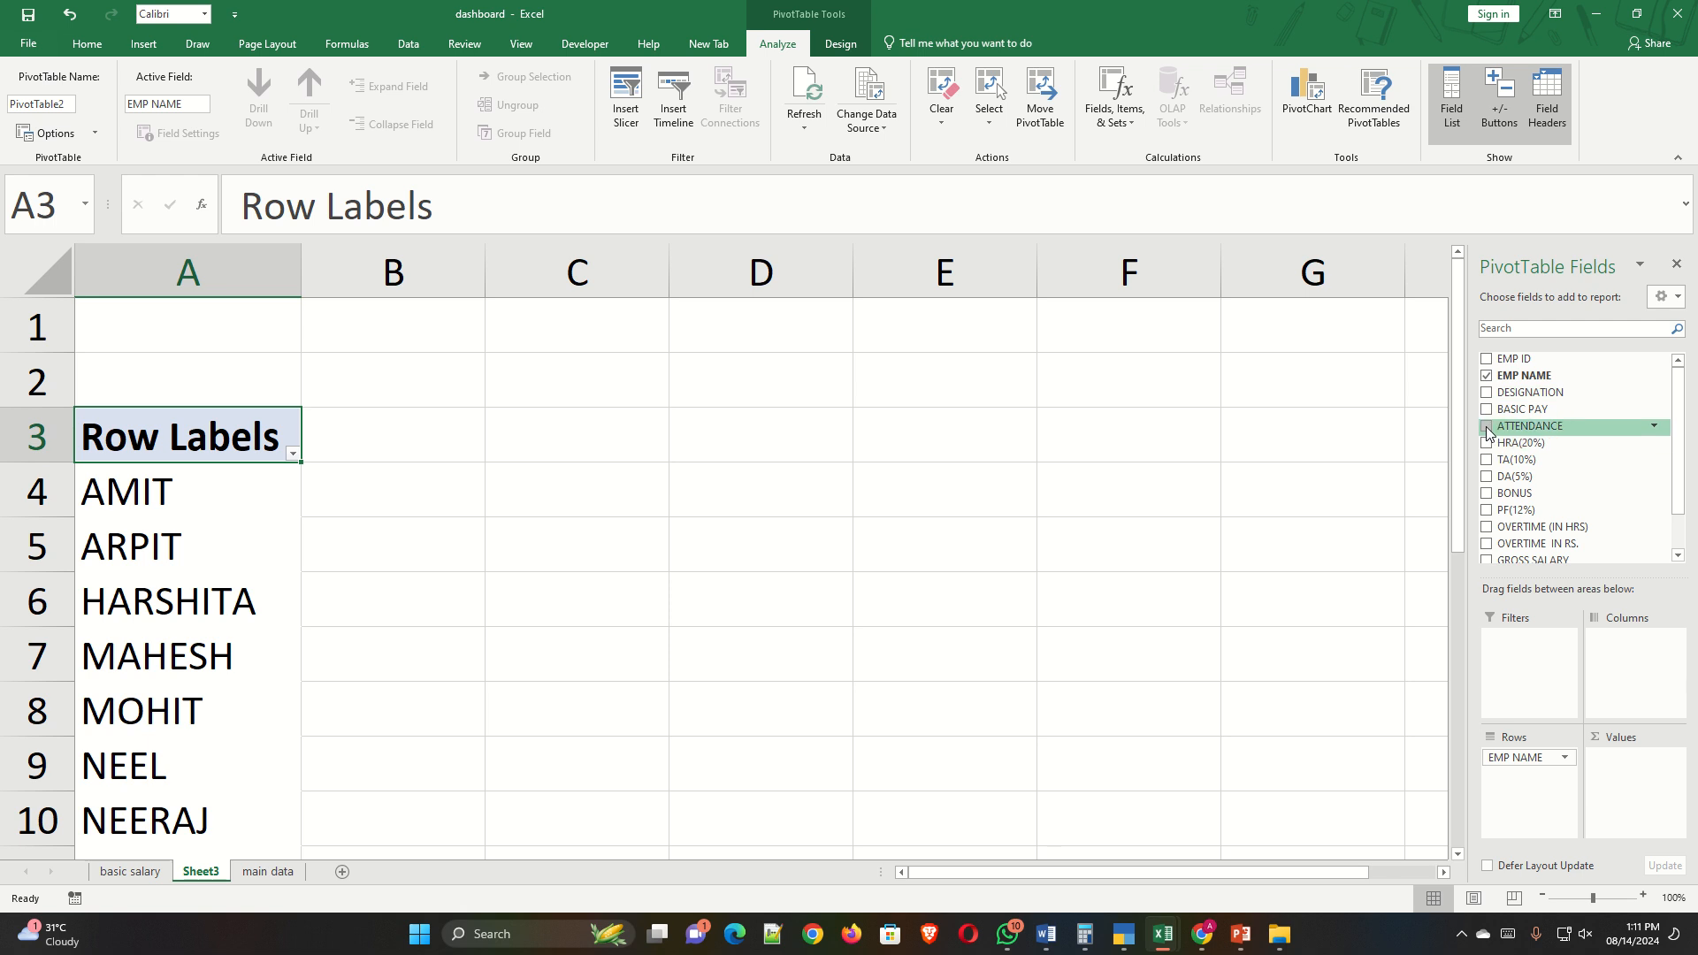
pyautogui.click(1486, 427)
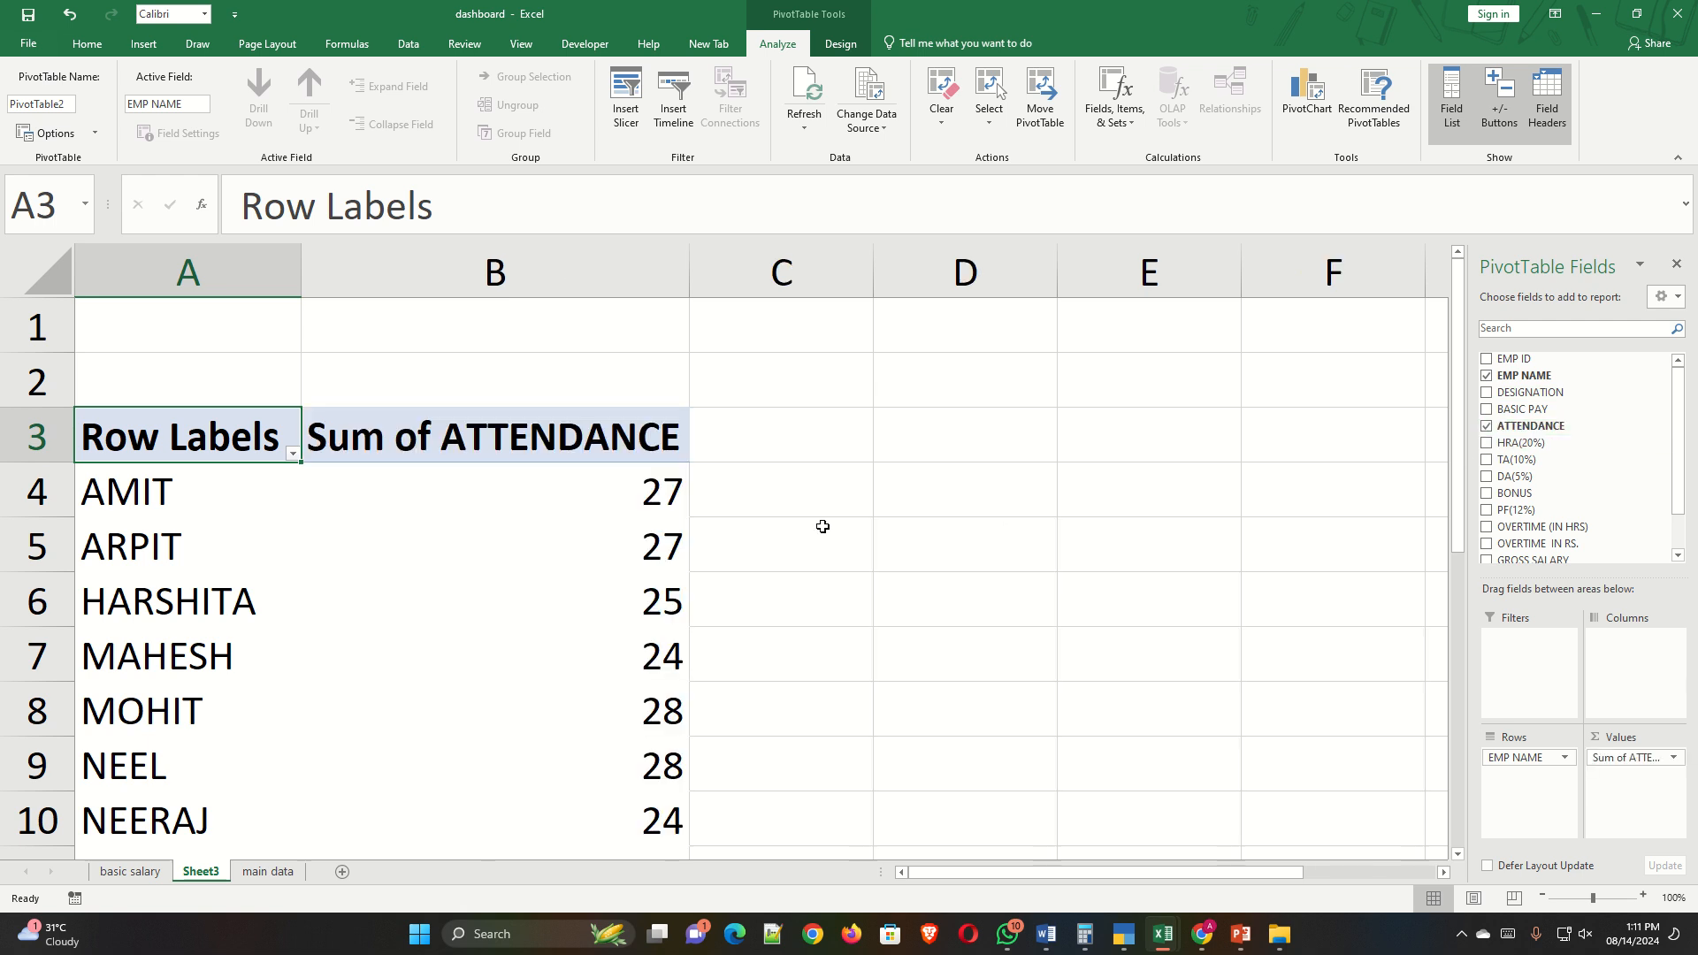
pyautogui.scroll(-3, 787, 531)
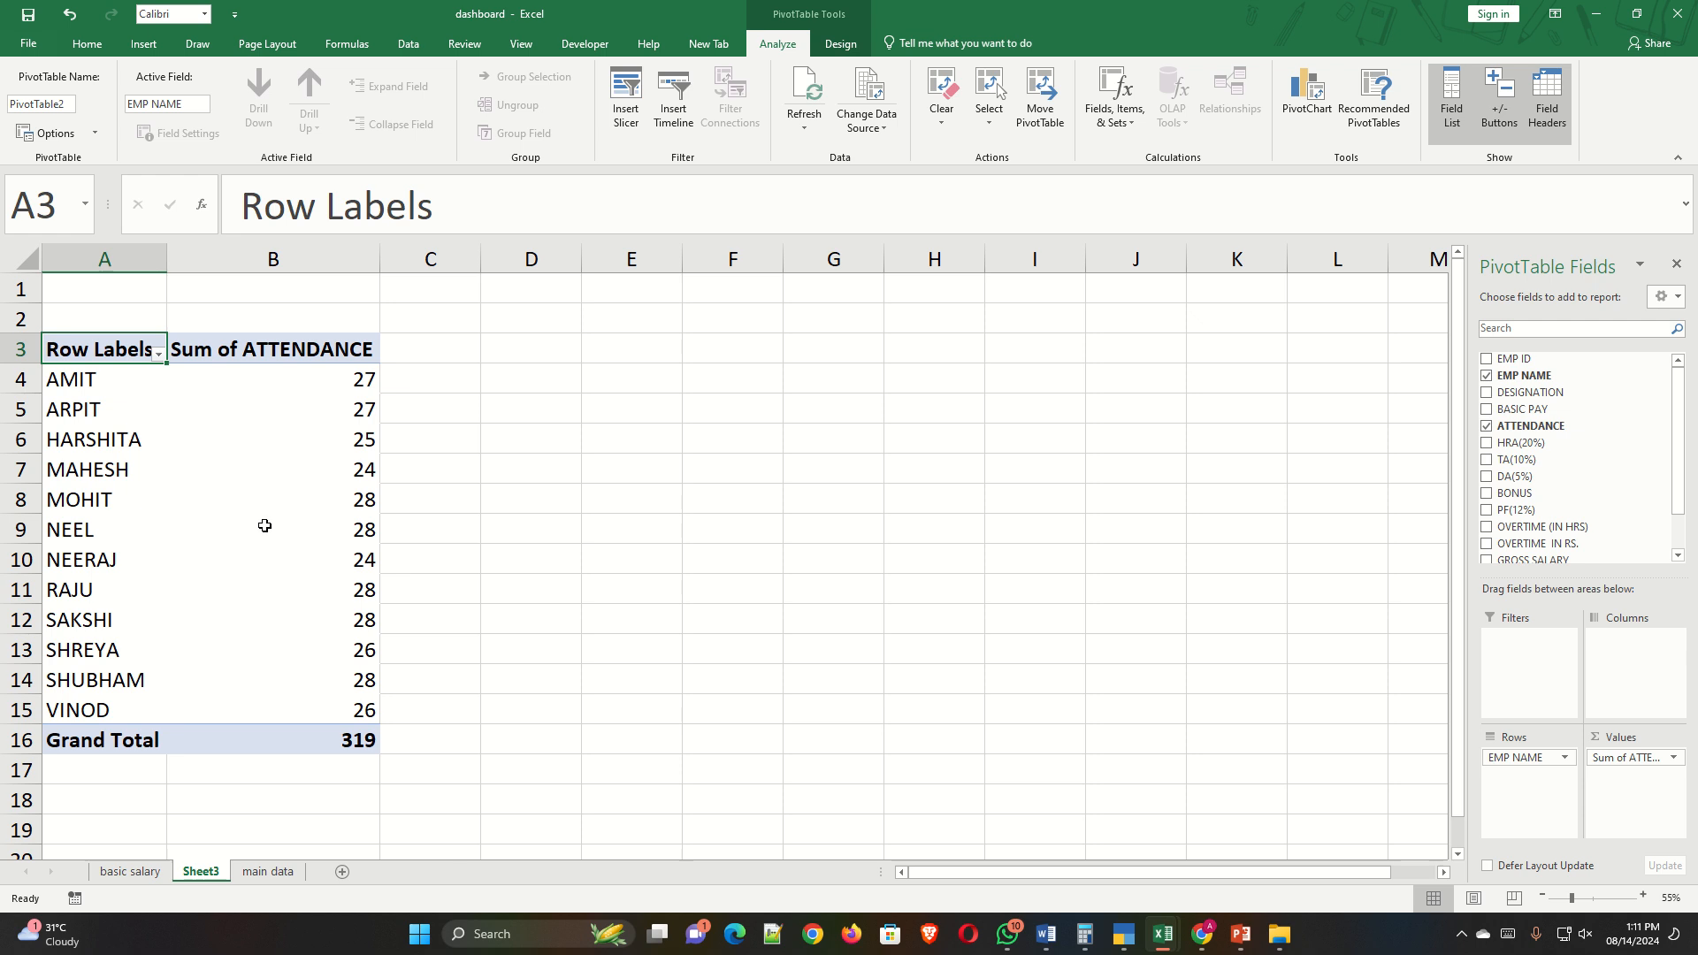
pyautogui.doubleClick(201, 872)
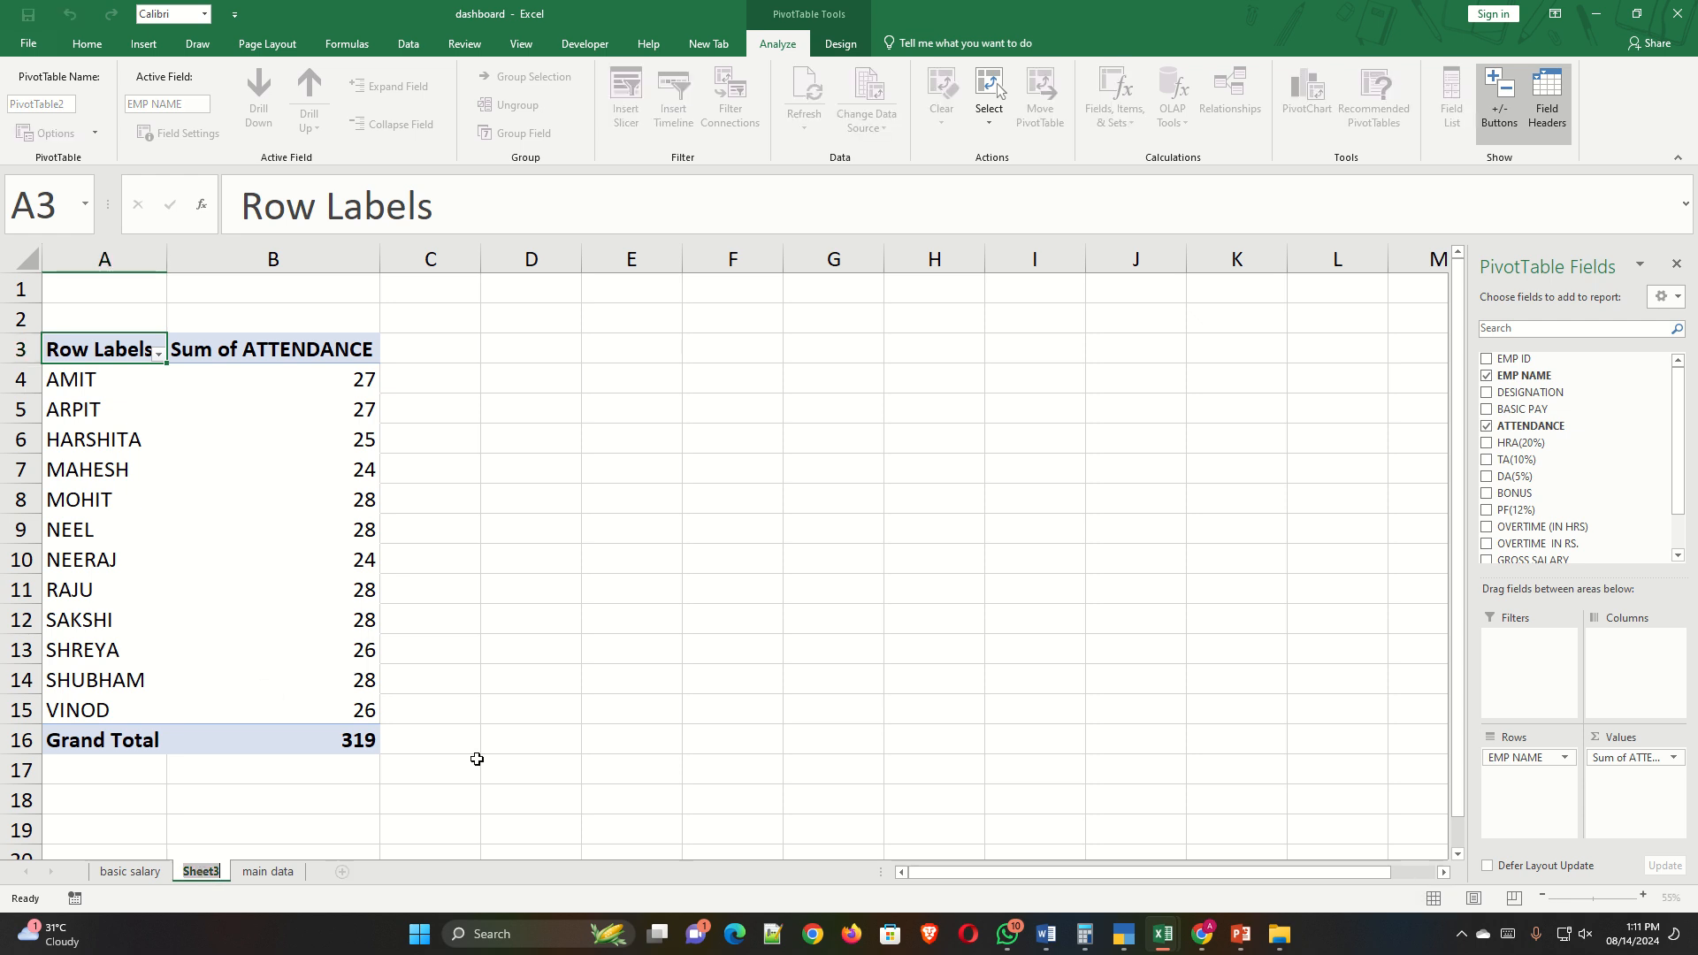
pyautogui.write('attendance')
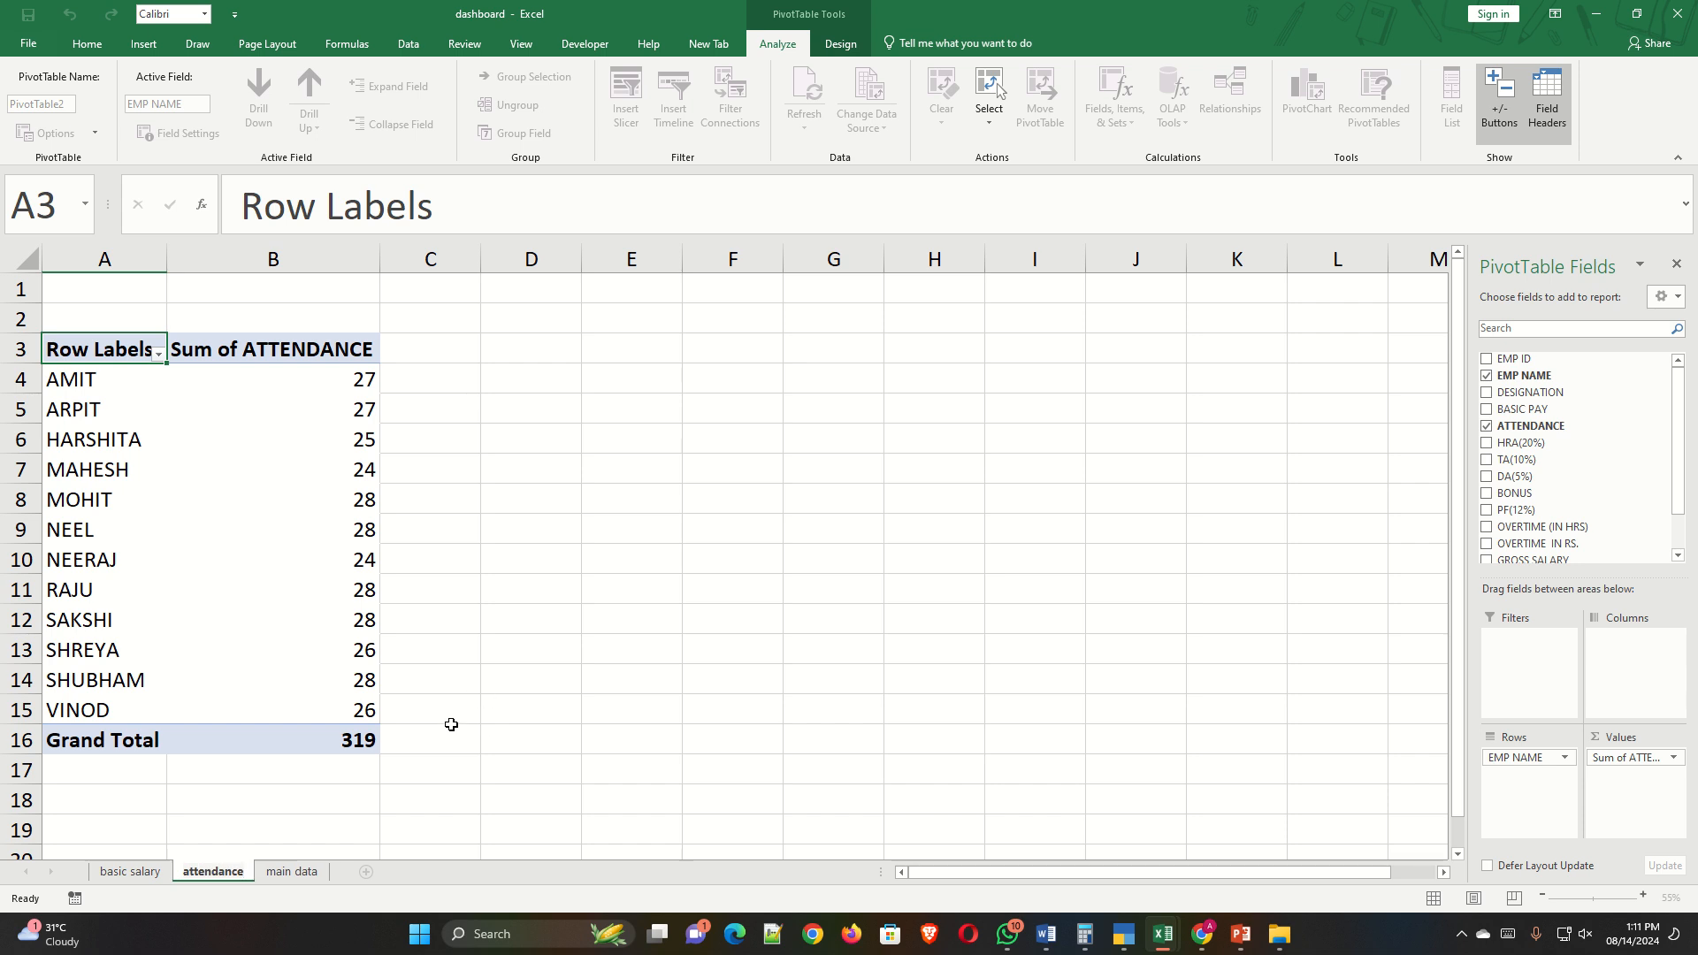
# Insert a PivotTable from range A3:N15 of the main data sheet on a new worksheet for the earnings and deductions.
pyautogui.click(295, 868)
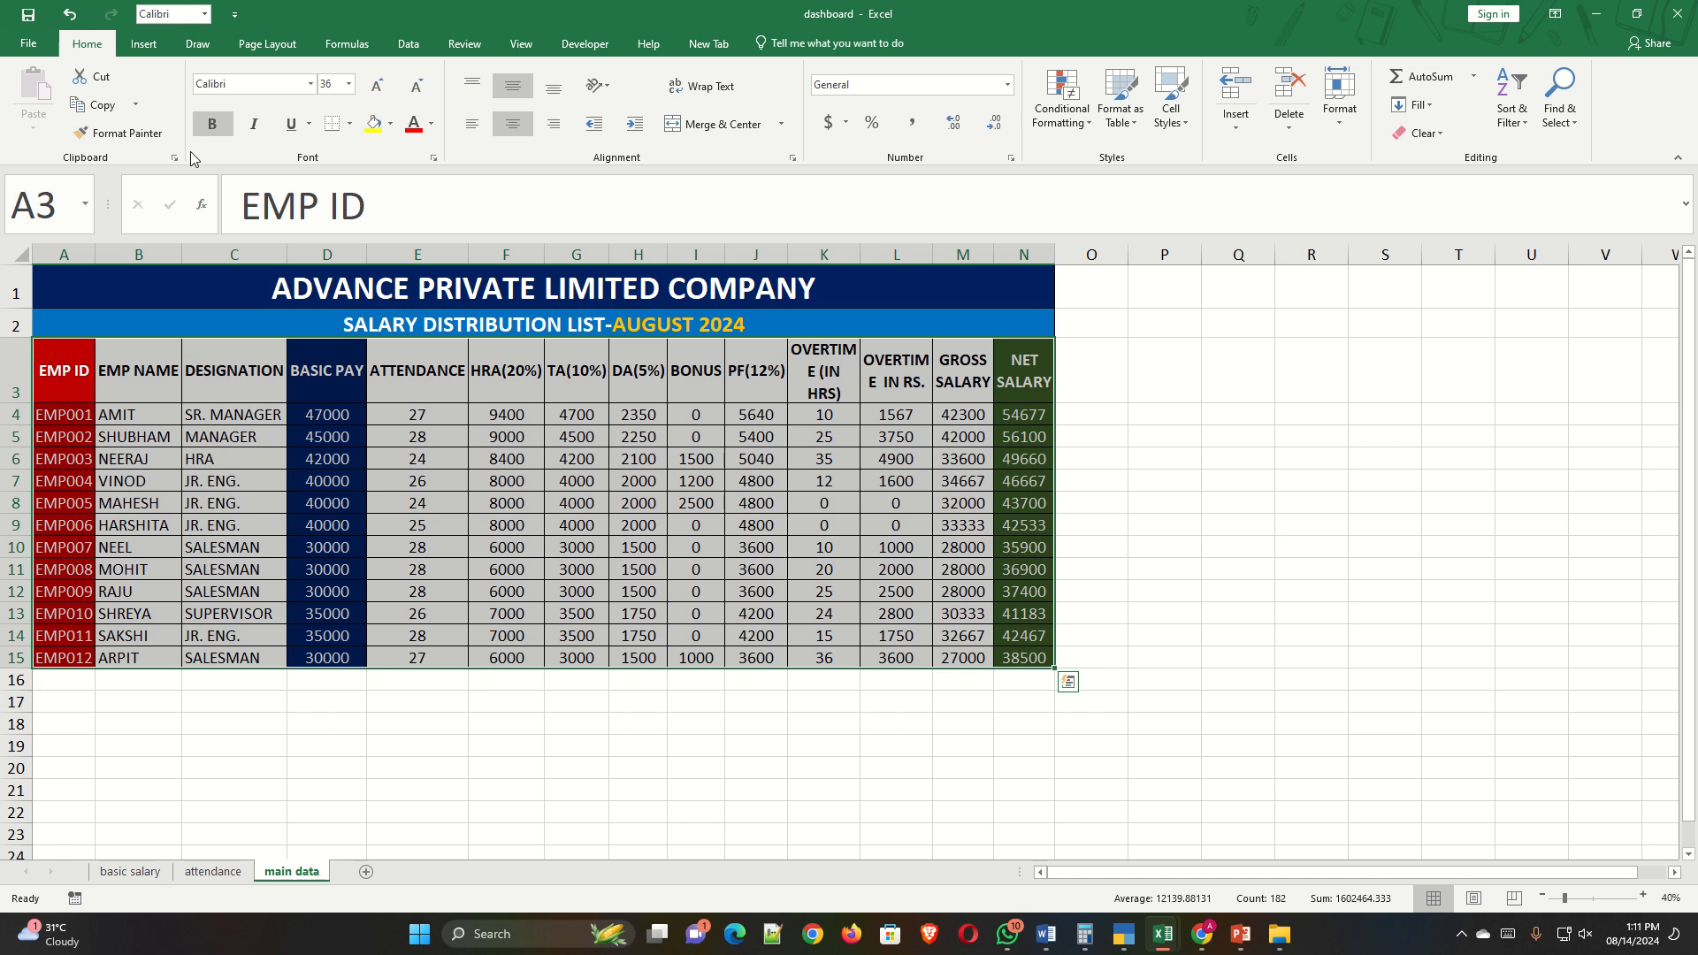
pyautogui.click(144, 44)
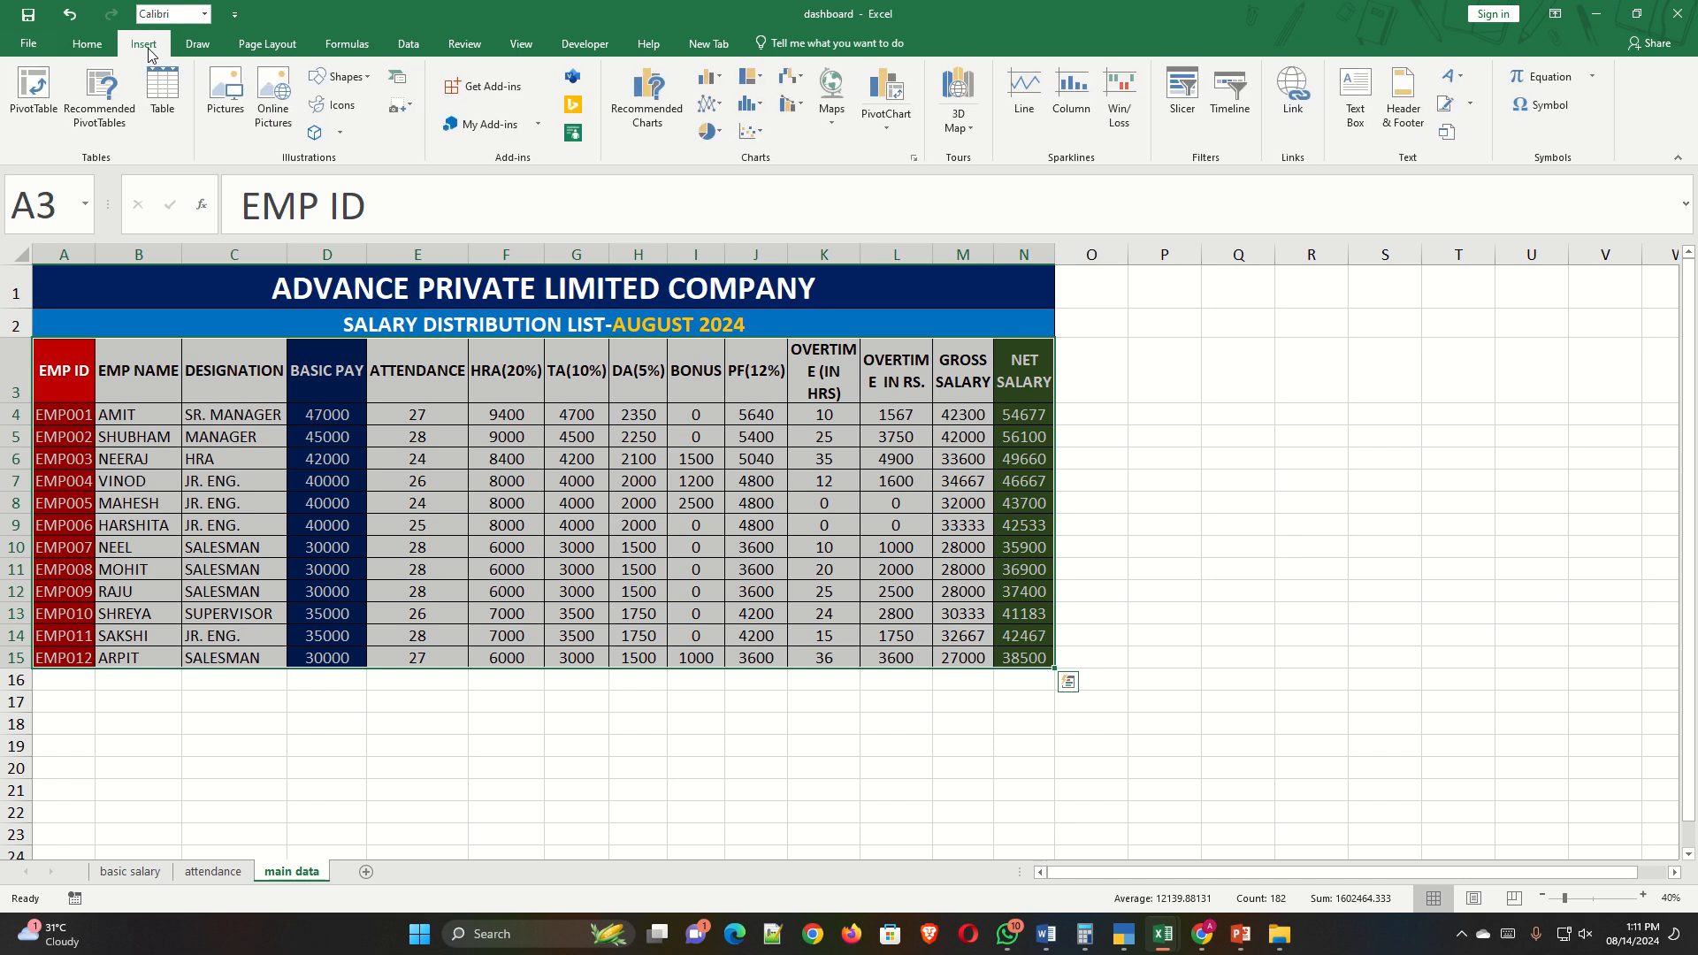
pyautogui.click(31, 97)
pyautogui.click(298, 575)
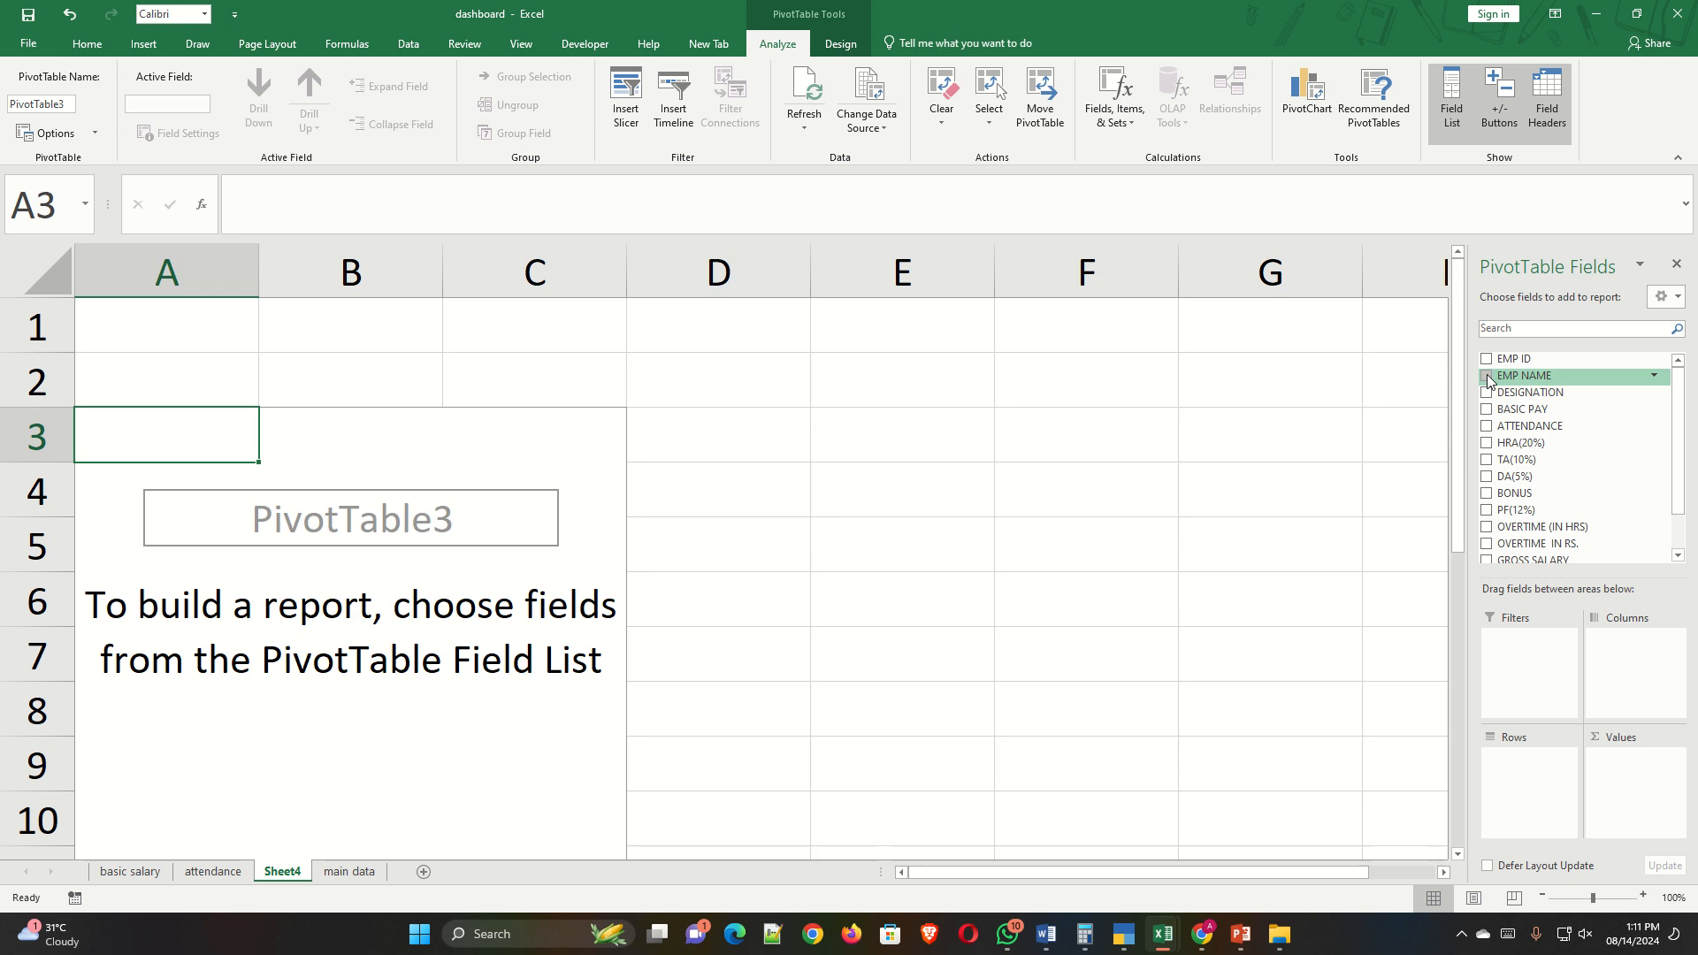
# Add EMP NAME as rows and HRA(20%), TA(10%), DA(5%), BONUS and PF(12%) as values to the new PivotTable.
pyautogui.click(1488, 377)
pyautogui.click(1488, 443)
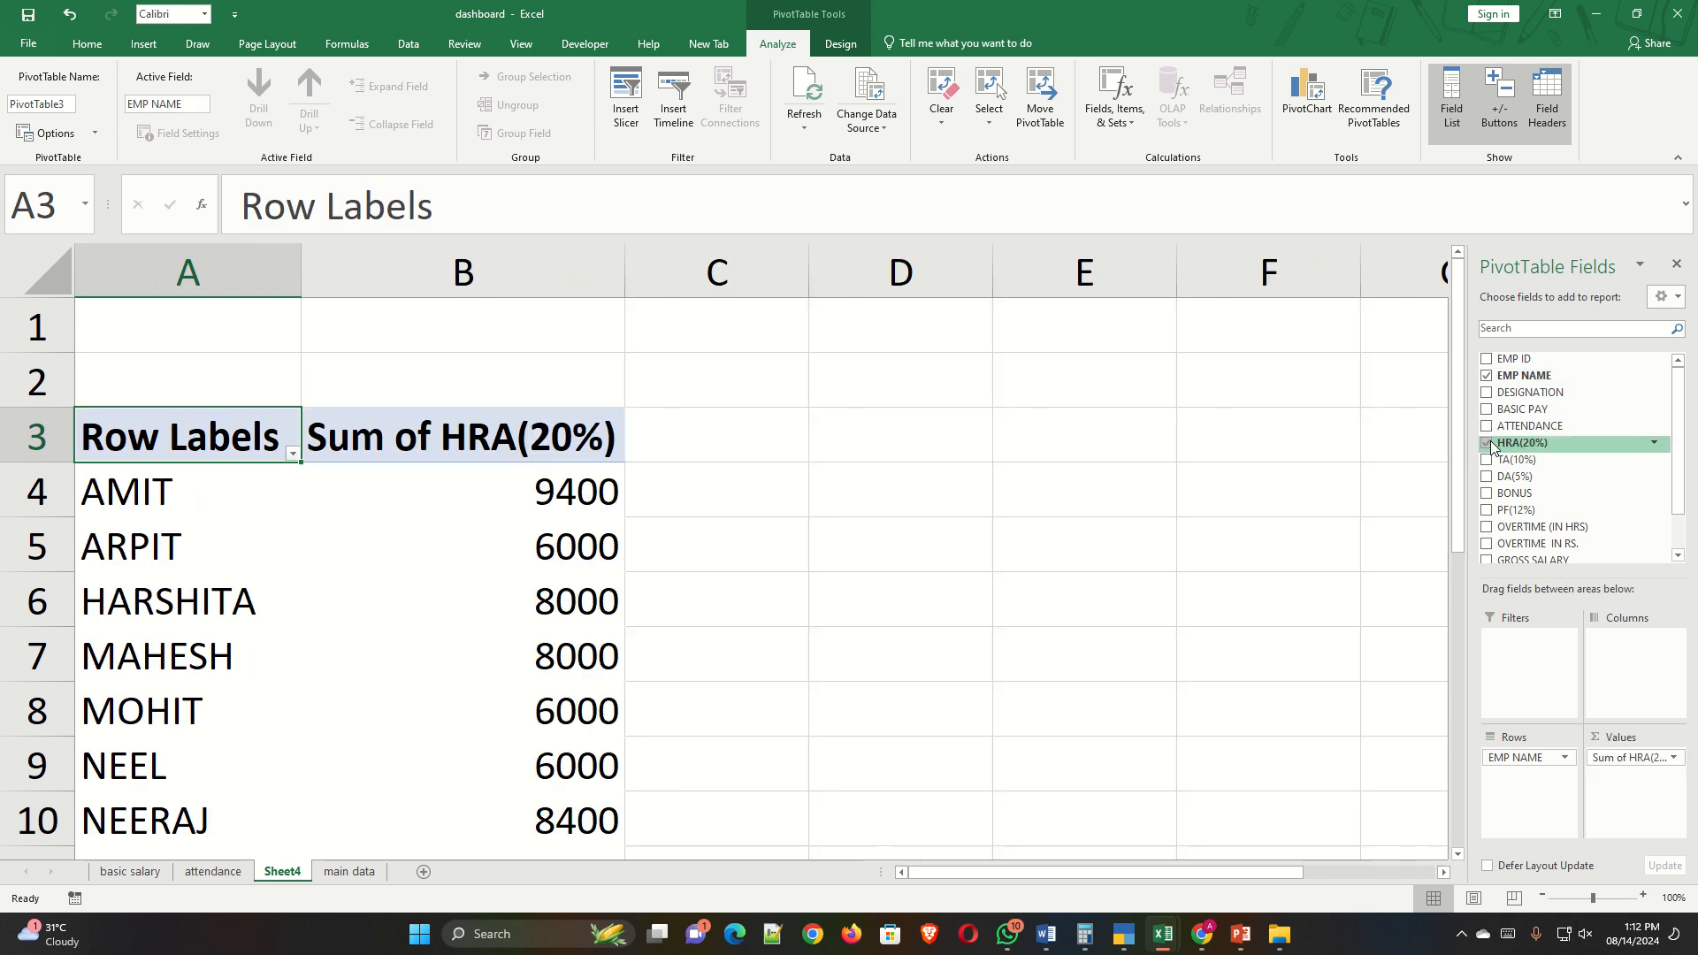
pyautogui.click(1487, 460)
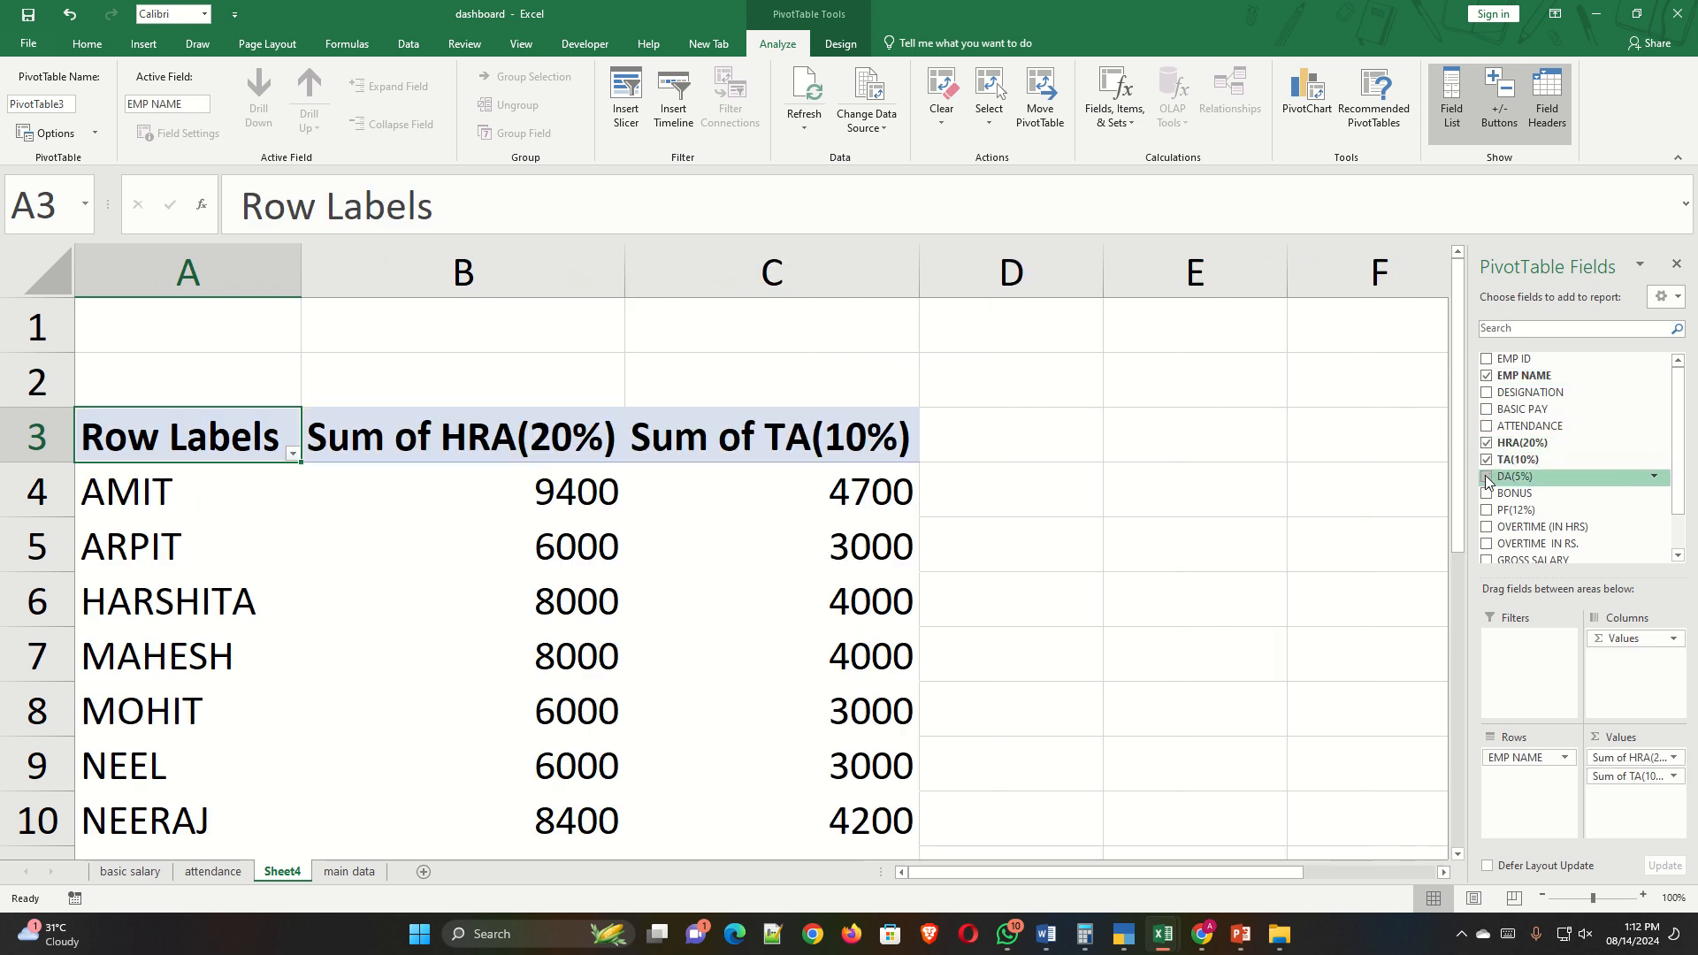
pyautogui.click(1486, 477)
pyautogui.click(1487, 493)
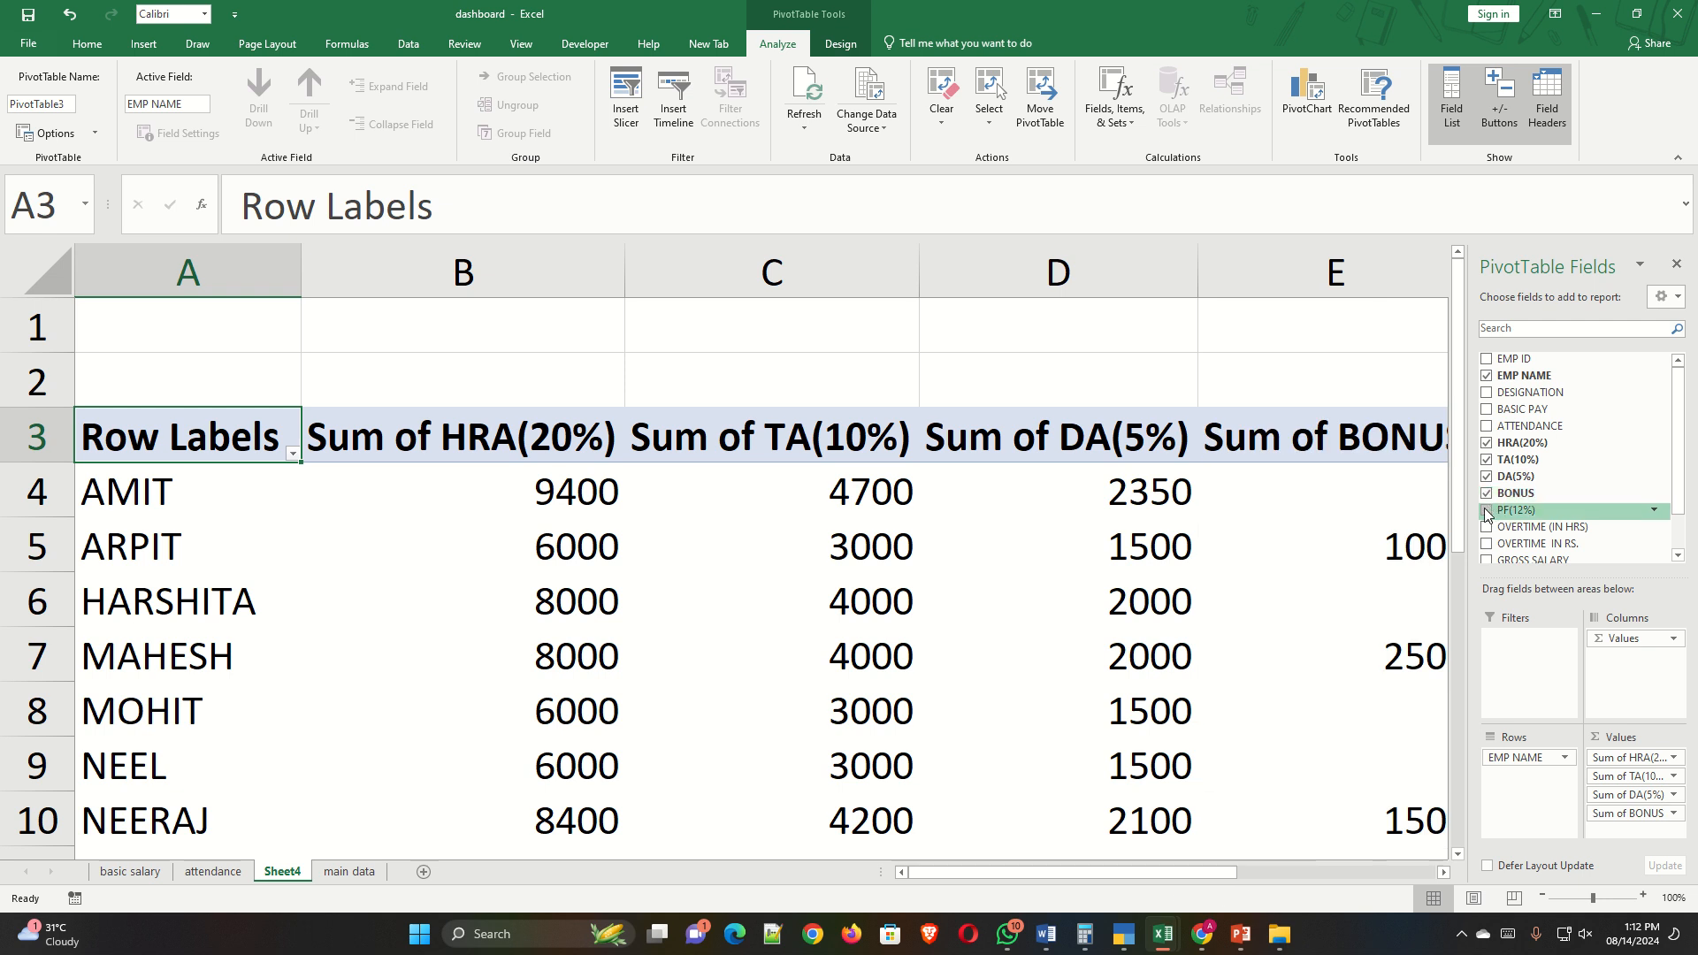
pyautogui.click(1486, 512)
pyautogui.keyDown('ctrl'); pyautogui.scroll(-2, 1076, 513); pyautogui.keyUp('ctrl')
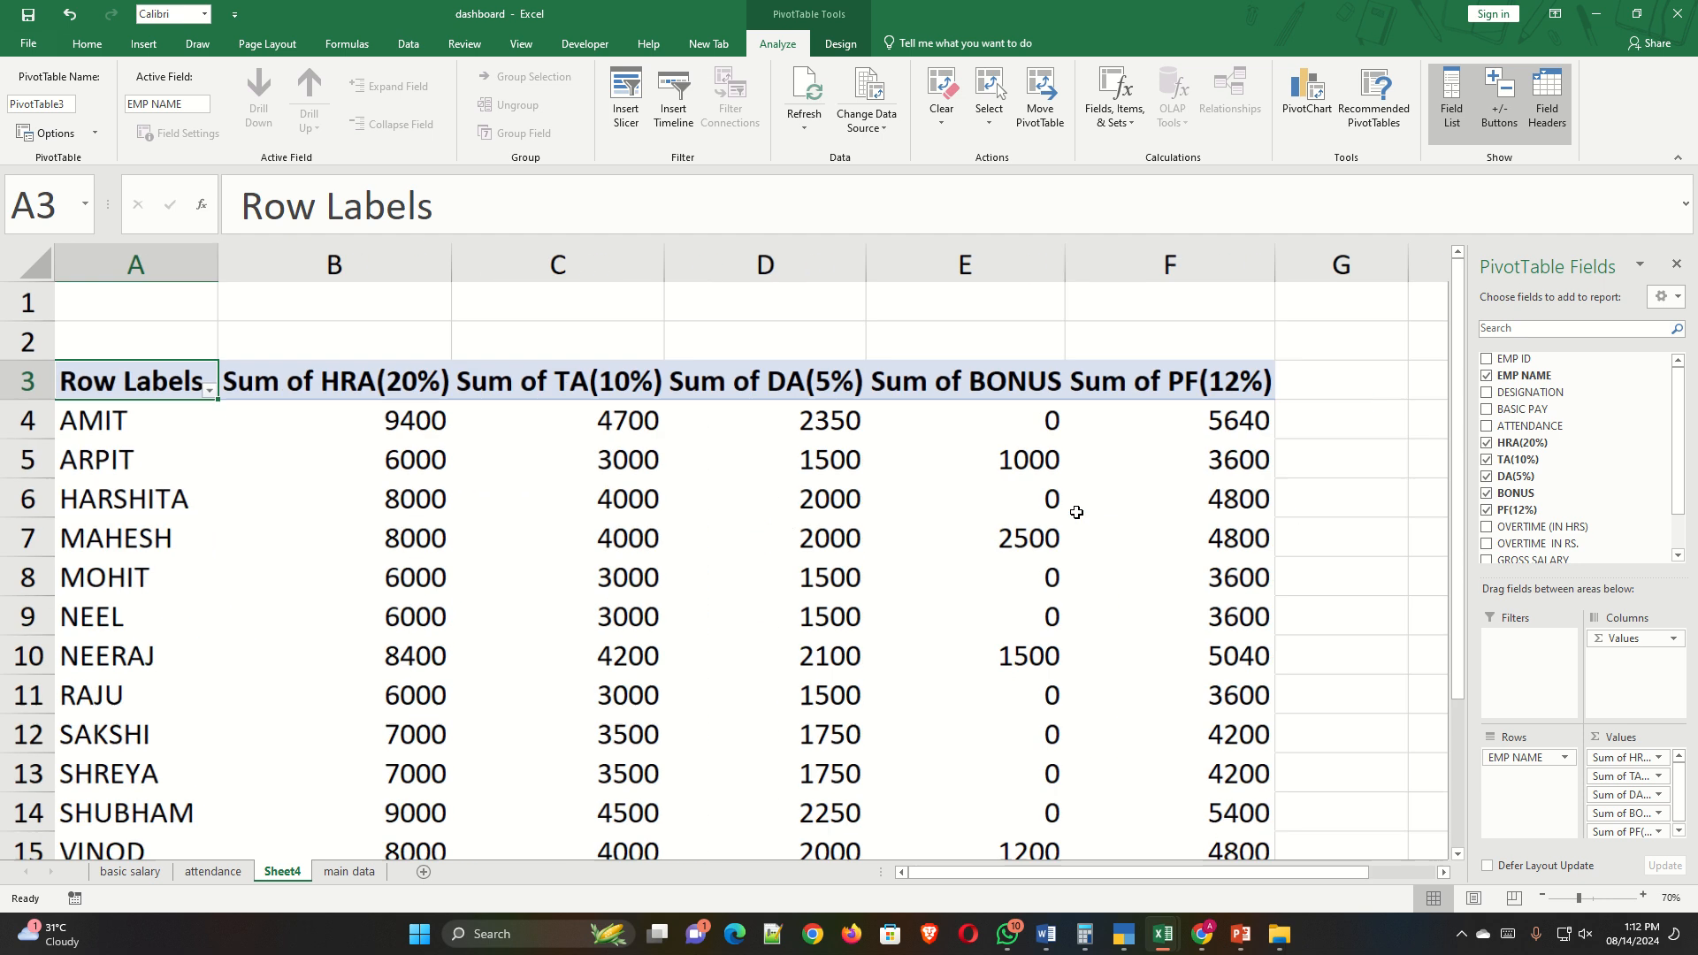
pyautogui.keyDown('ctrl'); pyautogui.scroll(-1, 1076, 513); pyautogui.keyUp('ctrl')
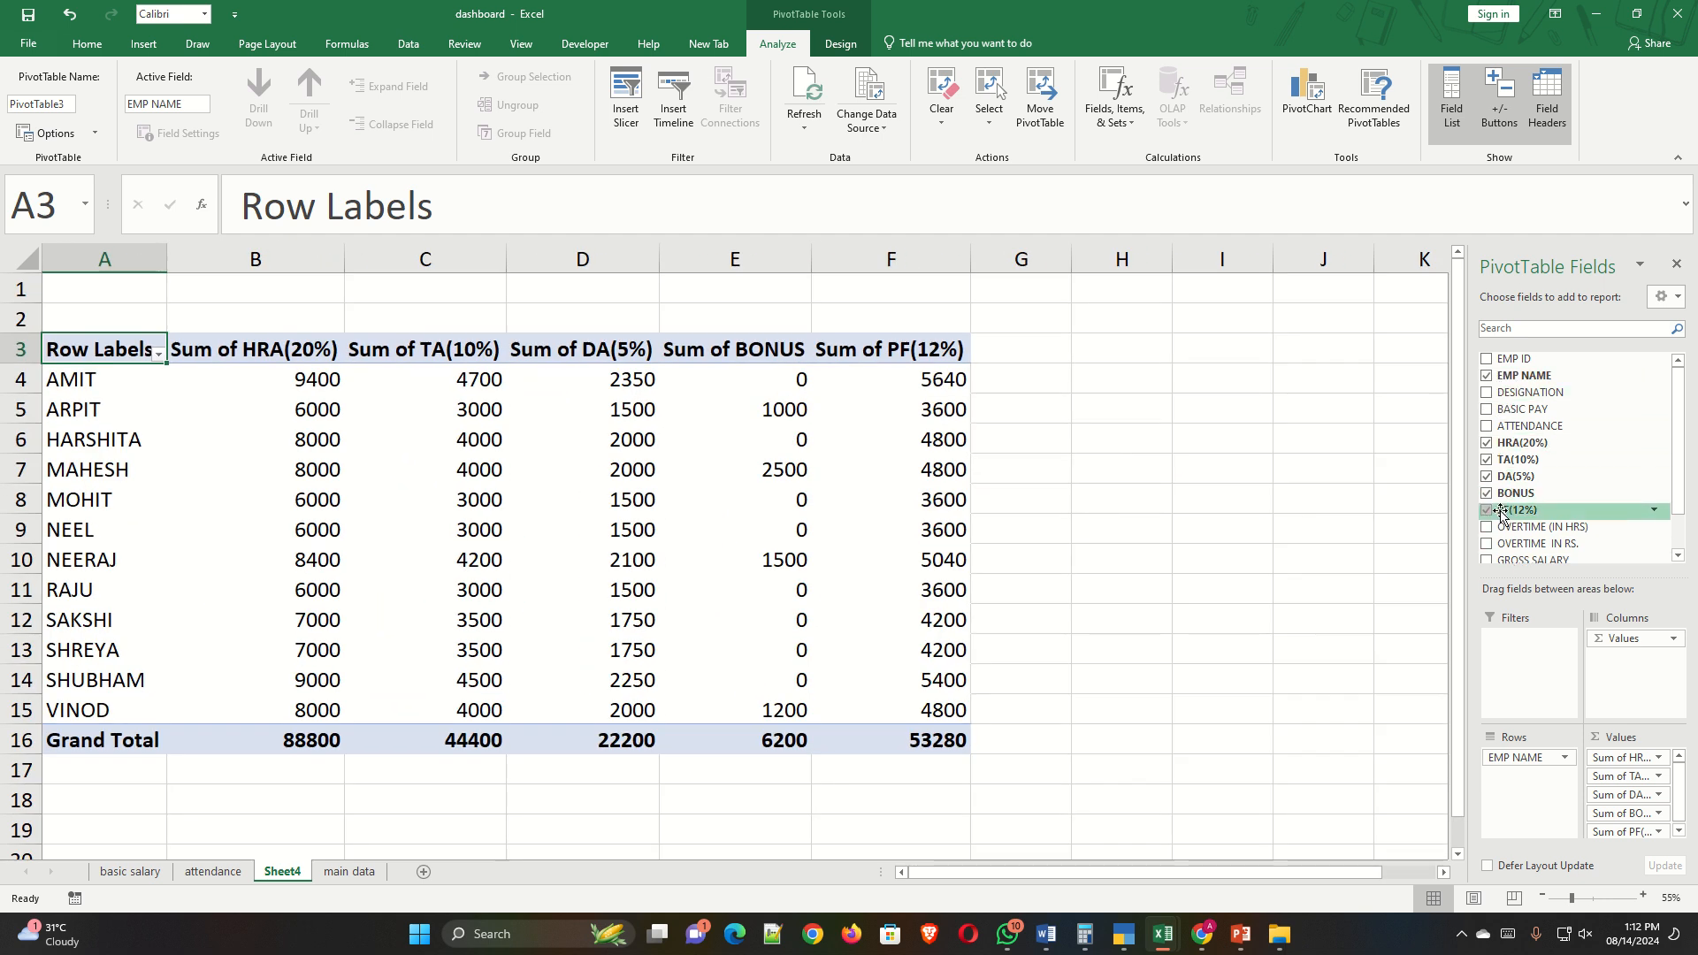
# Rename the sheet holding the allowances, bonus and PF PivotTable as "earning or deduction".
pyautogui.doubleClick(270, 873)
pyautogui.write('ear')
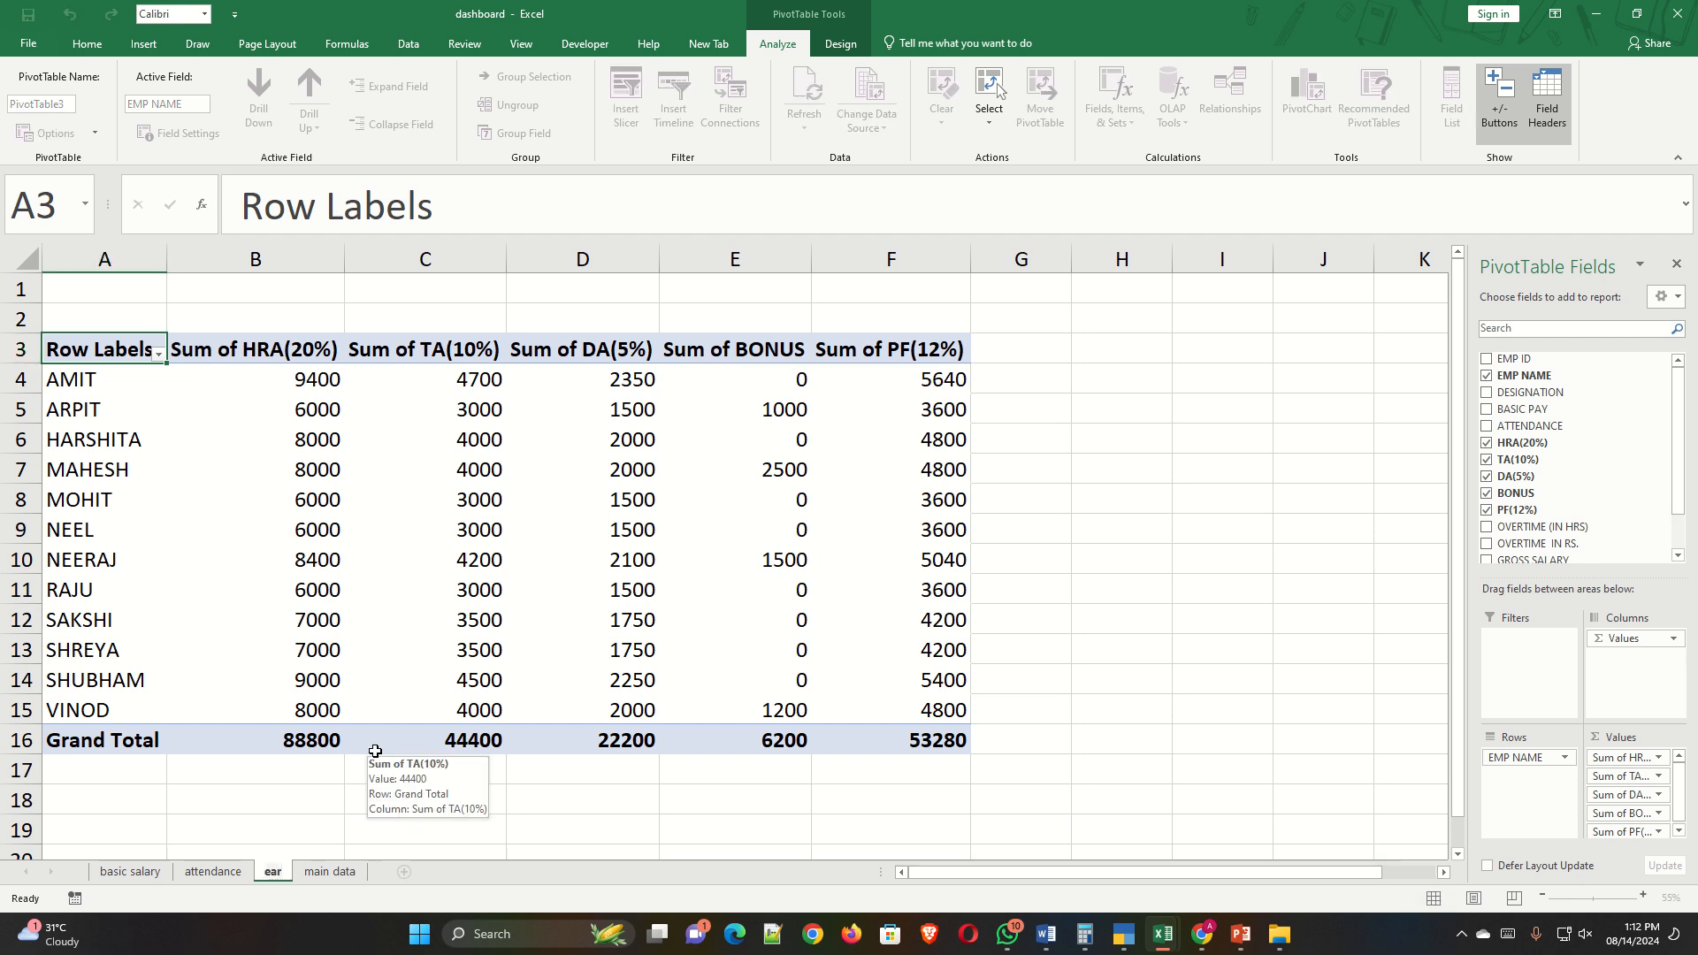
pyautogui.write('ning or deduc')
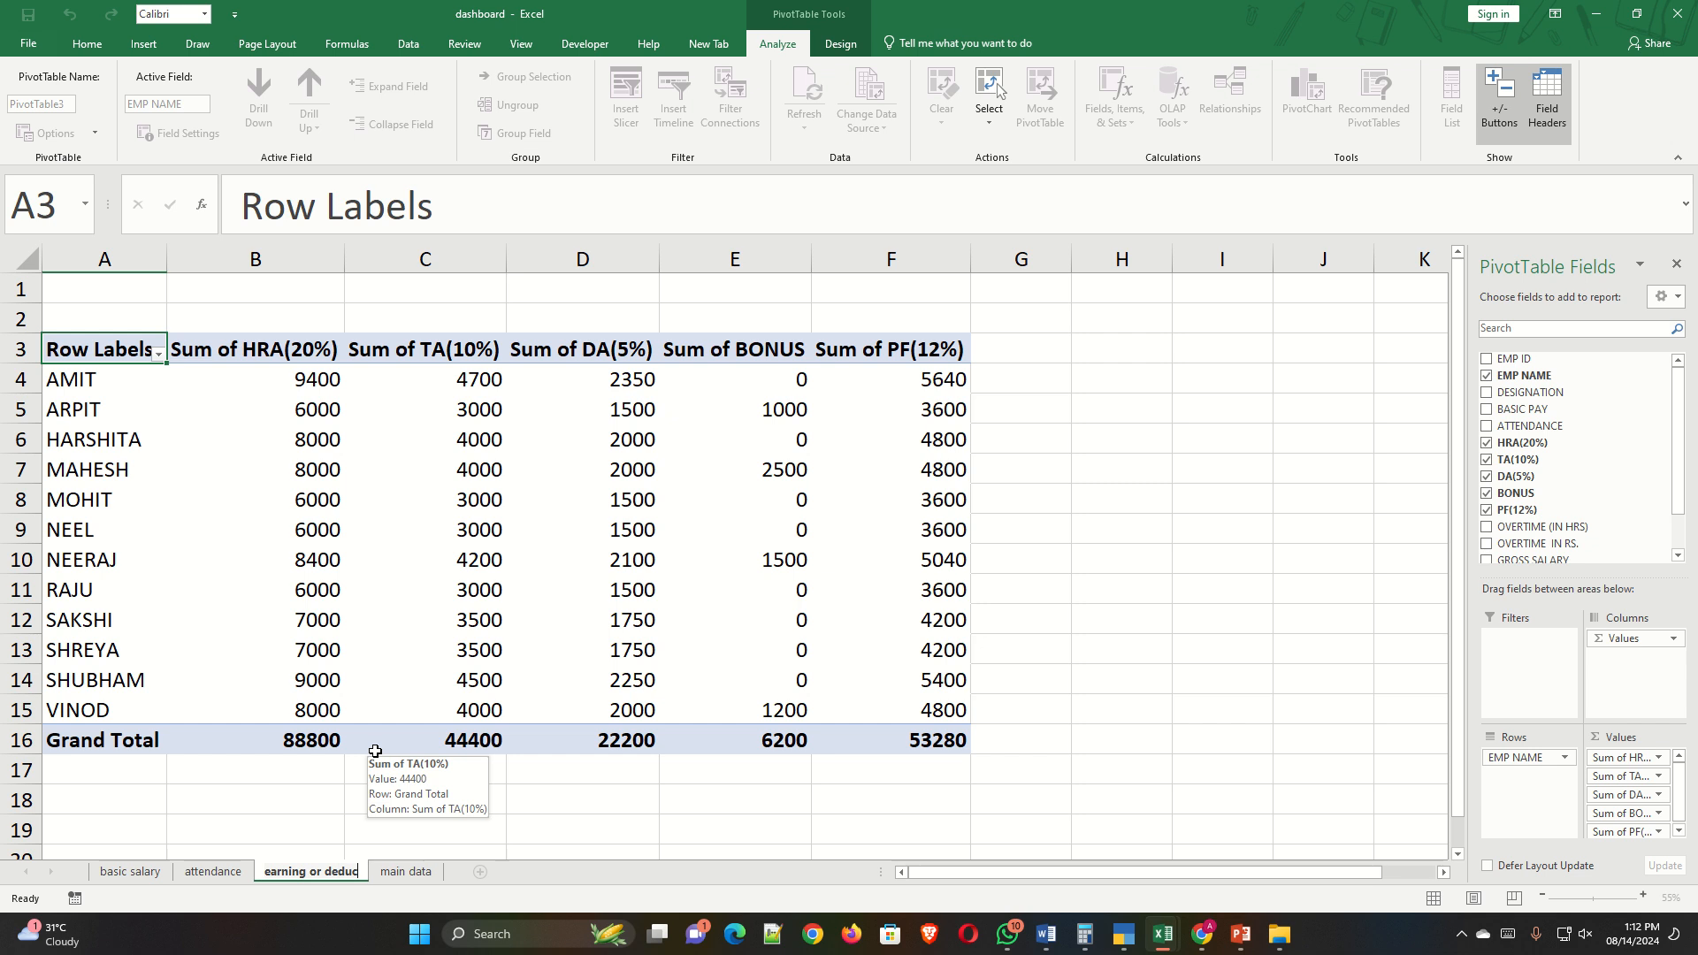
pyautogui.write('tion')
pyautogui.click(425, 832)
# Insert a PivotTable for overtime from range A3:N15 of the main data sheet, placed on a new worksheet.
pyautogui.click(428, 871)
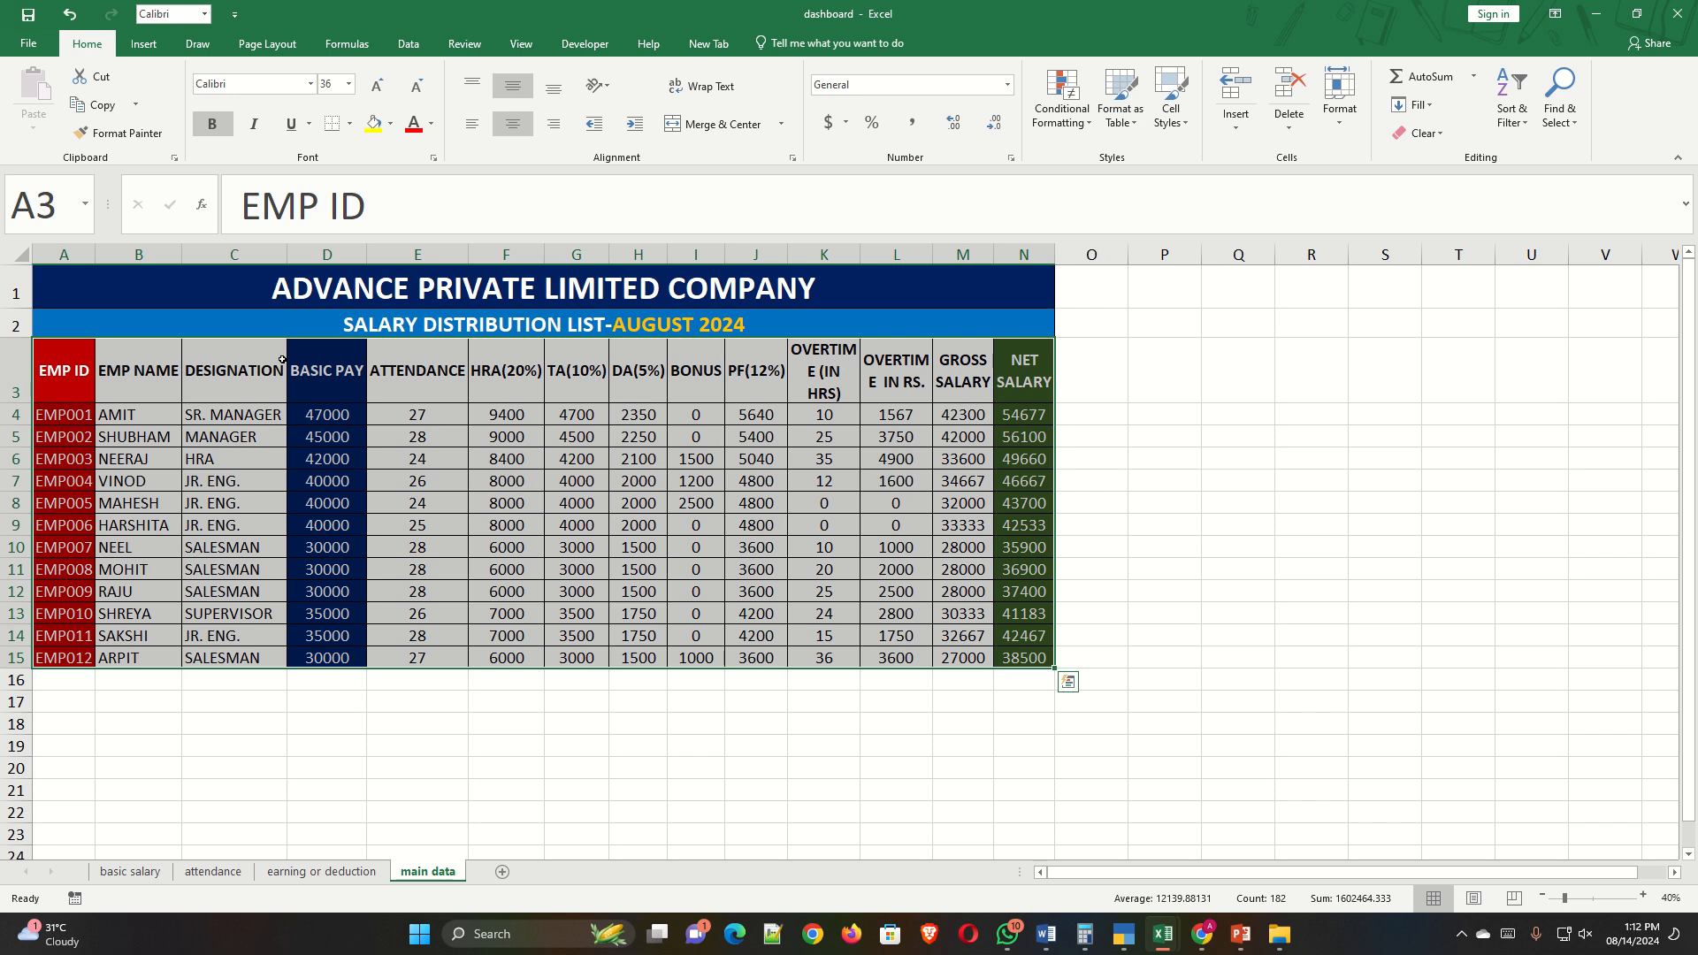
pyautogui.click(144, 43)
pyautogui.click(34, 88)
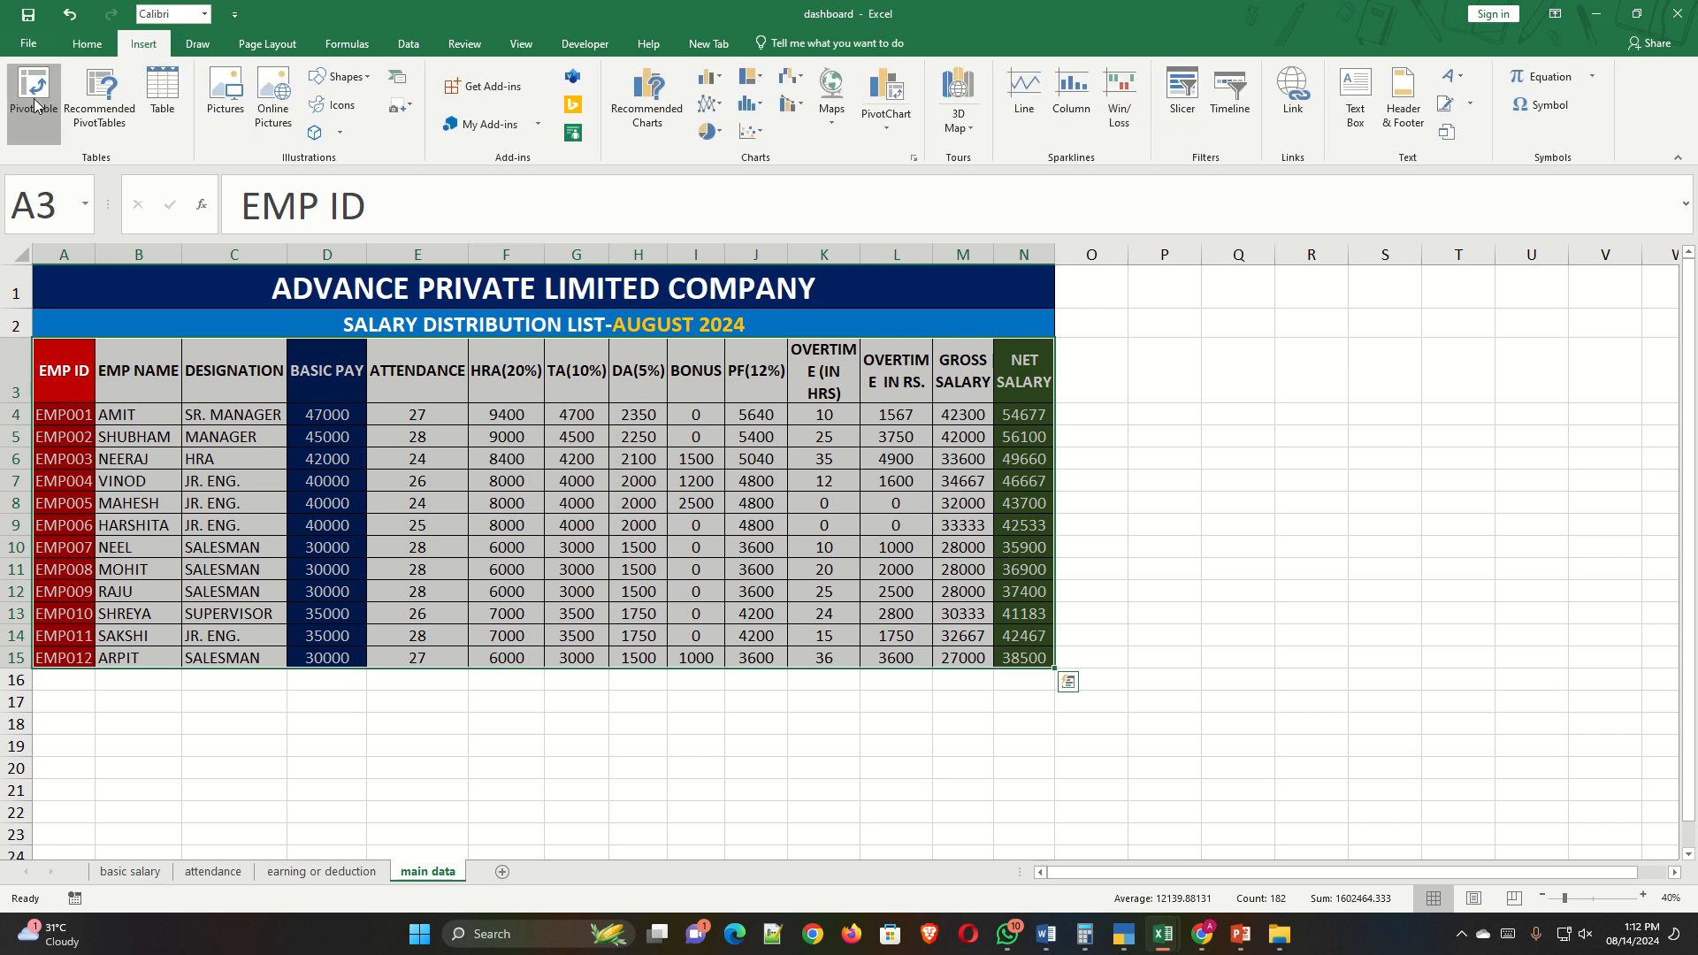
pyautogui.click(299, 576)
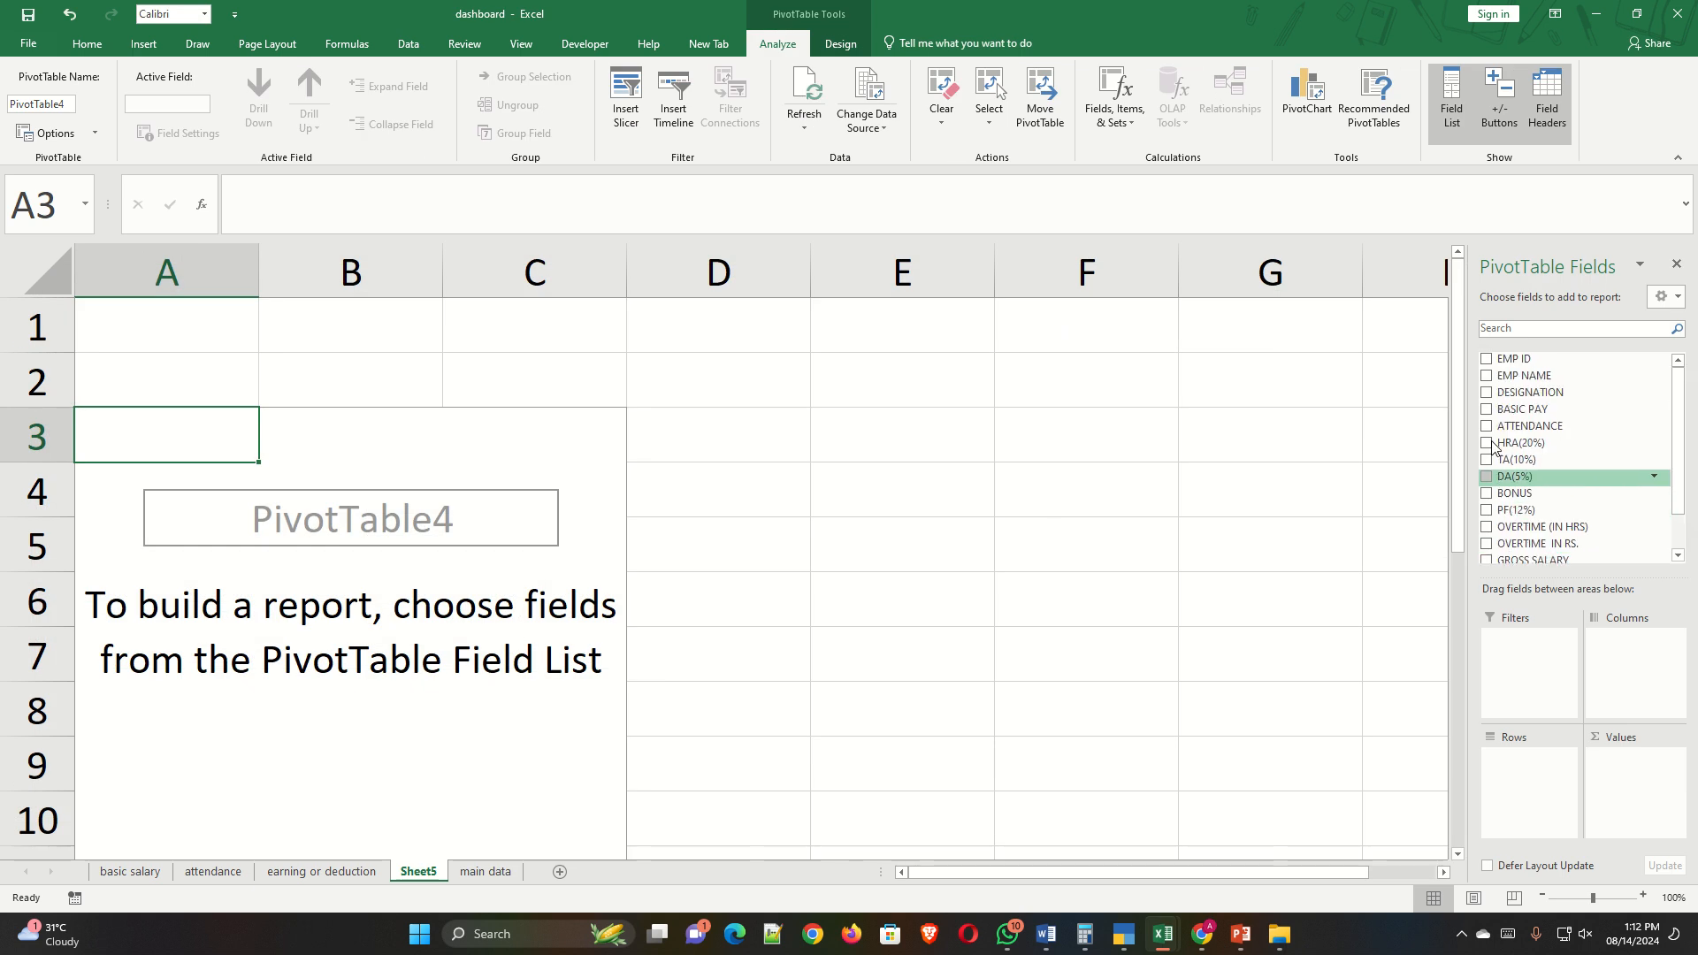
# Add EMP NAME as rows and OVERTIME IN RS. as values to the new PivotTable, and rename its sheet "overtime".
pyautogui.click(1485, 380)
pyautogui.scroll(-1, 1484, 495)
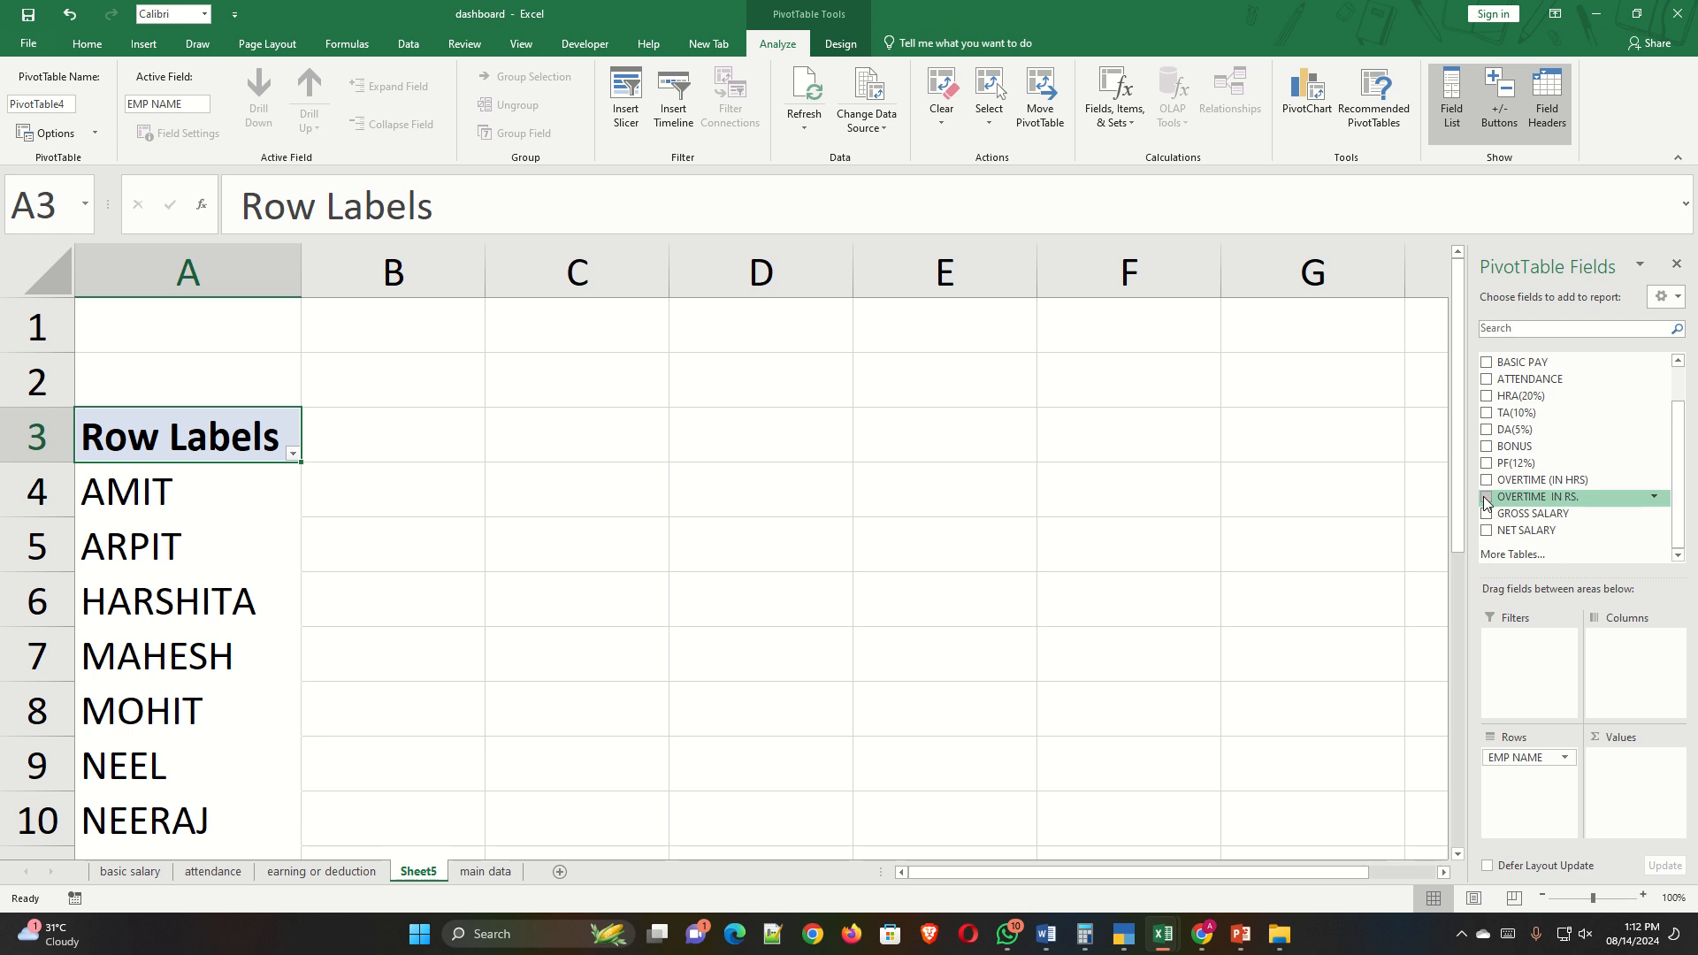
pyautogui.click(1486, 497)
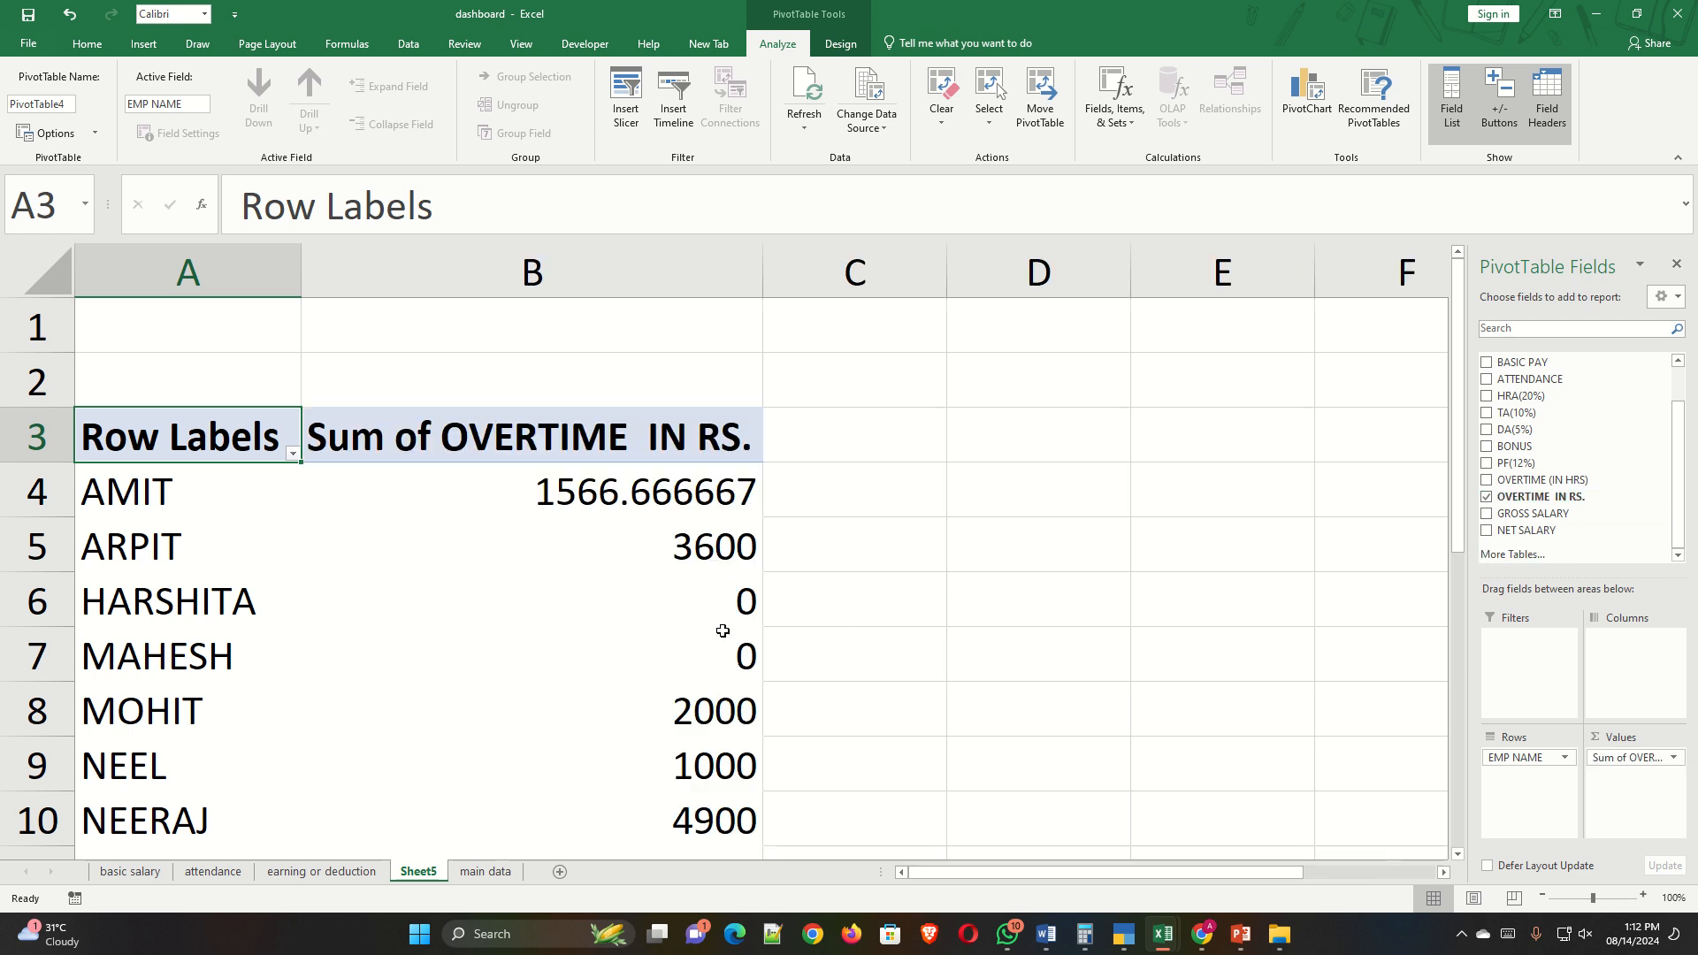
pyautogui.doubleClick(422, 873)
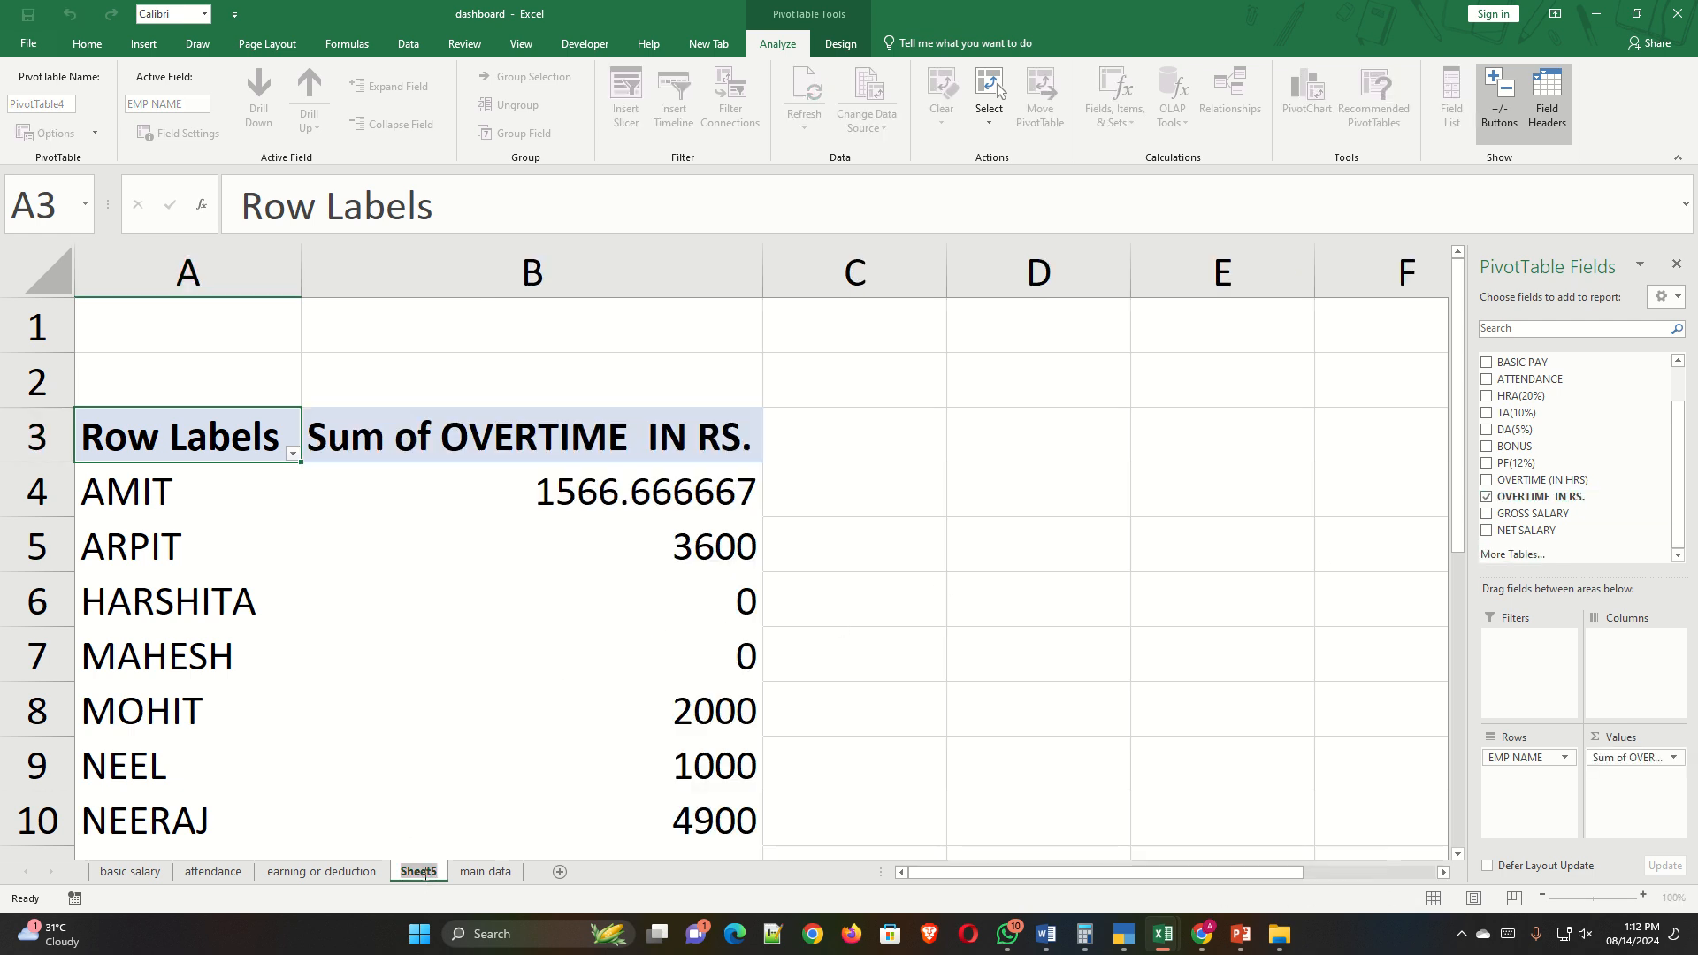
pyautogui.write('overtime')
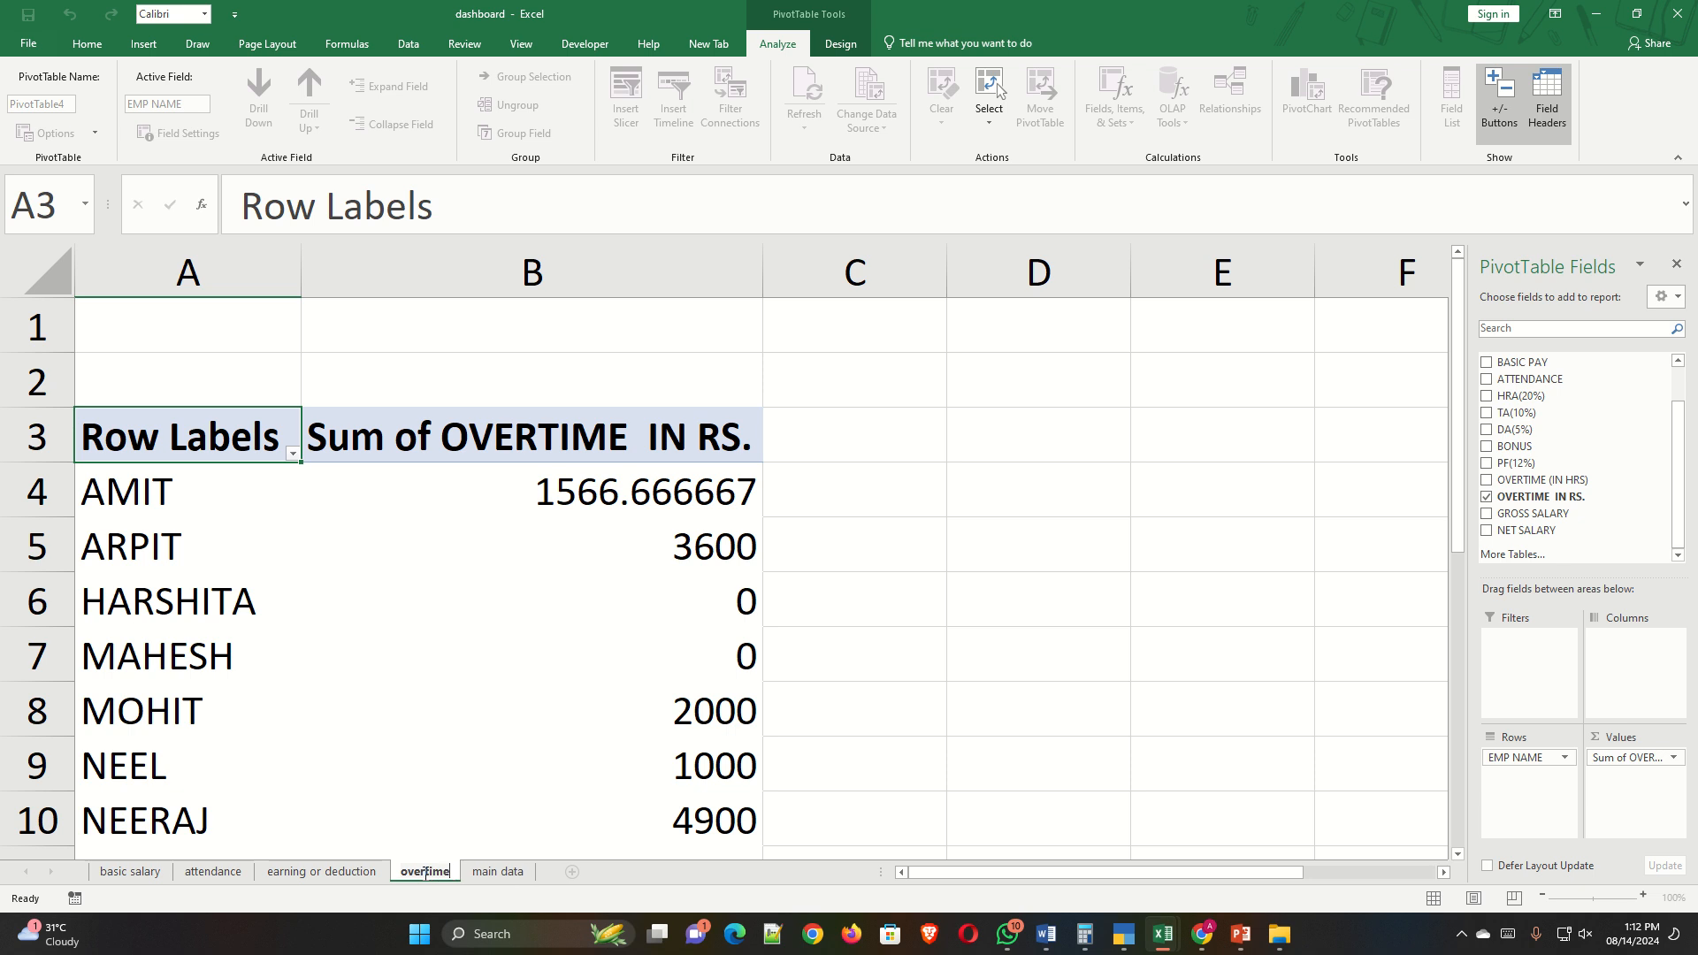
pyautogui.click(915, 717)
pyautogui.scroll(-1, 619, 633)
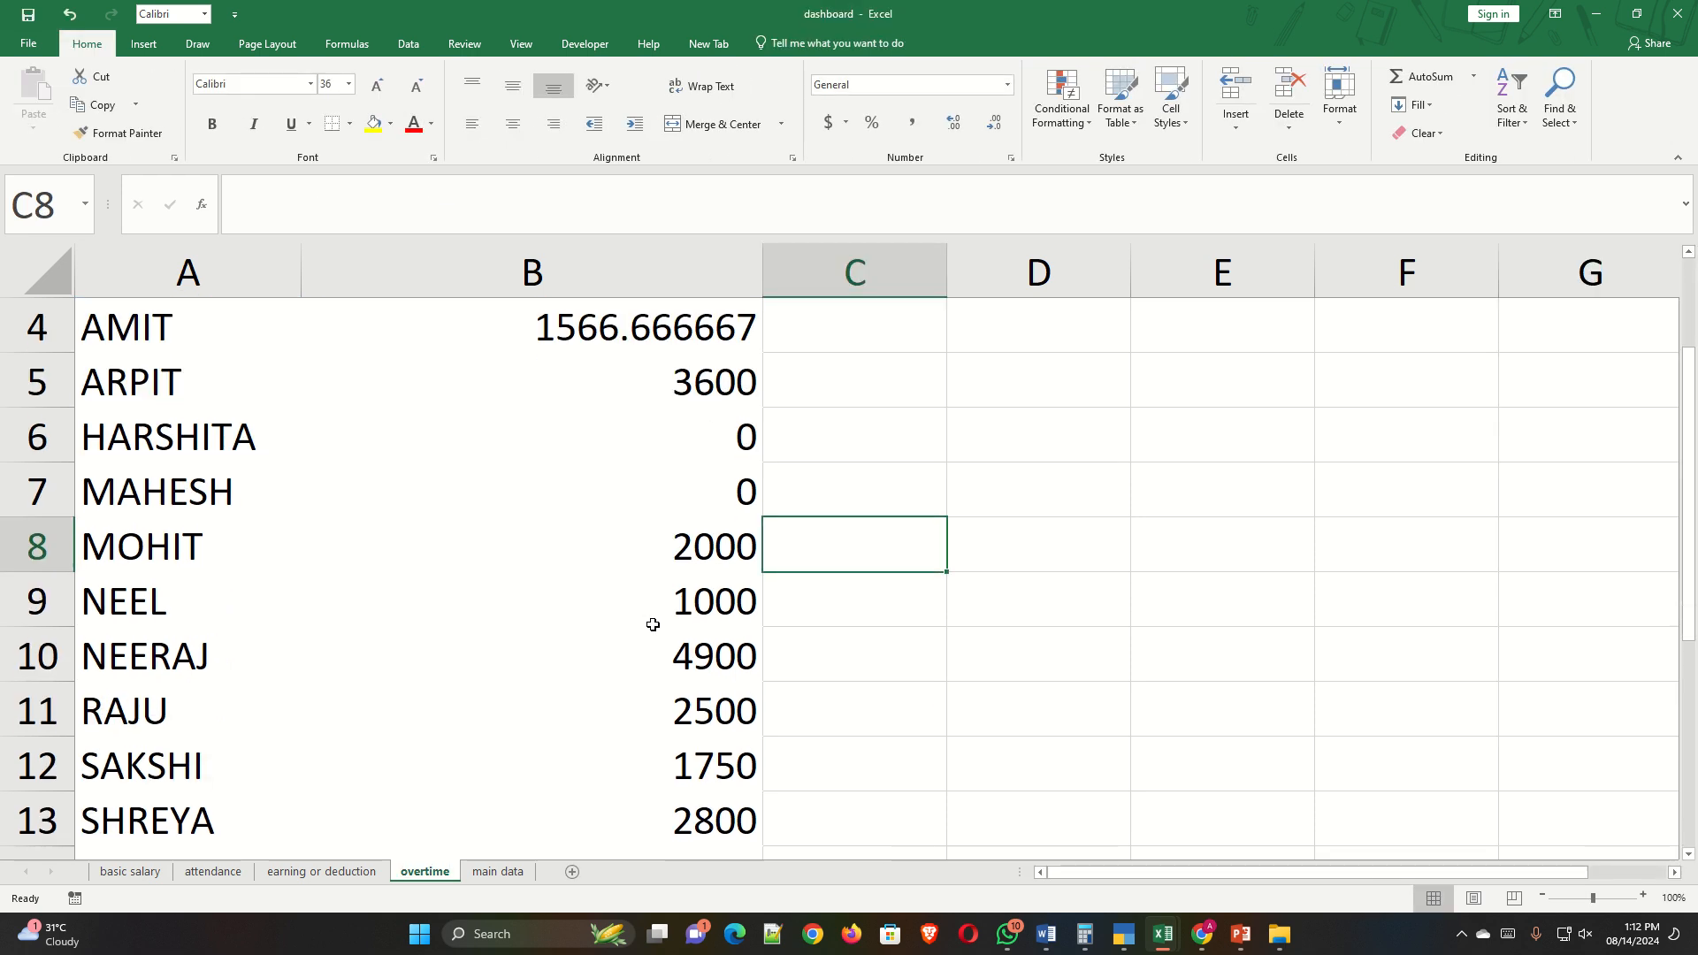
pyautogui.keyDown('ctrl'); pyautogui.scroll(-1, 652, 624); pyautogui.keyUp('ctrl')
pyautogui.keyDown('ctrl'); pyautogui.scroll(-1, 643, 625); pyautogui.keyUp('ctrl')
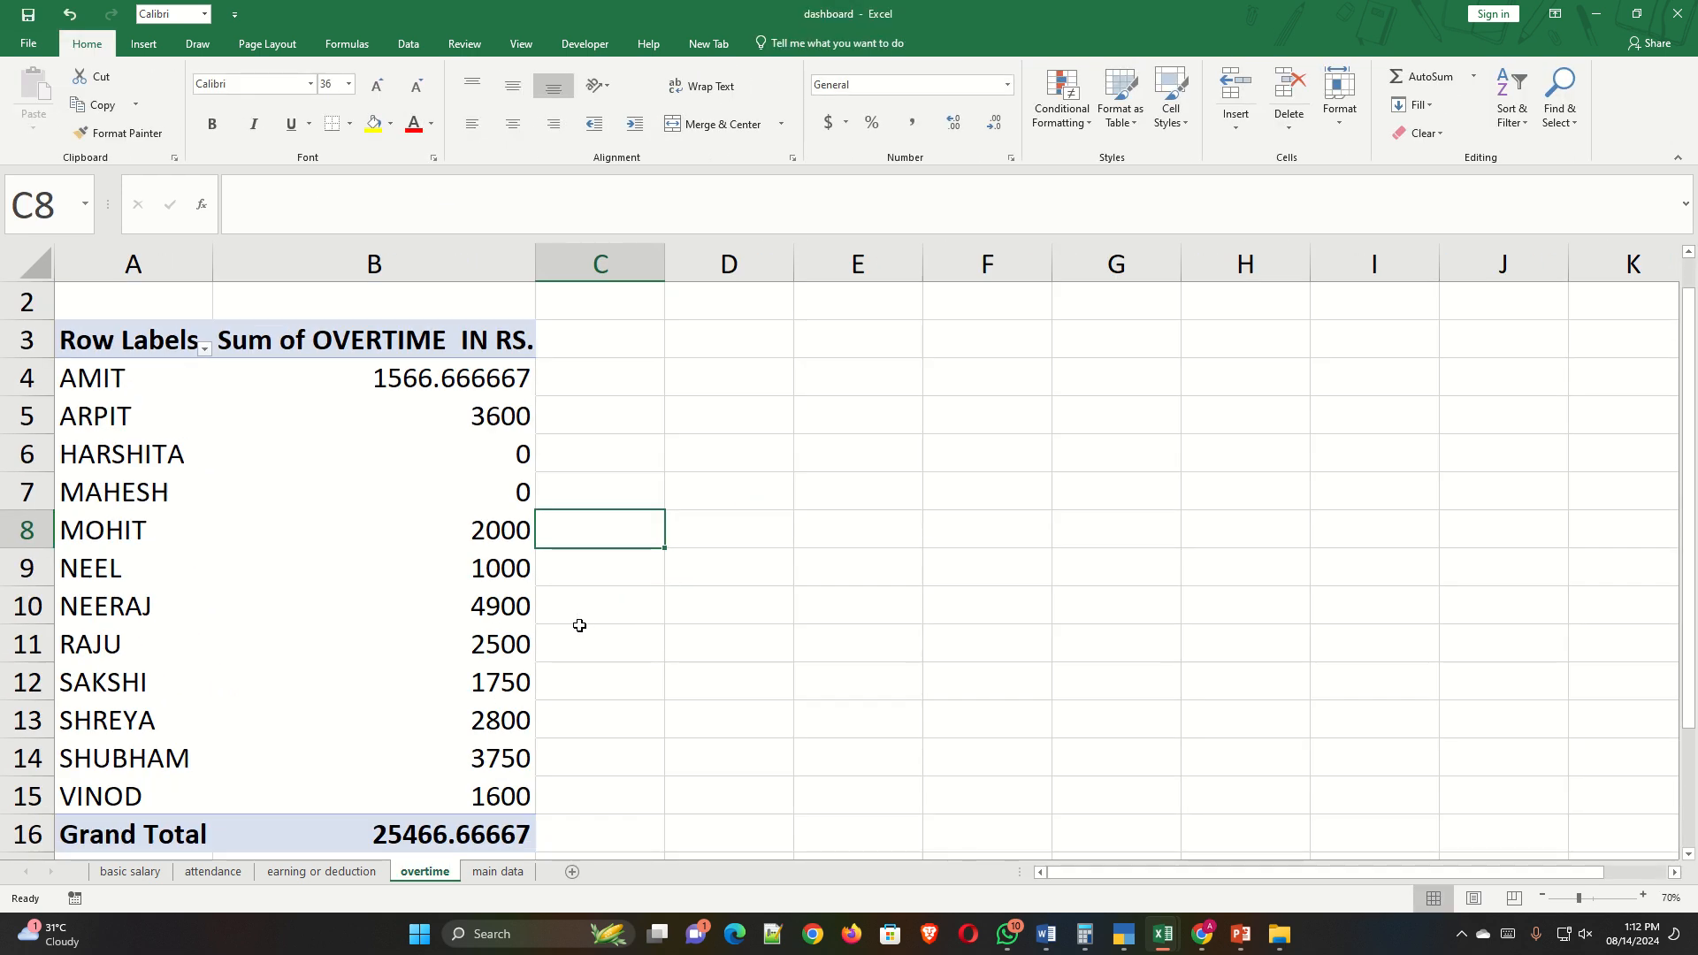
# Insert a PivotTable for gross salary from range A3:N15 of the main data sheet, placed on a new worksheet.
pyautogui.click(496, 871)
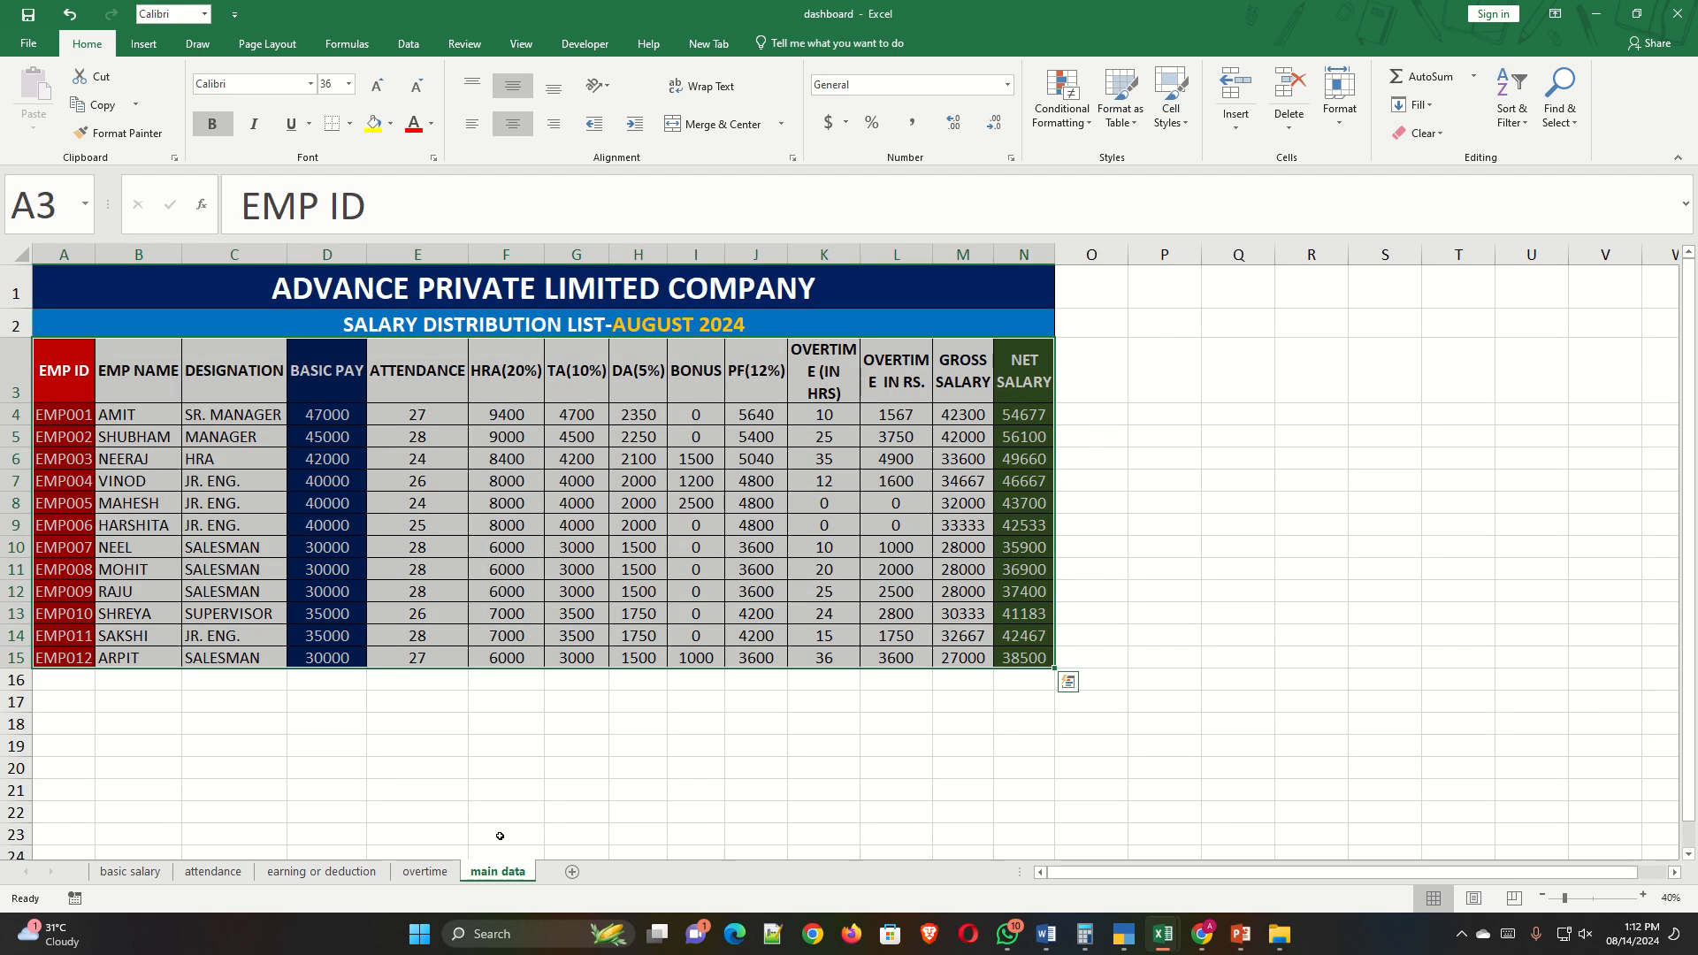
pyautogui.click(144, 44)
pyautogui.click(33, 89)
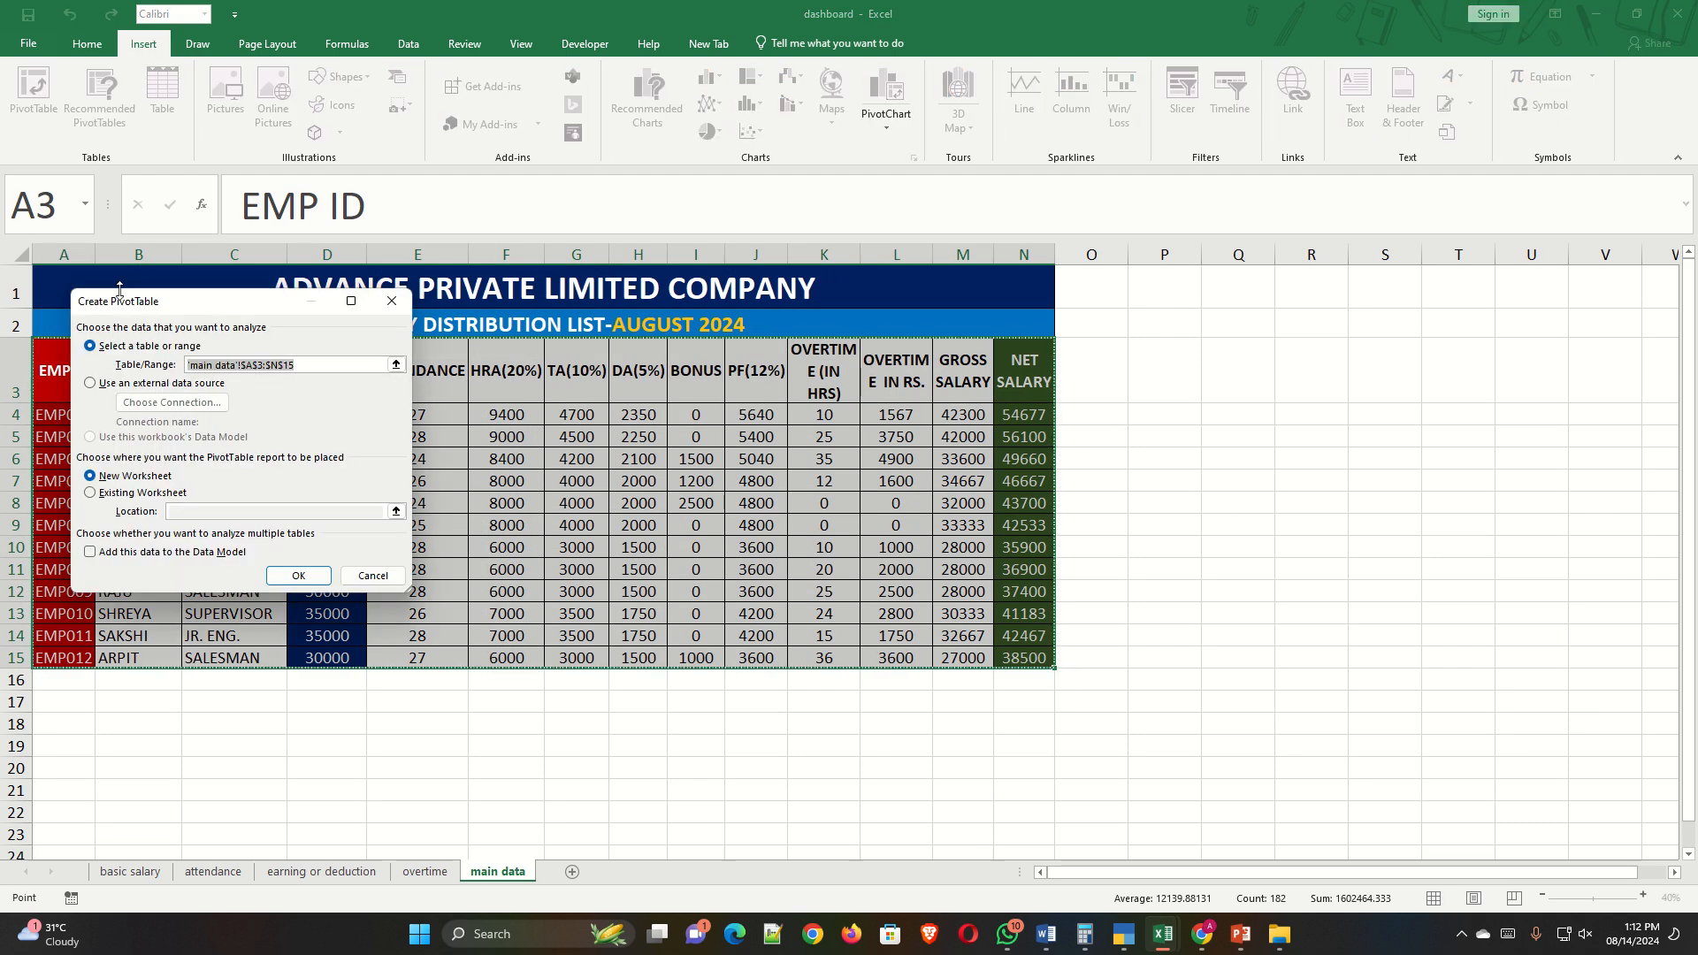
pyautogui.click(298, 575)
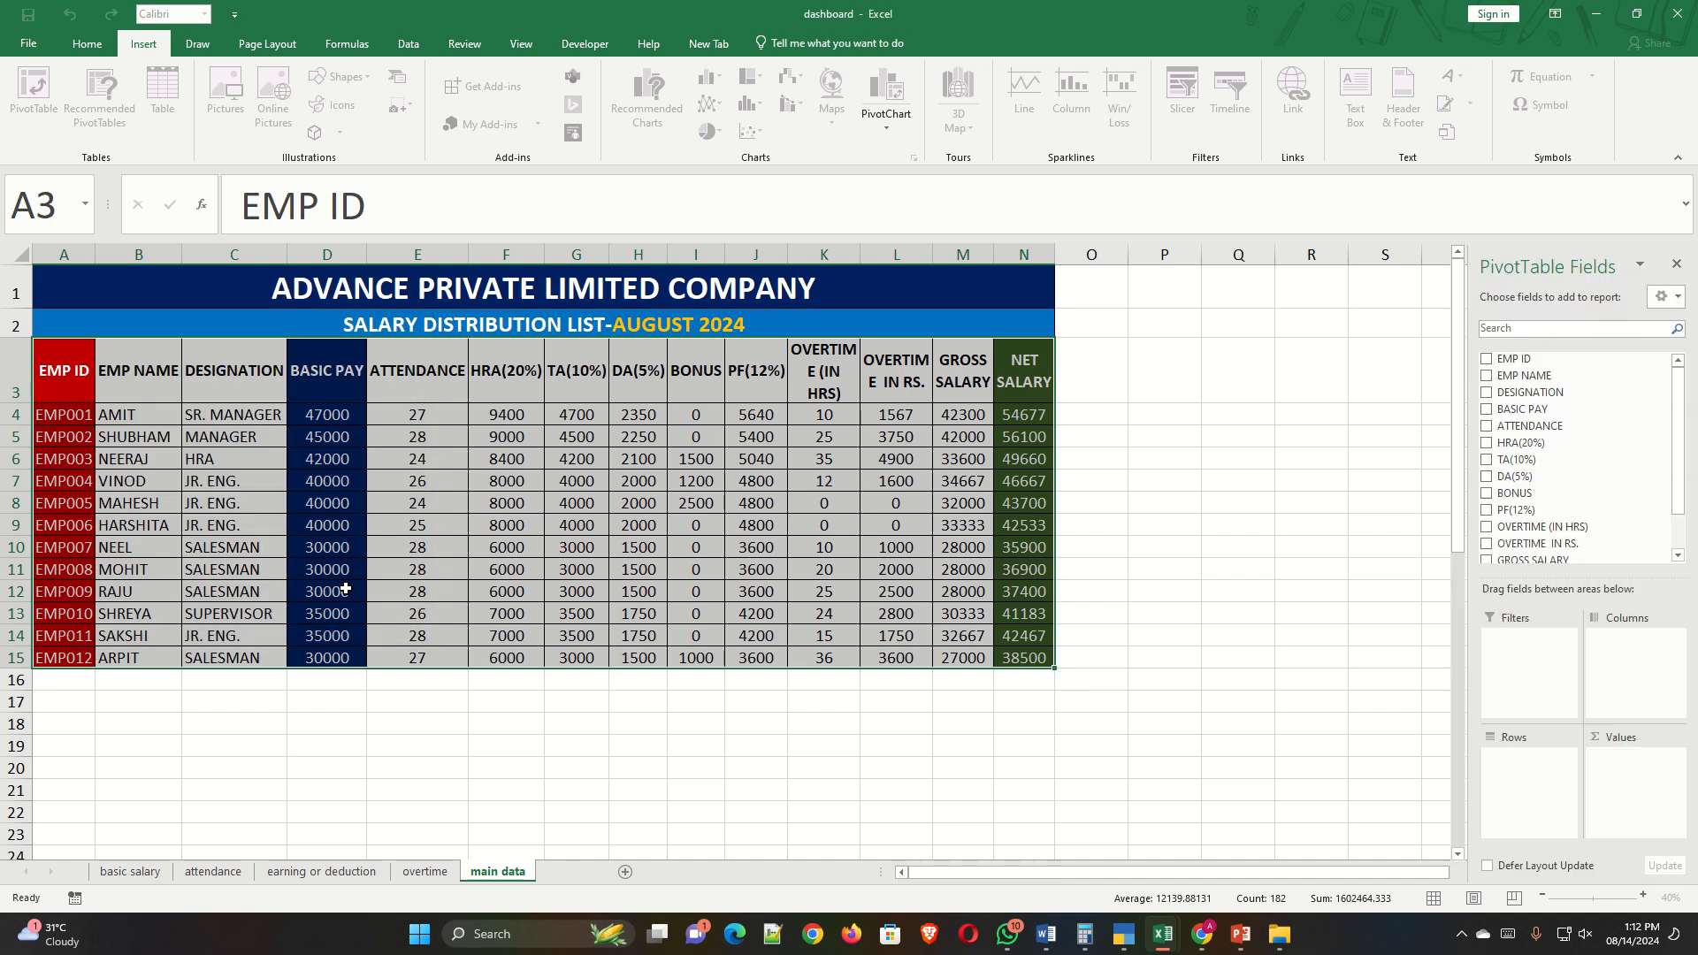
# Add EMP NAME as rows and GROSS SALARY as values to the new PivotTable.
pyautogui.click(1503, 375)
pyautogui.scroll(-1, 1503, 514)
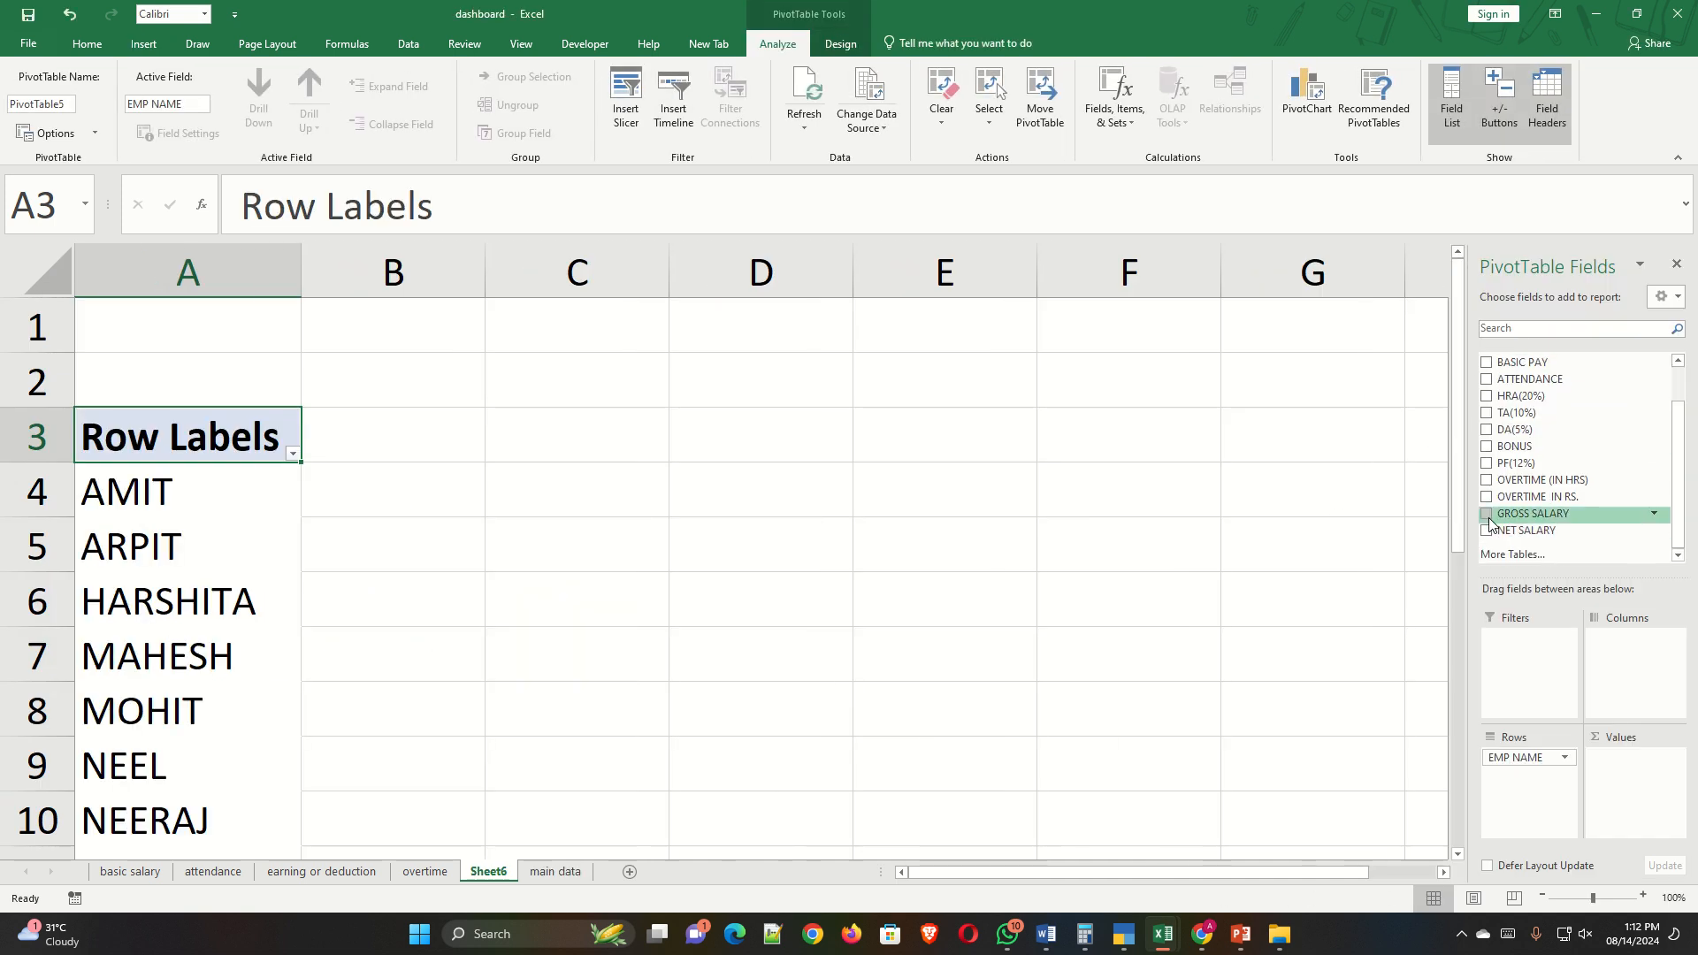
pyautogui.click(1488, 516)
pyautogui.scroll(-2, 468, 576)
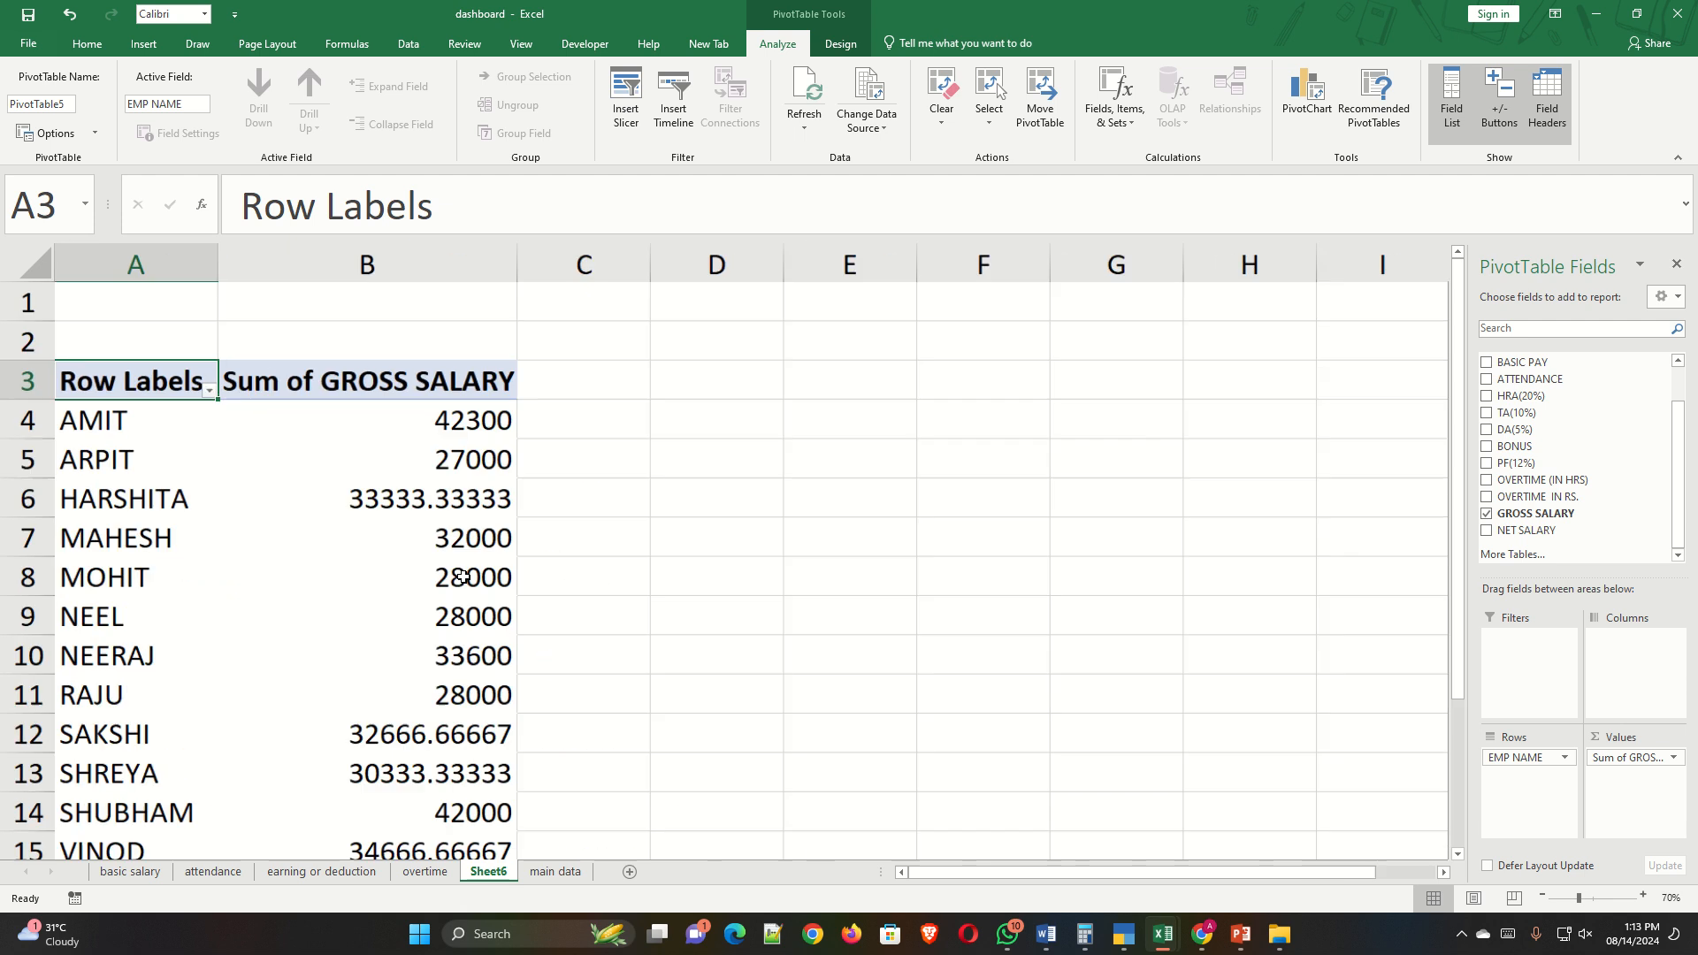
pyautogui.scroll(-1, 447, 499)
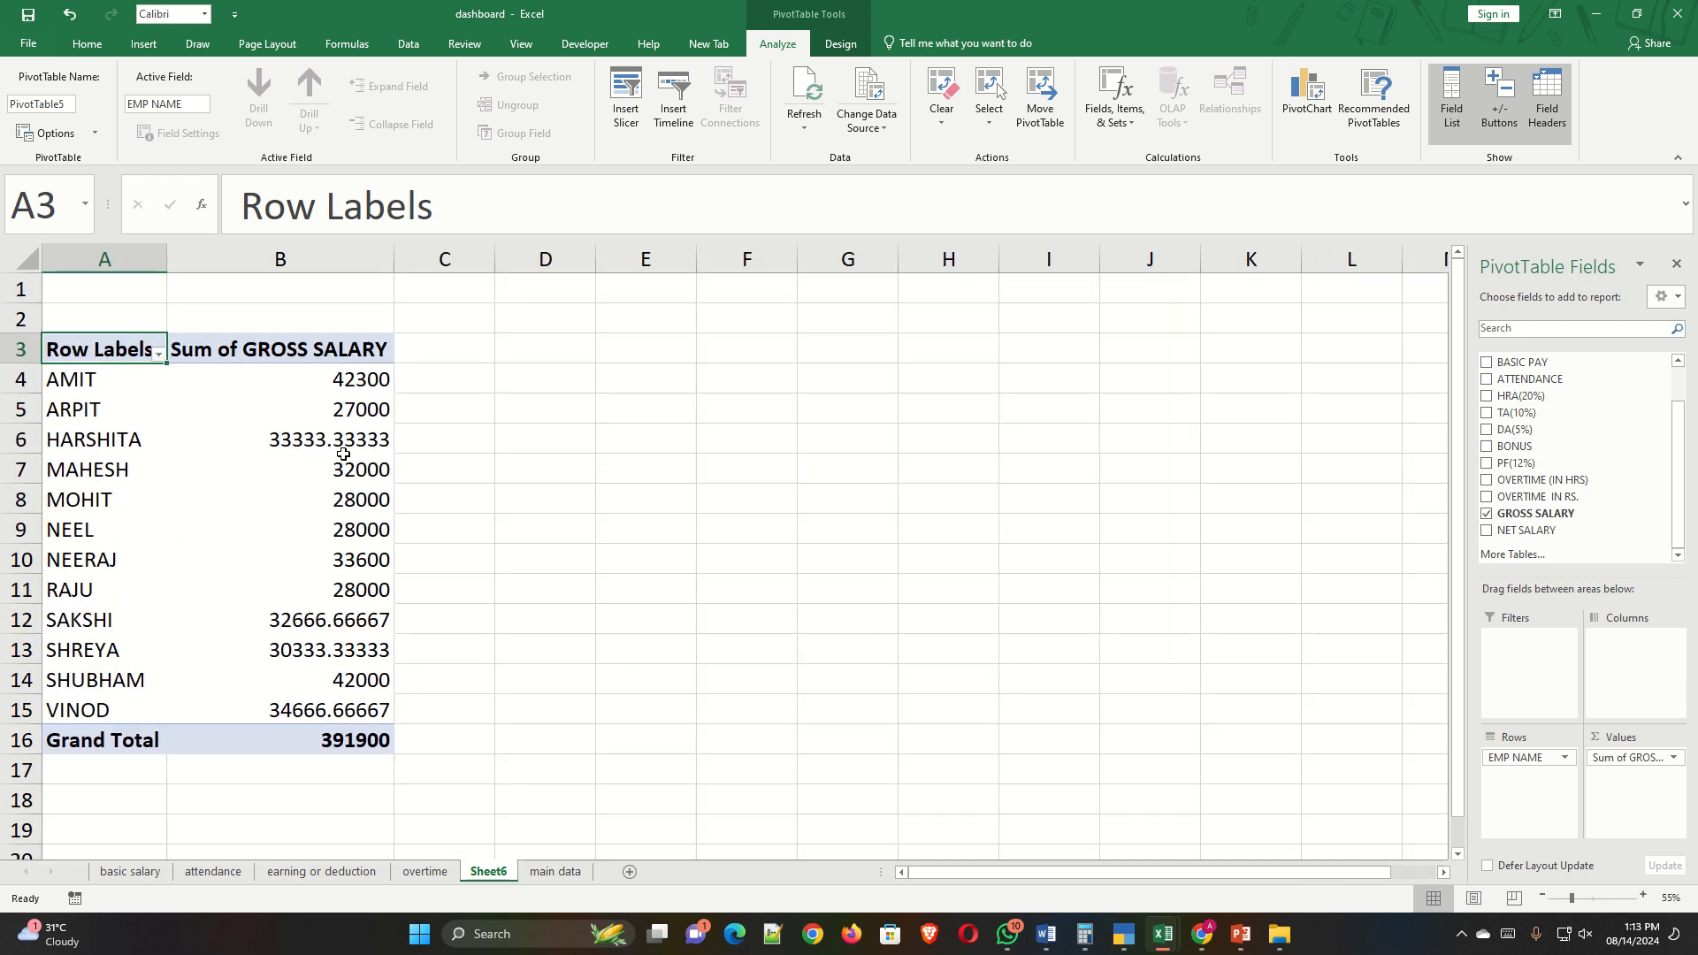
# Format the gross salary values in B4:B15 to show no decimal places.
pyautogui.moveTo(352, 437); pyautogui.dragTo(349, 710)
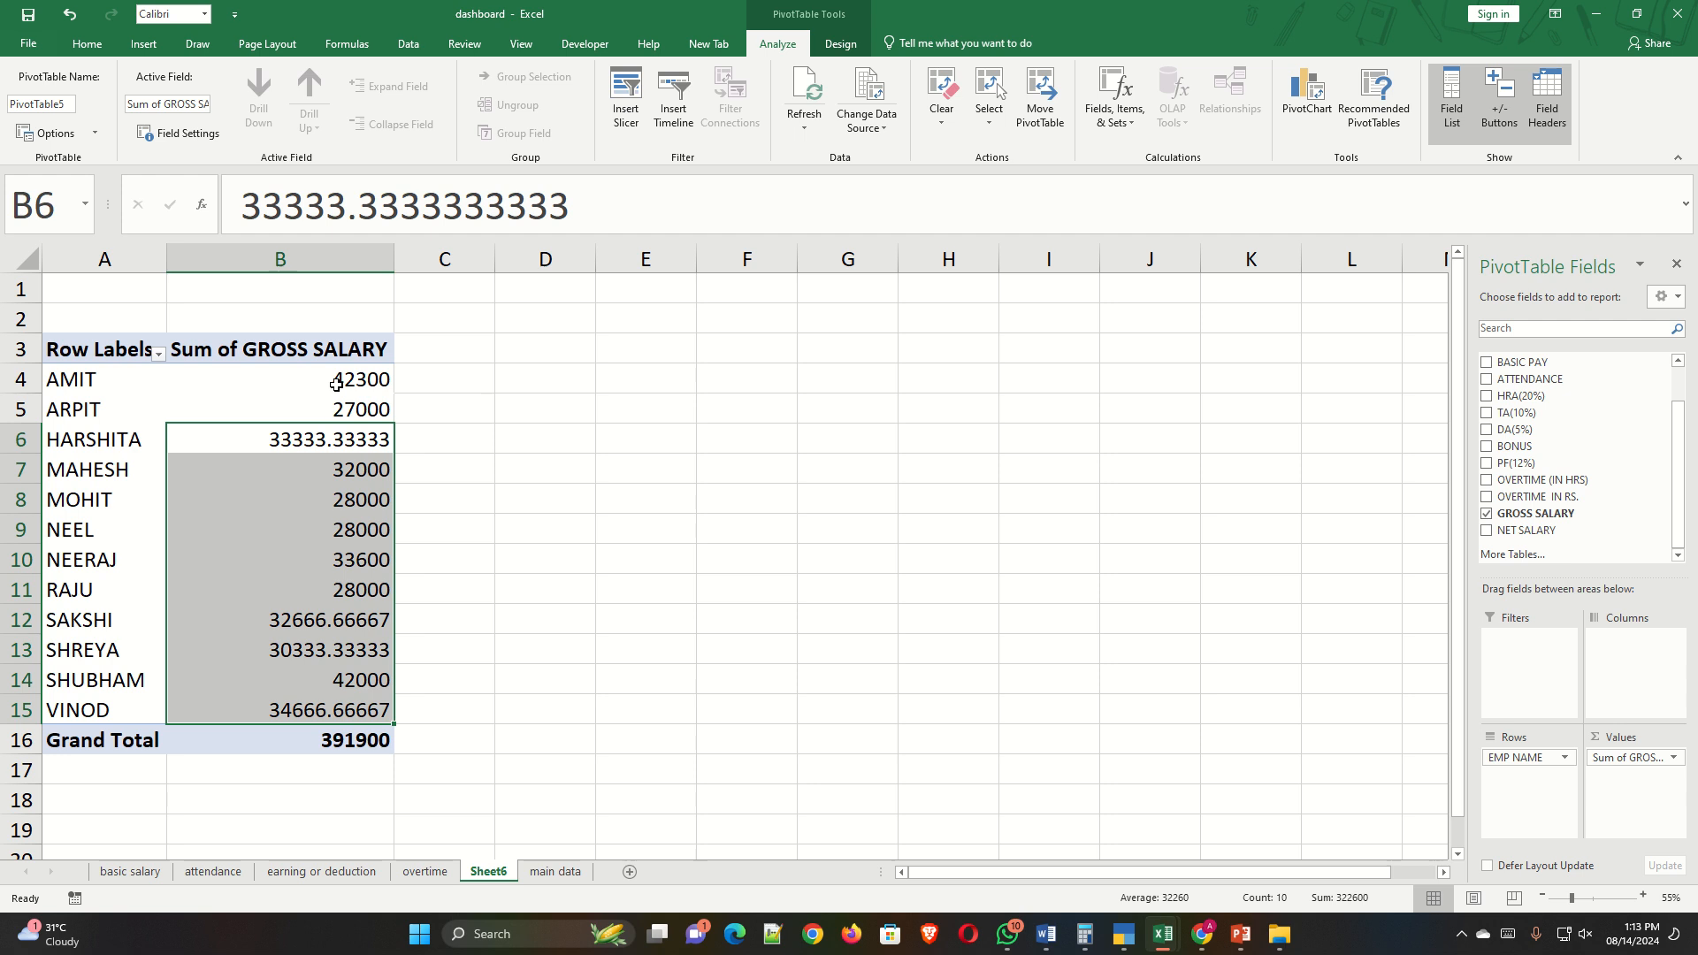
pyautogui.moveTo(344, 380); pyautogui.dragTo(346, 710)
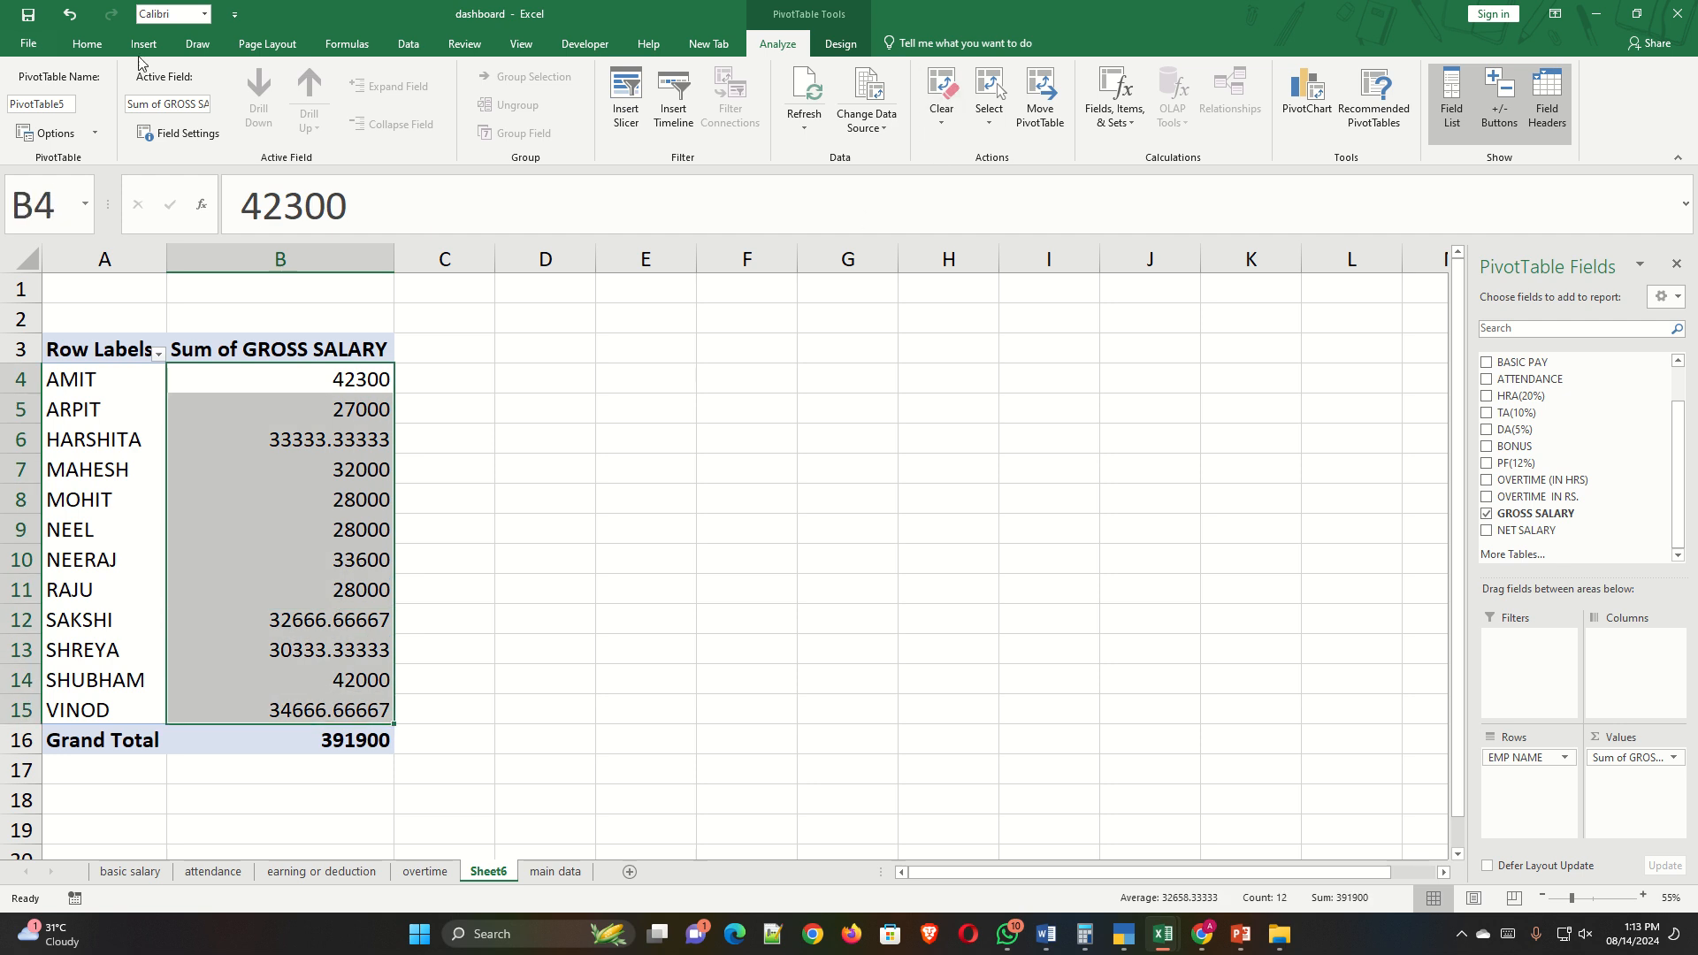
pyautogui.click(88, 46)
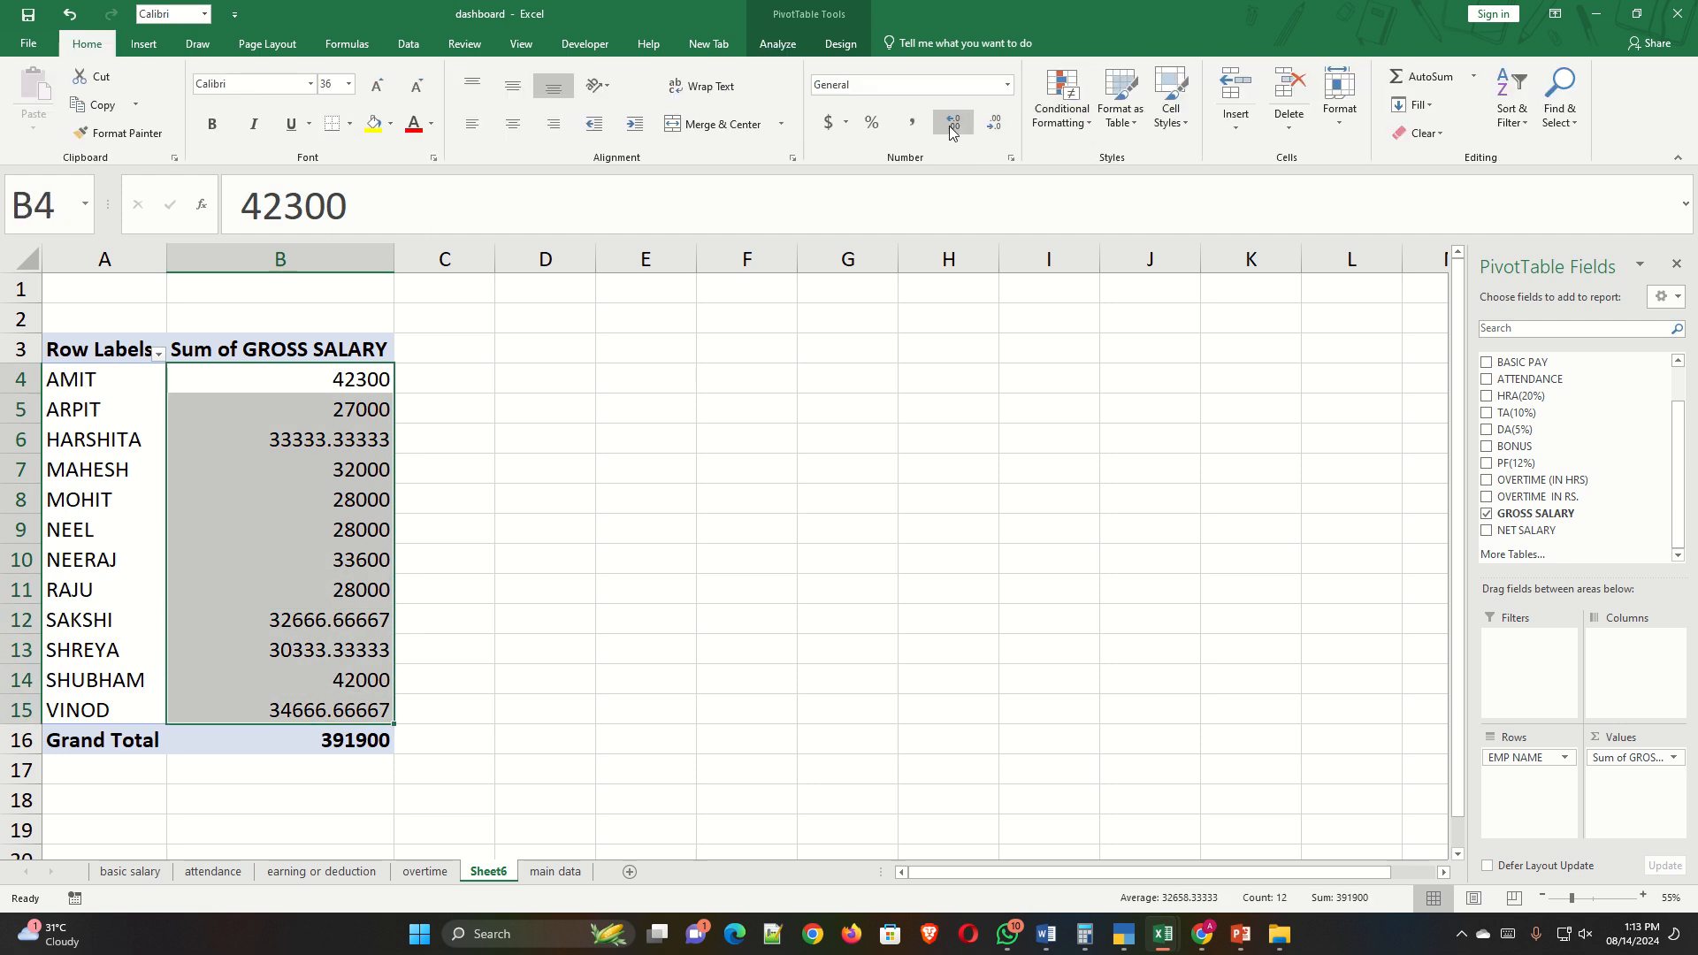
pyautogui.click(958, 126)
pyautogui.doubleClick(991, 125)
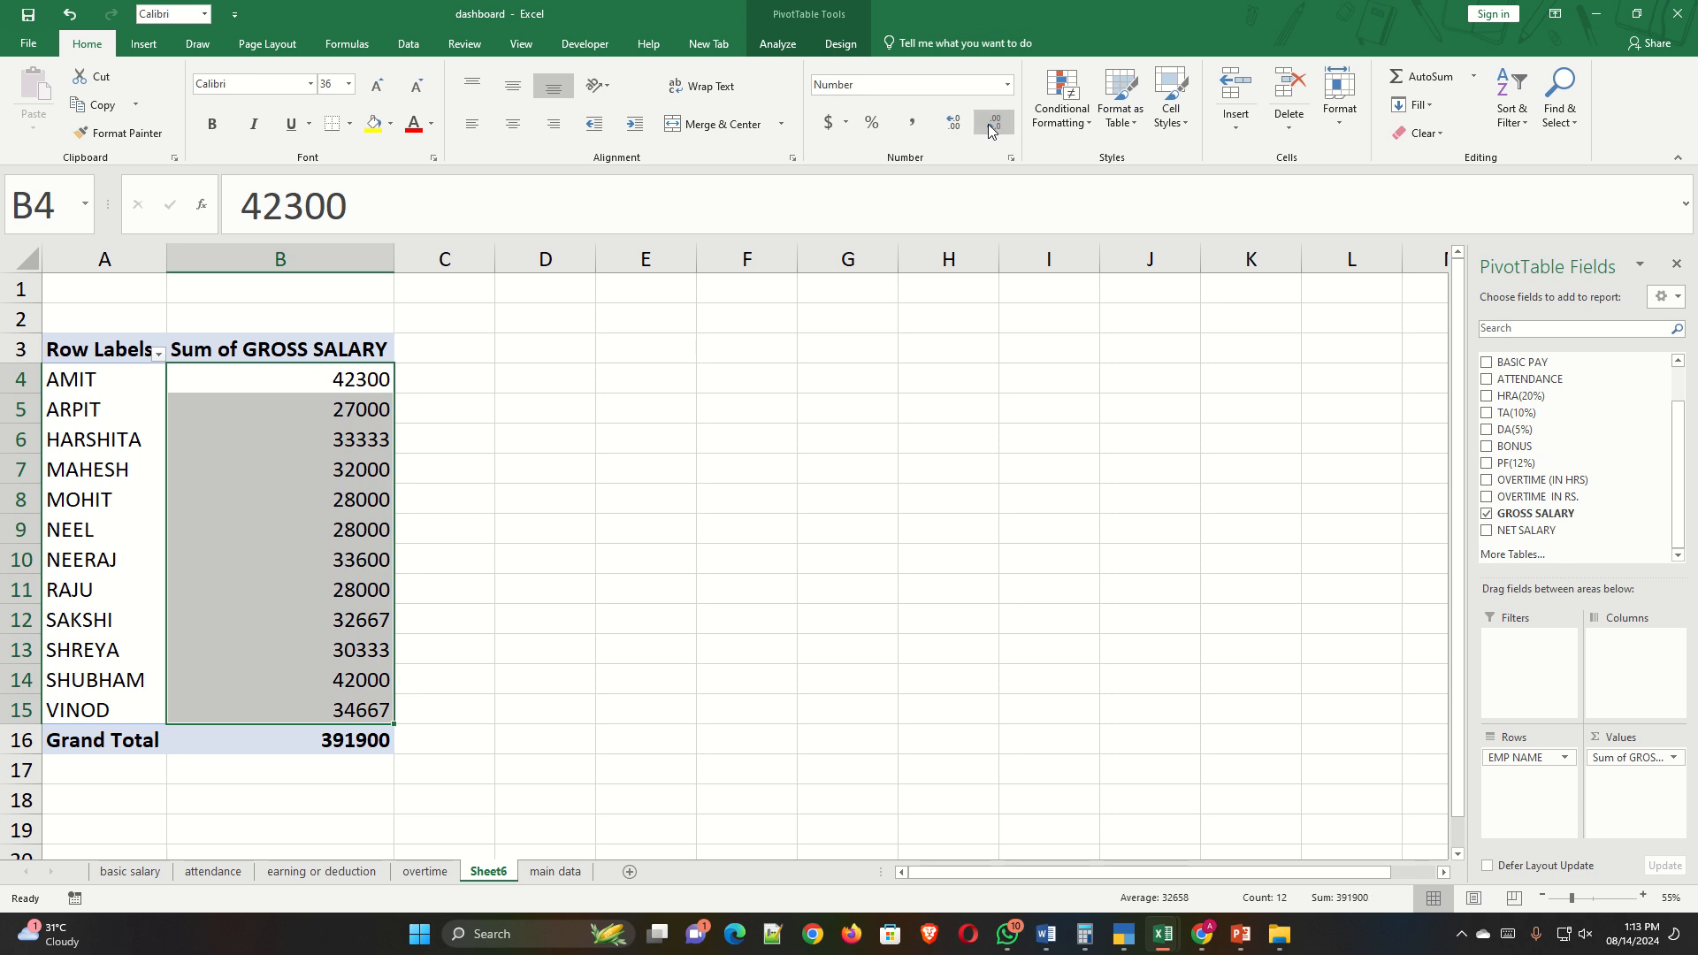
# Rename Sheet6 as "gross salary".
pyautogui.click(478, 506)
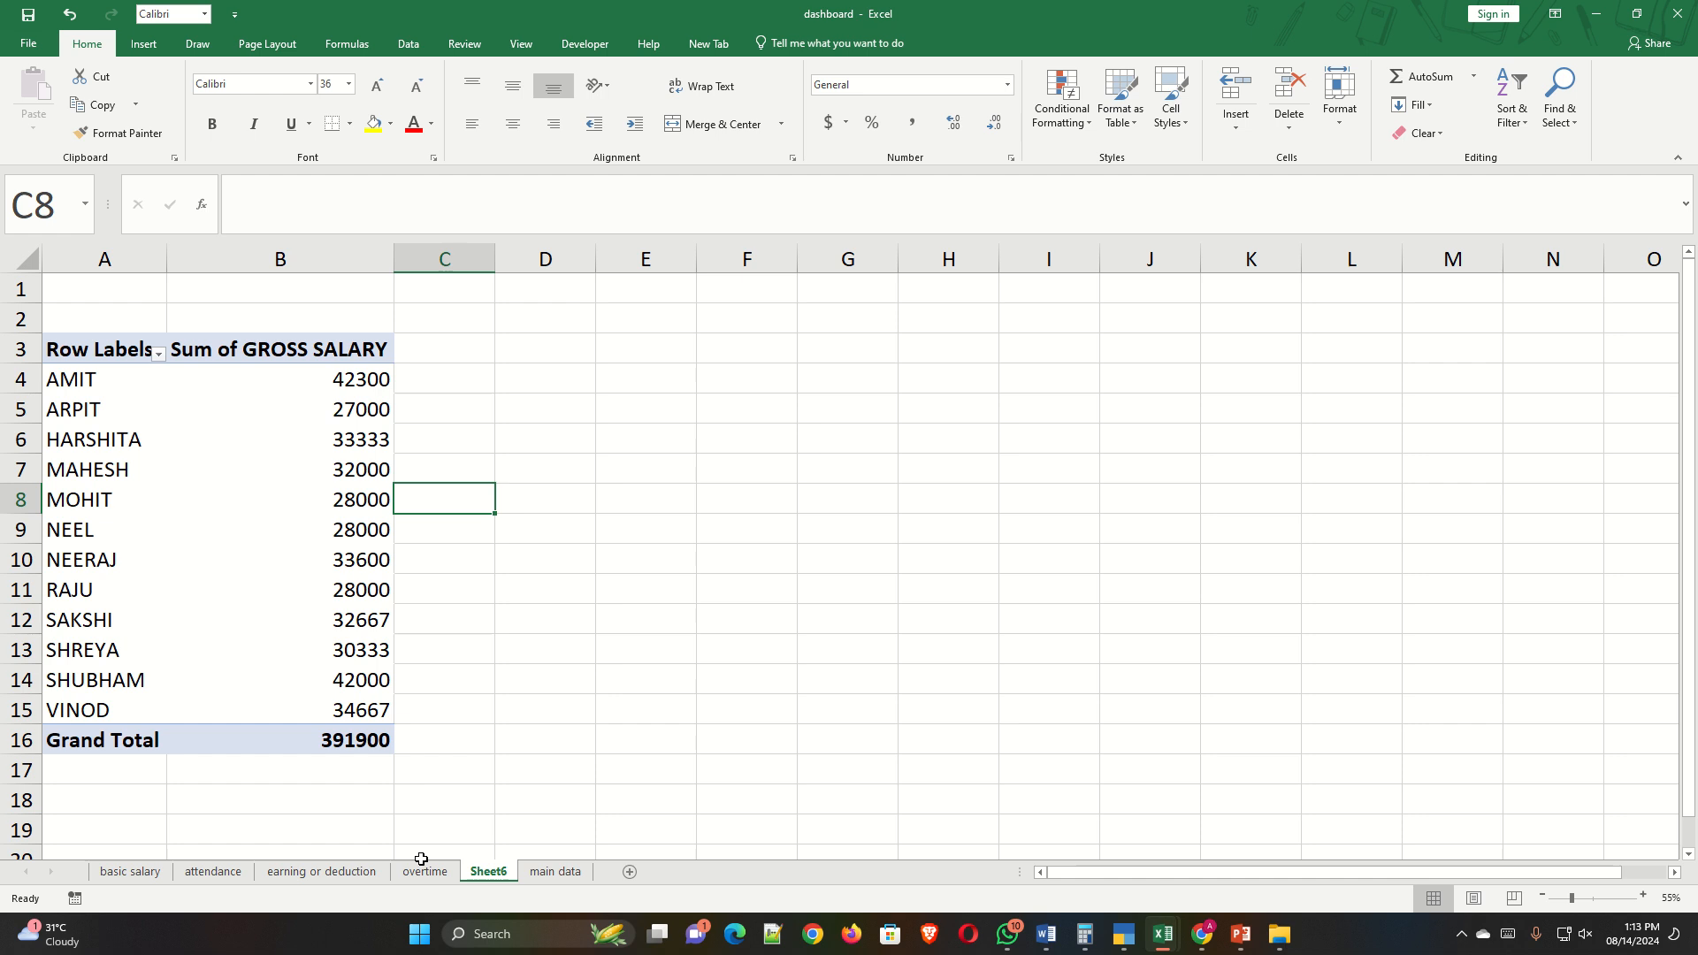
pyautogui.click(482, 870)
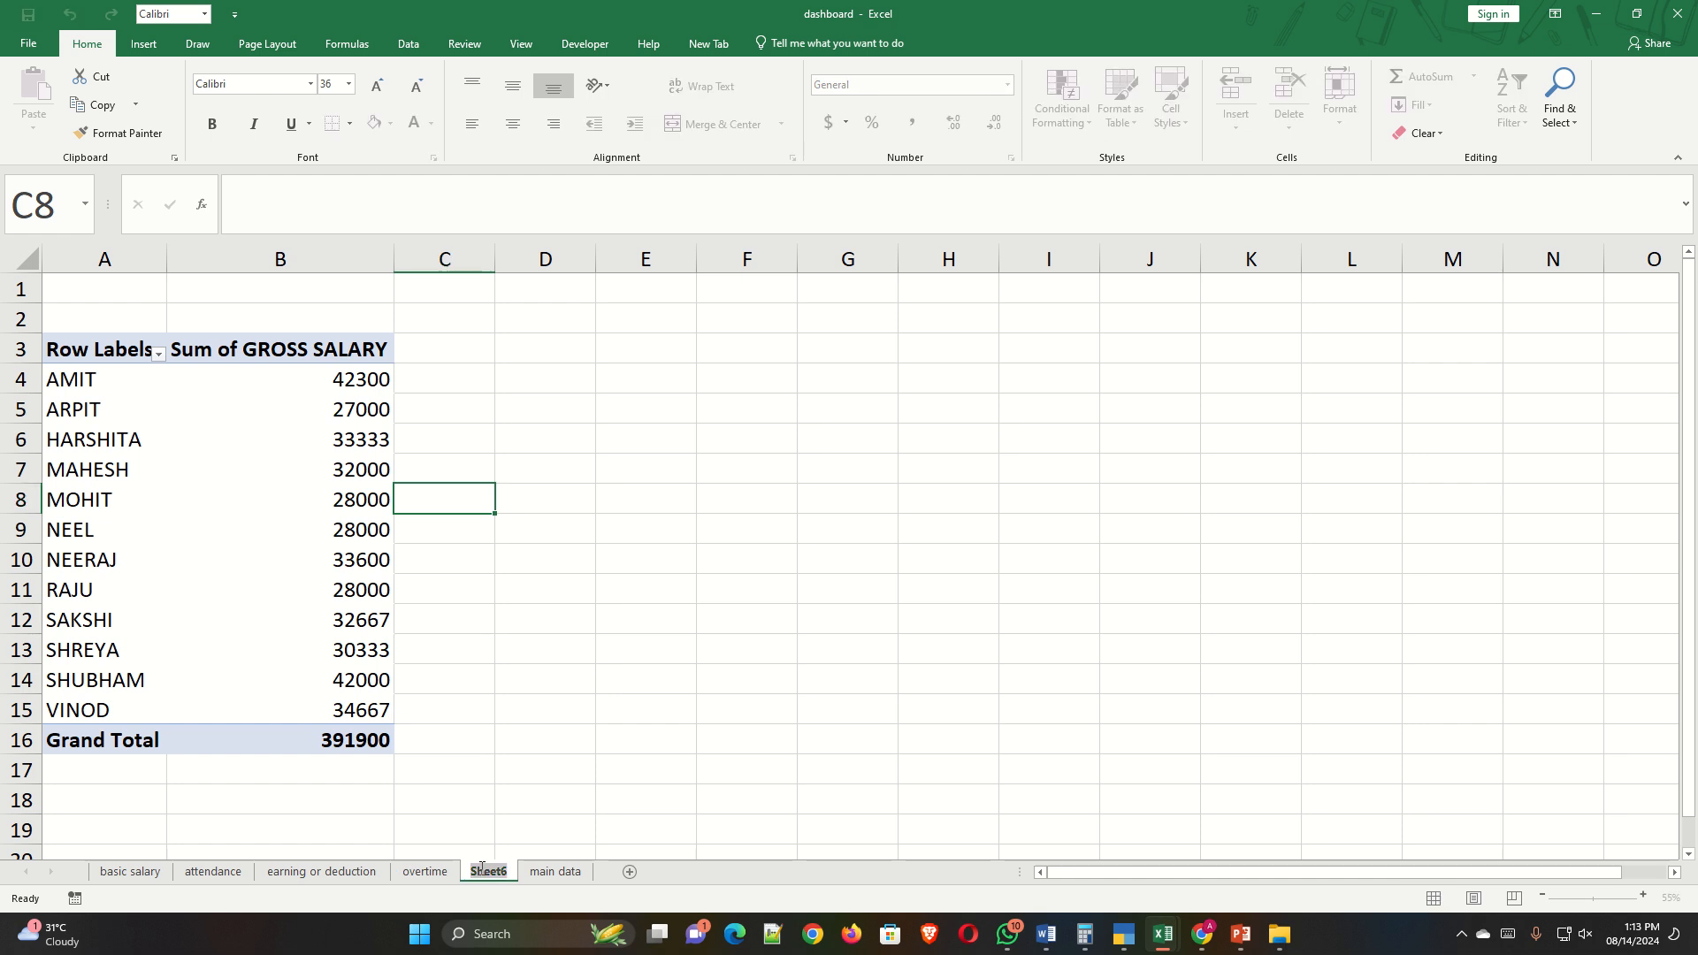
pyautogui.write('gross salary')
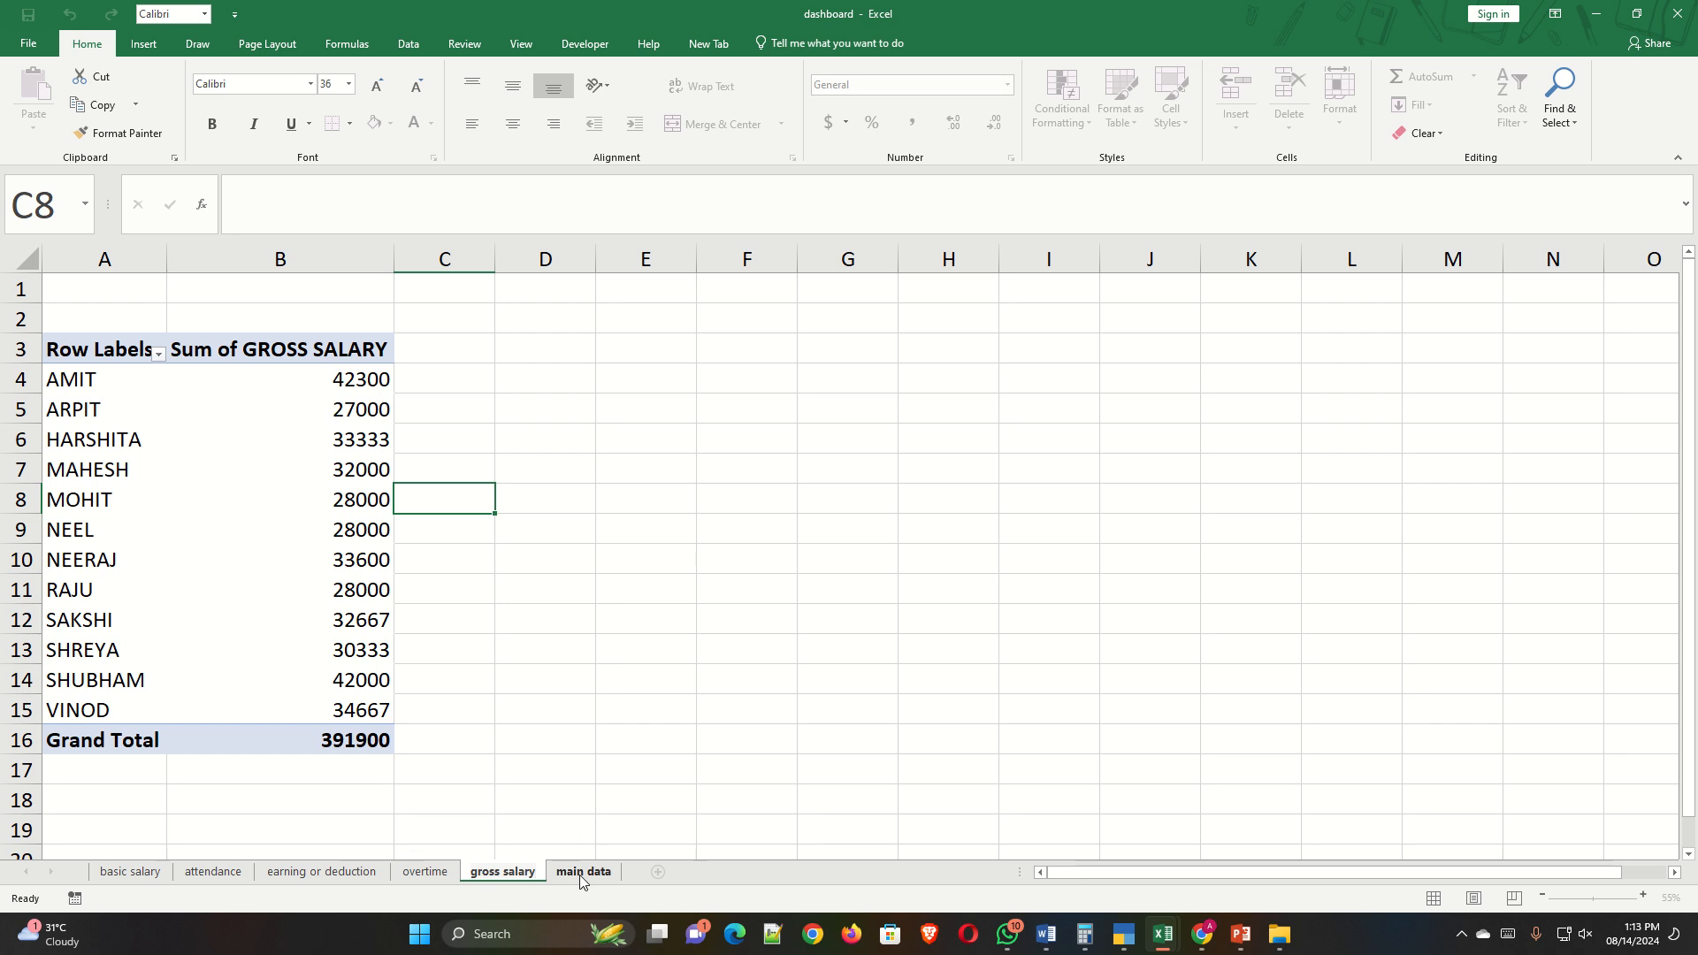
# Insert one more PivotTable from range A3:N15 of the main data sheet, placed on a new worksheet.
pyautogui.click(584, 871)
pyautogui.click(143, 43)
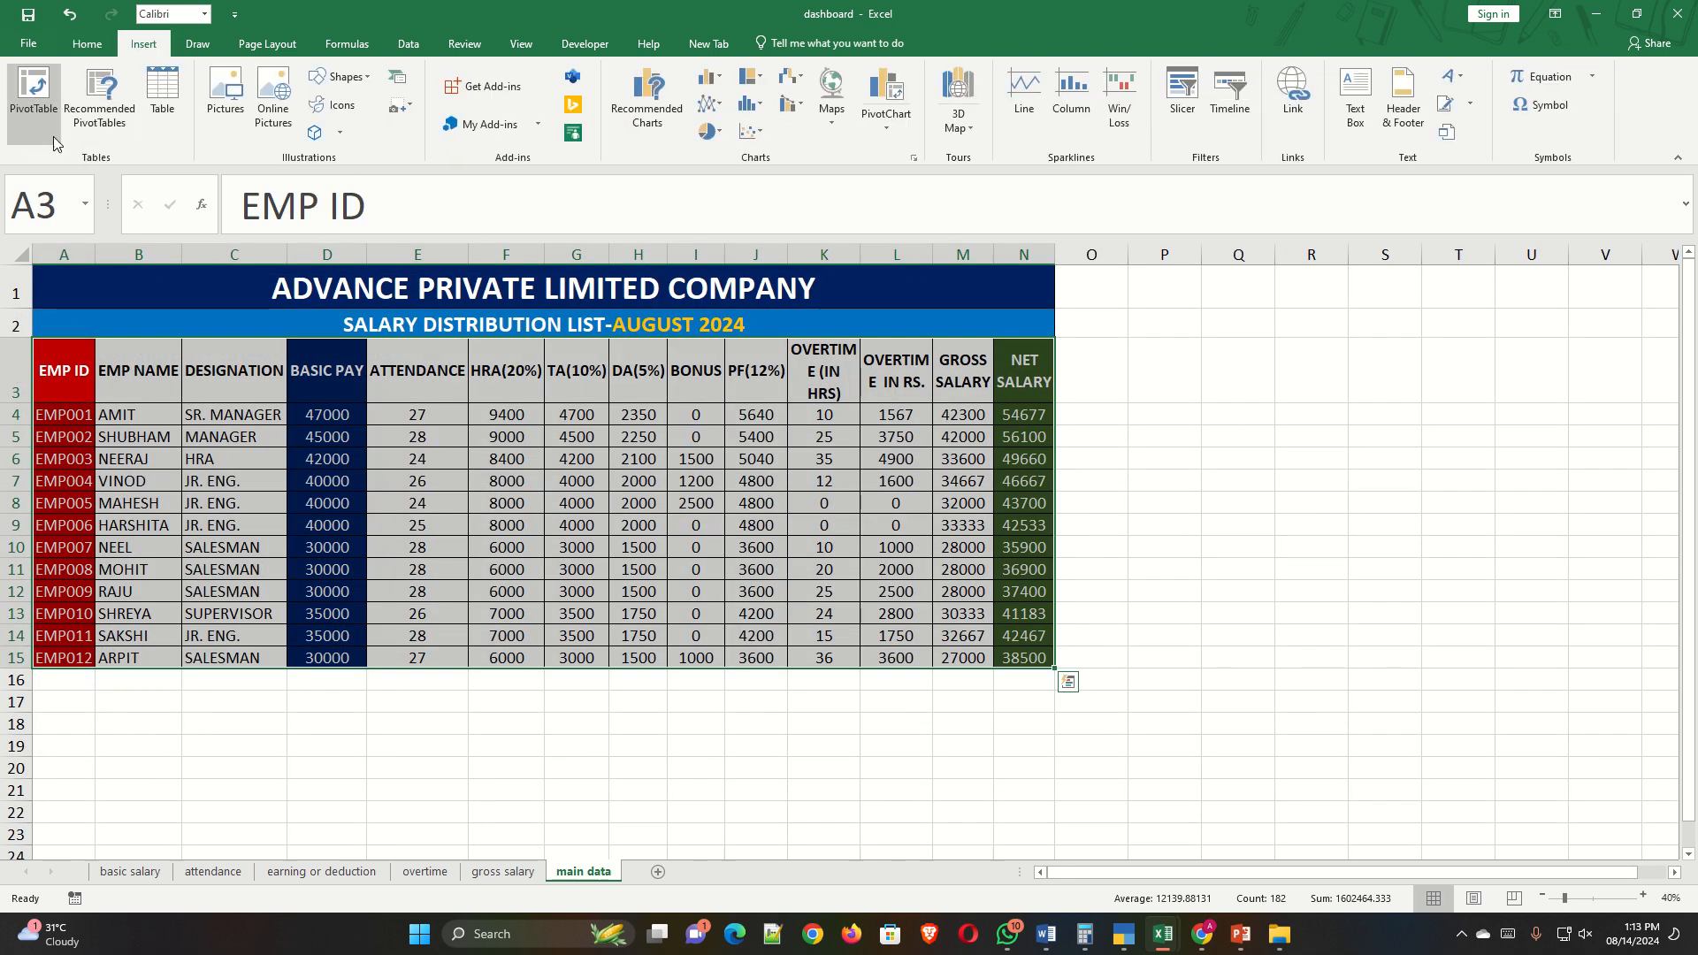
pyautogui.click(49, 119)
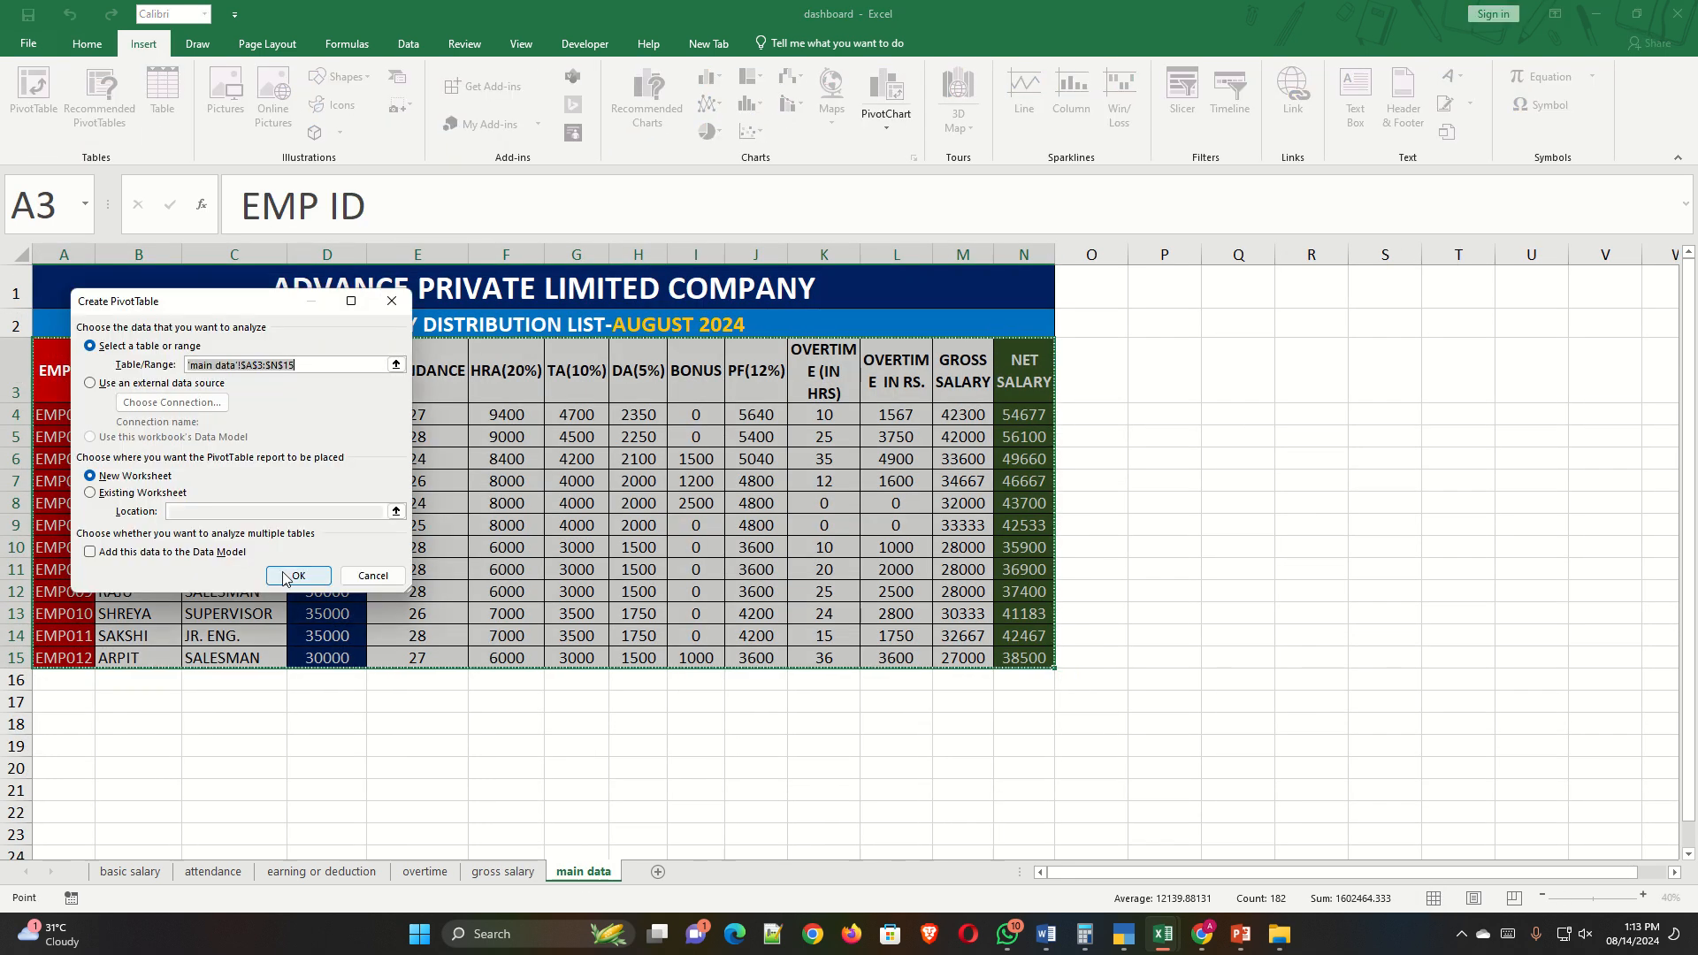
pyautogui.click(292, 580)
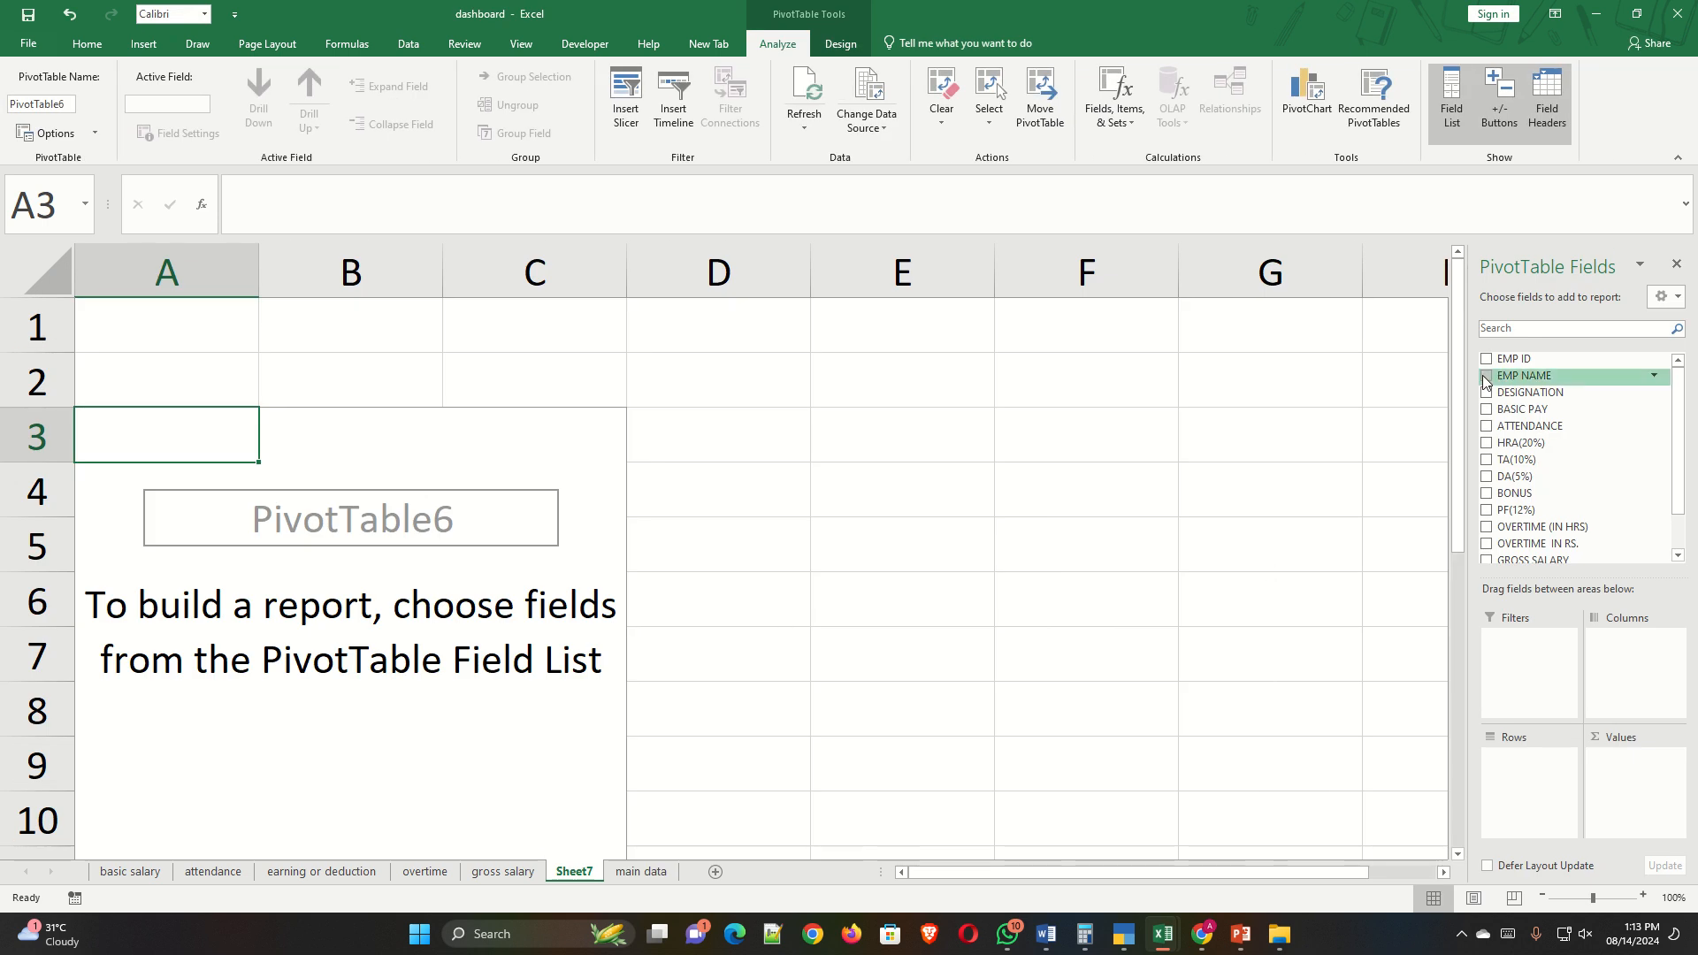
# Add EMP NAME as rows and NET SALARY as values to the new PivotTable.
pyautogui.click(1488, 376)
pyautogui.scroll(-2, 1520, 522)
pyautogui.click(1486, 534)
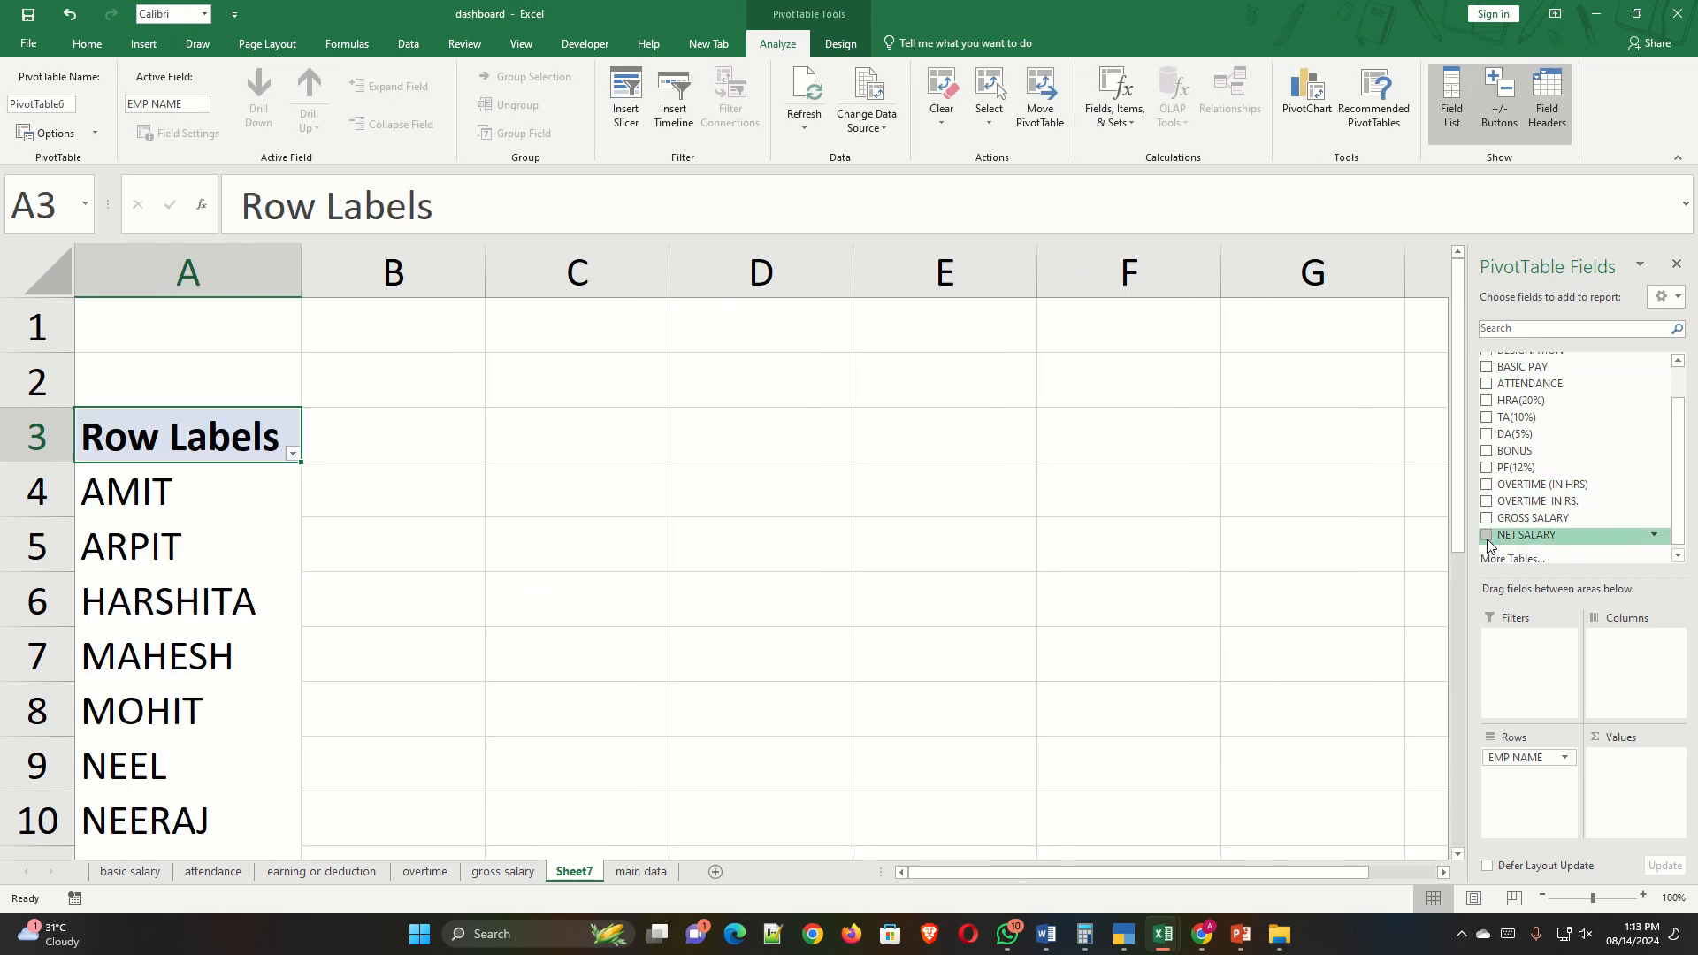
# Format the net salary values in B4:B15 to show no decimal places.
pyautogui.scroll(-3, 698, 601)
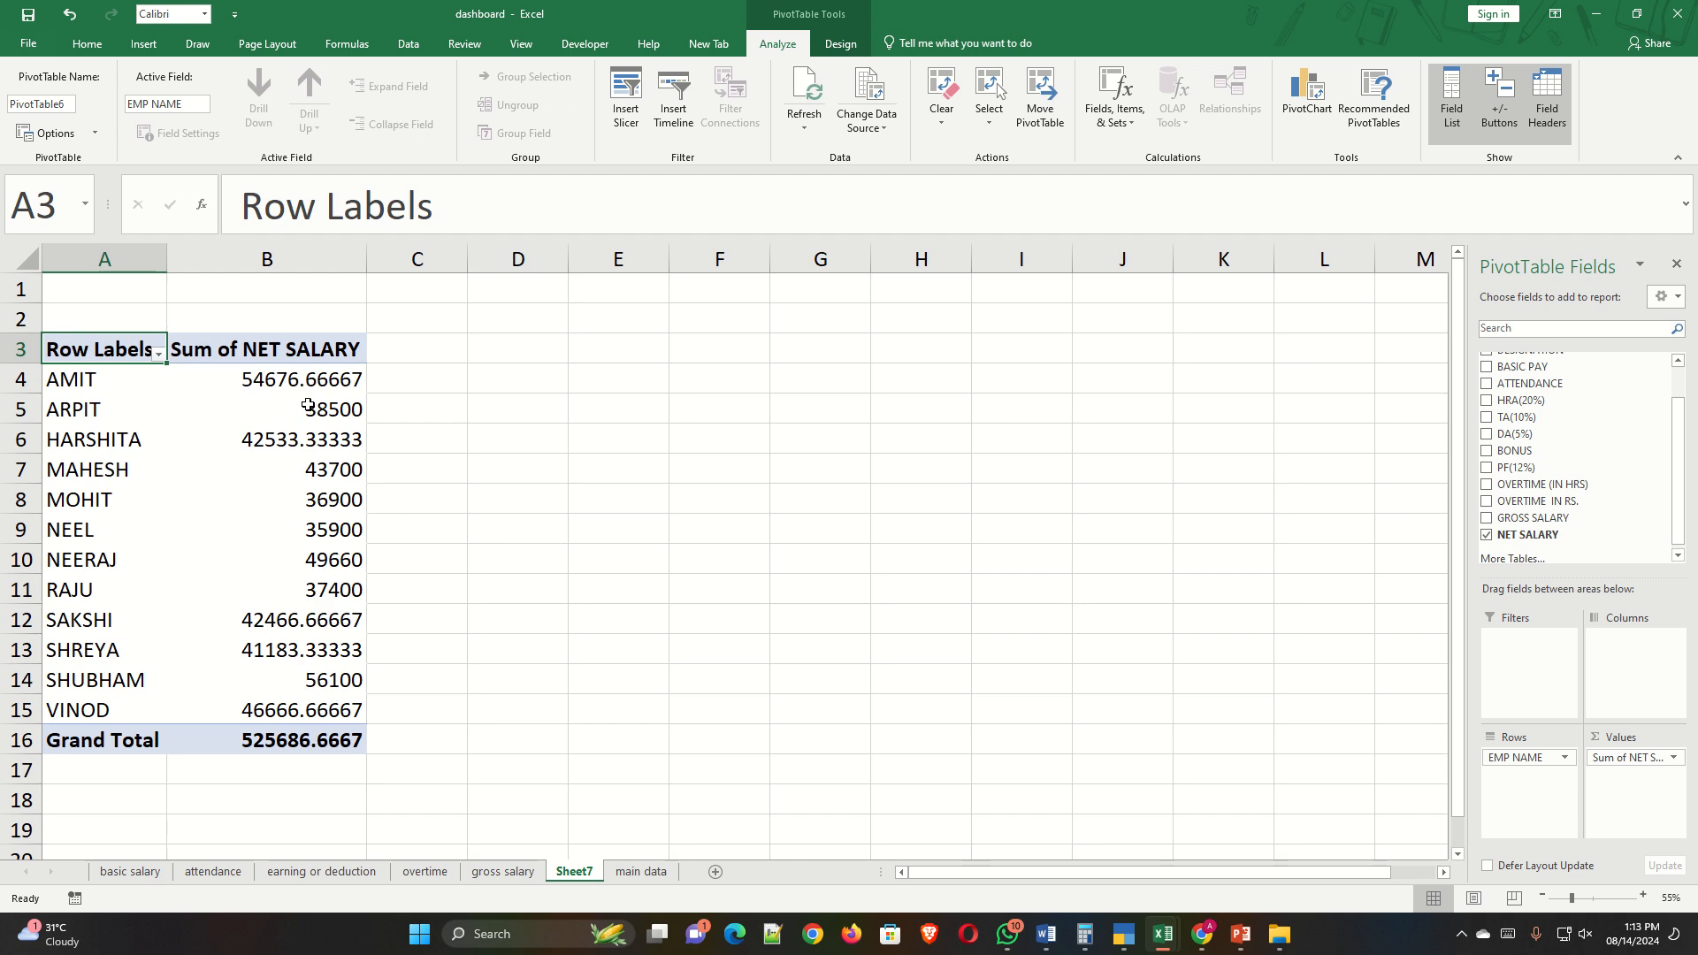
pyautogui.moveTo(314, 382); pyautogui.dragTo(315, 700)
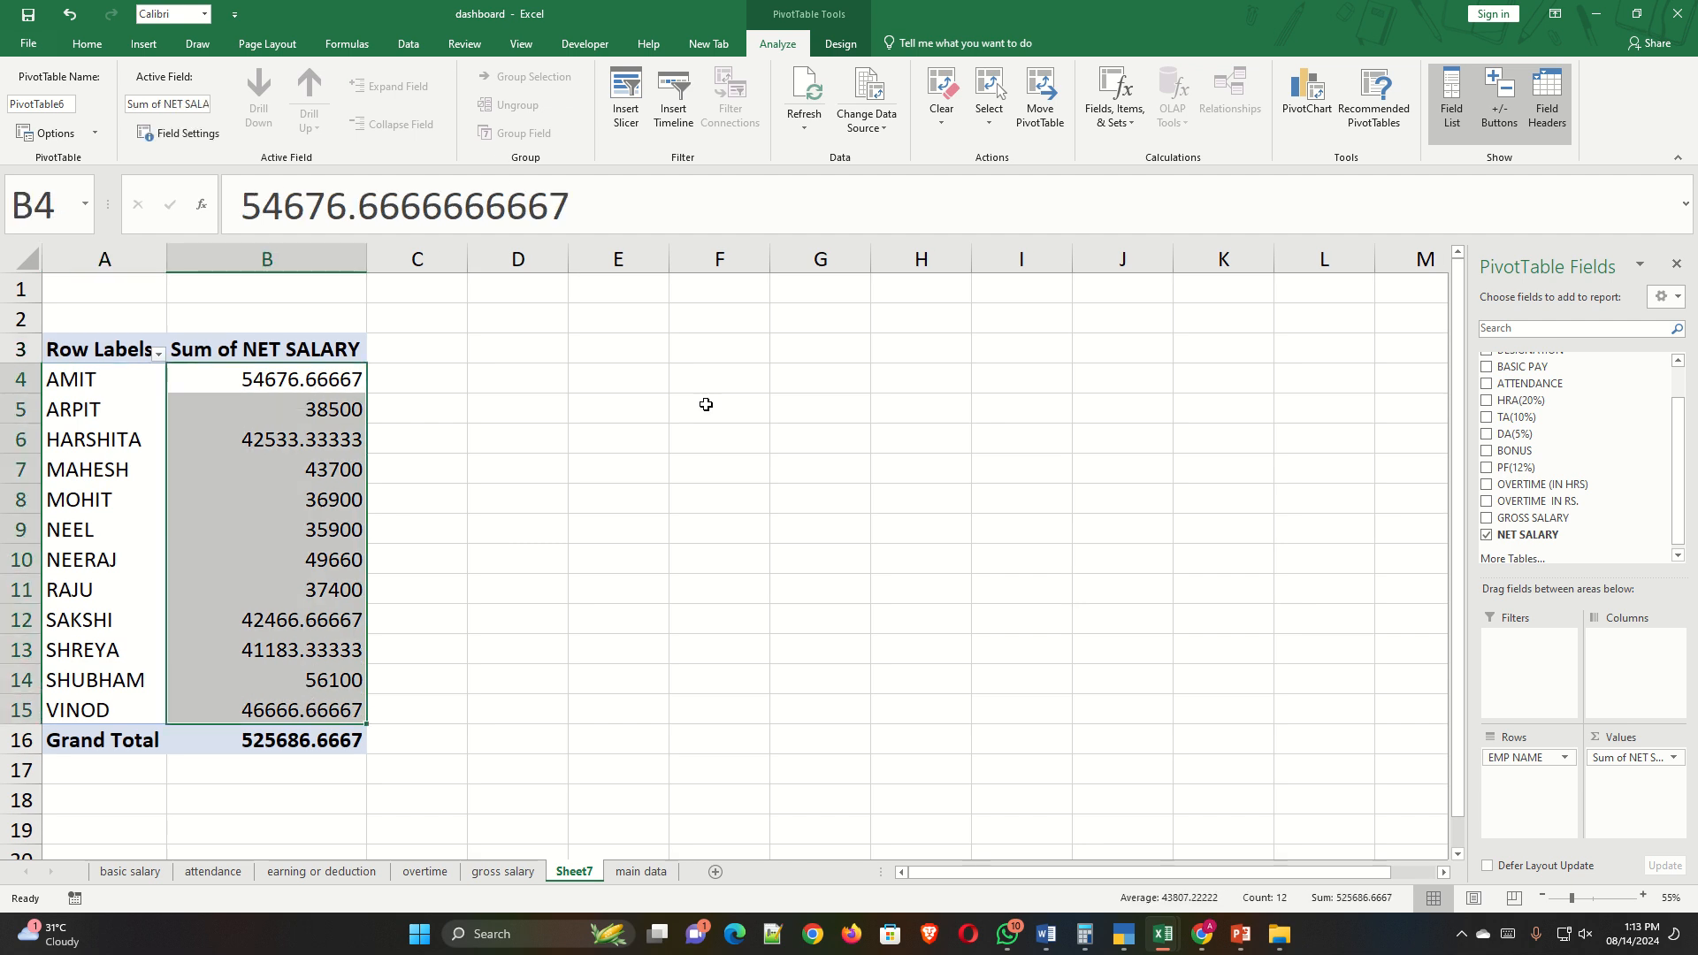
pyautogui.click(87, 44)
pyautogui.click(994, 124)
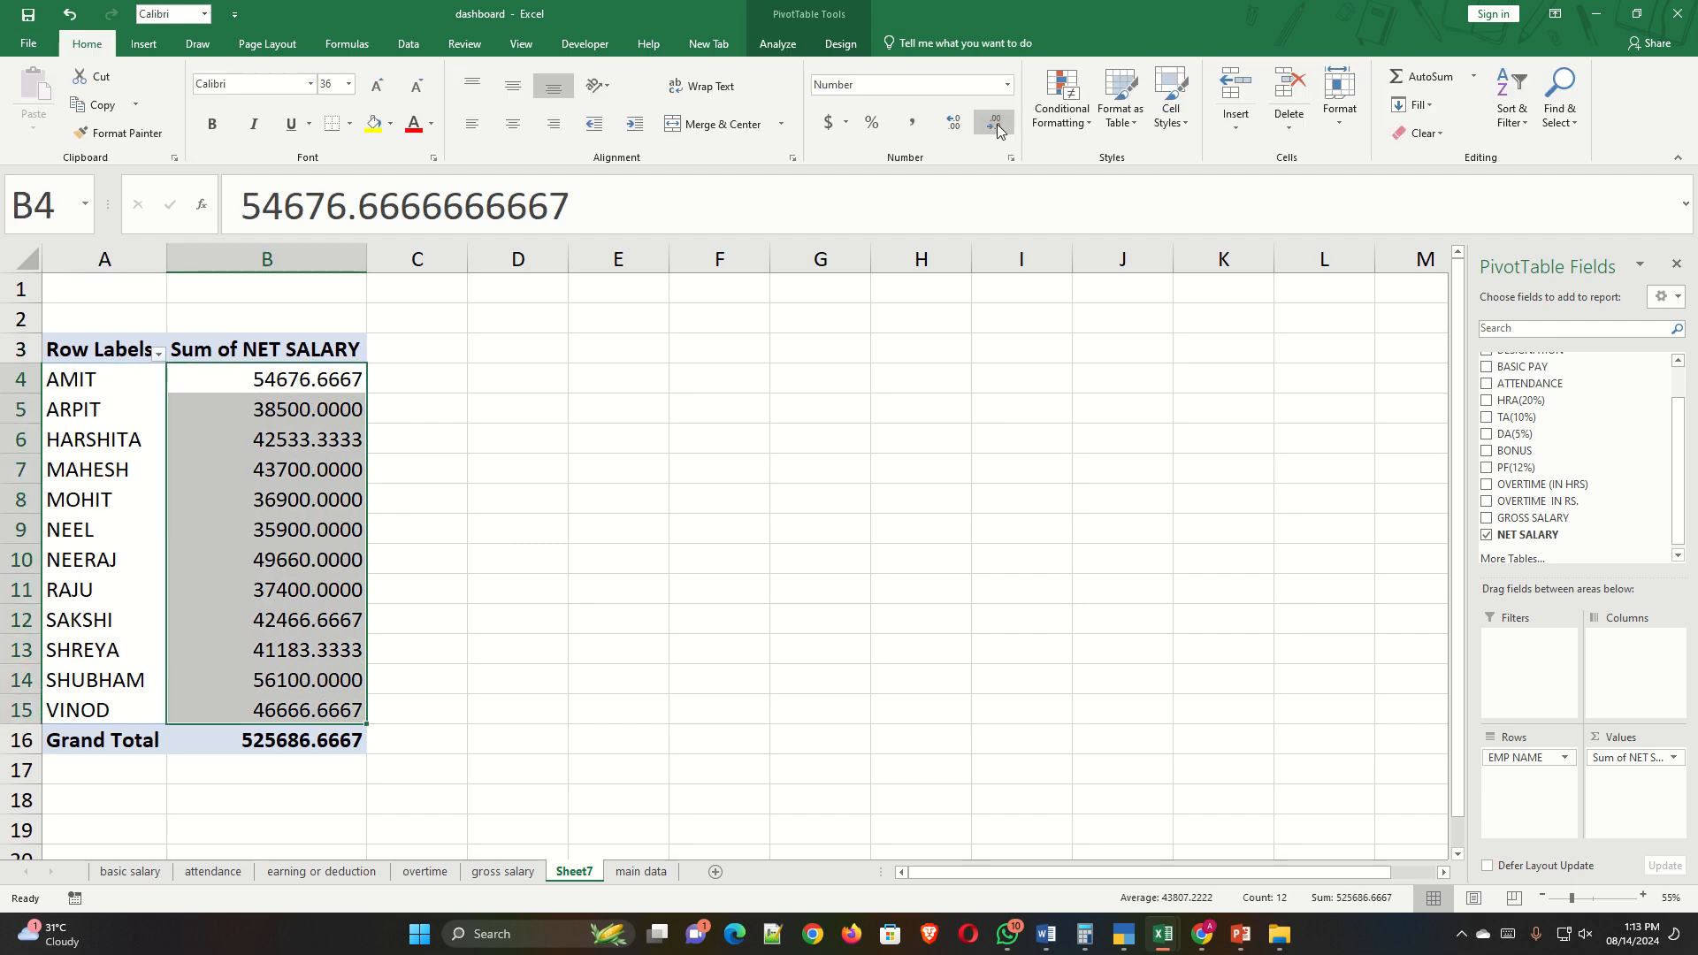
pyautogui.click(996, 125)
pyautogui.click(996, 128)
pyautogui.click(998, 131)
pyautogui.click(997, 131)
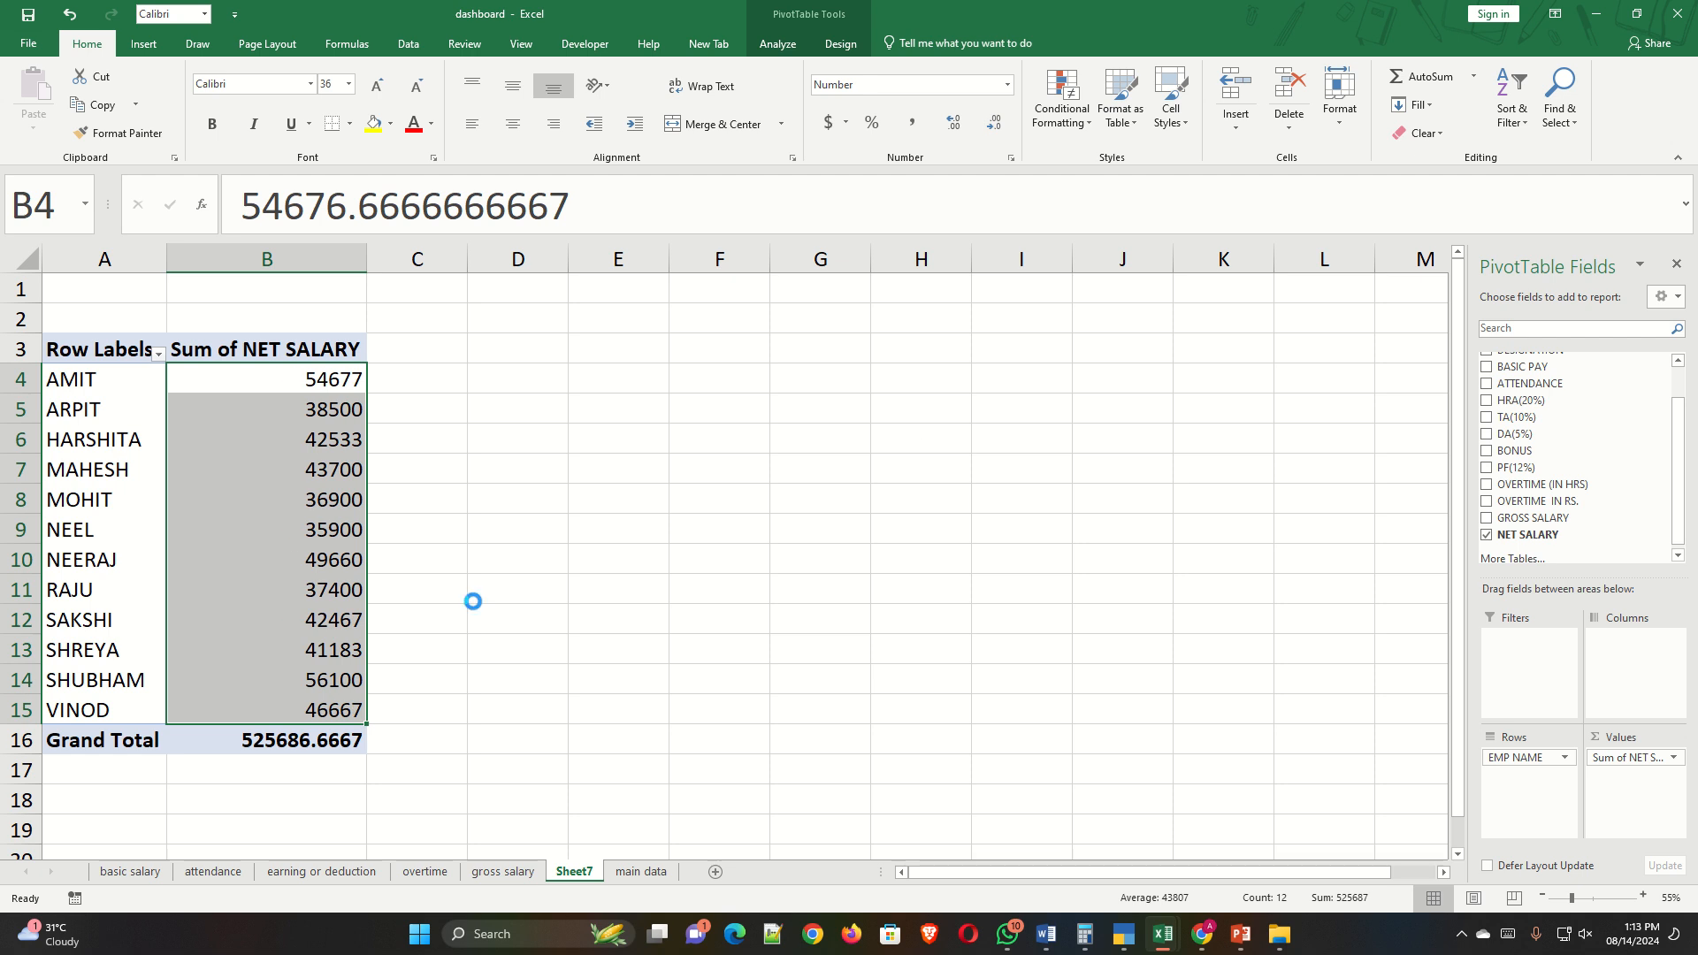
# Rename Sheet7 as "net salary".
pyautogui.doubleClick(586, 874)
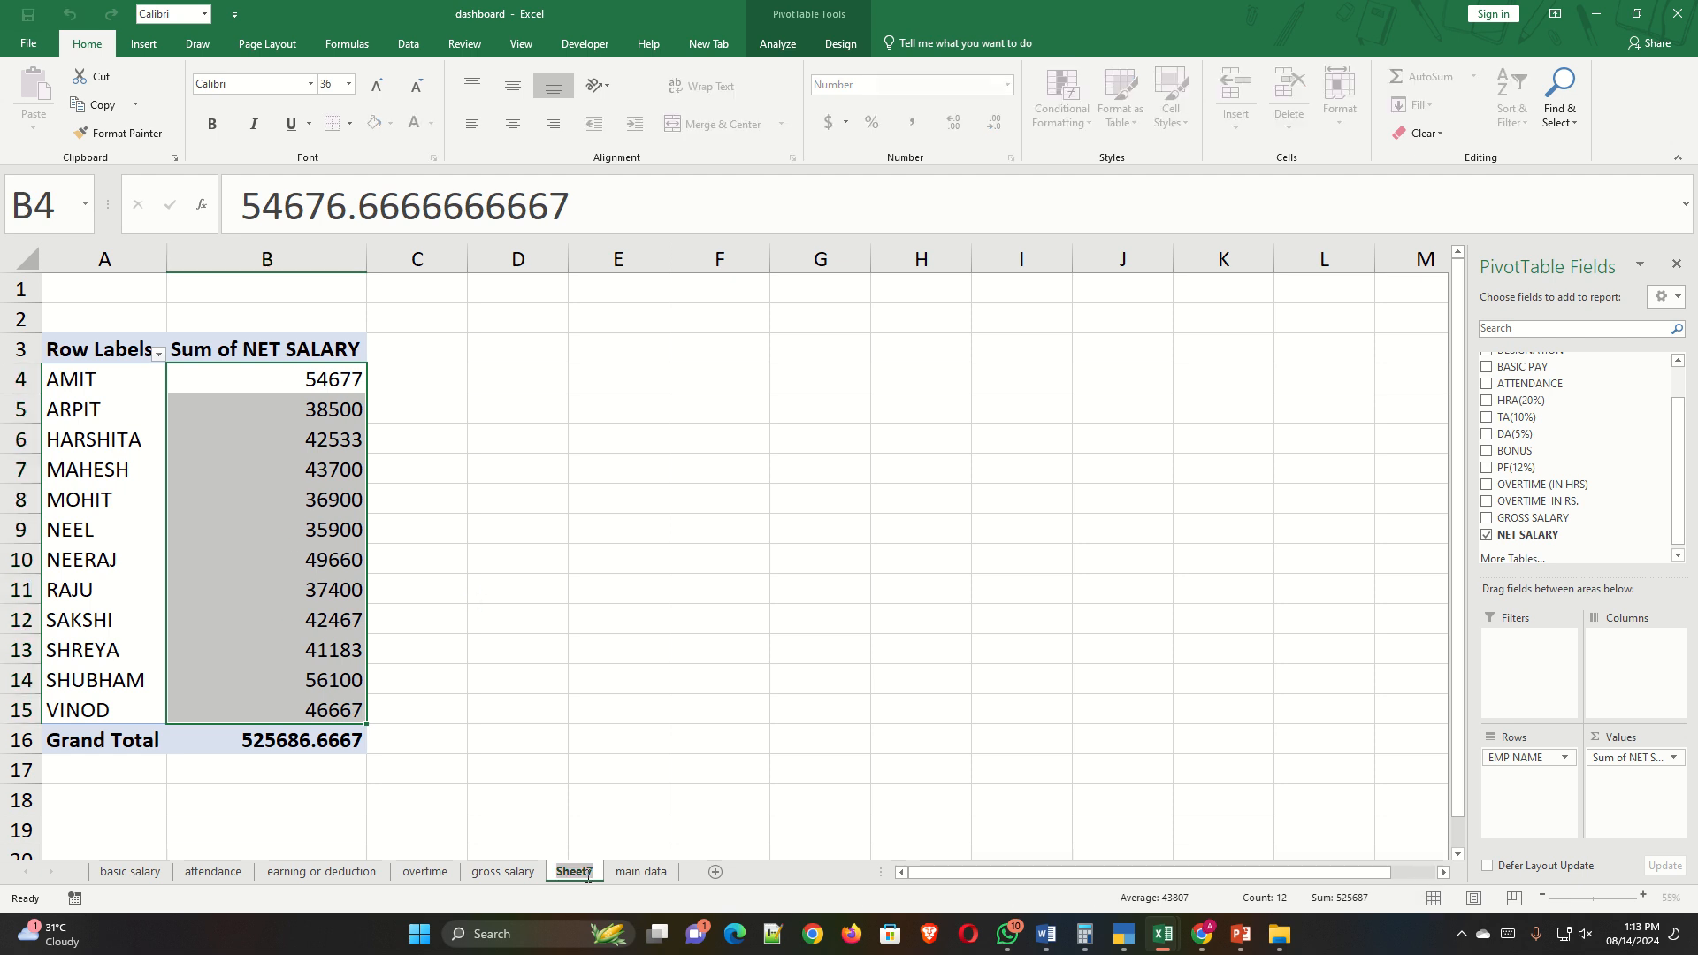
pyautogui.write('net salary')
pyautogui.click(550, 625)
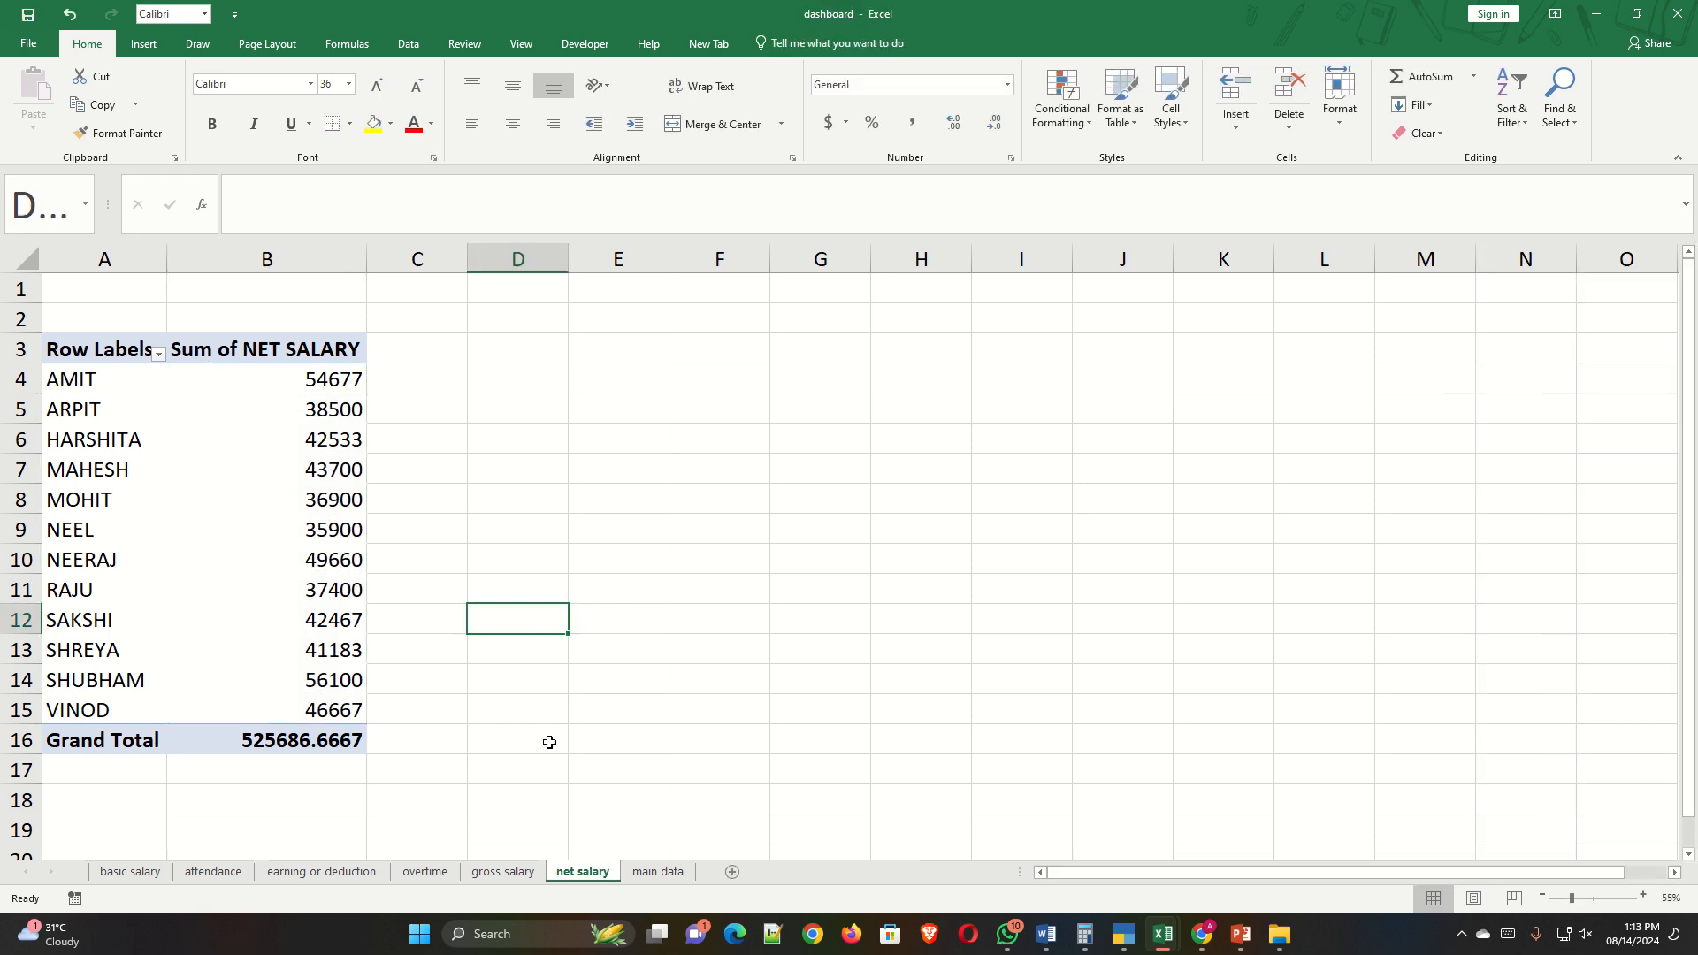
# Insert a pie PivotChart based on A4:B15 of the PivotTable on the basic salary sheet.
pyautogui.click(134, 873)
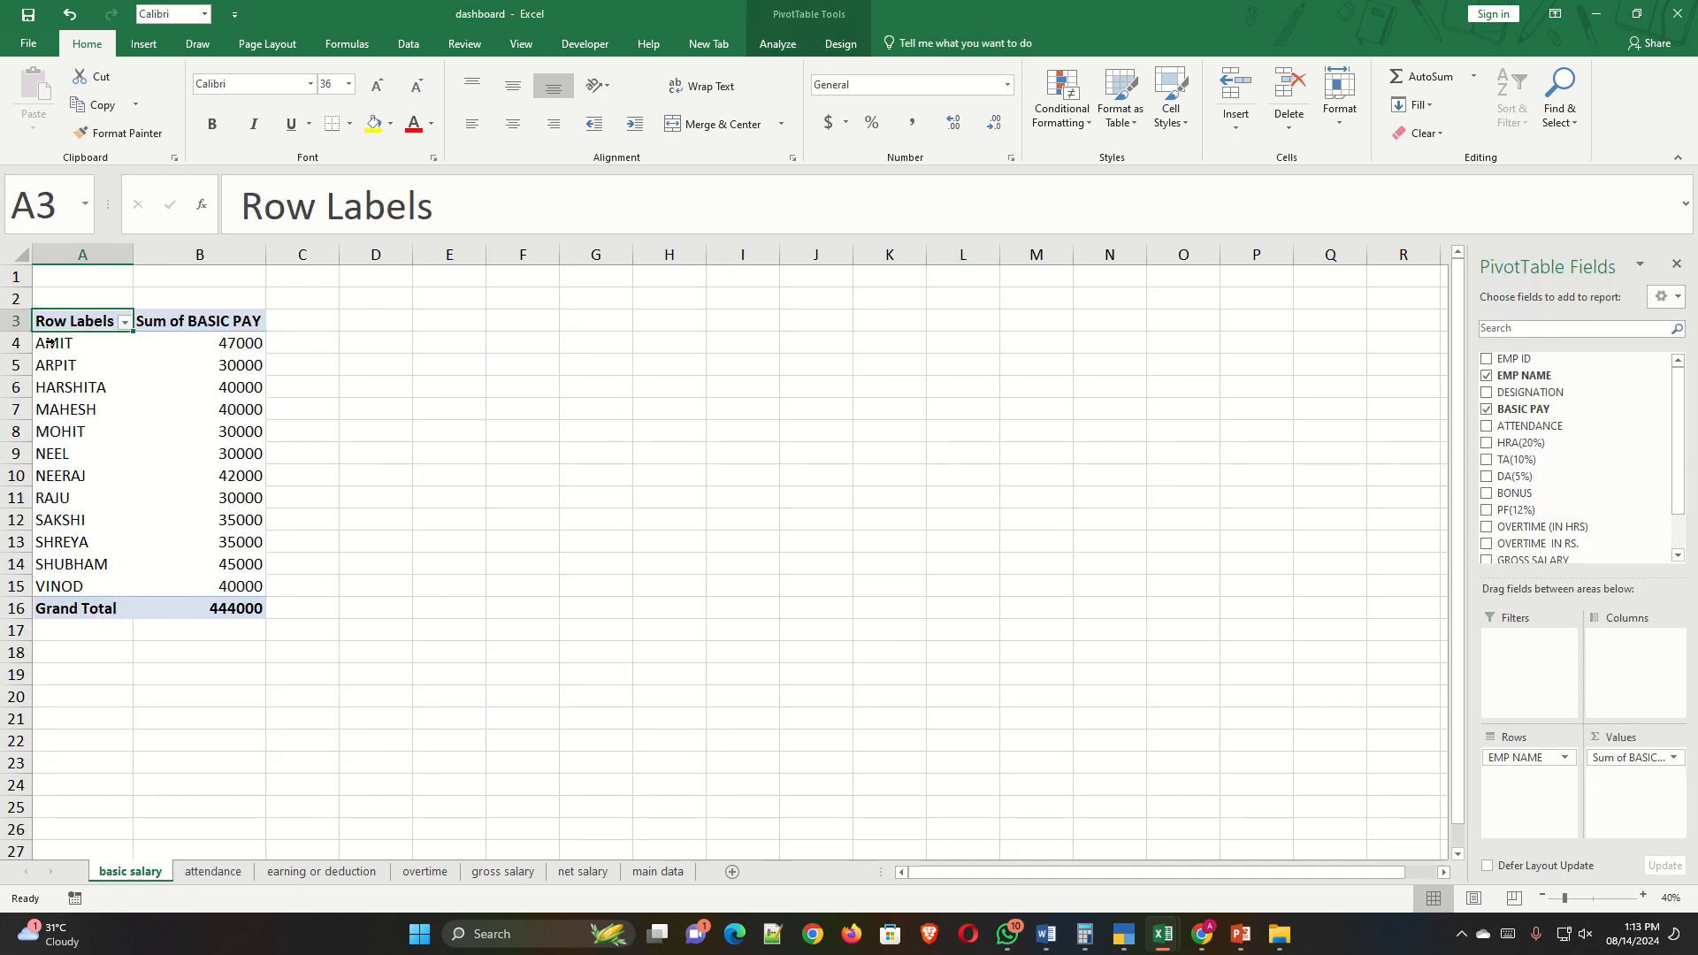
pyautogui.moveTo(51, 343); pyautogui.dragTo(211, 586)
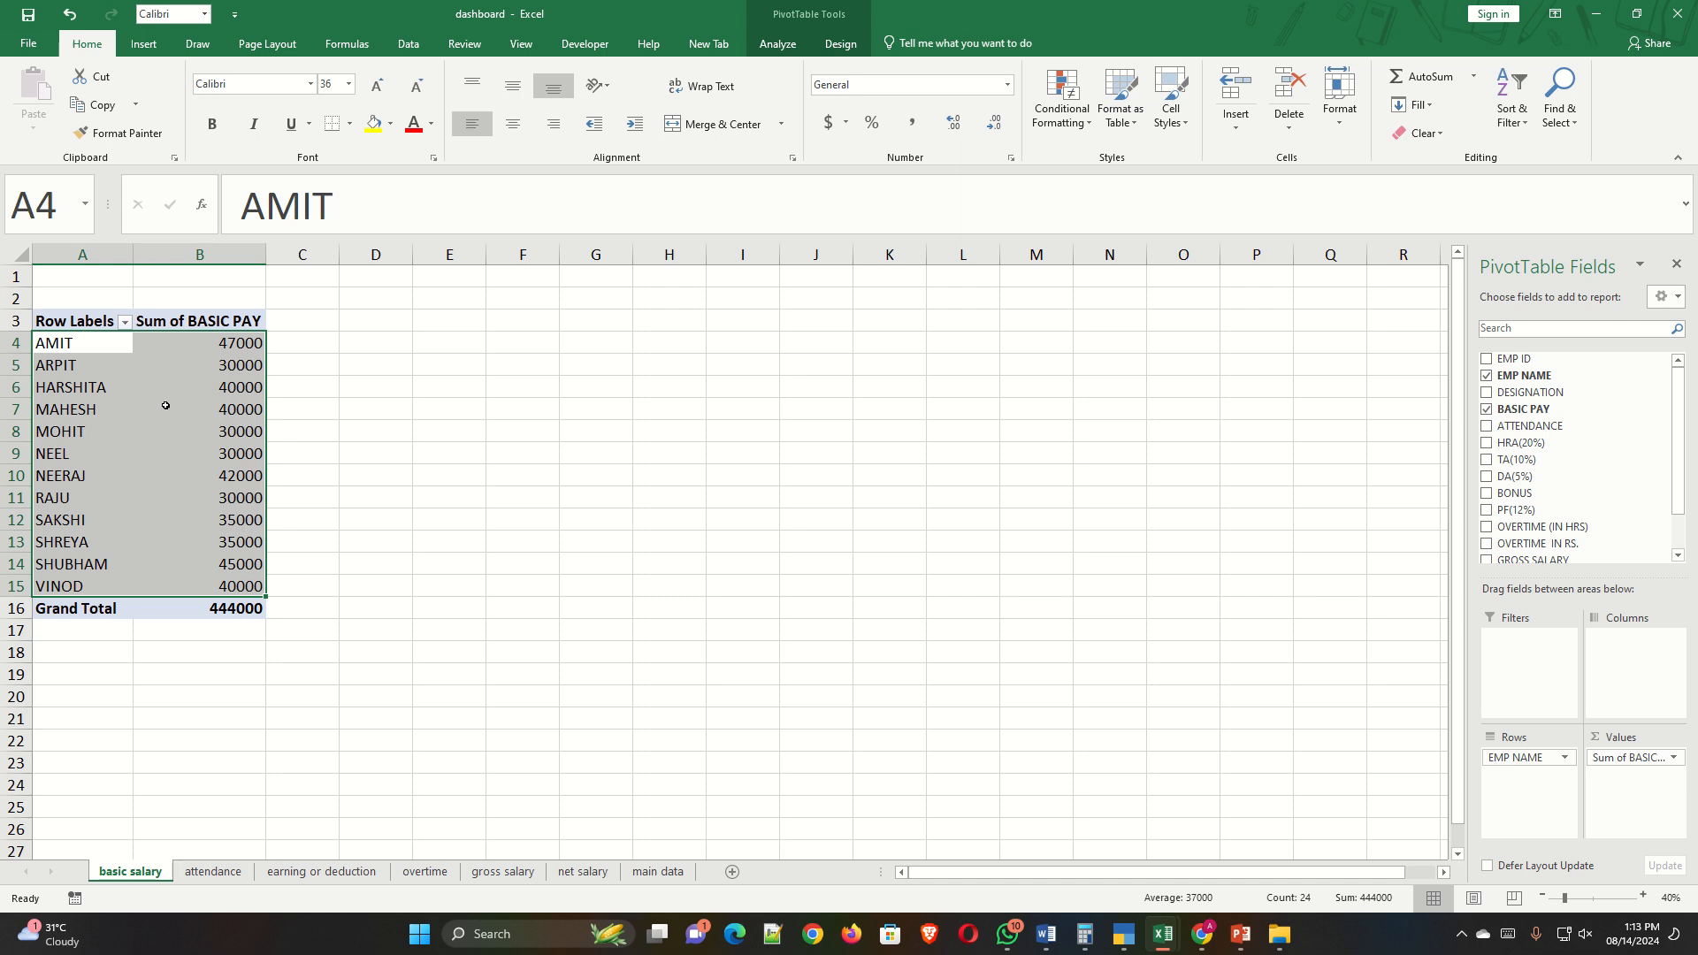
pyautogui.click(784, 49)
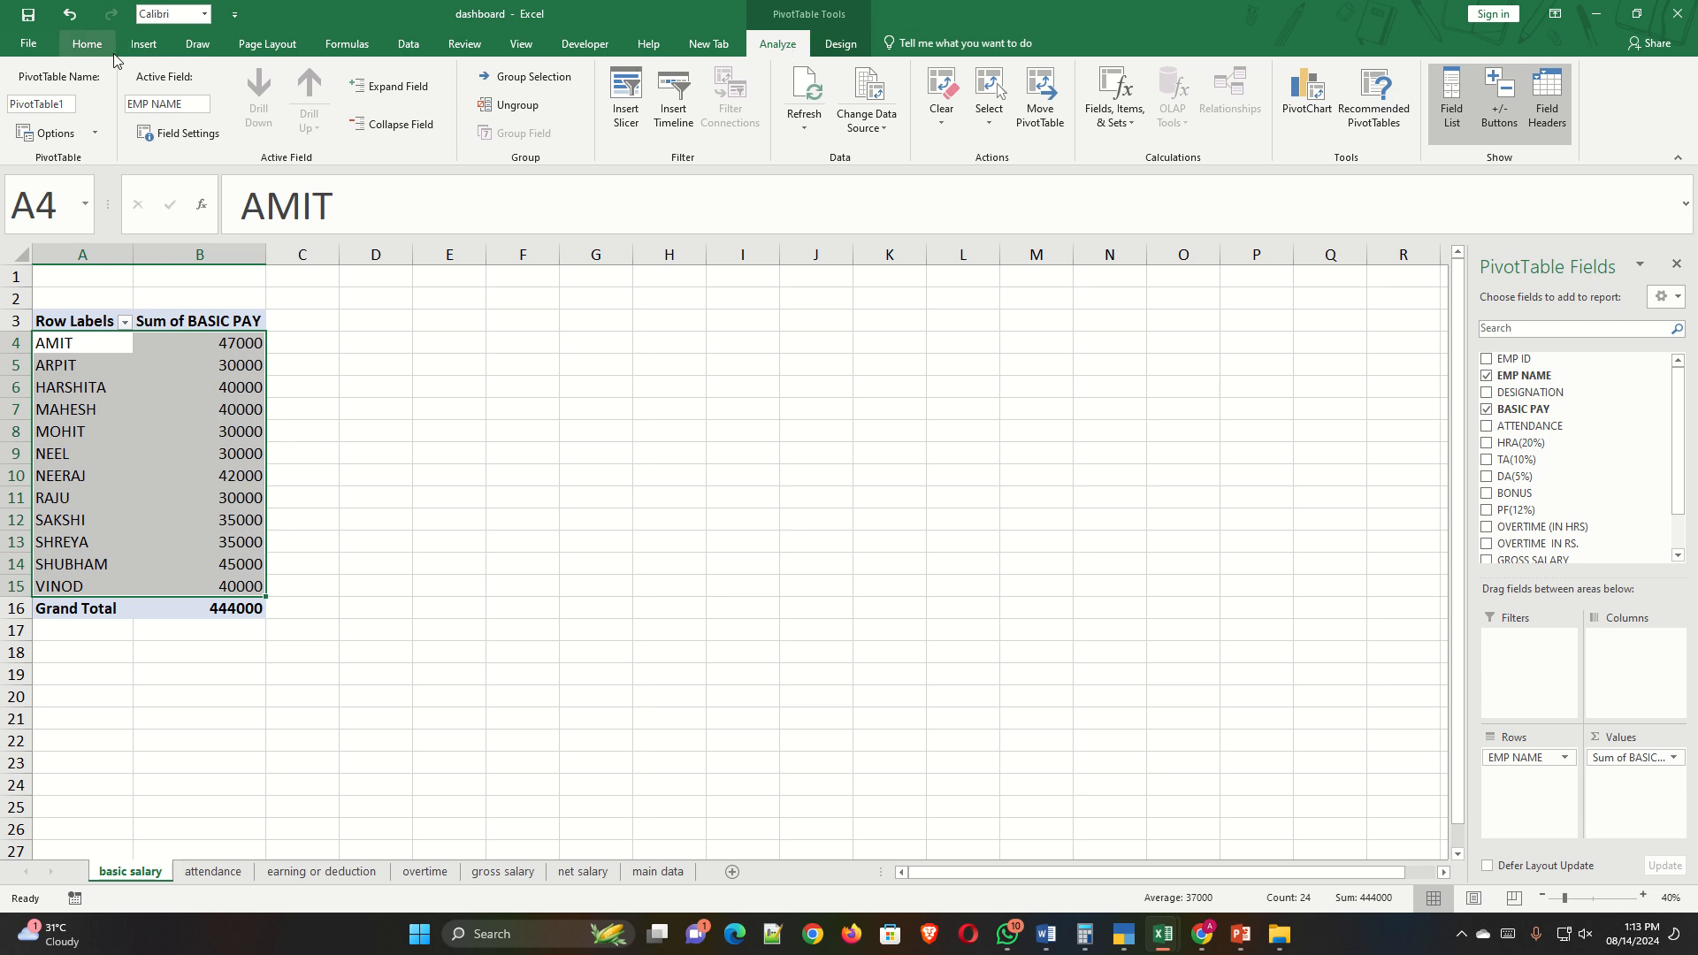
pyautogui.click(144, 45)
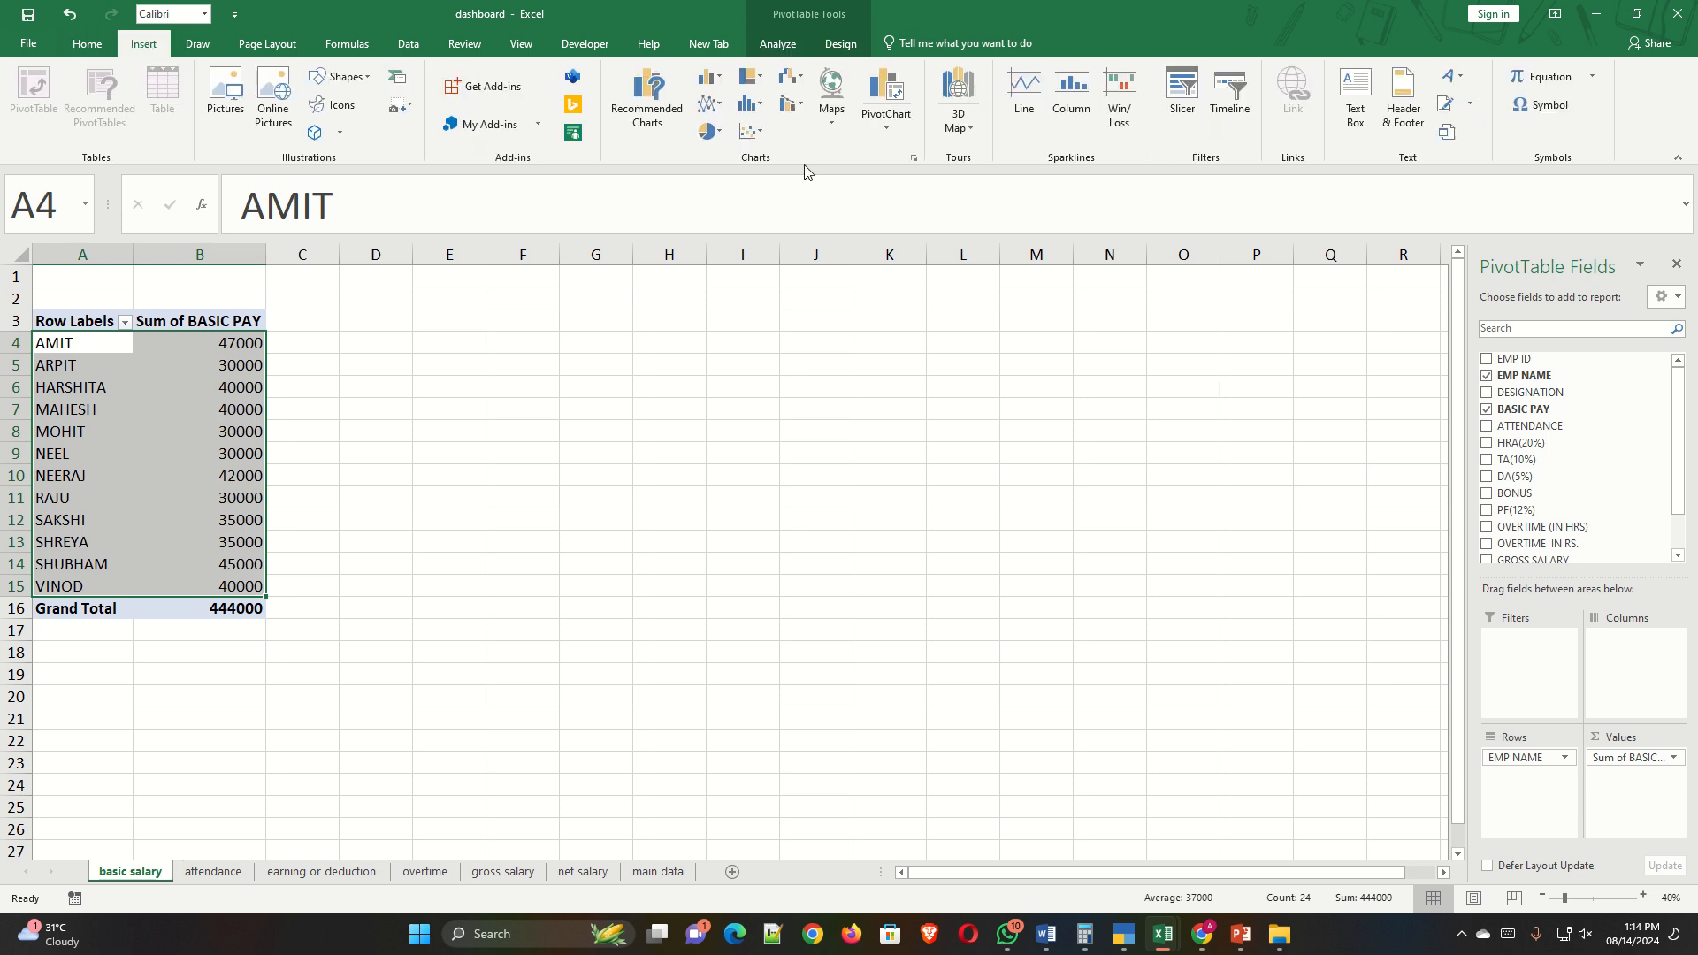
pyautogui.click(889, 132)
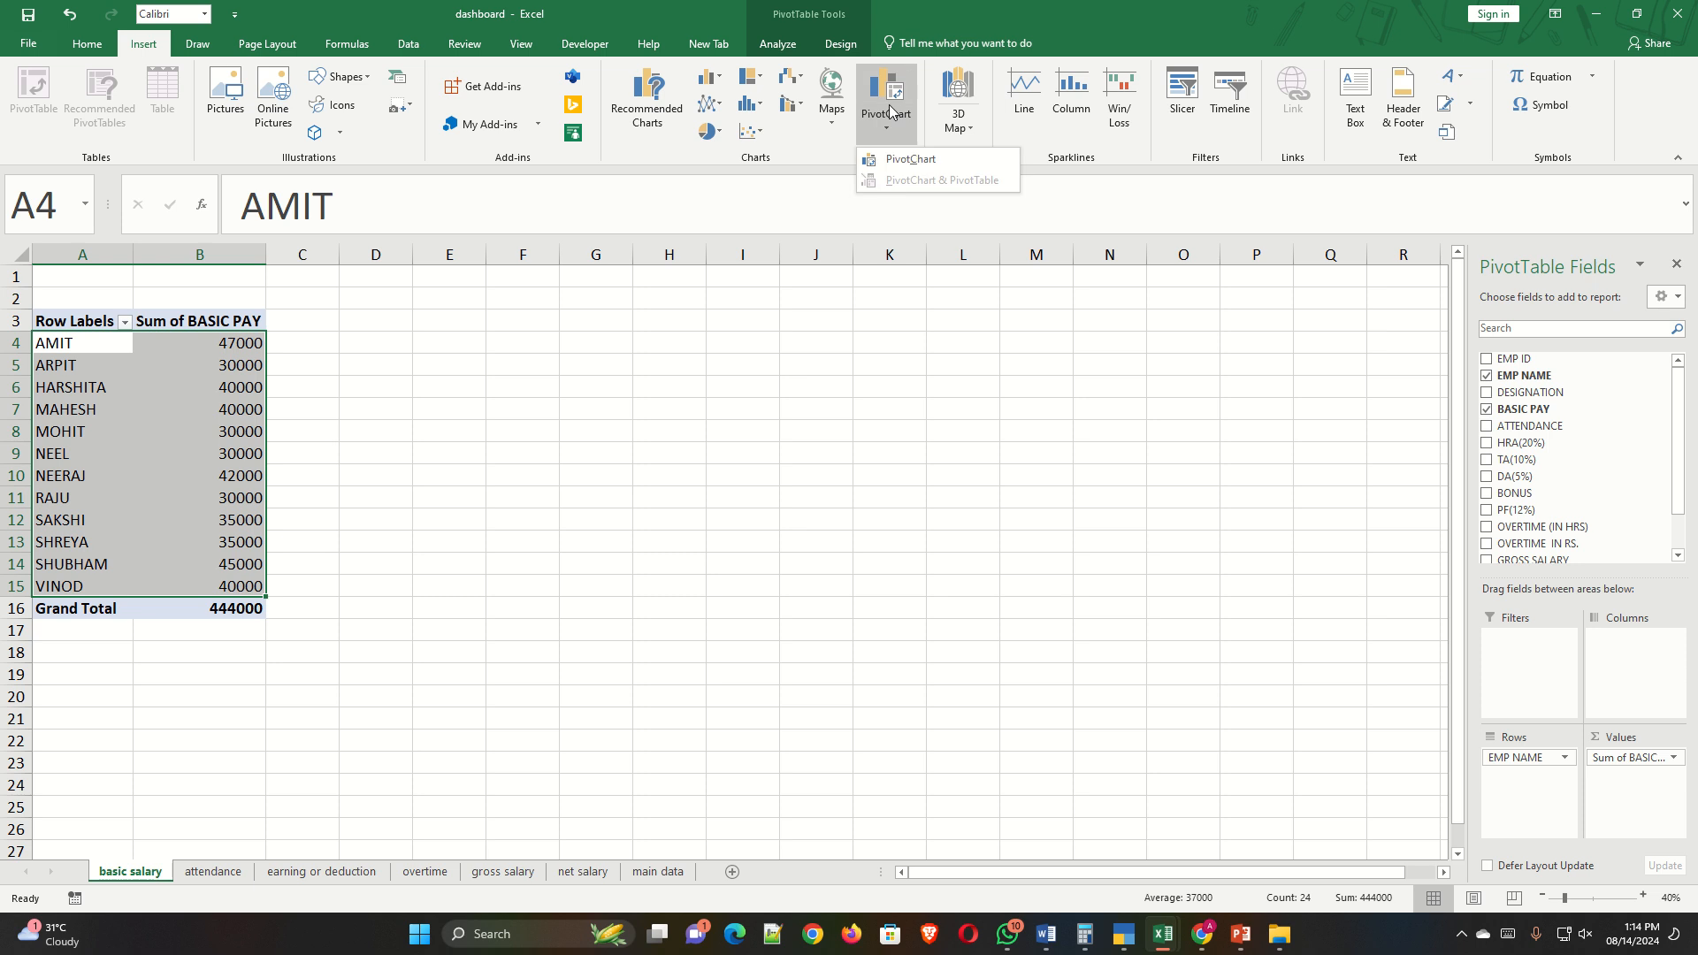
pyautogui.click(903, 164)
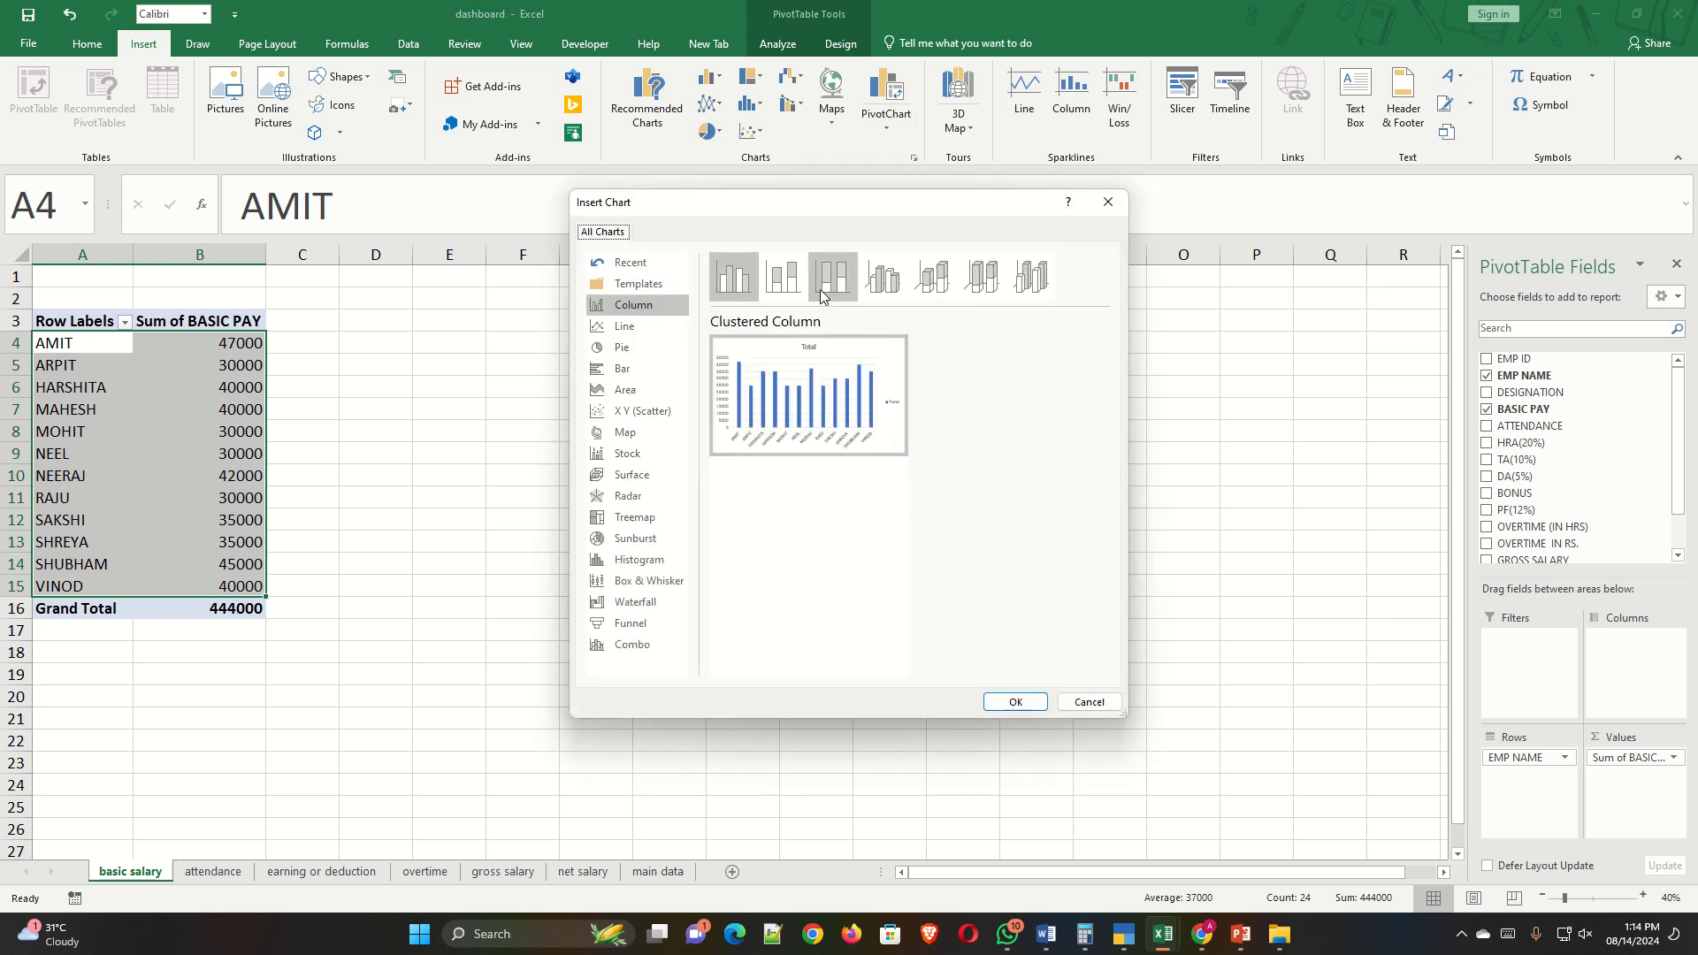
pyautogui.click(783, 279)
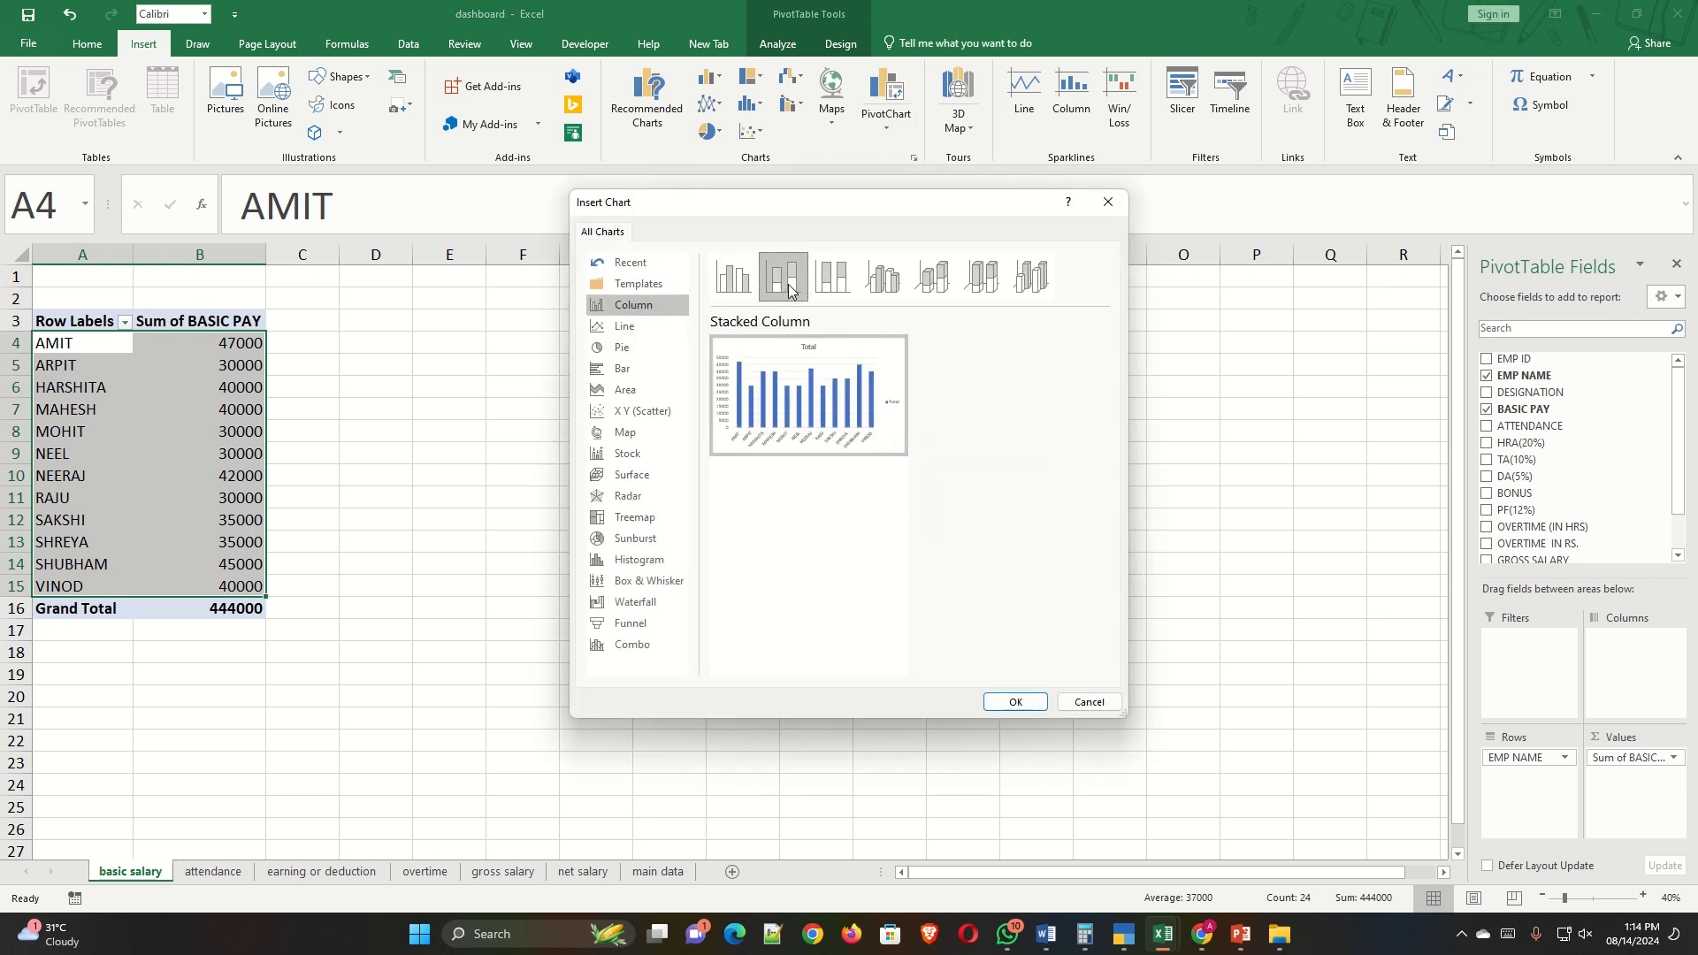
pyautogui.click(648, 355)
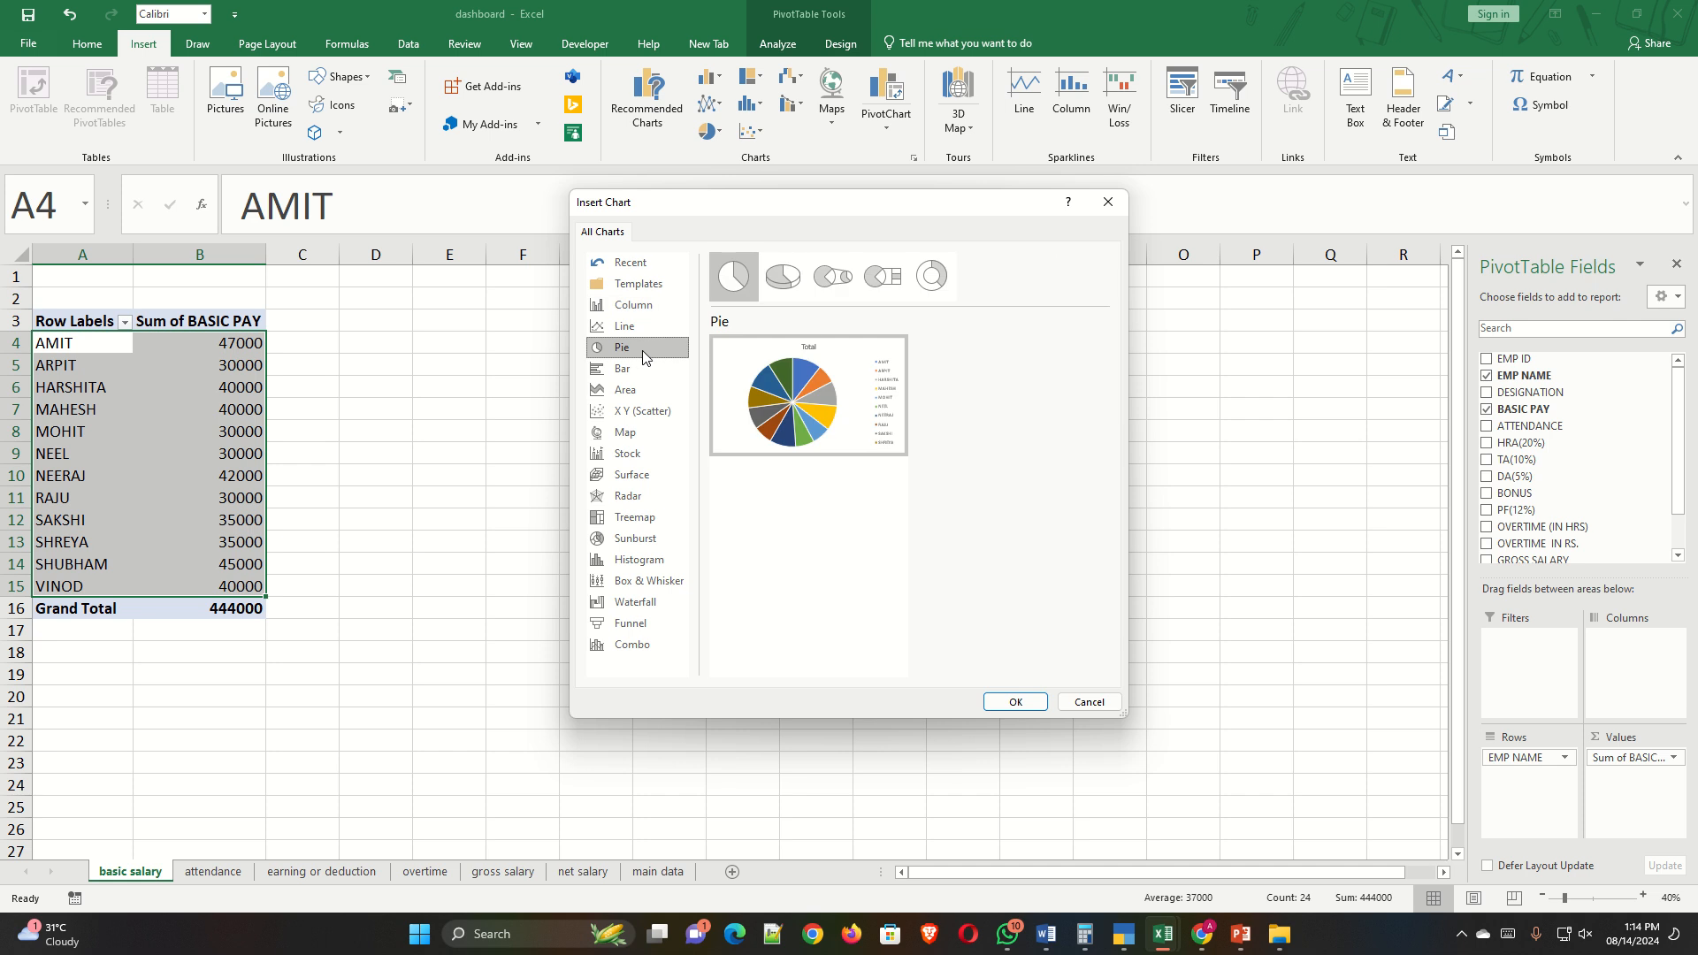
pyautogui.click(1014, 701)
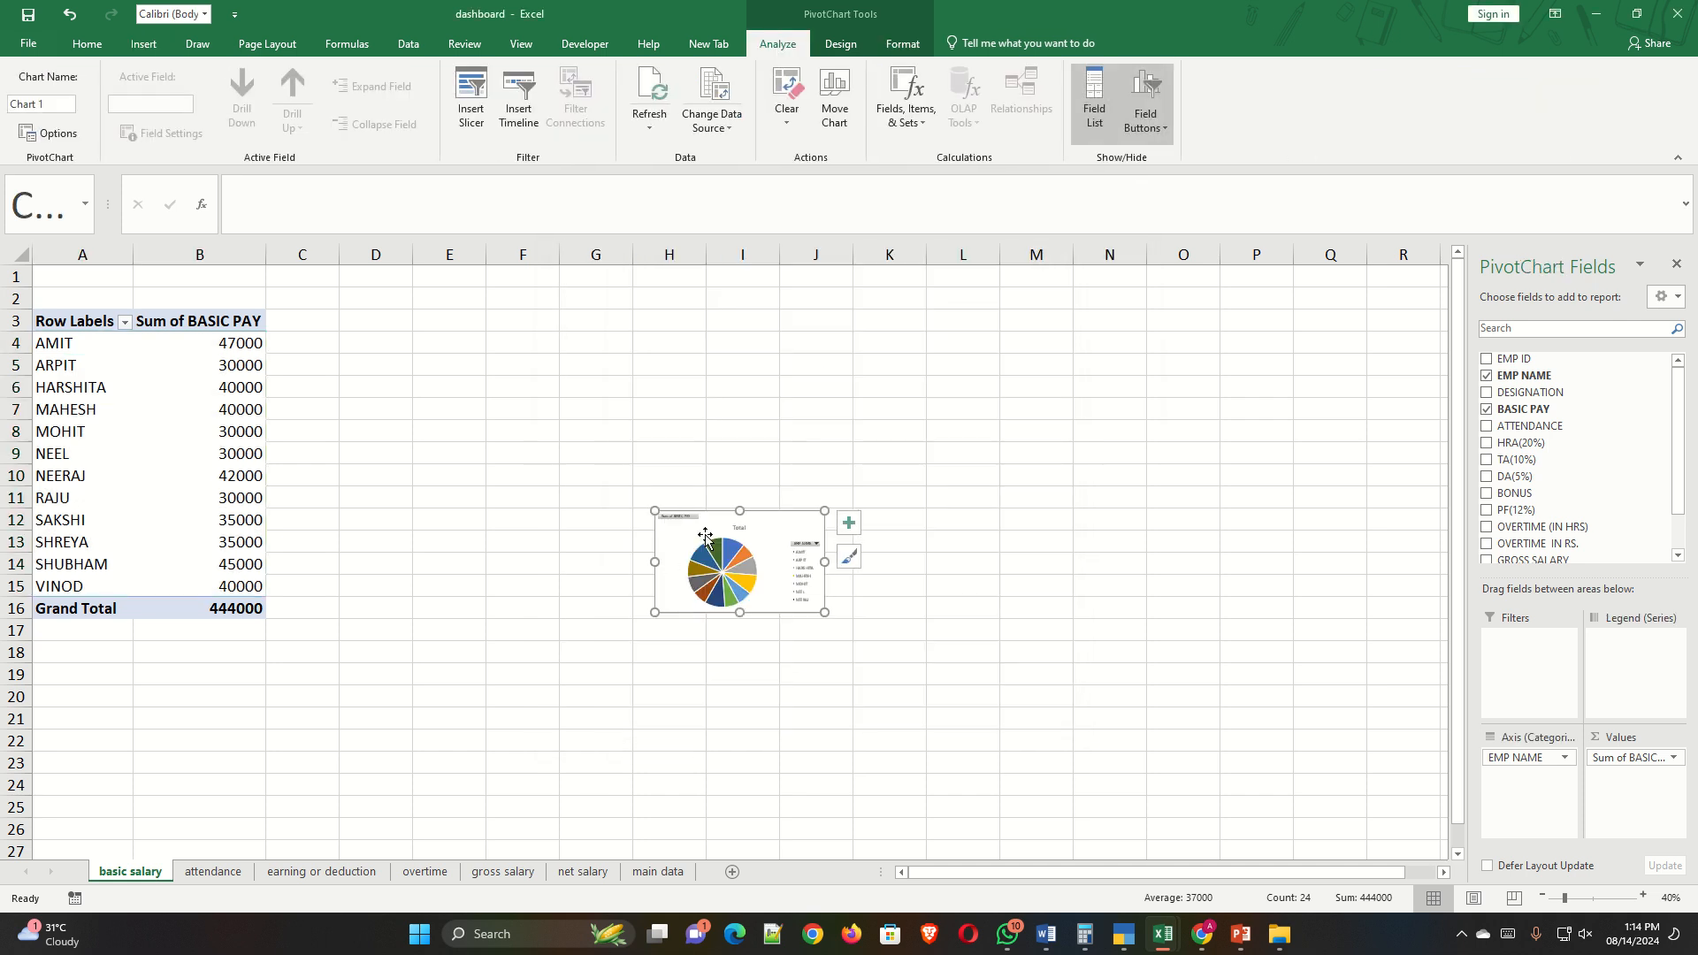
# Enlarge the basic pay pie chart and place it beside the PivotTable, covering about columns D to J and rows 3 to 16.
pyautogui.moveTo(825, 614); pyautogui.dragTo(1125, 814)
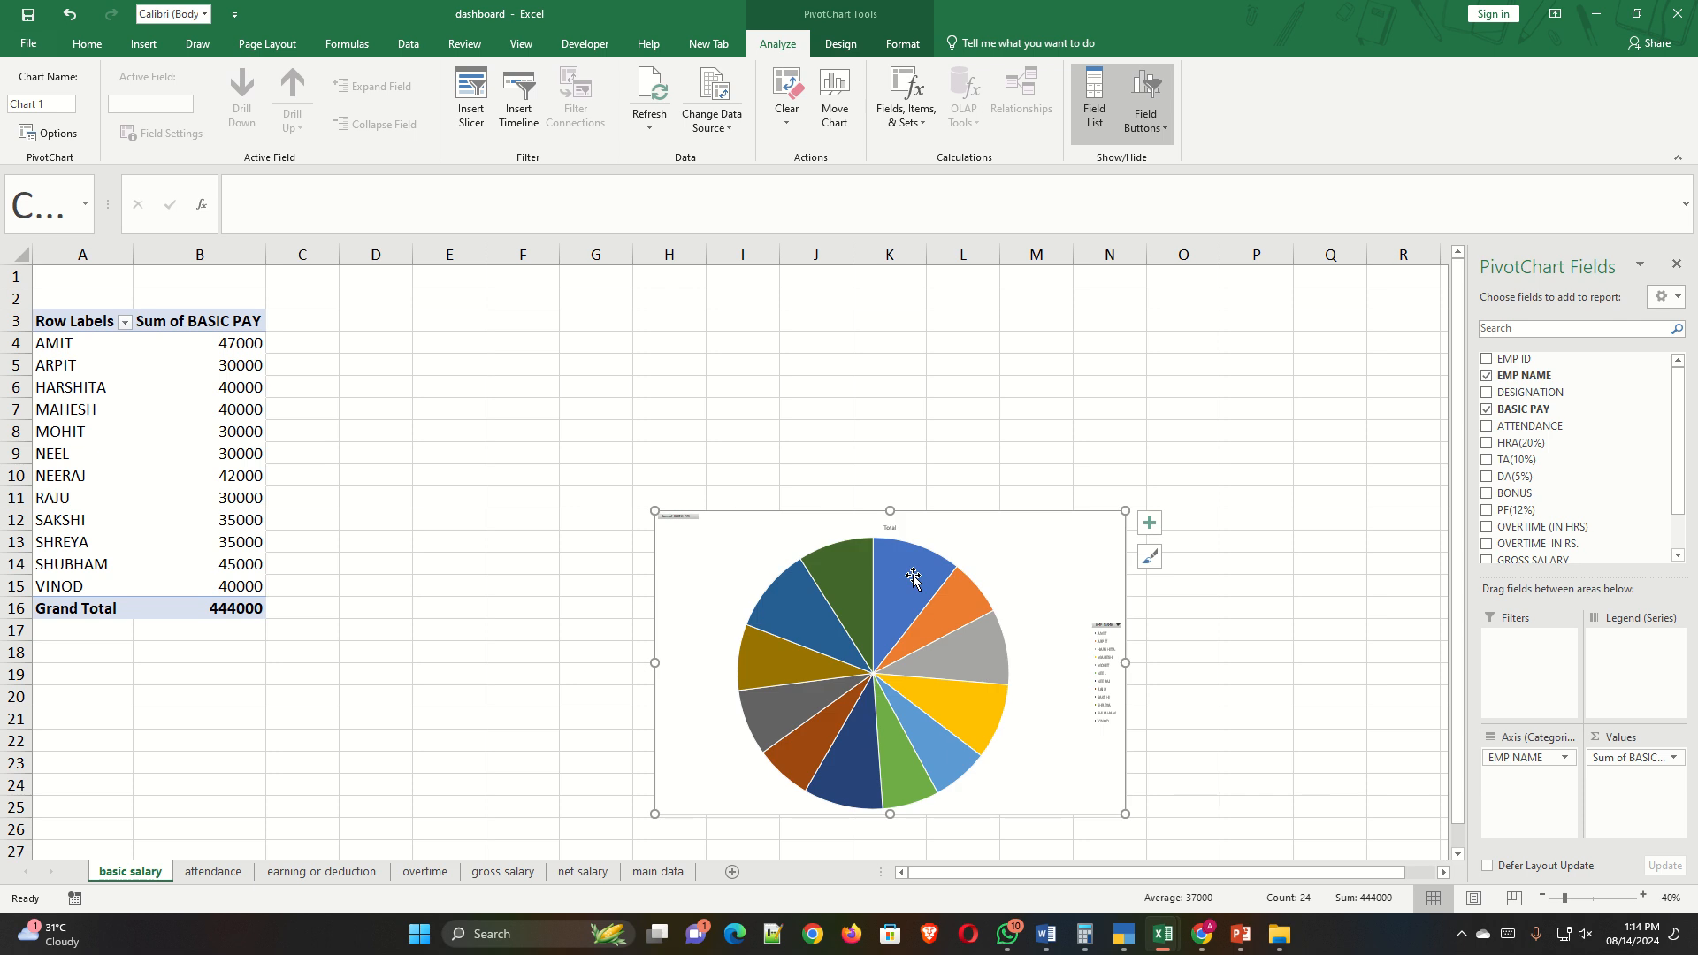
pyautogui.click(953, 533)
pyautogui.click(1035, 548)
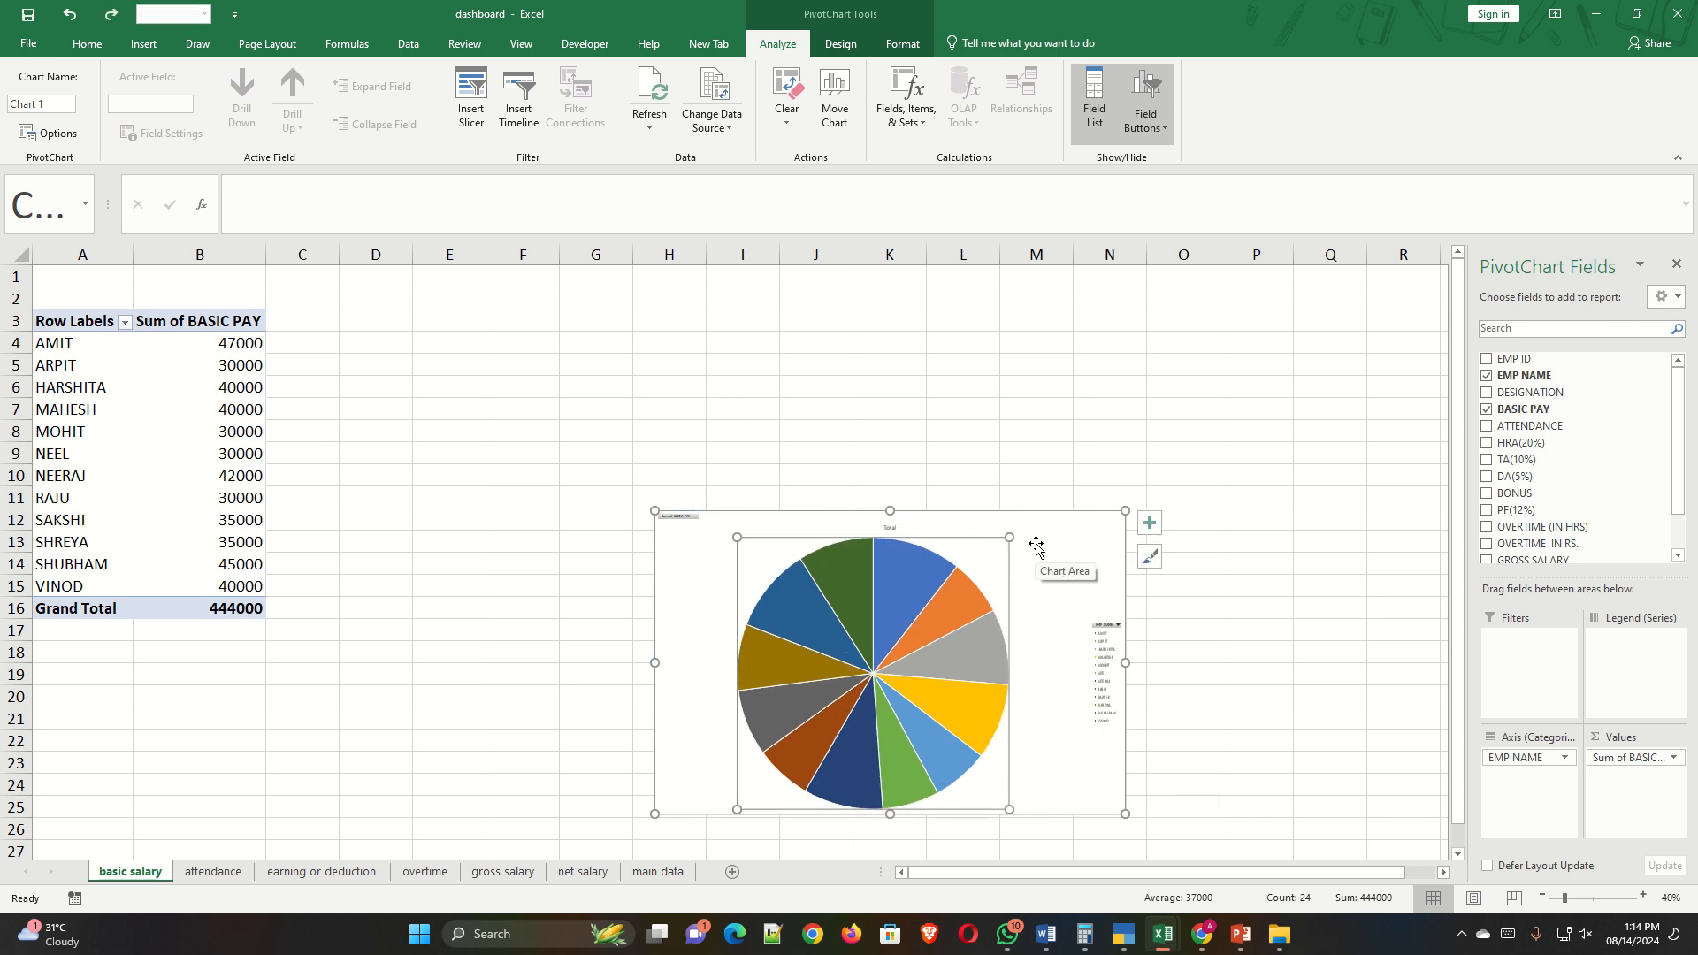
pyautogui.moveTo(1049, 530); pyautogui.dragTo(758, 339)
pyautogui.click(963, 386)
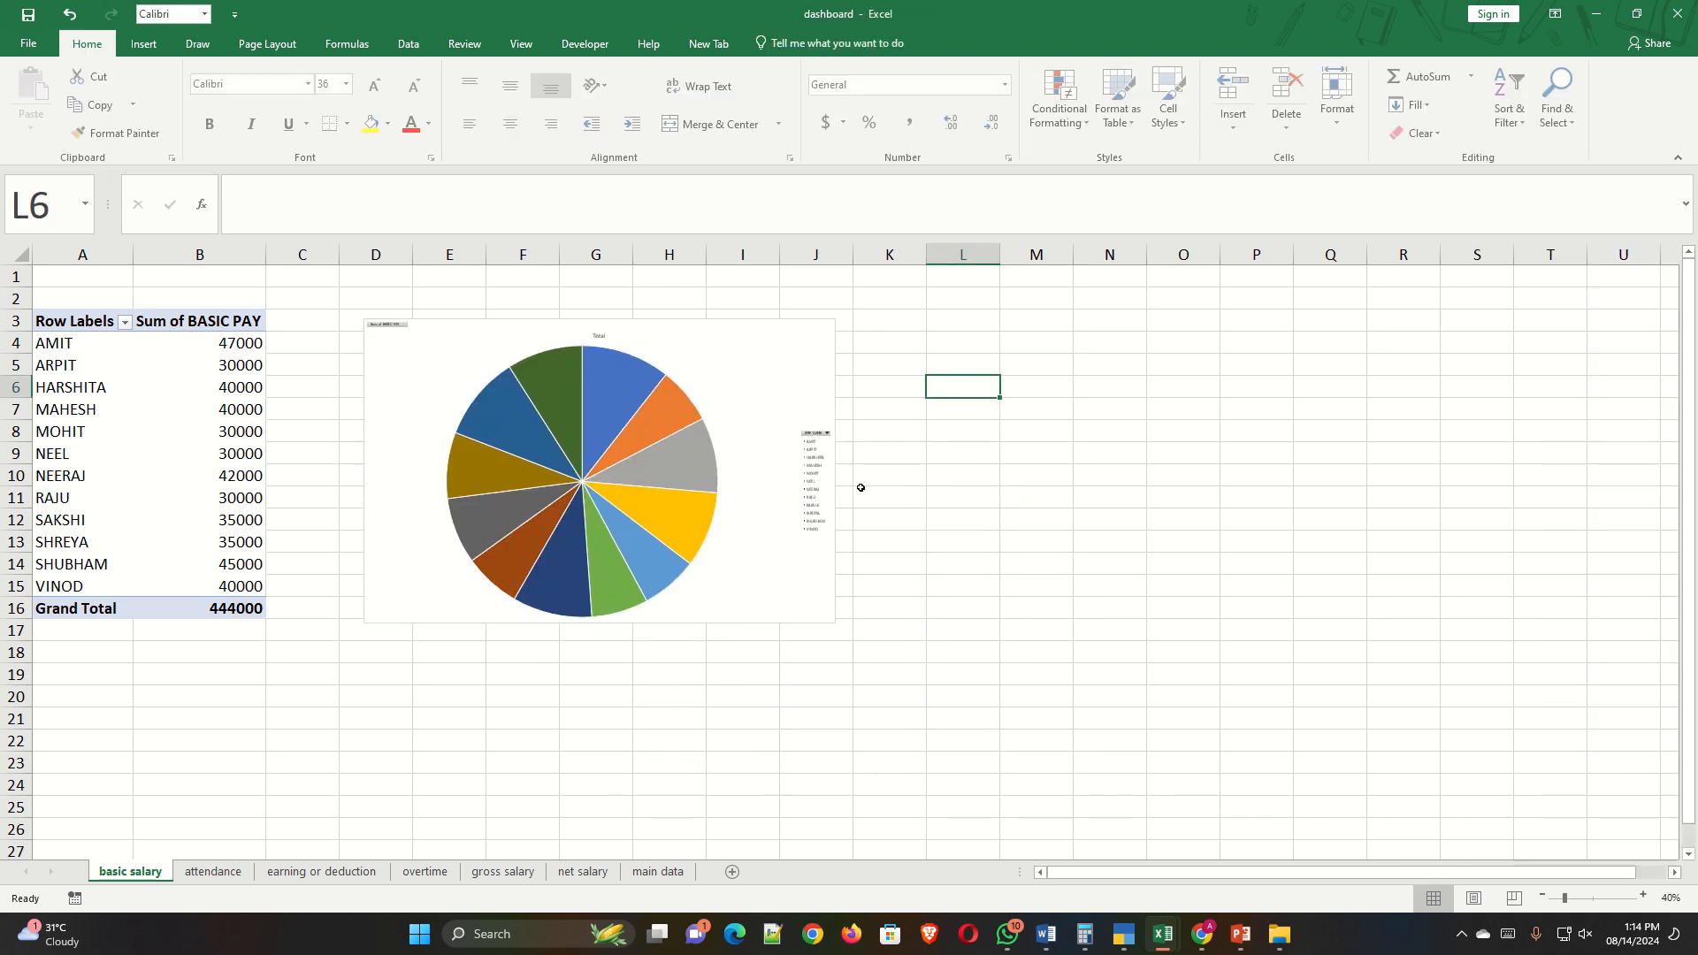
# Increase the pie chart legend's font size to 32.
pyautogui.click(810, 480)
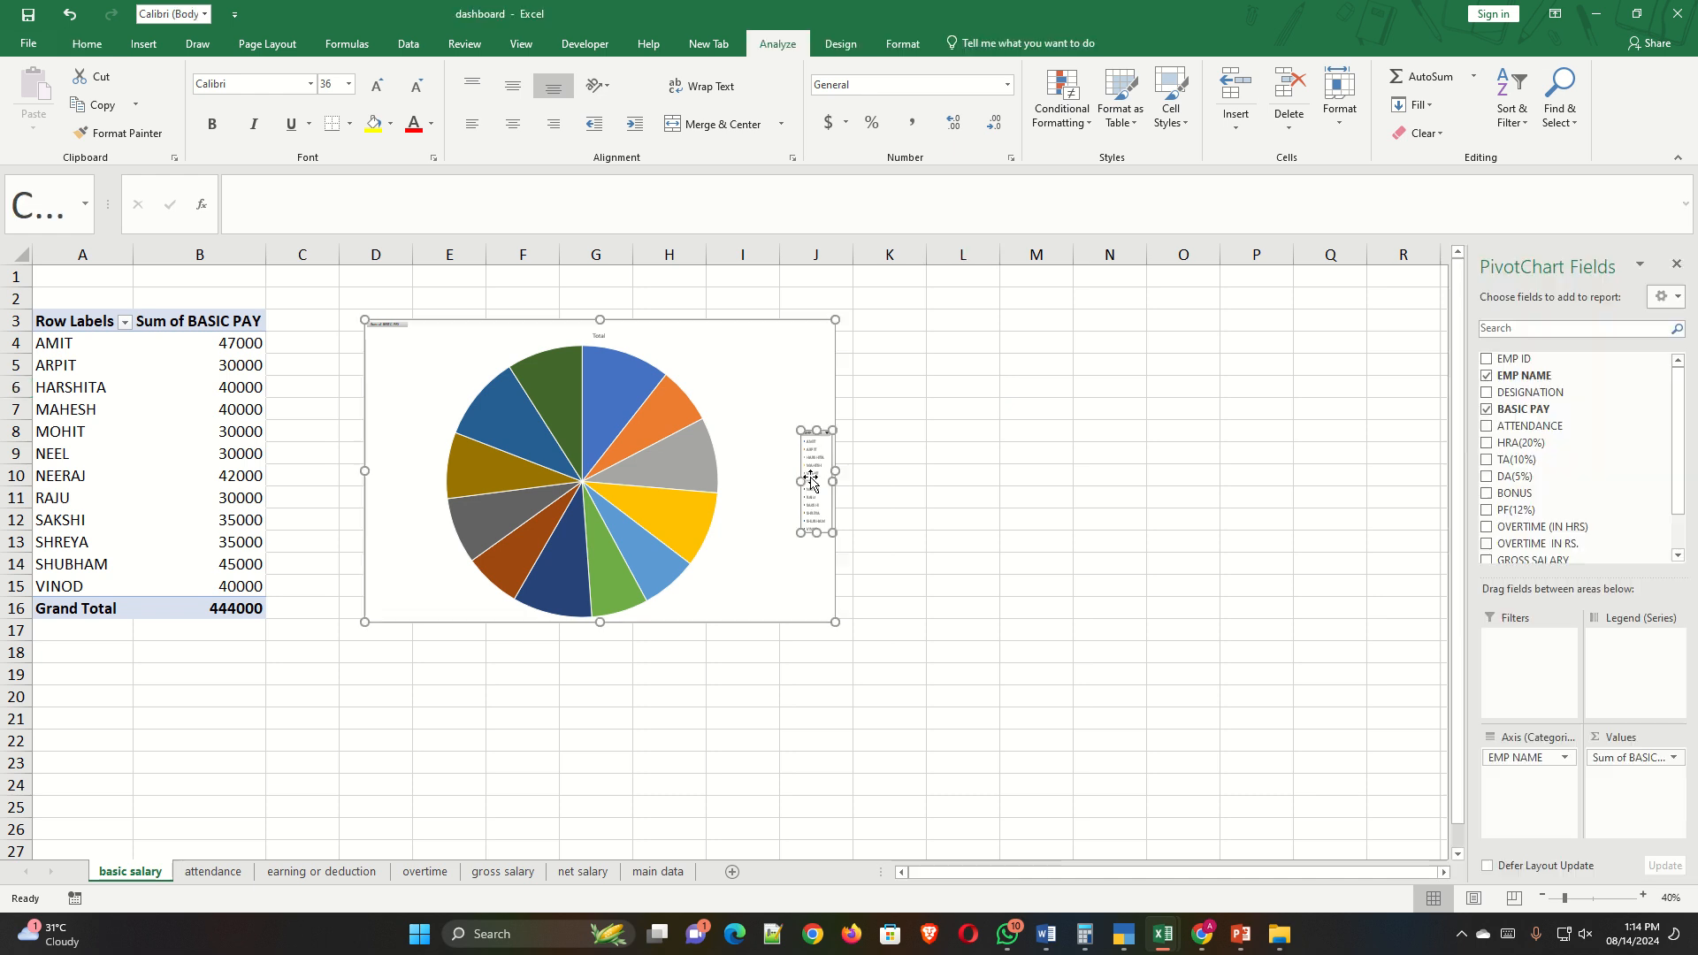
pyautogui.click(87, 44)
pyautogui.click(379, 93)
pyautogui.click(377, 92)
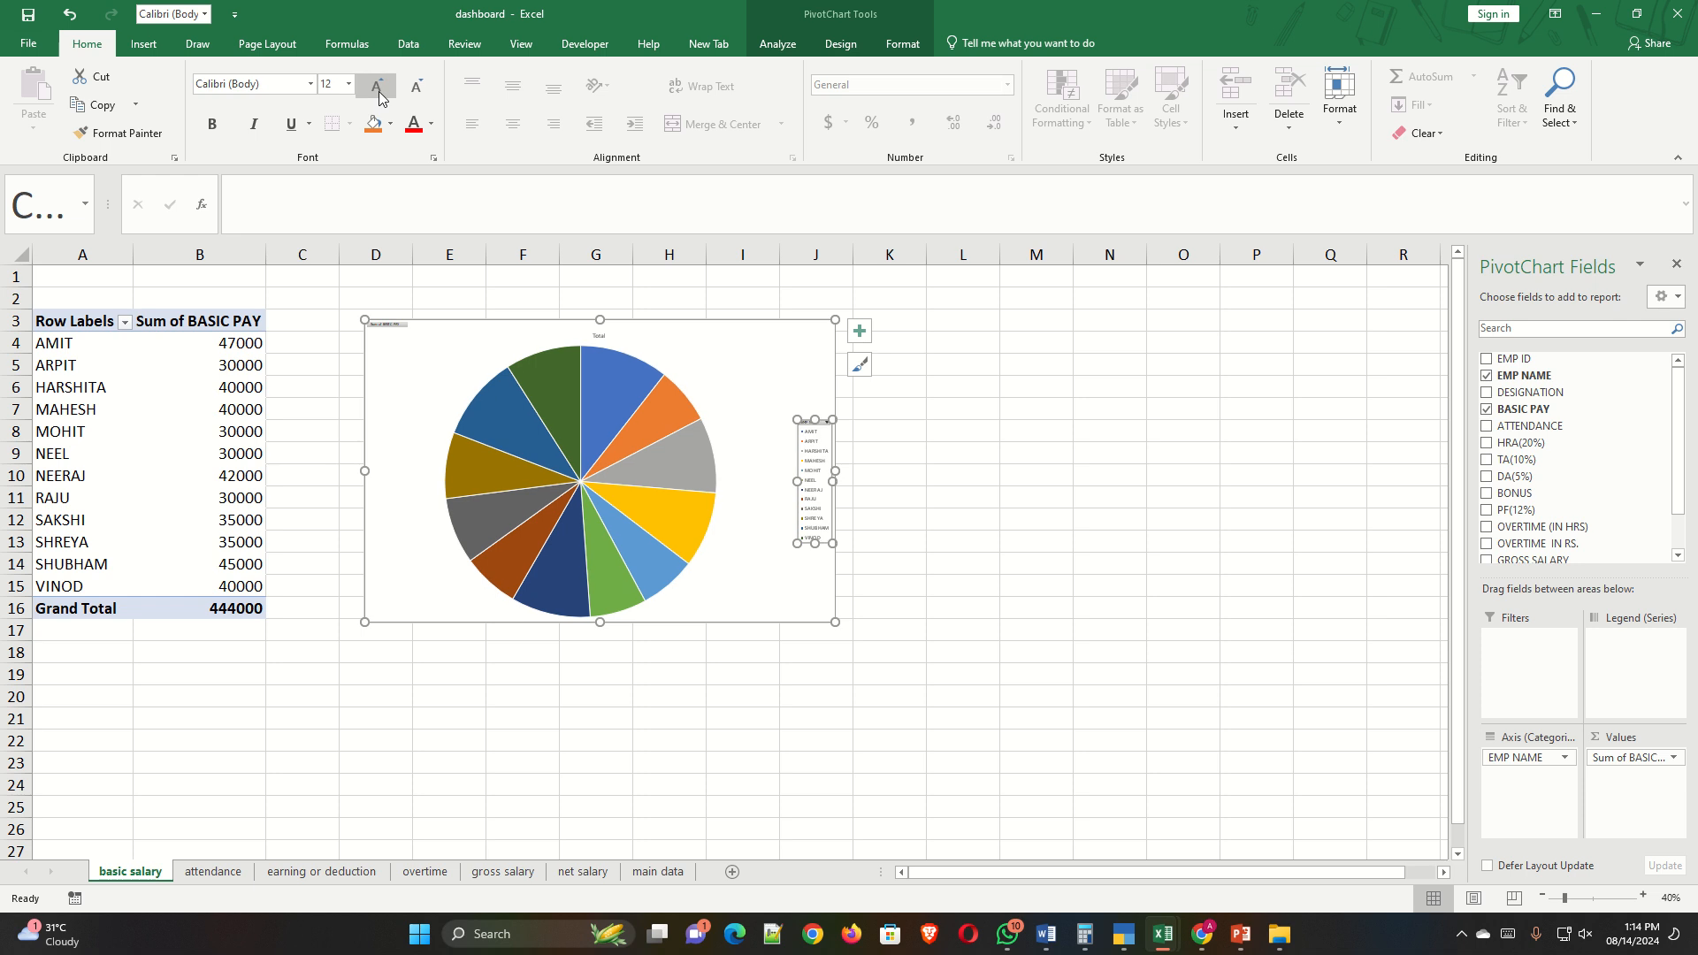
pyautogui.click(377, 92)
pyautogui.click(377, 92)
pyautogui.click(377, 92)
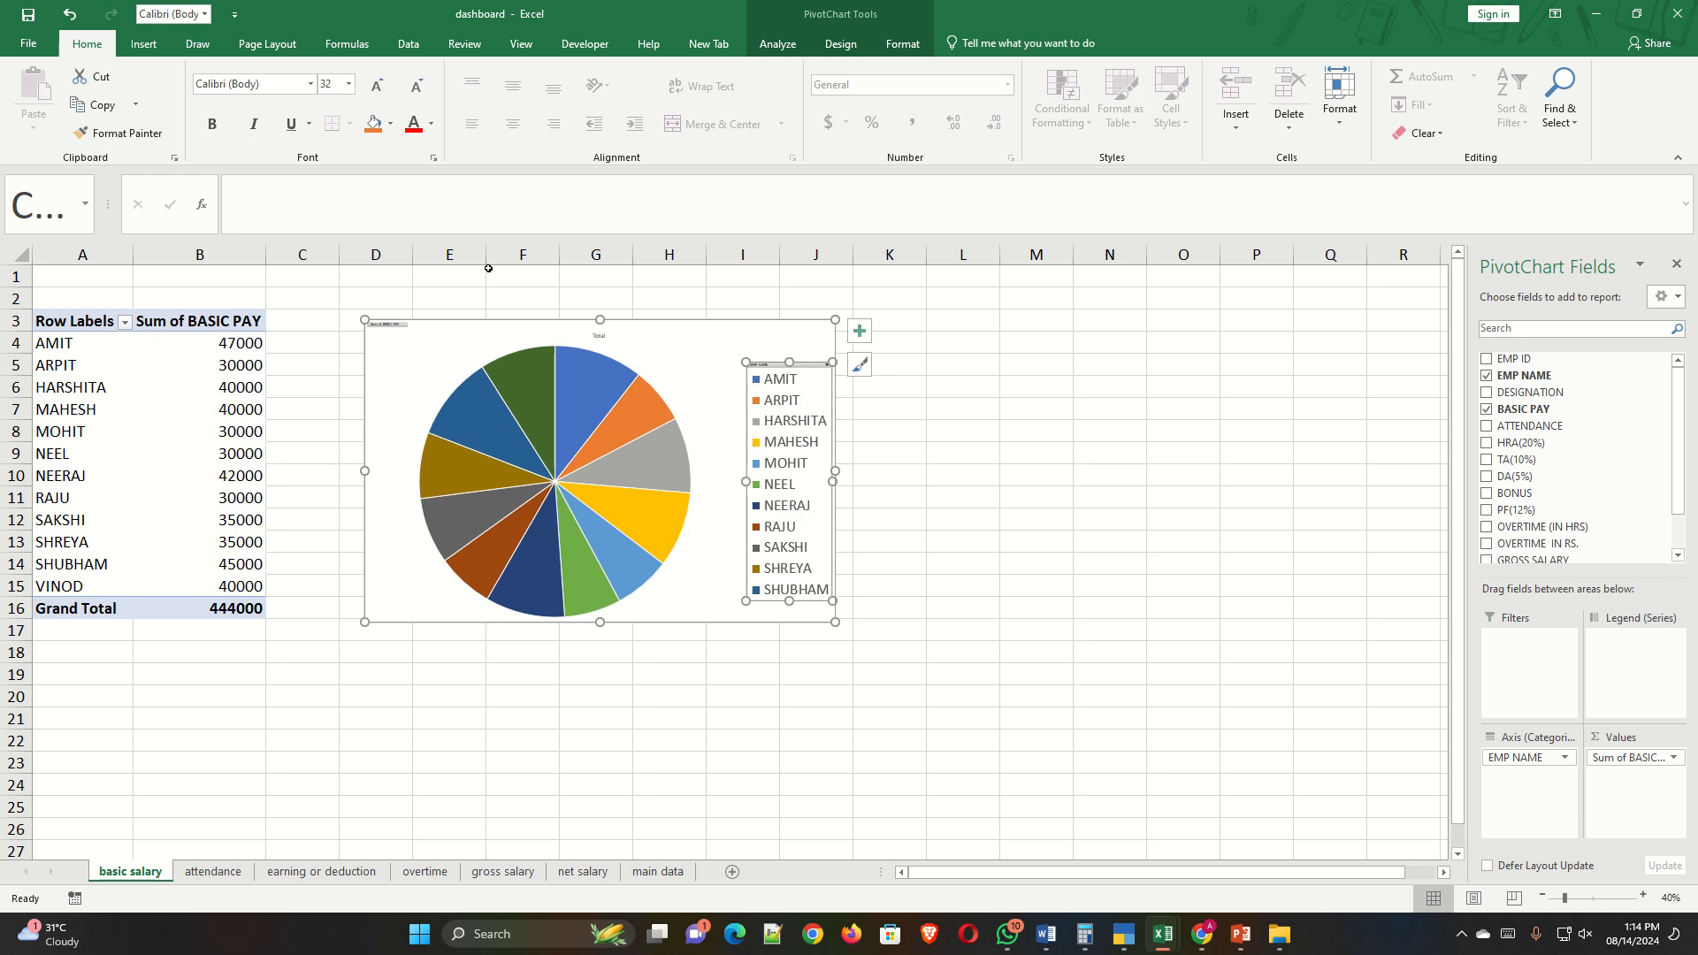
# Enlarge the text of the pie chart's title and deselect the chart.
pyautogui.click(597, 336)
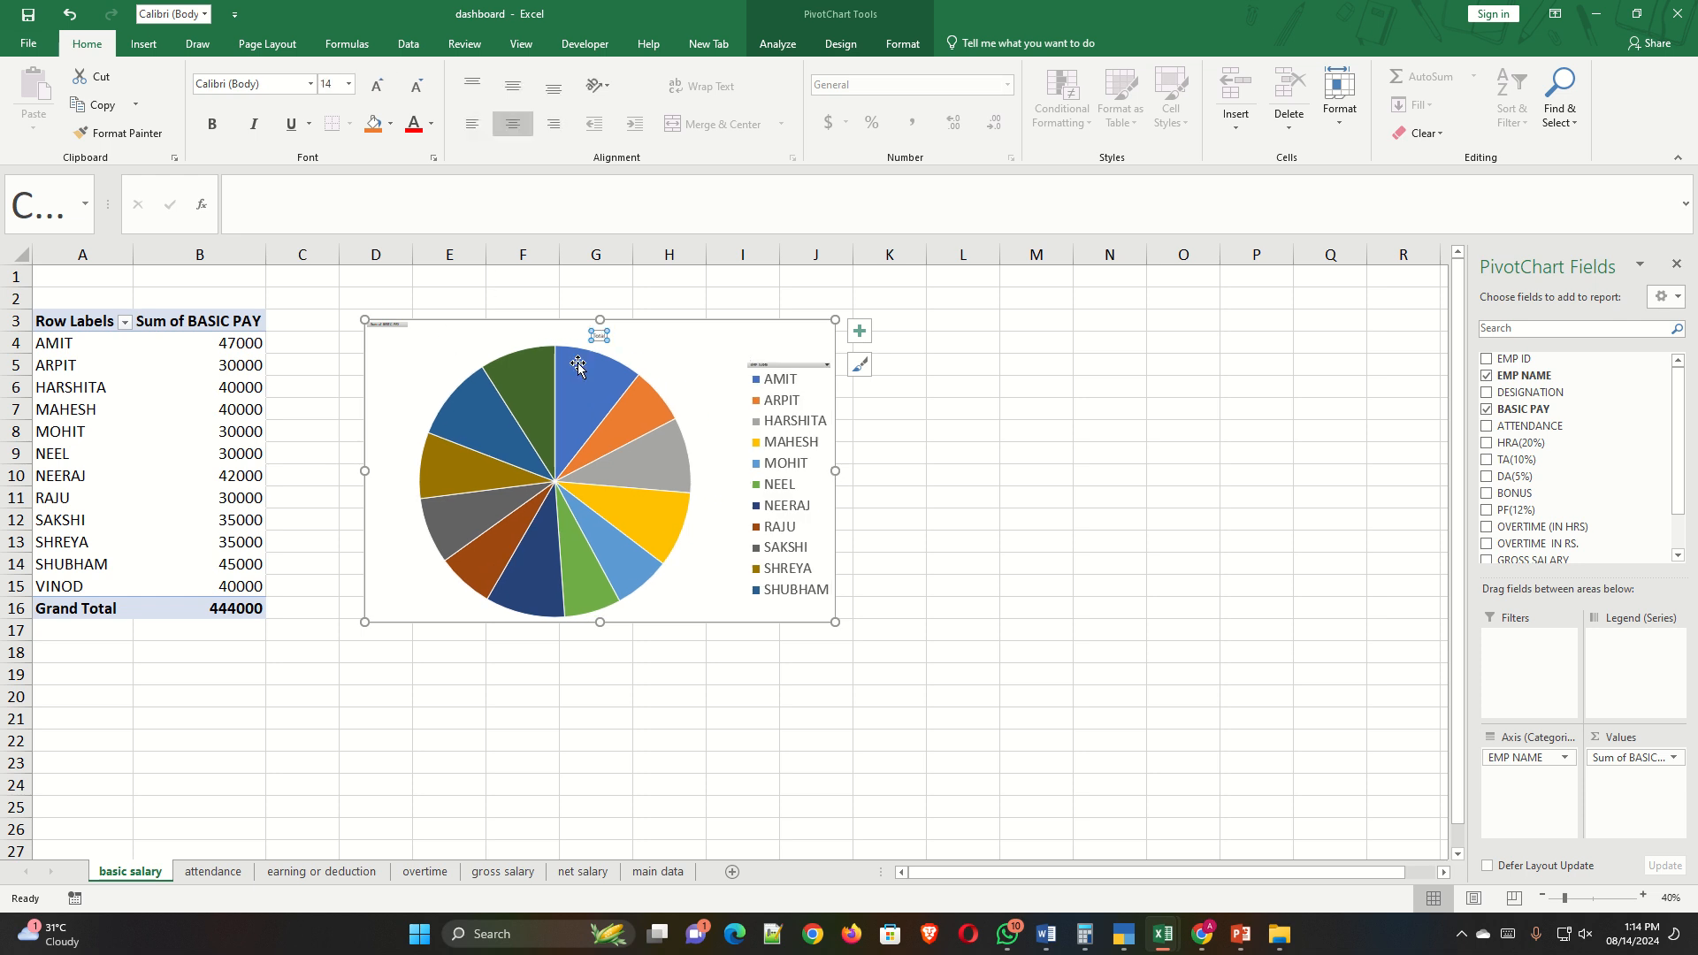
pyautogui.click(384, 87)
pyautogui.click(383, 87)
pyautogui.click(384, 87)
pyautogui.click(384, 88)
pyautogui.click(1079, 512)
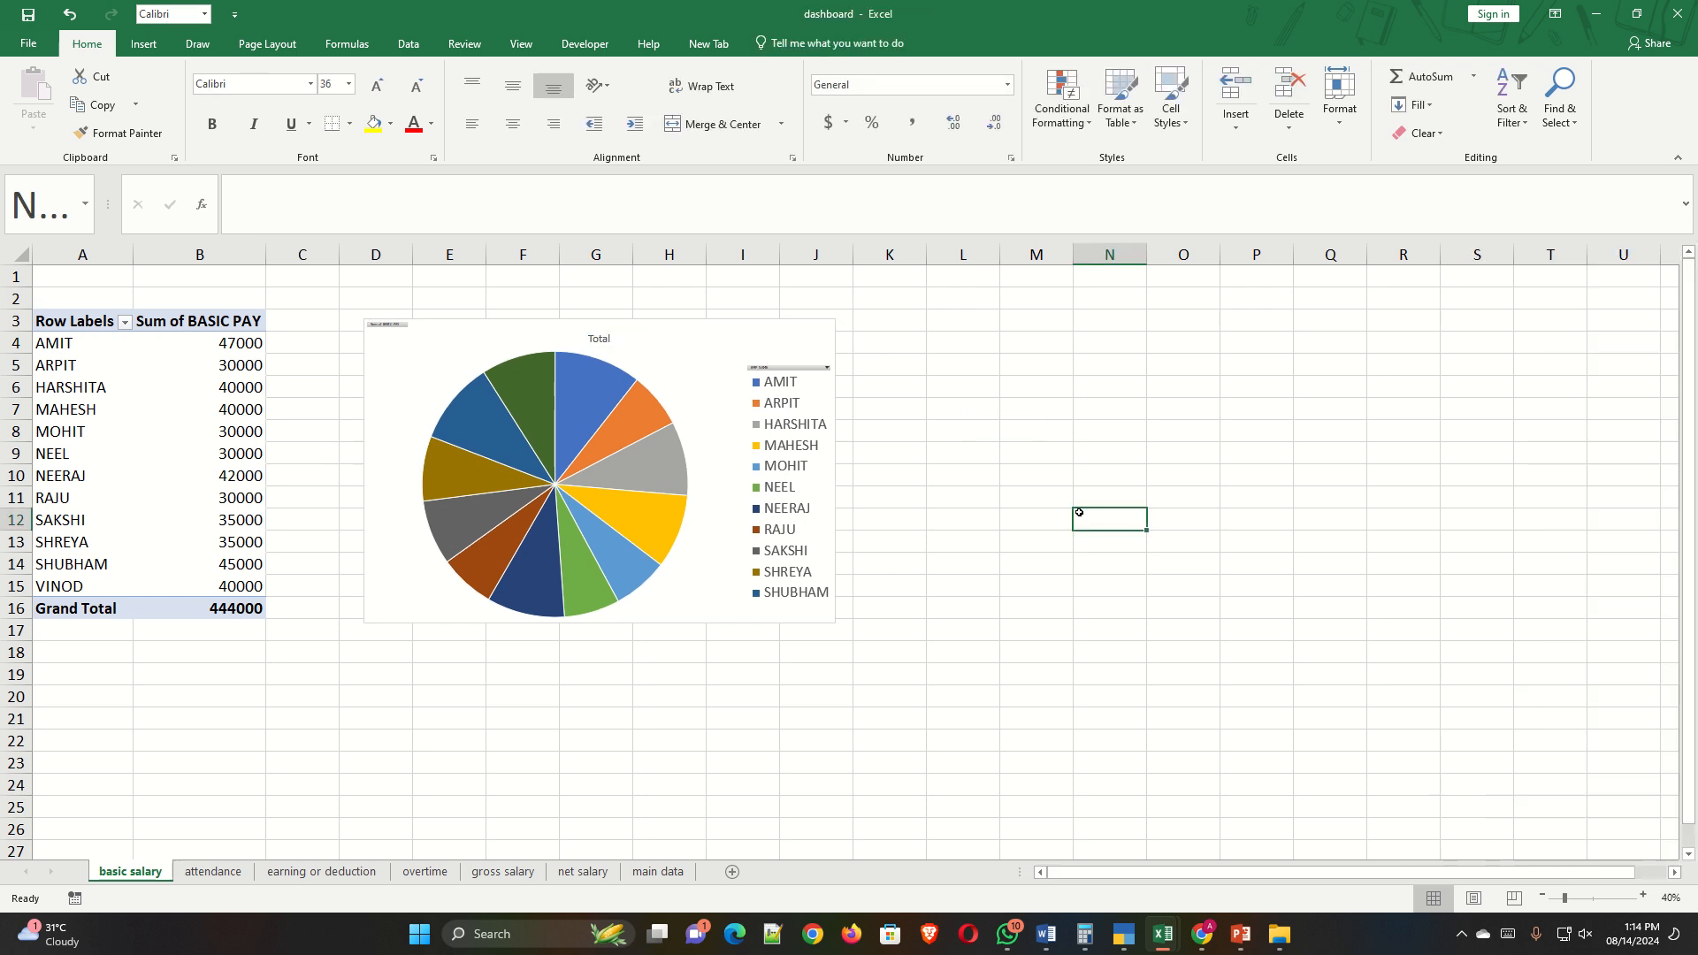
# Insert a bar PivotChart based on A4:B15 of the PivotTable on the attendance sheet.
pyautogui.click(212, 871)
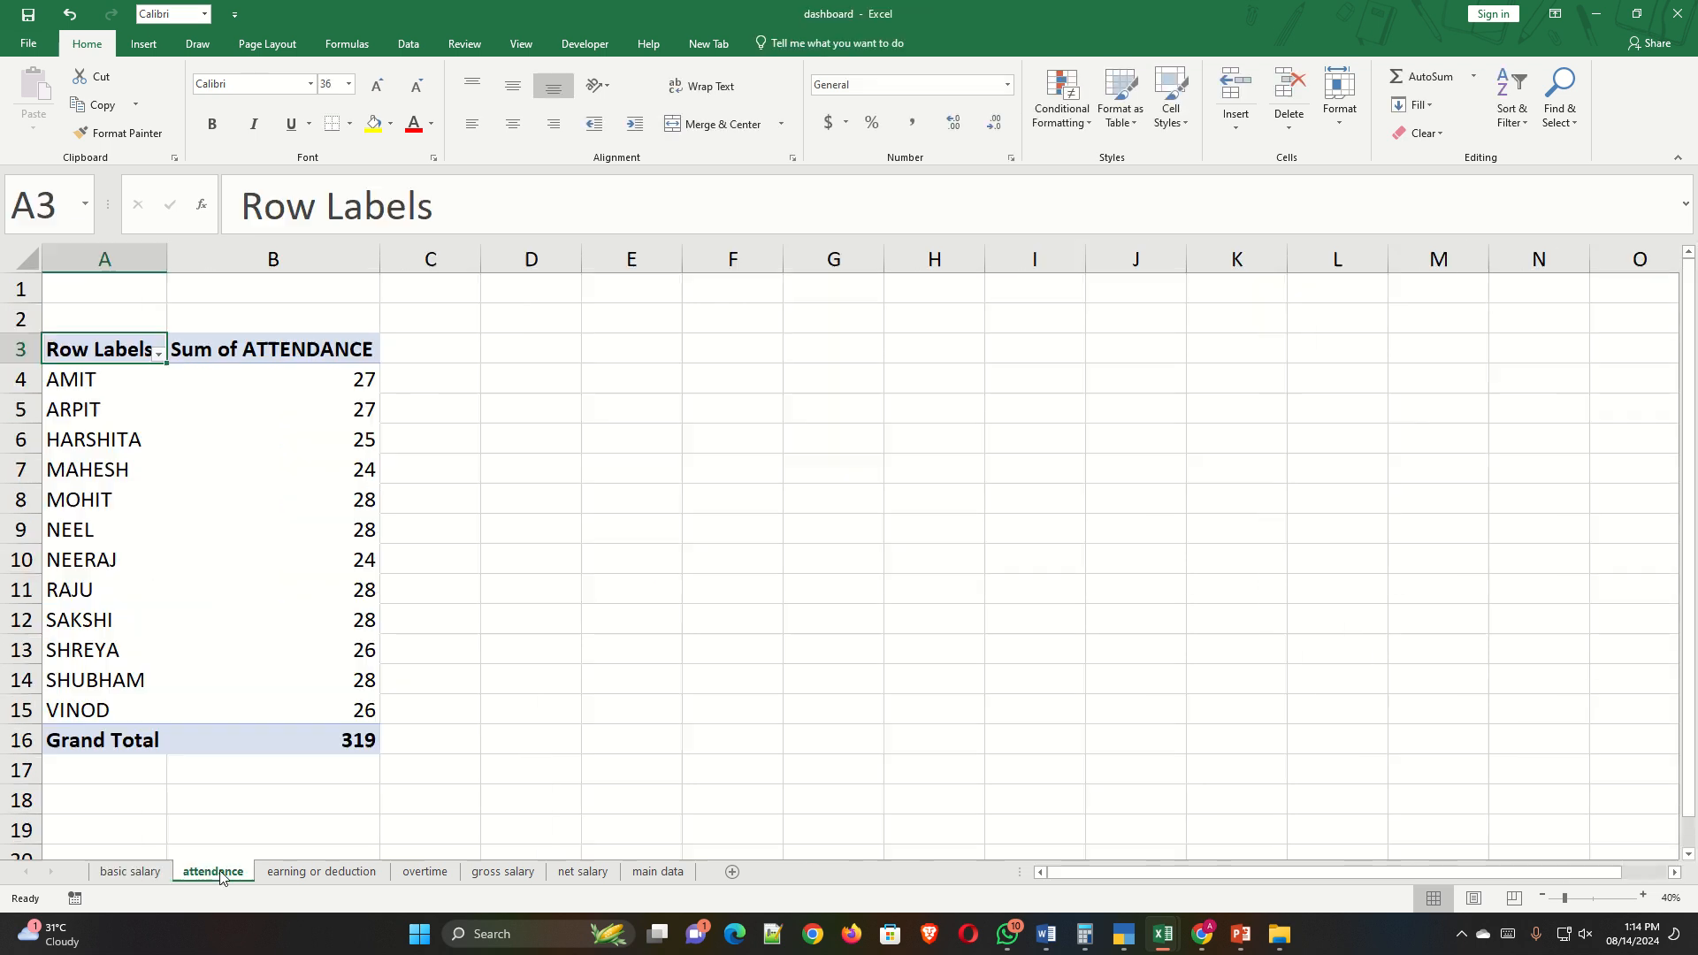
pyautogui.moveTo(110, 389); pyautogui.dragTo(353, 710)
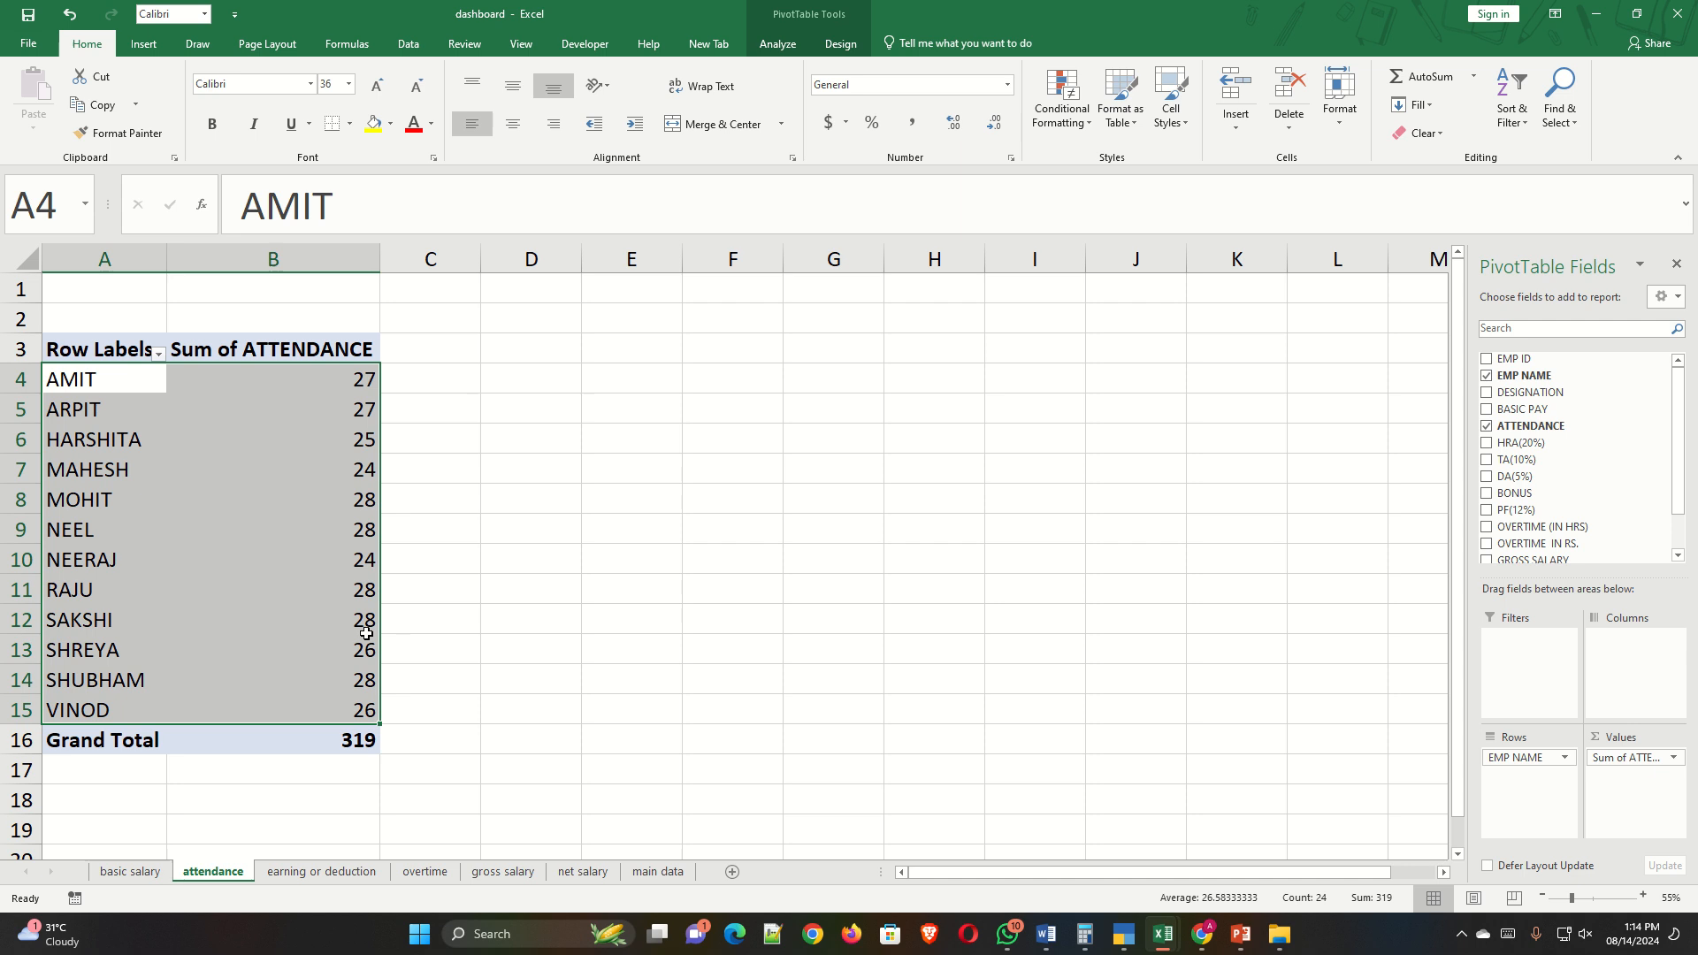
pyautogui.click(145, 49)
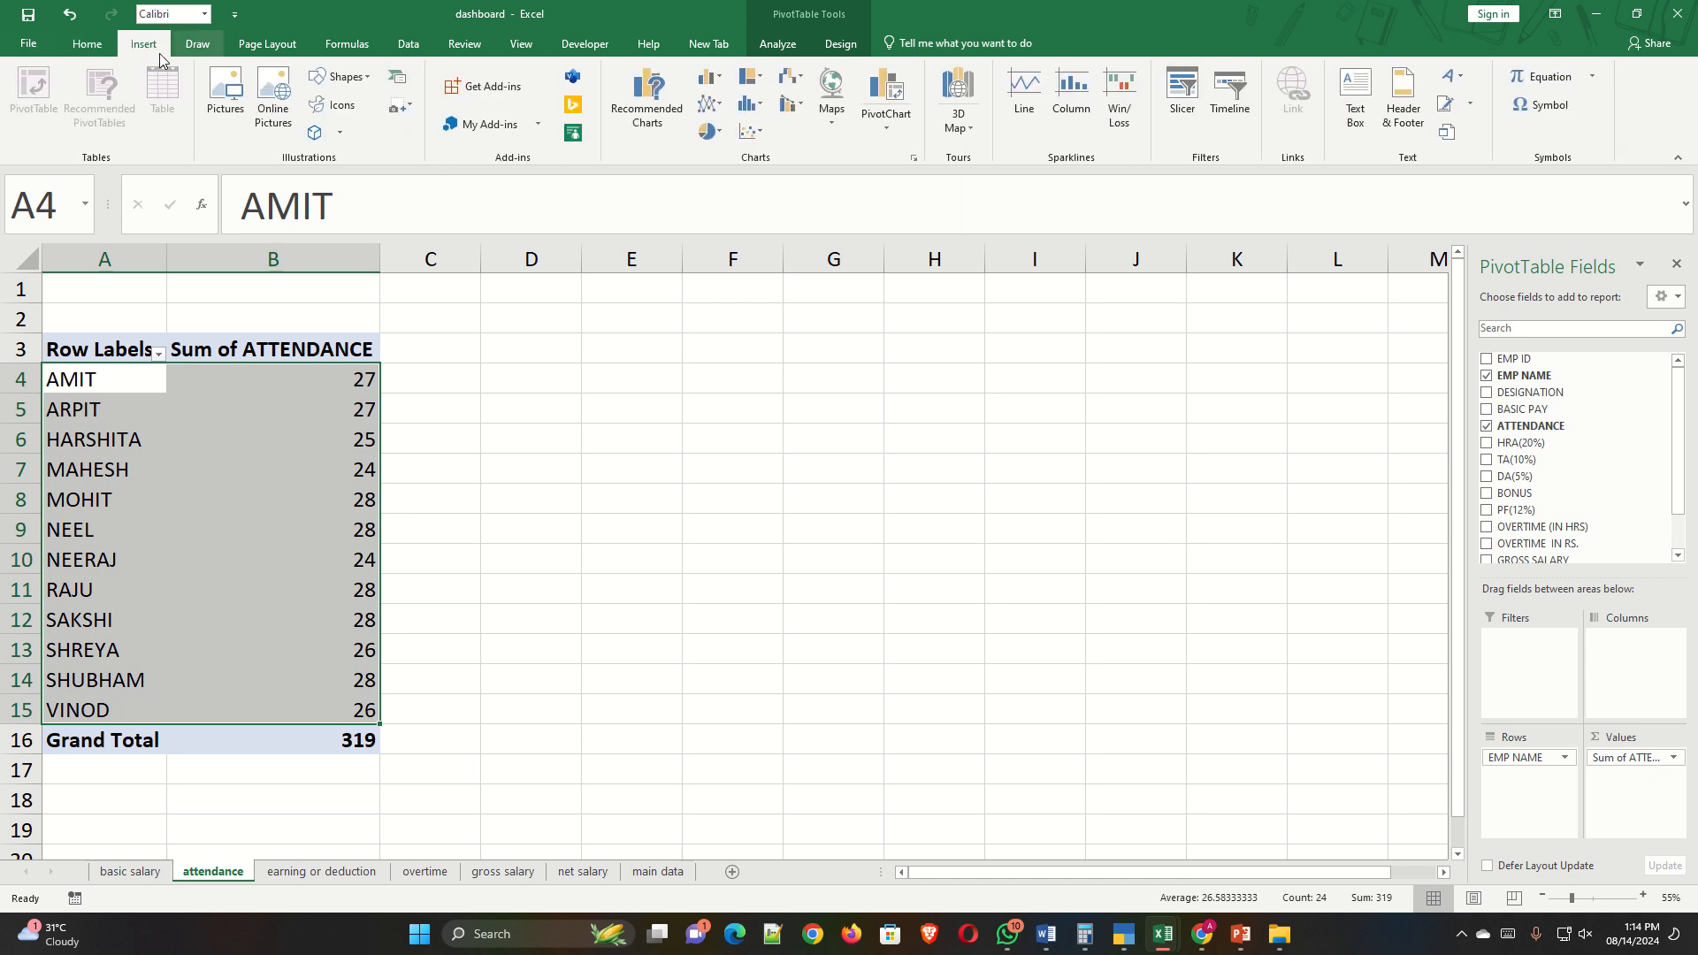
pyautogui.click(899, 134)
pyautogui.click(911, 159)
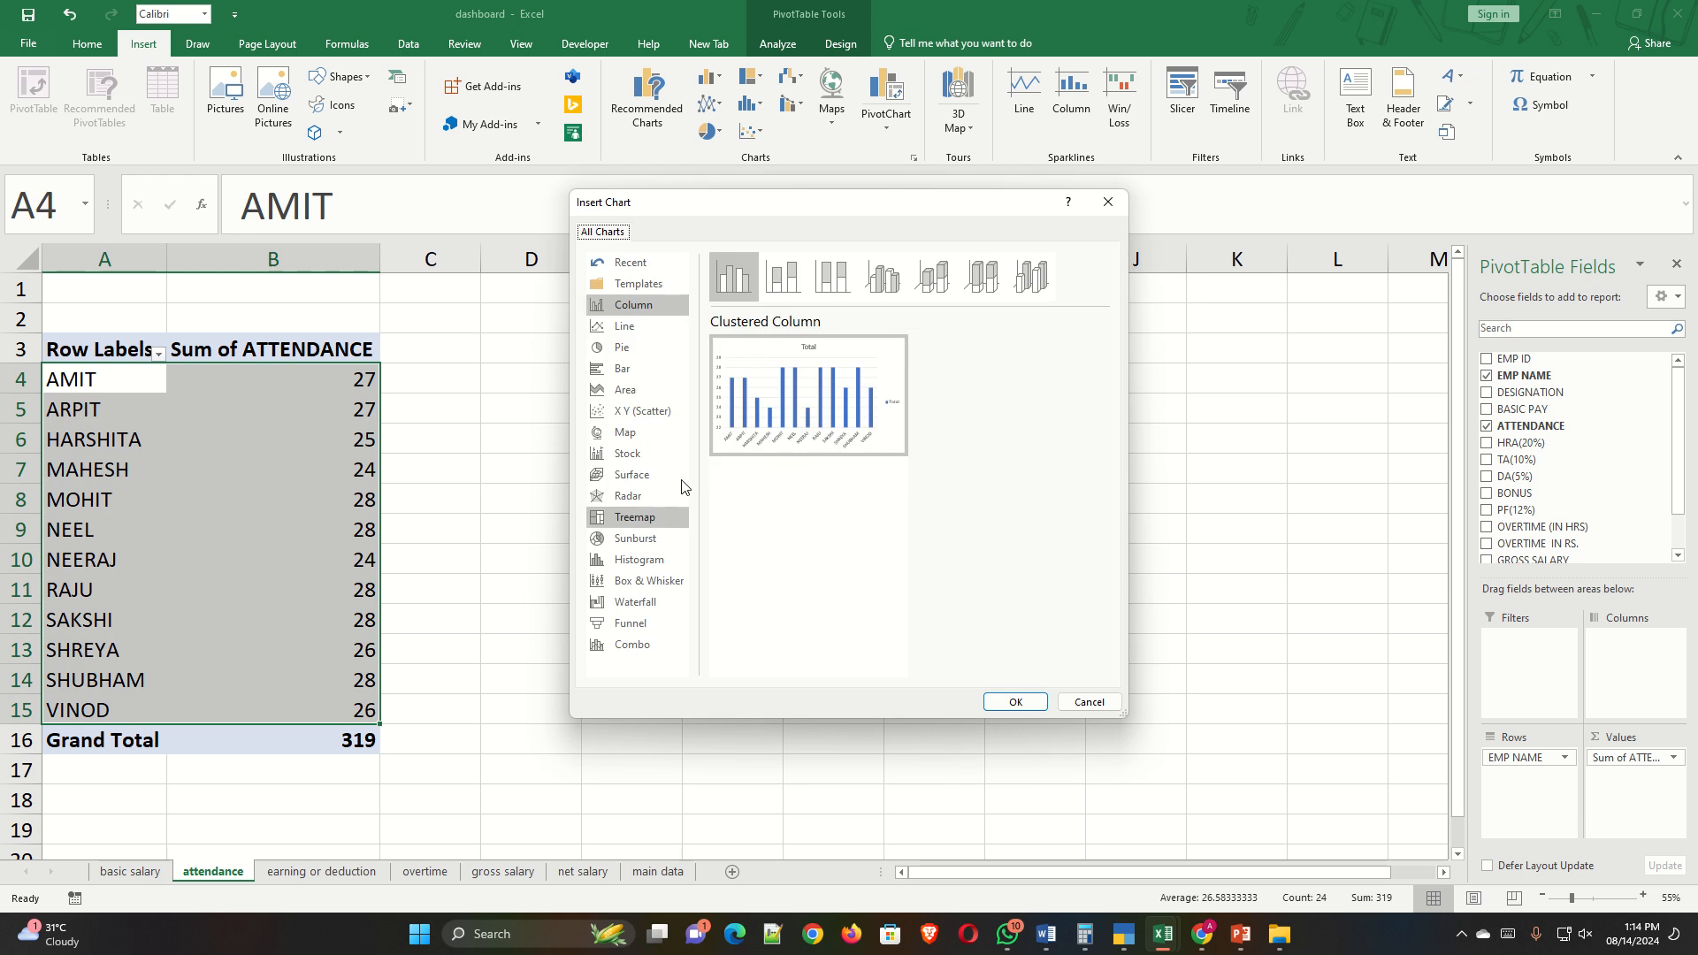
pyautogui.click(643, 369)
pyautogui.click(1008, 699)
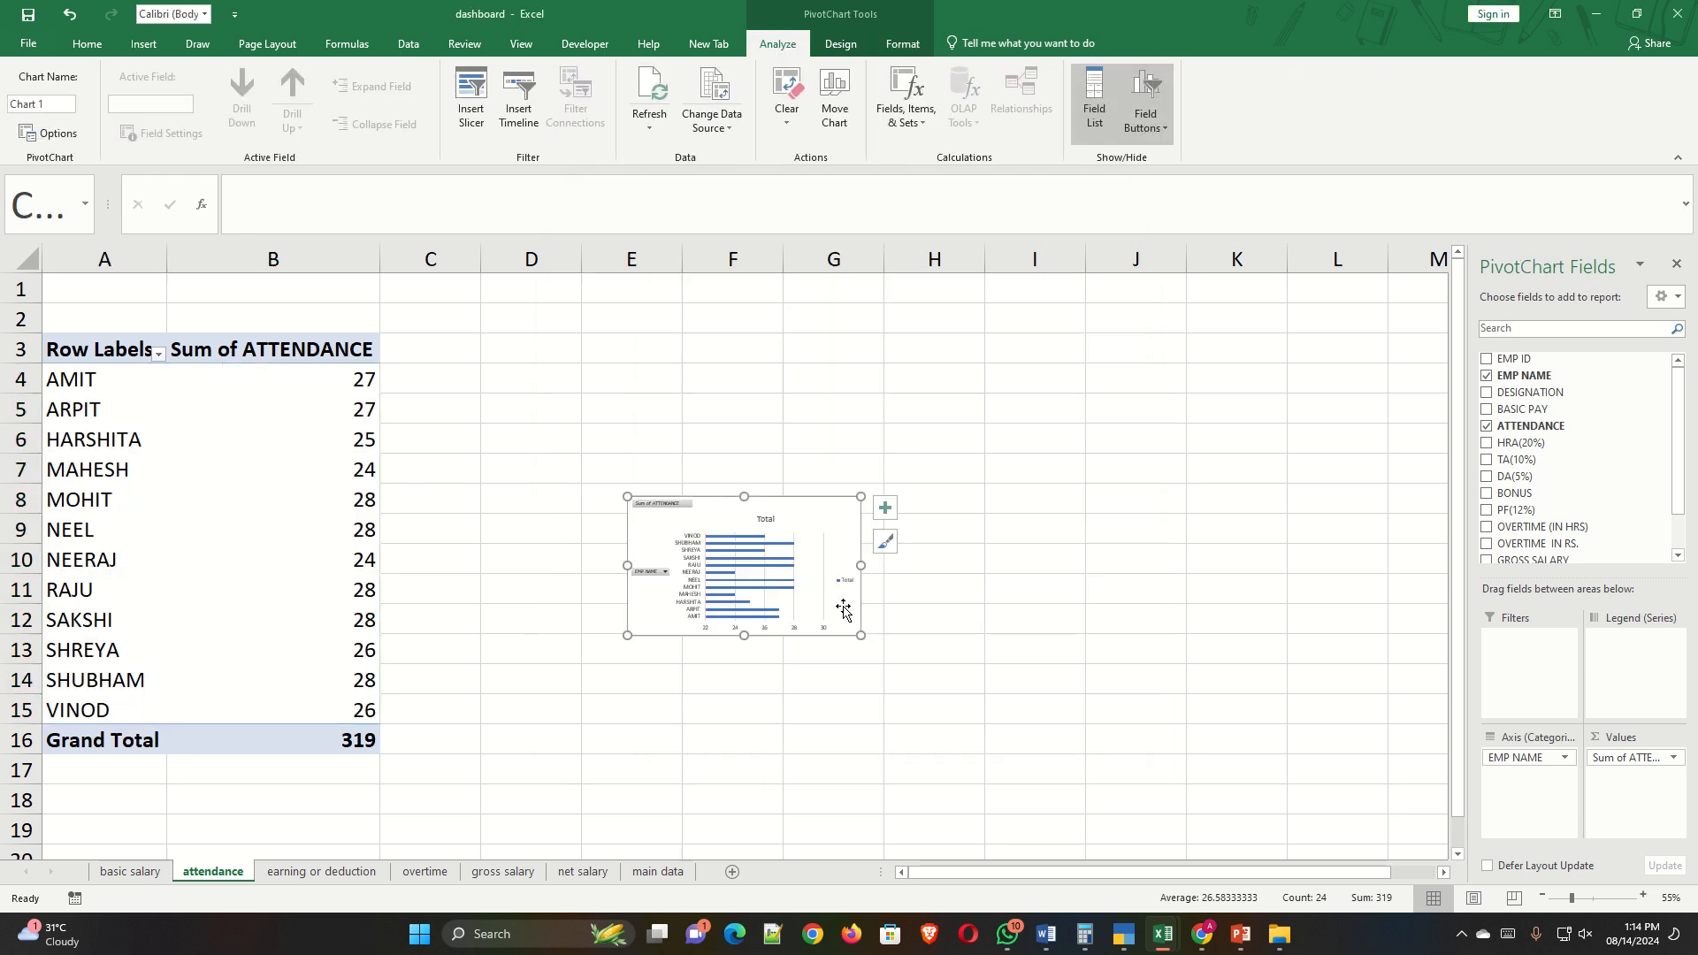
# Enlarge the attendance bar chart and place it beside the PivotTable, covering about columns D to H and rows 3 to 12.
pyautogui.moveTo(860, 635); pyautogui.dragTo(1053, 778)
pyautogui.moveTo(898, 560); pyautogui.dragTo(763, 400)
# Increase the font size of the employee names on the bar chart's vertical axis to 20.
pyautogui.click(558, 404)
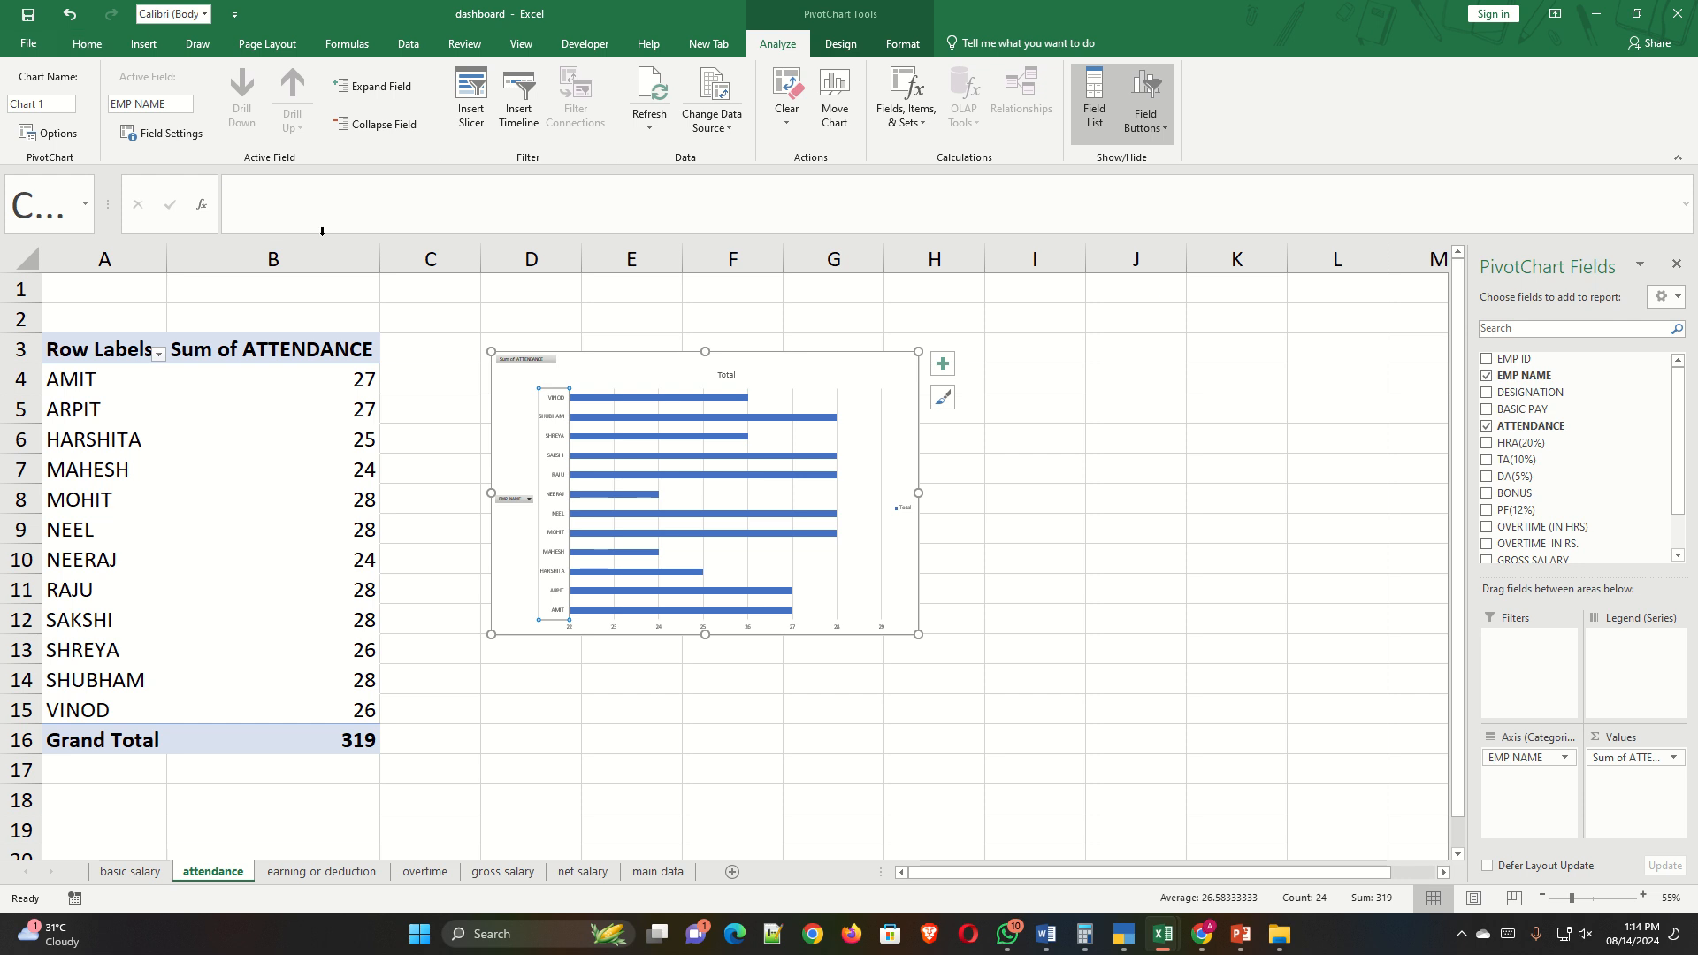
pyautogui.click(104, 51)
pyautogui.click(377, 89)
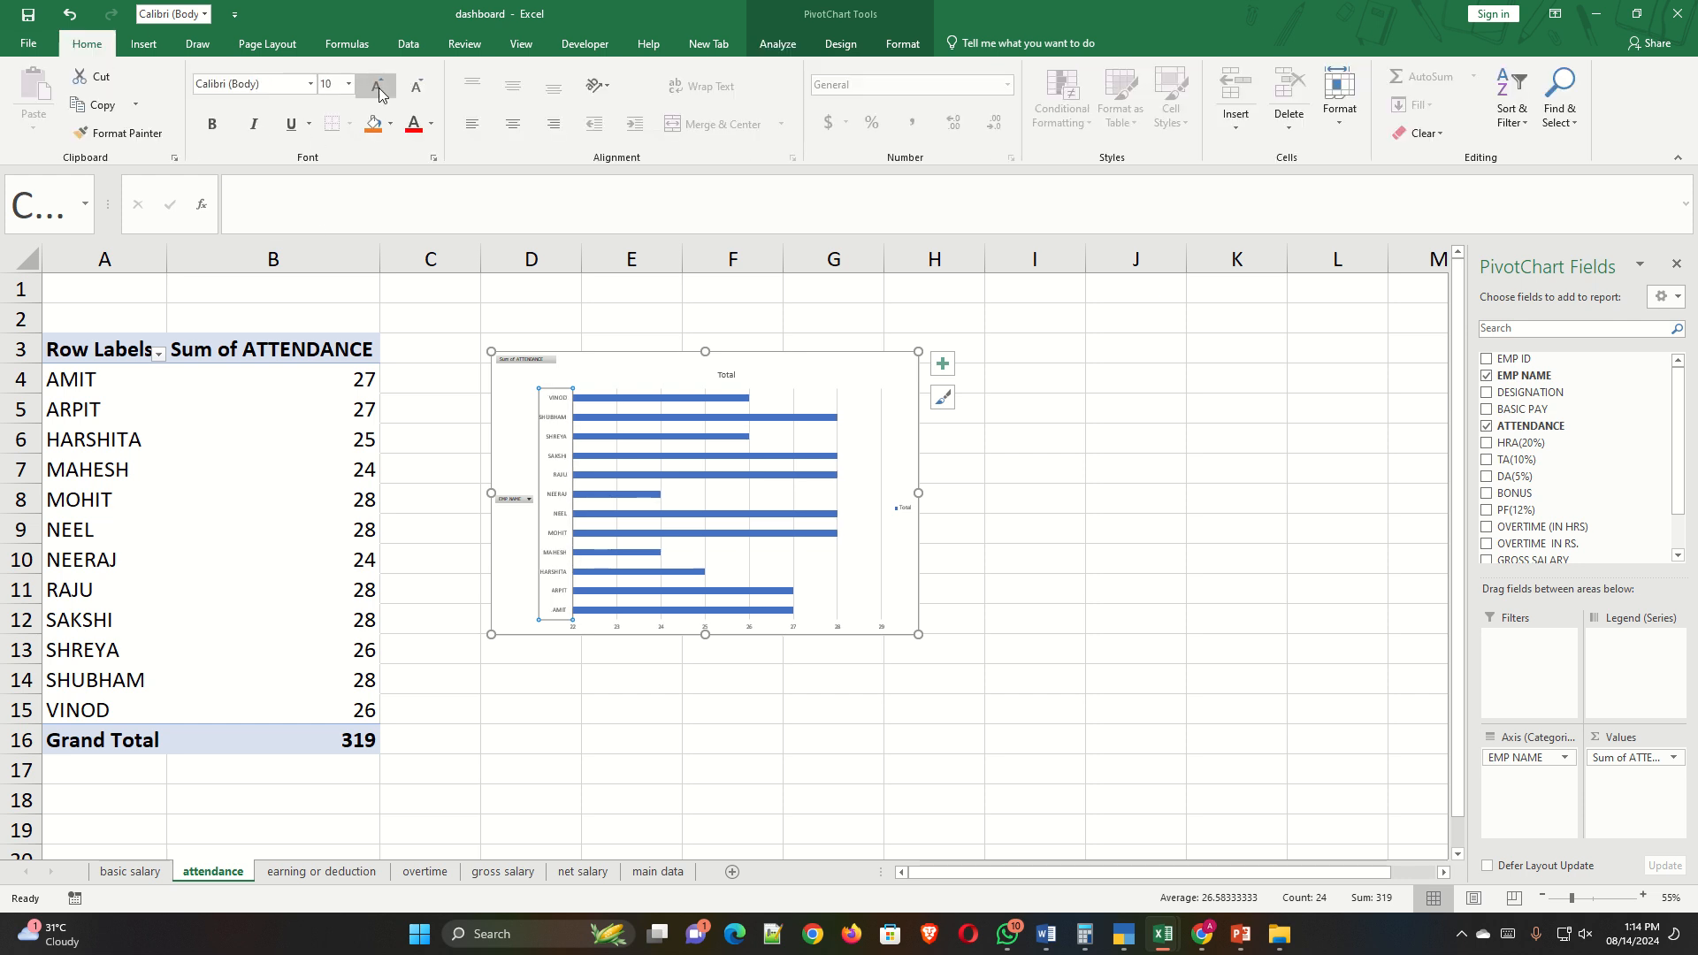
pyautogui.click(377, 88)
pyautogui.click(377, 89)
pyautogui.click(377, 89)
pyautogui.click(377, 88)
pyautogui.click(377, 88)
pyautogui.click(378, 88)
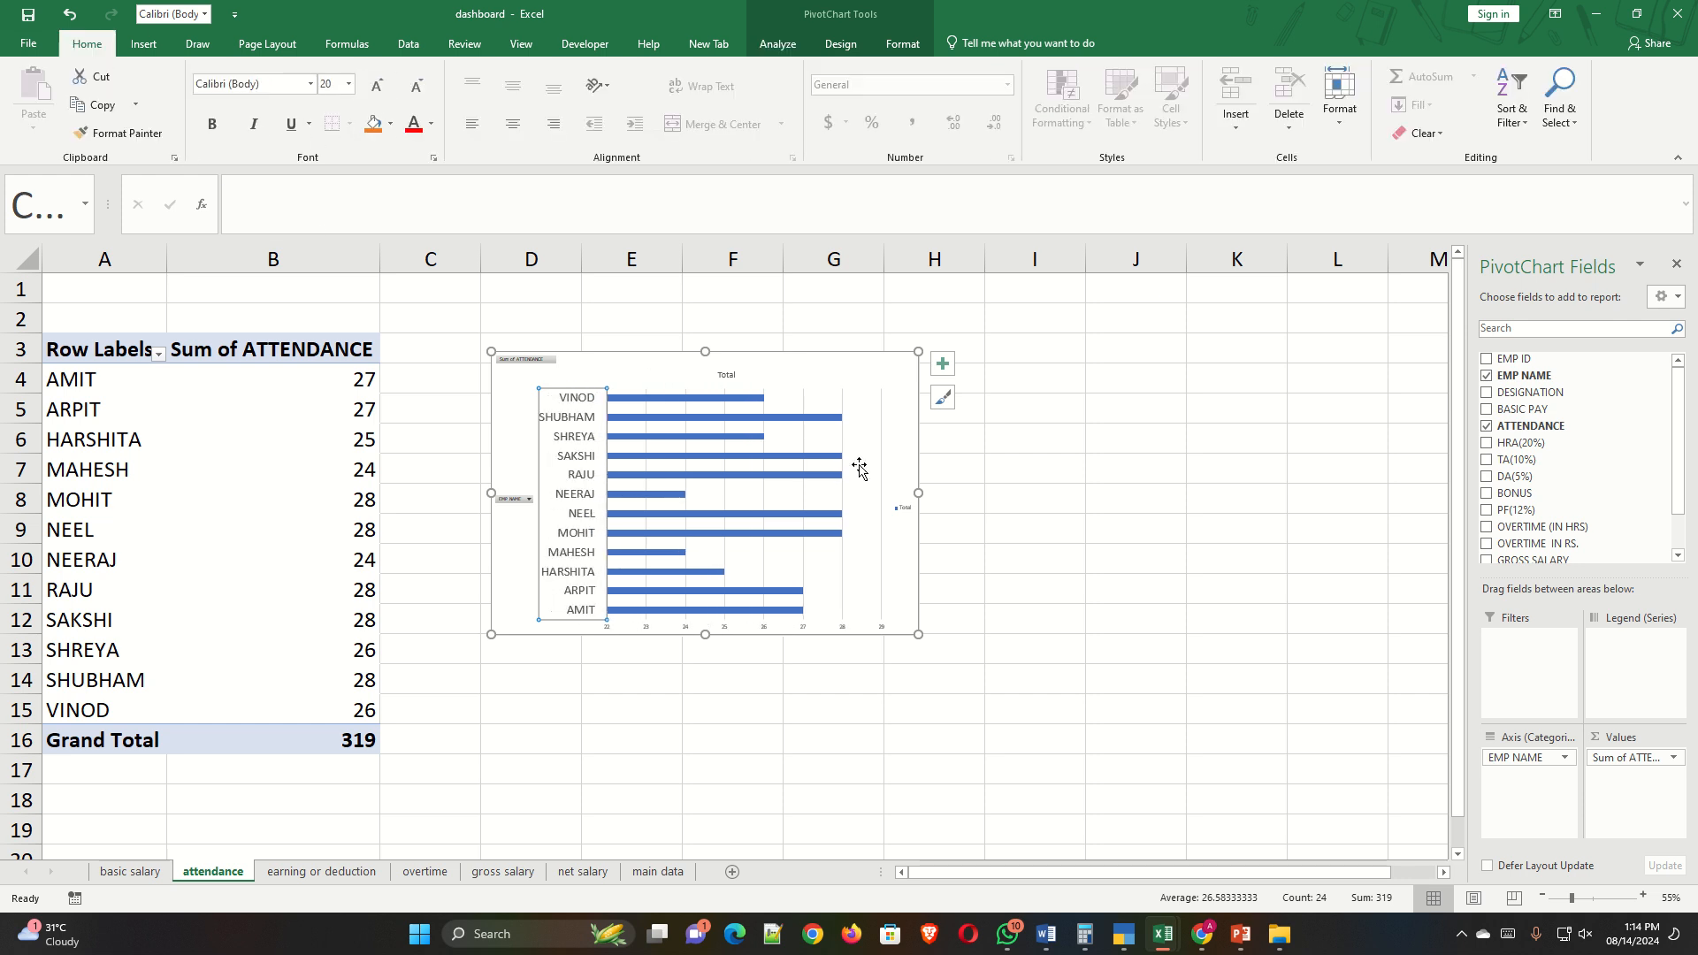
# Increase the attendance chart title's font size to 24.
pyautogui.click(727, 378)
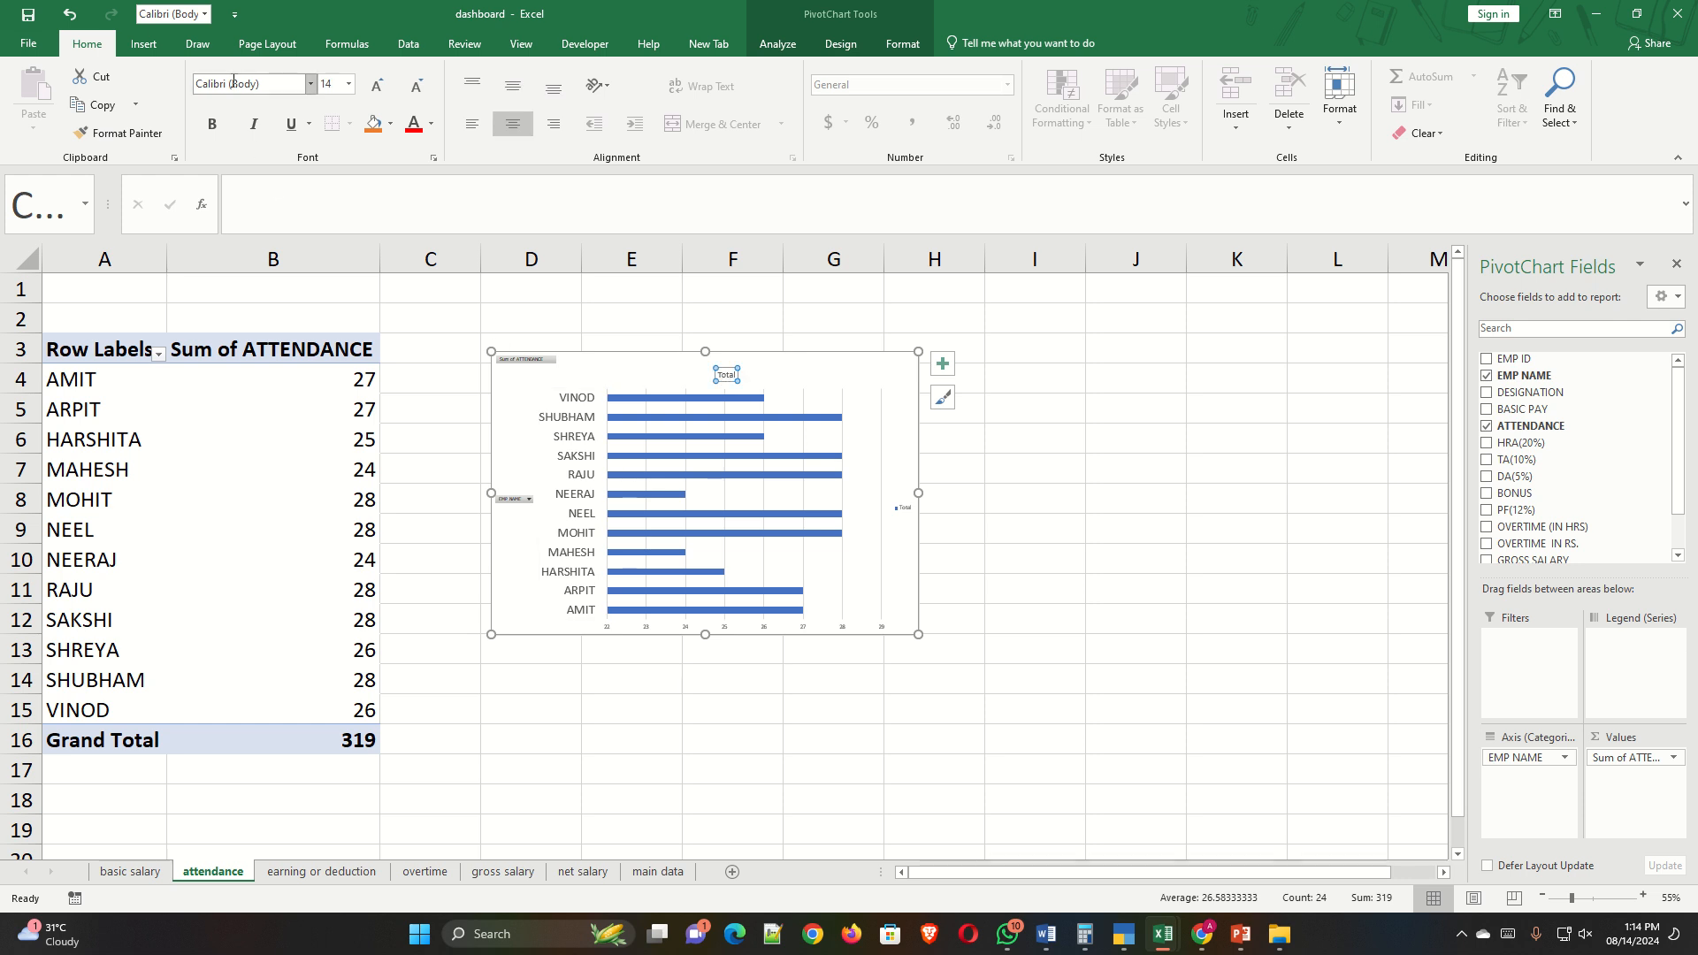
pyautogui.click(376, 88)
pyautogui.click(376, 89)
pyautogui.click(376, 88)
pyautogui.click(376, 89)
pyautogui.click(376, 88)
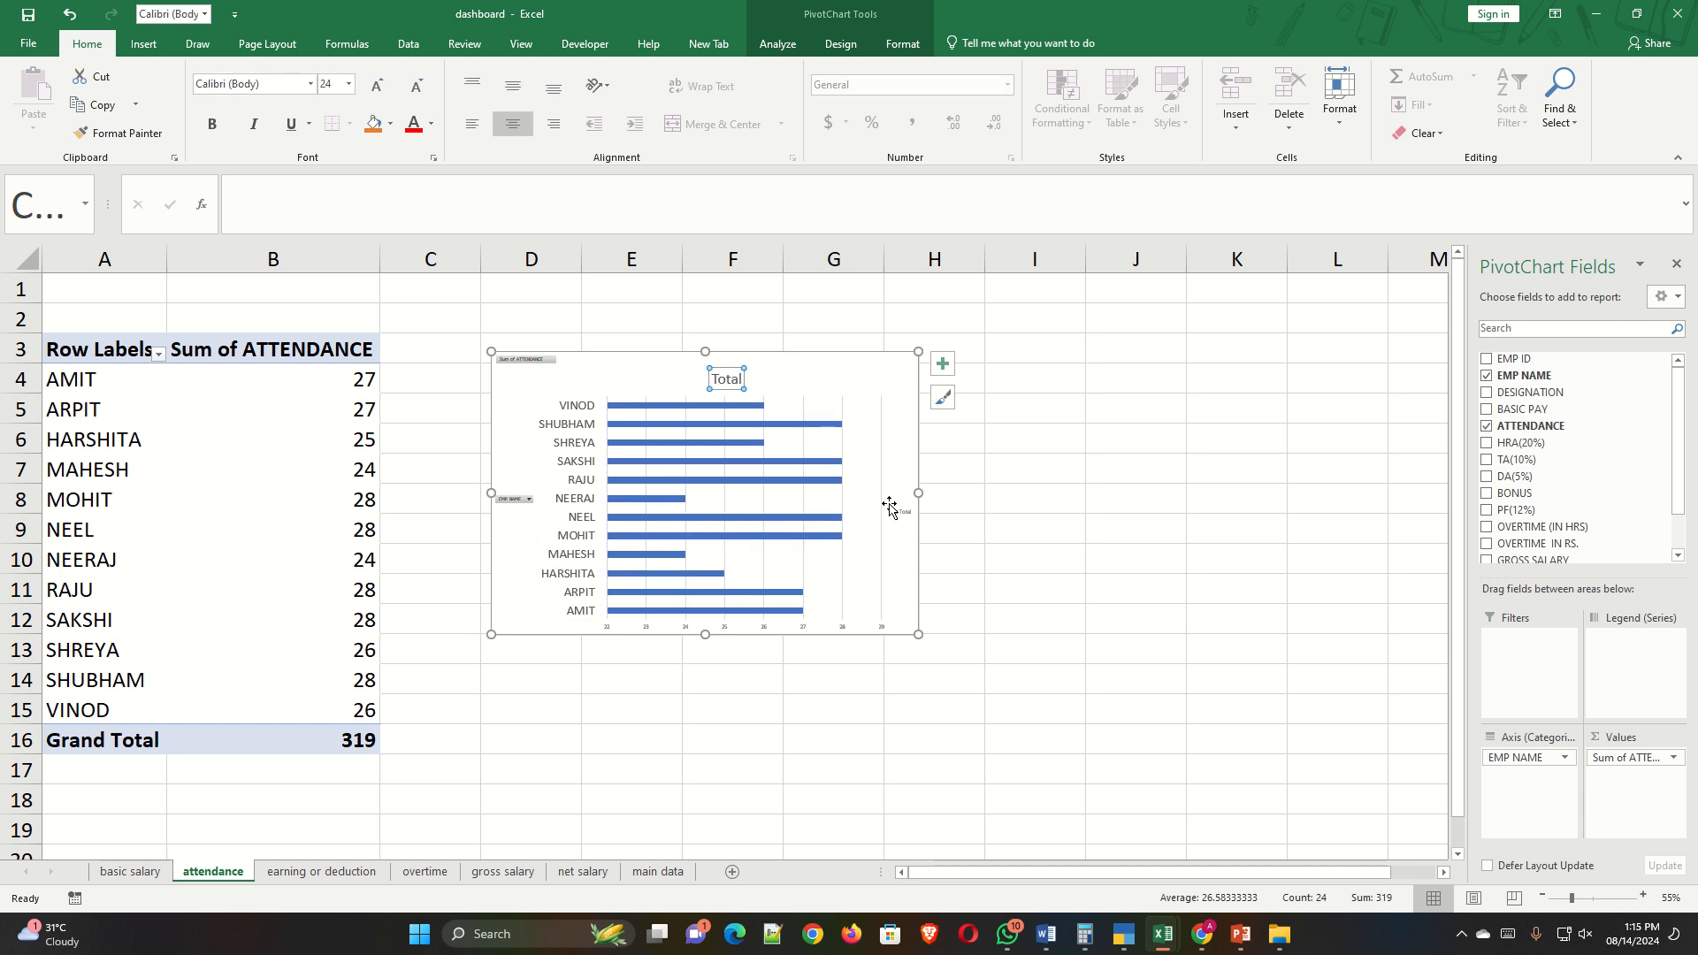
# Increase the font size of the attendance bar chart's legend to 18.
pyautogui.click(902, 512)
pyautogui.click(379, 94)
pyautogui.click(378, 94)
pyautogui.click(379, 94)
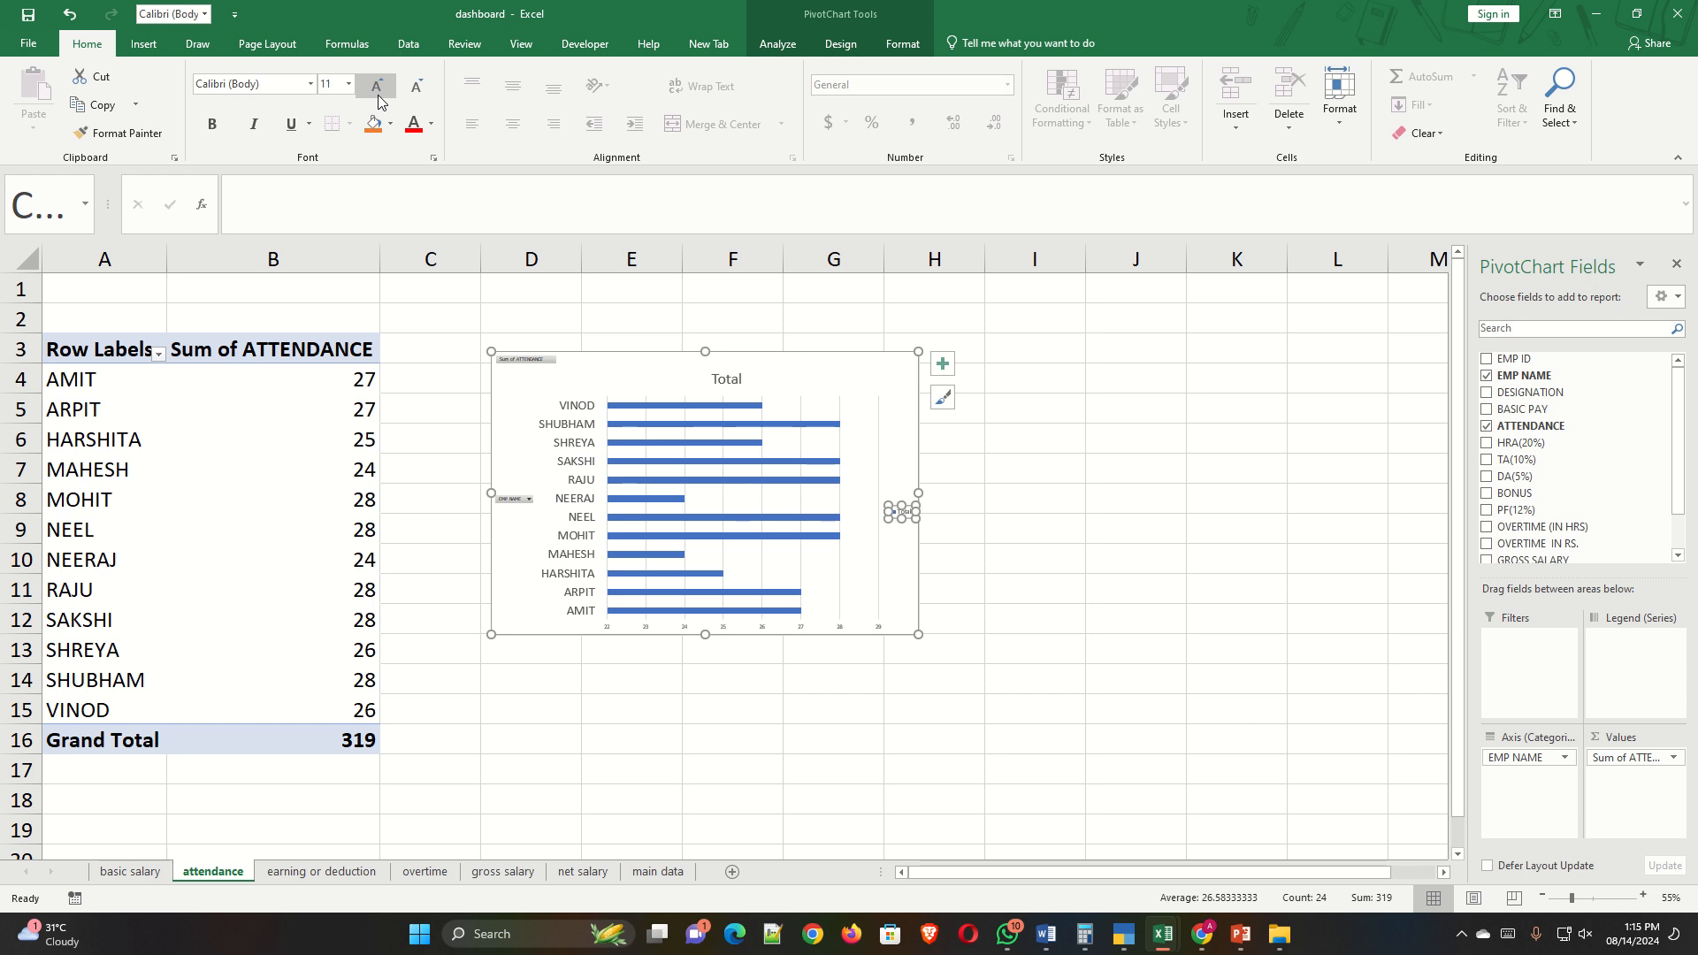
pyautogui.click(378, 94)
pyautogui.click(379, 94)
pyautogui.click(378, 94)
pyautogui.click(379, 94)
pyautogui.click(379, 94)
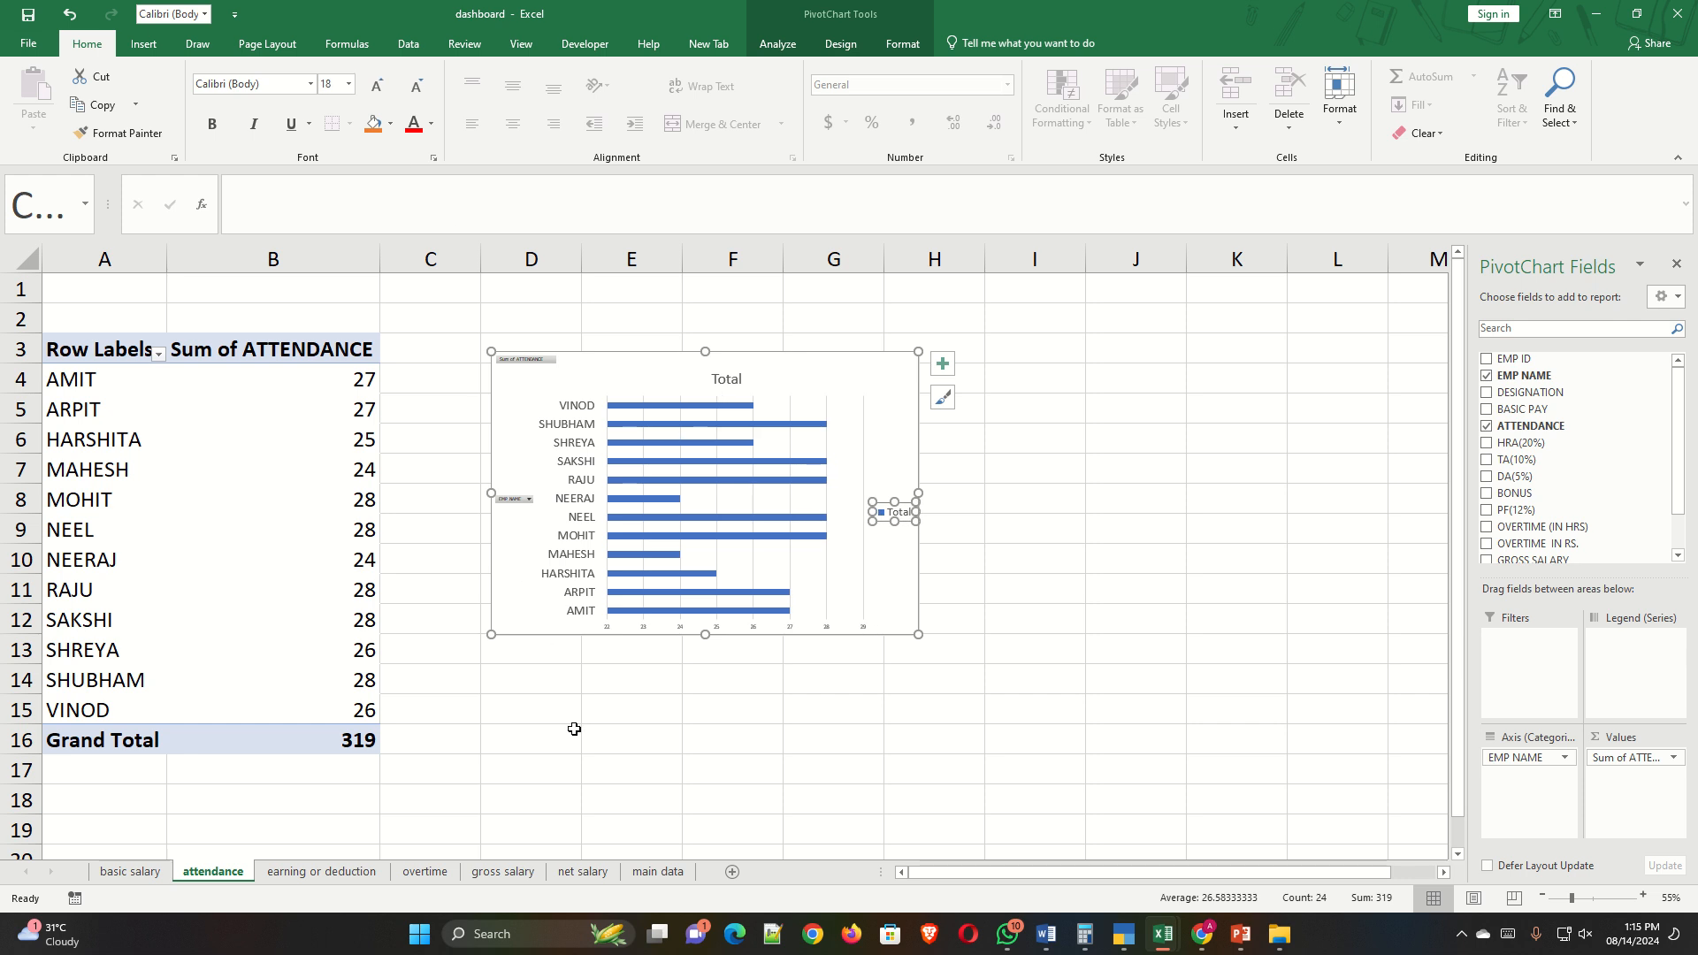
# Insert a clustered column PivotChart based on A4:F15 of the PivotTable on the earning or deduction sheet.
pyautogui.click(336, 876)
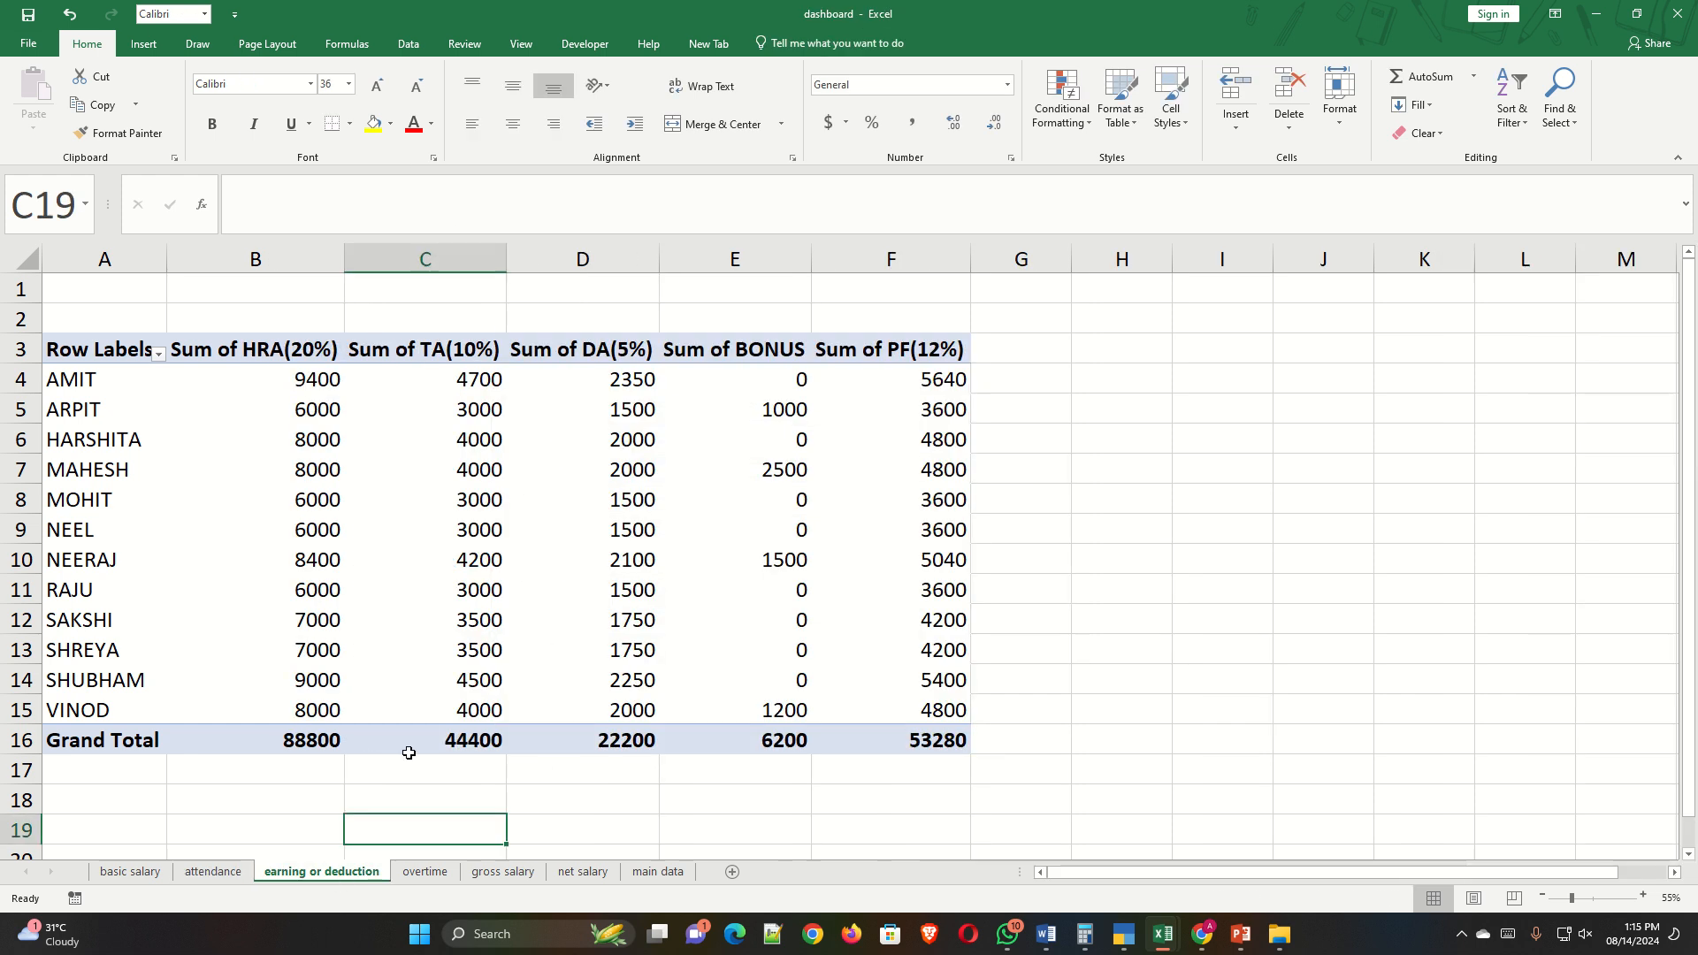
pyautogui.moveTo(70, 376); pyautogui.dragTo(791, 718)
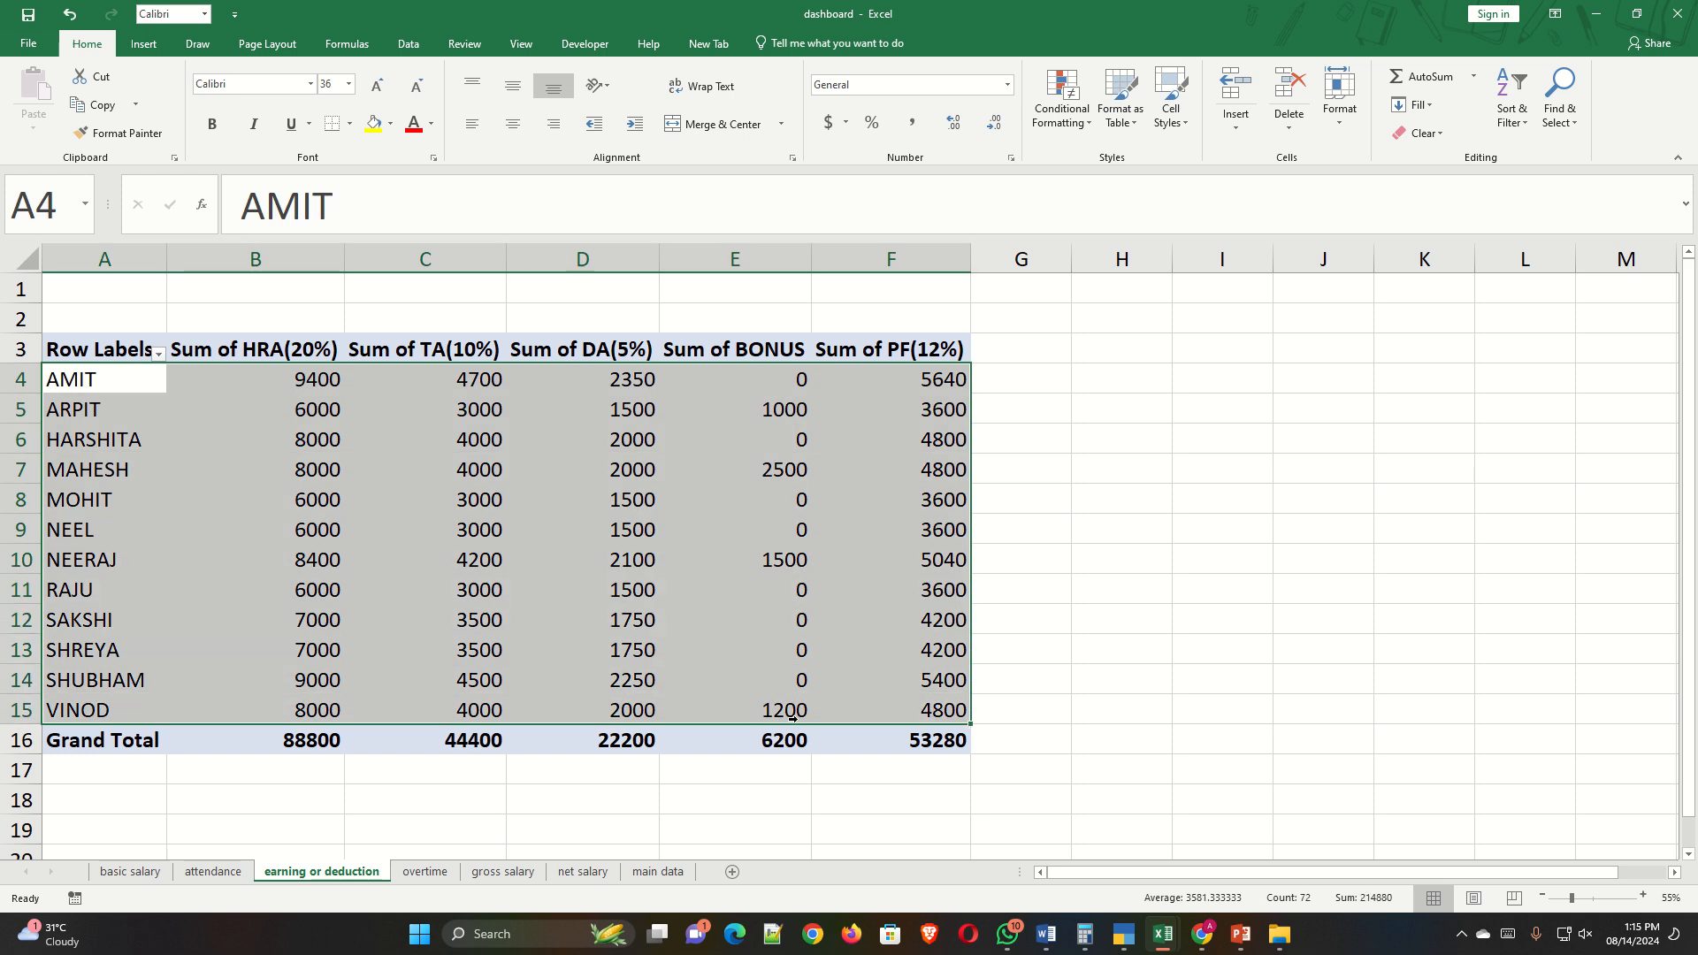
pyautogui.click(158, 50)
pyautogui.click(904, 126)
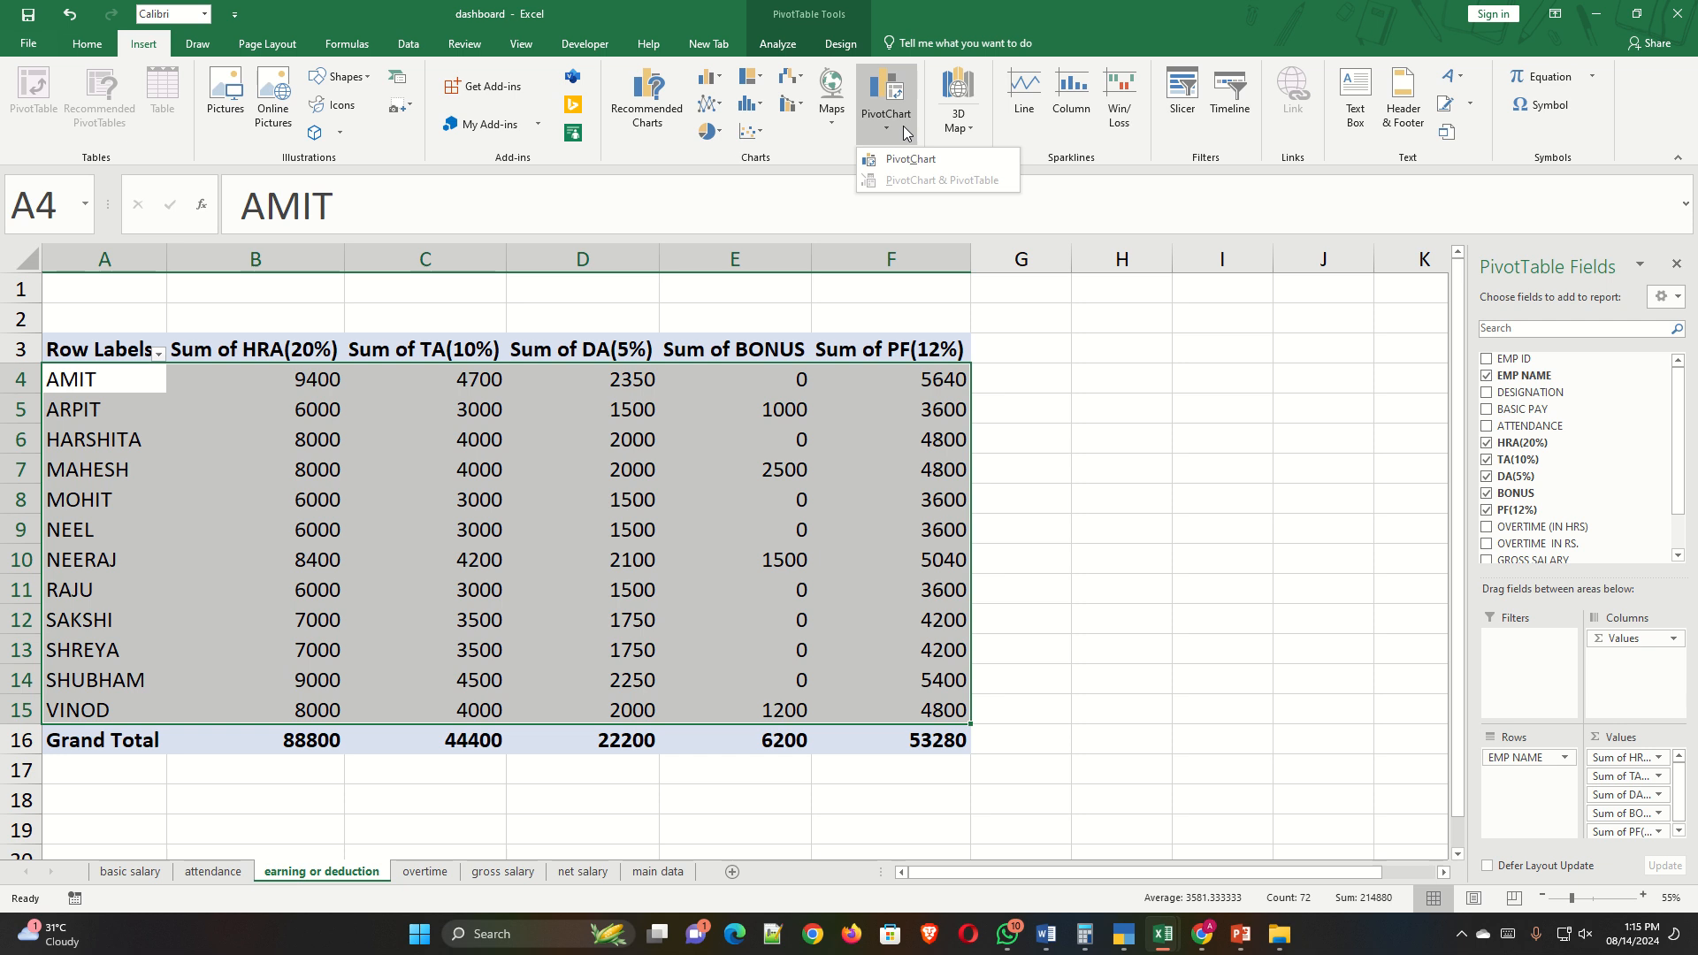
pyautogui.click(911, 160)
pyautogui.moveTo(802, 418)
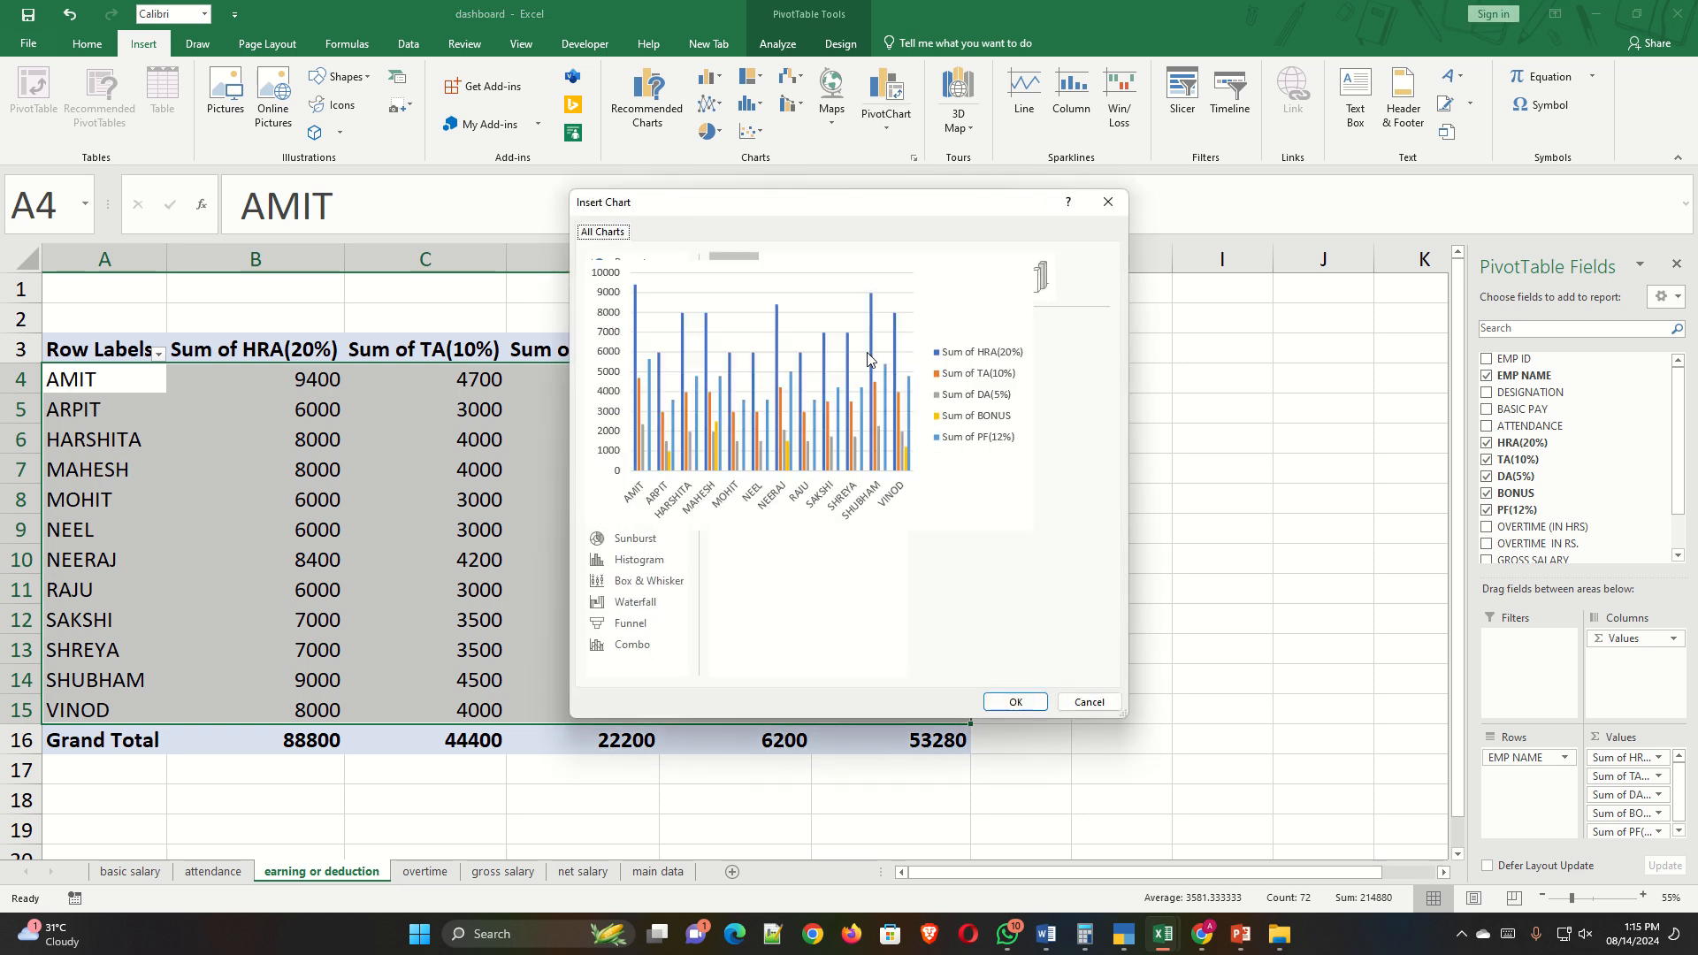
pyautogui.click(1008, 698)
# Place the earning or deduction chart below the PivotTable and enlarge it to cover about columns B to J and rows 18 to 30.
pyautogui.moveTo(840, 630); pyautogui.dragTo(1237, 557)
pyautogui.scroll(-3, 1168, 571)
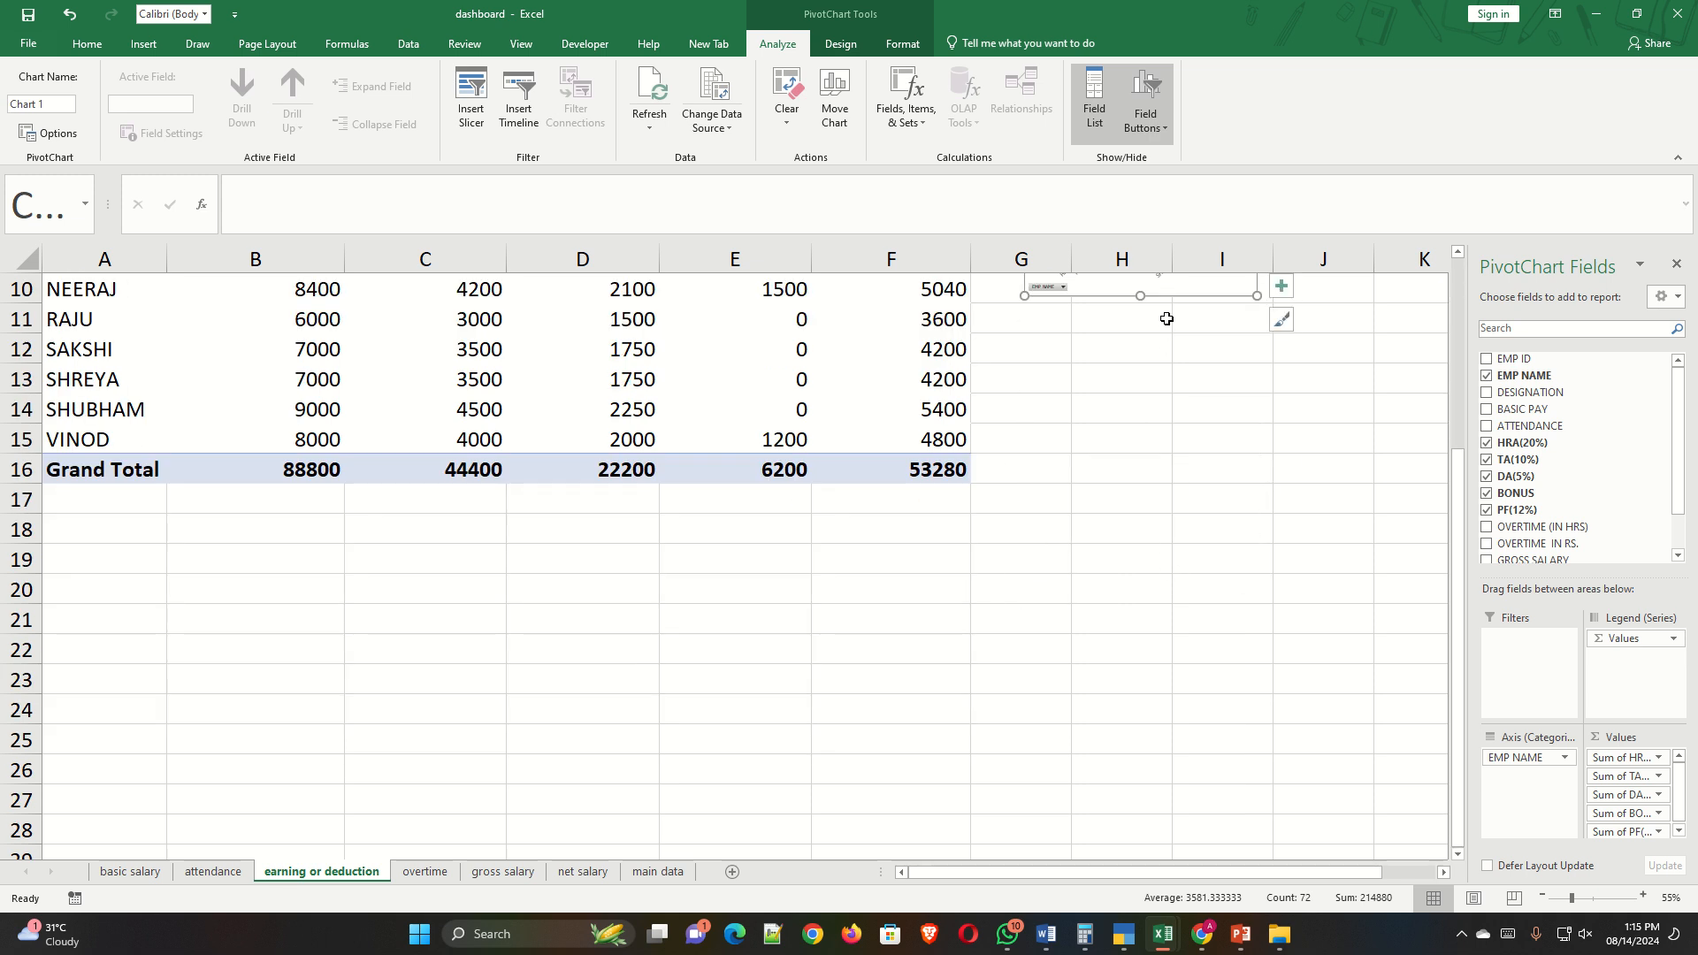
pyautogui.moveTo(1188, 291); pyautogui.dragTo(1303, 638)
pyautogui.scroll(1, 864, 693)
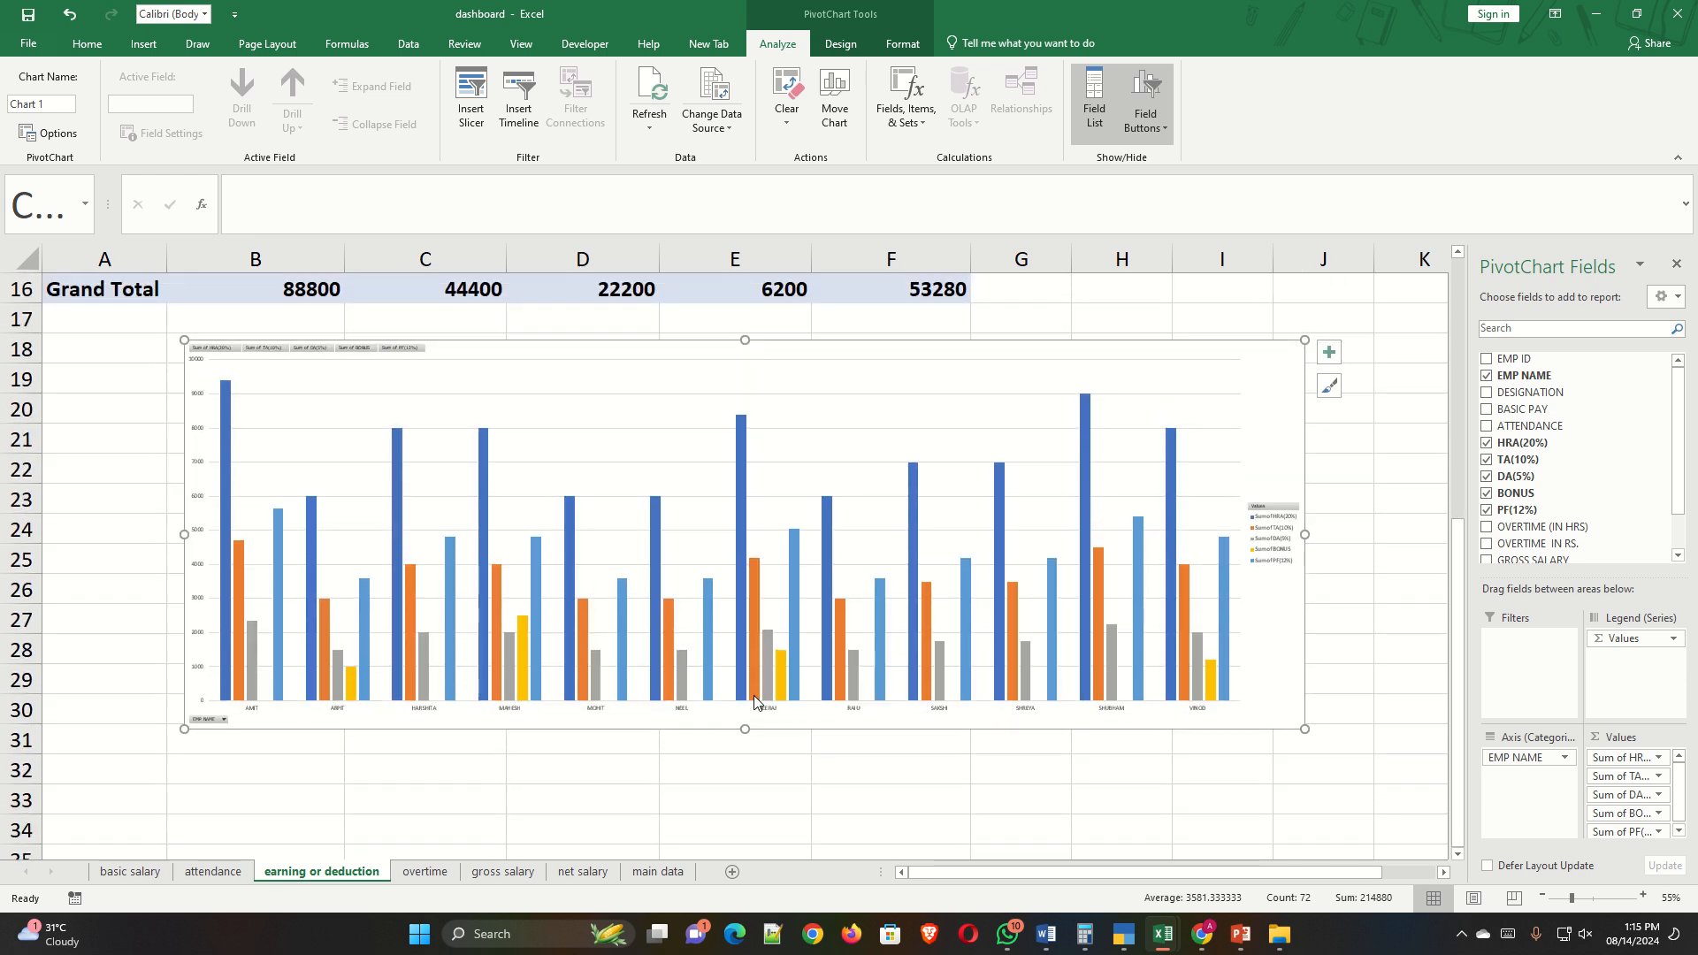
# Increase the font size of the employee names on the earning or deduction chart's horizontal axis.
pyautogui.click(764, 712)
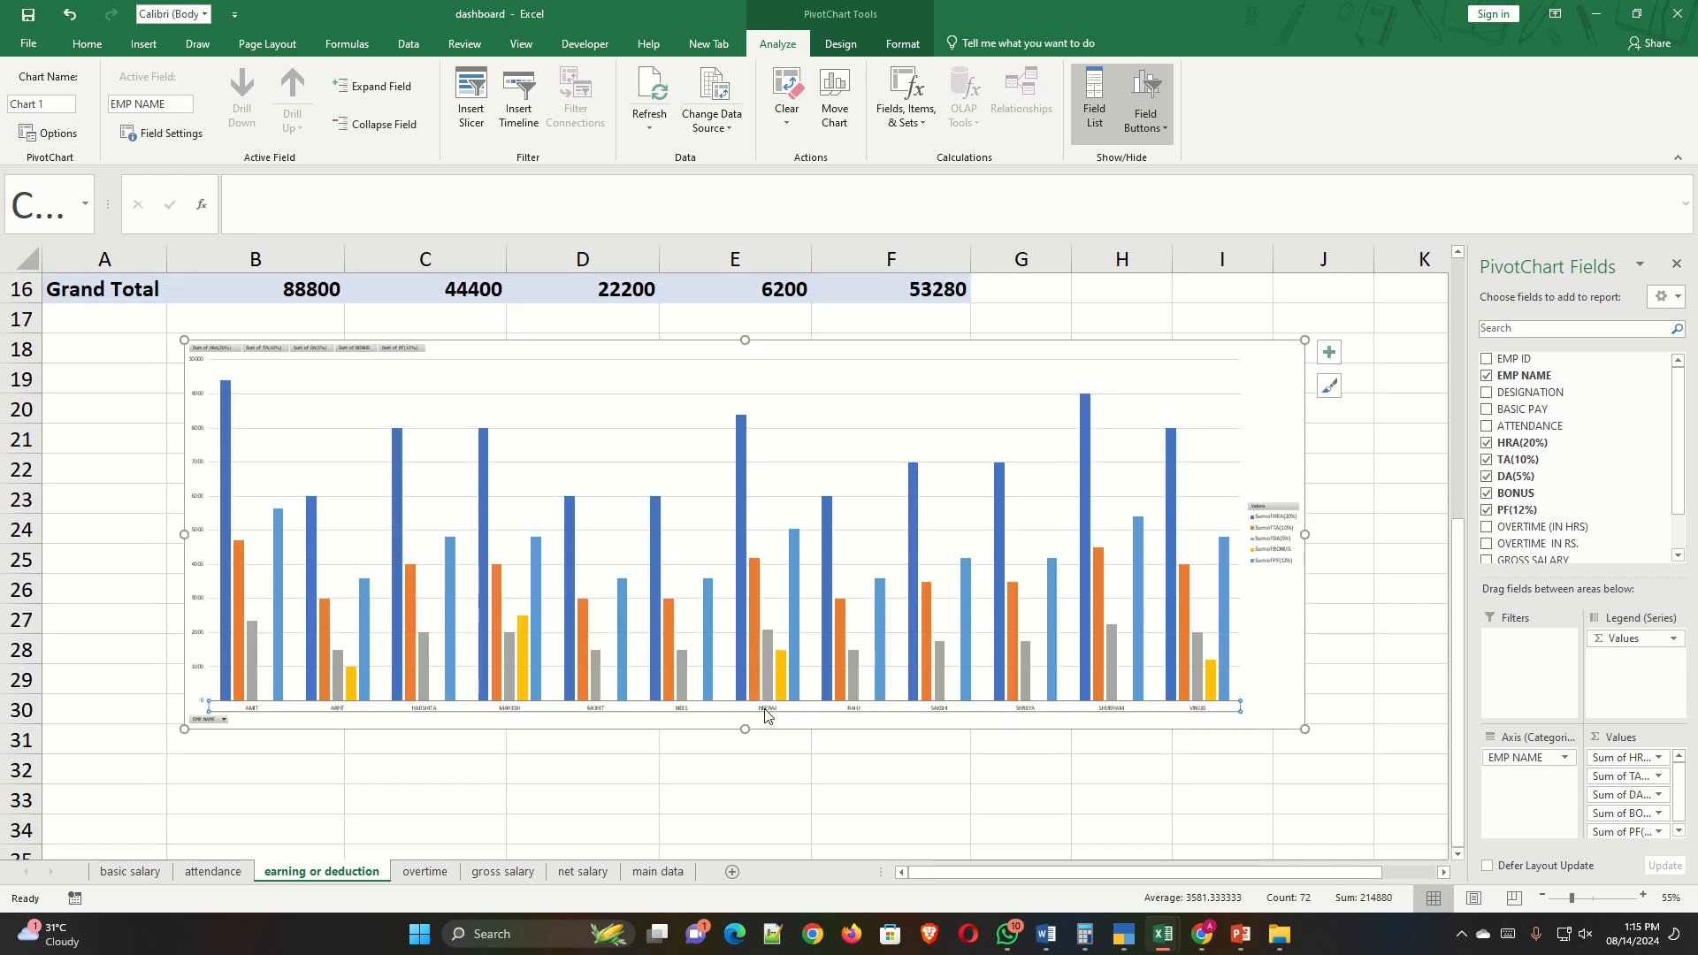
pyautogui.click(87, 43)
pyautogui.click(376, 85)
pyautogui.click(376, 85)
pyautogui.click(377, 85)
pyautogui.click(377, 85)
pyautogui.click(376, 85)
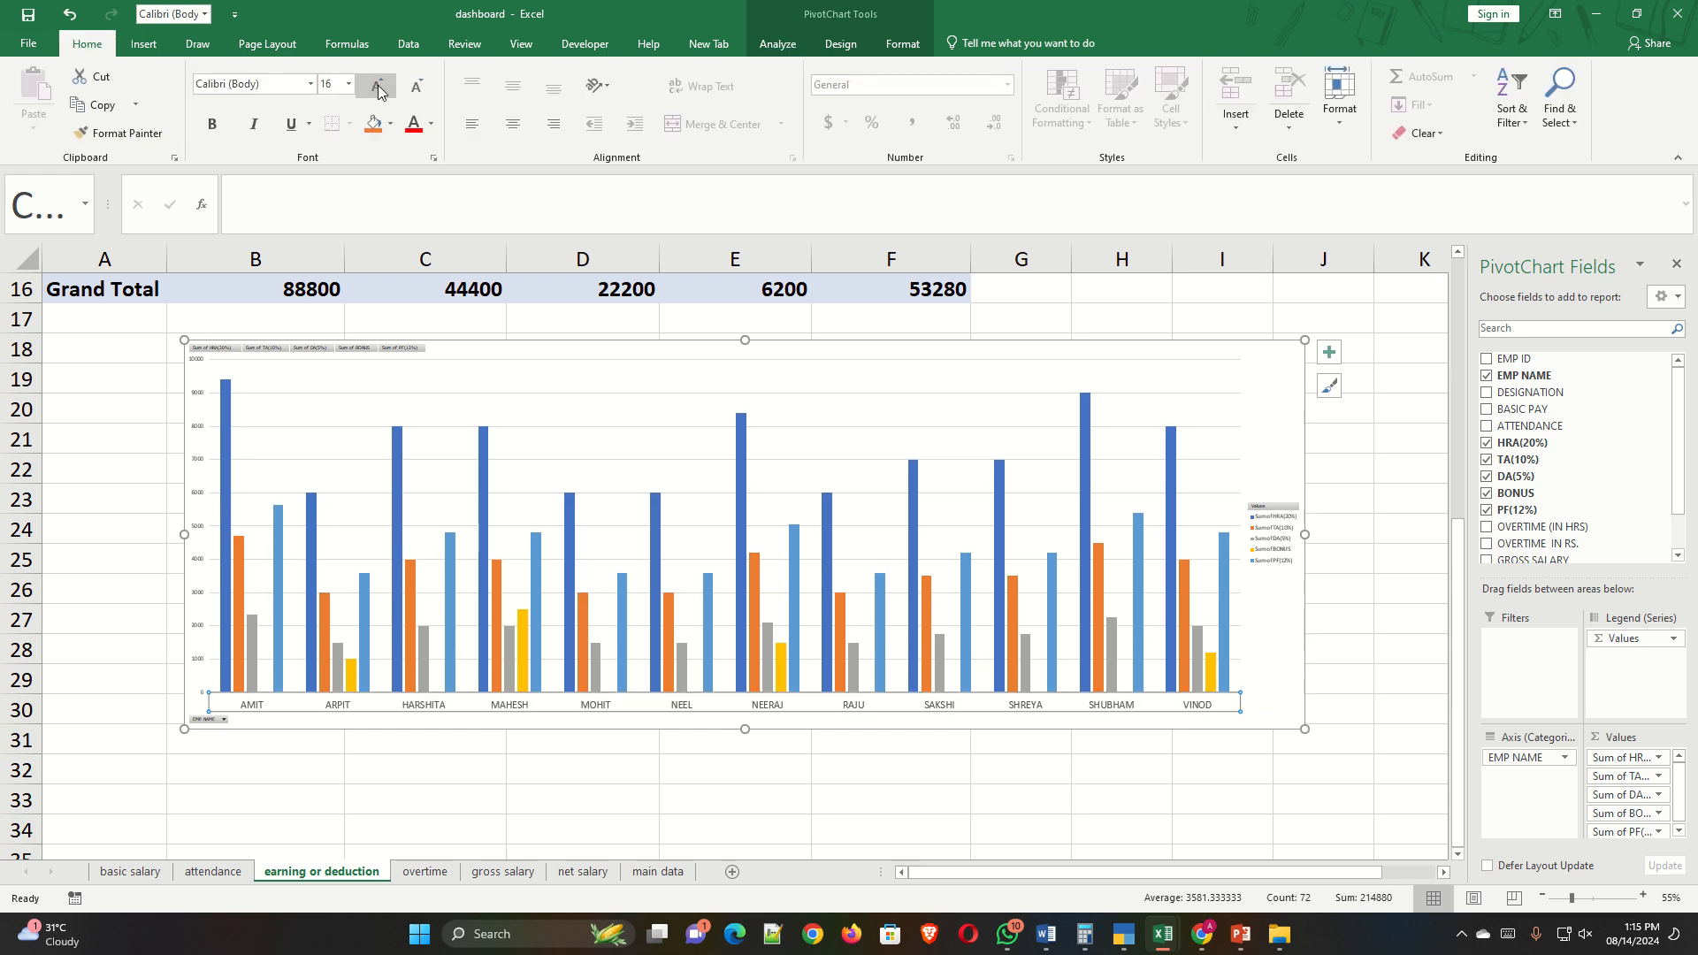
pyautogui.click(376, 85)
pyautogui.click(376, 85)
# Increase the font size of the earning or deduction chart's legend to 28.
pyautogui.click(1273, 544)
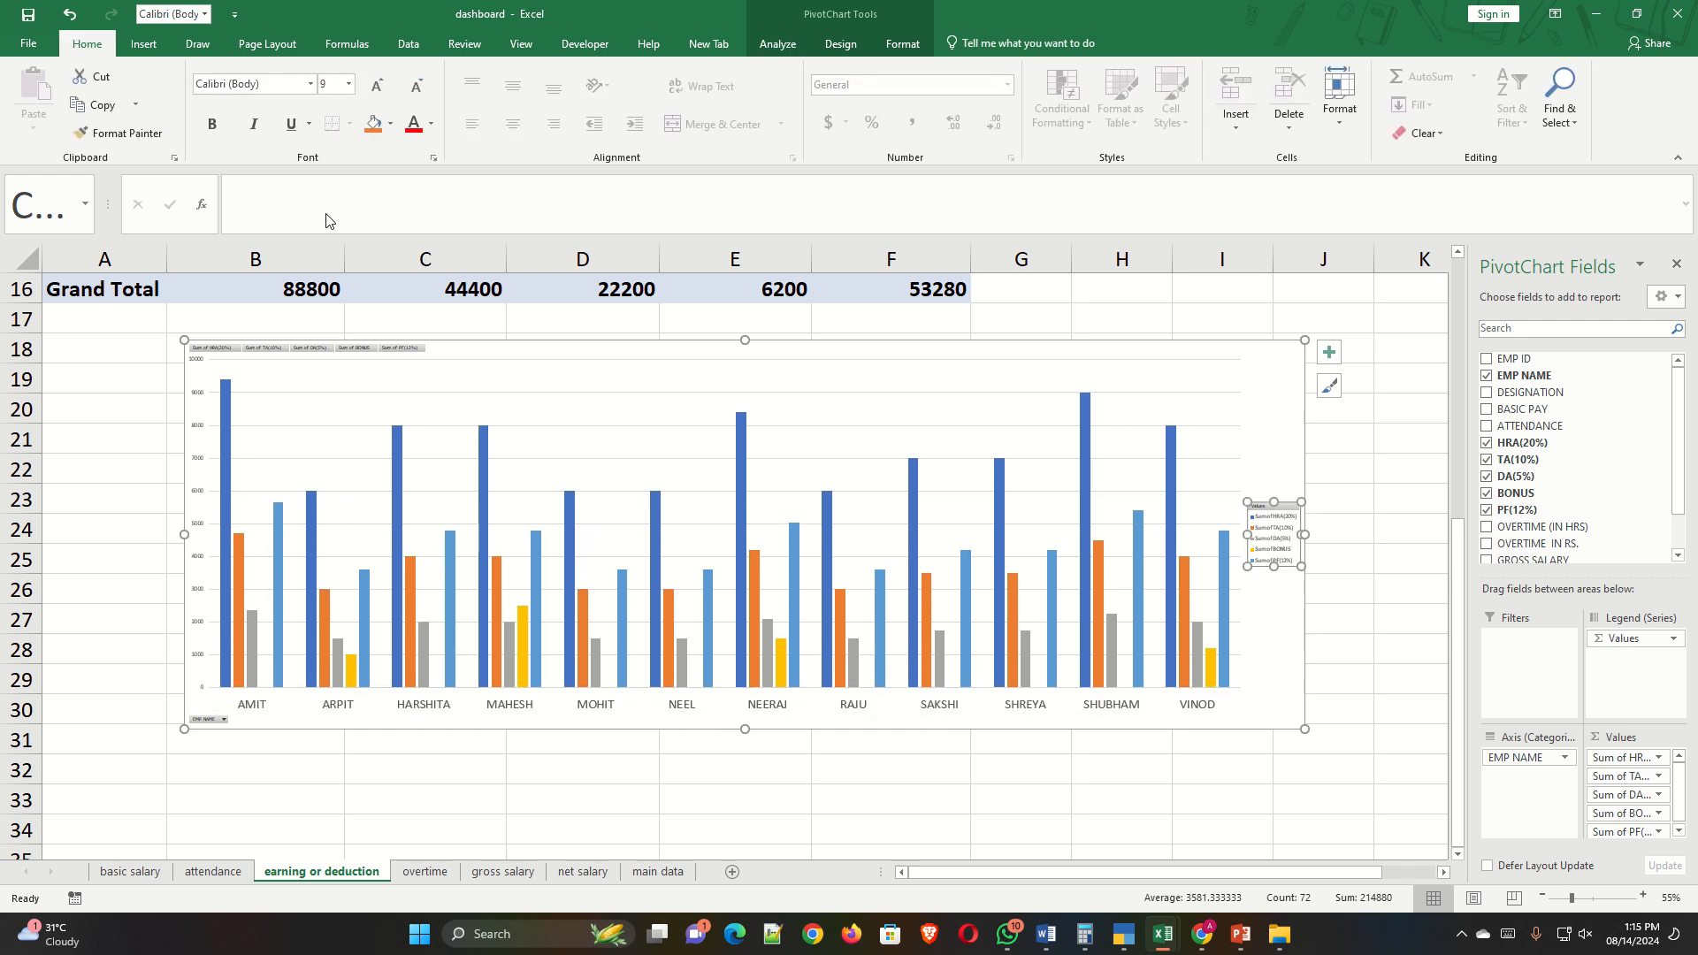
pyautogui.click(376, 85)
pyautogui.click(377, 85)
pyautogui.click(376, 85)
pyautogui.click(377, 85)
pyautogui.click(377, 85)
pyautogui.click(377, 85)
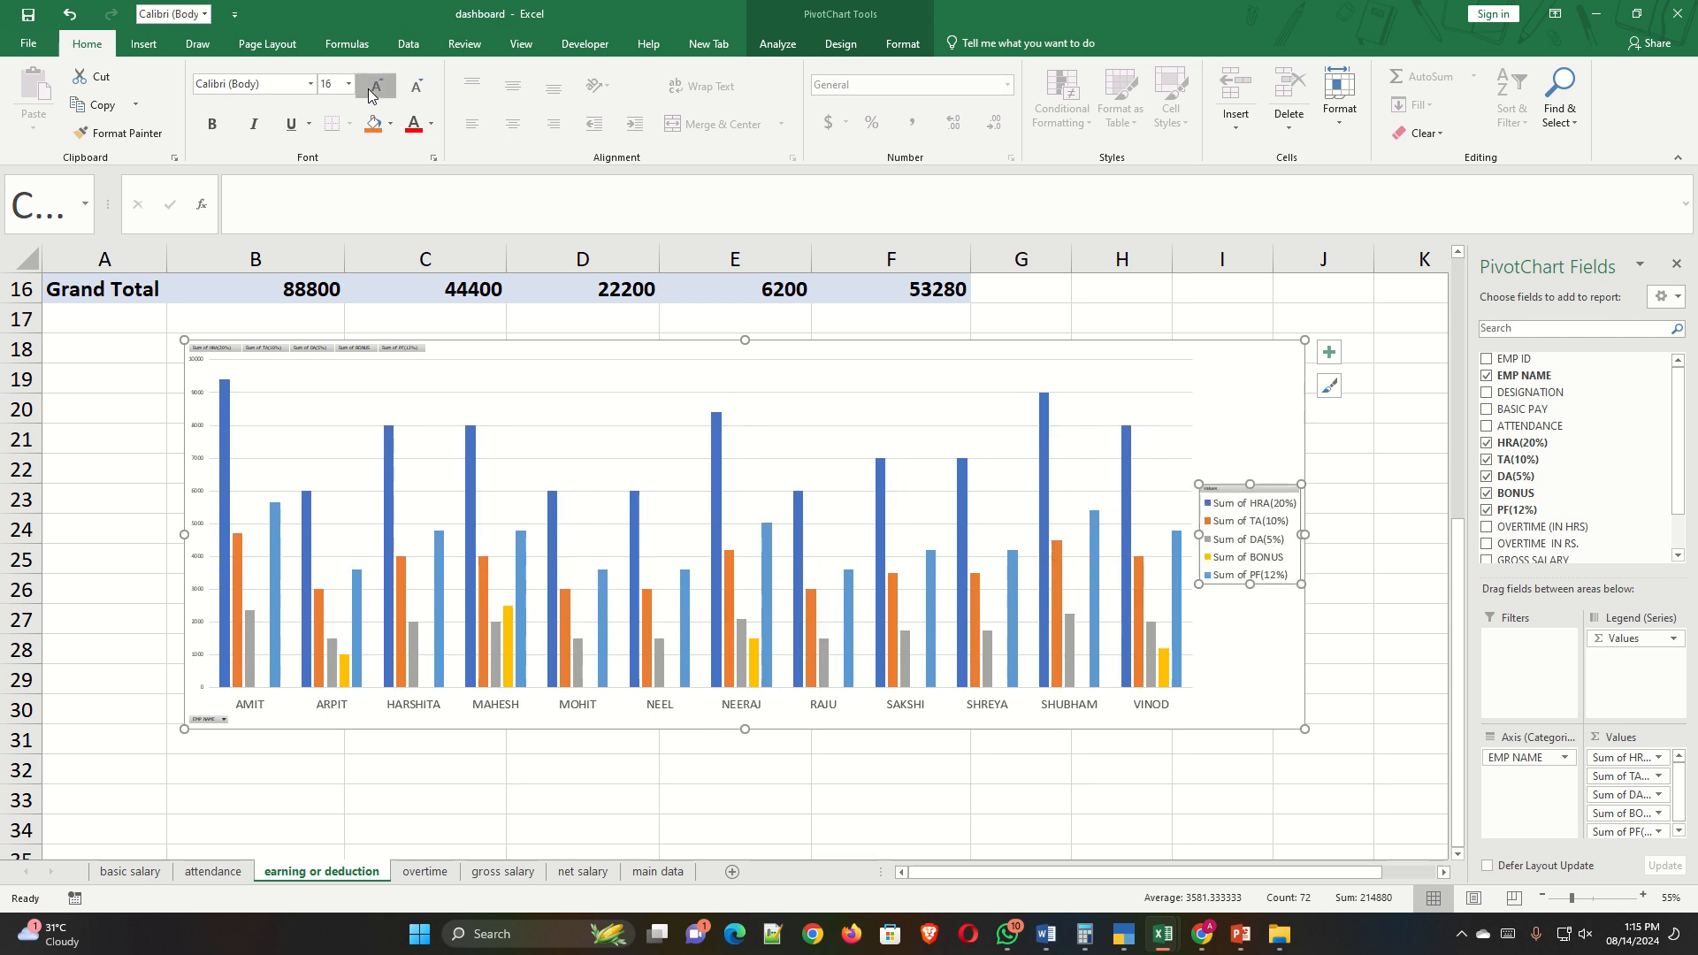
pyautogui.click(377, 85)
pyautogui.click(377, 85)
pyautogui.click(375, 86)
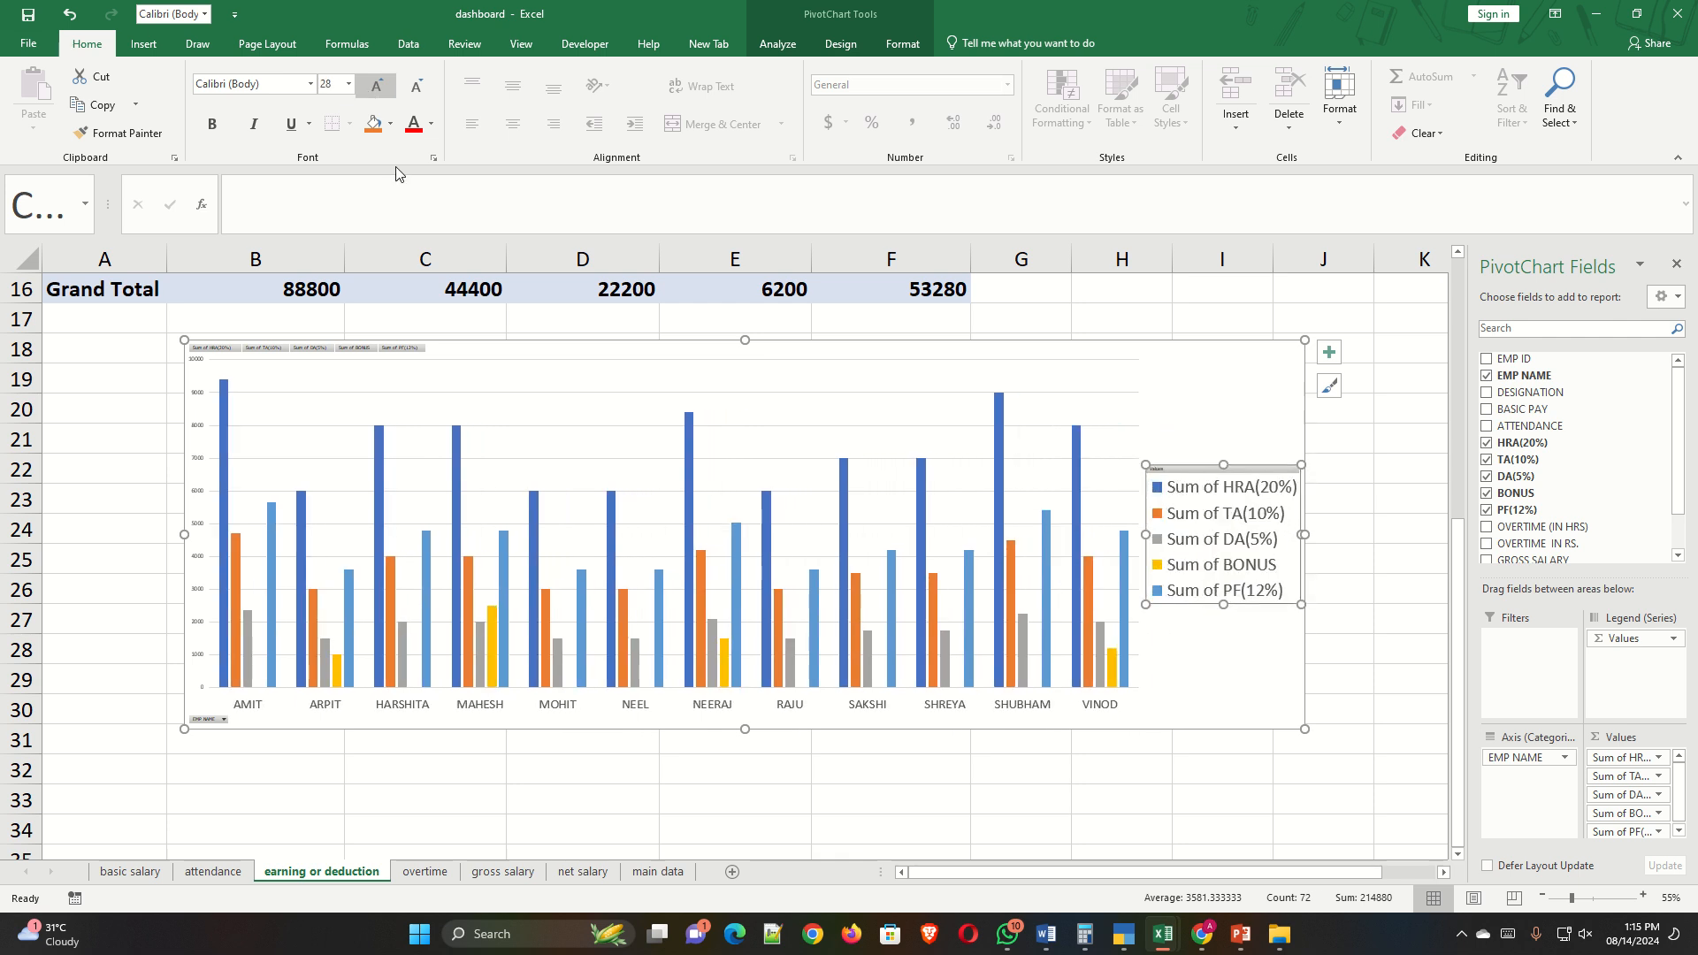
pyautogui.click(1012, 782)
# Format the overtime amounts in B4:B15 on the overtime sheet as numbers without decimals.
pyautogui.click(424, 871)
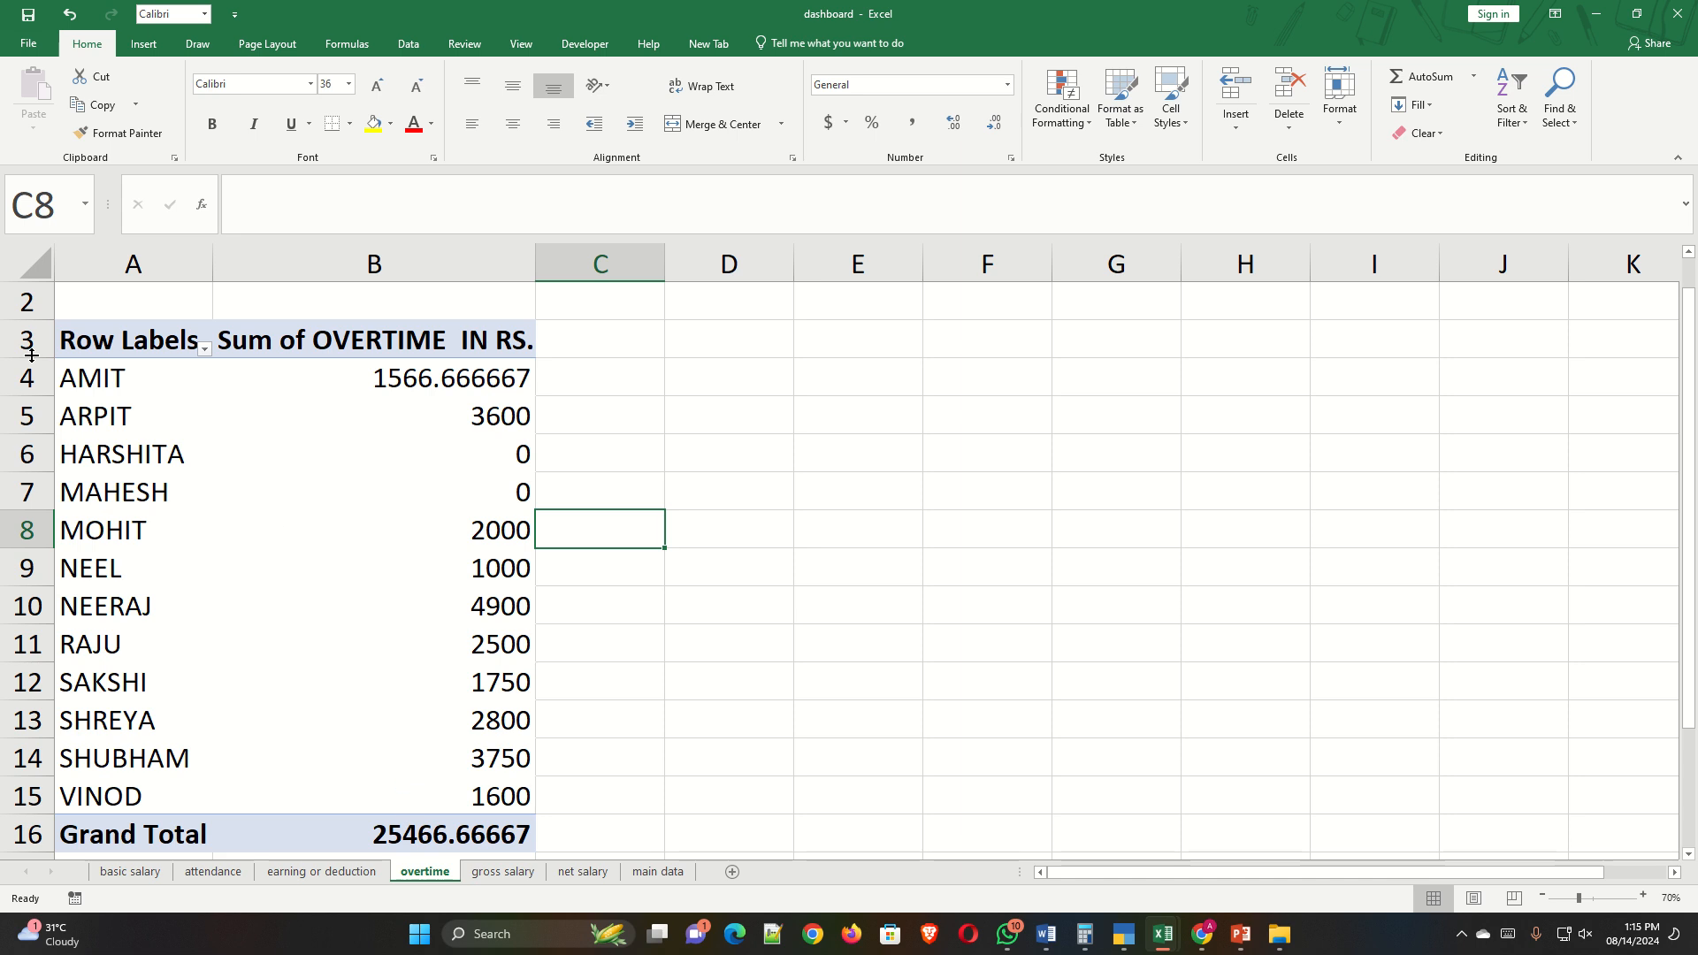
pyautogui.moveTo(281, 385); pyautogui.dragTo(522, 800)
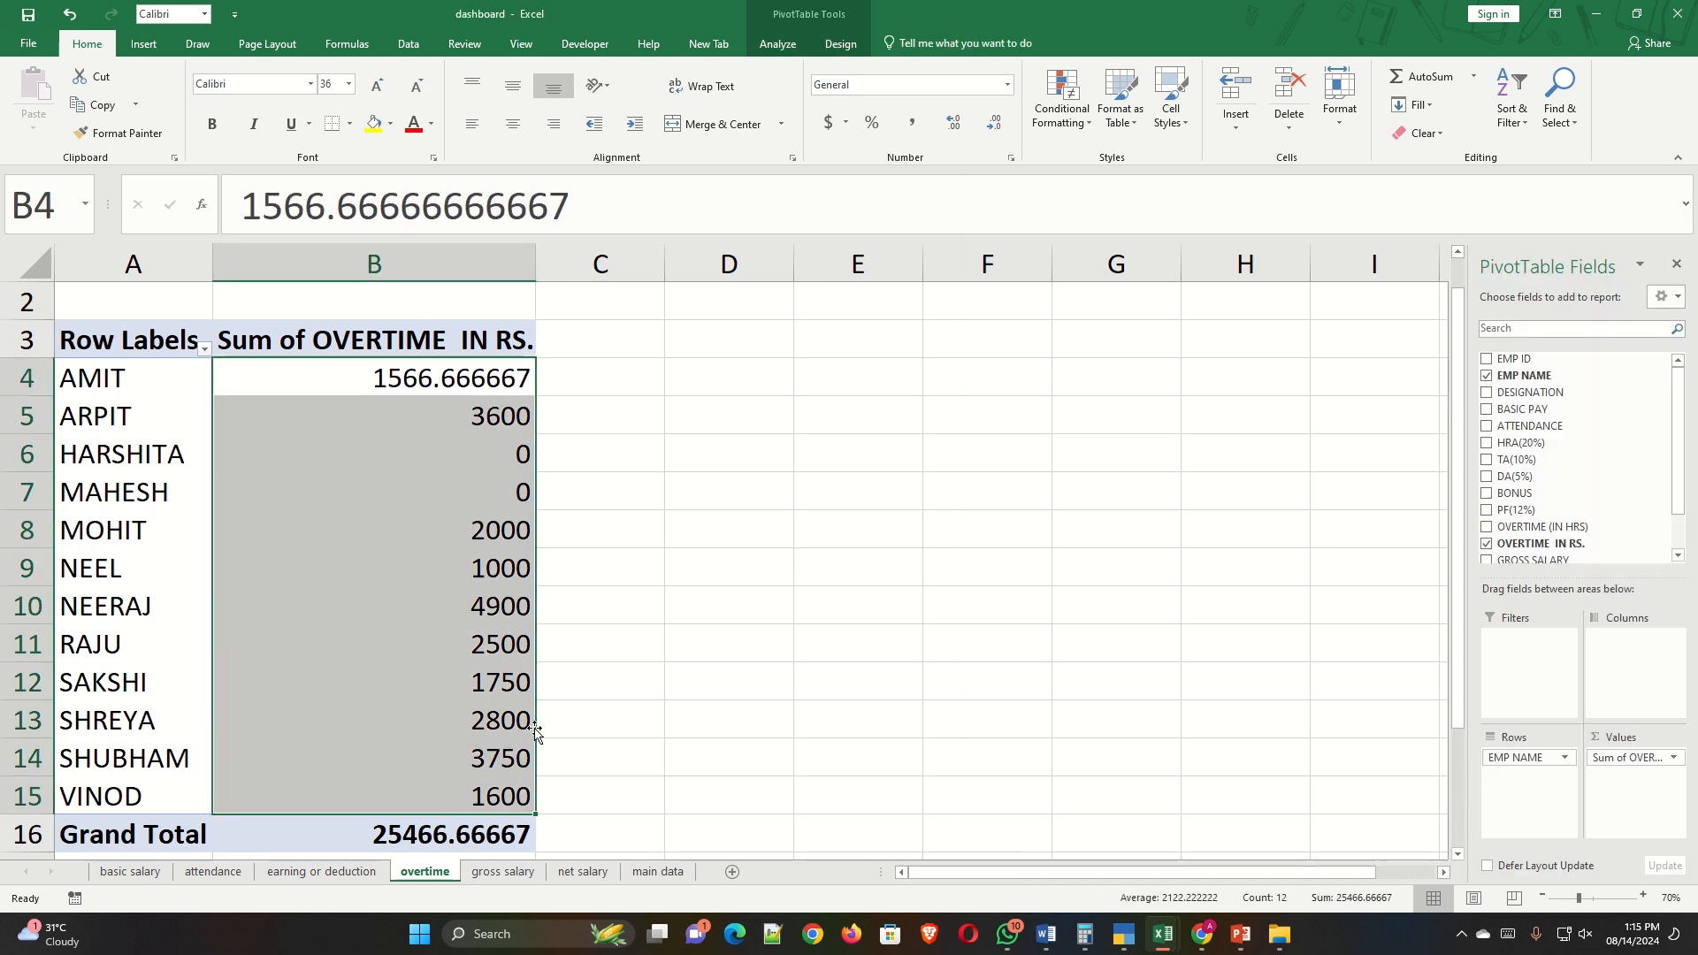
pyautogui.click(989, 129)
pyautogui.click(990, 129)
pyautogui.click(990, 129)
pyautogui.click(990, 129)
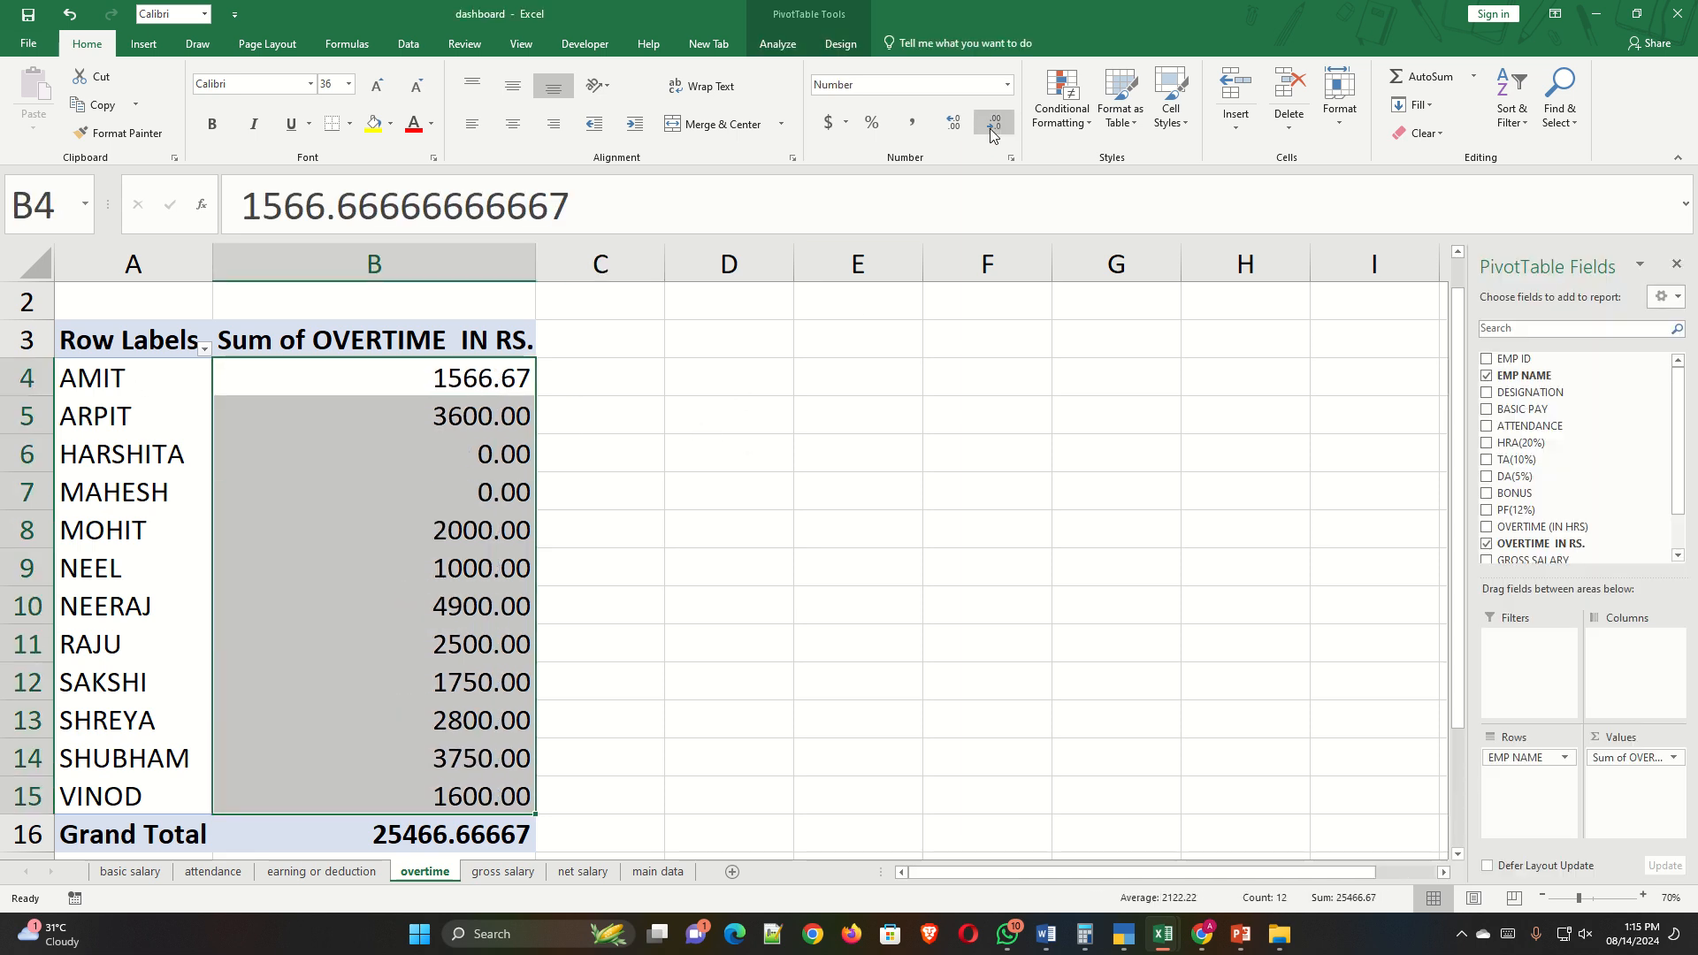
pyautogui.click(990, 129)
pyautogui.click(990, 129)
# Insert a clustered column PivotChart based on A4:B15 of the overtime PivotTable and enlarge it to about 10.28 by 6.34 inches beside the table.
pyautogui.moveTo(118, 377); pyautogui.dragTo(375, 784)
pyautogui.click(778, 44)
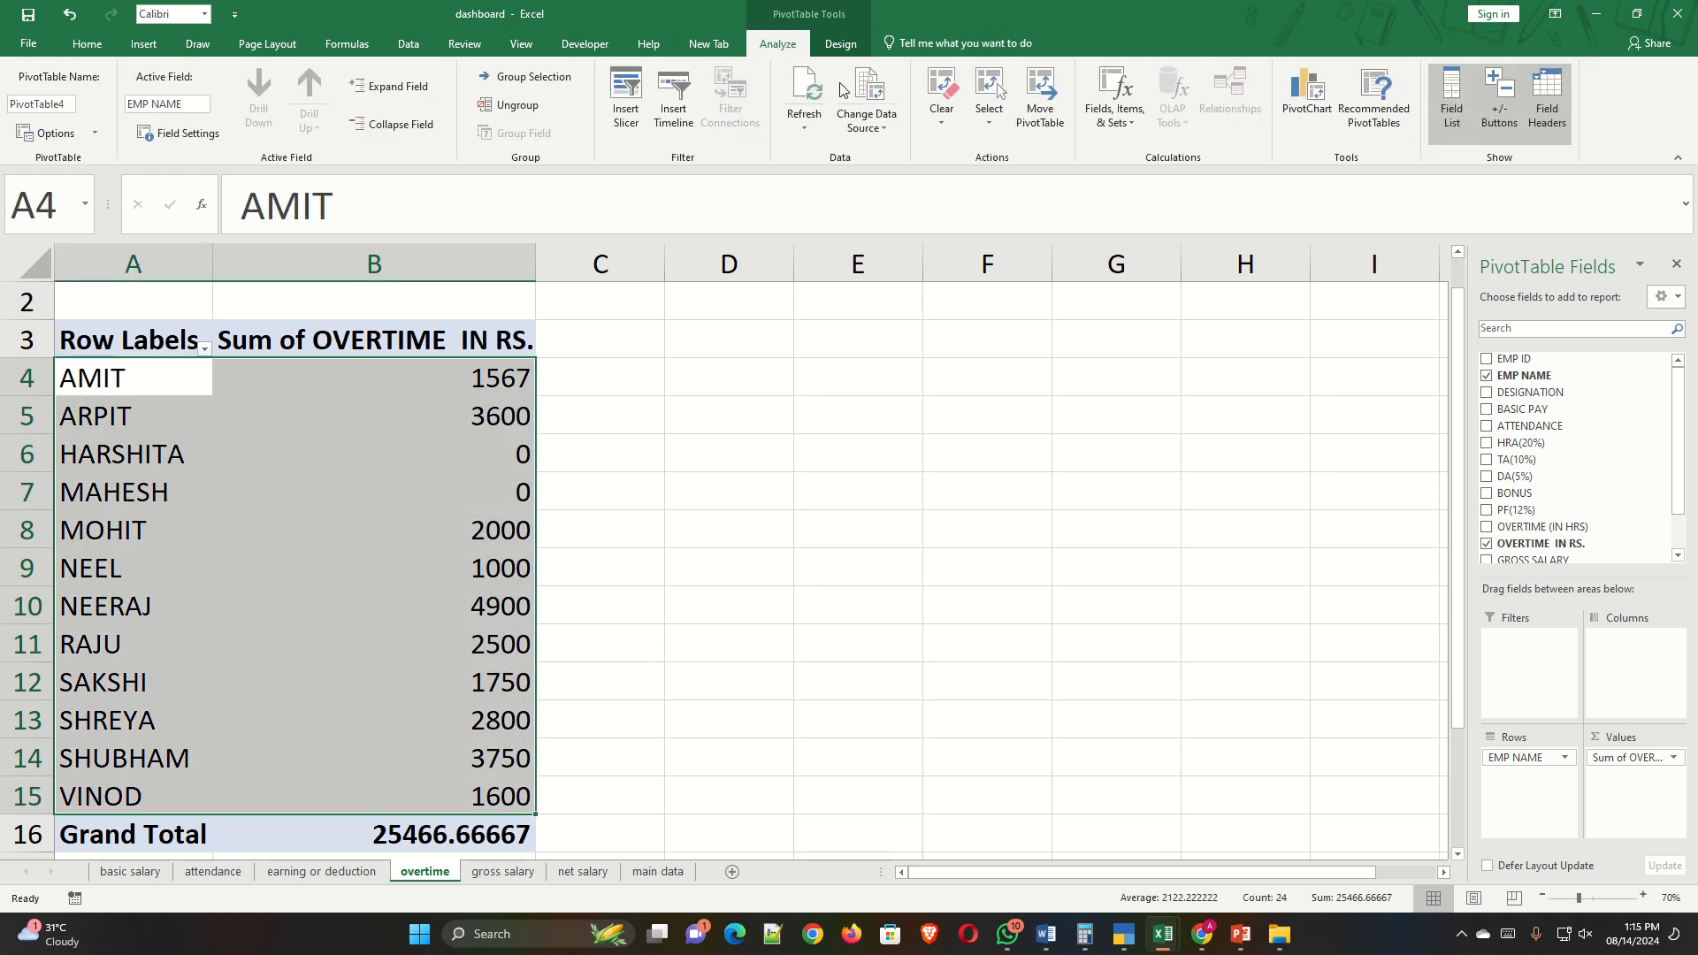
pyautogui.click(1301, 97)
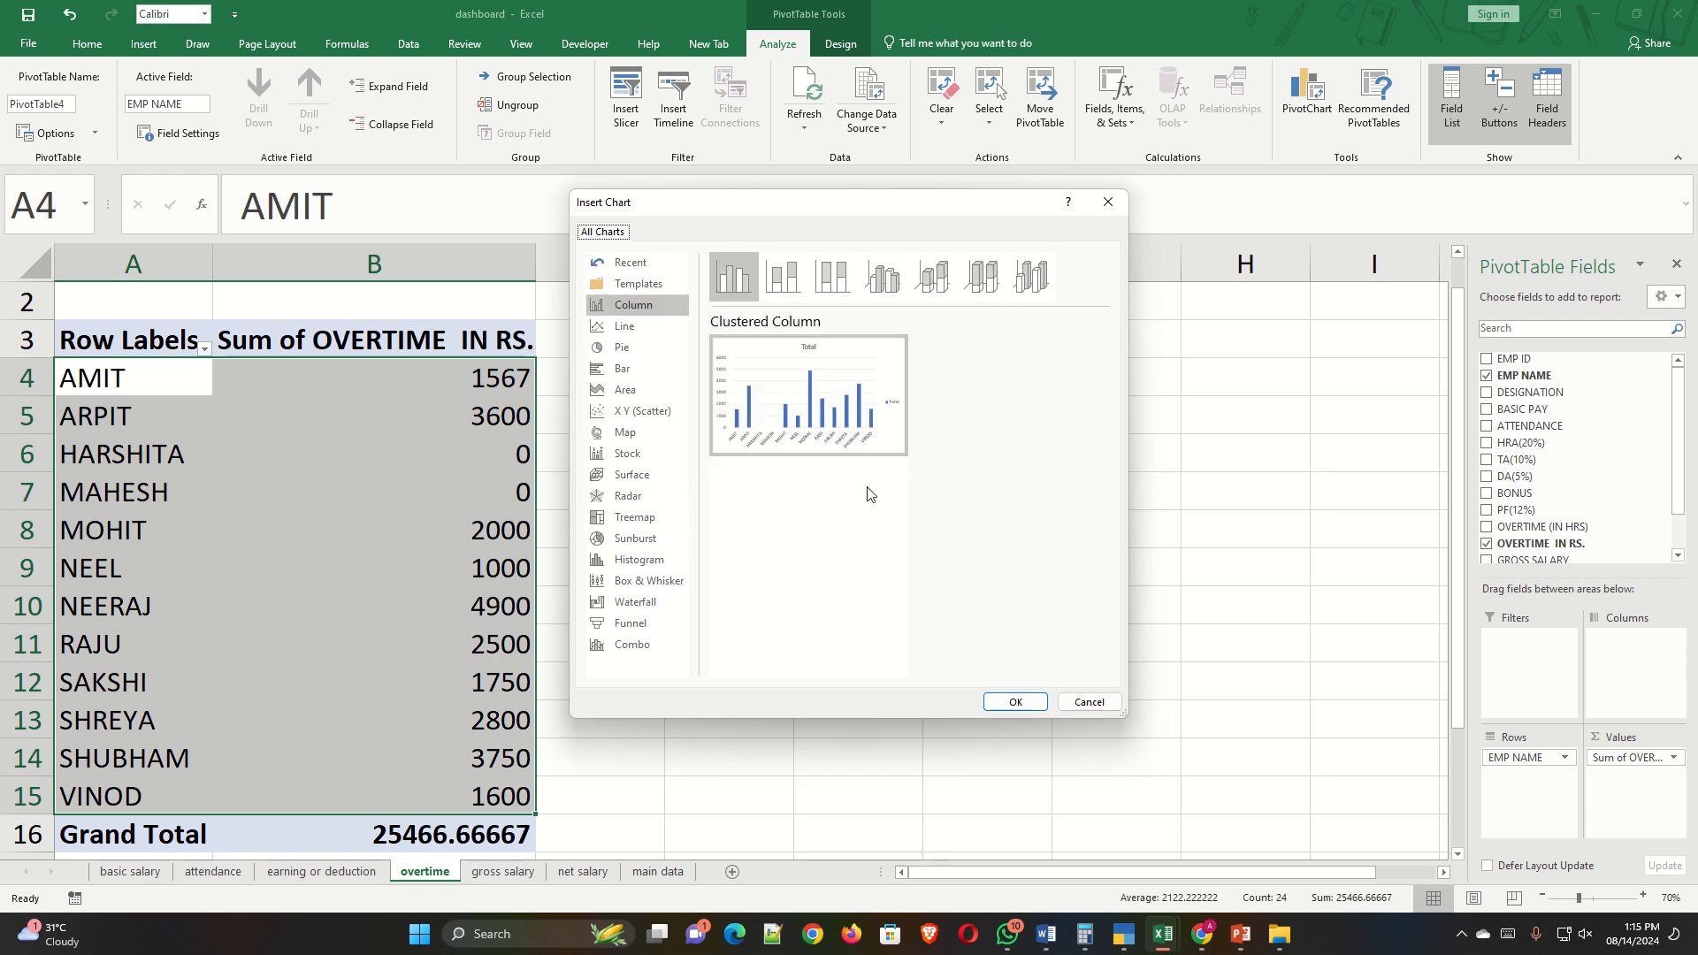
pyautogui.click(1012, 702)
pyautogui.moveTo(903, 651); pyautogui.dragTo(1233, 734)
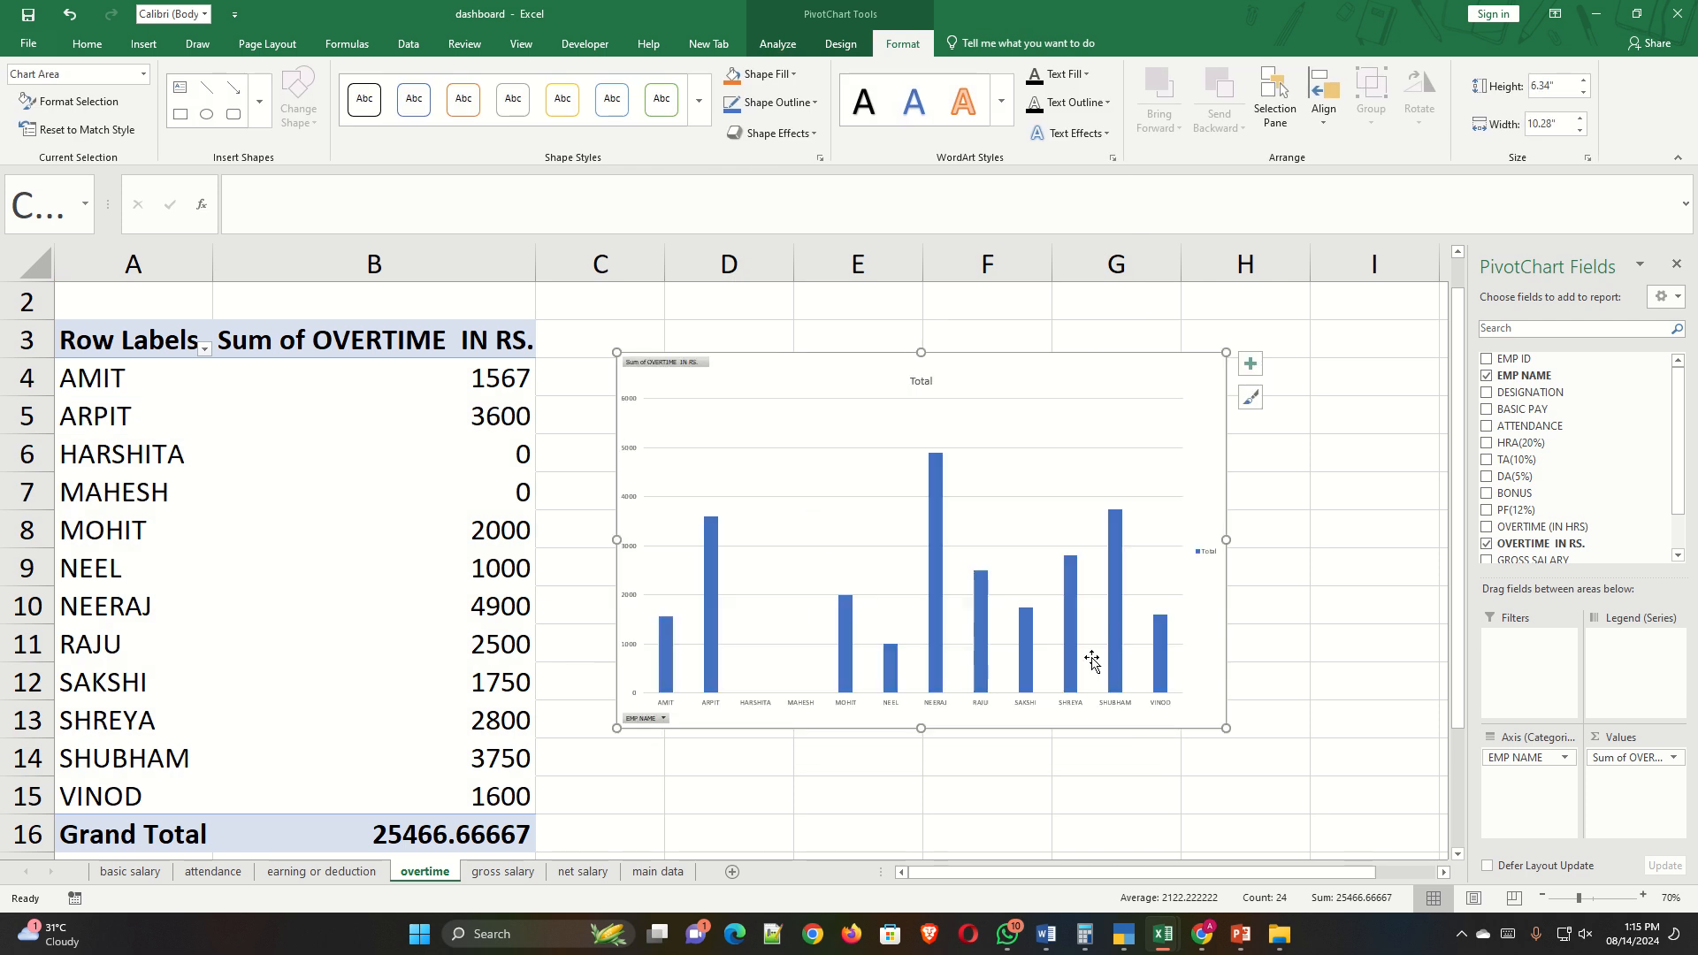
# Increase the font size of the employee names on the overtime chart's horizontal axis.
pyautogui.click(978, 708)
pyautogui.click(86, 44)
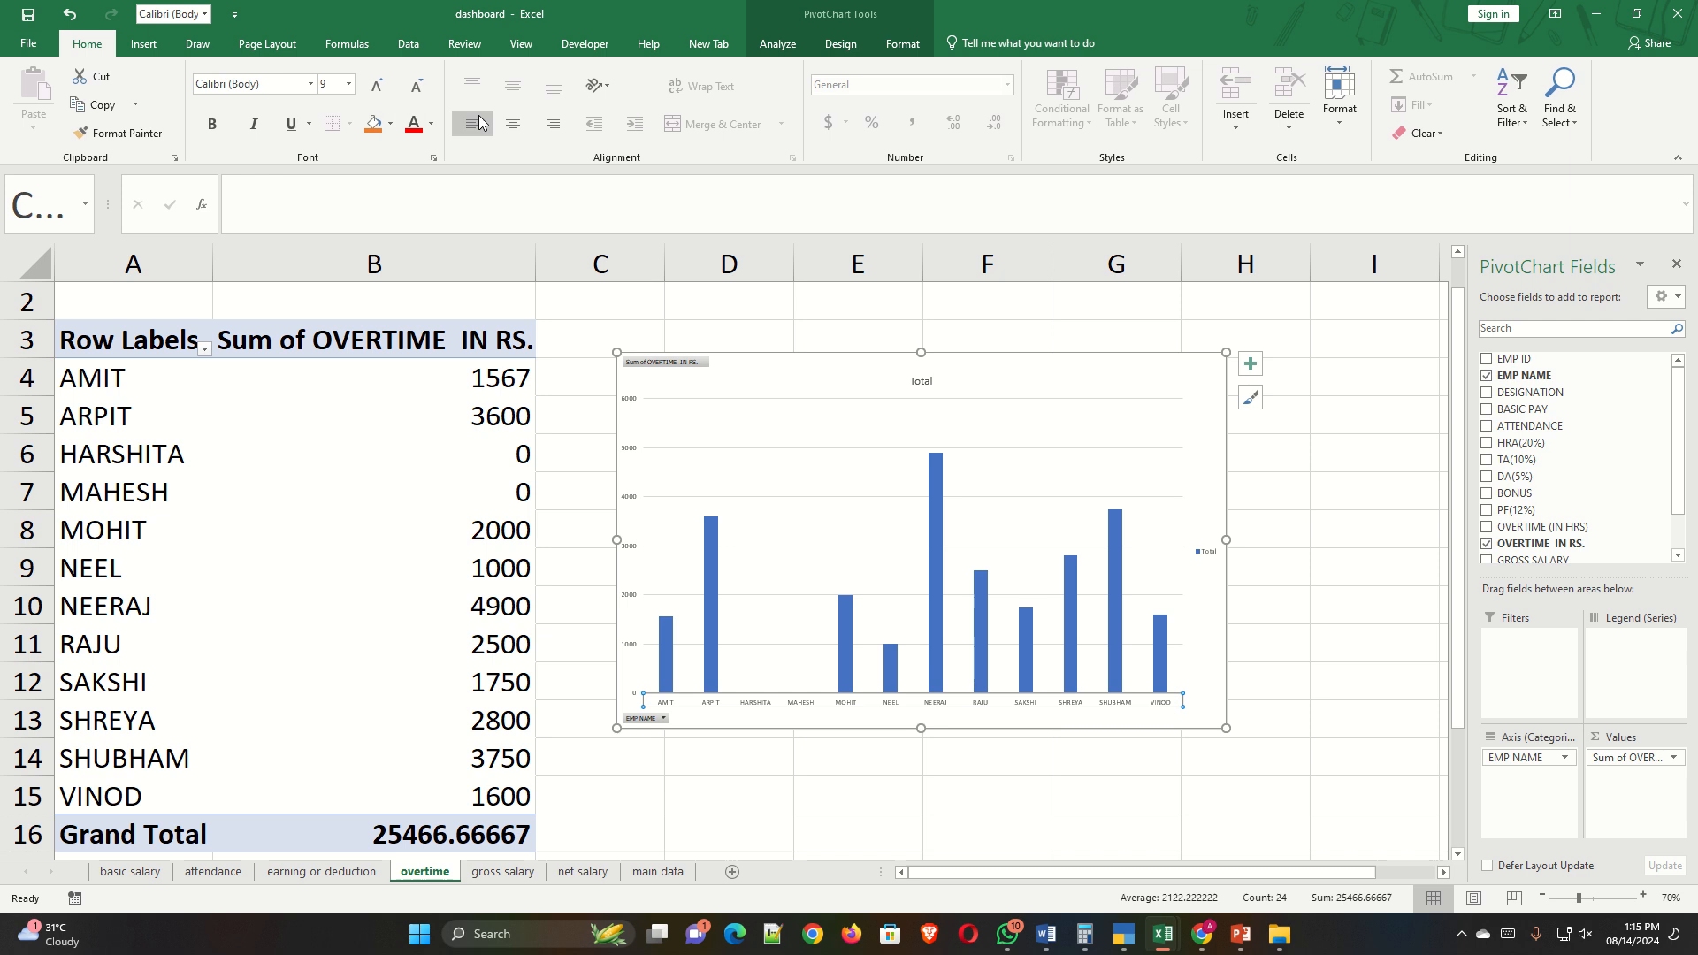
pyautogui.click(378, 86)
pyautogui.click(377, 87)
pyautogui.click(377, 87)
pyautogui.click(377, 87)
pyautogui.click(378, 87)
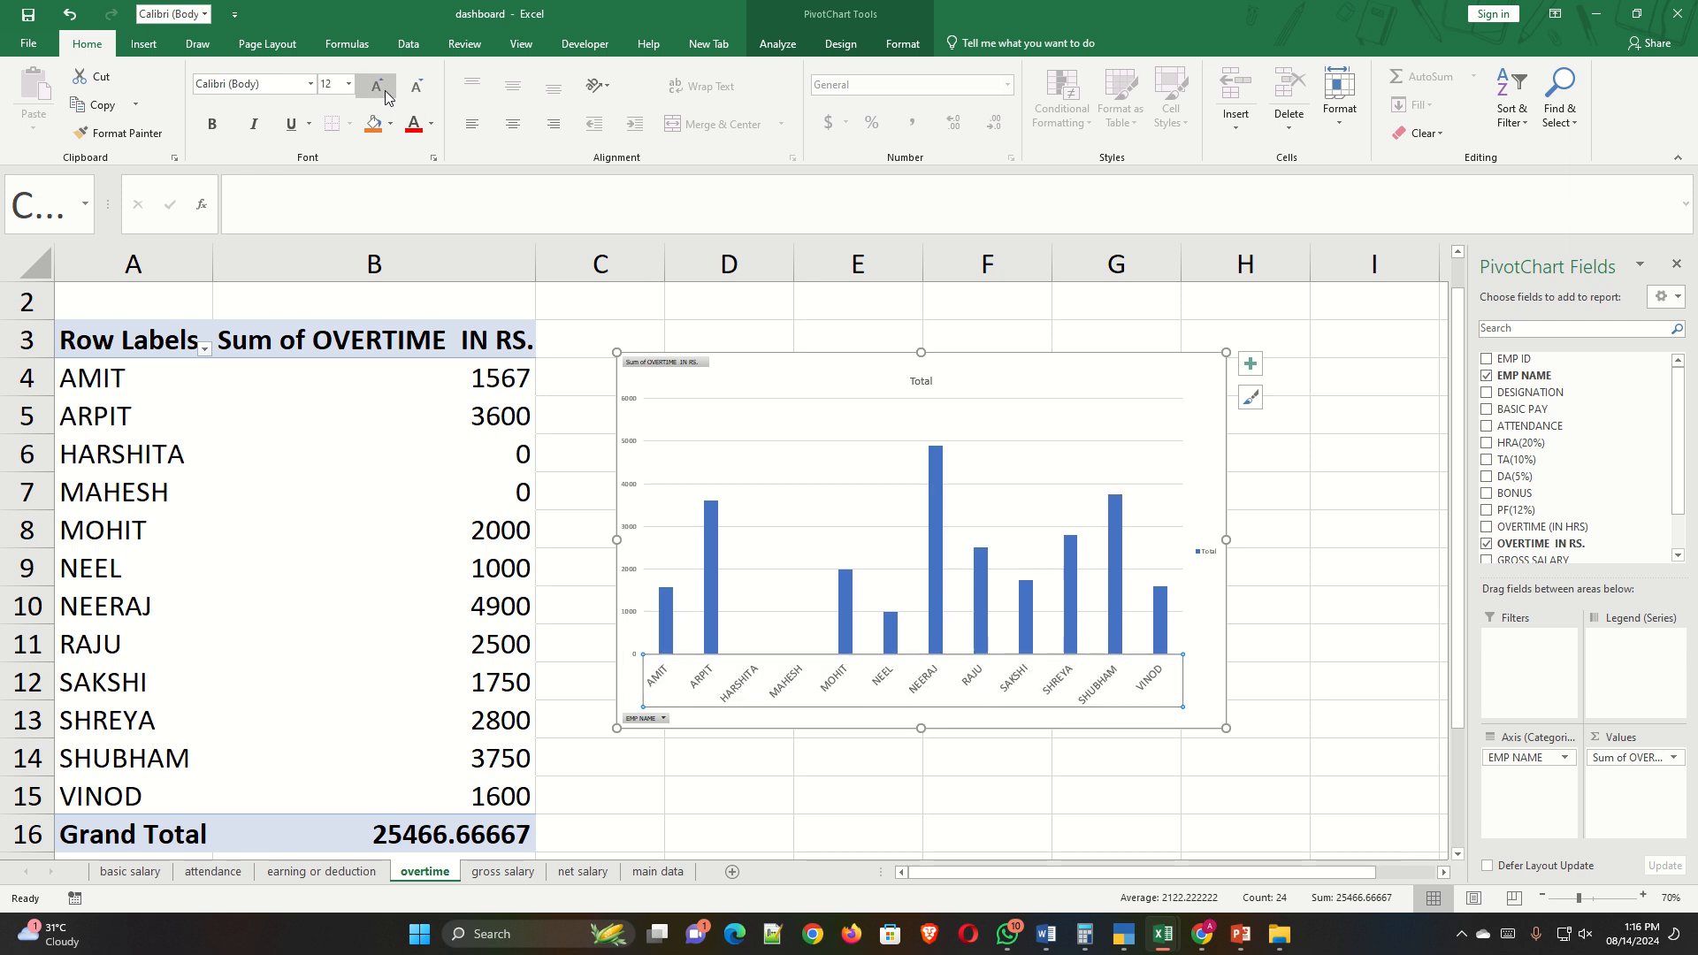
pyautogui.click(378, 86)
pyautogui.click(377, 86)
# Increase the font size of the overtime chart's legend to 12.
pyautogui.click(1204, 553)
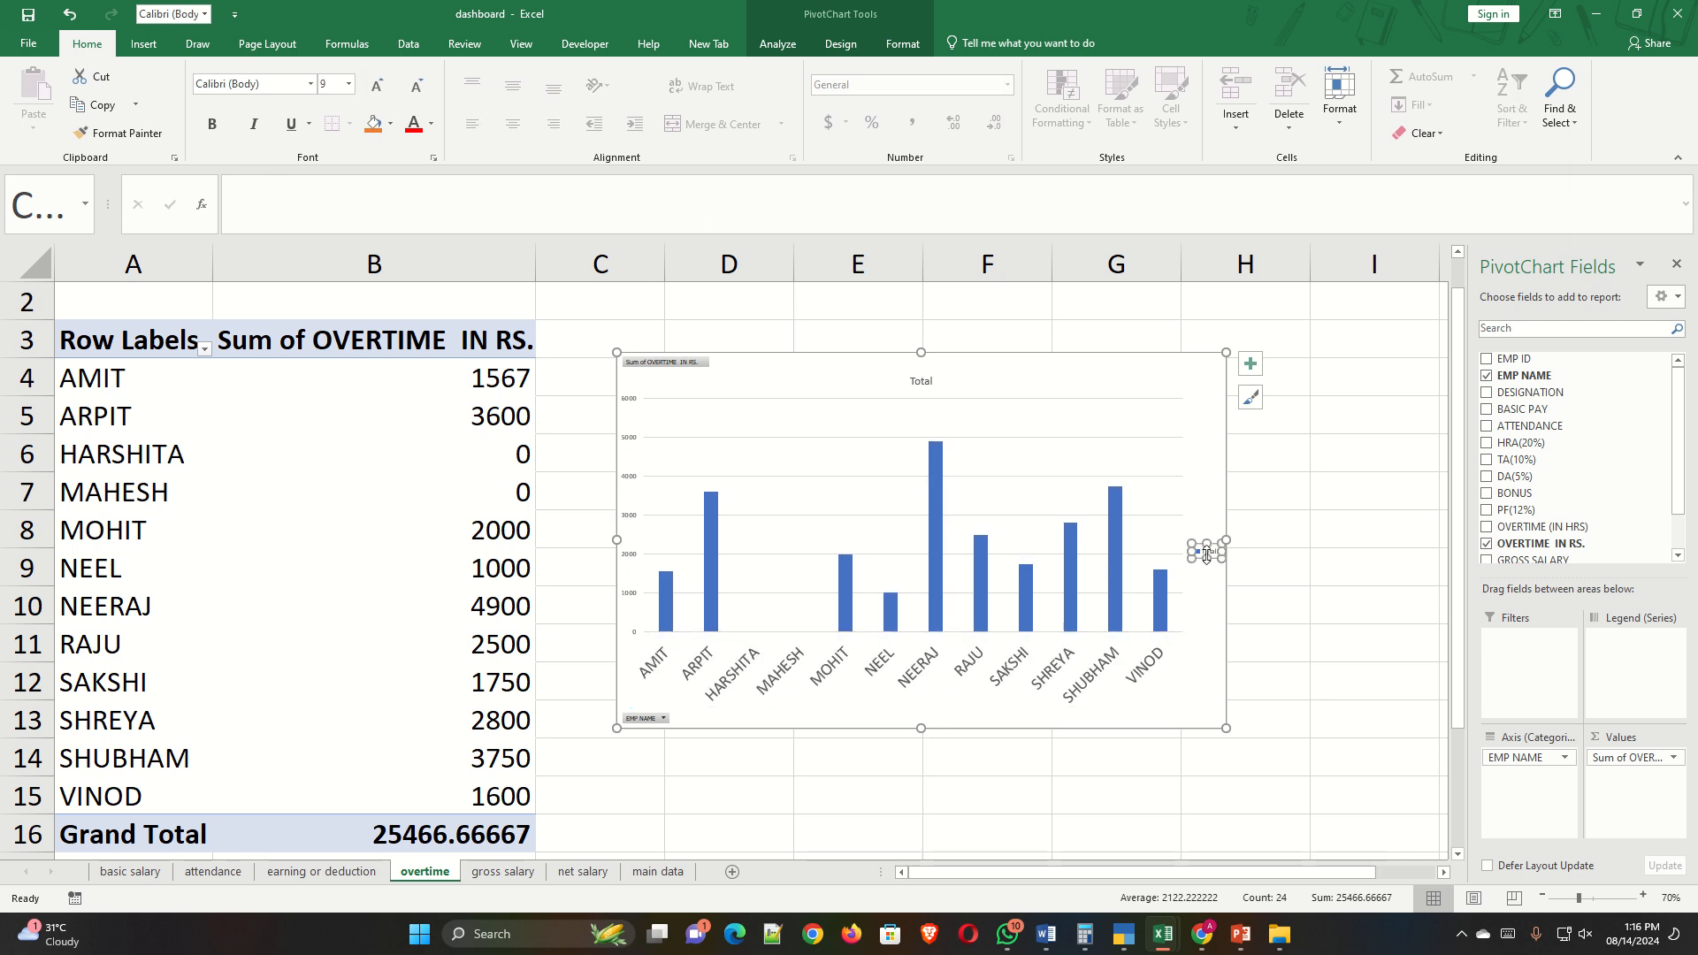
pyautogui.click(378, 86)
pyautogui.click(378, 86)
pyautogui.click(378, 85)
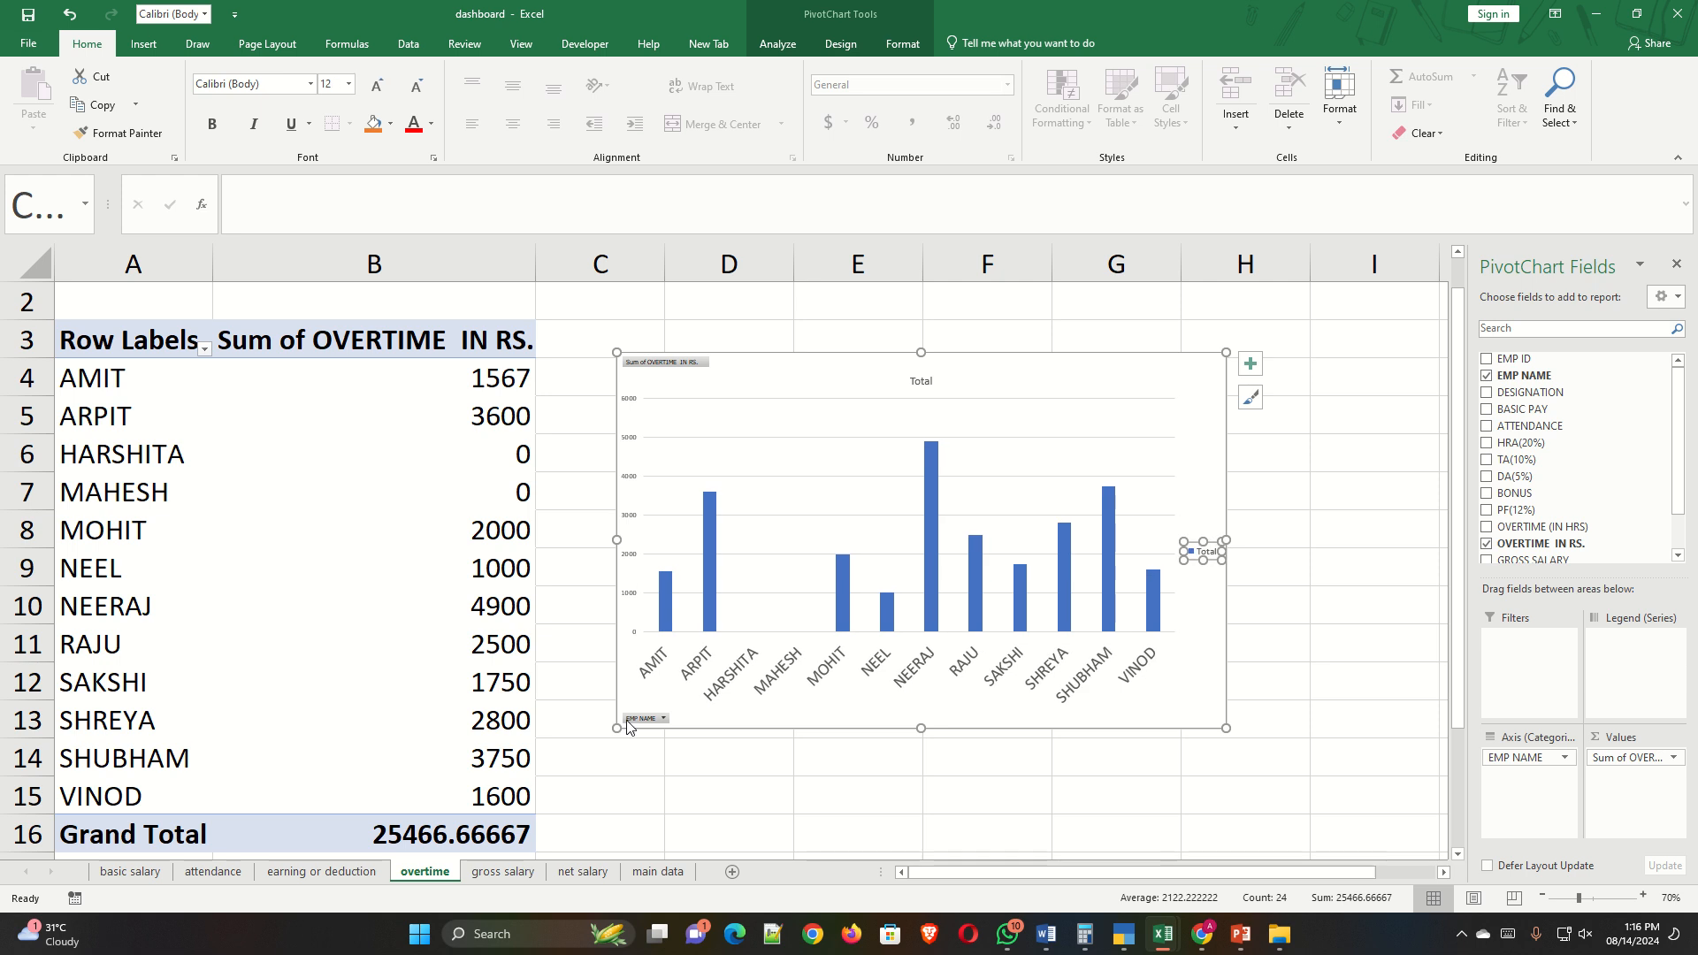
# Insert a clustered column PivotChart from A4:B15 on the gross salary sheet and enlarge it over about columns D to I, rows 4 to 14.
pyautogui.click(517, 874)
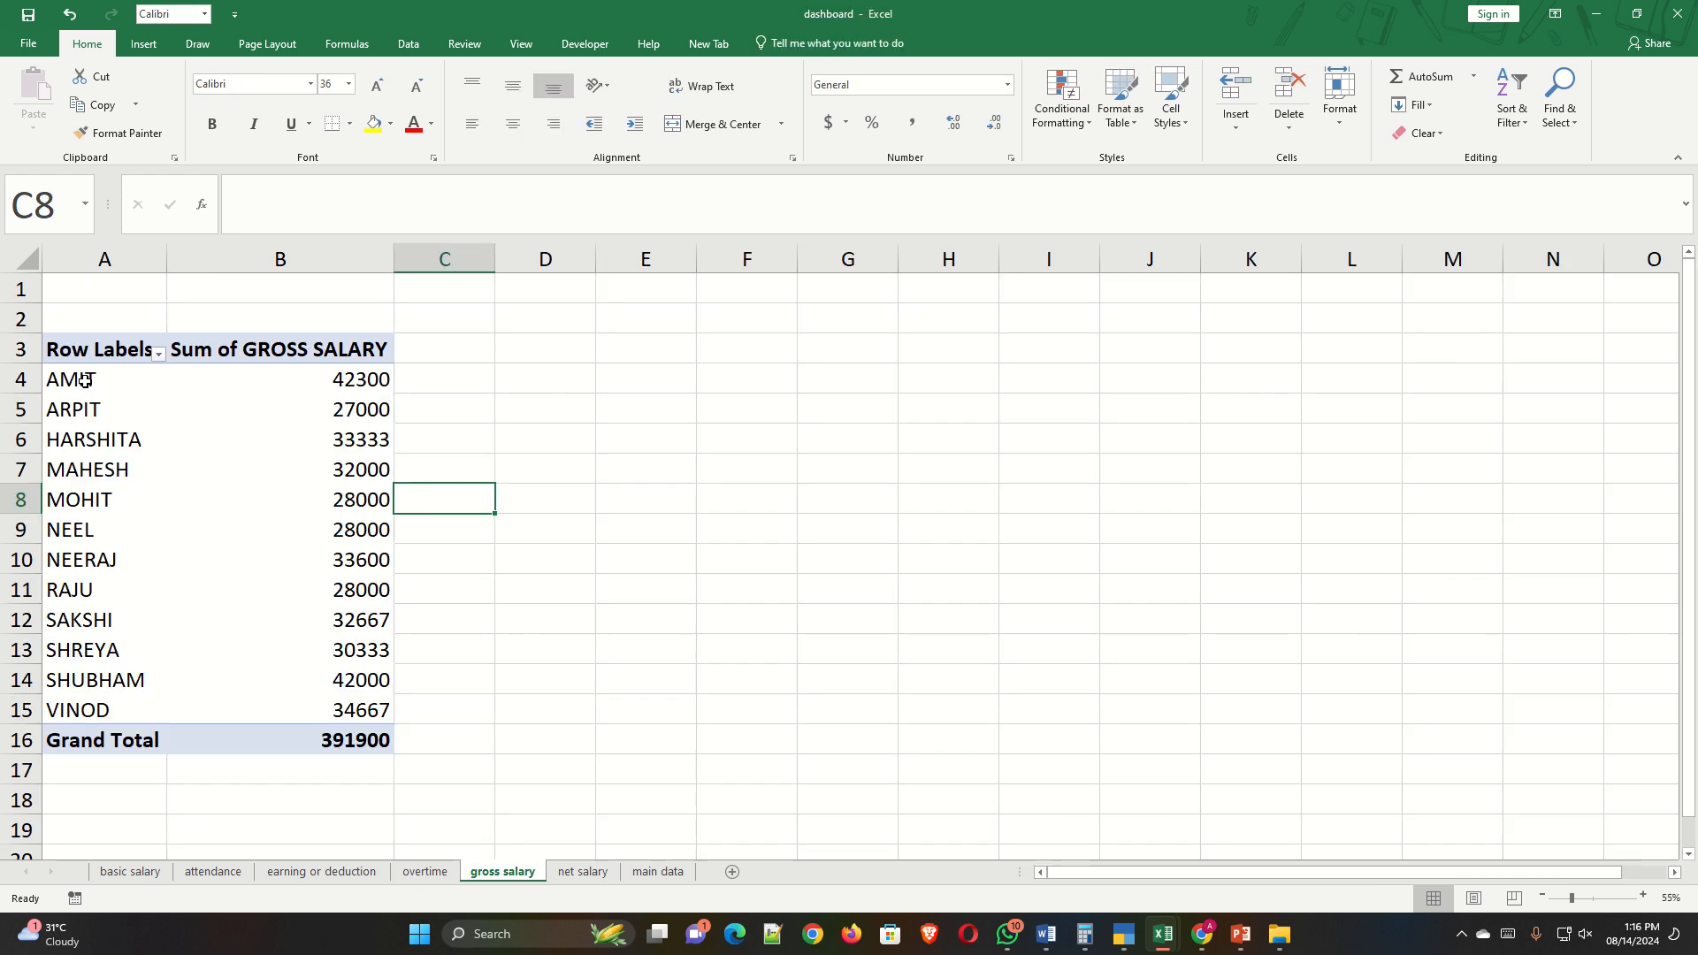
pyautogui.moveTo(85, 380); pyautogui.dragTo(329, 703)
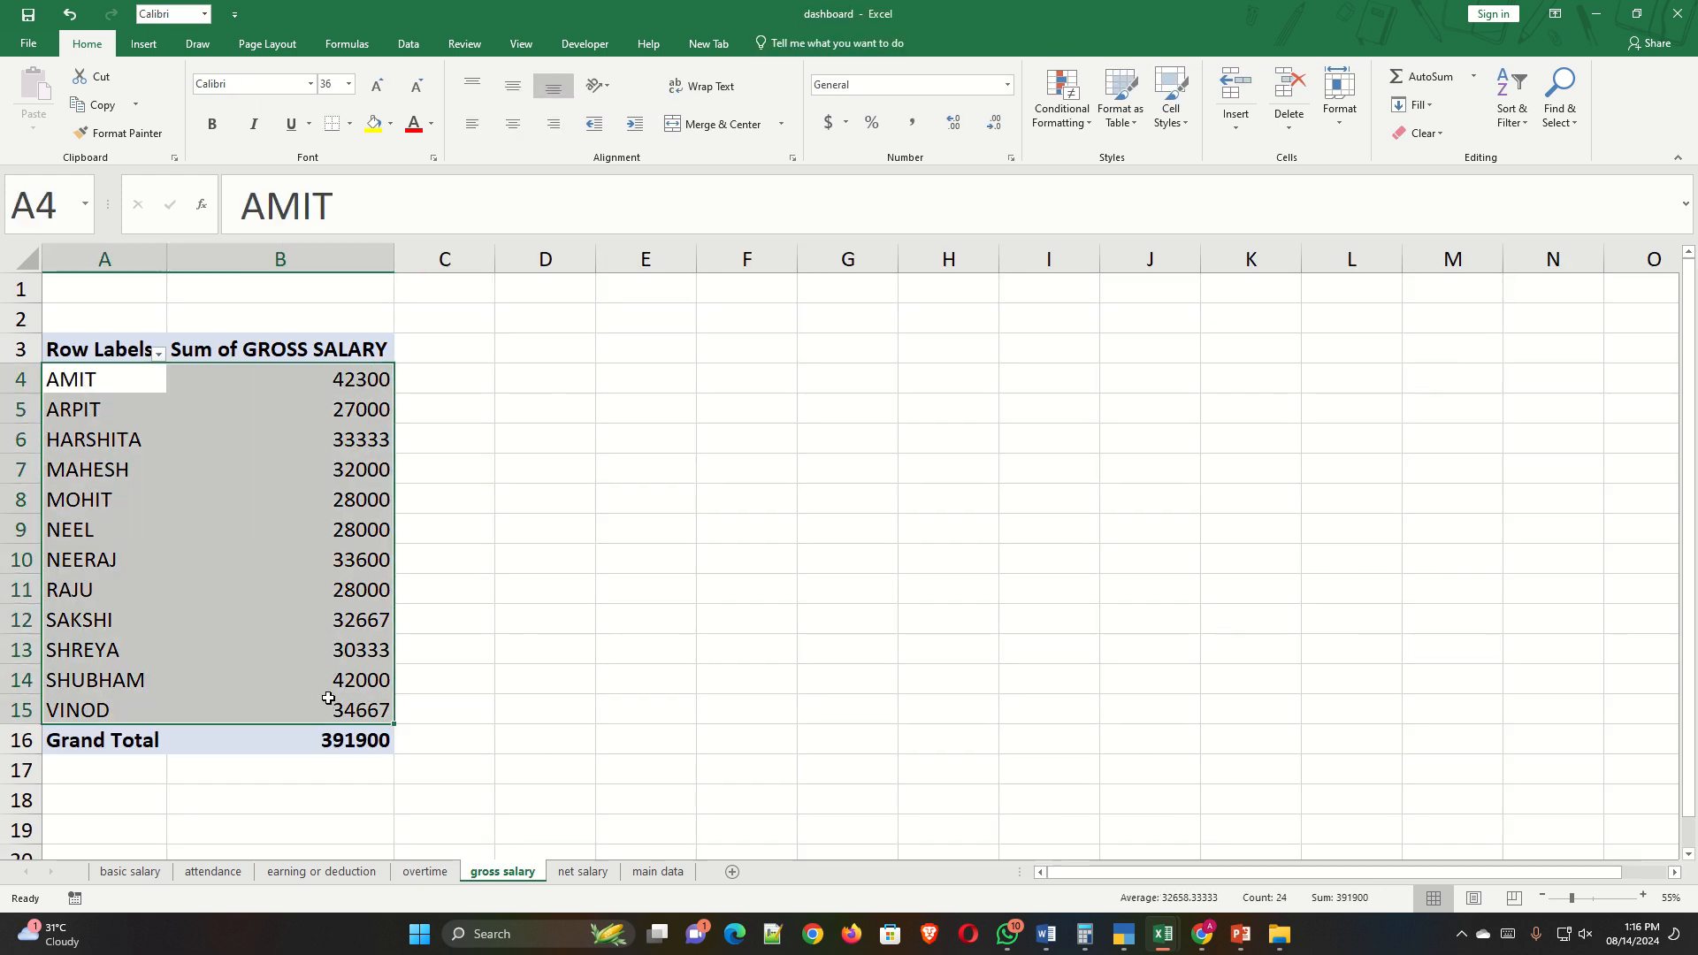
pyautogui.click(142, 43)
pyautogui.click(893, 134)
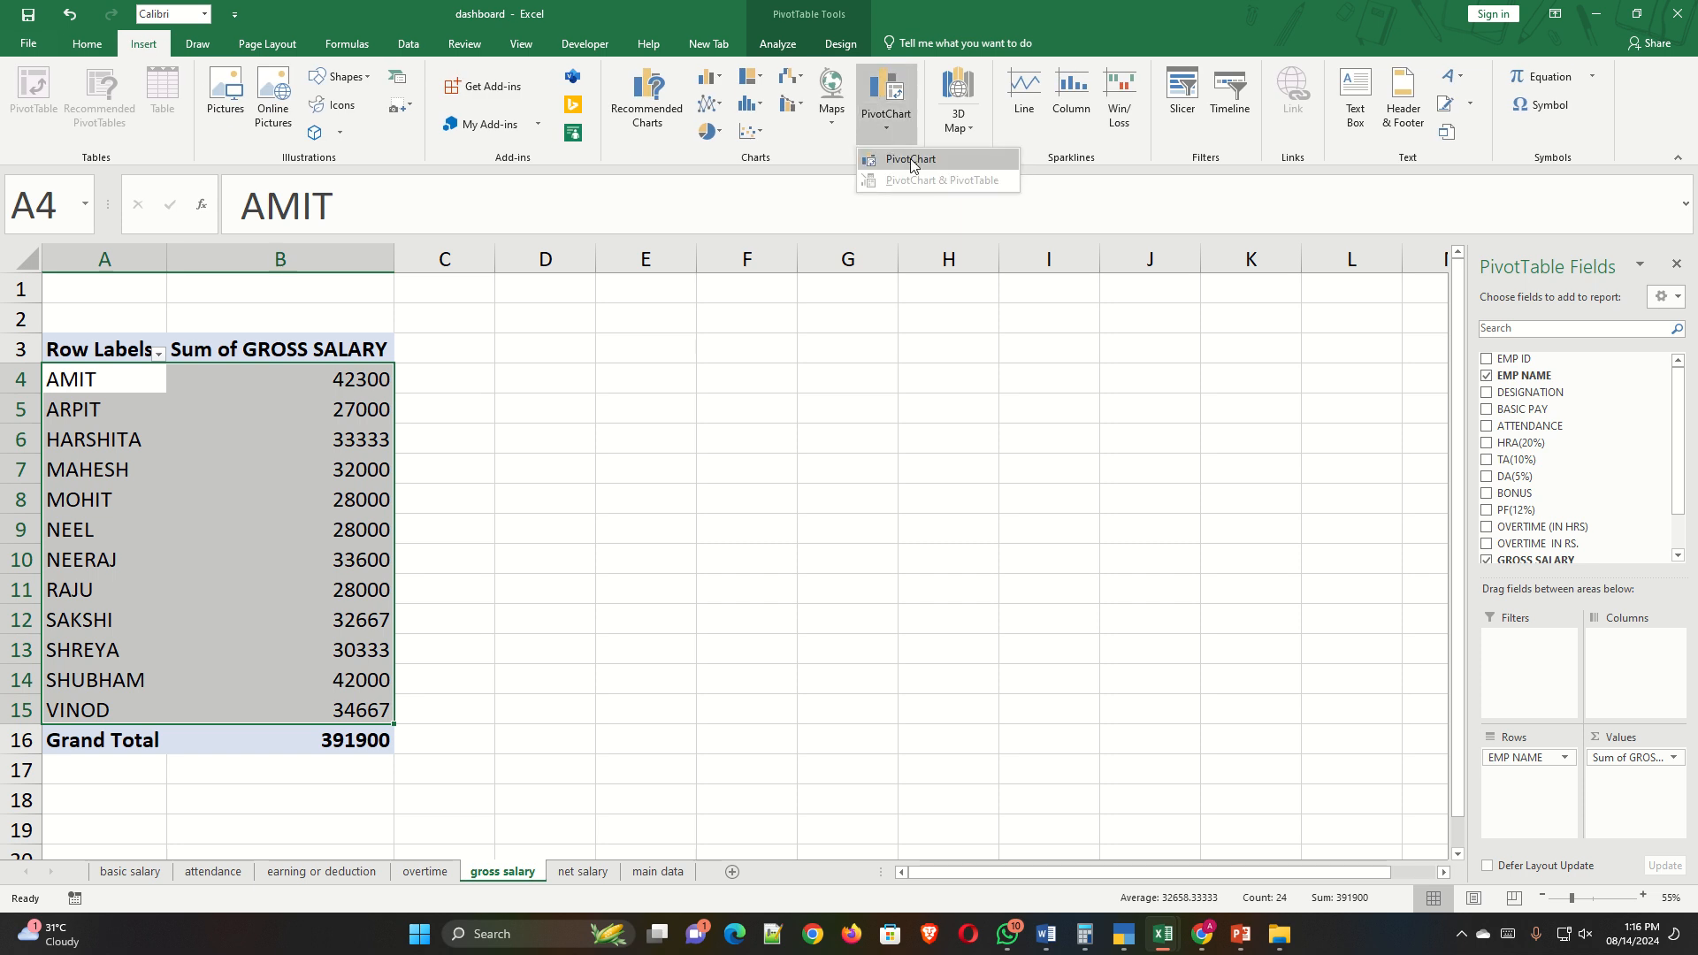
pyautogui.click(916, 165)
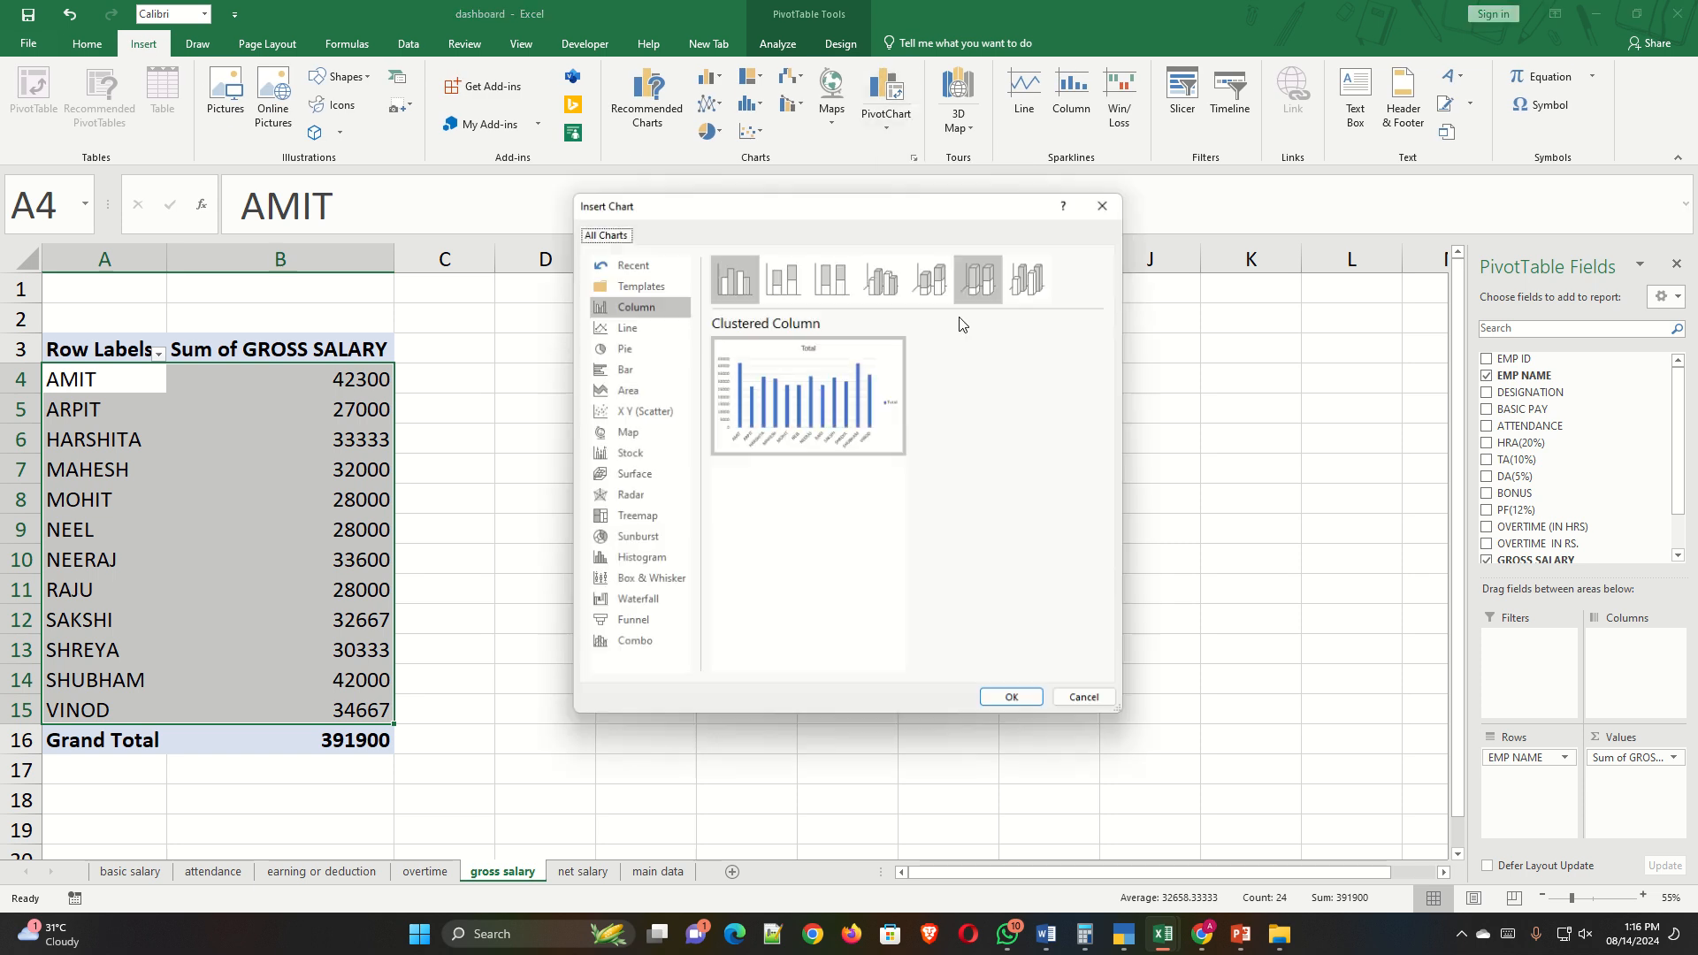
pyautogui.click(1014, 702)
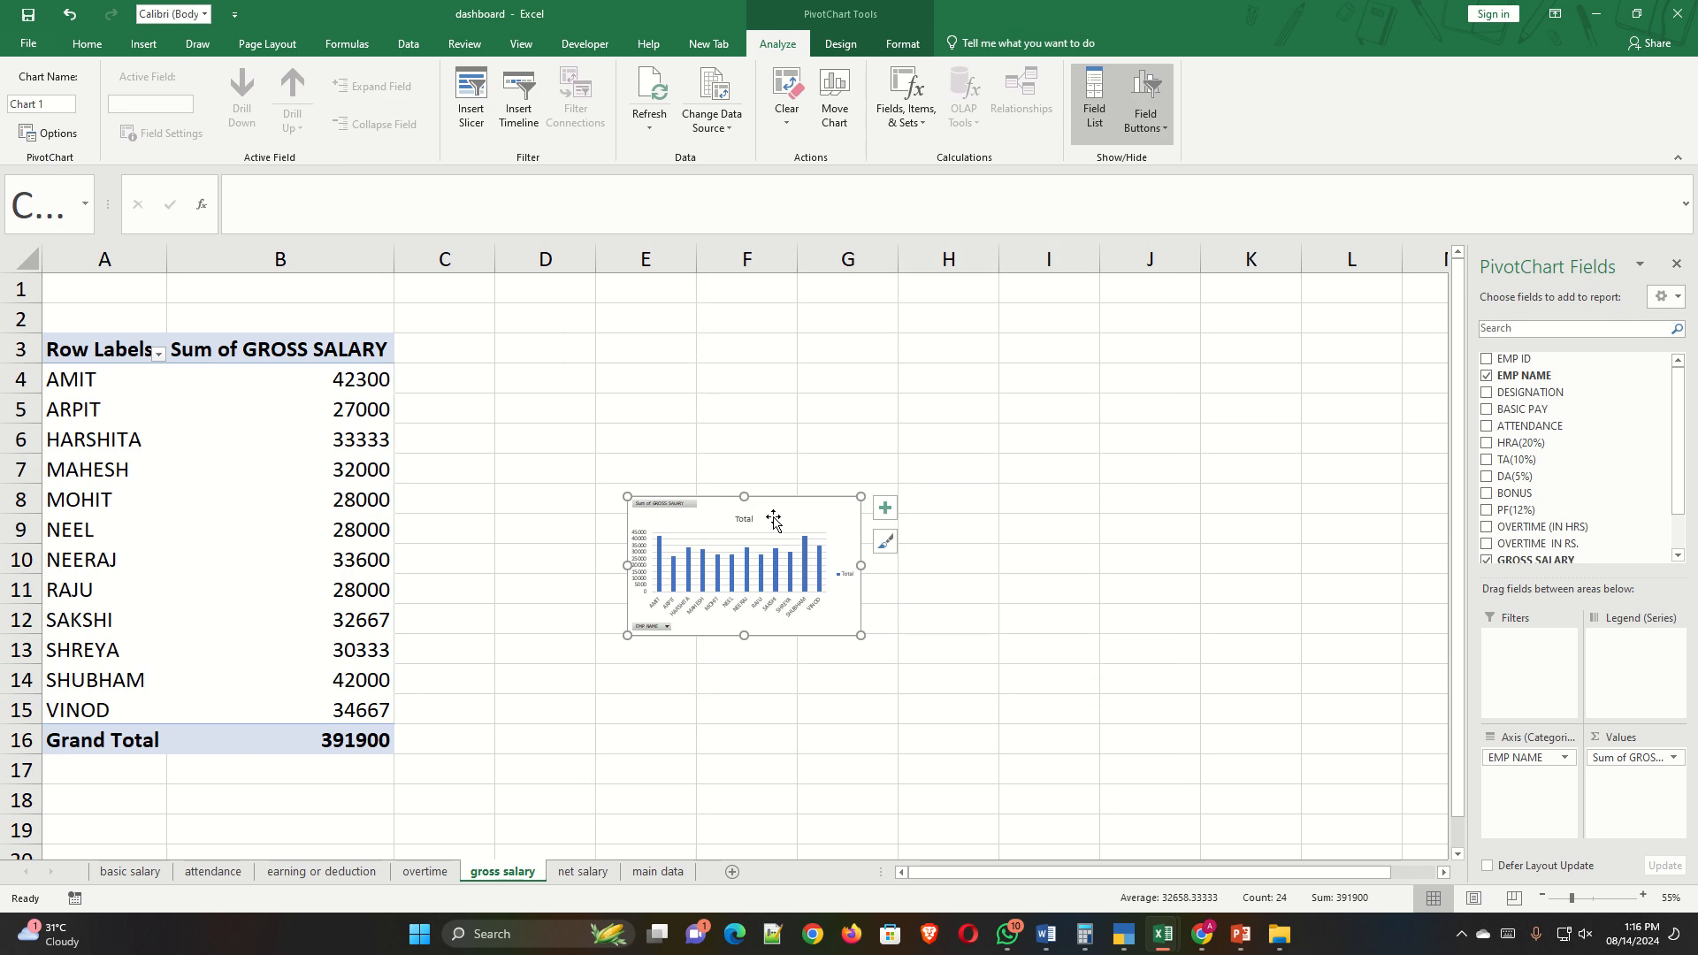
pyautogui.moveTo(770, 519); pyautogui.dragTo(720, 409)
pyautogui.moveTo(787, 525); pyautogui.dragTo(1073, 695)
# Increase the font size of the employee names on the gross salary chart's horizontal axis.
pyautogui.click(902, 677)
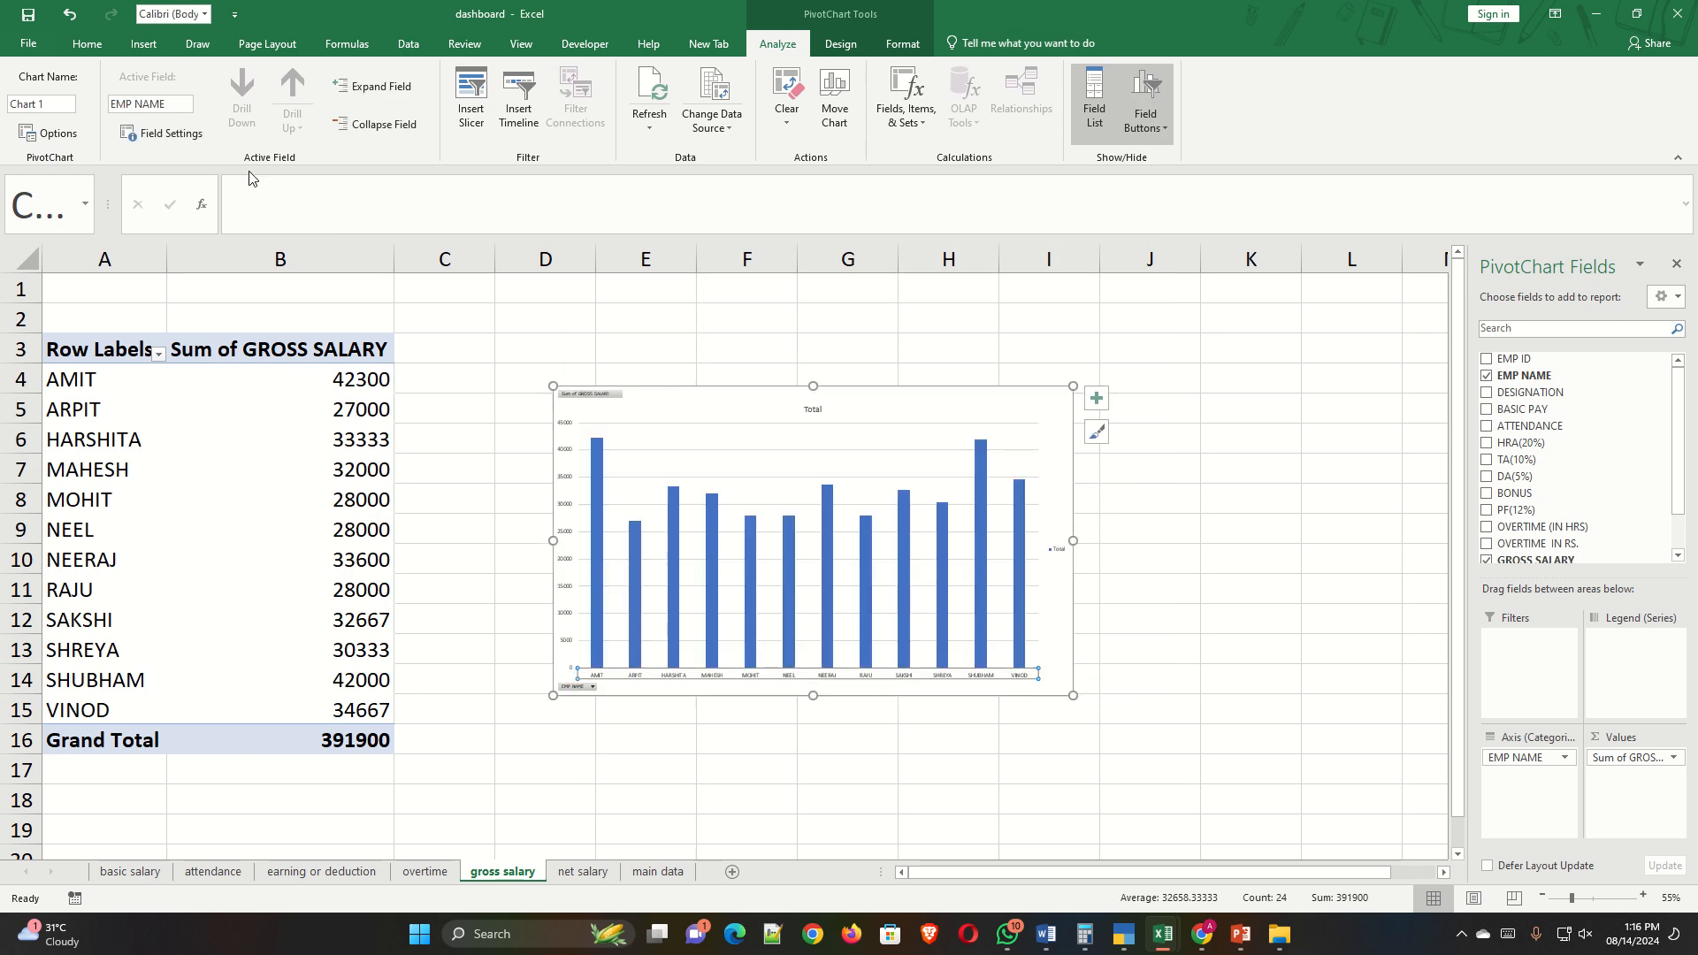
pyautogui.click(87, 43)
pyautogui.click(378, 87)
pyautogui.click(378, 87)
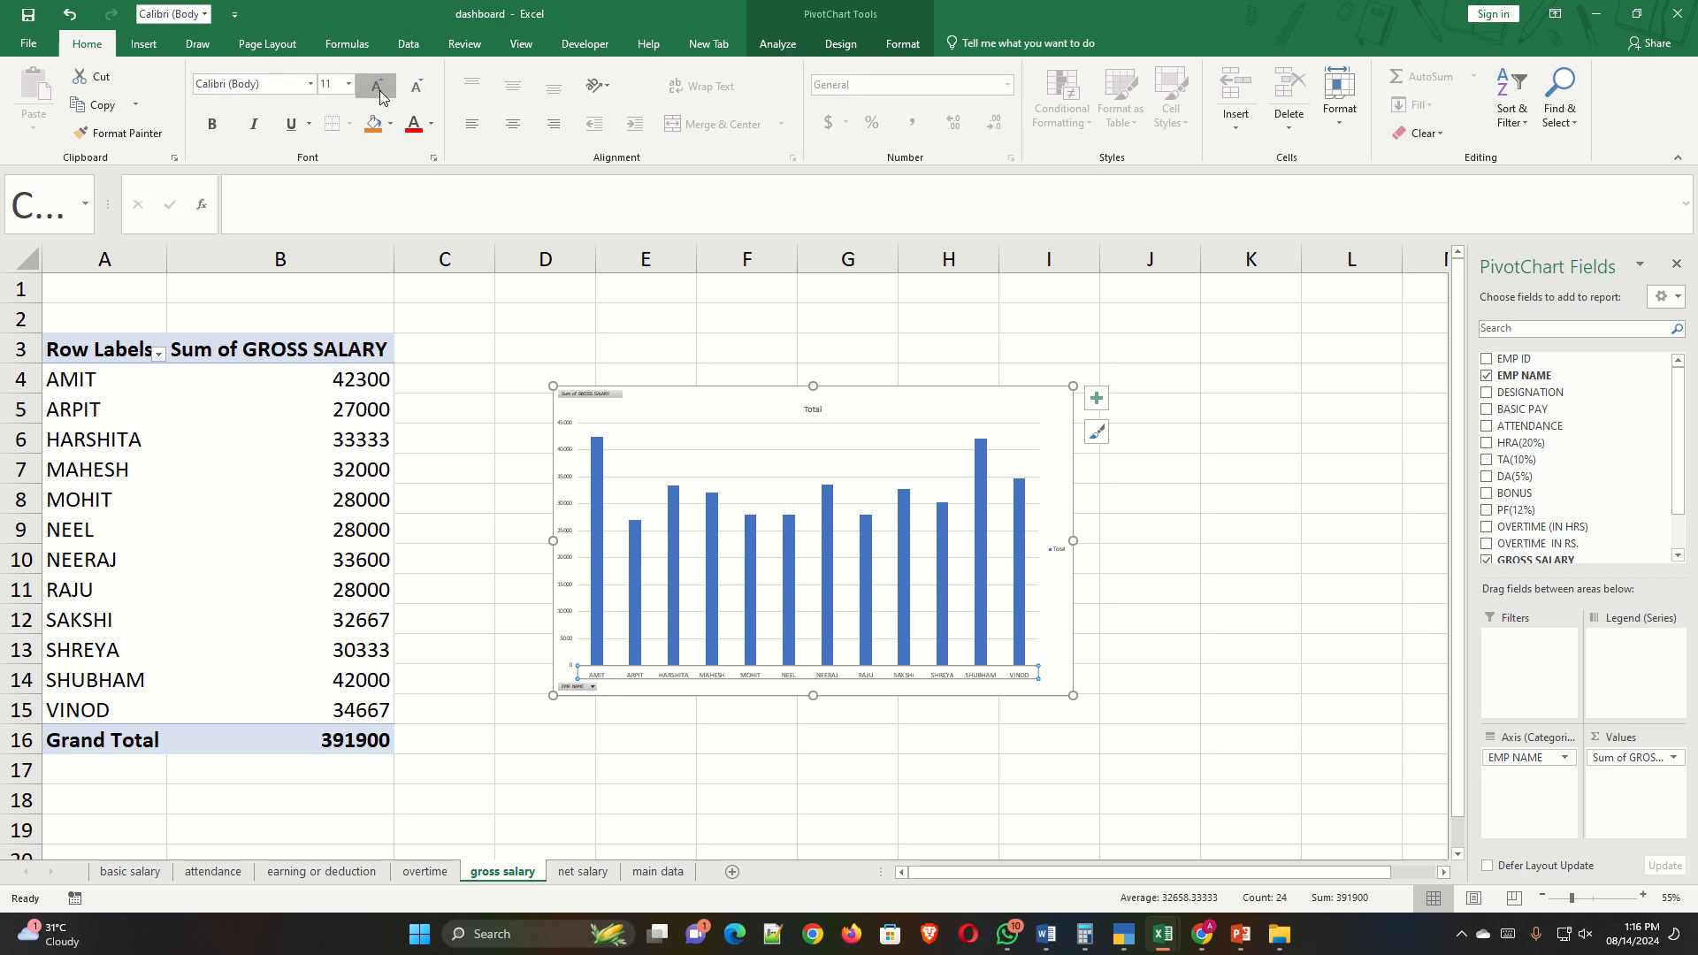
pyautogui.click(379, 87)
pyautogui.click(378, 87)
pyautogui.click(1255, 597)
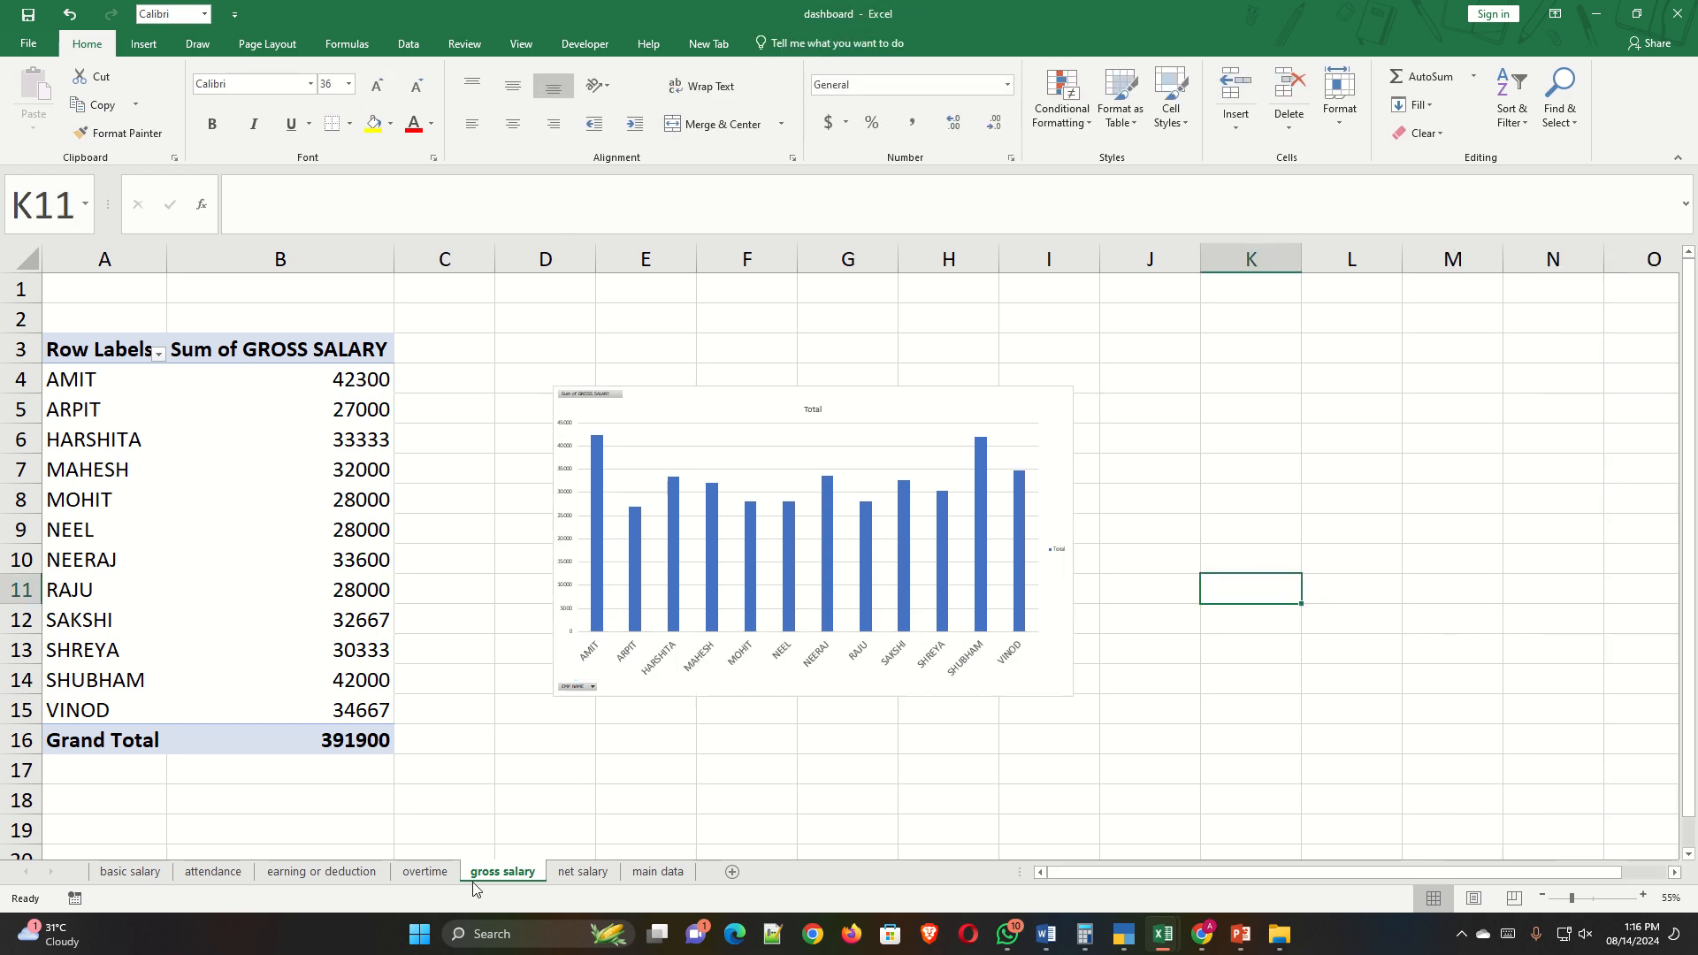
# Insert a stacked column PivotChart from A4:B15 on the net salary sheet and enlarge it over about columns E to L, rows 8 to 16.
pyautogui.click(582, 871)
pyautogui.moveTo(104, 385); pyautogui.dragTo(294, 708)
pyautogui.click(144, 44)
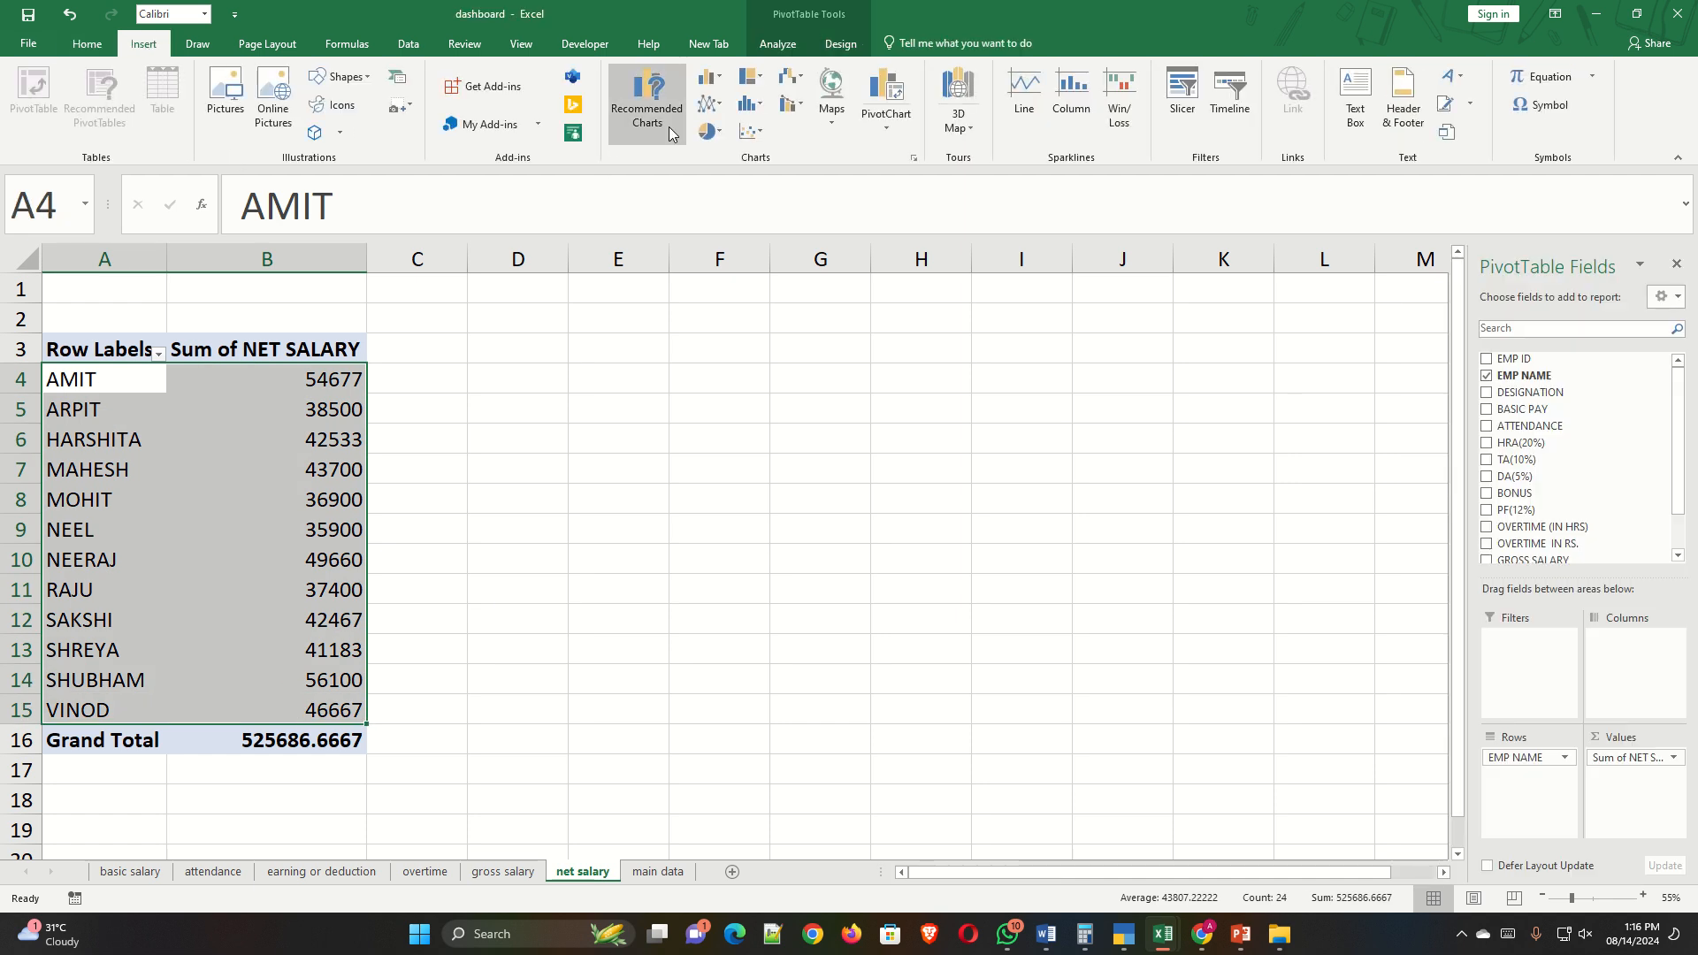
pyautogui.click(889, 115)
pyautogui.click(911, 160)
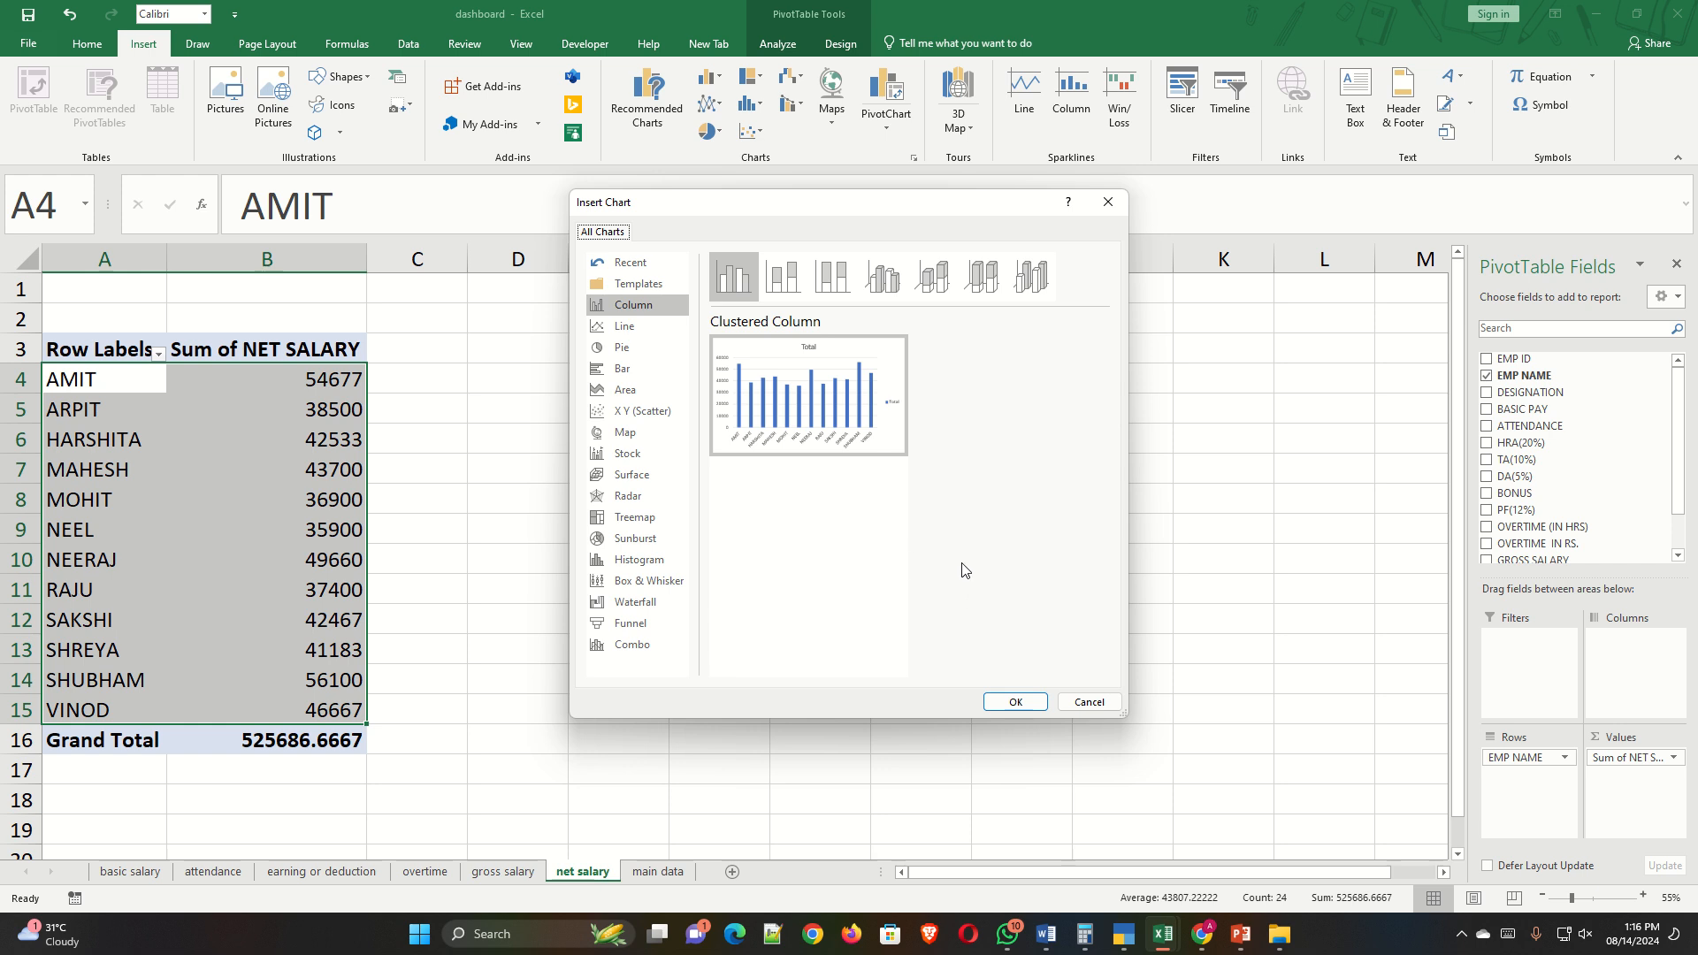
pyautogui.click(783, 276)
pyautogui.click(1001, 703)
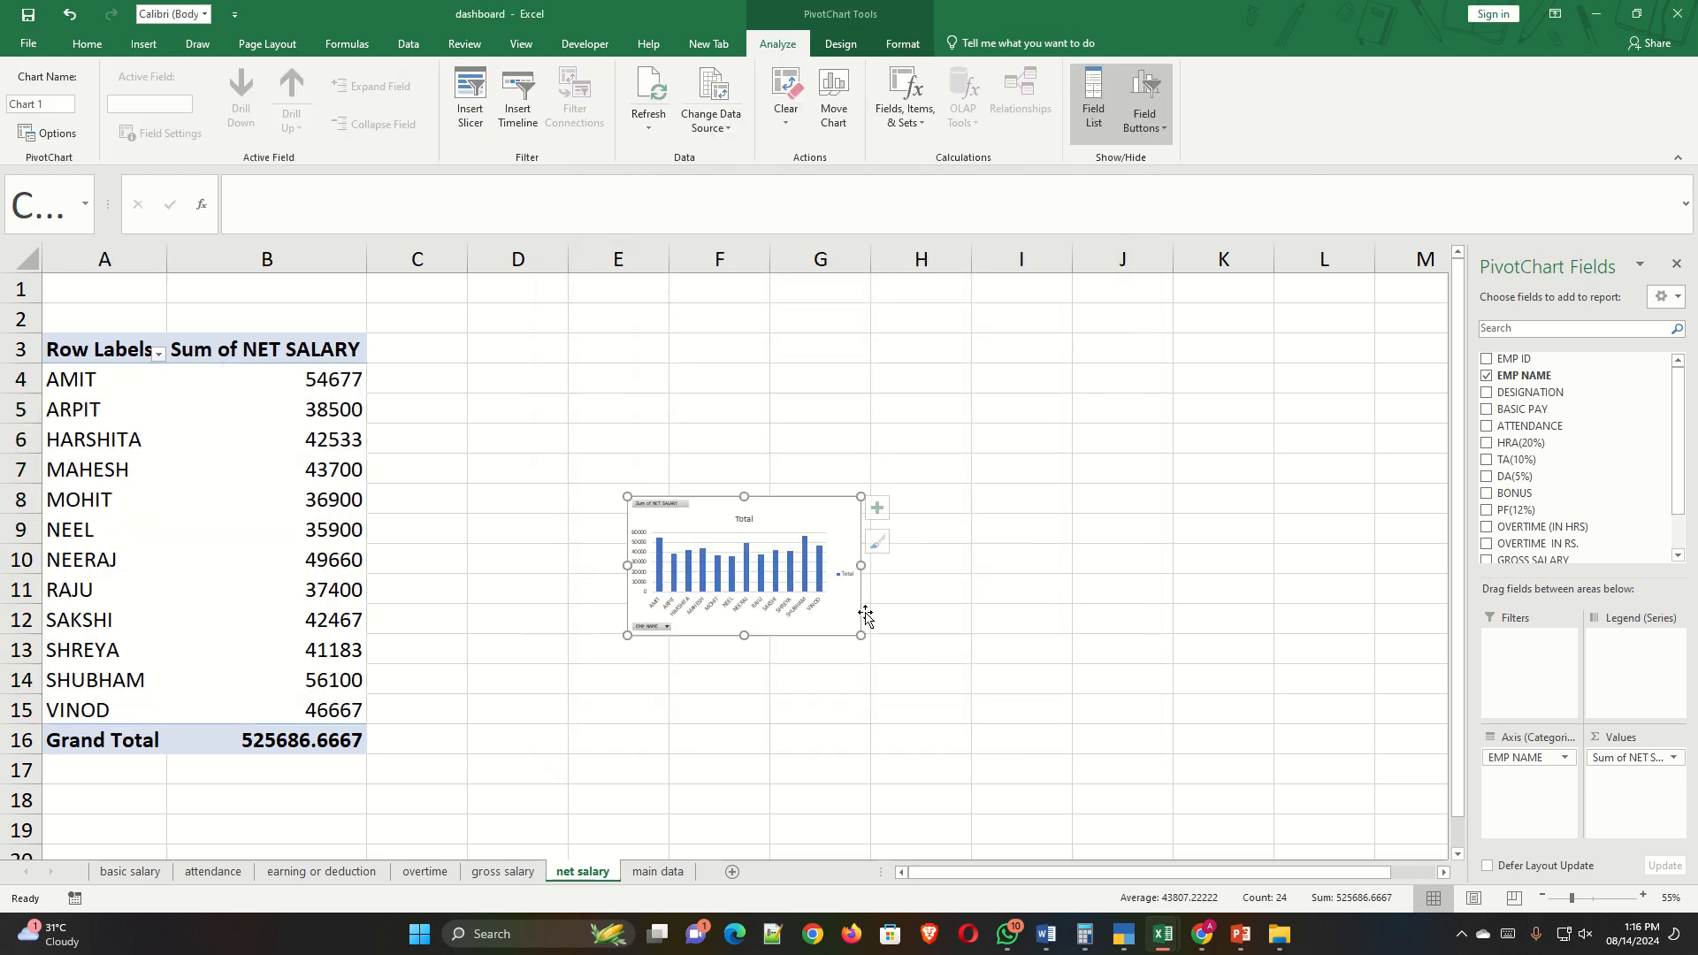
pyautogui.moveTo(874, 633); pyautogui.dragTo(1311, 730)
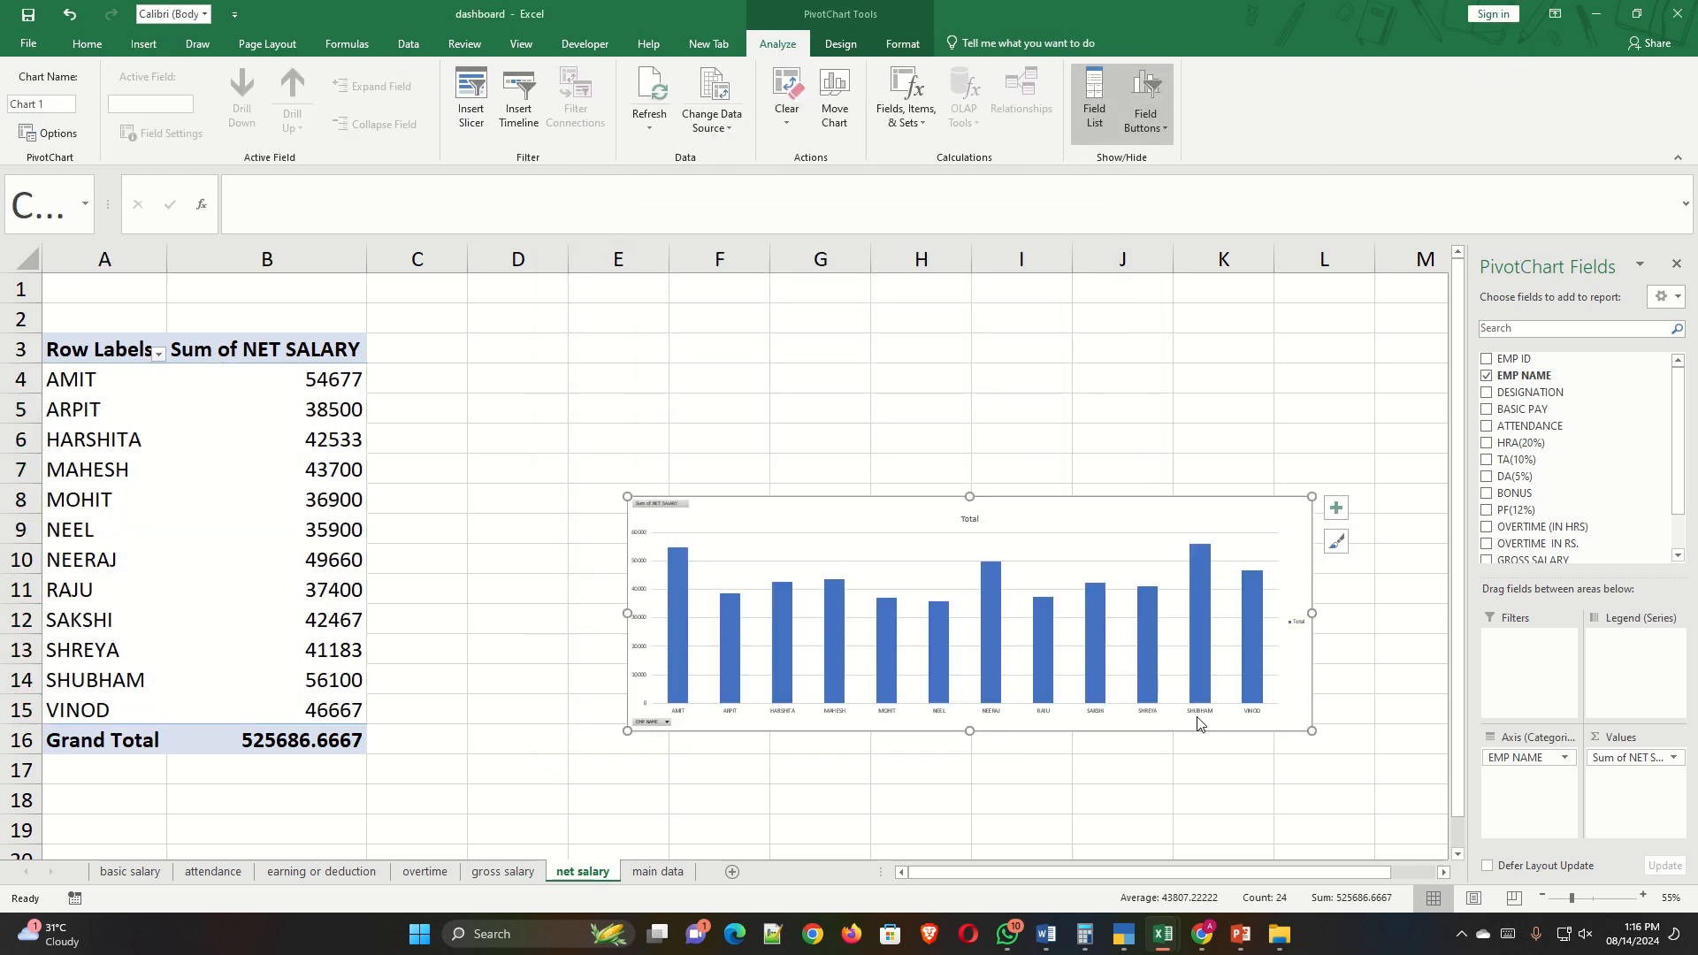
# Set the employee names on the net salary chart's horizontal axis to font size 20 and move the chart to about columns D to J, rows 4 to 12.
pyautogui.click(1095, 713)
pyautogui.click(104, 51)
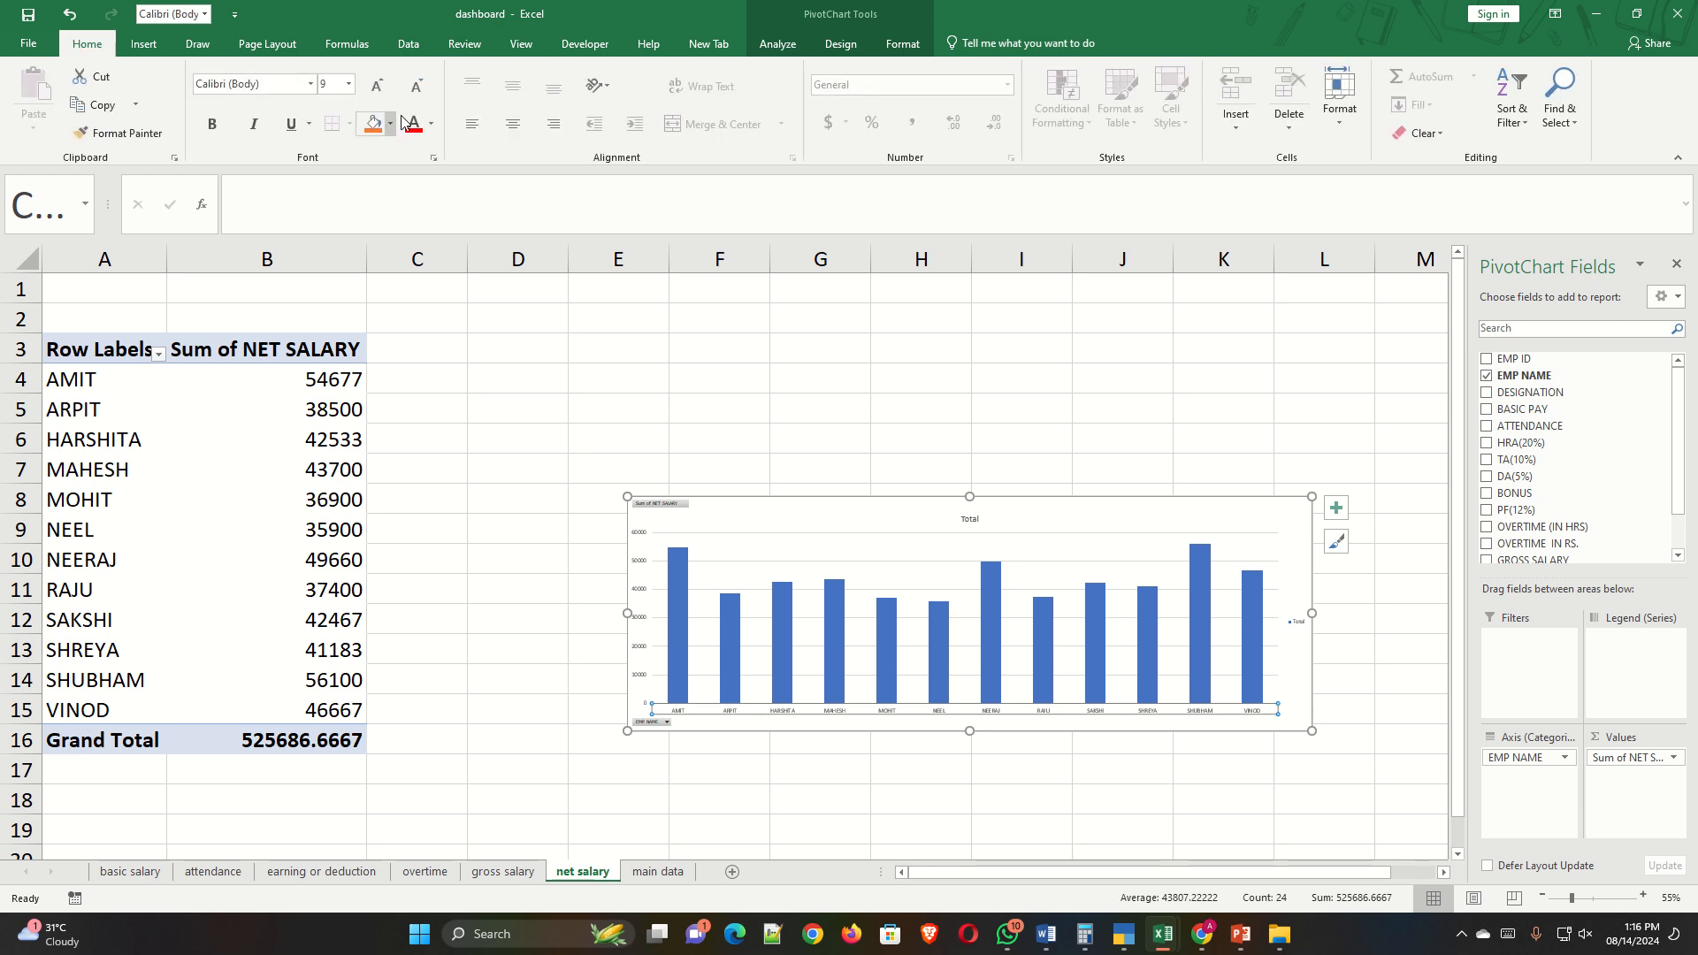
pyautogui.click(378, 85)
pyautogui.click(378, 86)
pyautogui.click(385, 92)
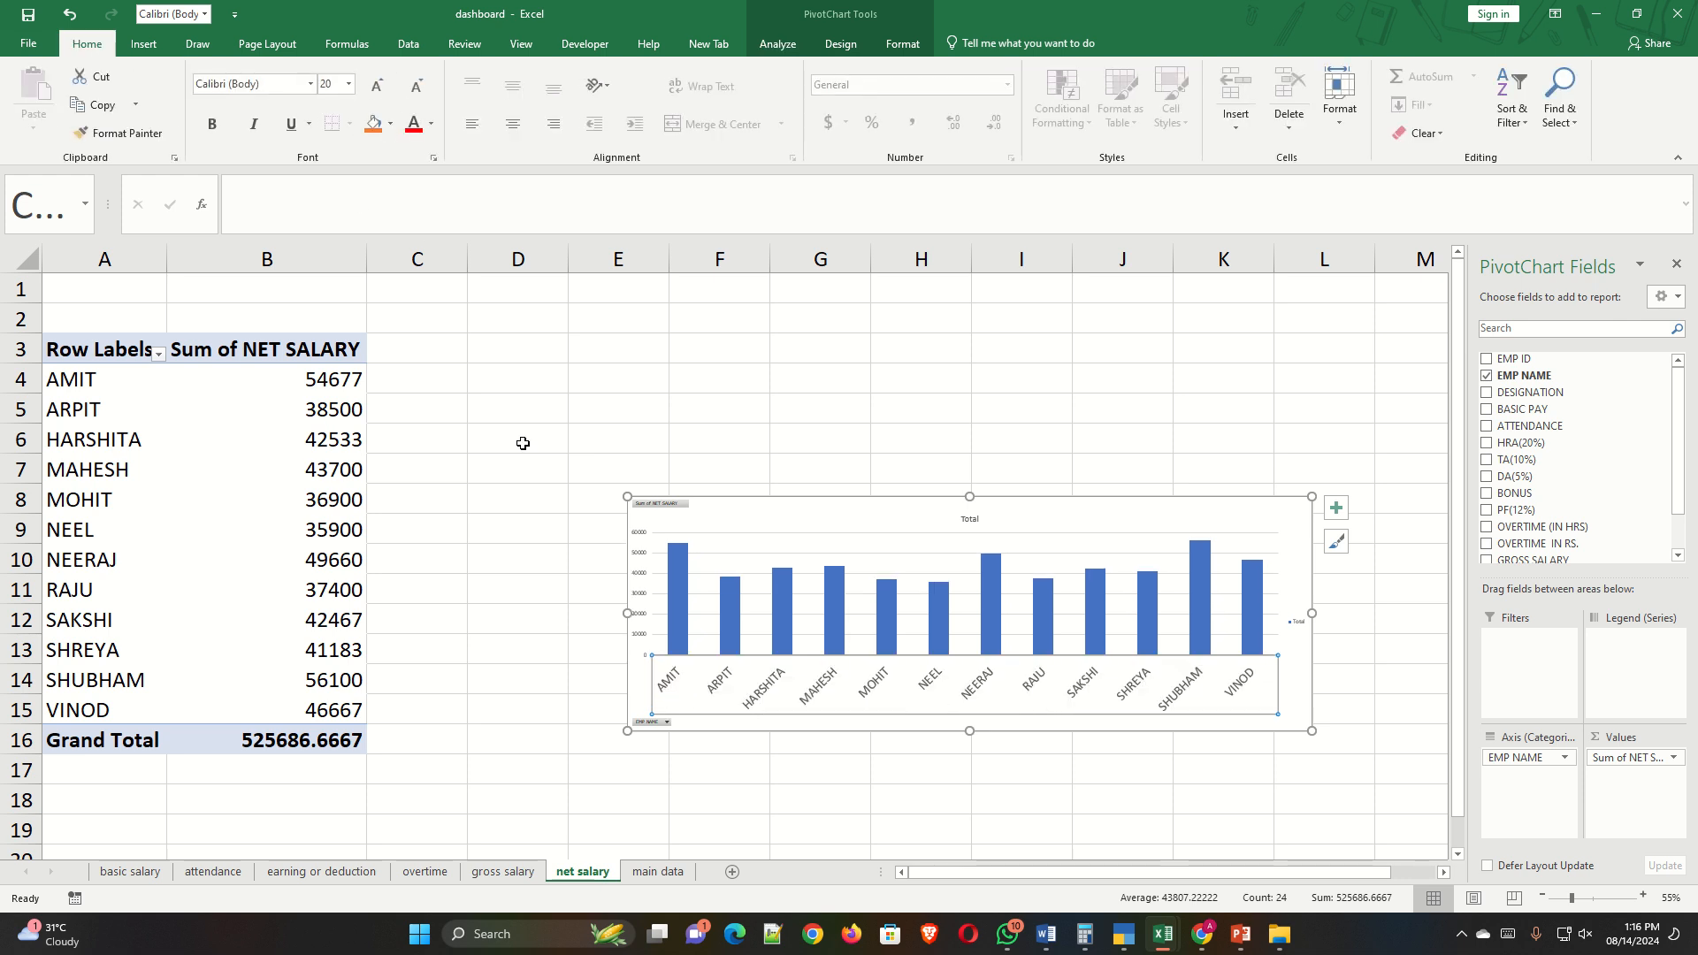
pyautogui.click(497, 458)
pyautogui.moveTo(842, 500); pyautogui.dragTo(692, 381)
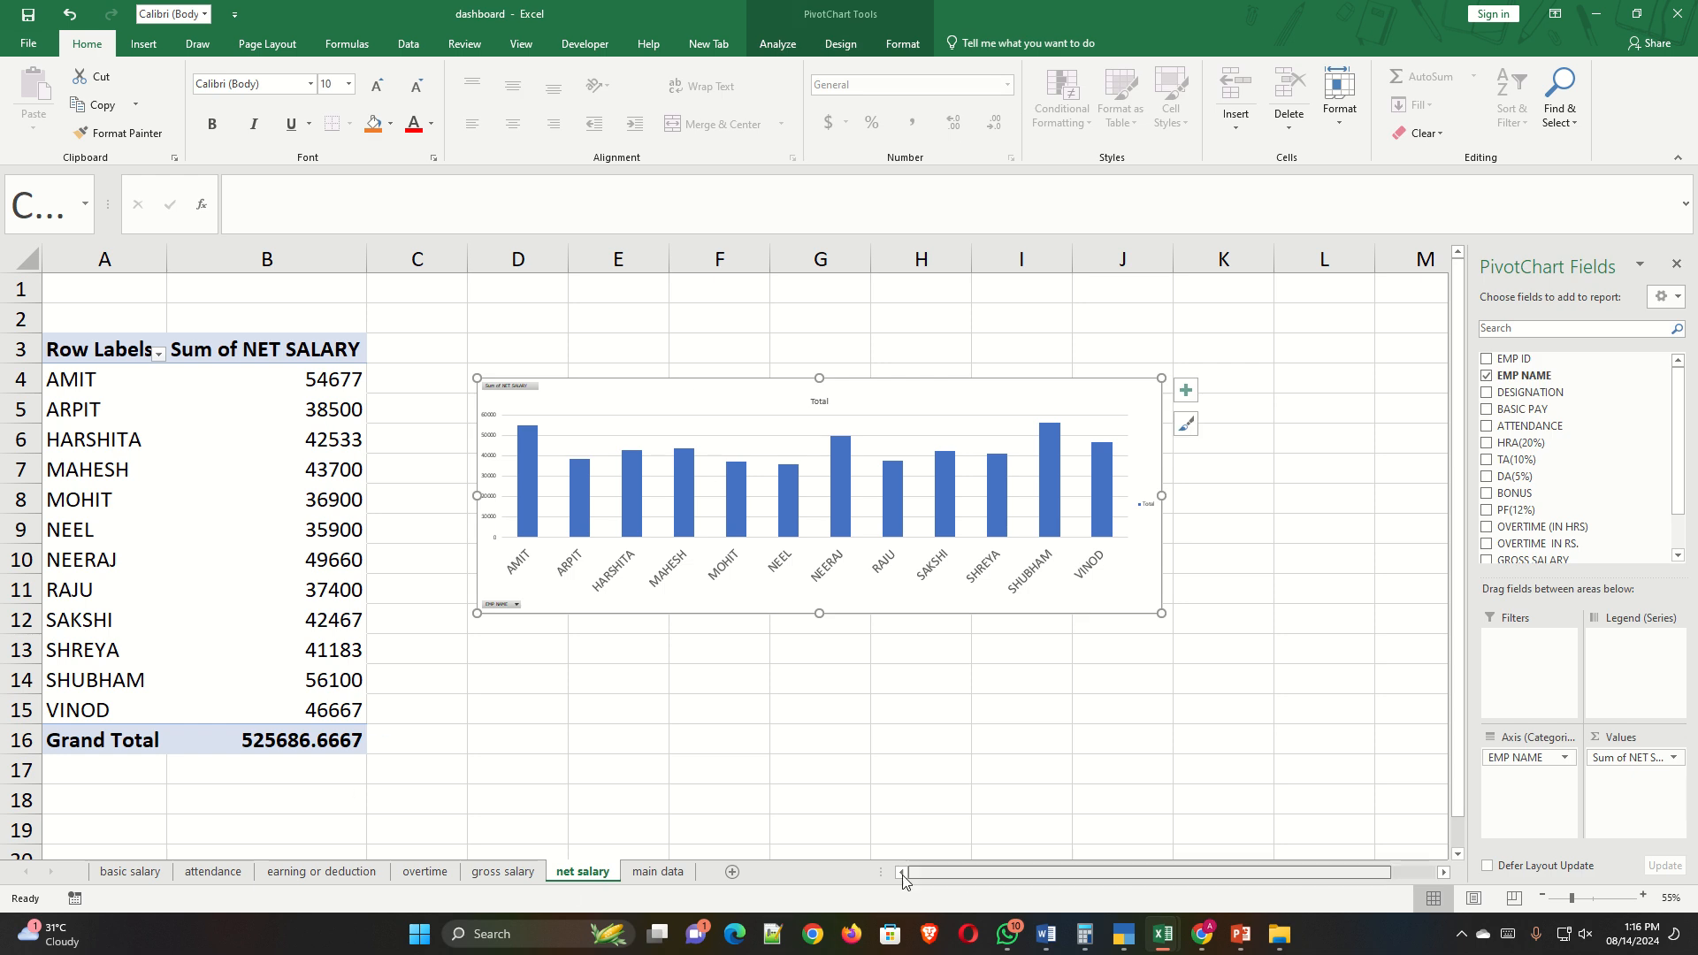
# Add a blank worksheet directly after the basic salary sheet and switch to the main data sheet.
pyautogui.click(137, 872)
pyautogui.click(546, 610)
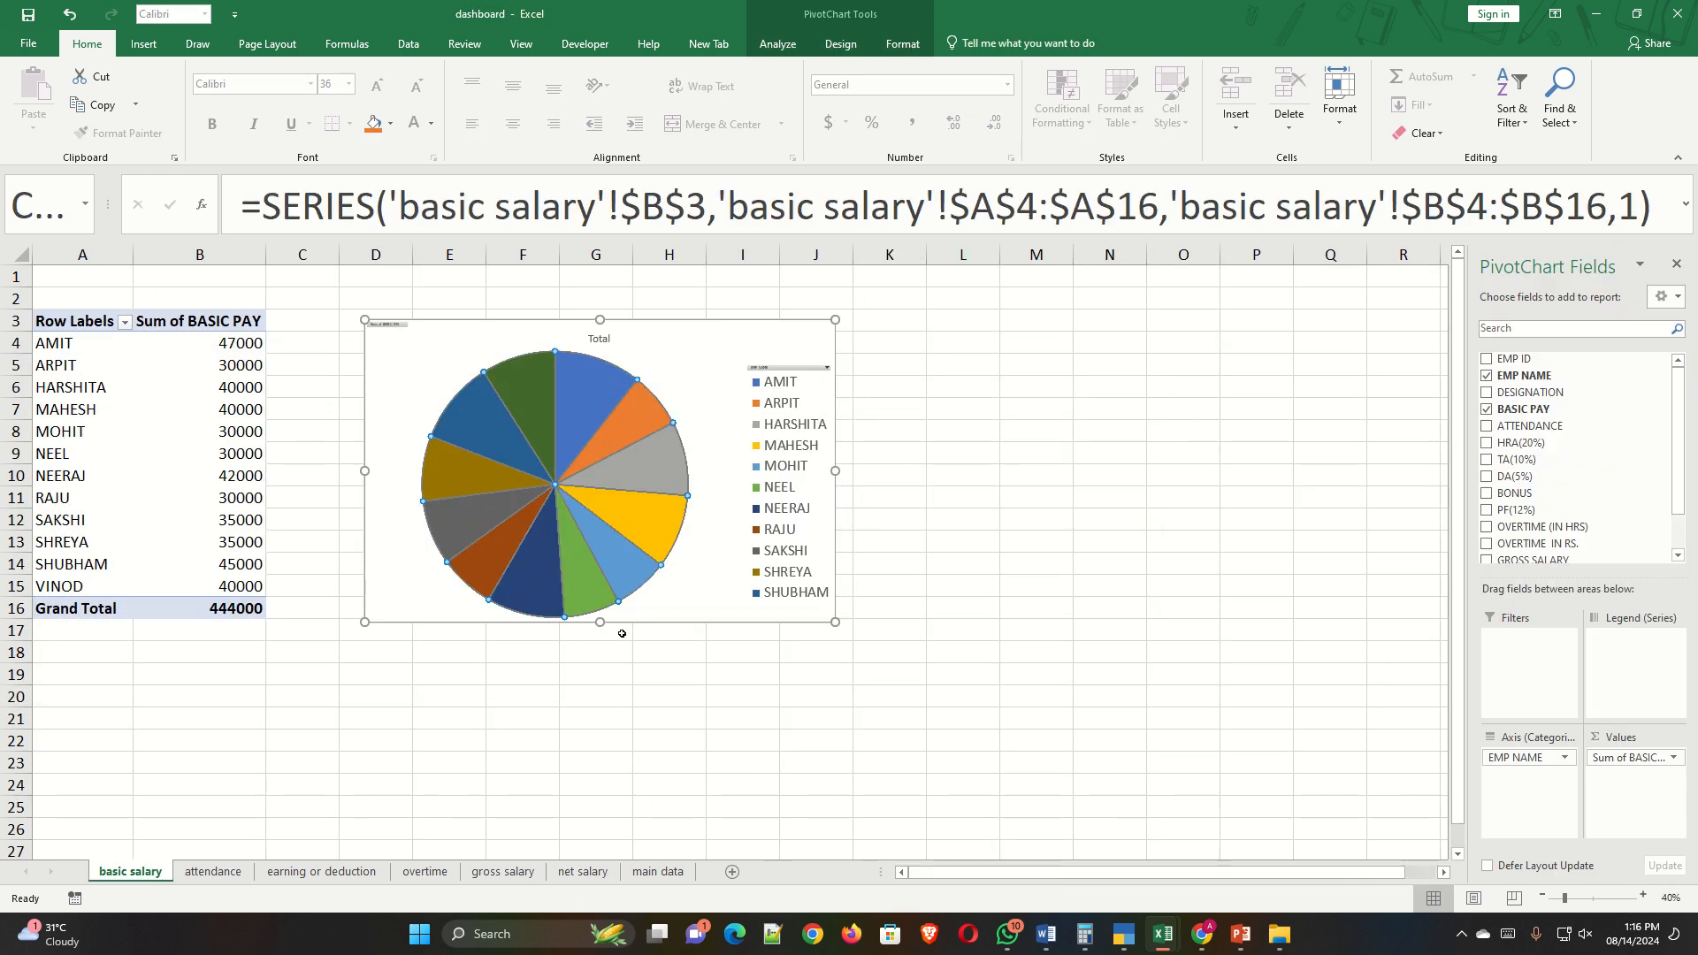
pyautogui.click(676, 609)
pyautogui.click(705, 713)
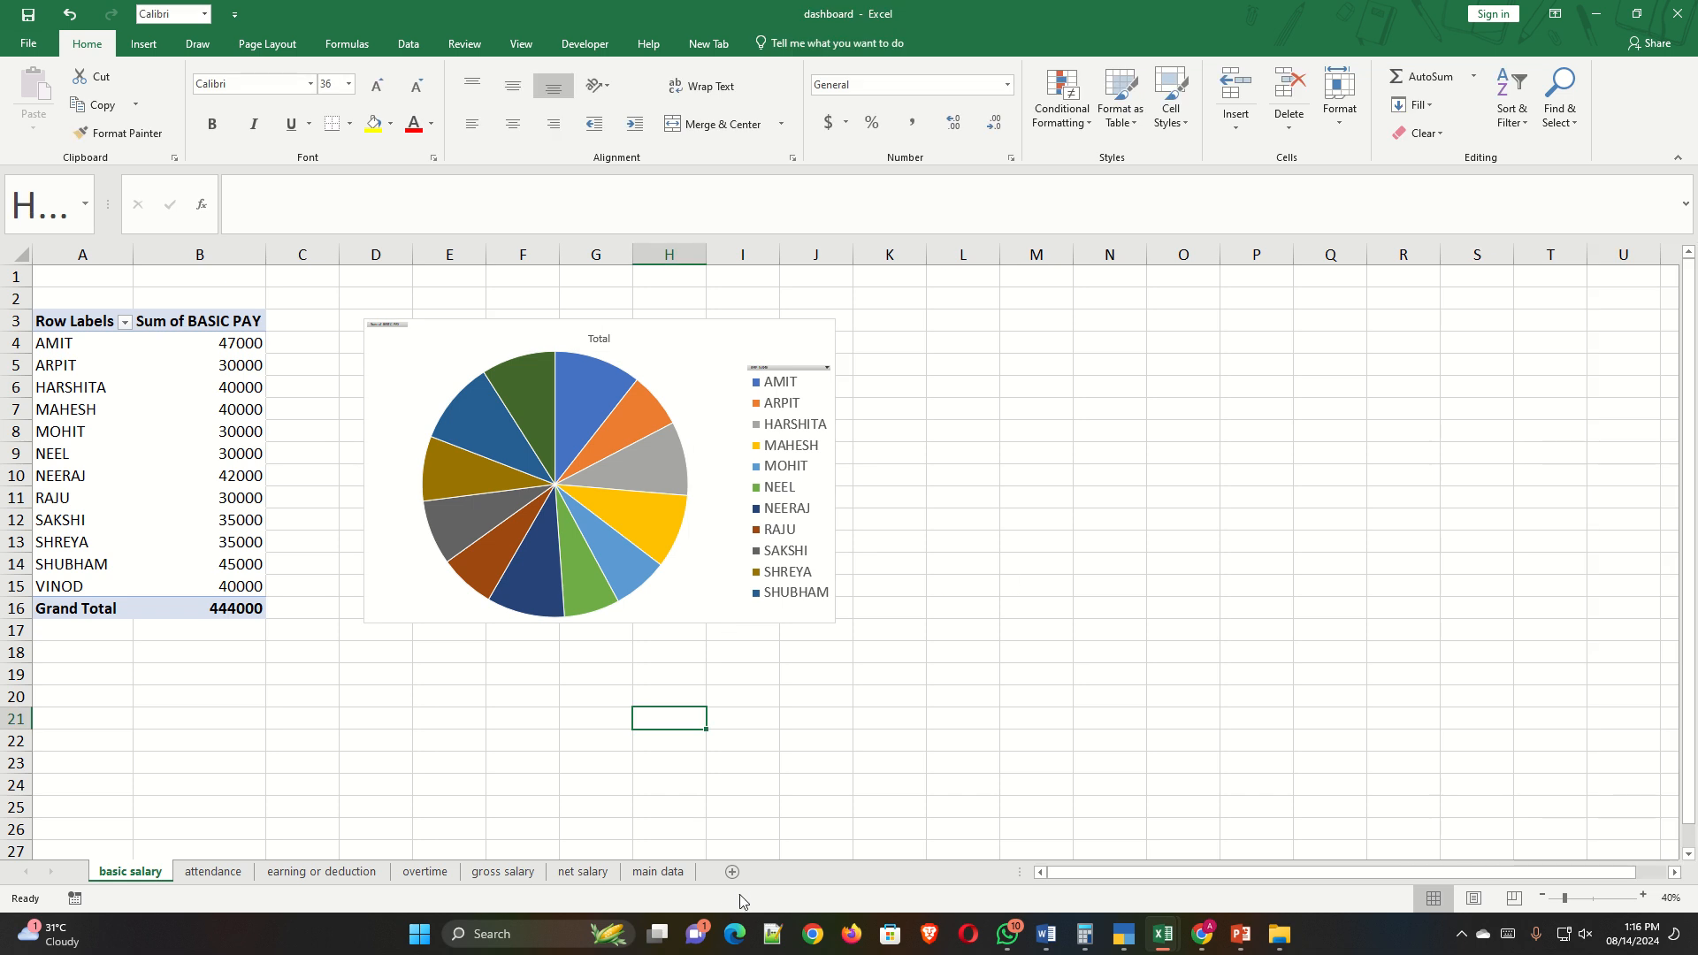
pyautogui.click(733, 872)
pyautogui.click(709, 873)
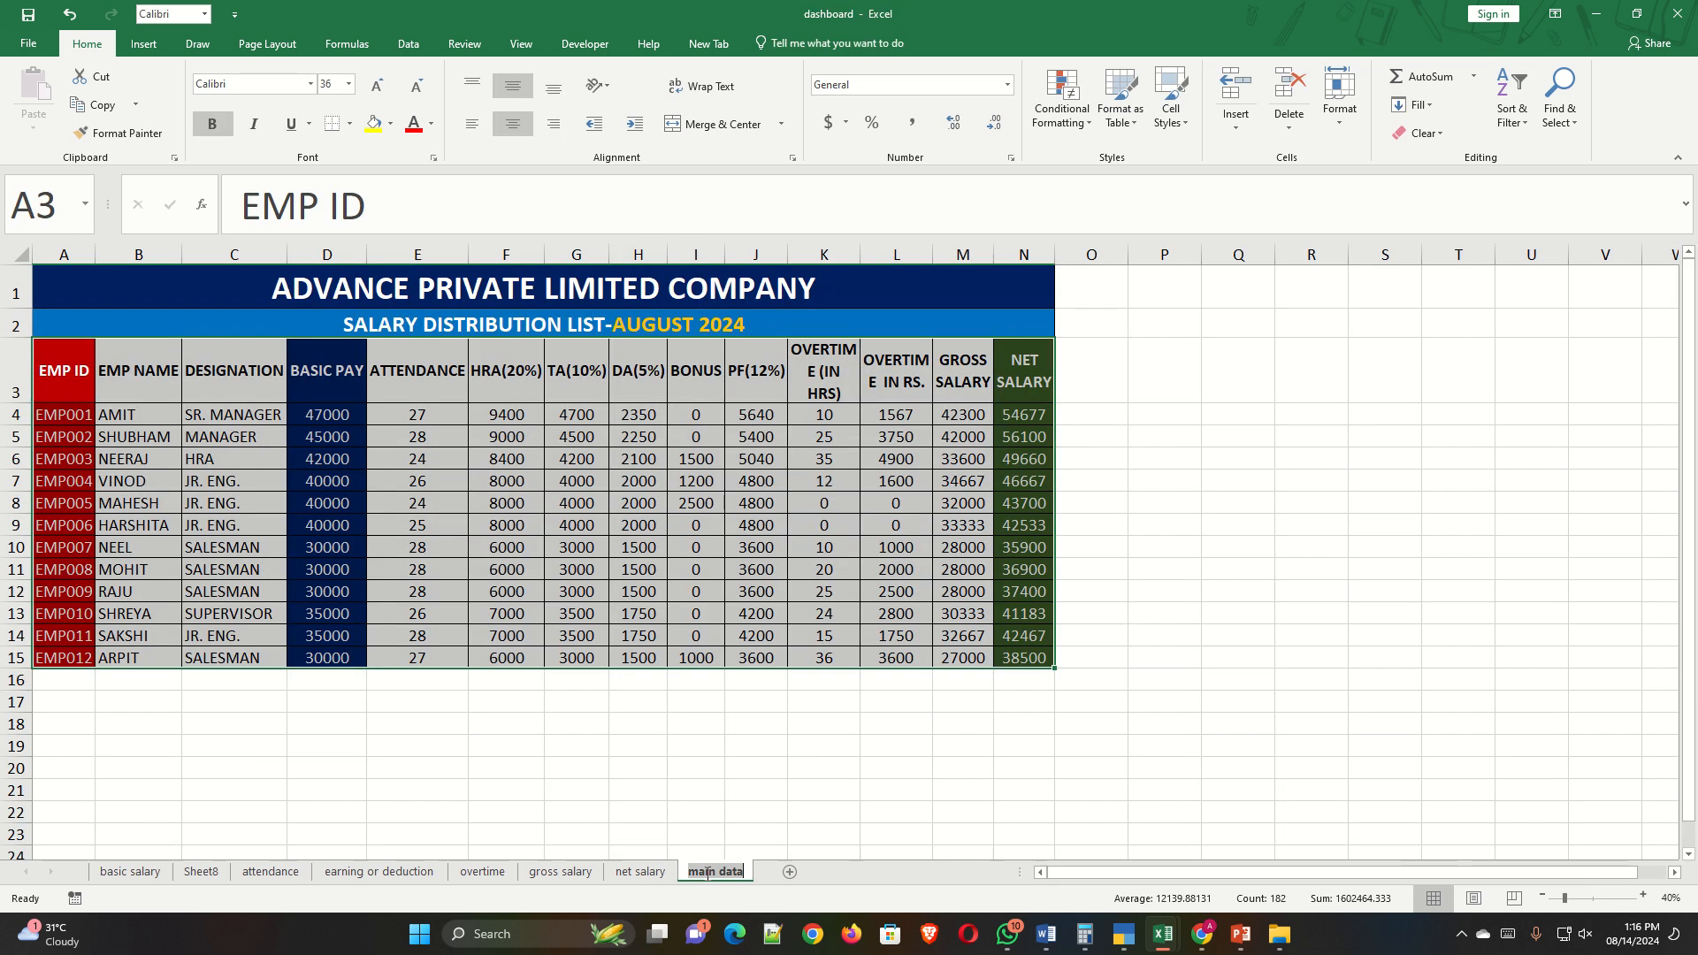
pyautogui.click(789, 812)
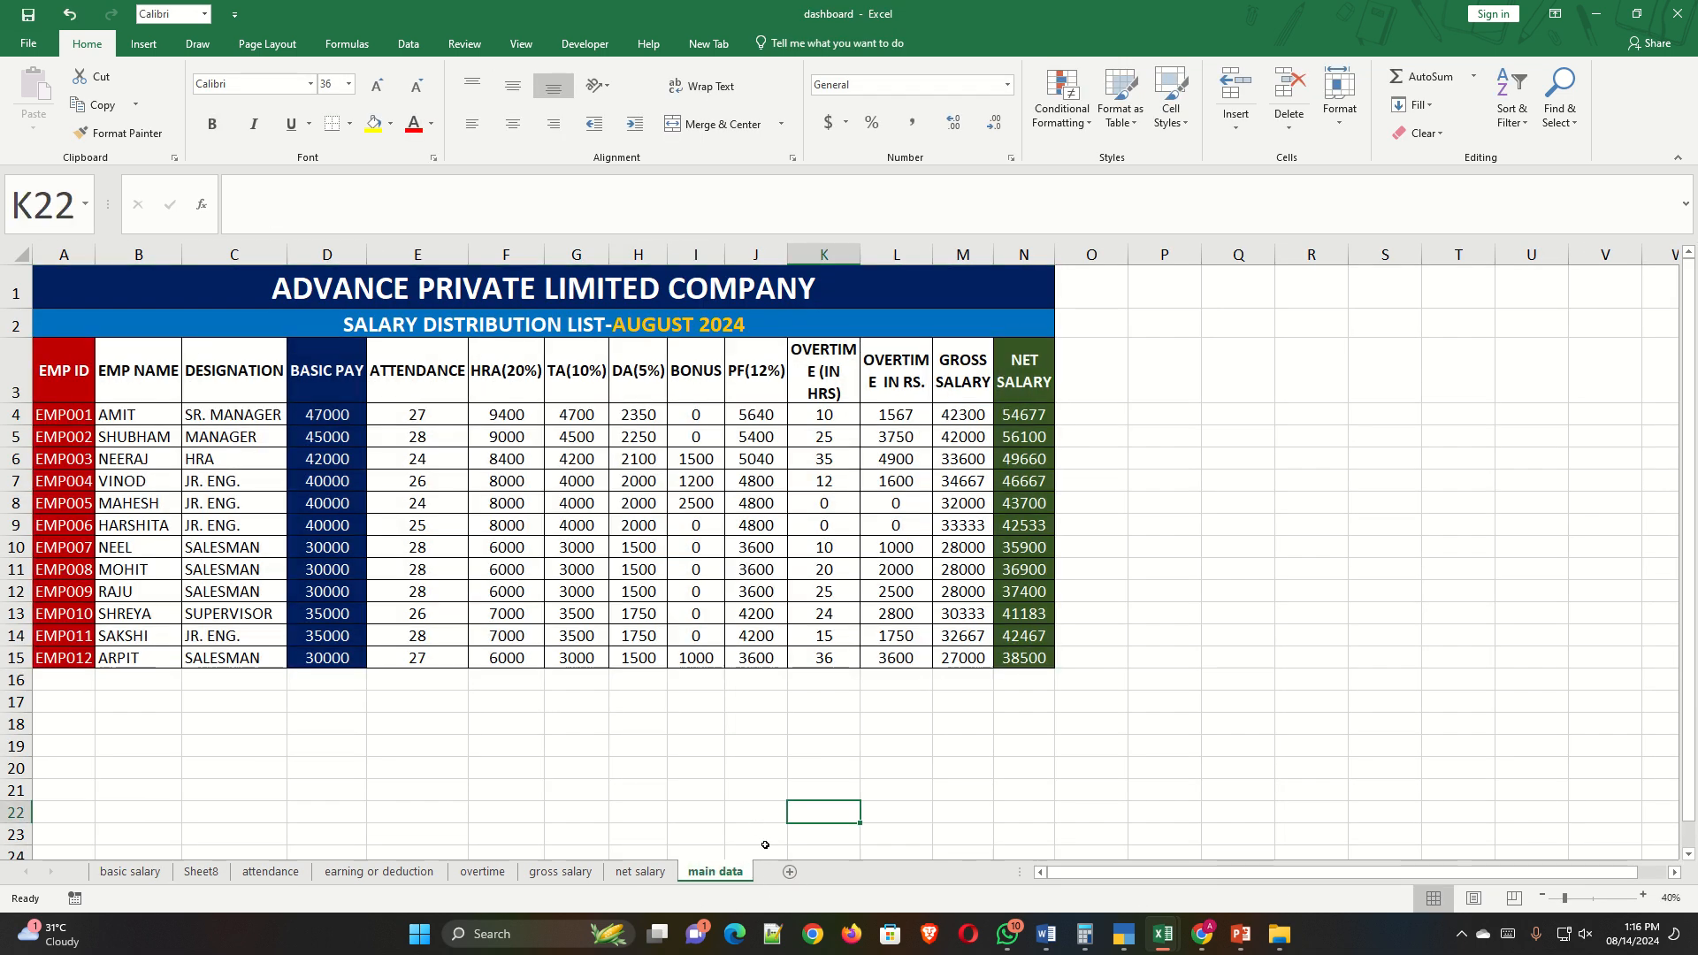
# Add a new worksheet after the main data sheet and rename it dashboard.
pyautogui.click(791, 873)
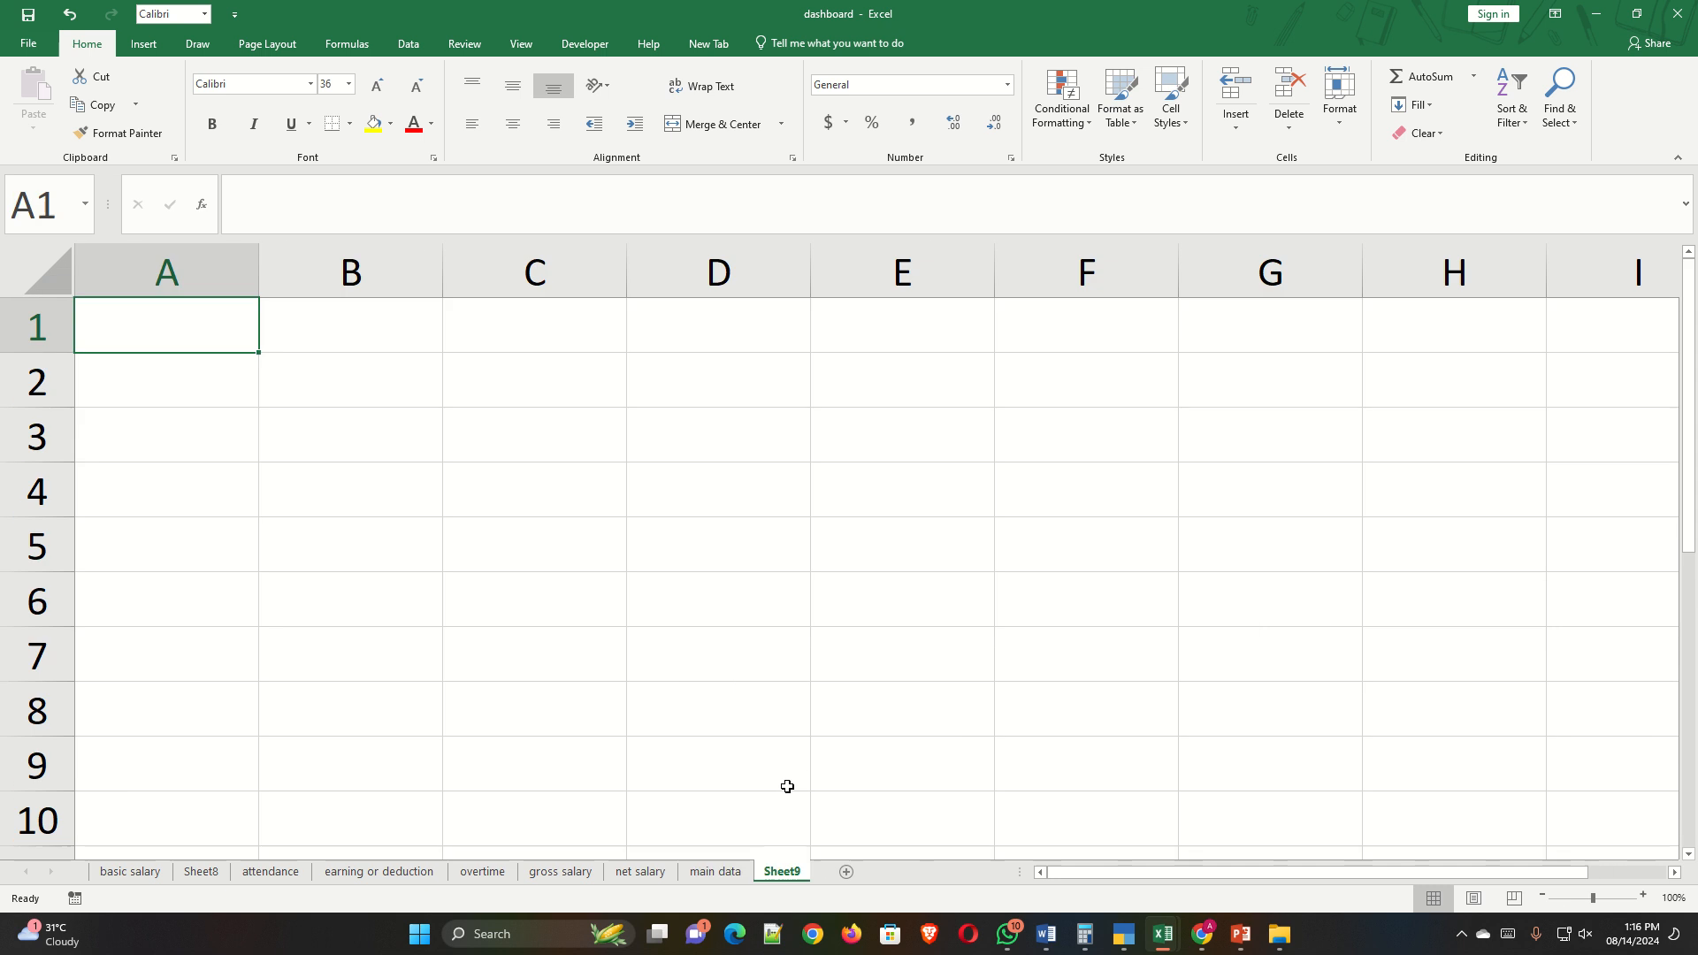
pyautogui.doubleClick(783, 872)
pyautogui.write('da')
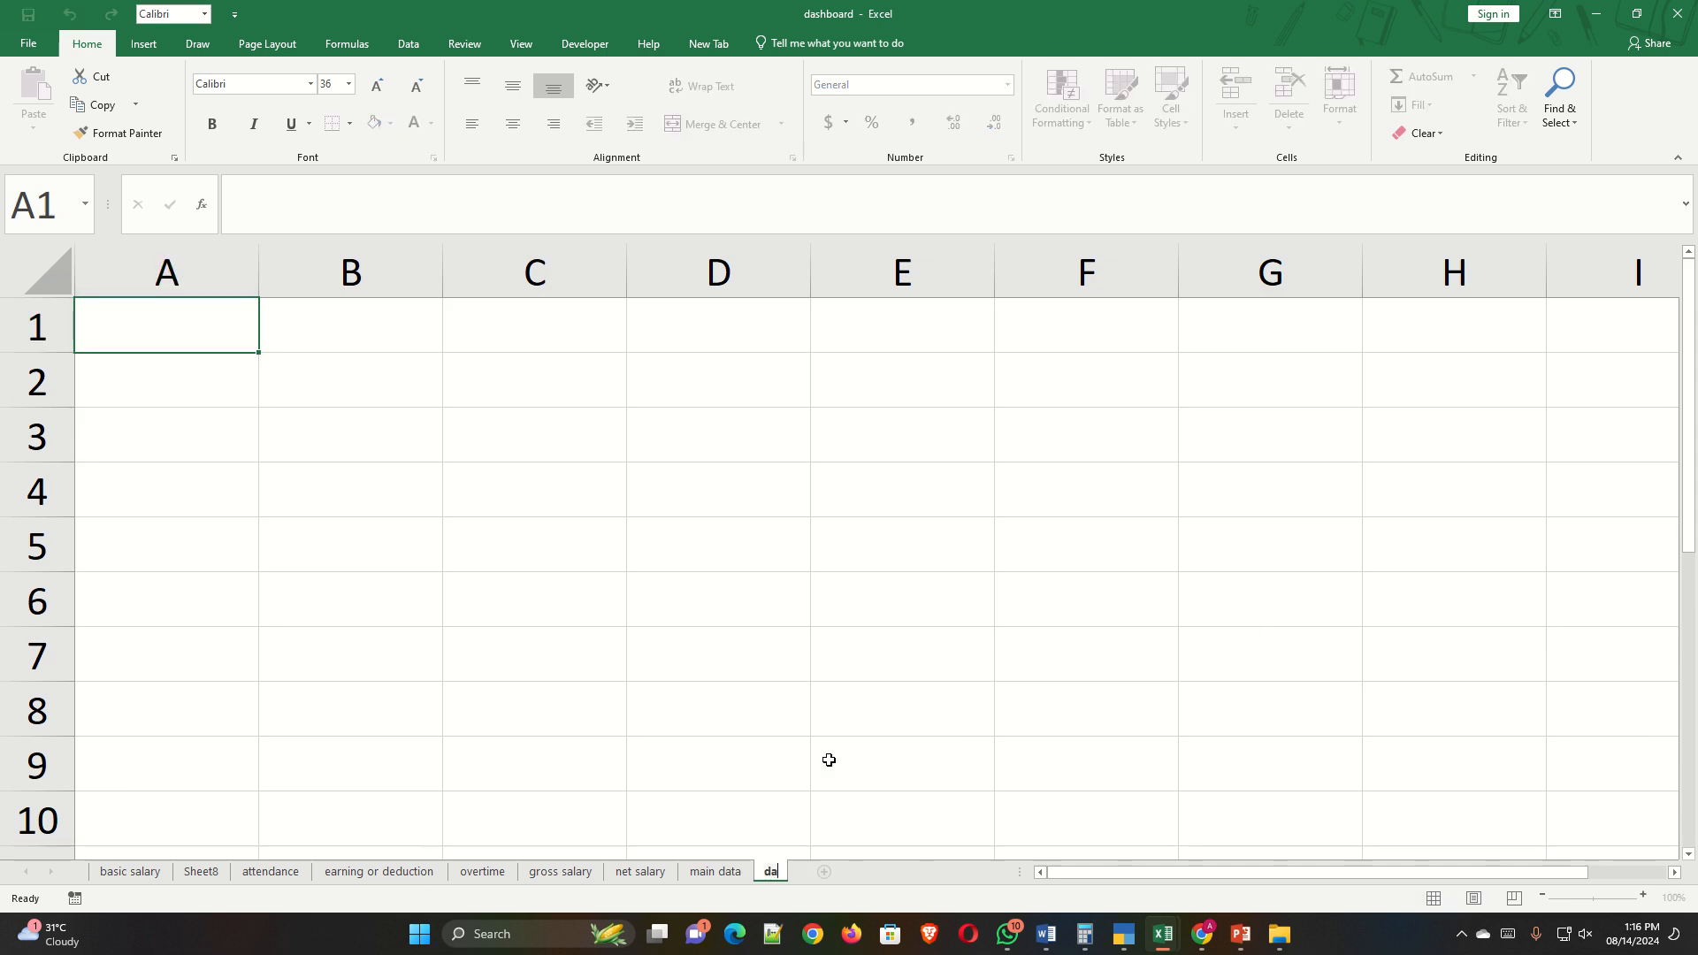
pyautogui.write('shboard')
pyautogui.press('Return')
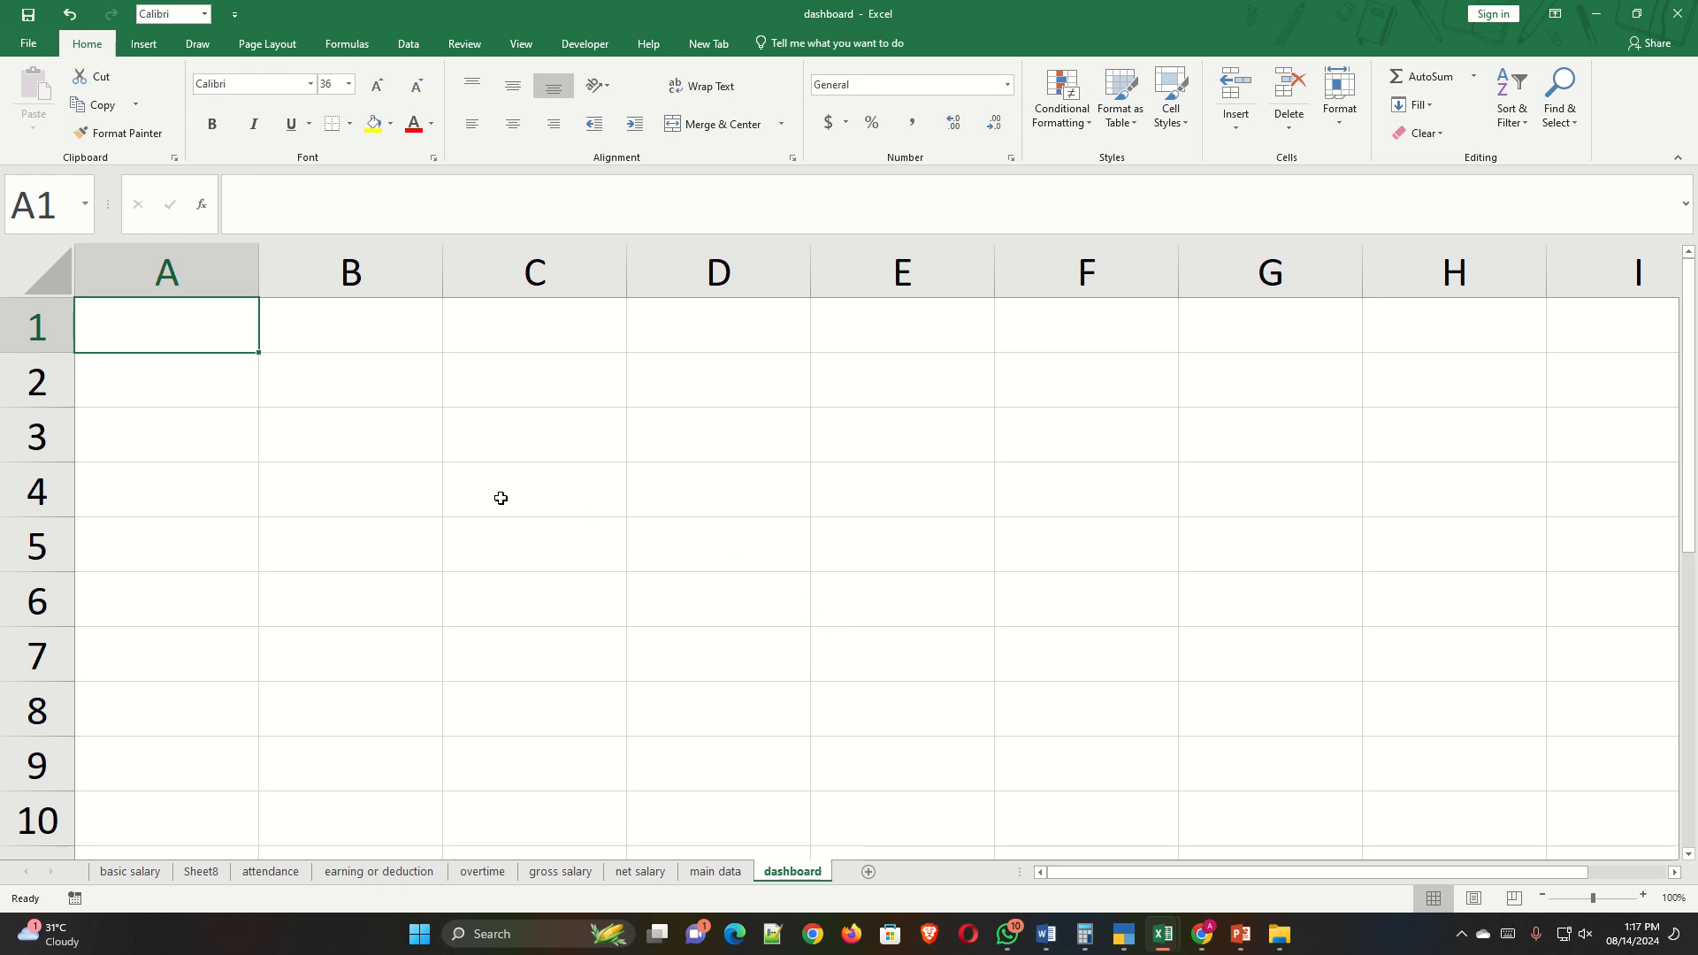
# Copy the pie chart from the basic salary sheet onto the dashboard sheet.
pyautogui.click(132, 871)
pyautogui.click(443, 612)
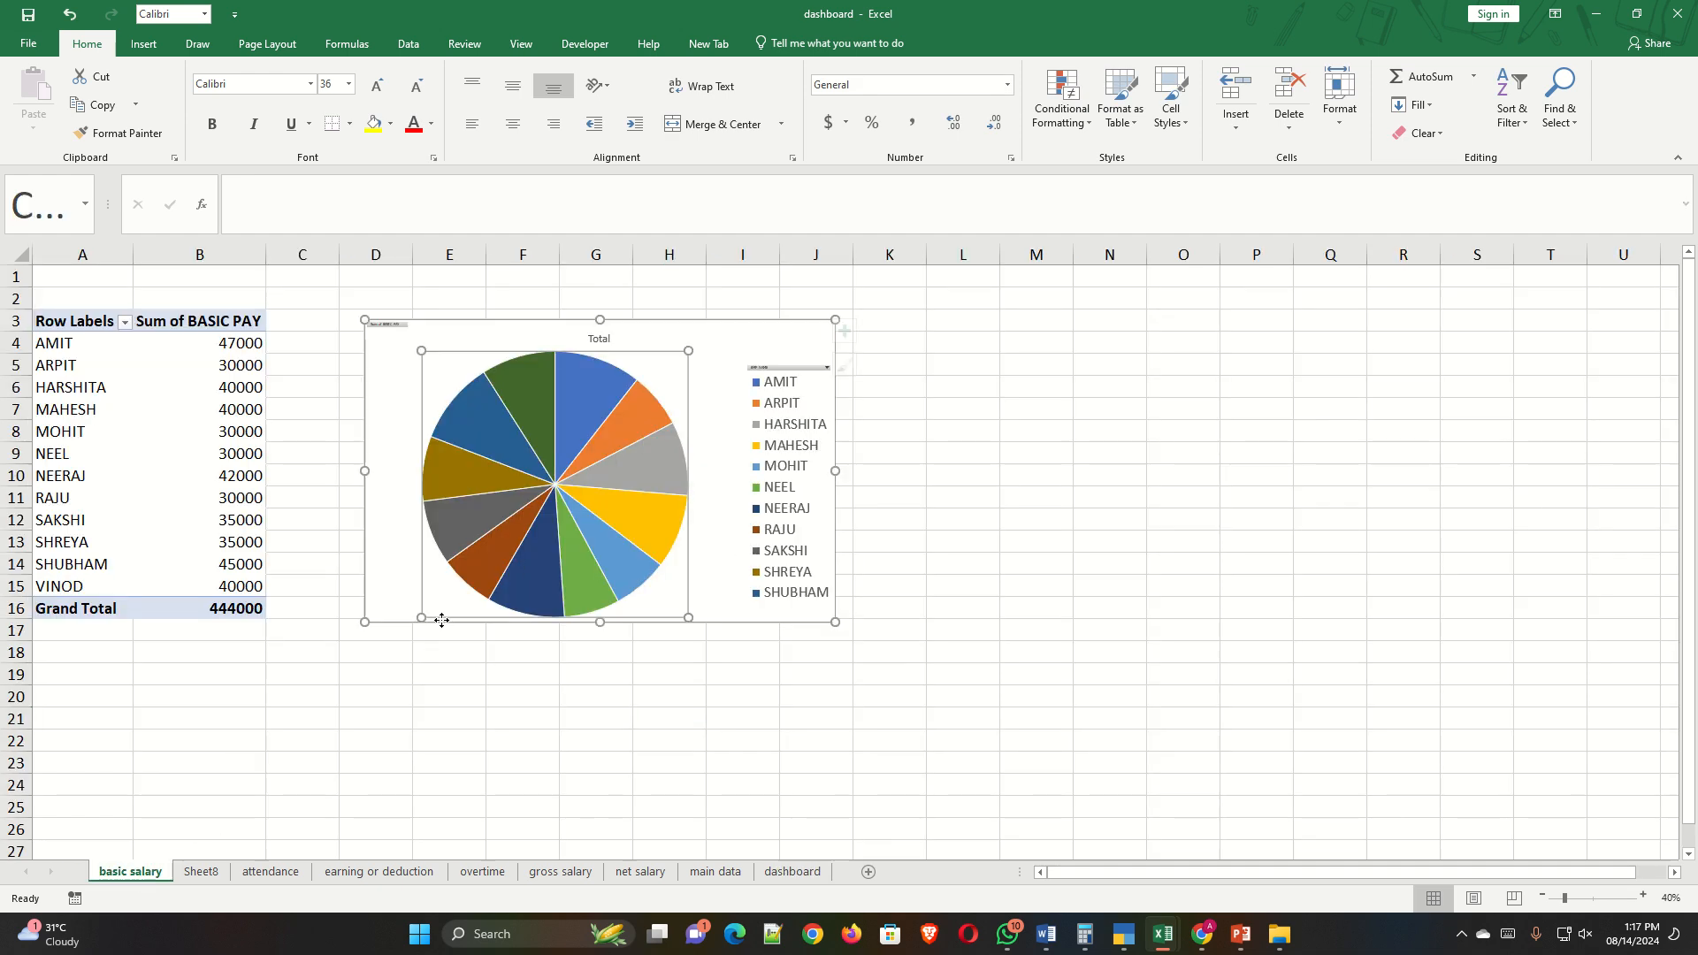
pyautogui.hotkey('ctrl', 'c')
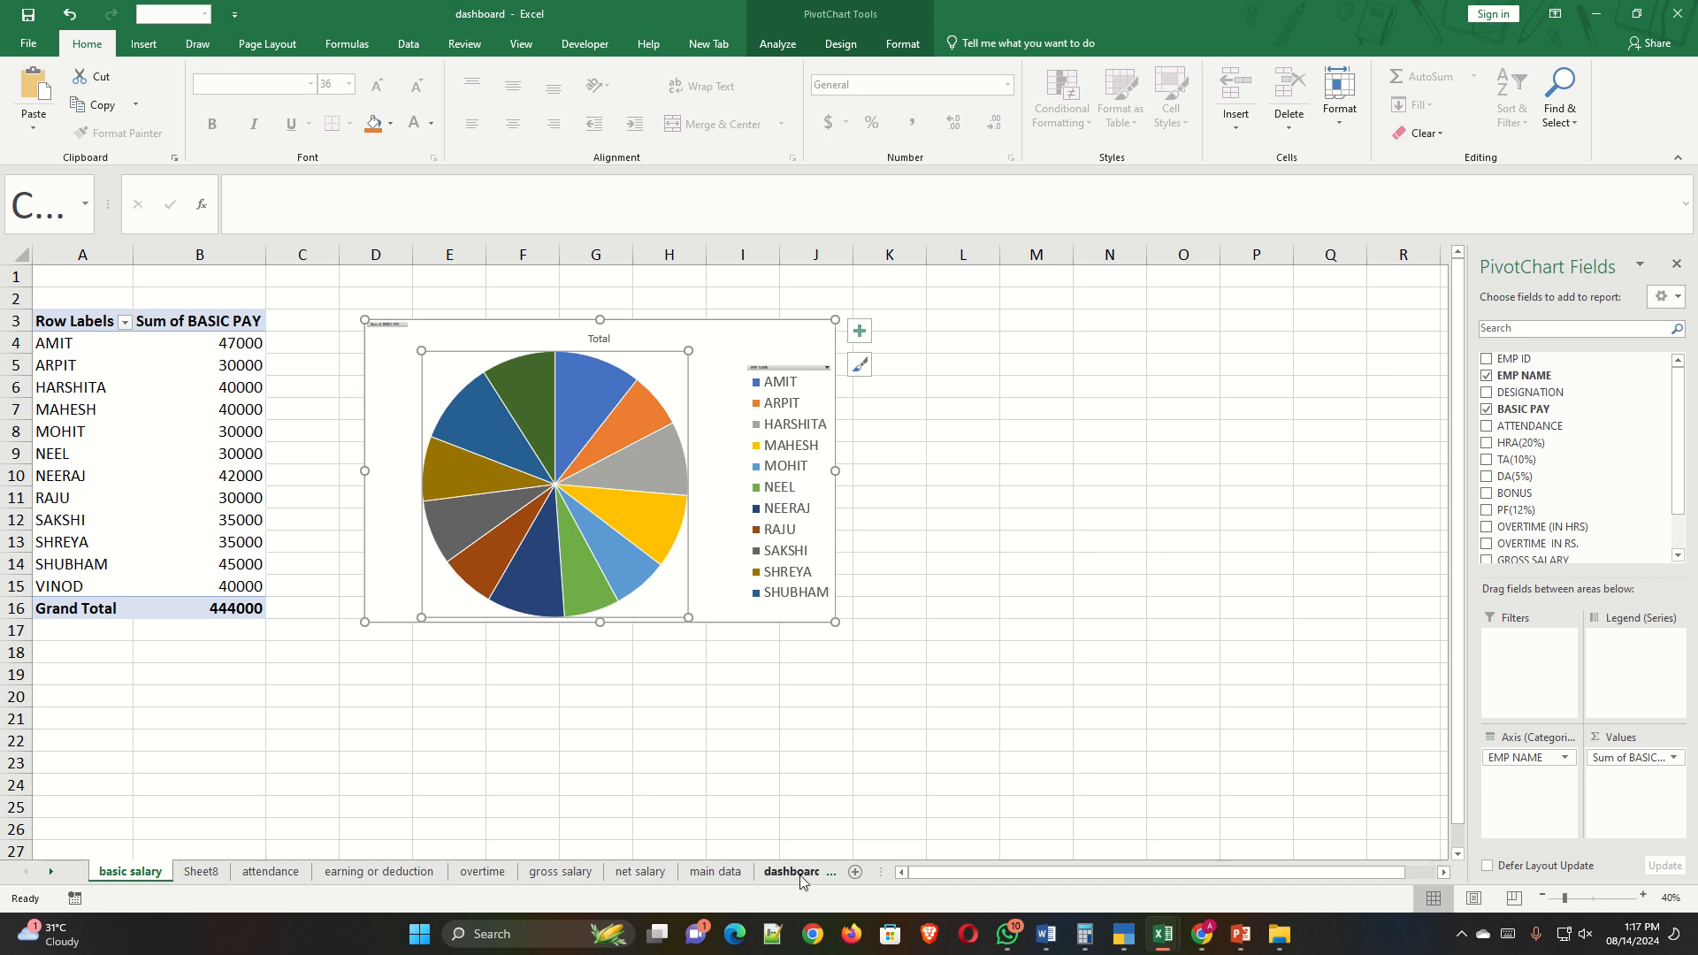
pyautogui.click(796, 872)
pyautogui.hotkey('ctrl', 'v')
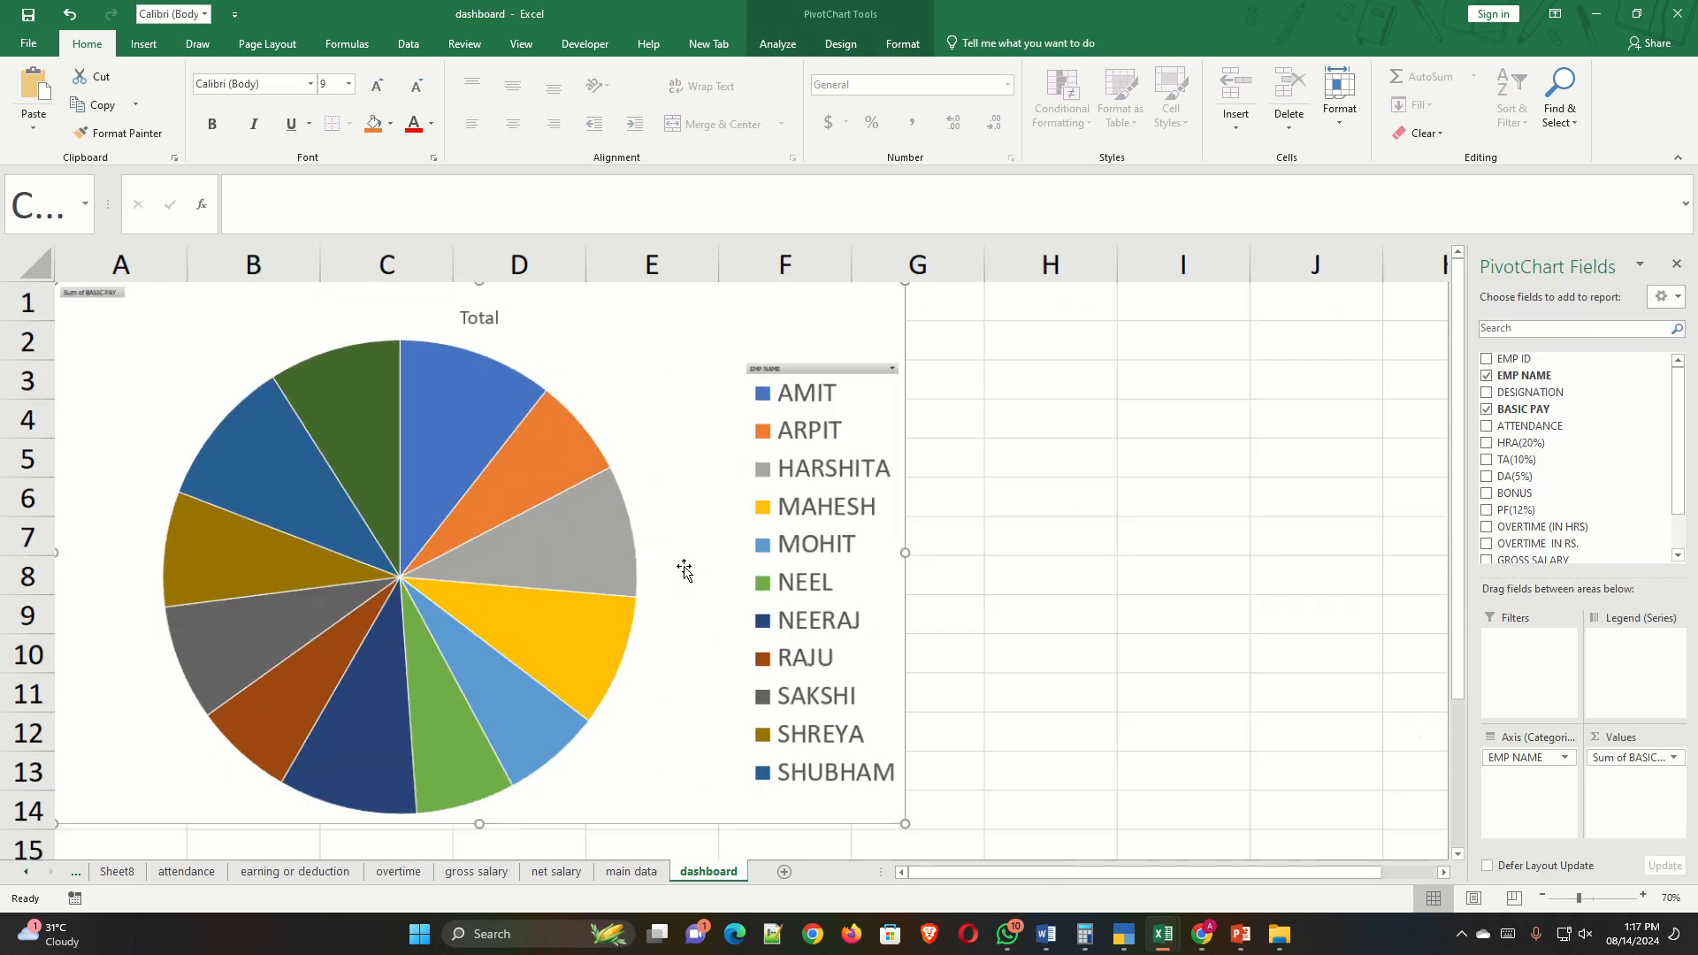
# Shrink the dashboard's pie chart to about columns A to C, rows 1 to 6, and reduce its legend font size to 16.
pyautogui.scroll(-1, 733, 712)
pyautogui.moveTo(687, 691); pyautogui.dragTo(328, 455)
pyautogui.moveTo(236, 431); pyautogui.dragTo(488, 452)
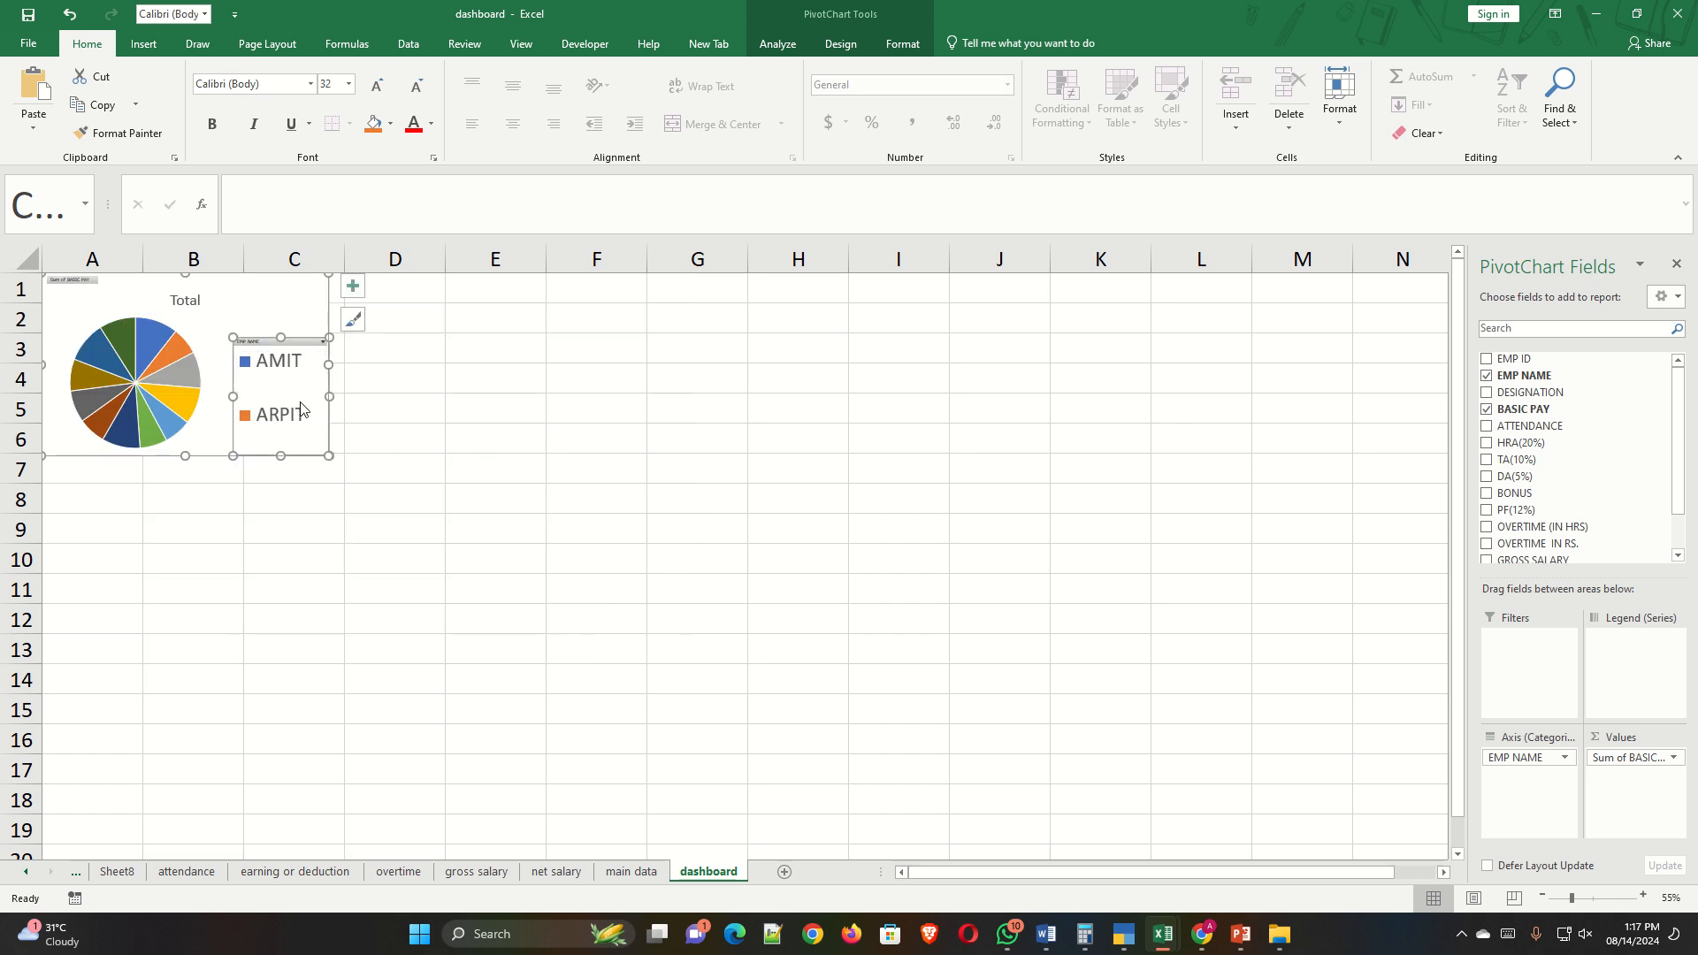
pyautogui.click(417, 86)
pyautogui.click(417, 86)
pyautogui.click(418, 86)
pyautogui.click(417, 86)
pyautogui.click(417, 86)
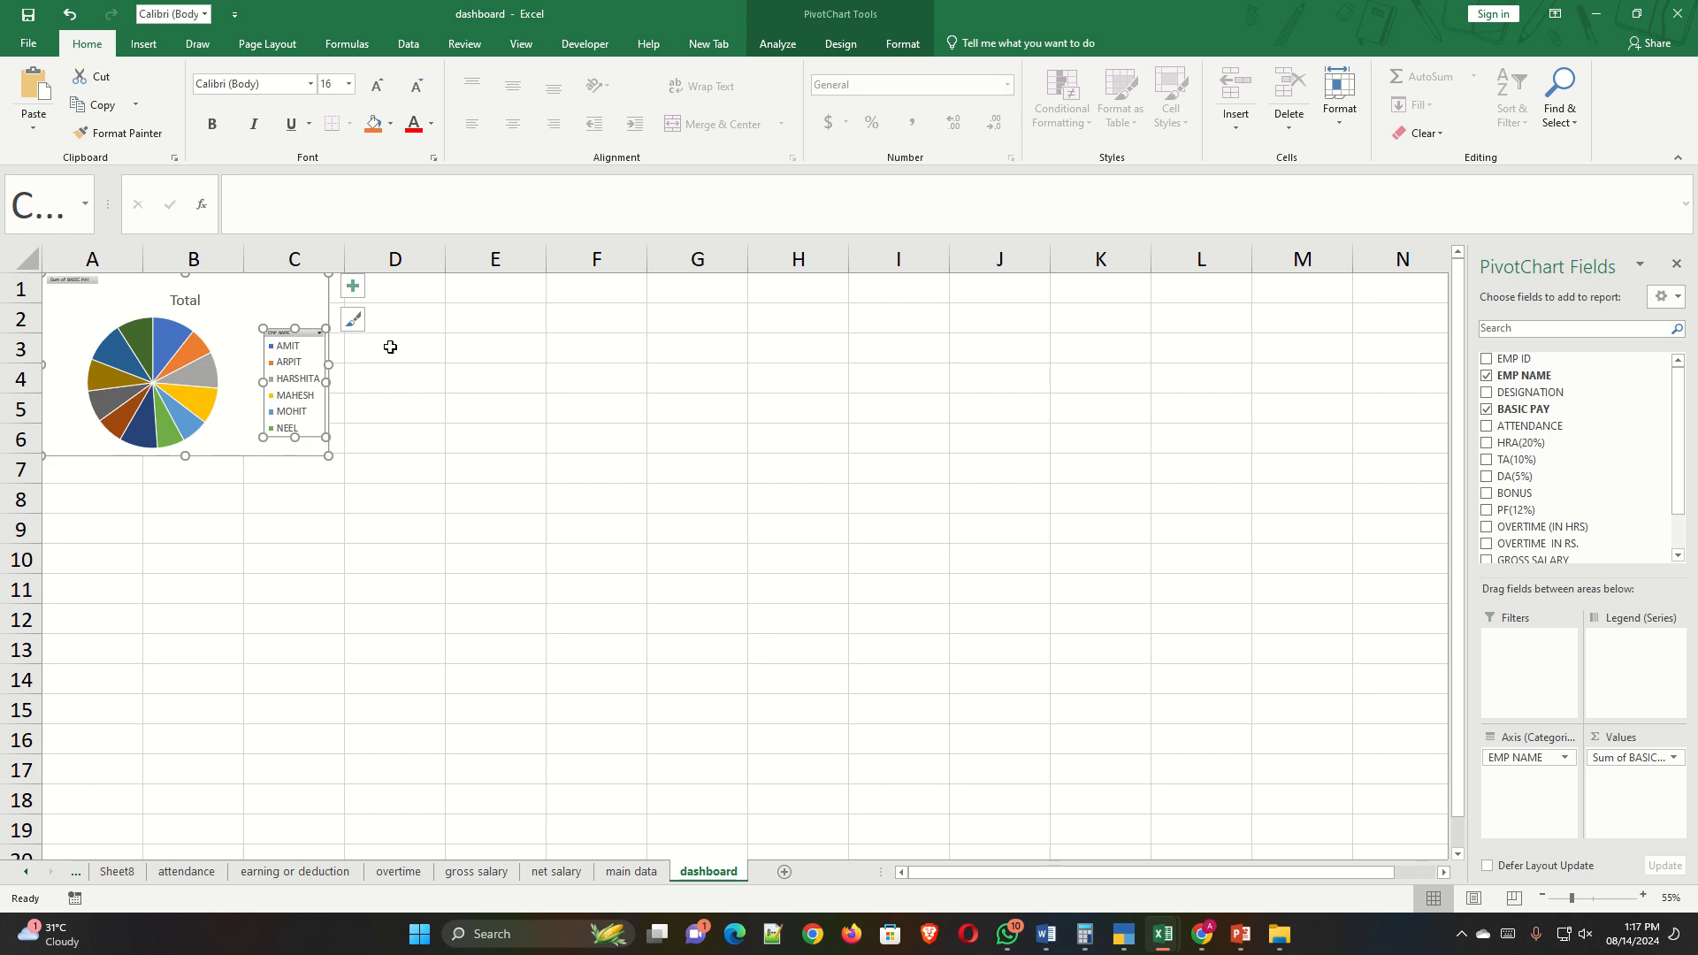
# Enlarge the pie chart and move it to about columns D to G, rows 1 to 10 of the dashboard.
pyautogui.moveTo(277, 464); pyautogui.dragTo(678, 571)
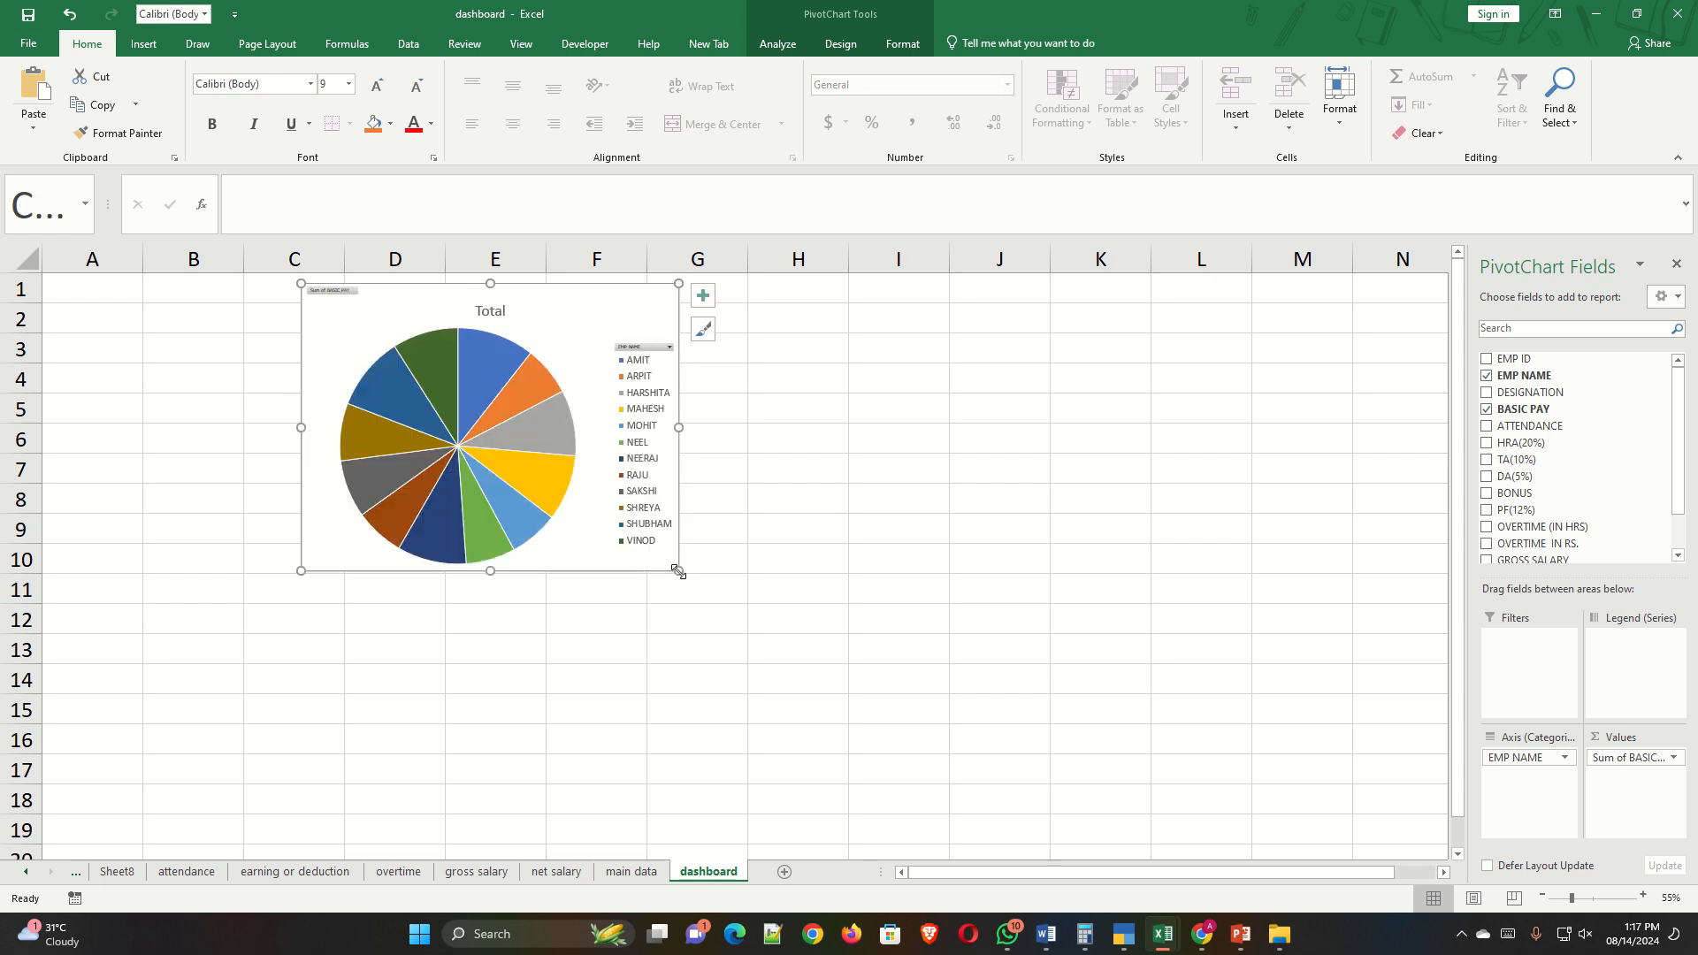
pyautogui.click(726, 492)
pyautogui.moveTo(590, 538); pyautogui.dragTo(626, 541)
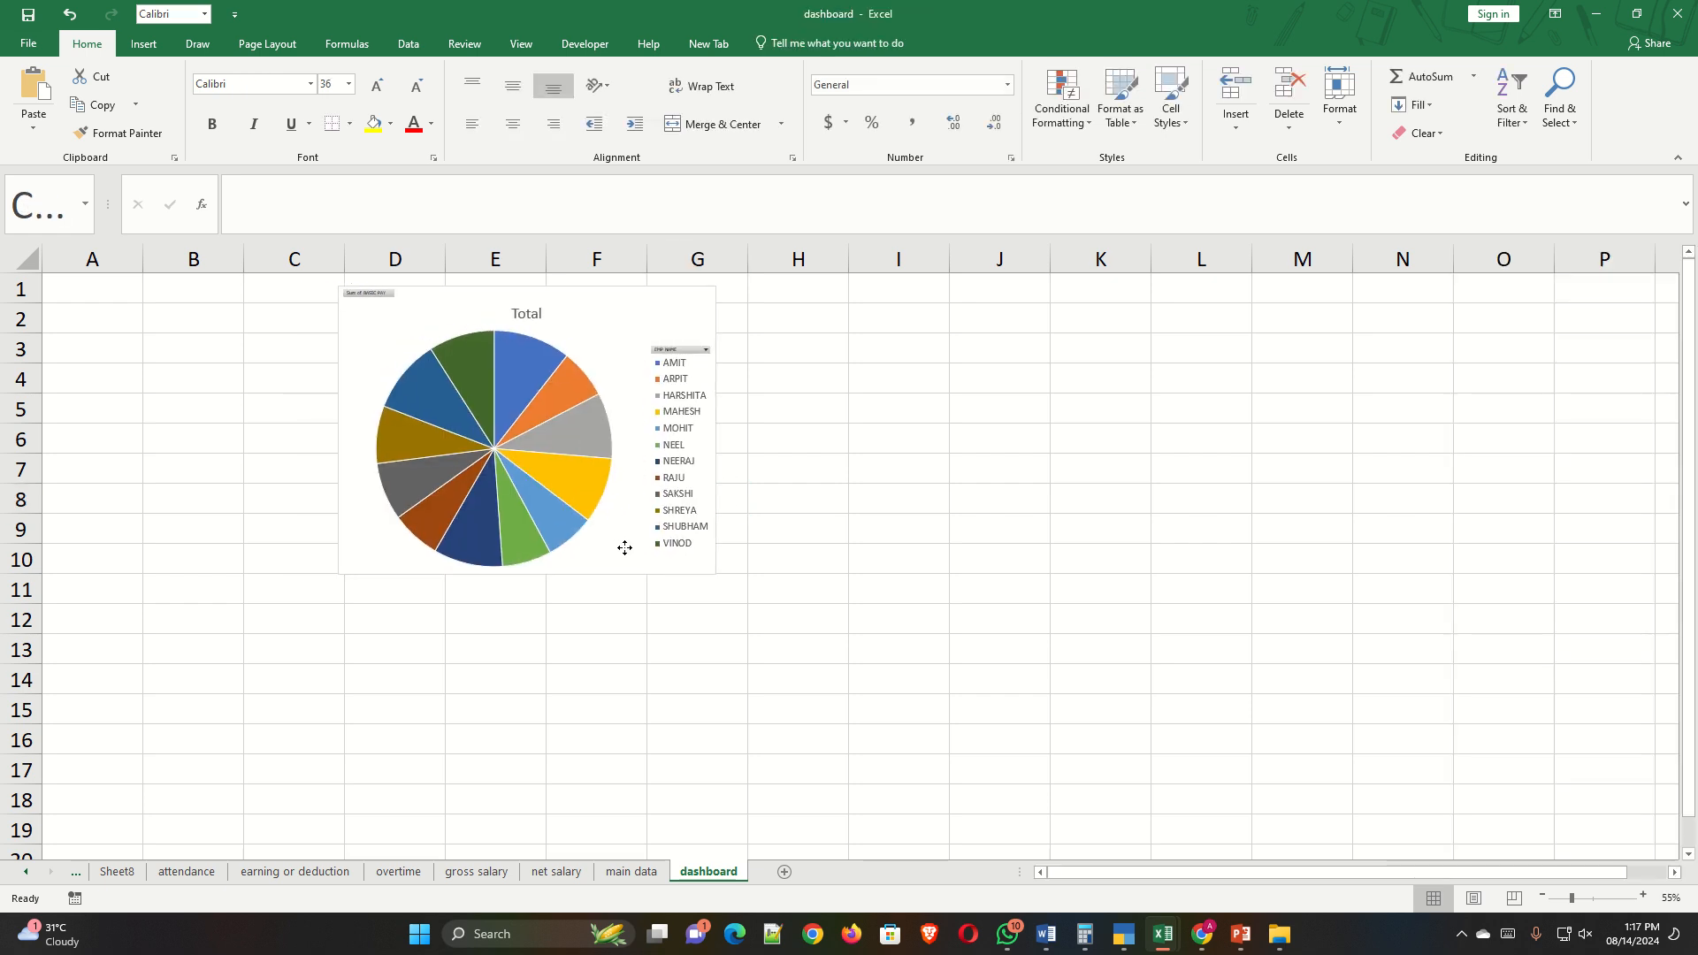
# Copy the bar chart from the attendance sheet and return to the dashboard sheet.
pyautogui.click(186, 872)
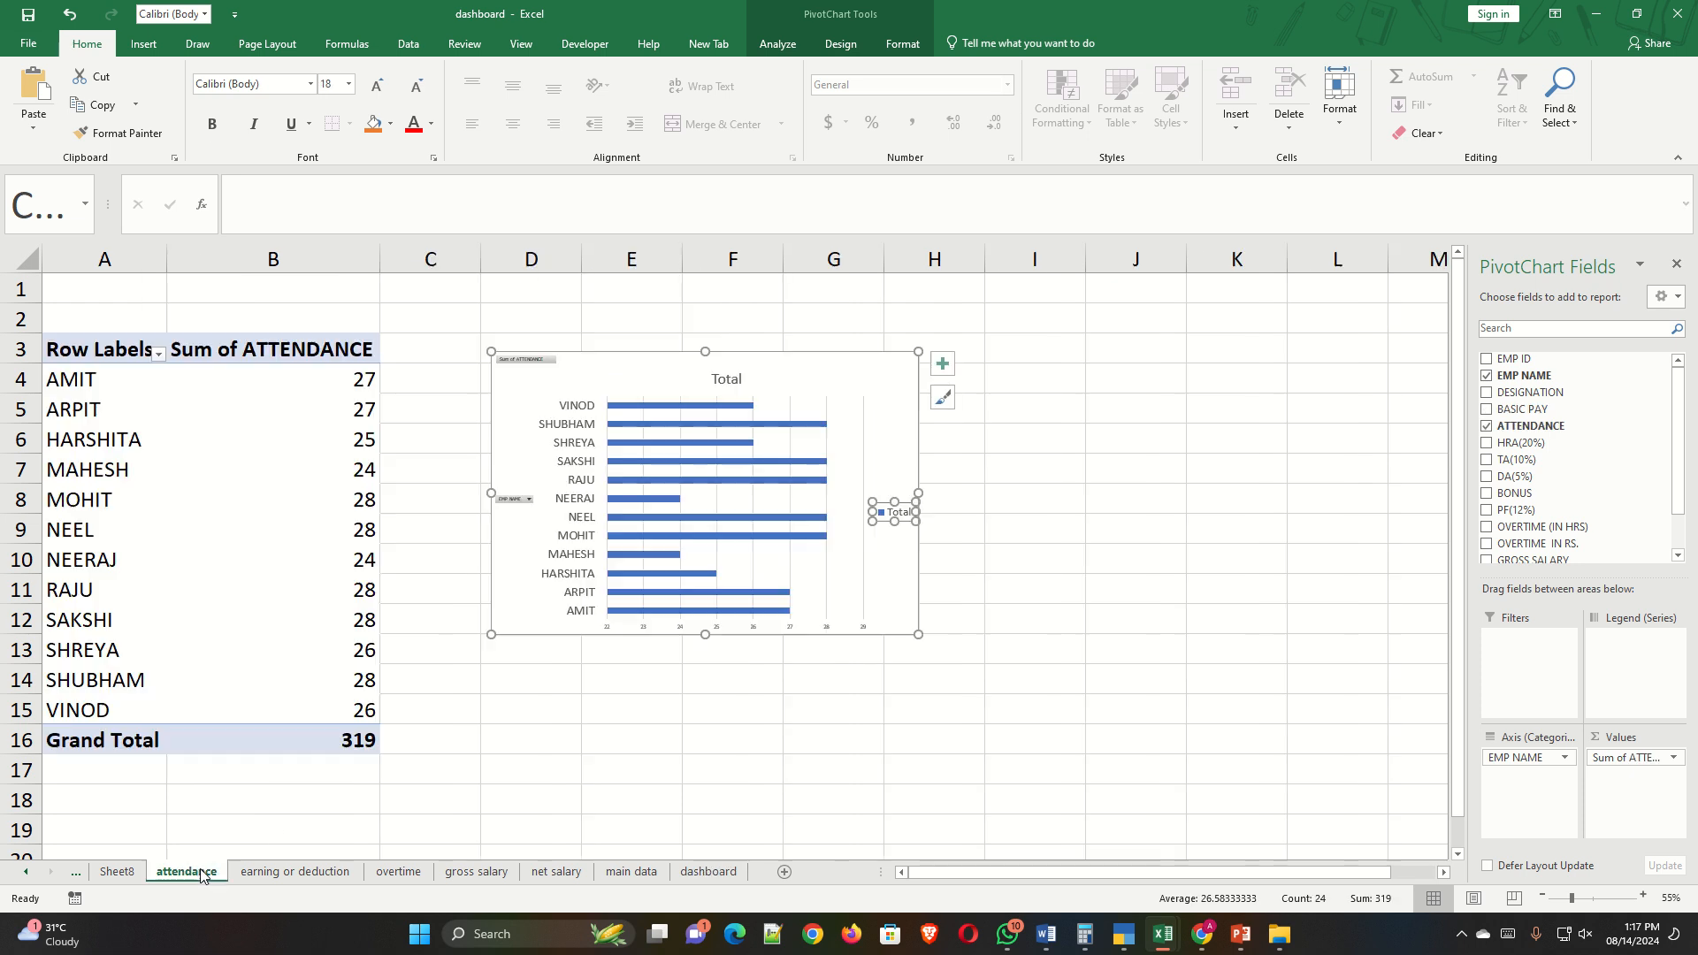
pyautogui.click(23, 873)
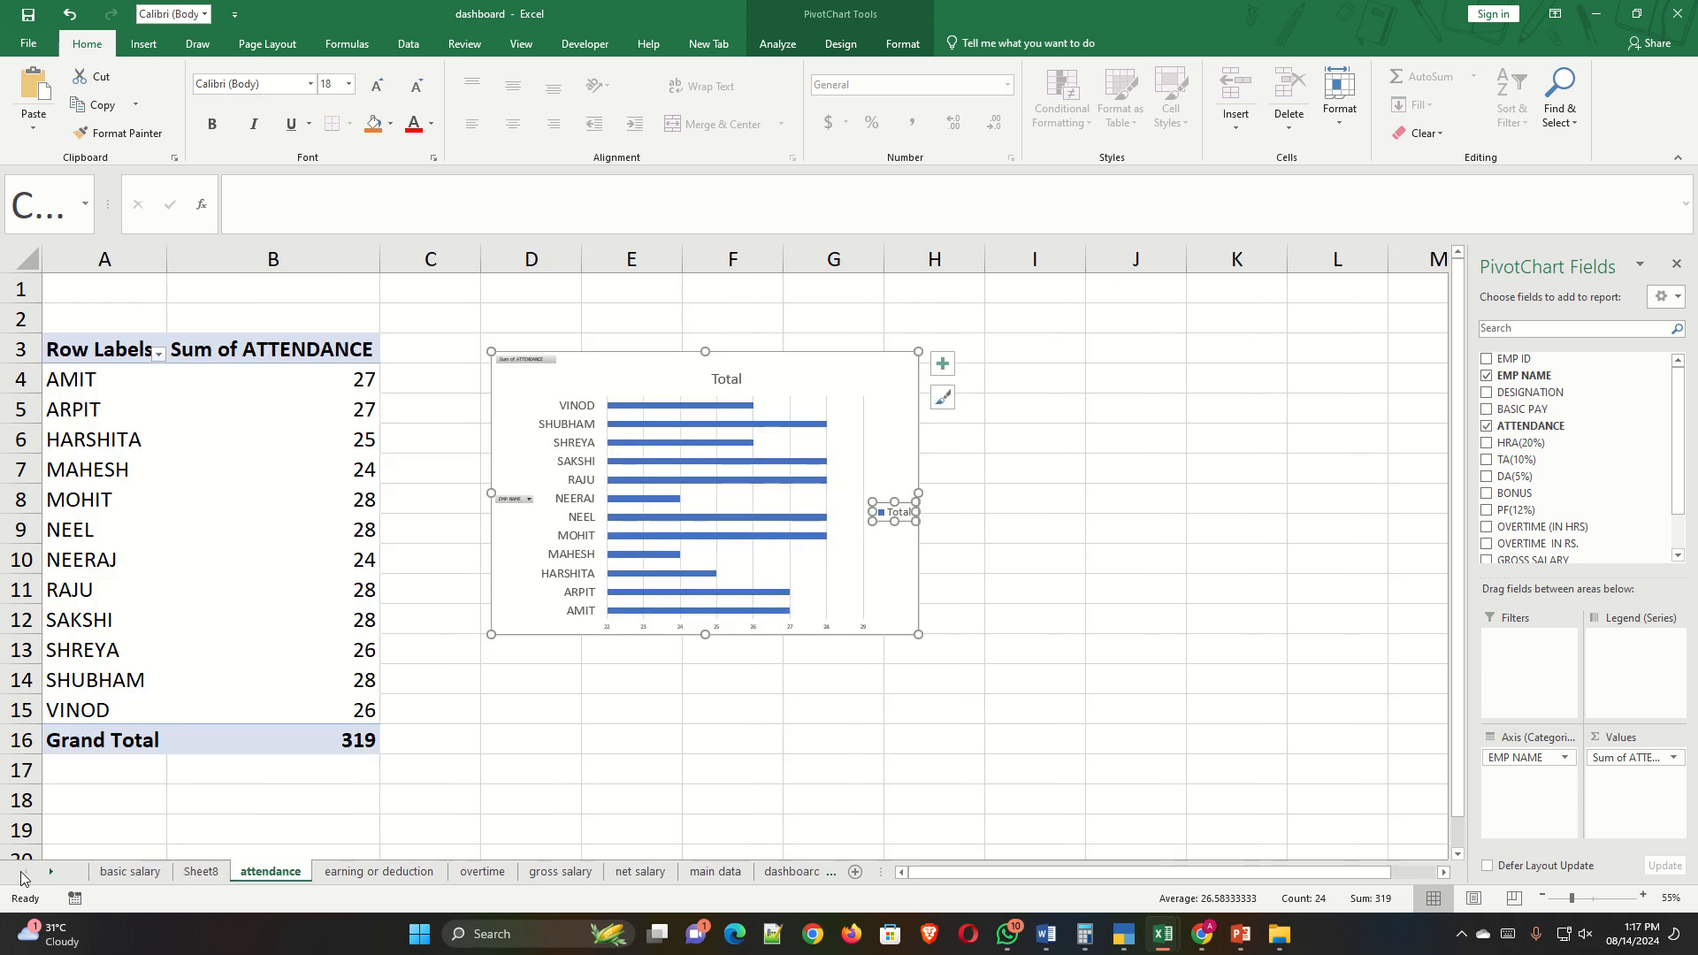
pyautogui.click(641, 364)
pyautogui.click(792, 872)
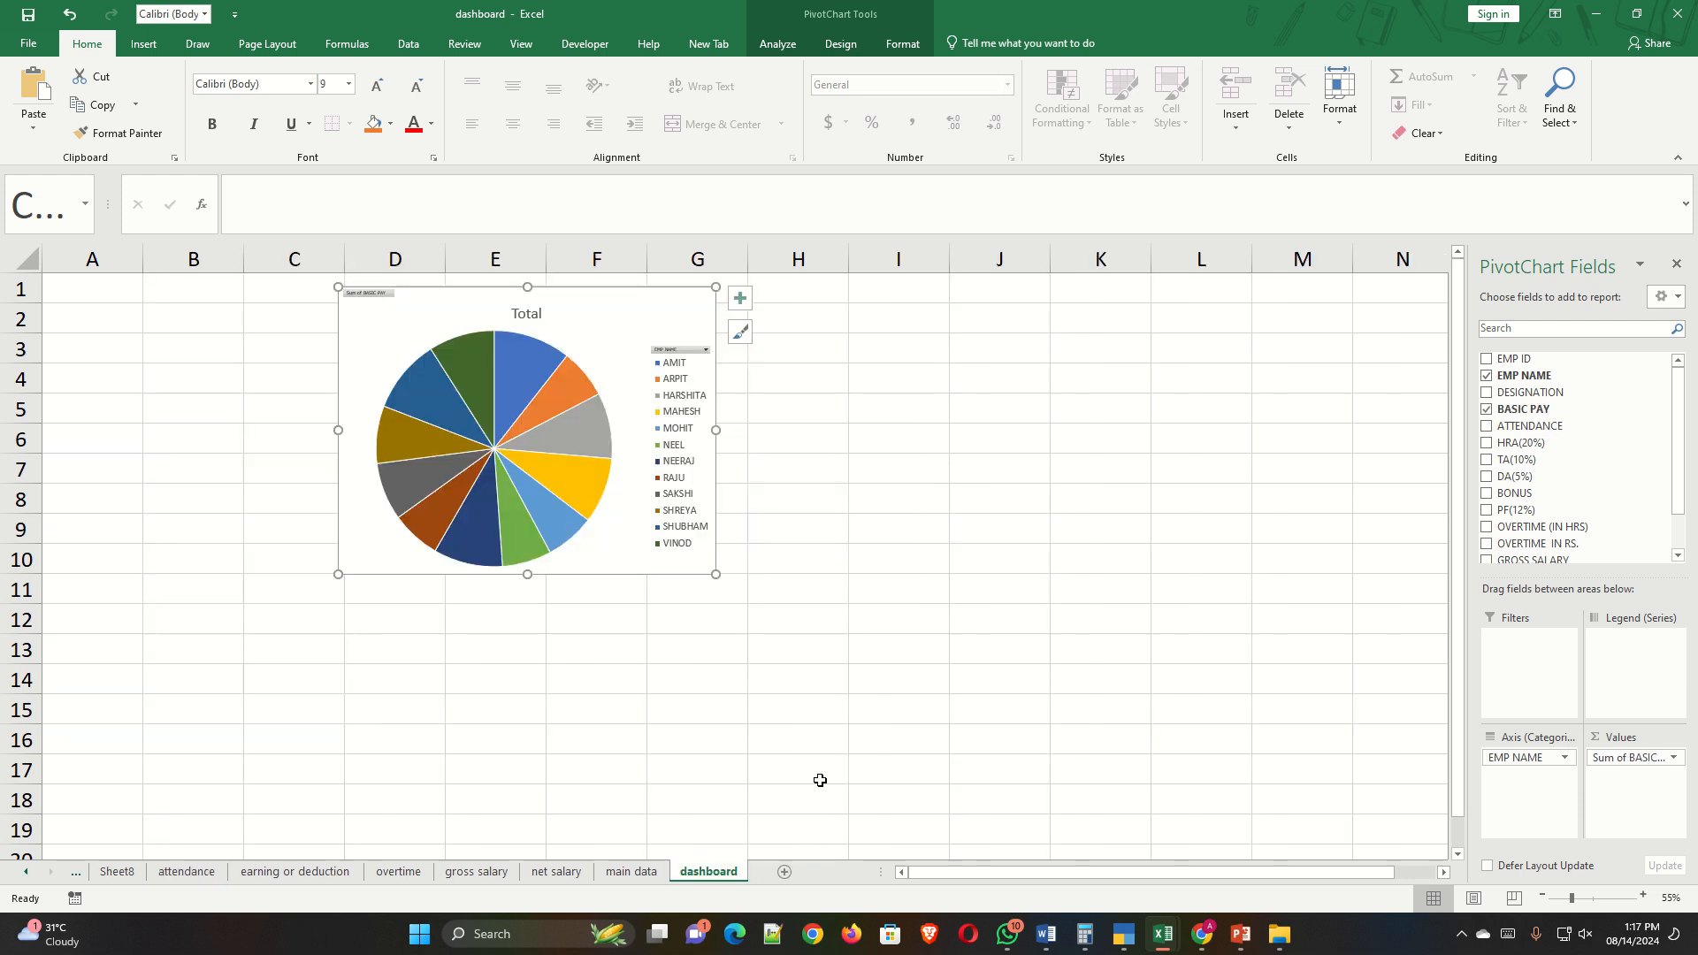
pyautogui.hotkey('ctrl', 'v')
pyautogui.hotkey('ctrl', 'z')
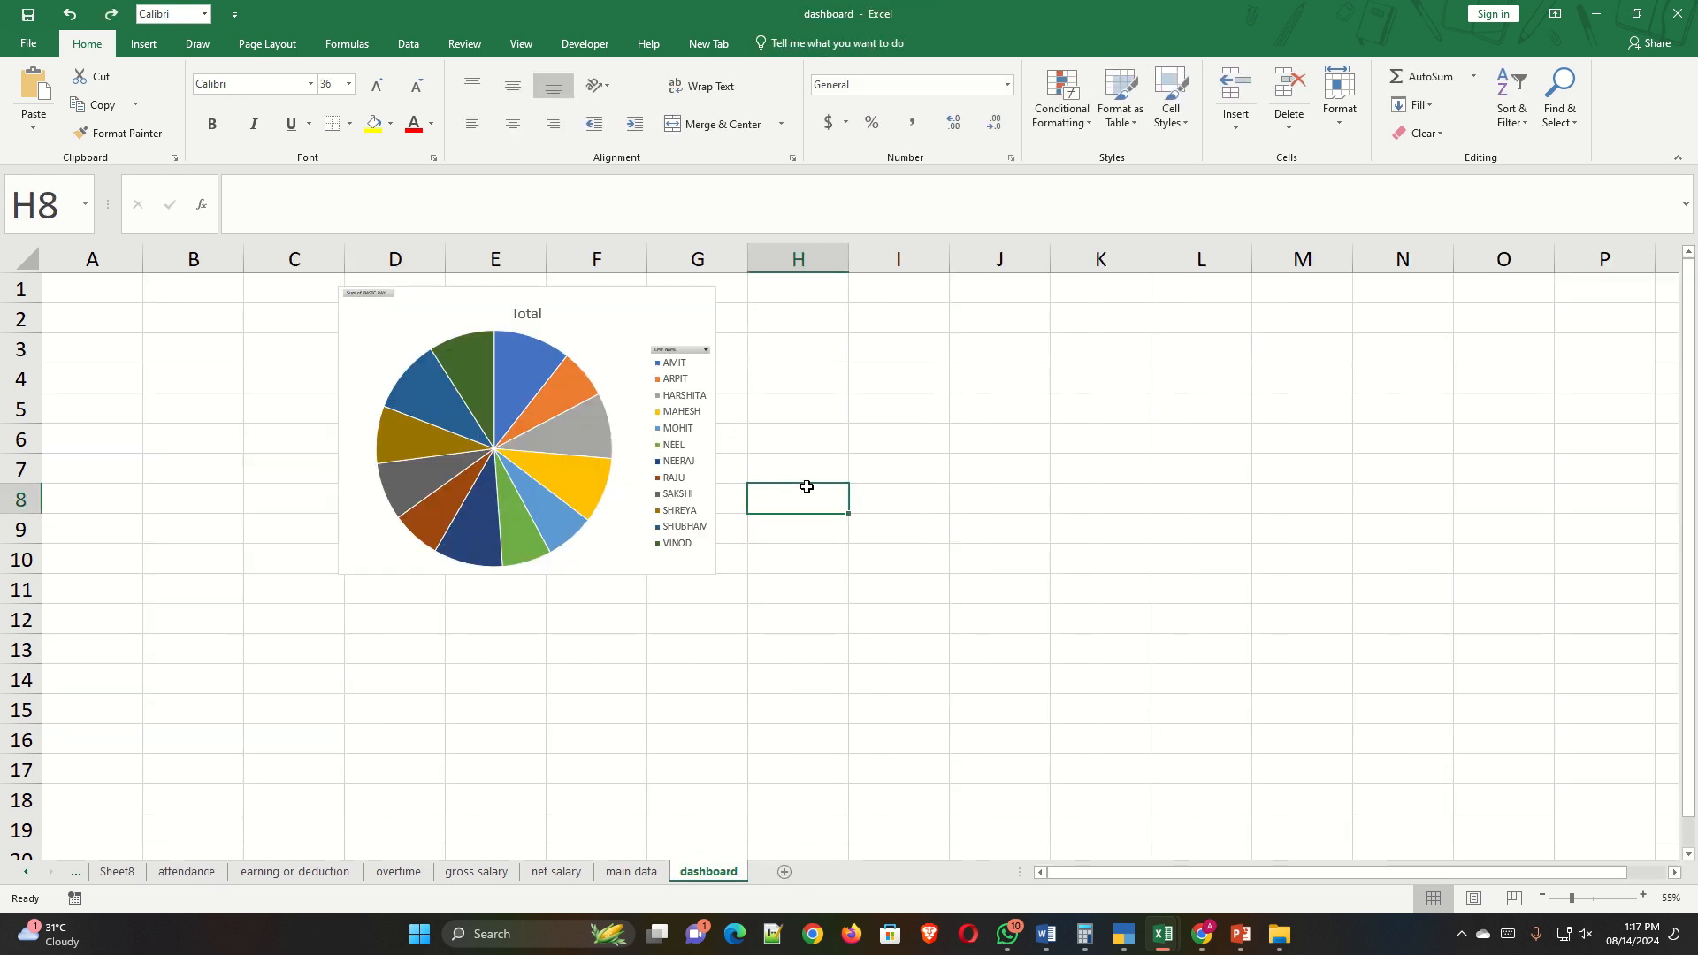
pyautogui.hotkey('ctrl', 'v')
pyautogui.hotkey('ctrl', 'z')
# Paste the attendance bar chart on the dashboard beside the pie chart, over about columns H to K, rows 1 to 10.
pyautogui.click(772, 411)
pyautogui.click(804, 473)
pyautogui.click(800, 380)
pyautogui.click(801, 468)
pyautogui.hotkey('ctrl', 'v')
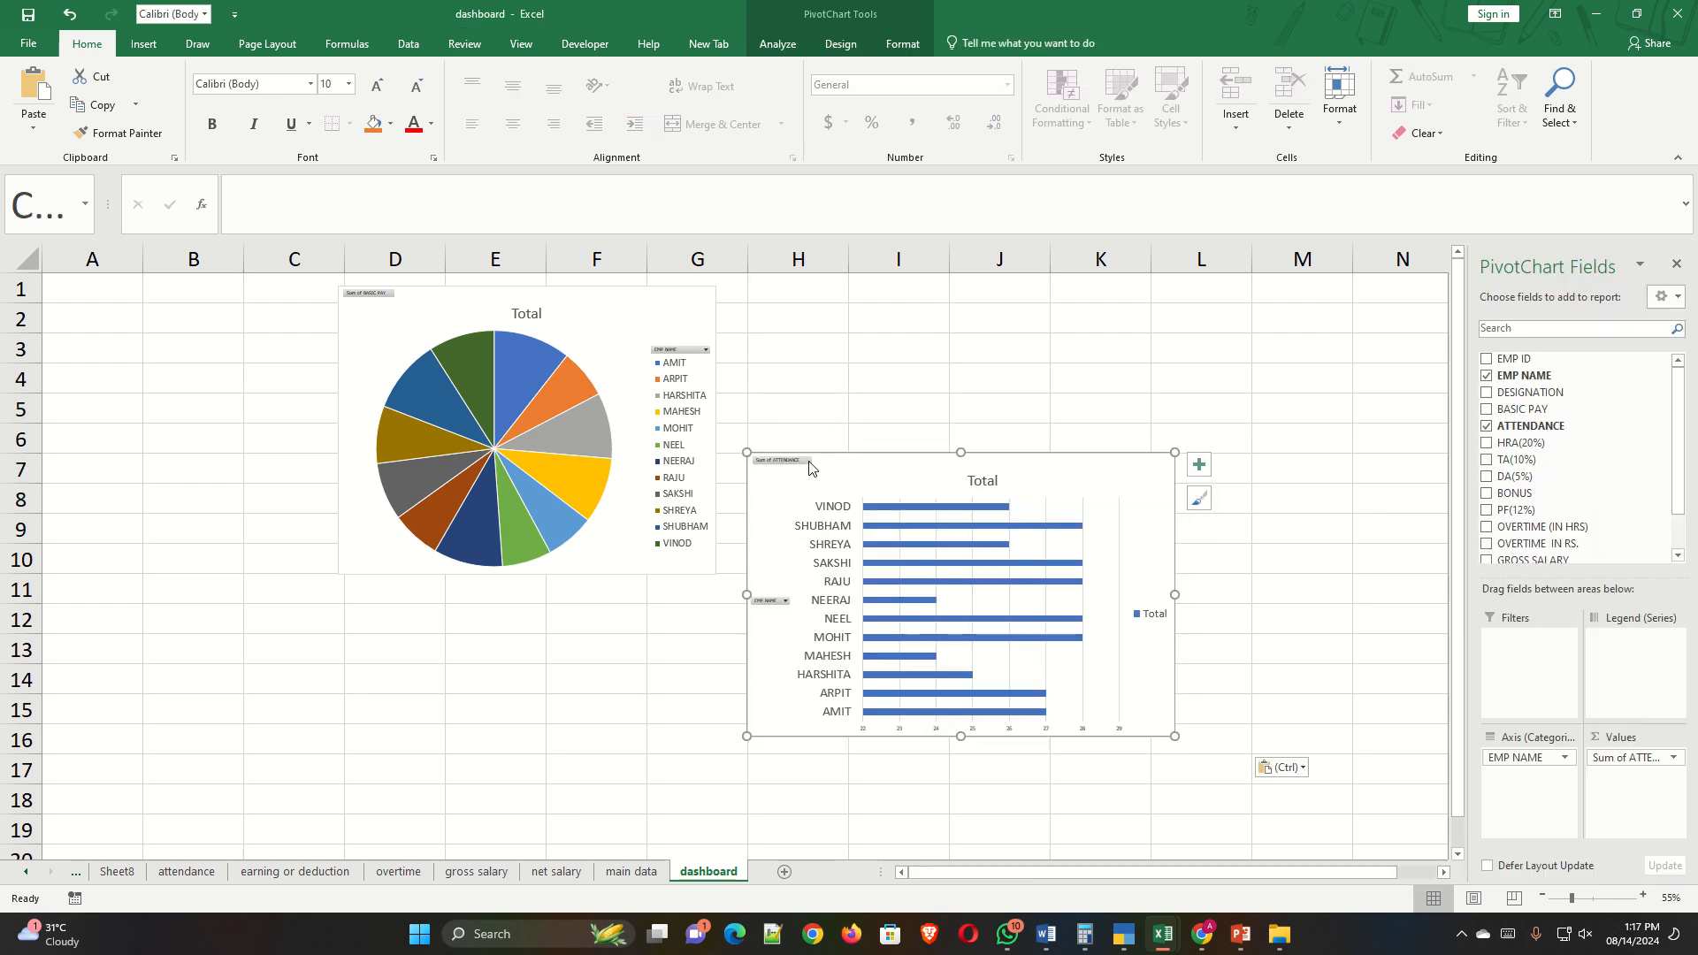
pyautogui.moveTo(840, 419); pyautogui.dragTo(840, 420)
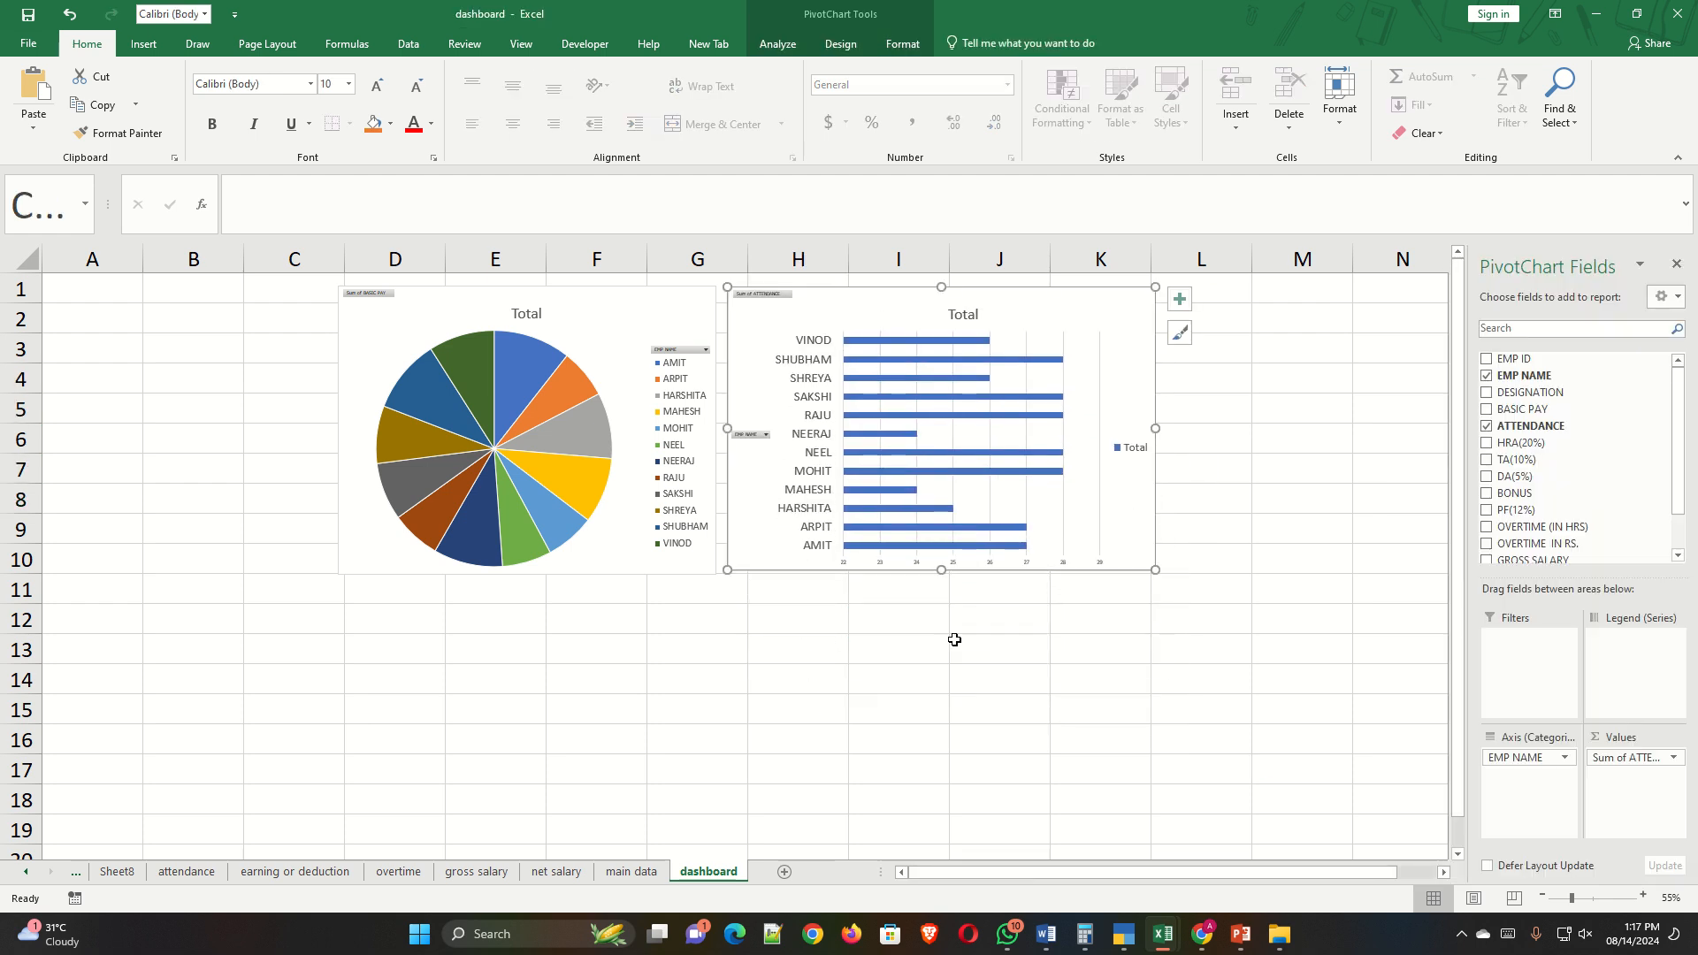
pyautogui.click(920, 629)
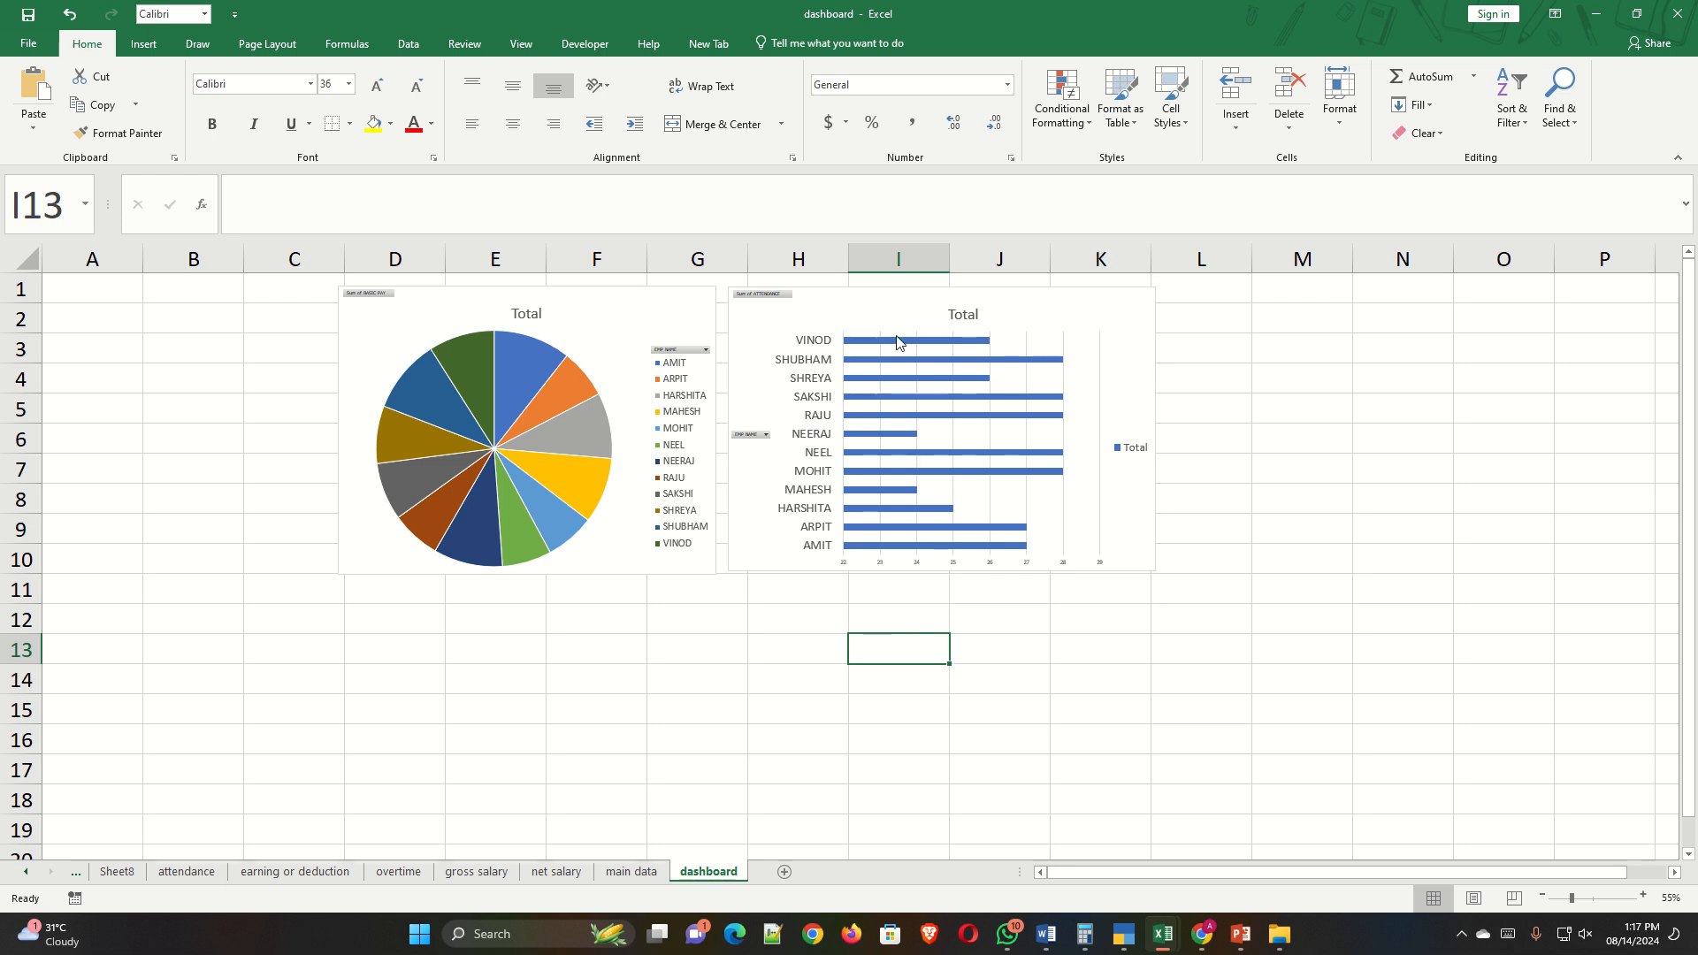
# Change the pie chart's title on the dashboard to BASIC PAY.
pyautogui.doubleClick(532, 316)
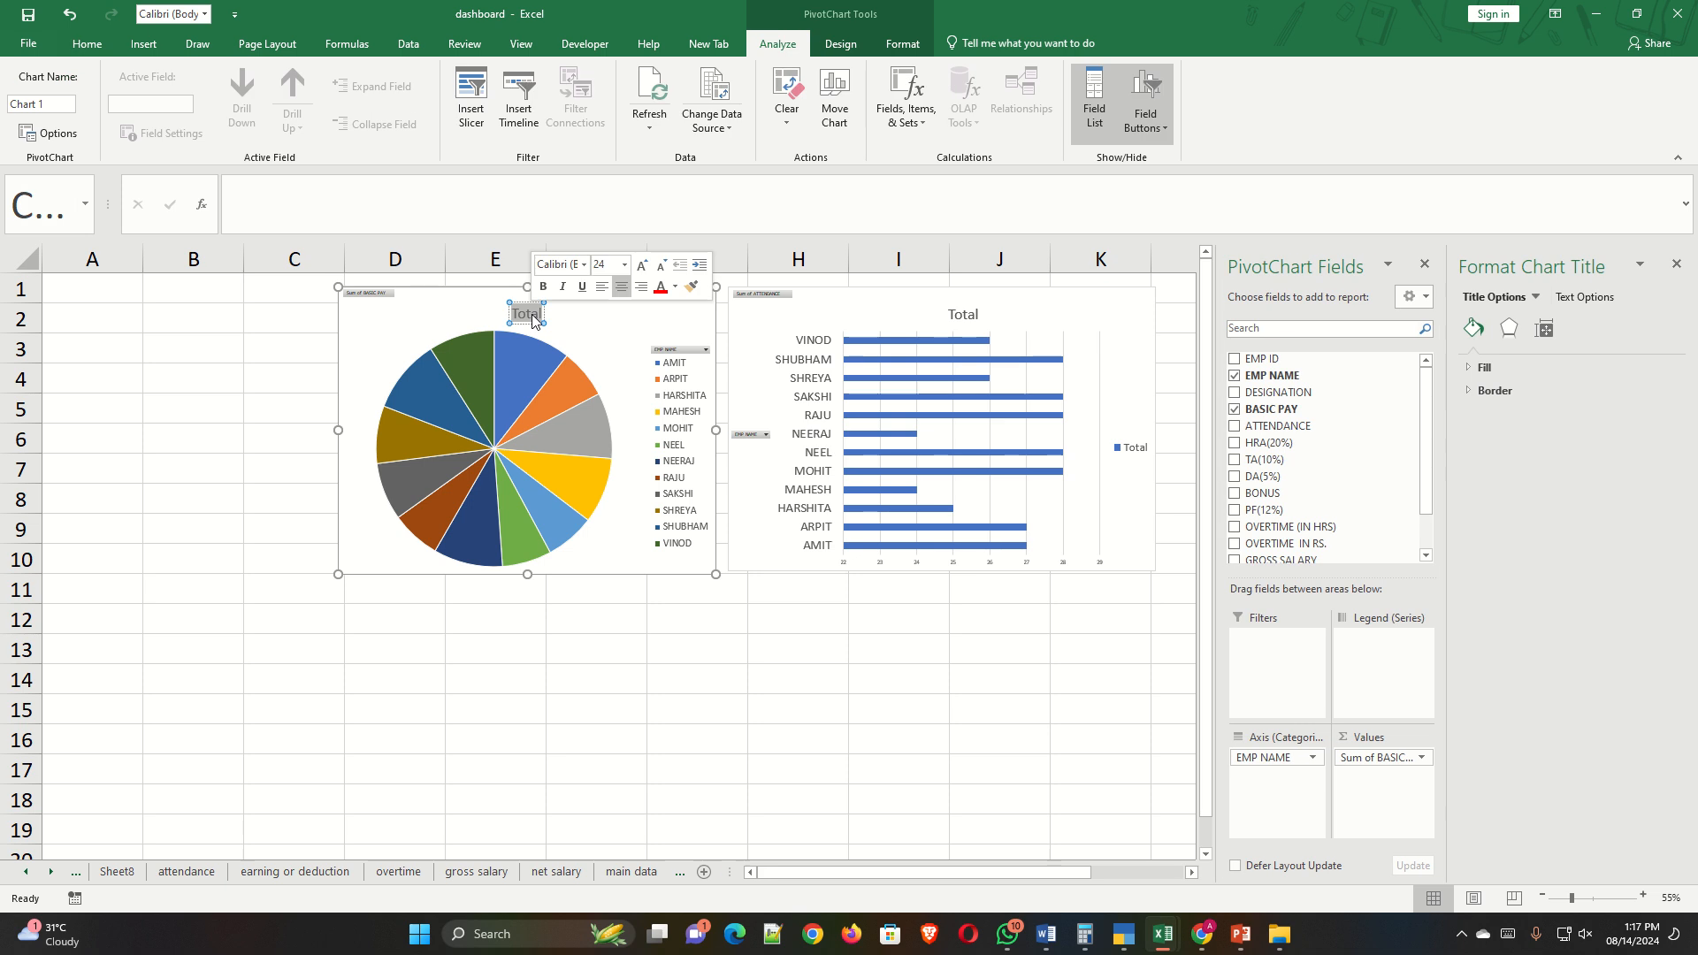
pyautogui.write('ba')
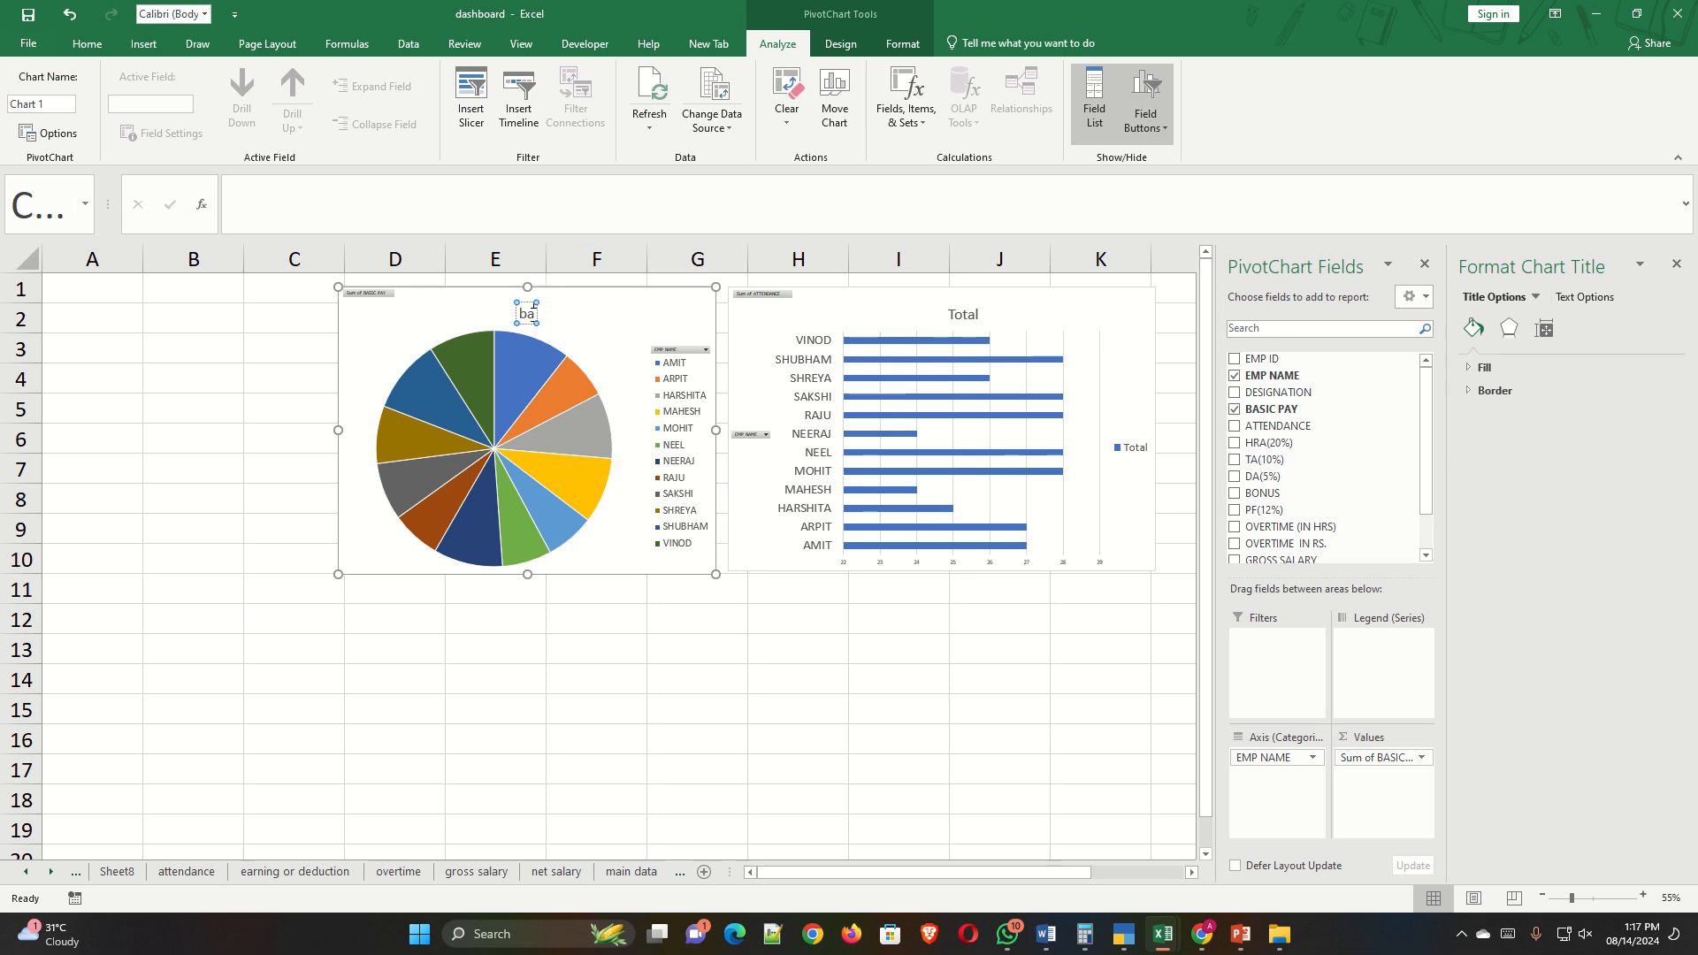
pyautogui.write('BASI')
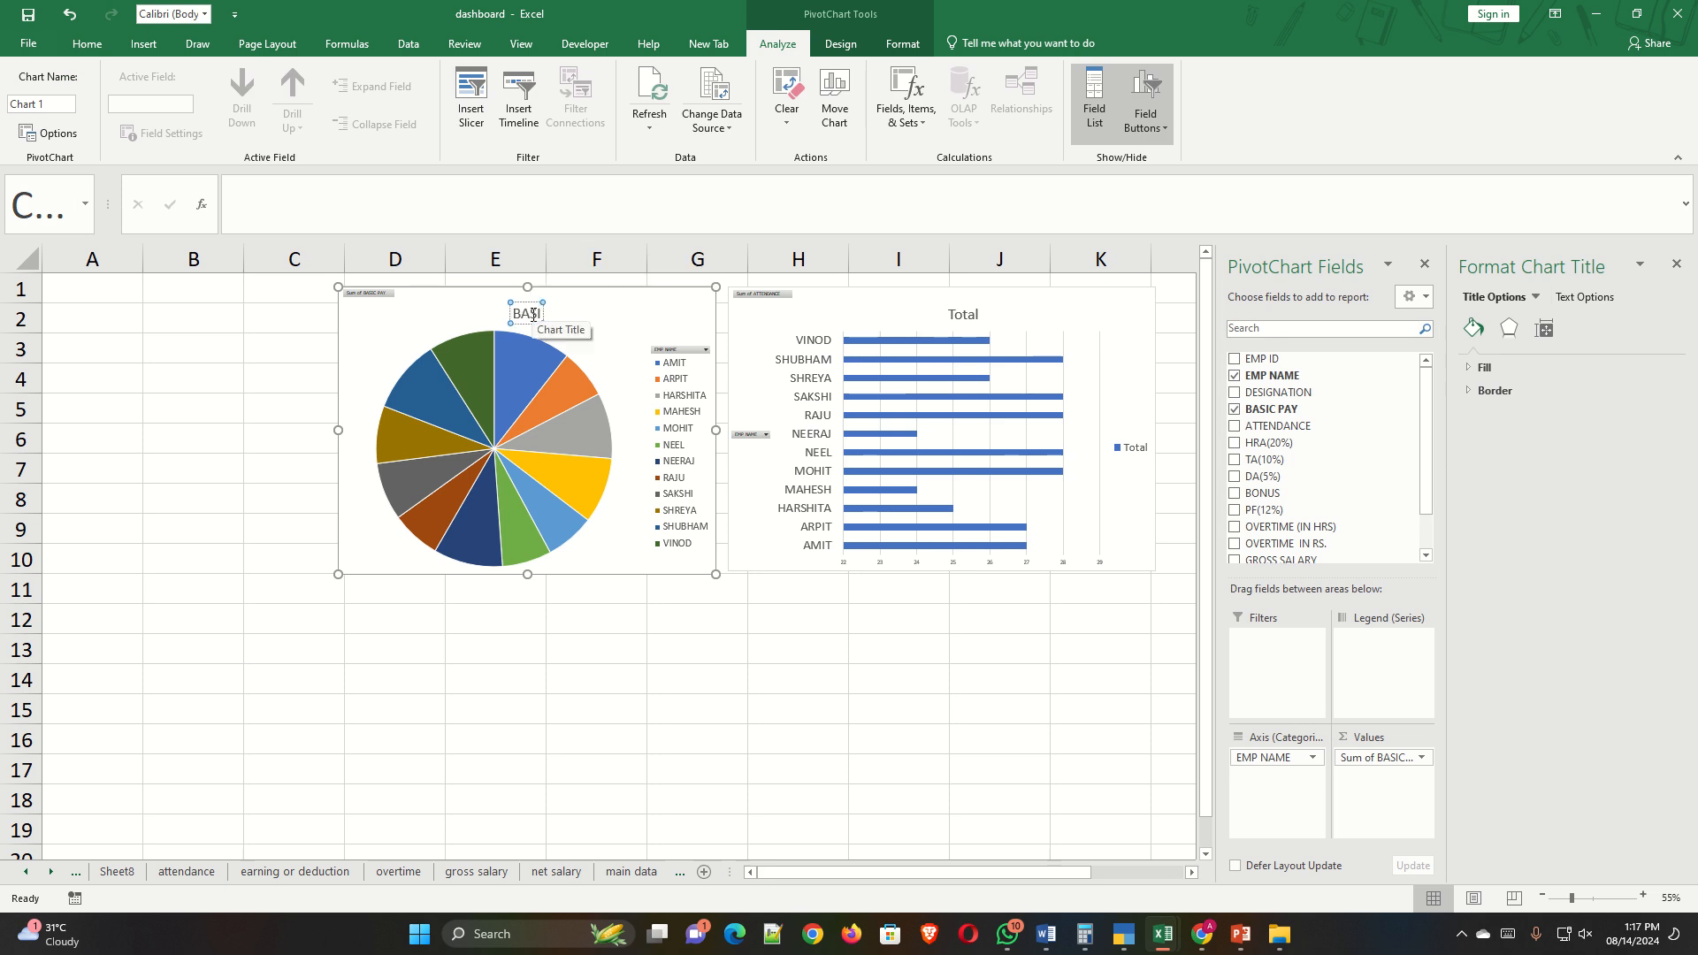
pyautogui.write('C PAY')
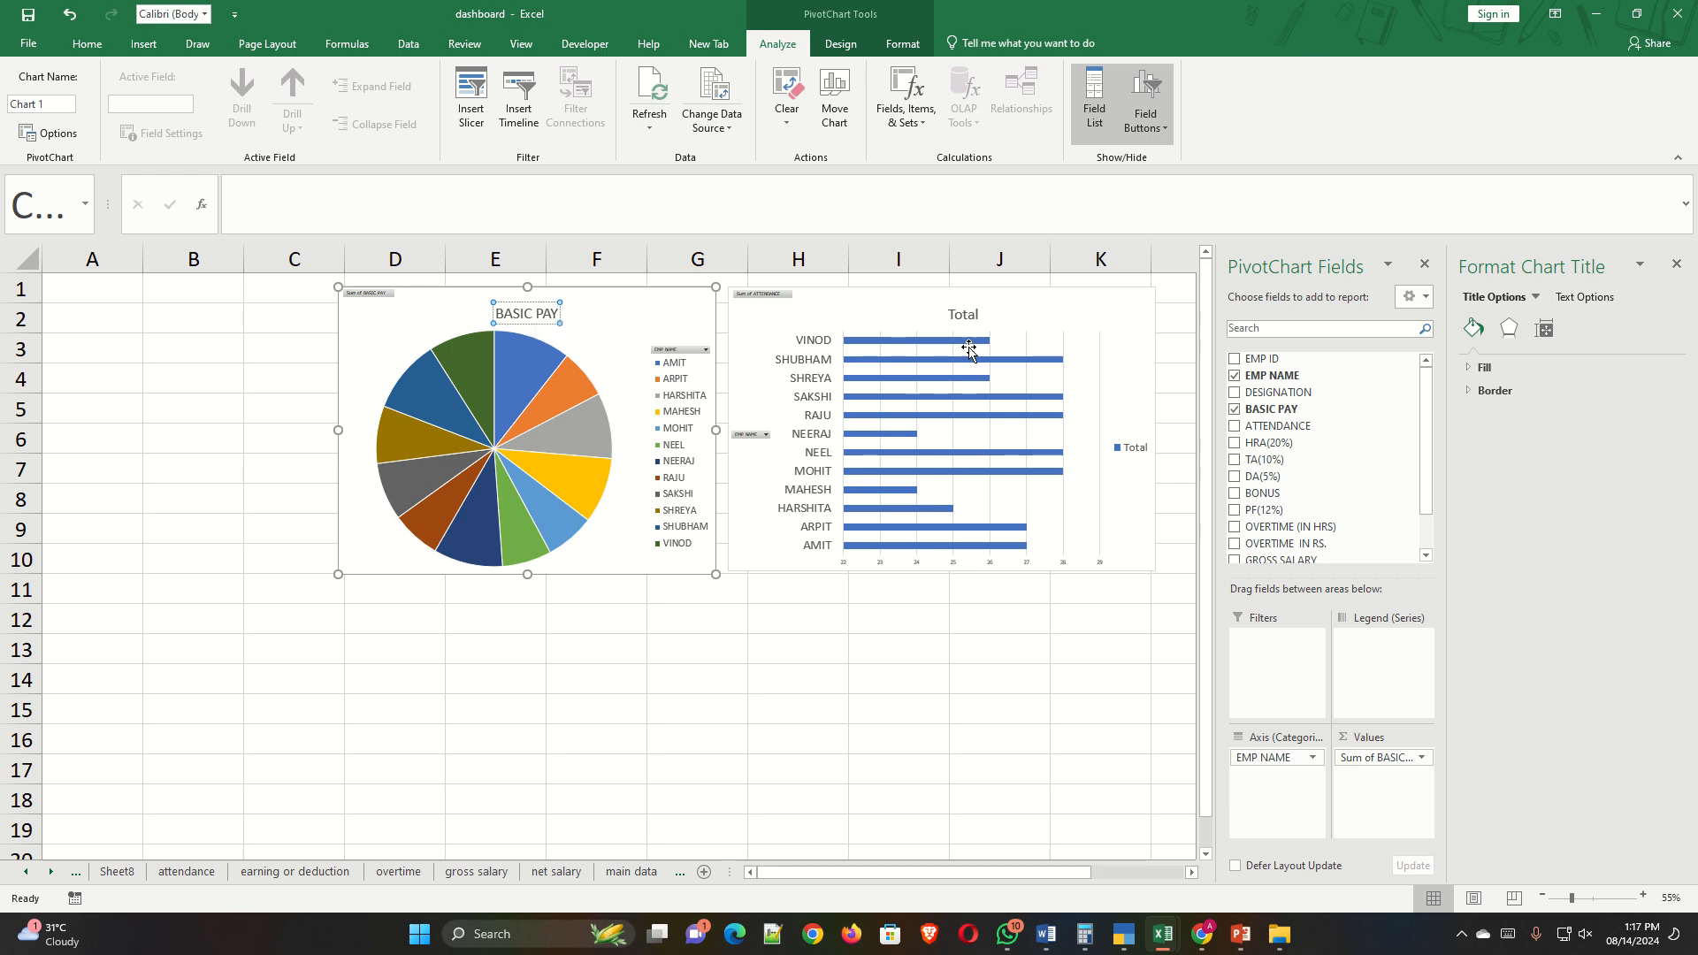
# Change the bar chart's title on the dashboard to ATTENDANCE.
pyautogui.click(974, 315)
pyautogui.doubleClick(973, 316)
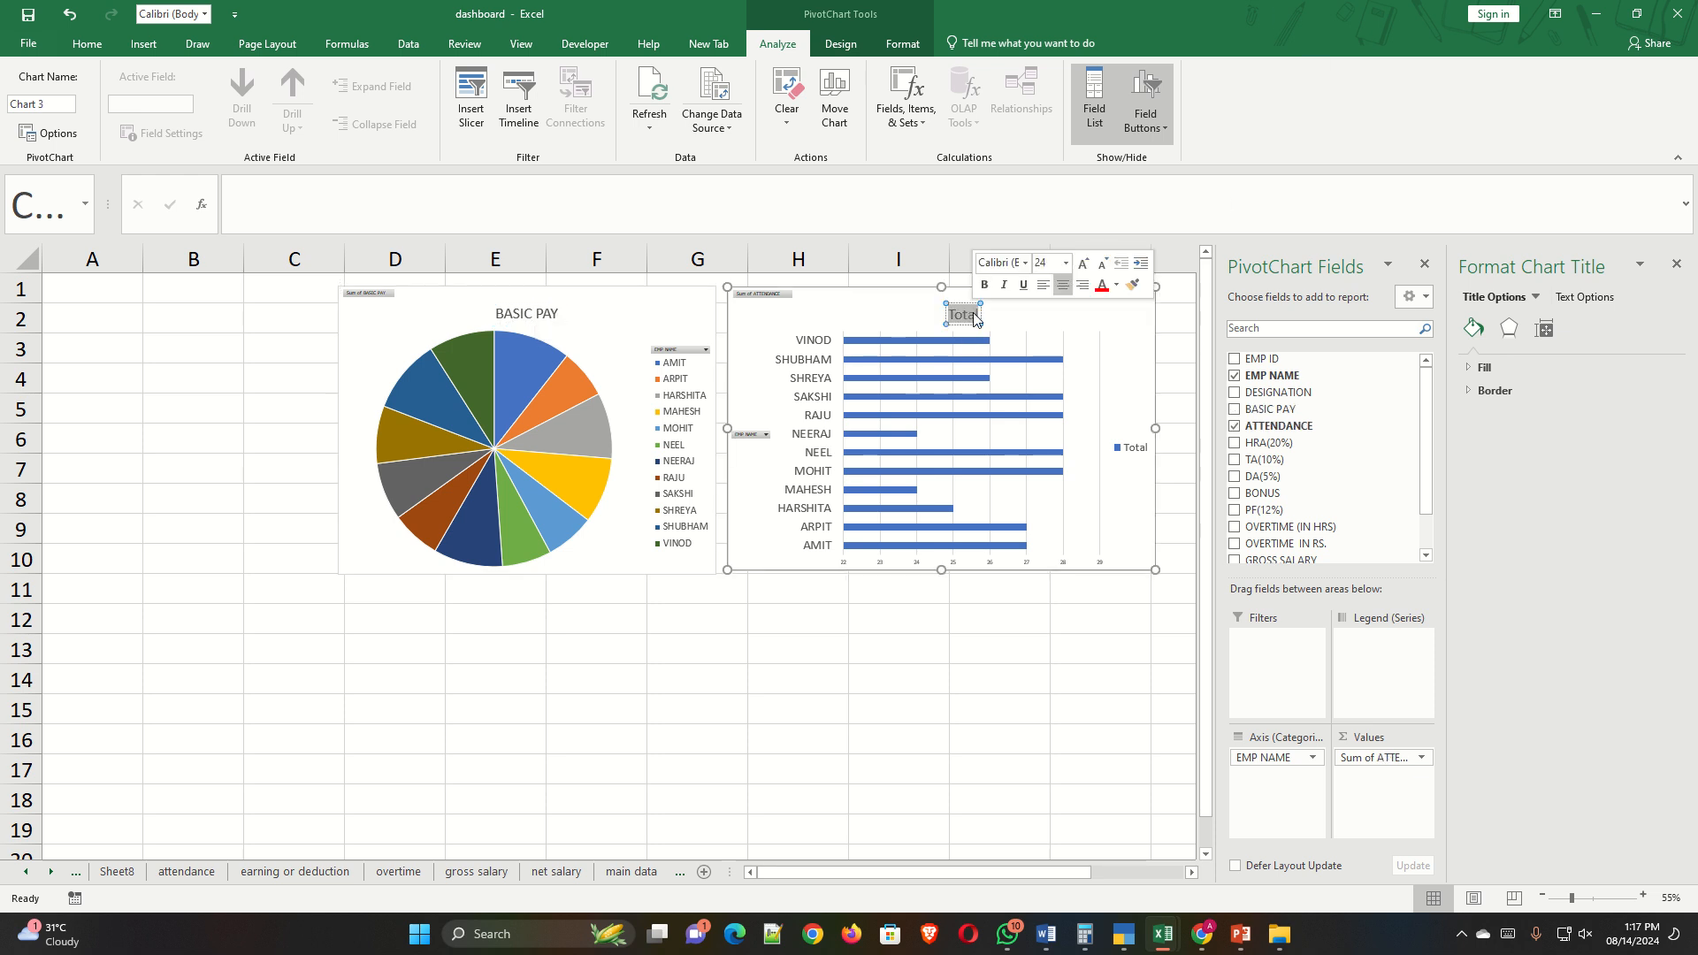
pyautogui.write('ATTENDANCE')
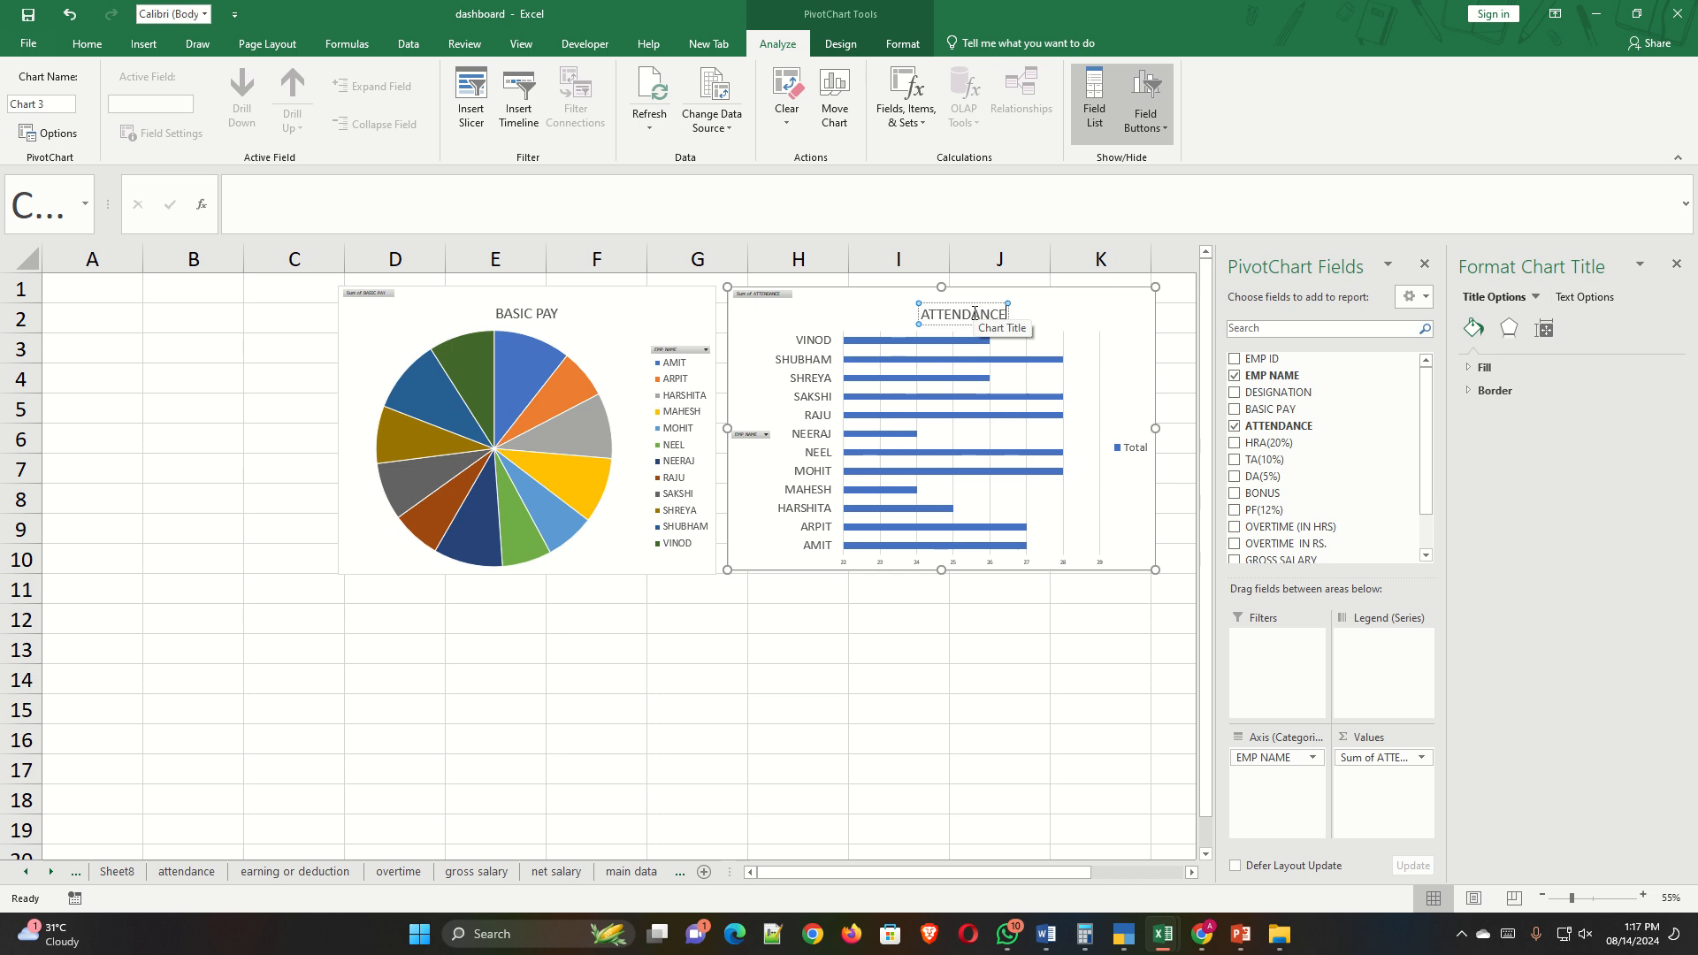
pyautogui.click(765, 667)
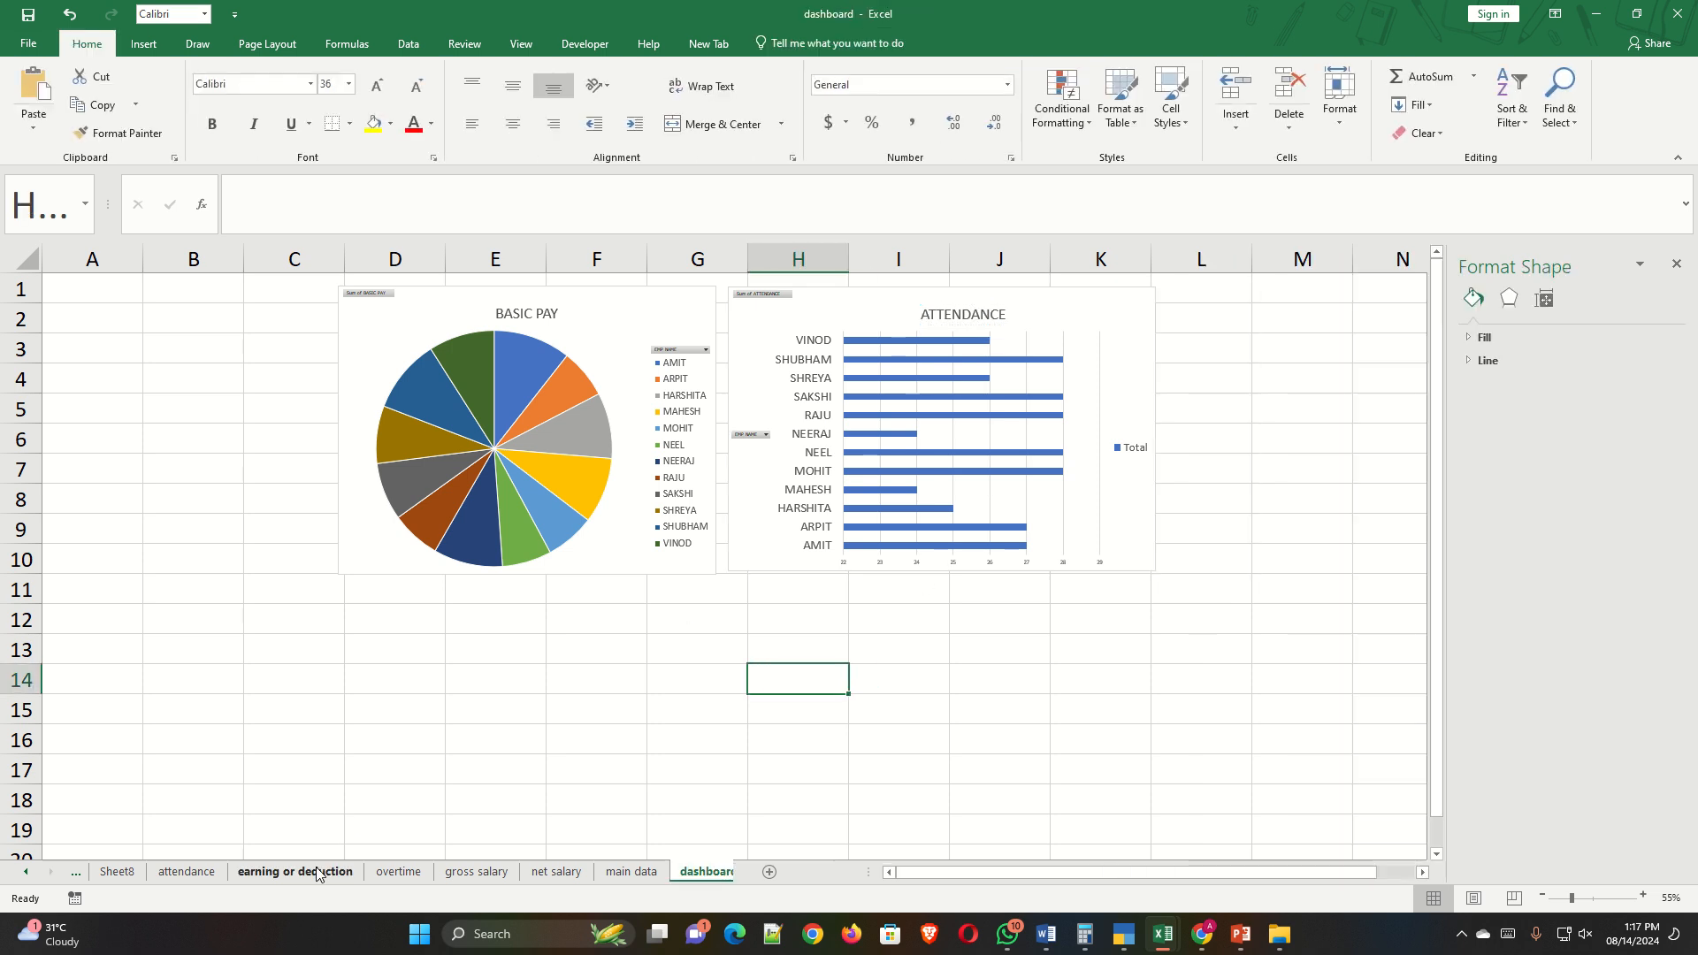
# Copy the clustered column chart from the earning or deduction sheet onto the dashboard sheet at cell H14.
pyautogui.click(315, 869)
pyautogui.click(672, 703)
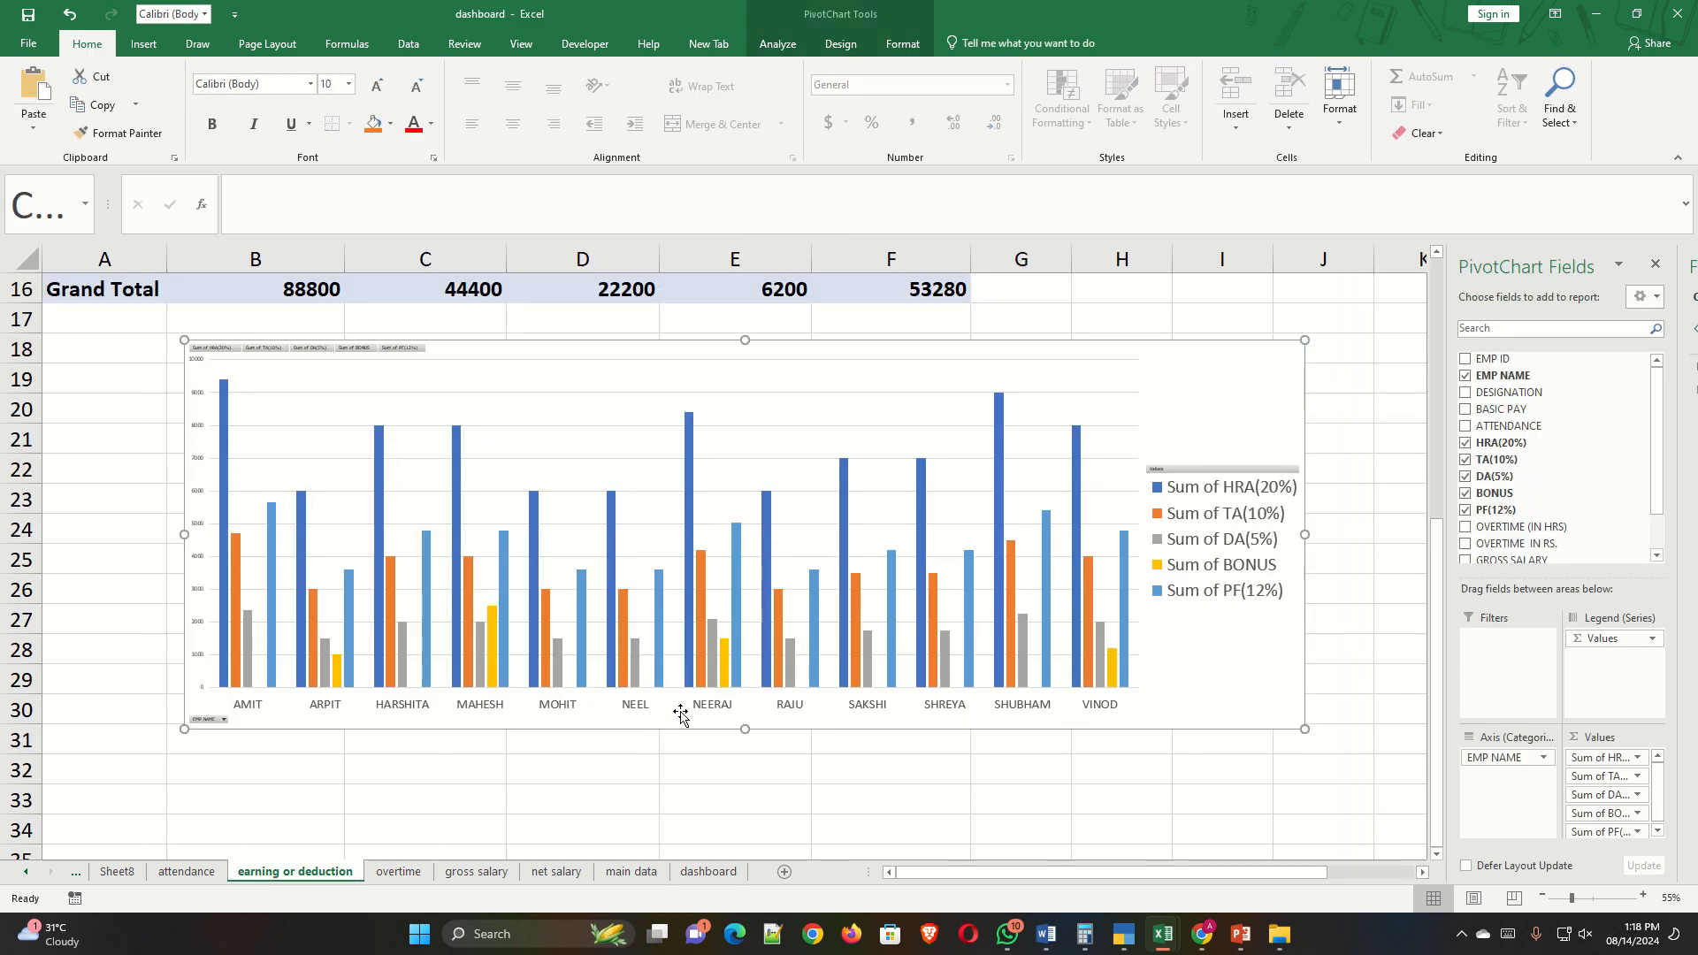
pyautogui.click(634, 874)
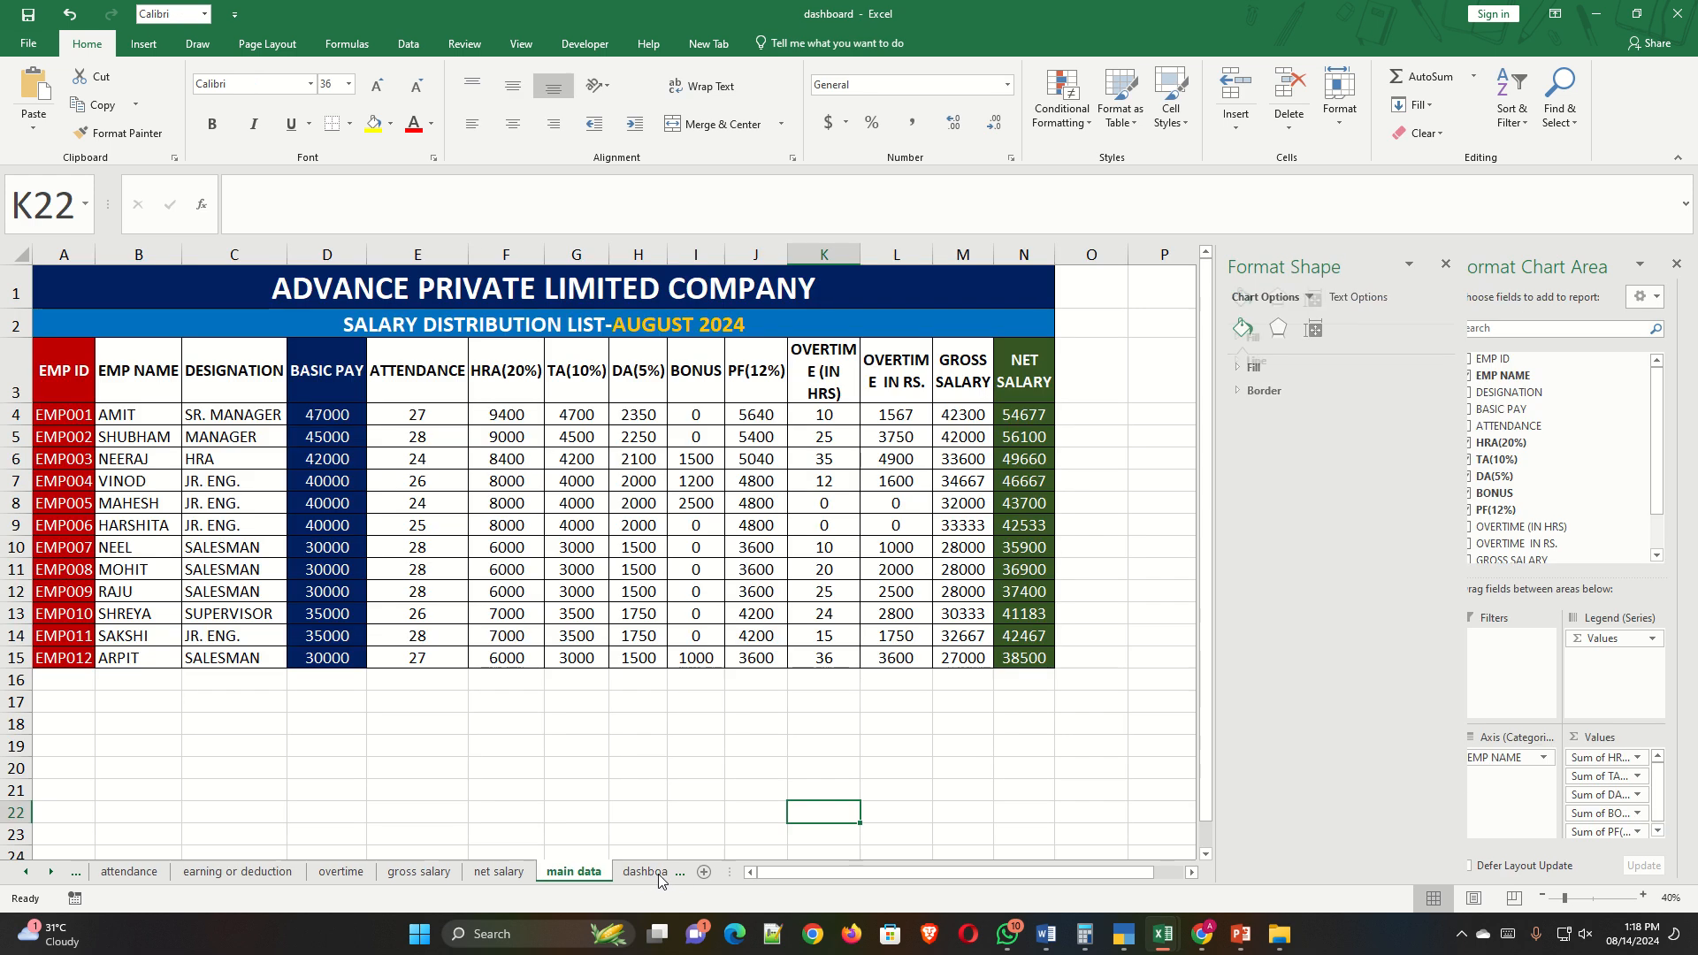
pyautogui.click(654, 872)
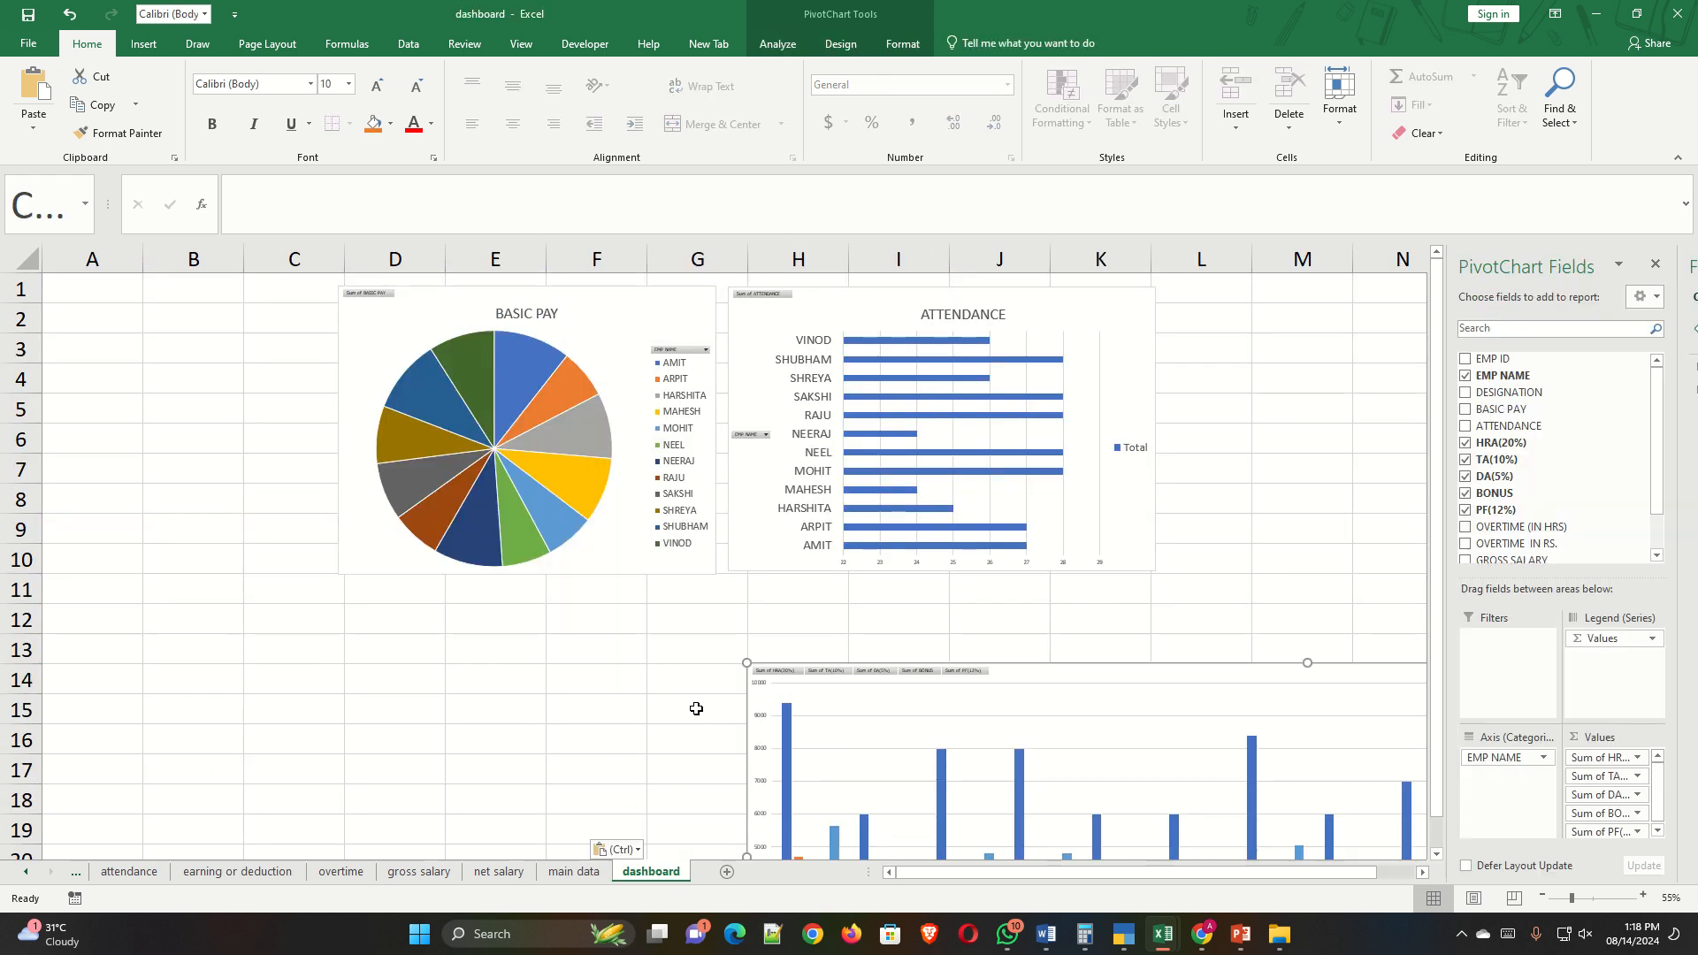
pyautogui.keyDown('ctrl'); pyautogui.scroll(-3, 693, 704); pyautogui.keyUp('ctrl')
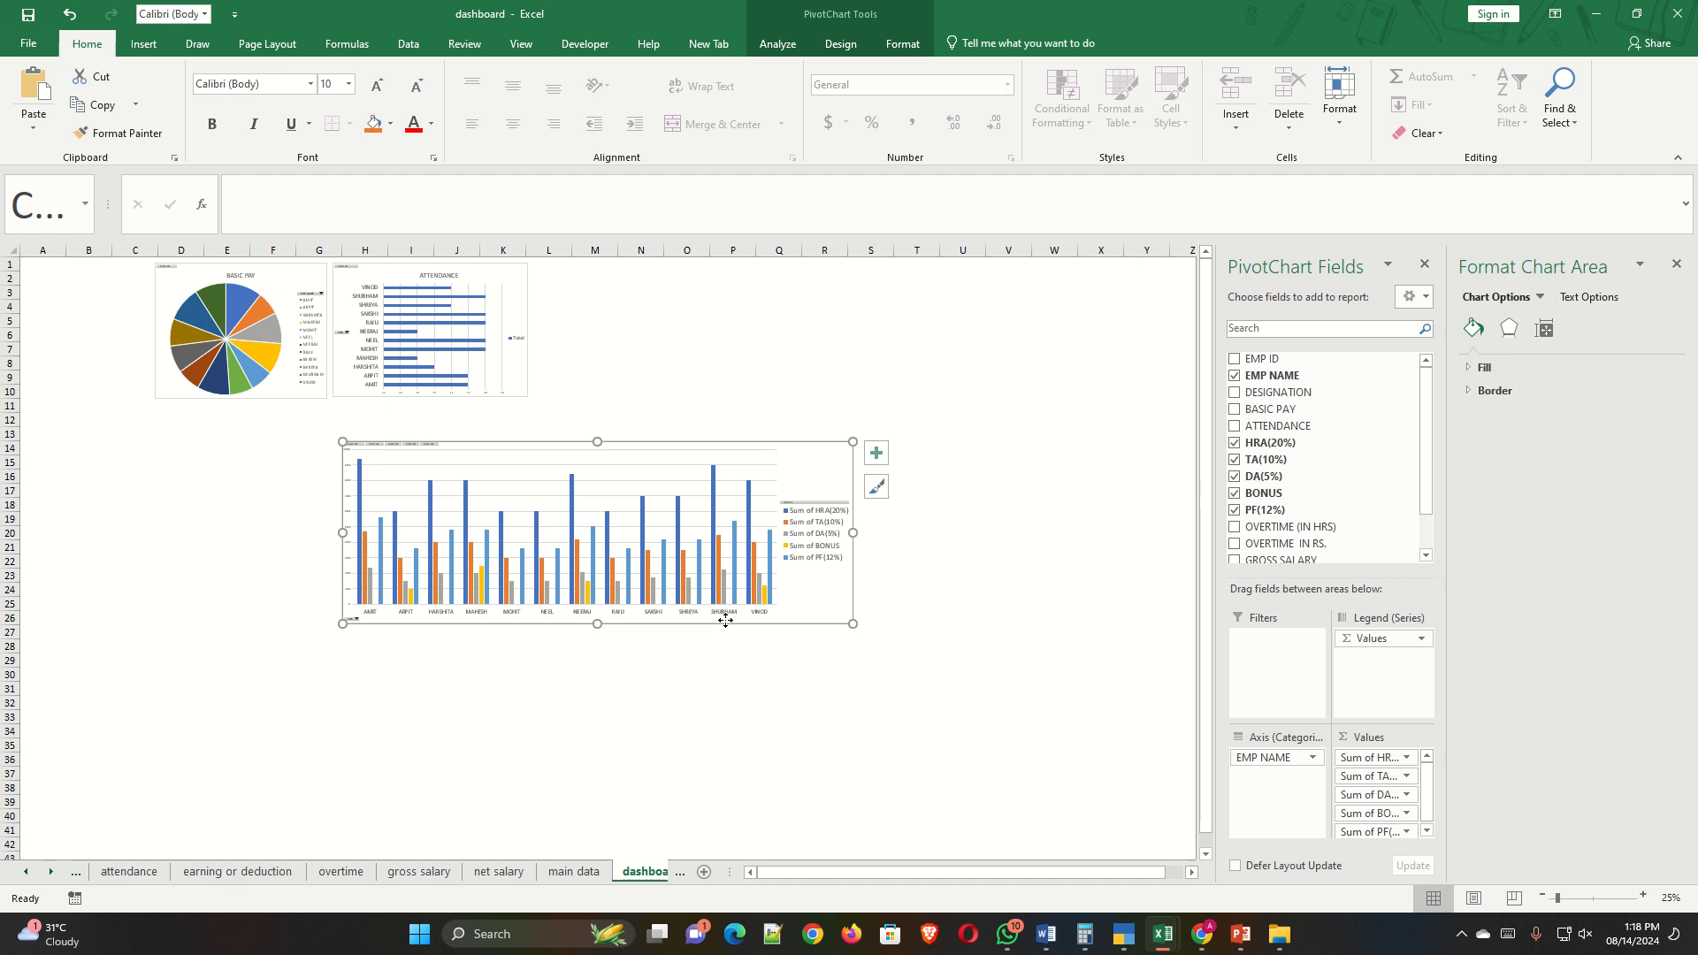
# Move the clustered column chart below the pie and bar charts and enlarge it to about columns D to Q, rows 15 to 31.
pyautogui.moveTo(725, 621); pyautogui.dragTo(532, 634)
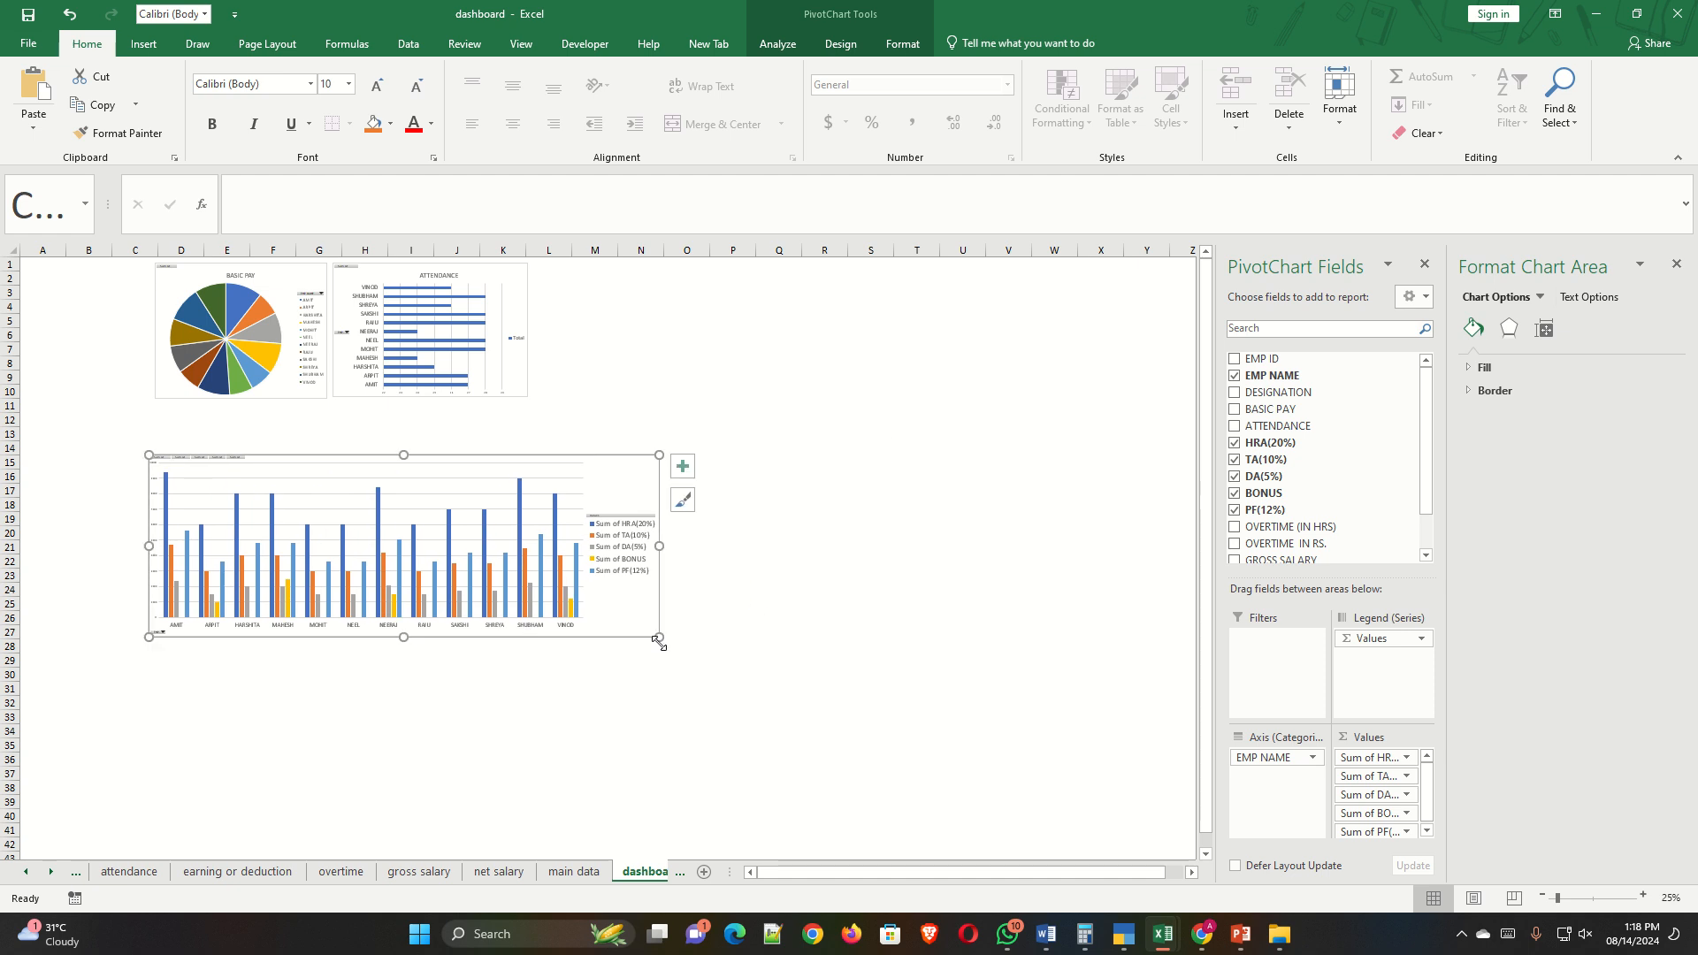
pyautogui.moveTo(659, 638); pyautogui.dragTo(786, 686)
pyautogui.click(622, 431)
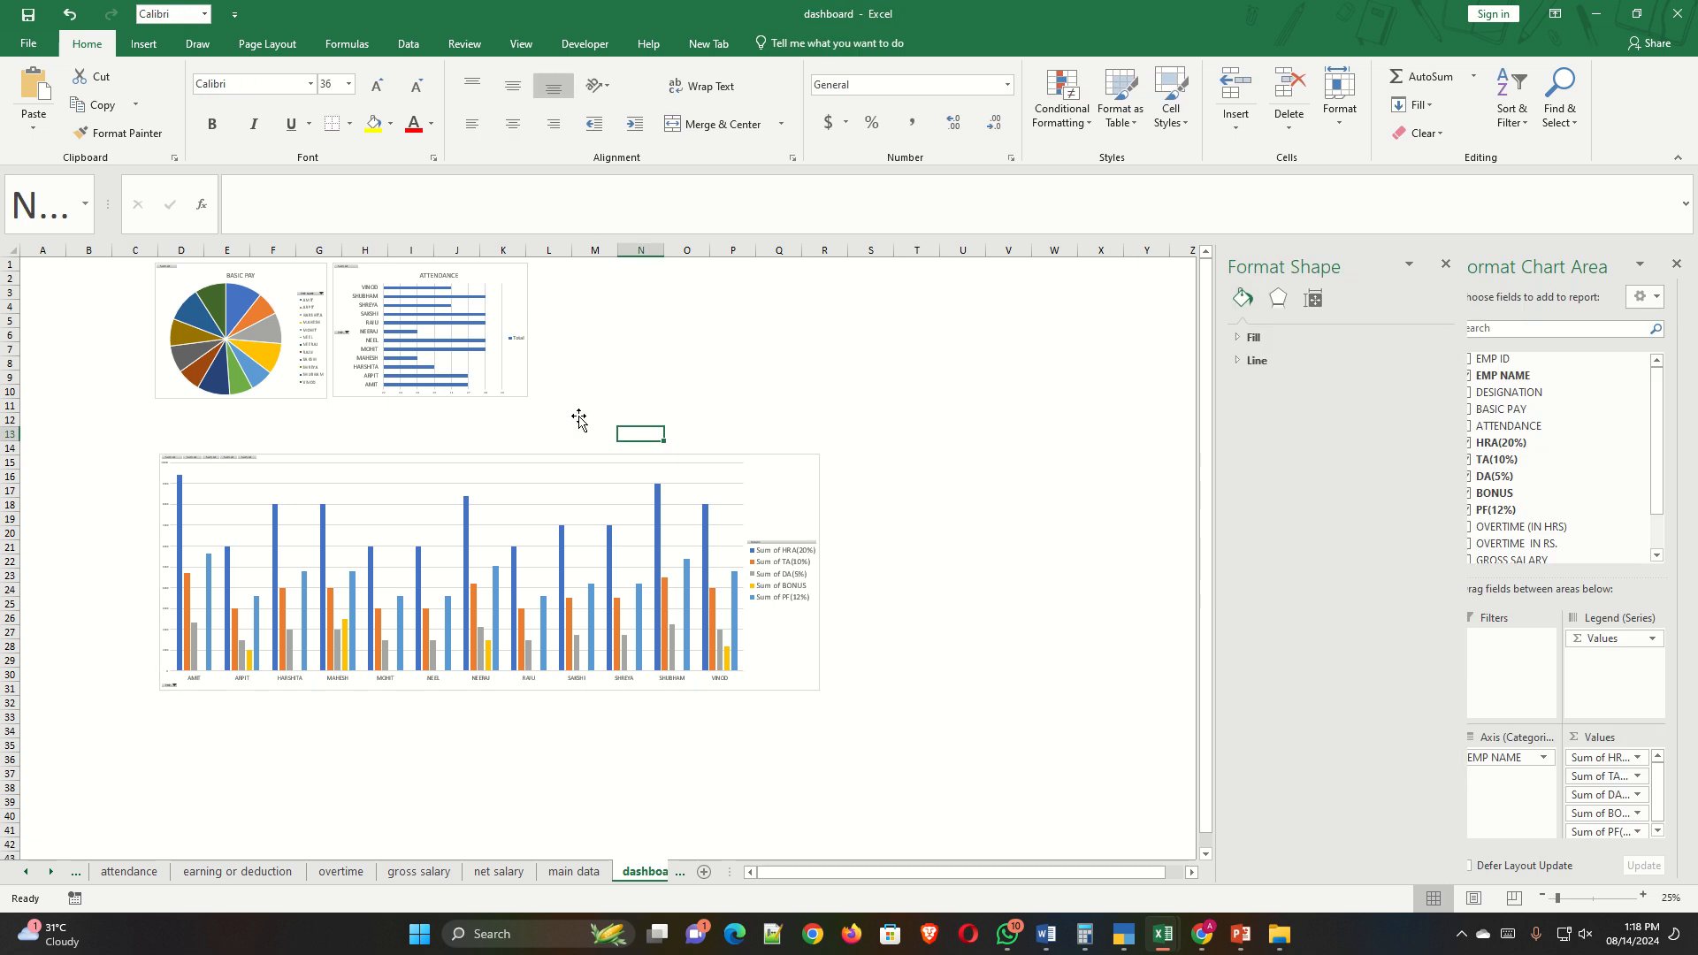
pyautogui.click(566, 419)
pyautogui.click(606, 466)
pyautogui.click(610, 469)
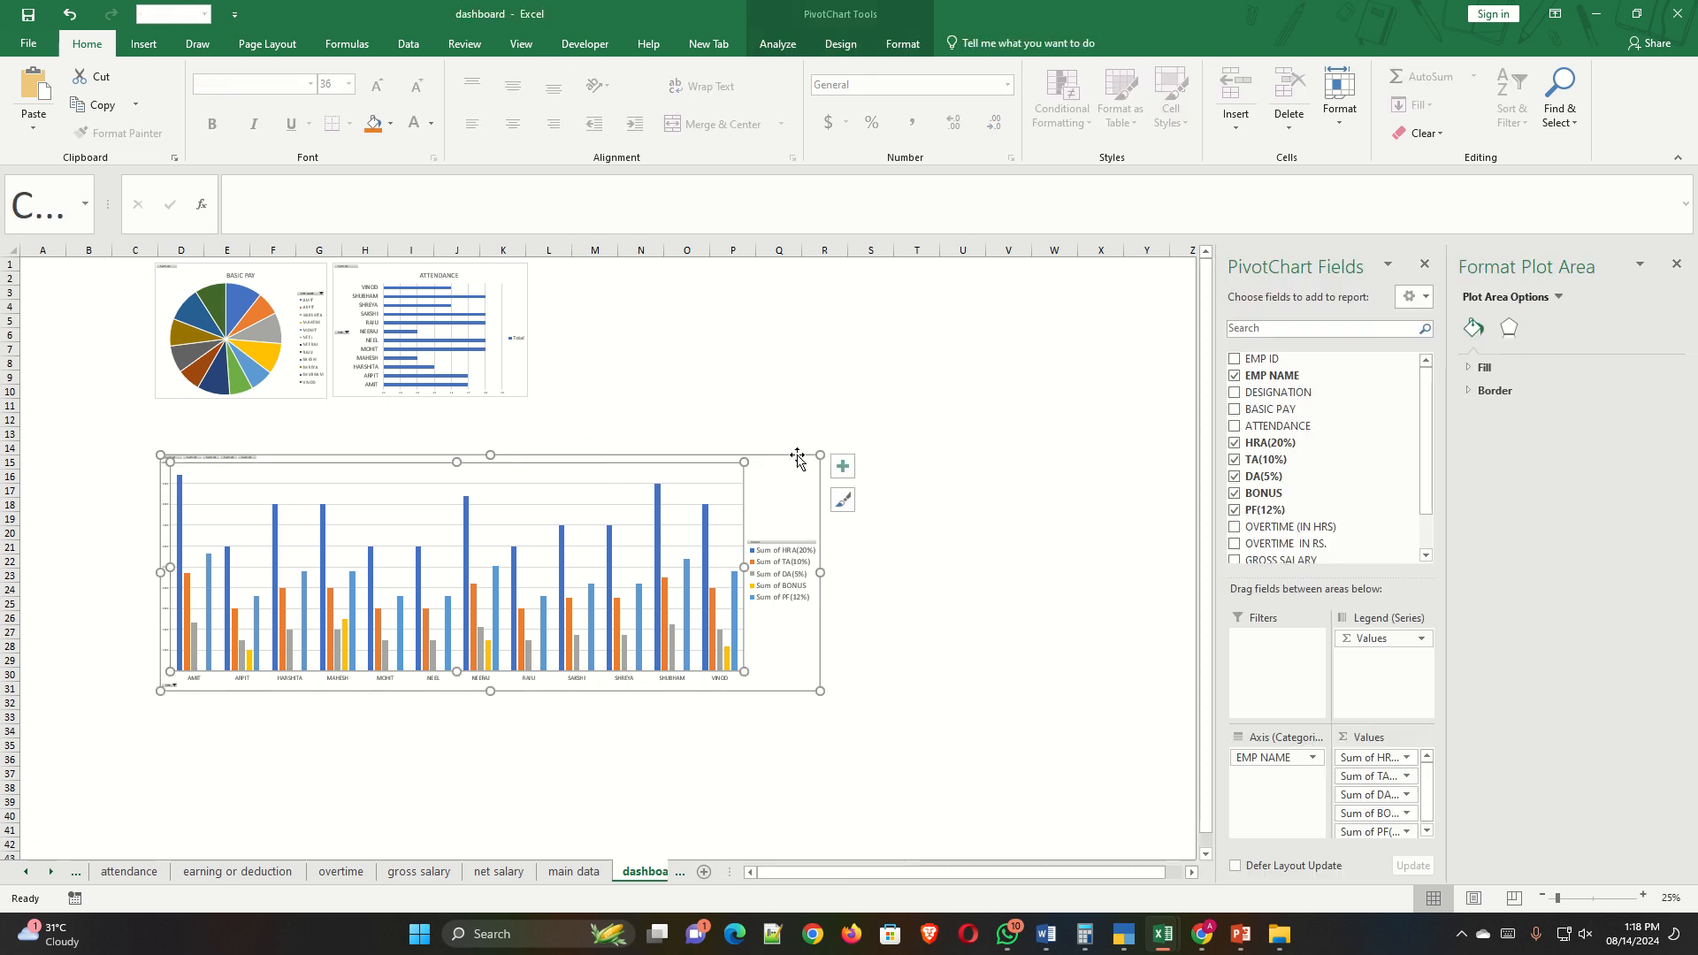
# Add a chart title to the clustered column chart and set its font size to 44.
pyautogui.click(963, 448)
pyautogui.click(676, 473)
pyautogui.click(827, 471)
pyautogui.click(843, 468)
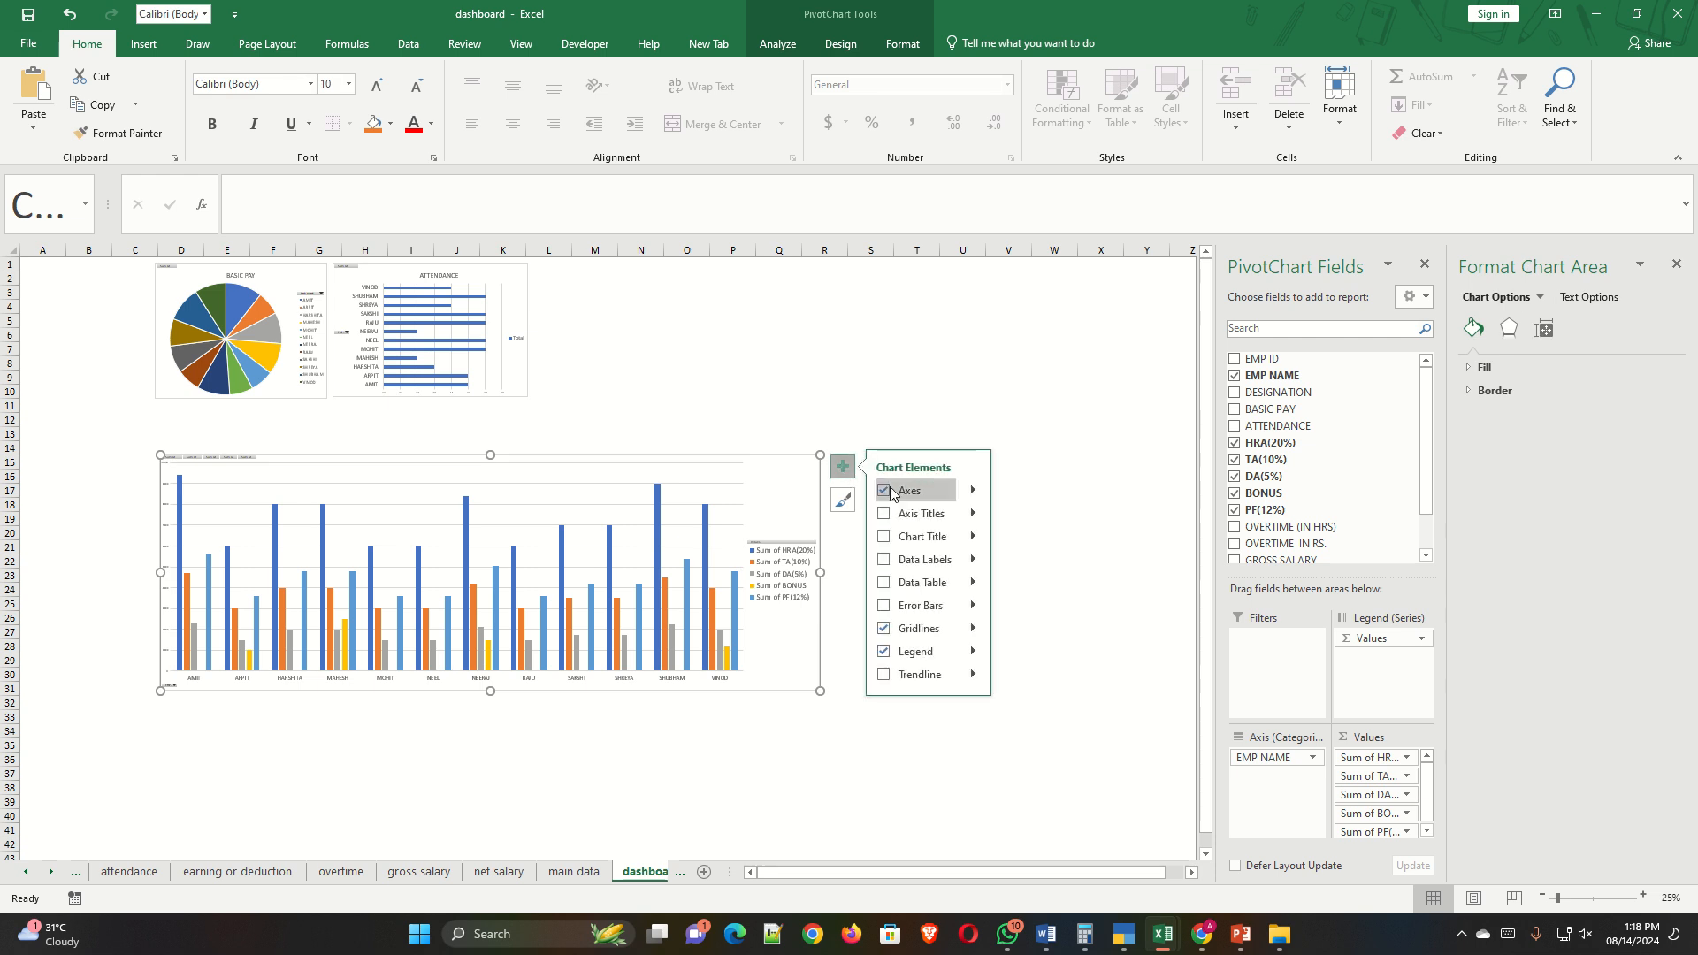
pyautogui.click(905, 544)
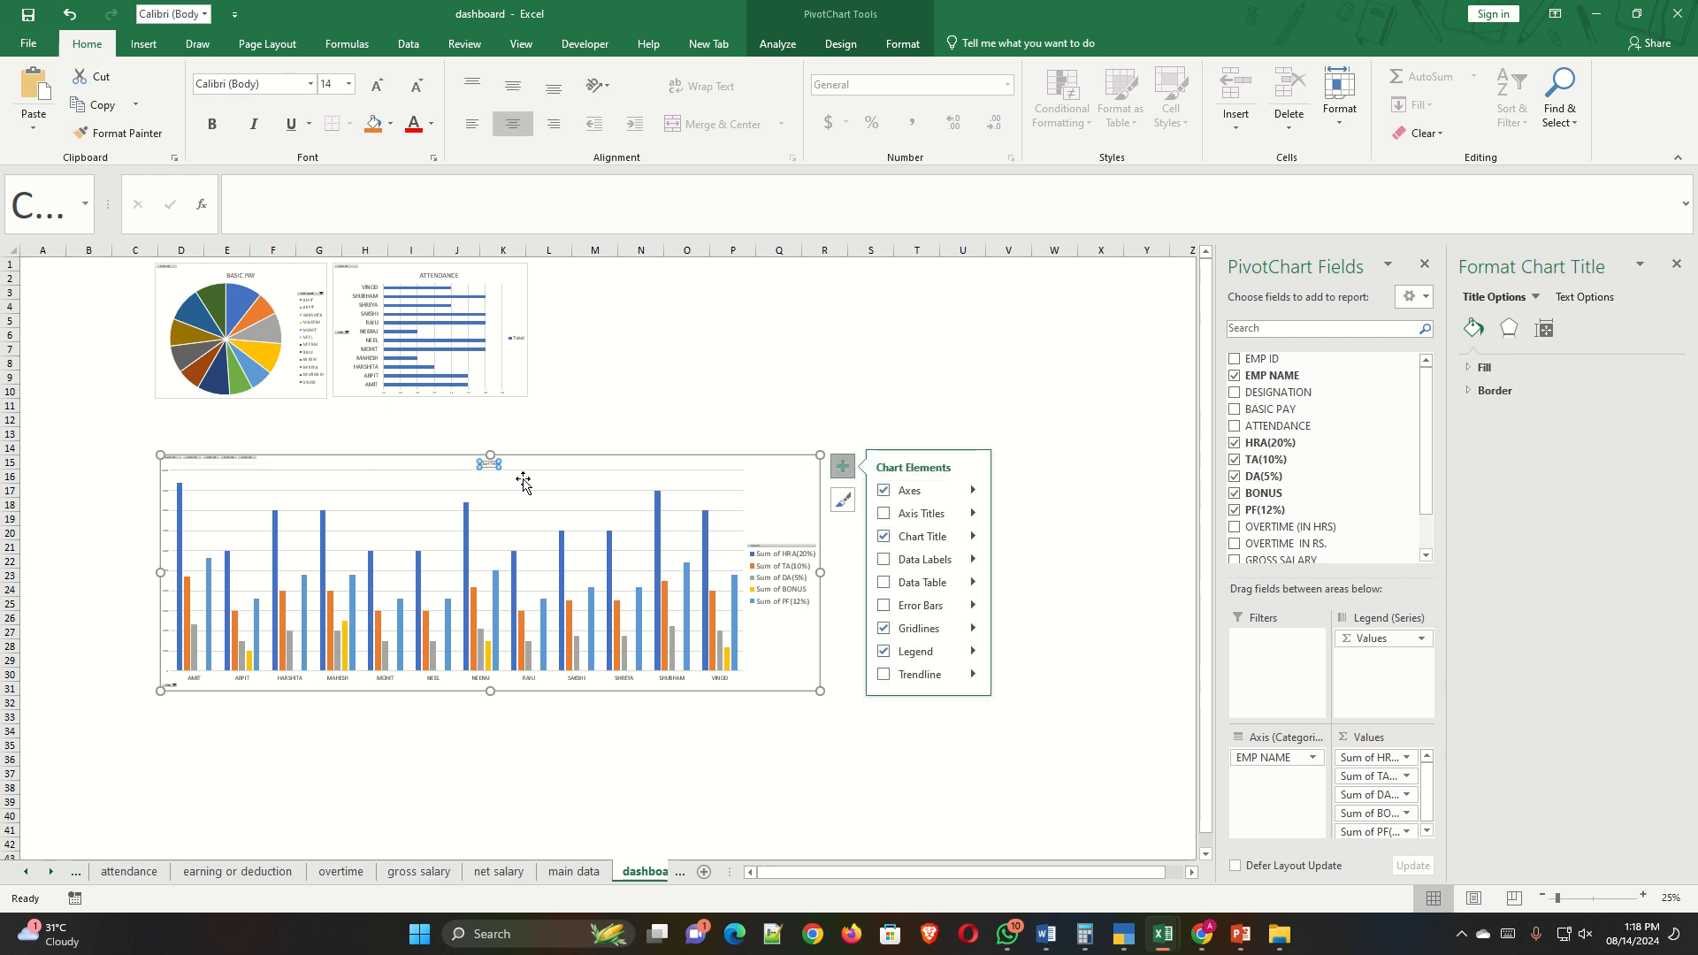
pyautogui.click(379, 87)
pyautogui.click(378, 86)
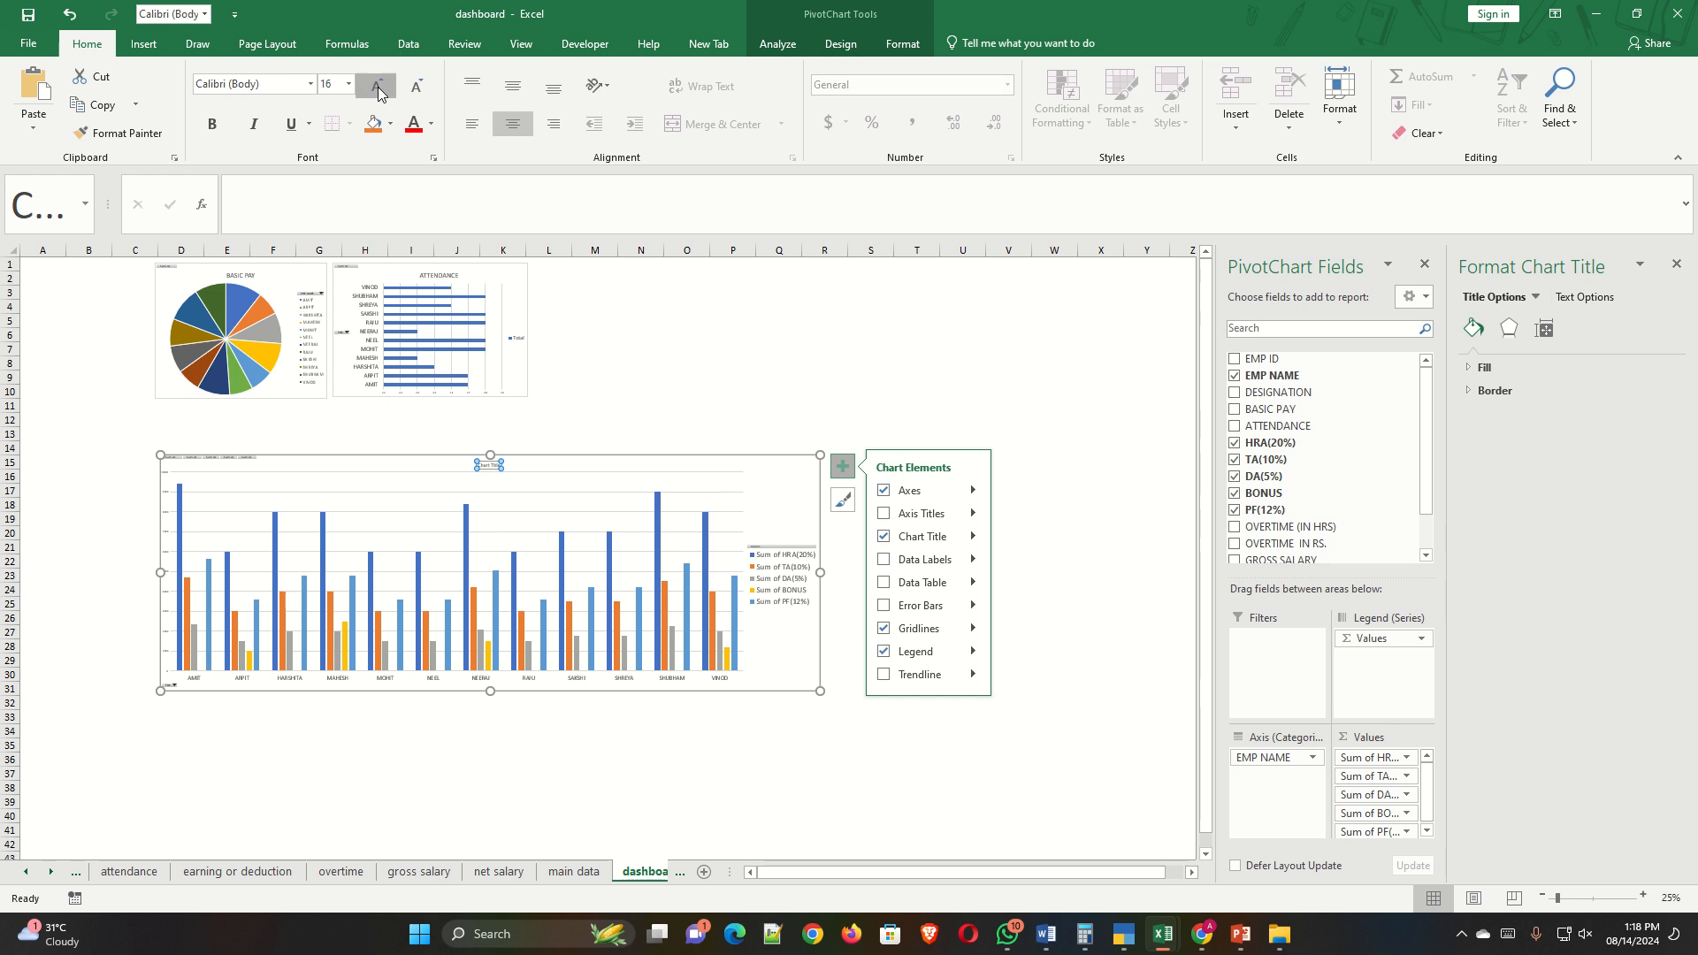
pyautogui.click(378, 87)
pyautogui.click(379, 86)
pyautogui.click(379, 87)
pyautogui.click(379, 87)
pyautogui.click(379, 86)
pyautogui.click(379, 87)
pyautogui.click(378, 87)
pyautogui.click(378, 87)
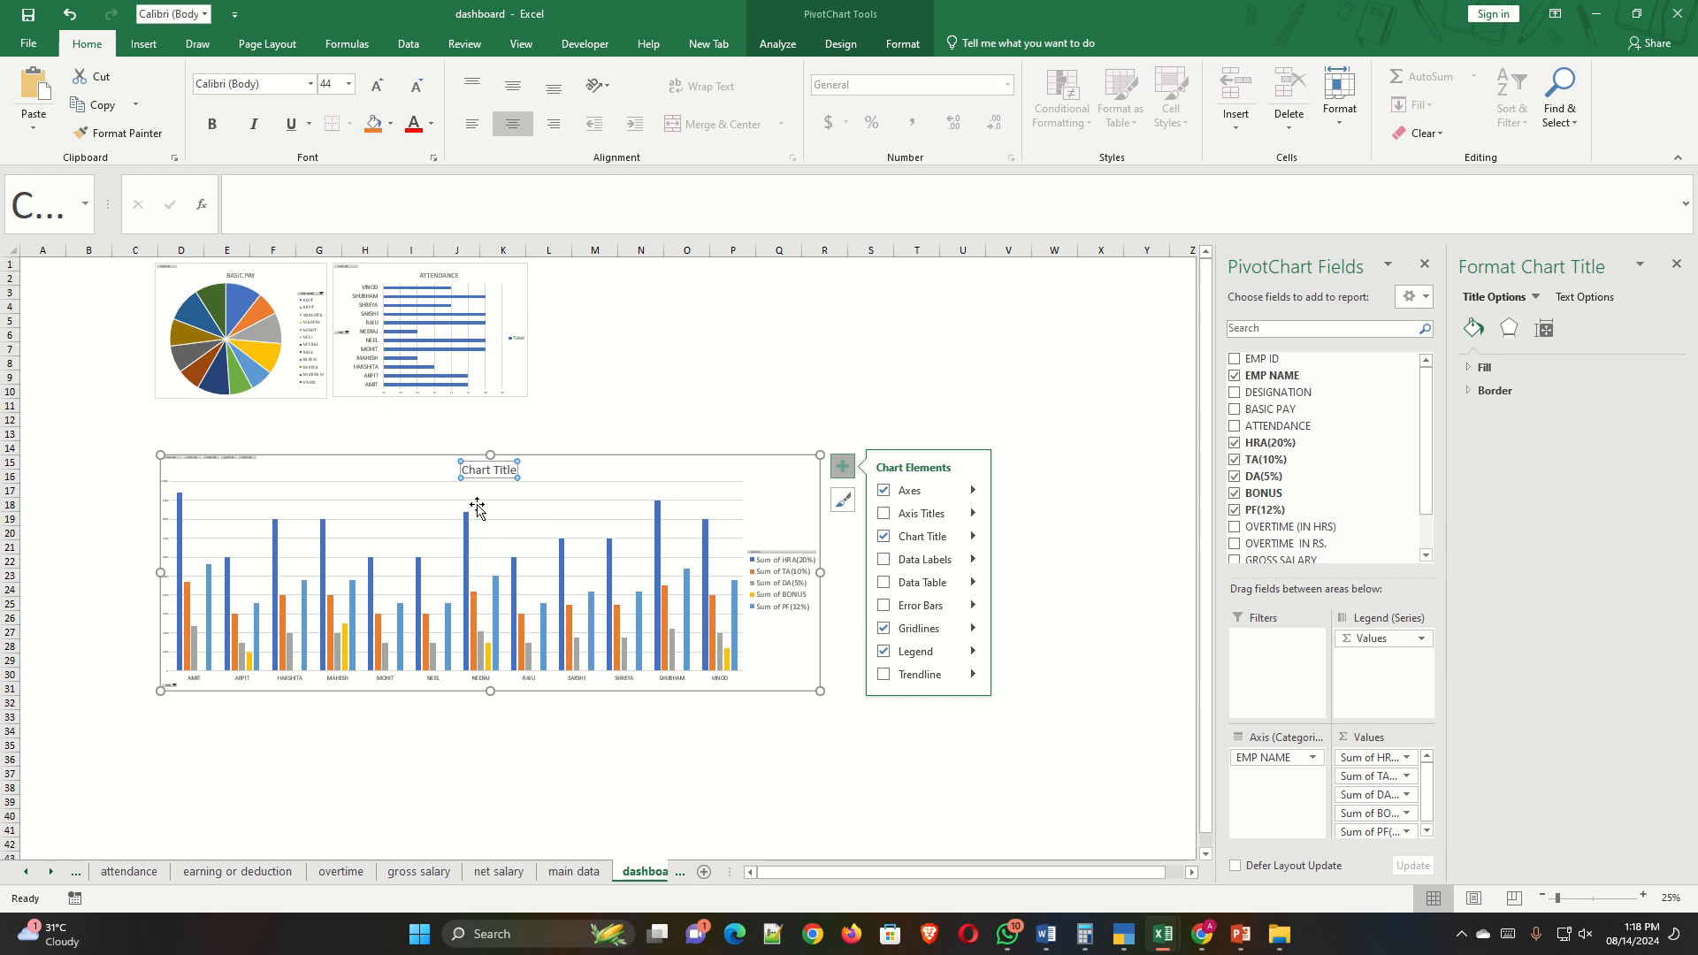
# Change the clustered column chart's title to EARNING OR DEDUCTION.
pyautogui.tripleClick(496, 469)
pyautogui.press('BackSpace')
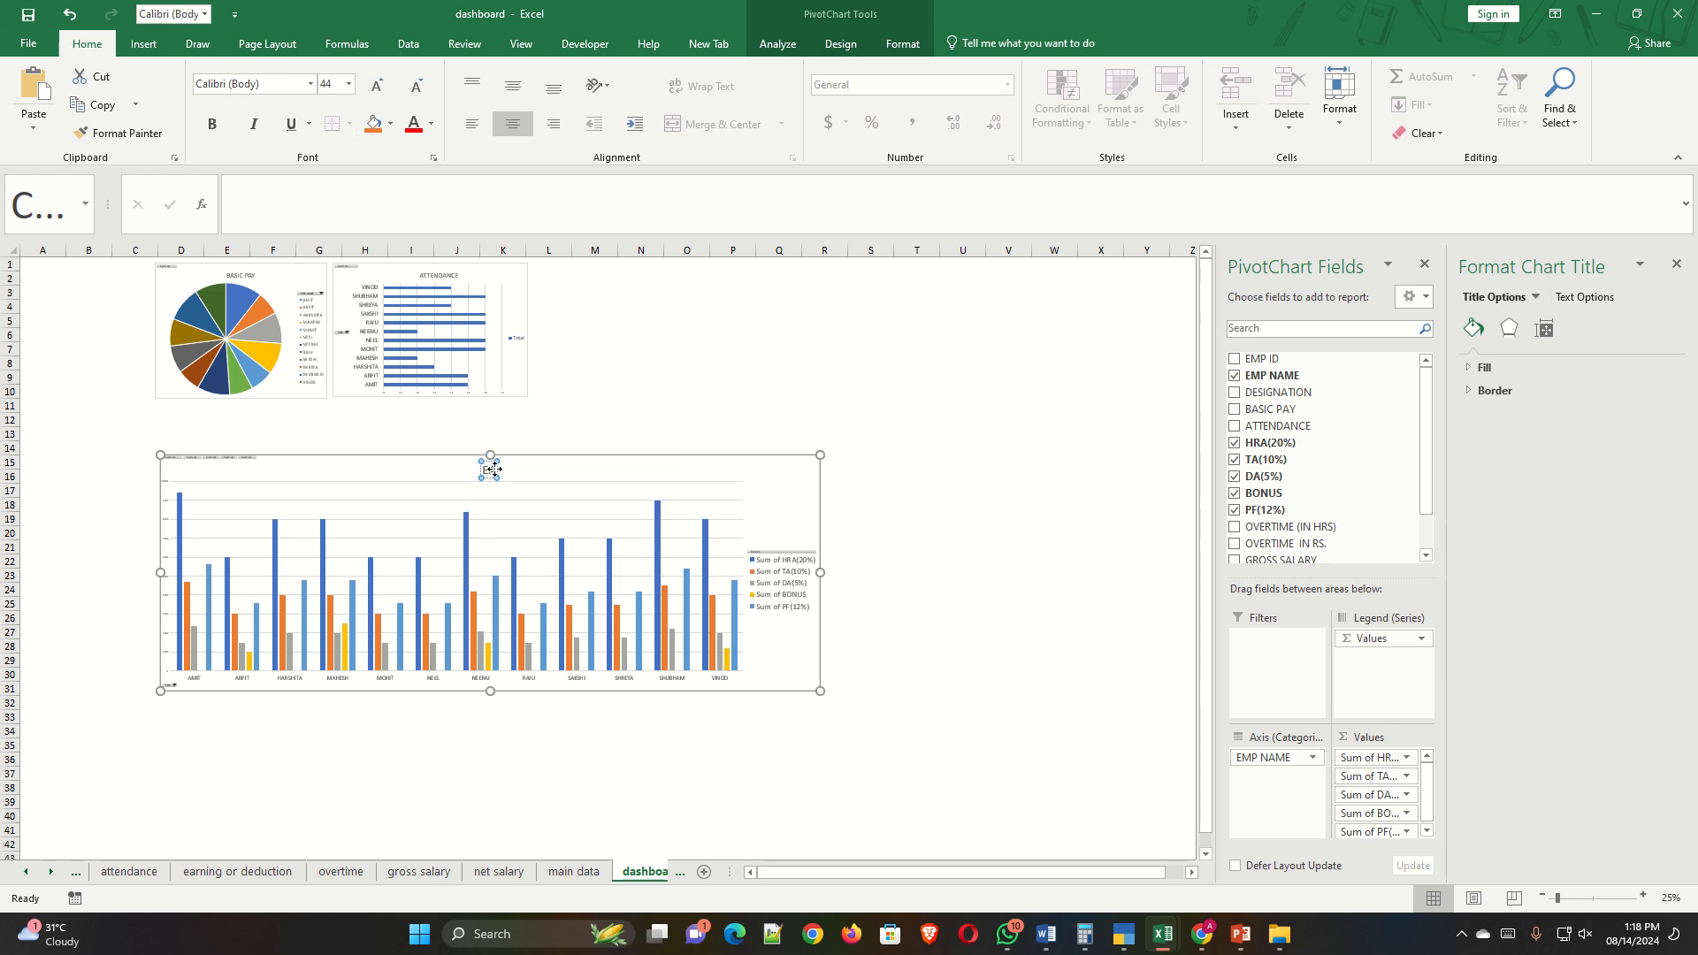
pyautogui.write('EARNING OR E')
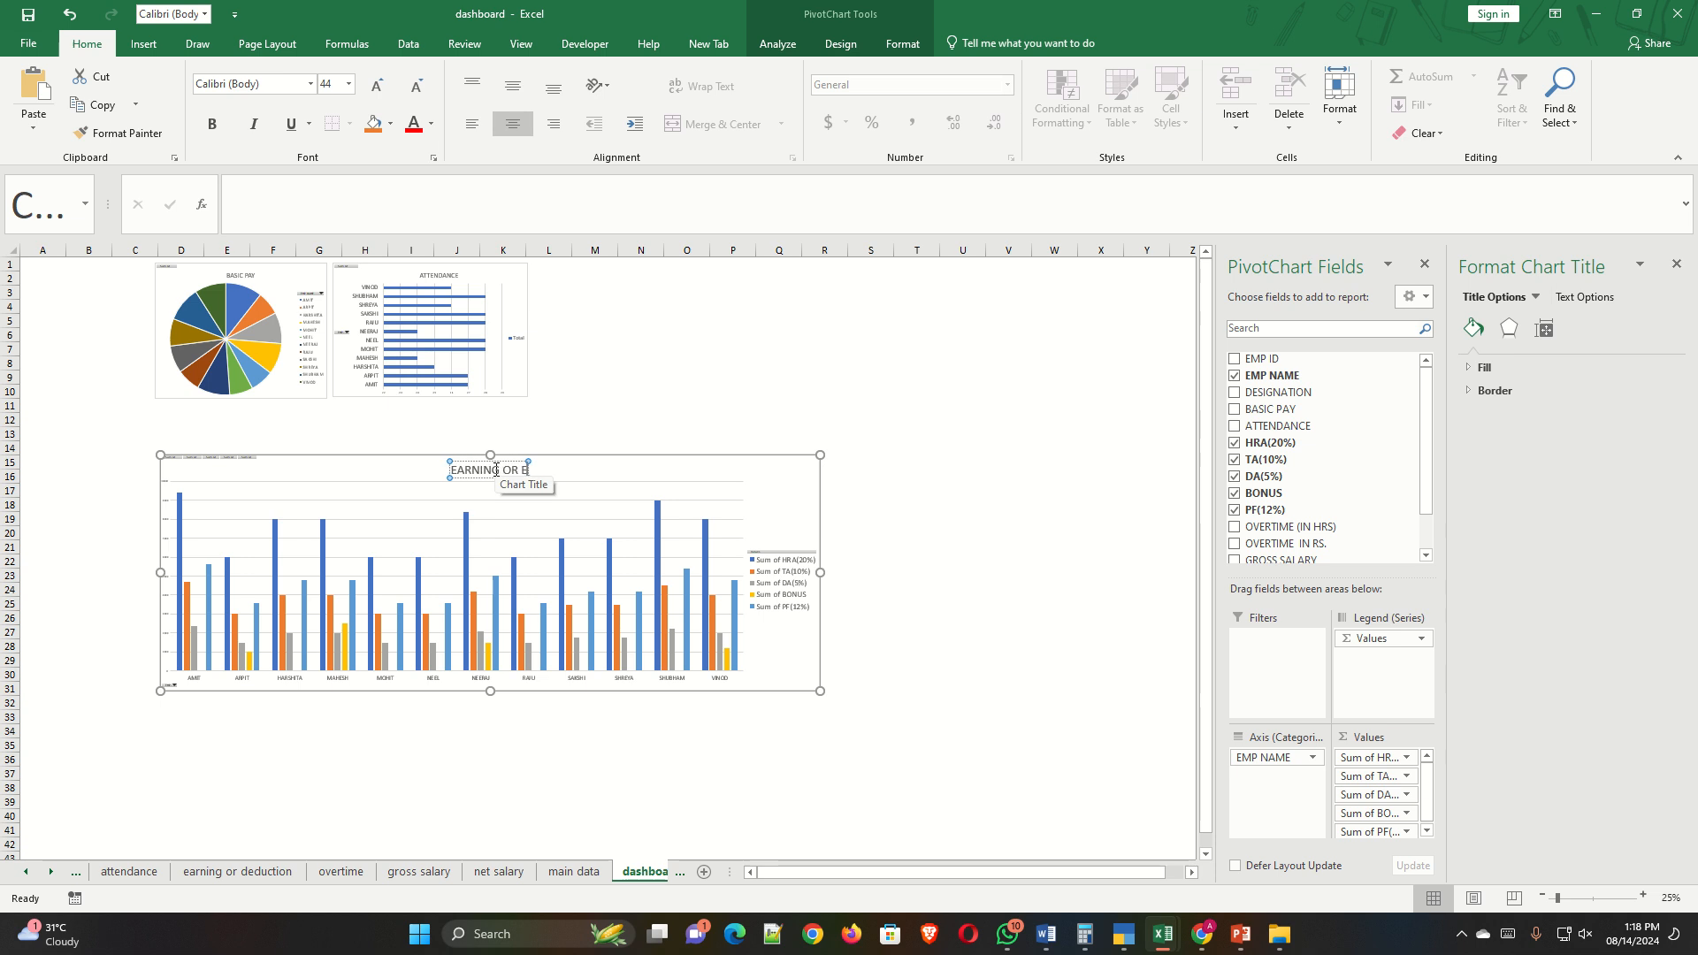
pyautogui.press('BackSpace')
pyautogui.write('DEDUCTIONS')
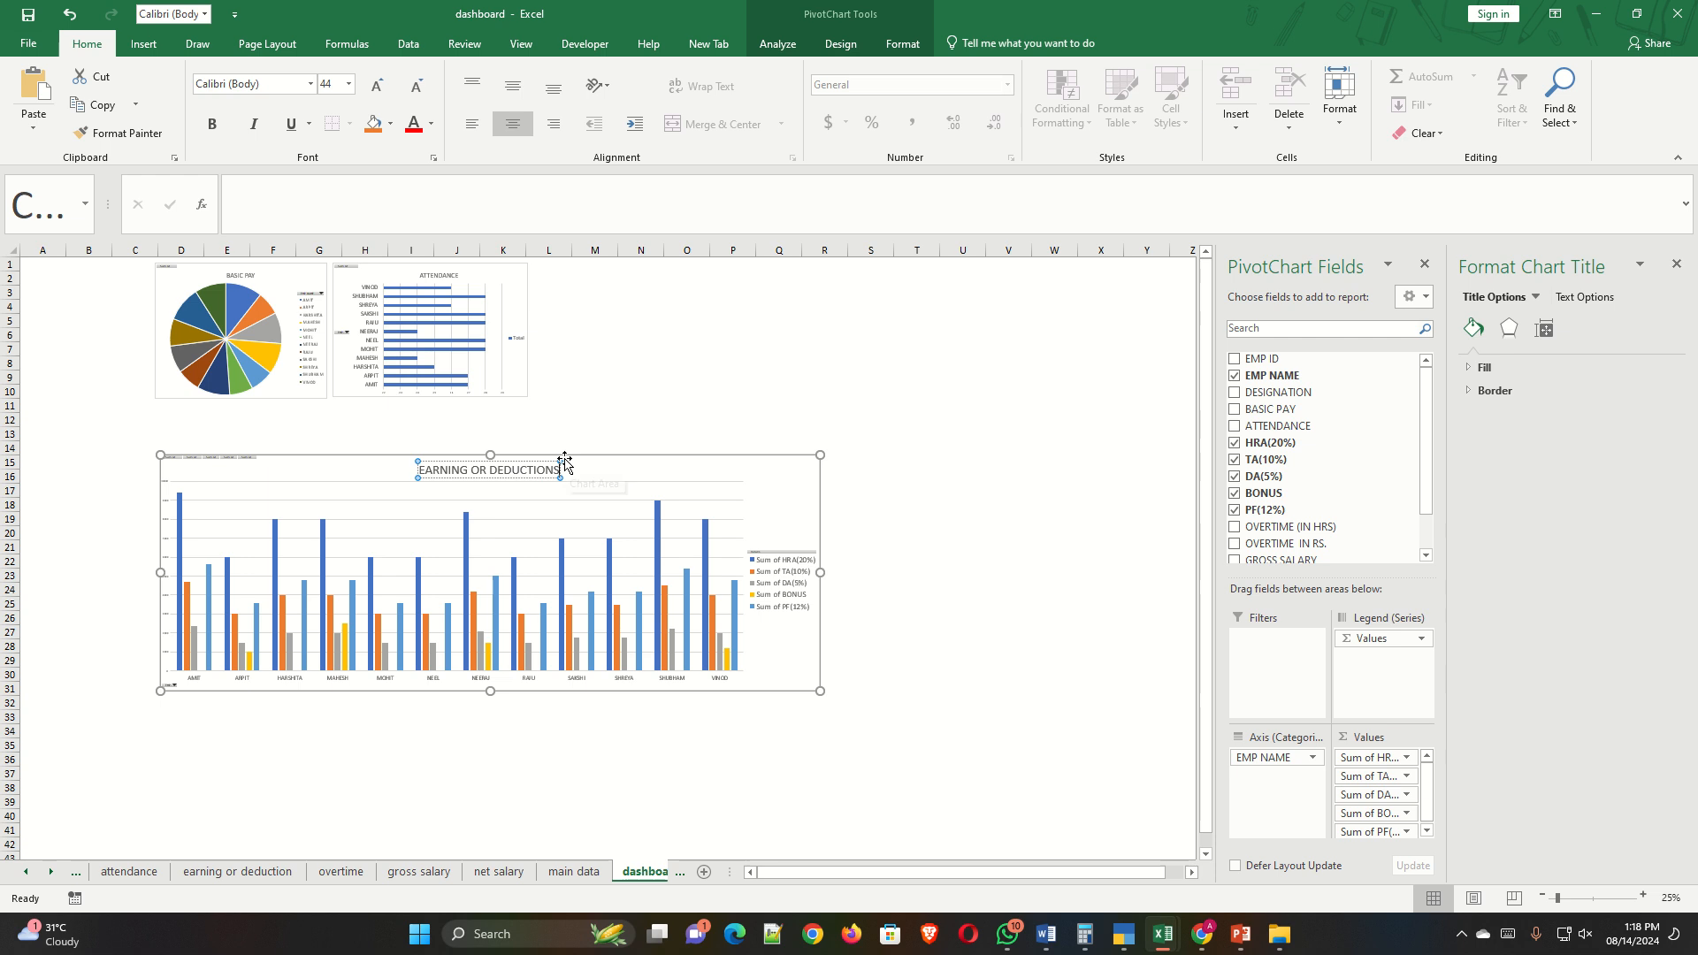
pyautogui.press('BackSpace')
pyautogui.click(668, 381)
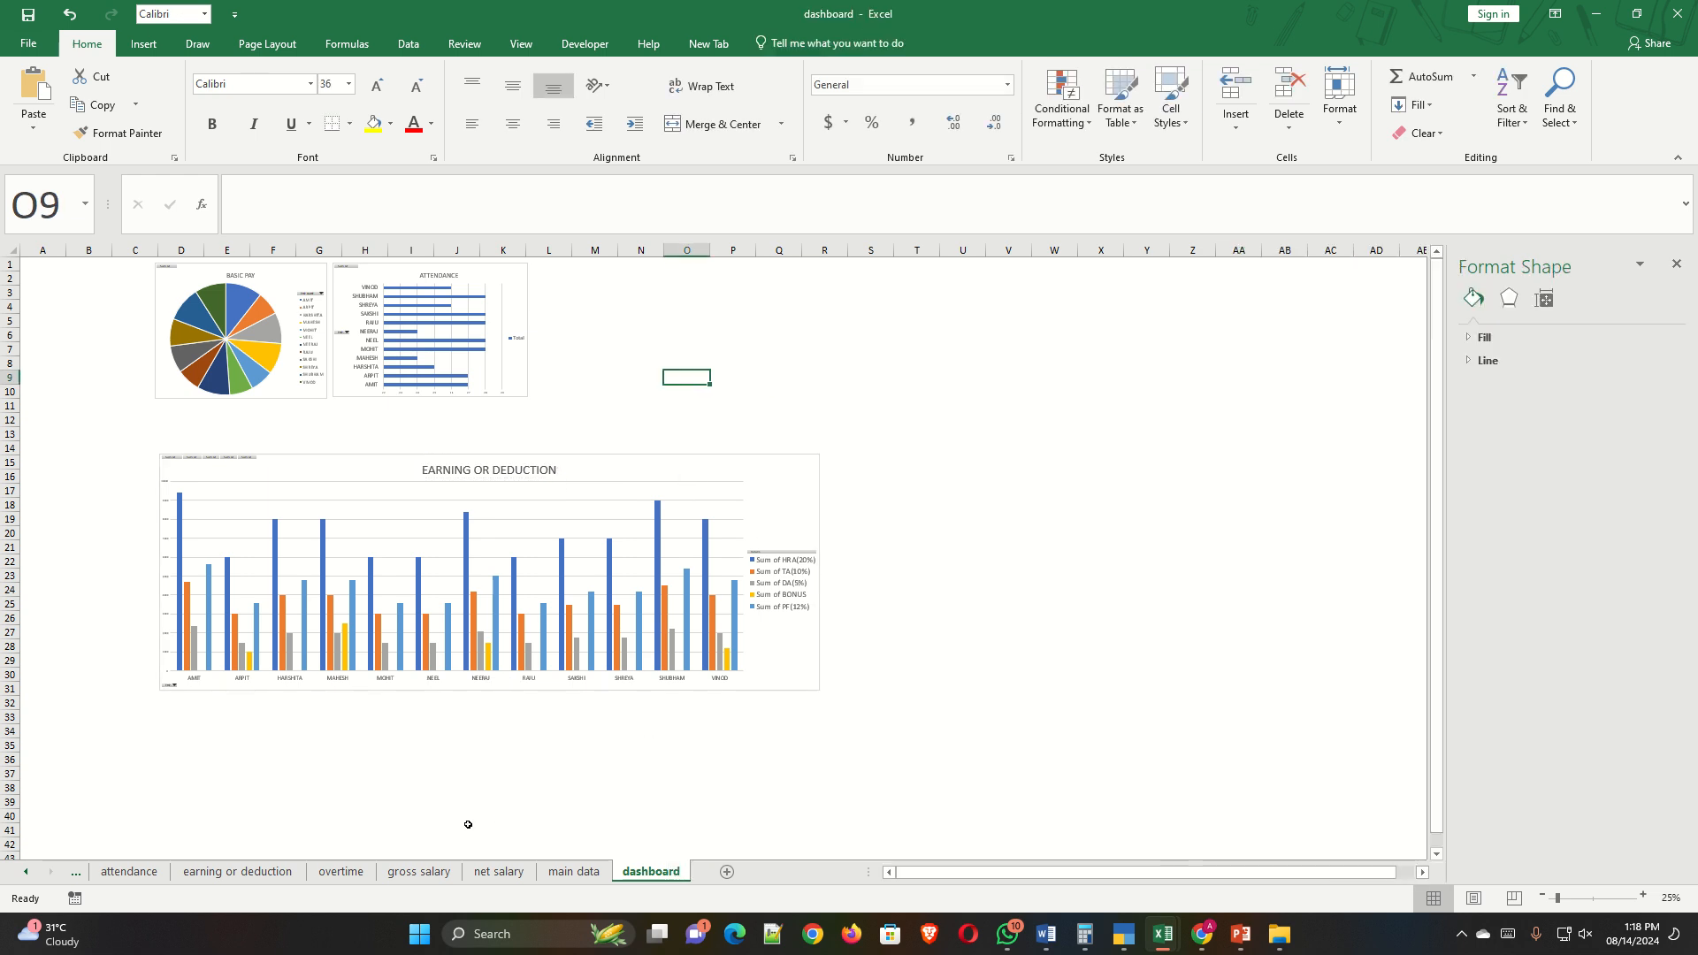
# Copy the overtime sheet's chart onto the dashboard and place it beside the ATTENDANCE chart, over about columns L to P, rows 1 to 10.
pyautogui.click(237, 872)
pyautogui.click(340, 871)
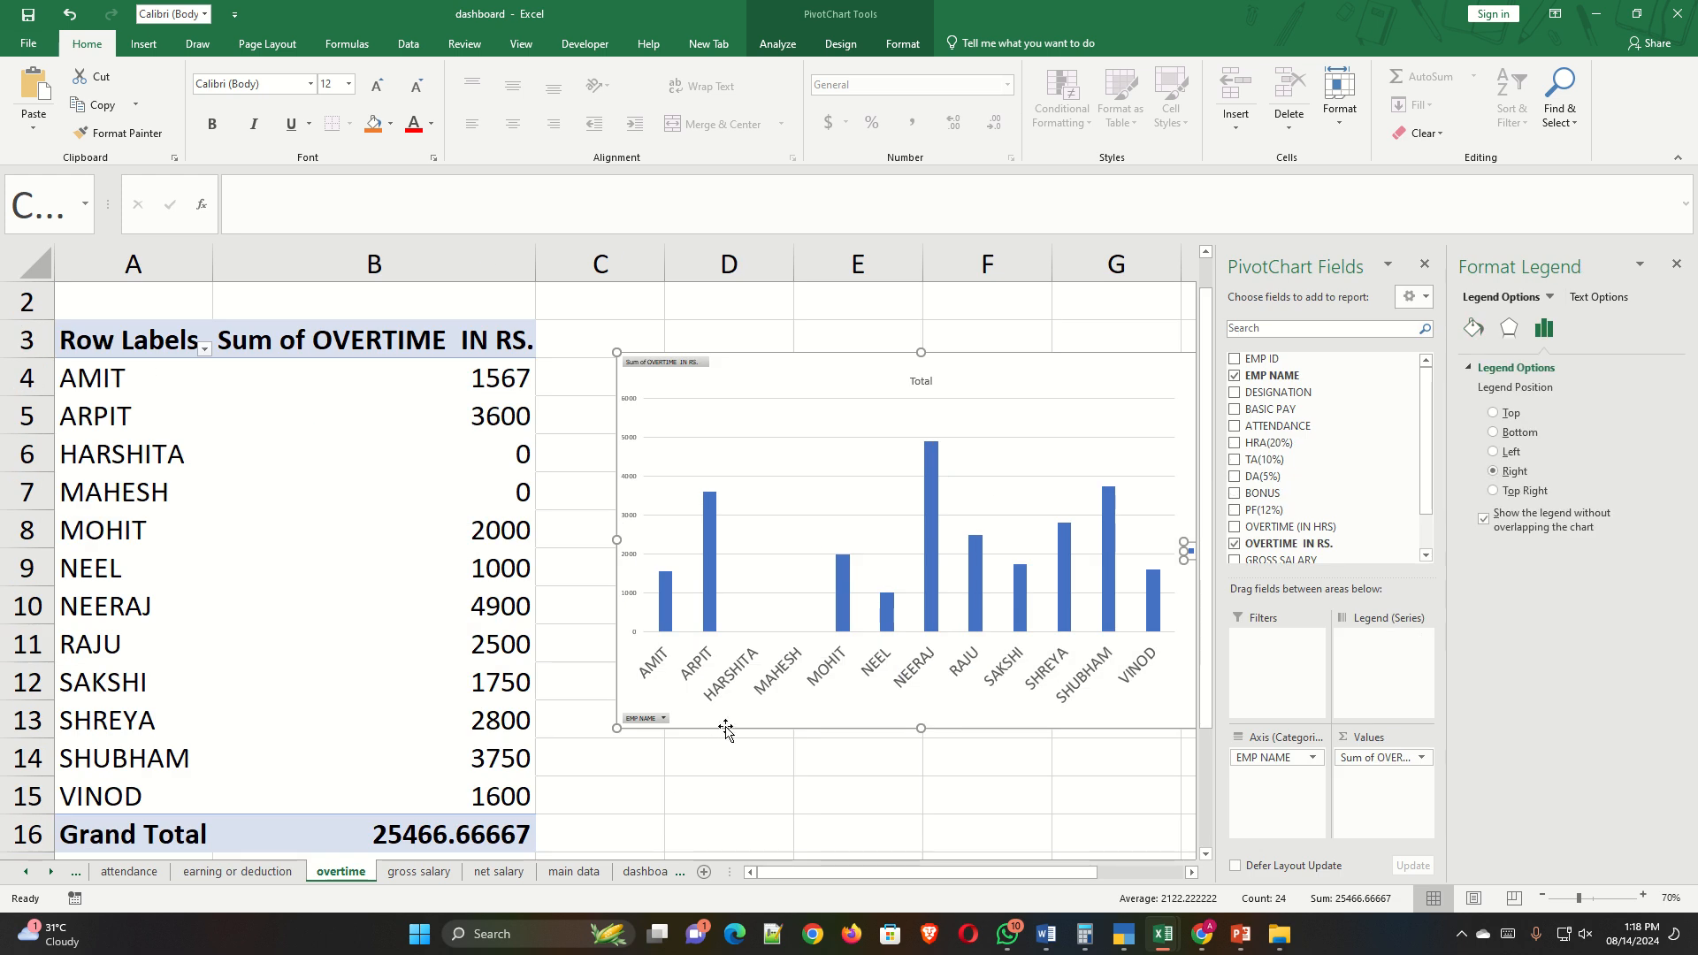
pyautogui.click(725, 728)
pyautogui.click(650, 872)
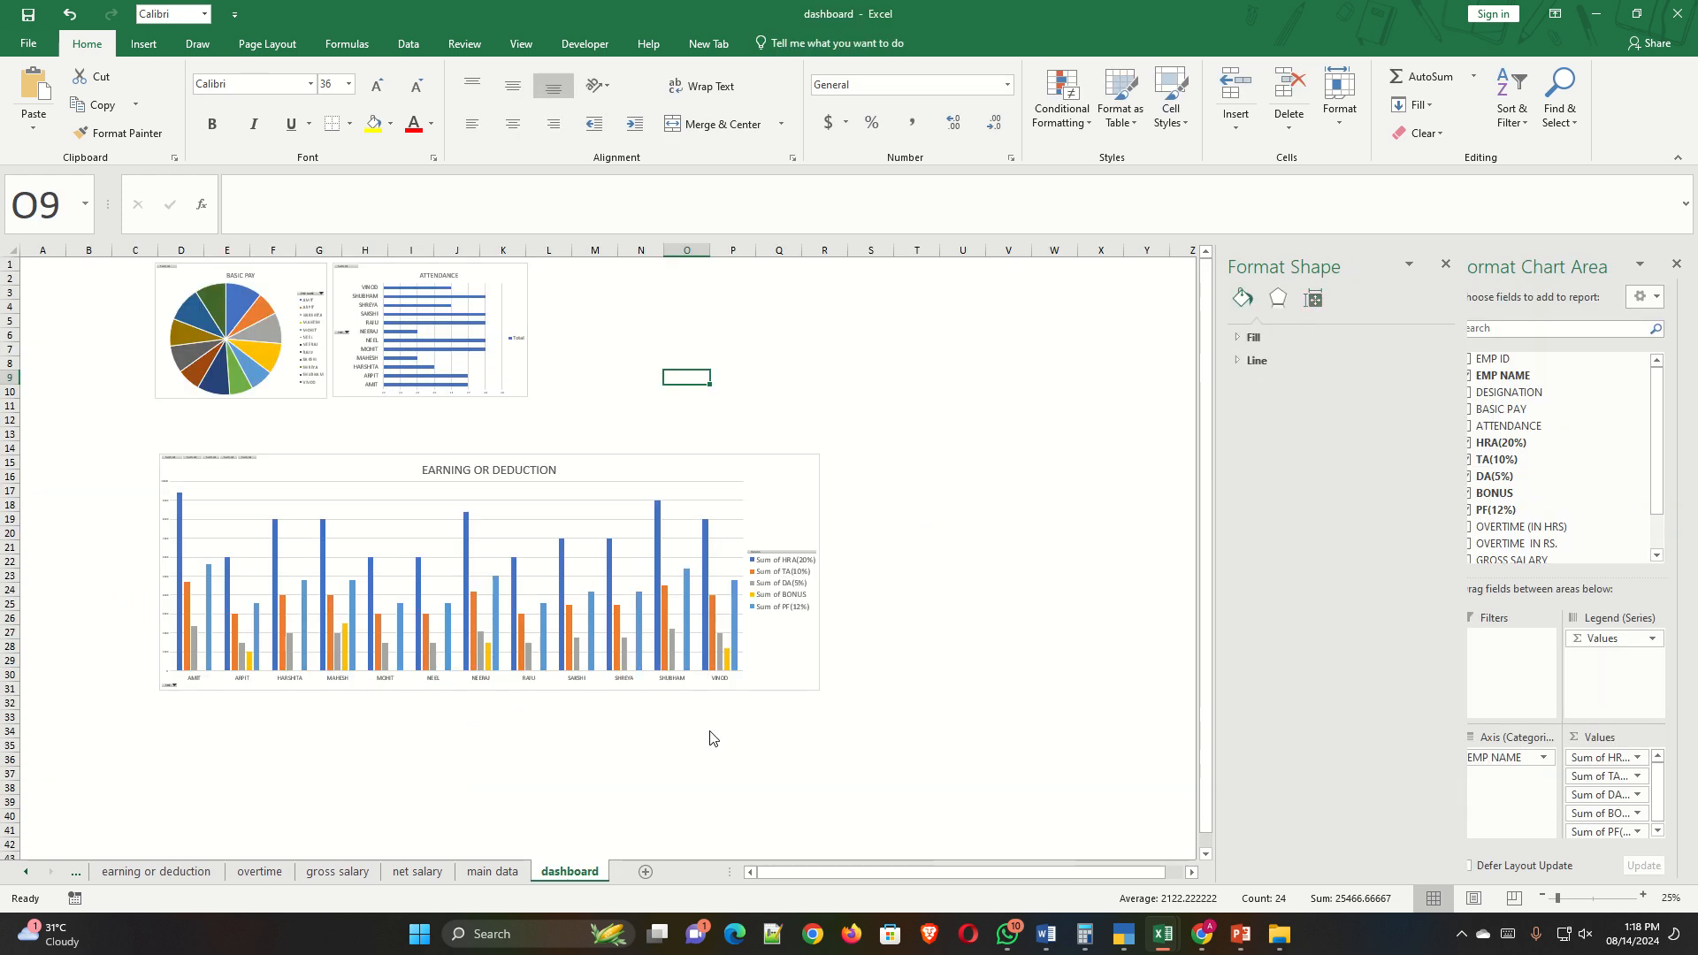
pyautogui.hotkey('ctrl', 'v')
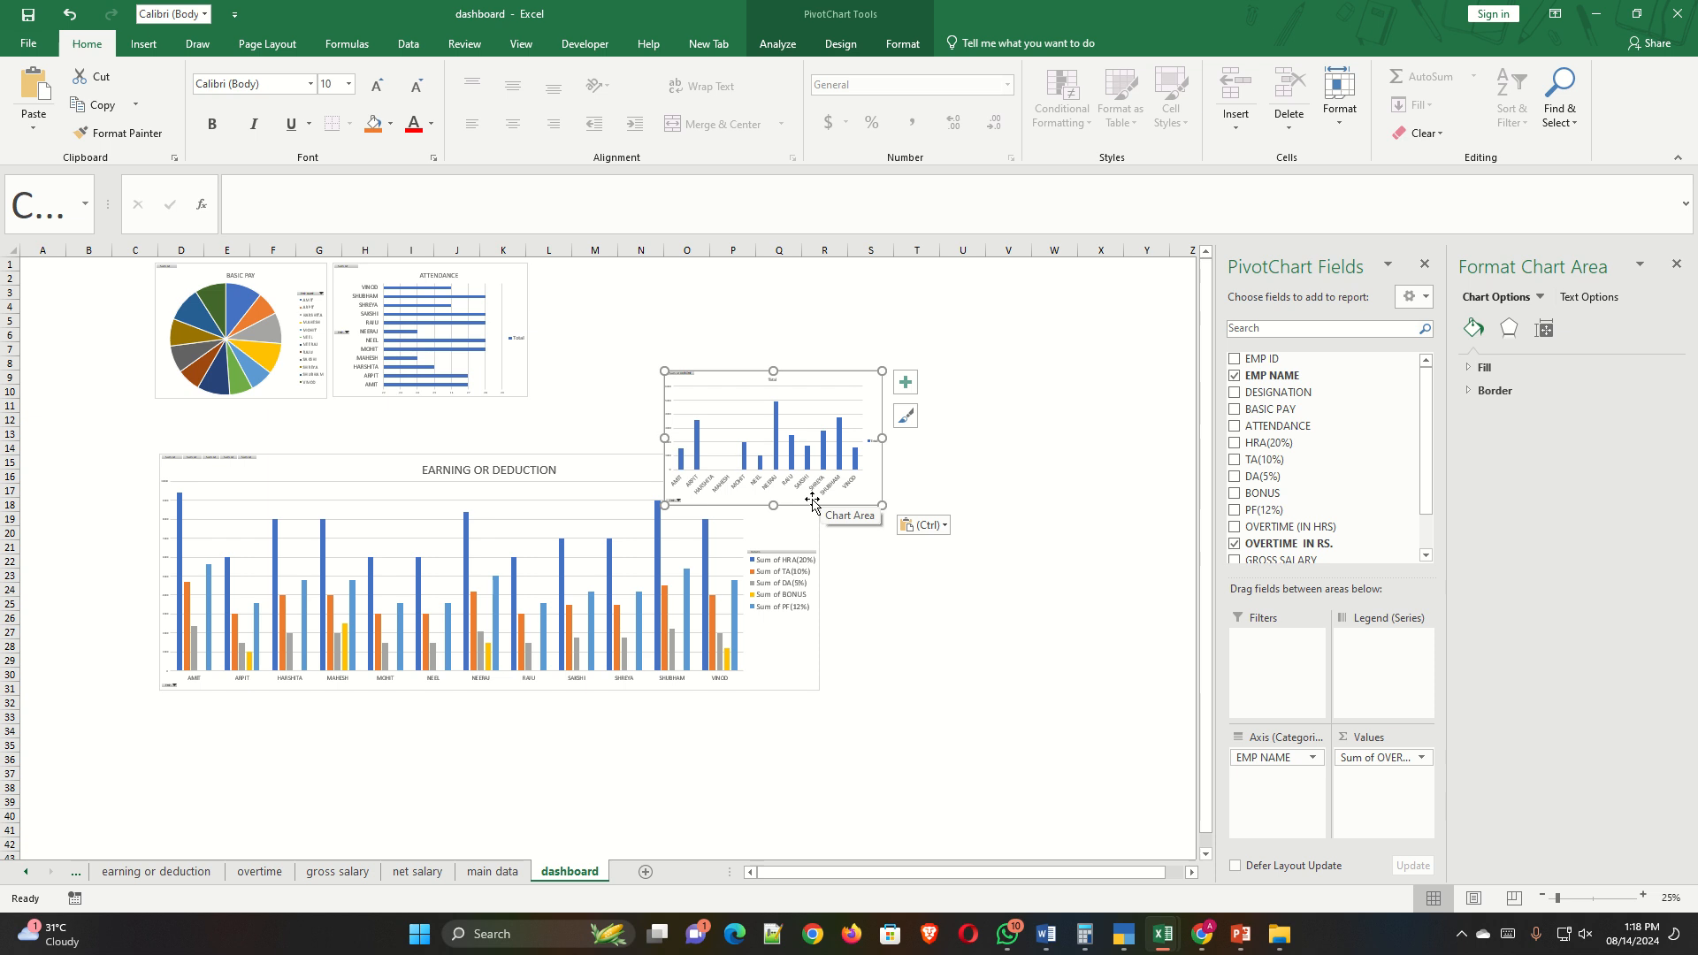
pyautogui.moveTo(811, 502); pyautogui.dragTo(684, 398)
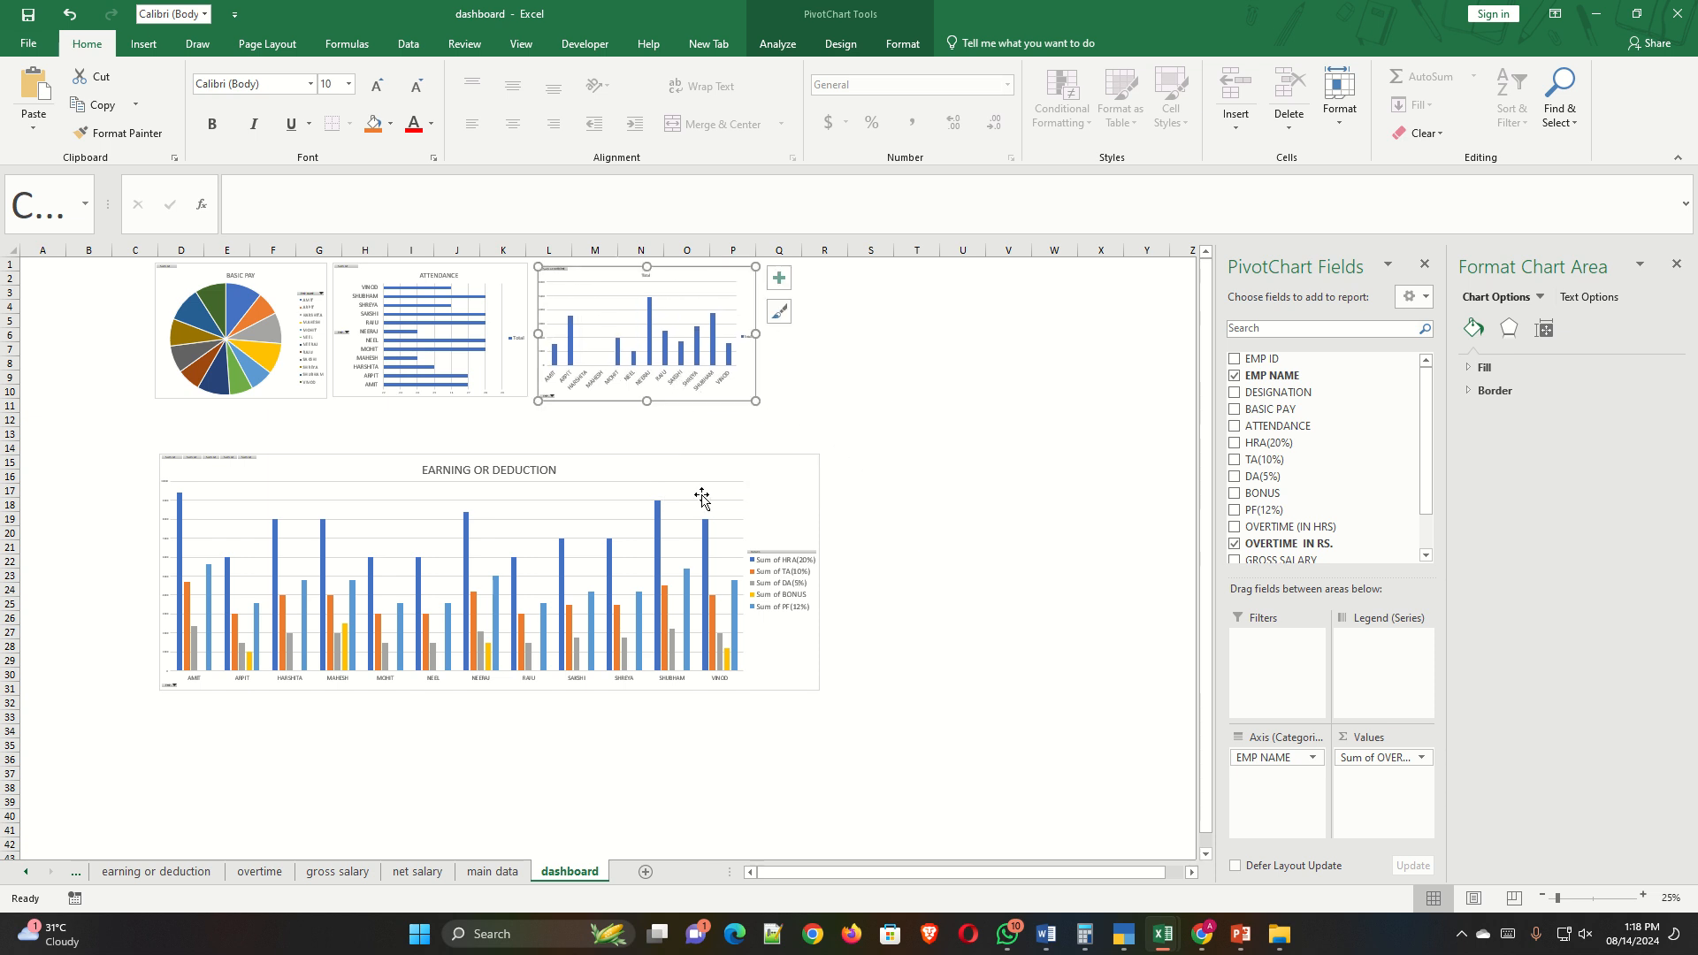
# Copy the gross salary sheet's chart onto the dashboard beside the overtime chart, over about columns Q to U, rows 1 to 10.
pyautogui.click(469, 878)
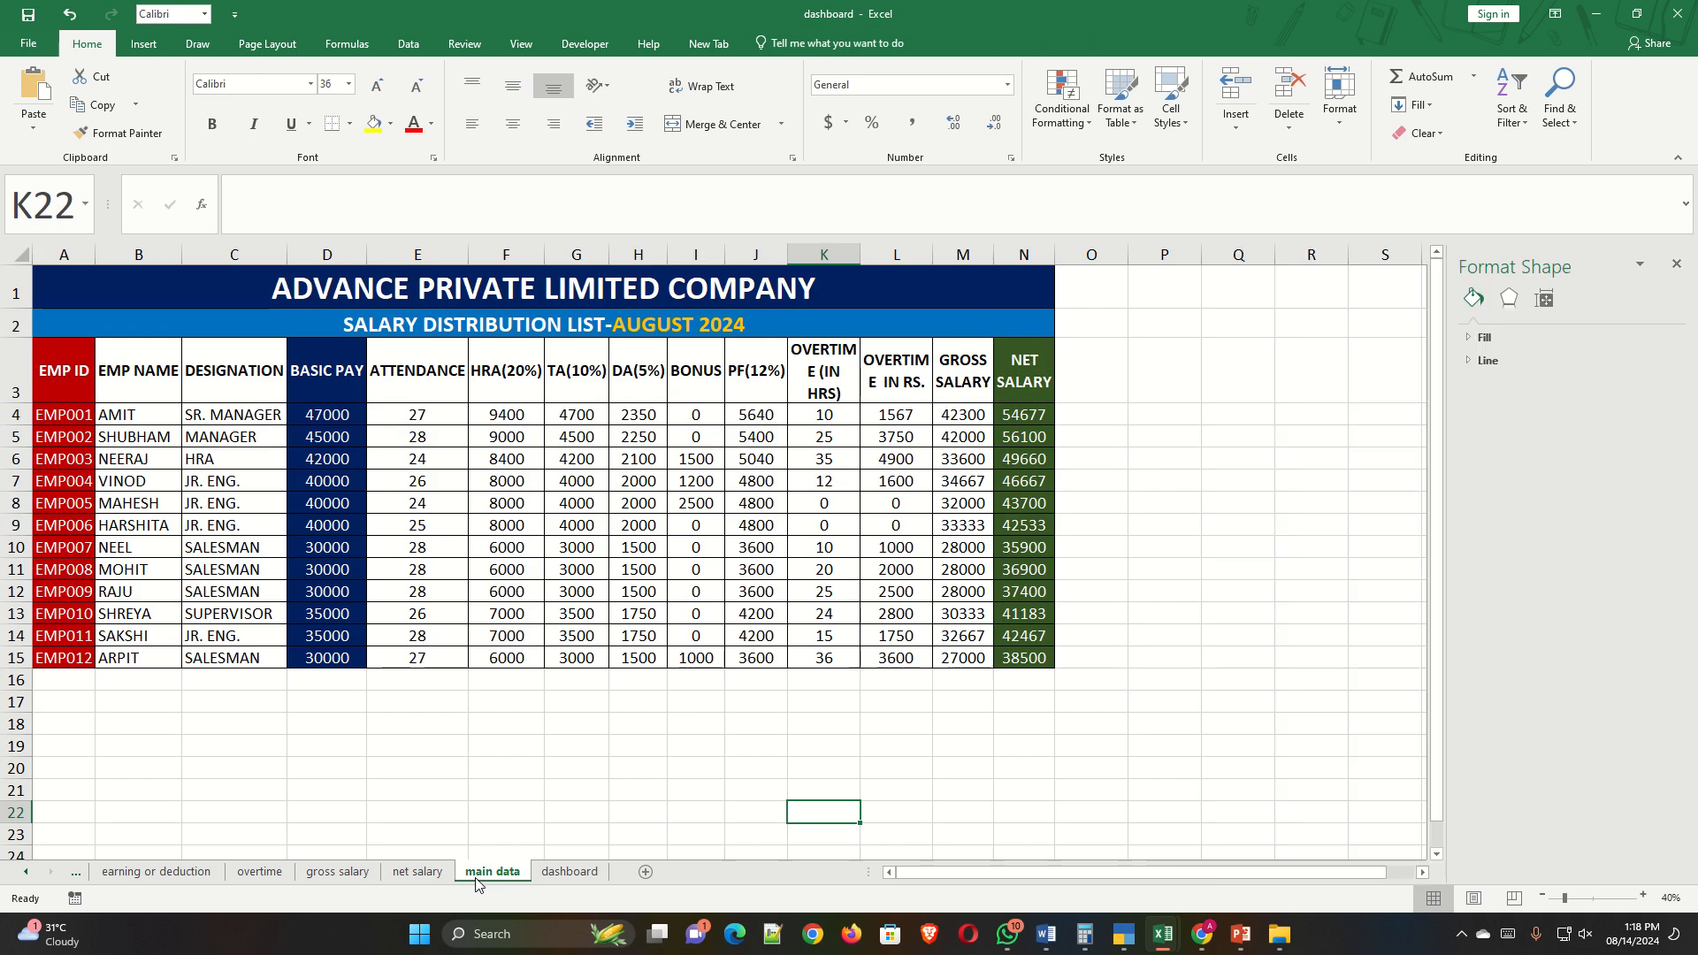
pyautogui.click(262, 874)
pyautogui.click(337, 872)
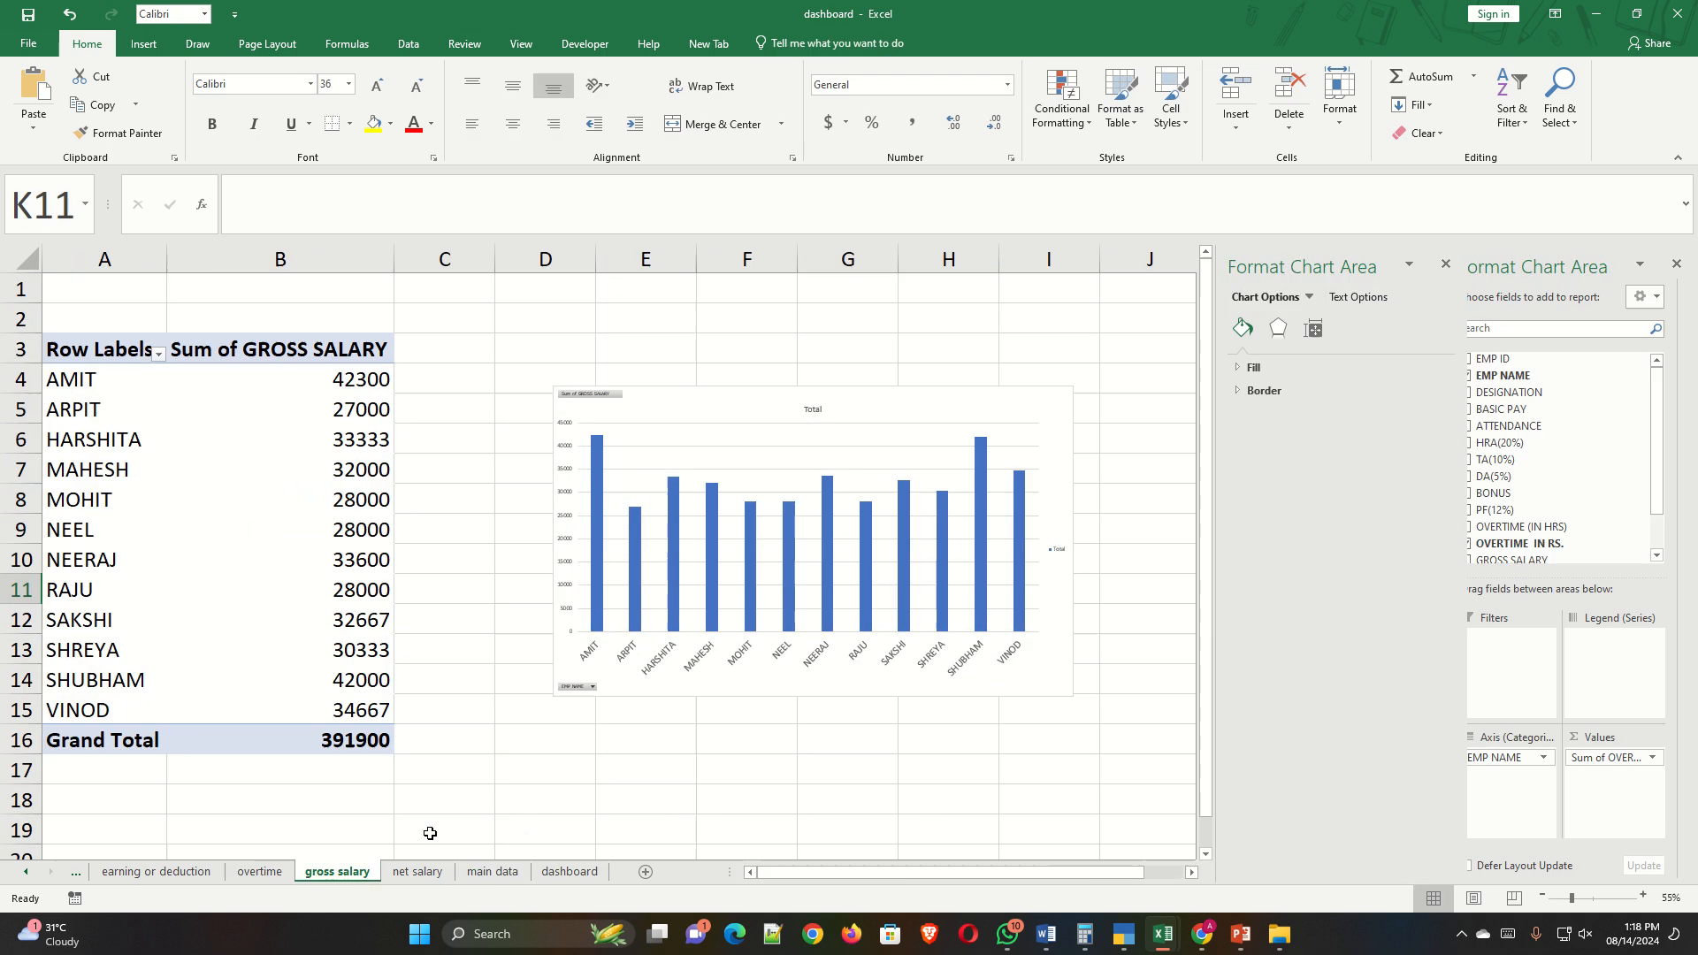
pyautogui.click(692, 690)
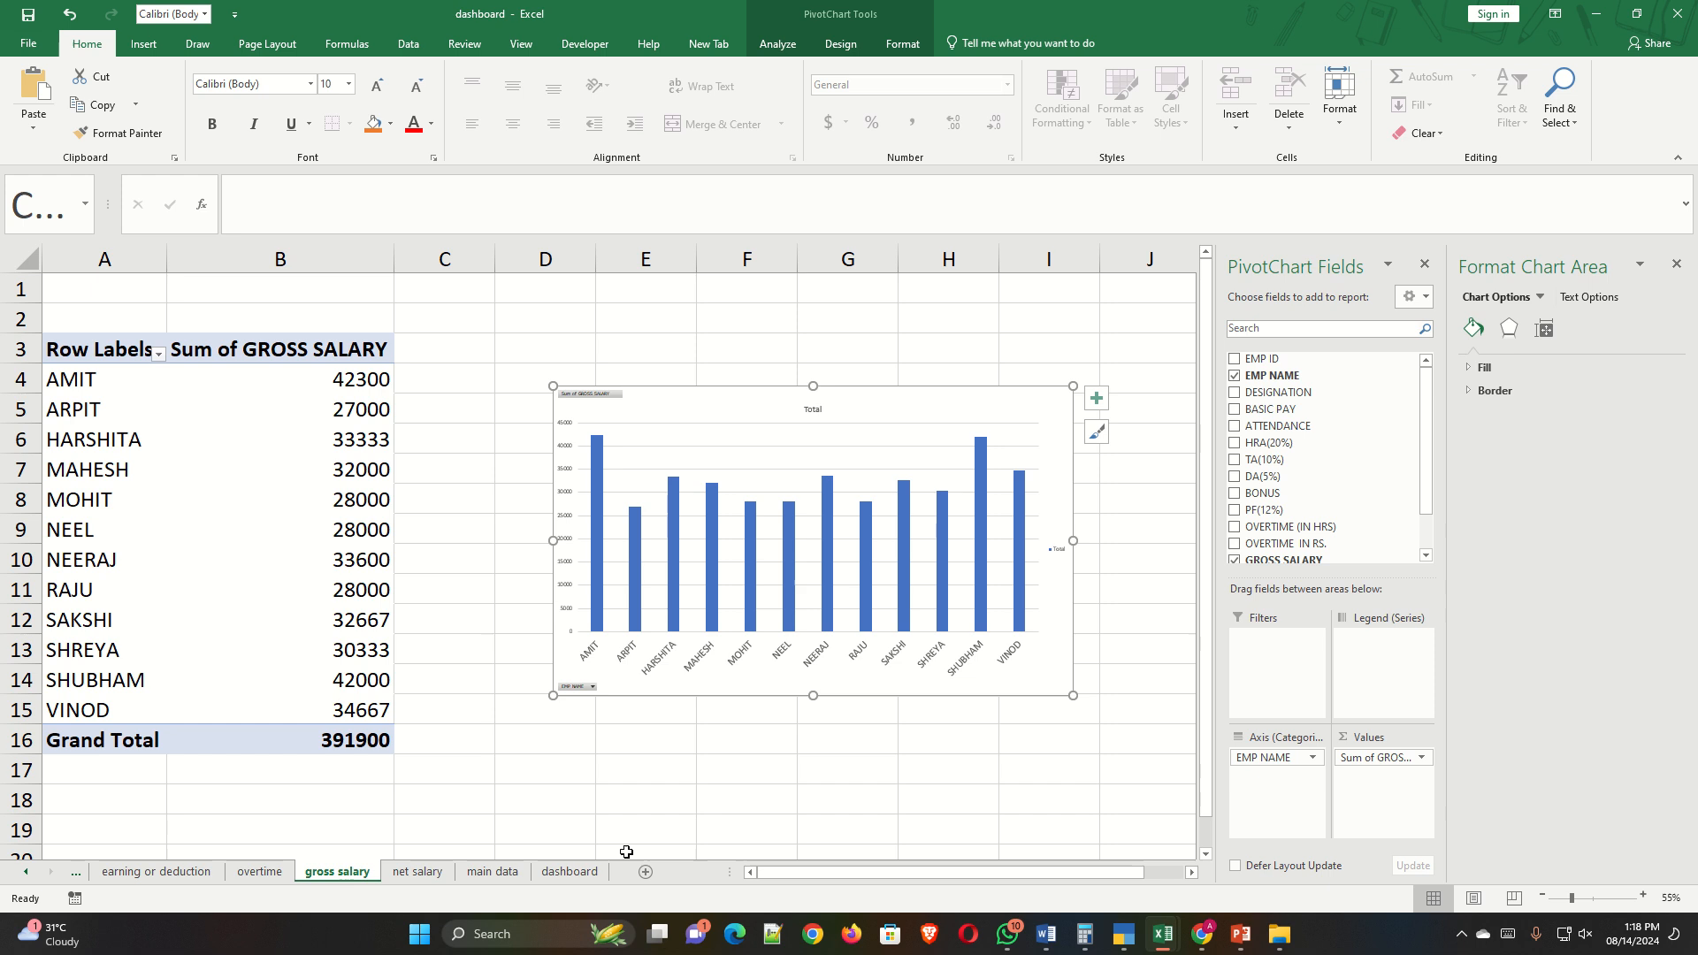
pyautogui.click(569, 871)
pyautogui.click(876, 352)
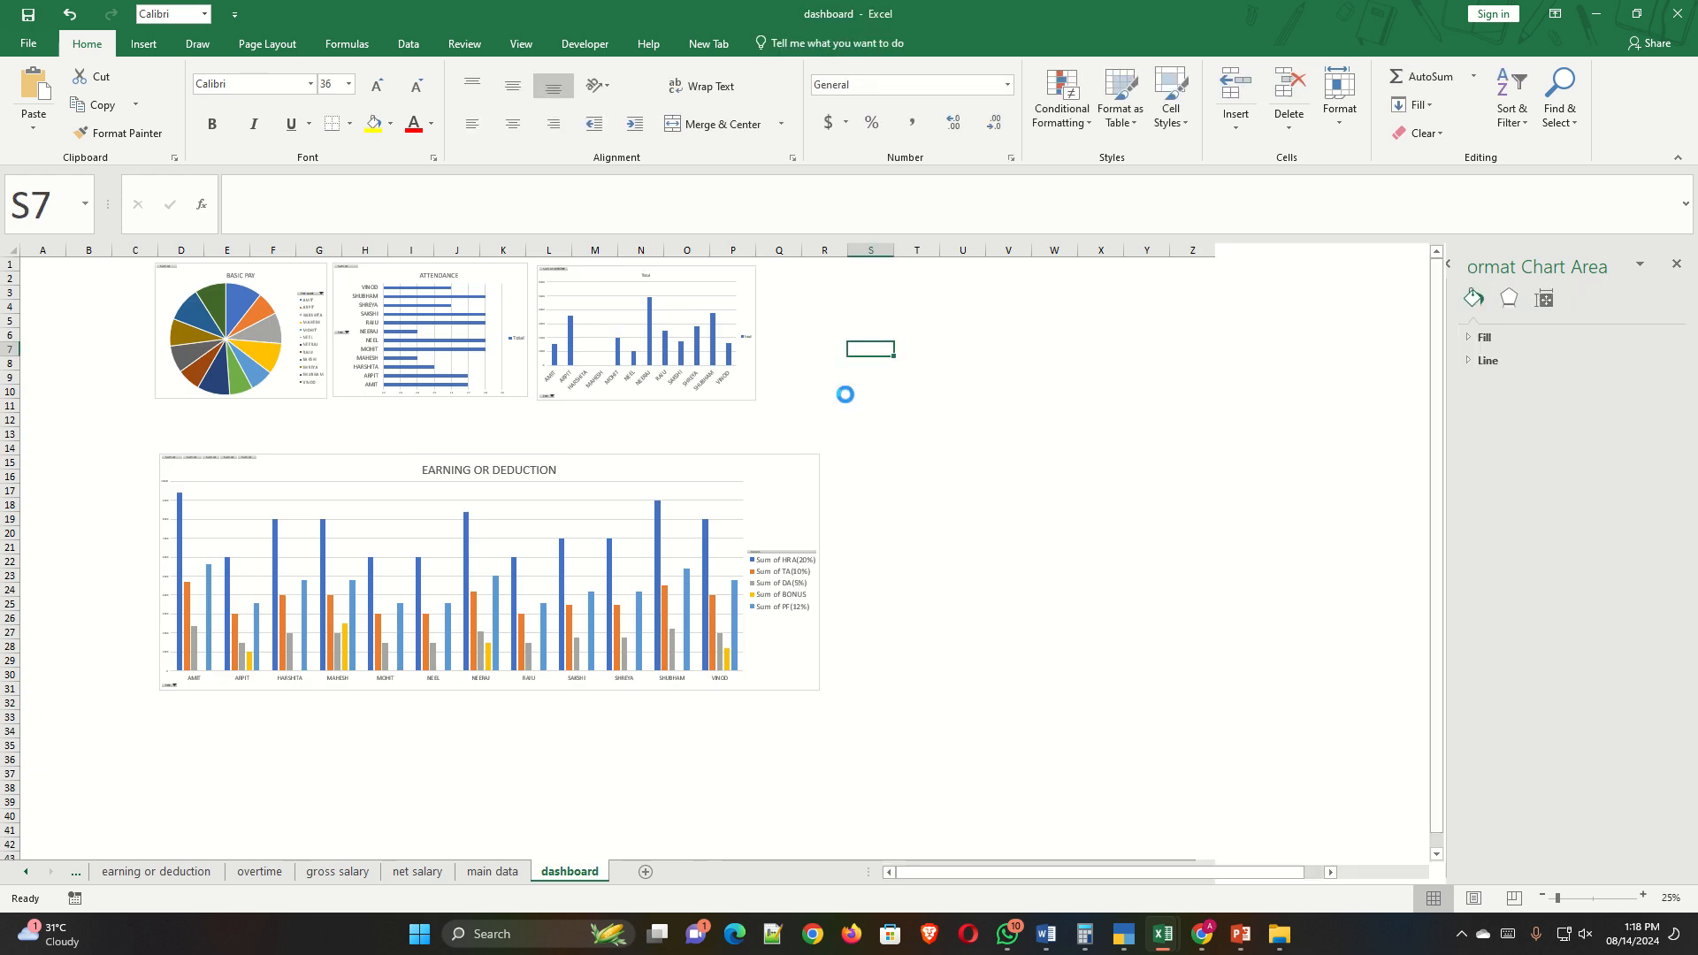
pyautogui.hotkey('ctrl', 'v')
pyautogui.moveTo(985, 478); pyautogui.dragTo(905, 401)
# Shrink the EARNING OR DEDUCTION chart to about columns D to K and paste the net salary sheet's chart beside it at cell O21.
pyautogui.click(417, 871)
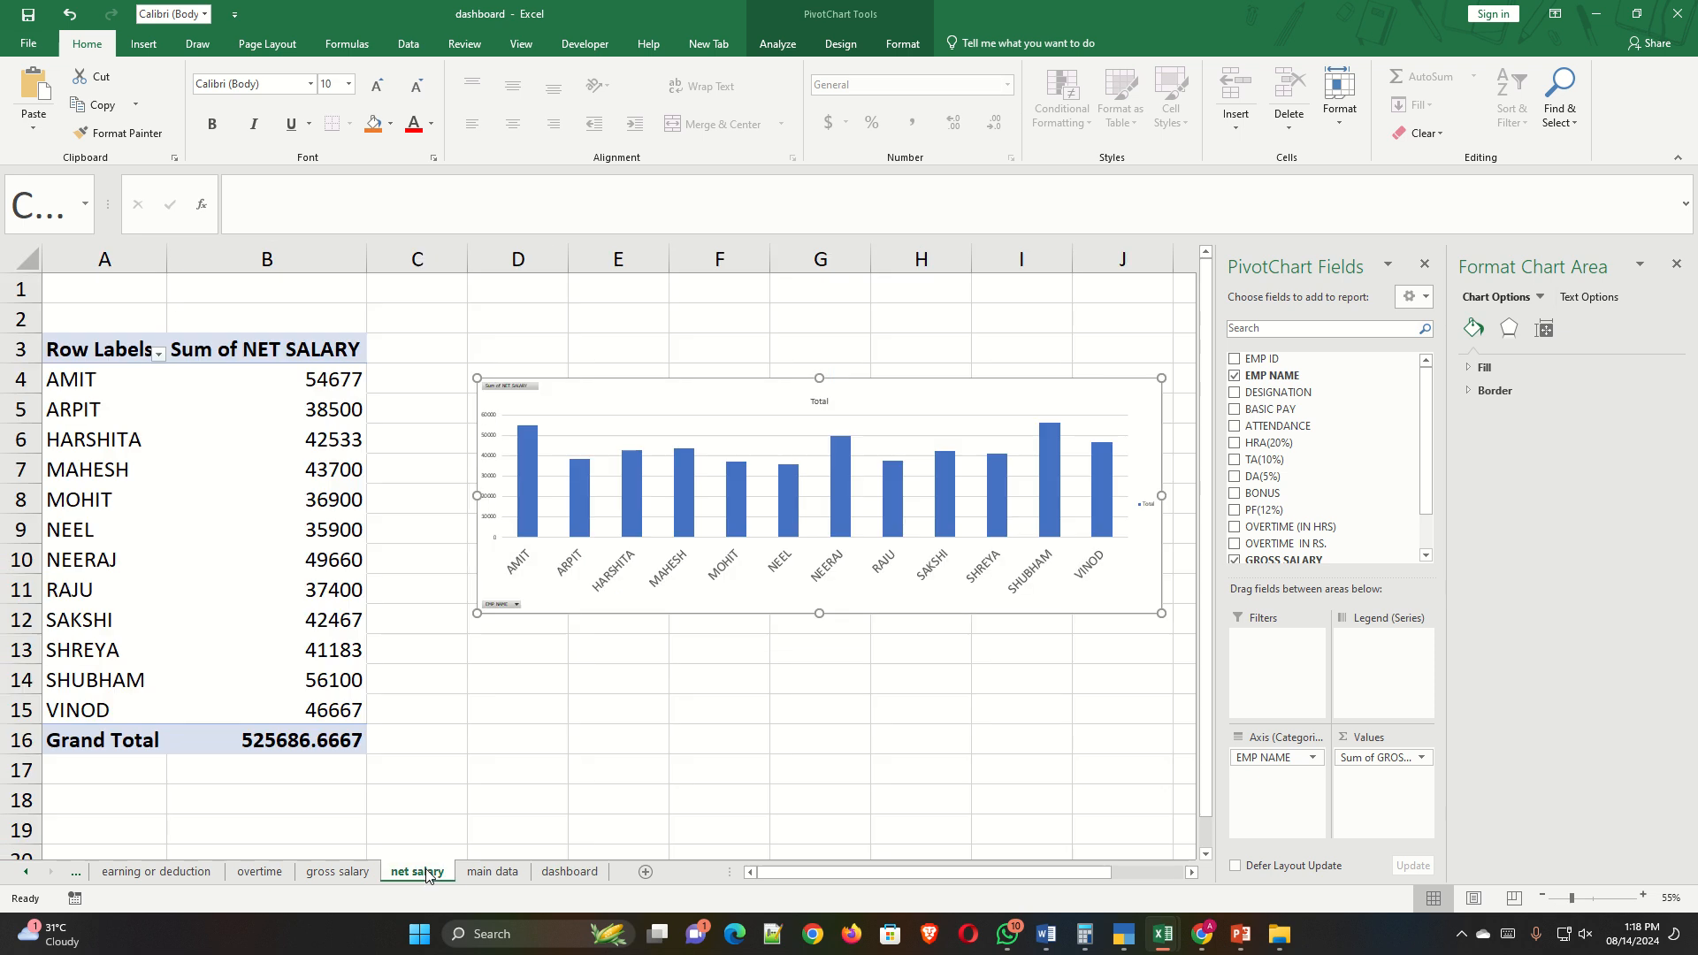
pyautogui.click(568, 870)
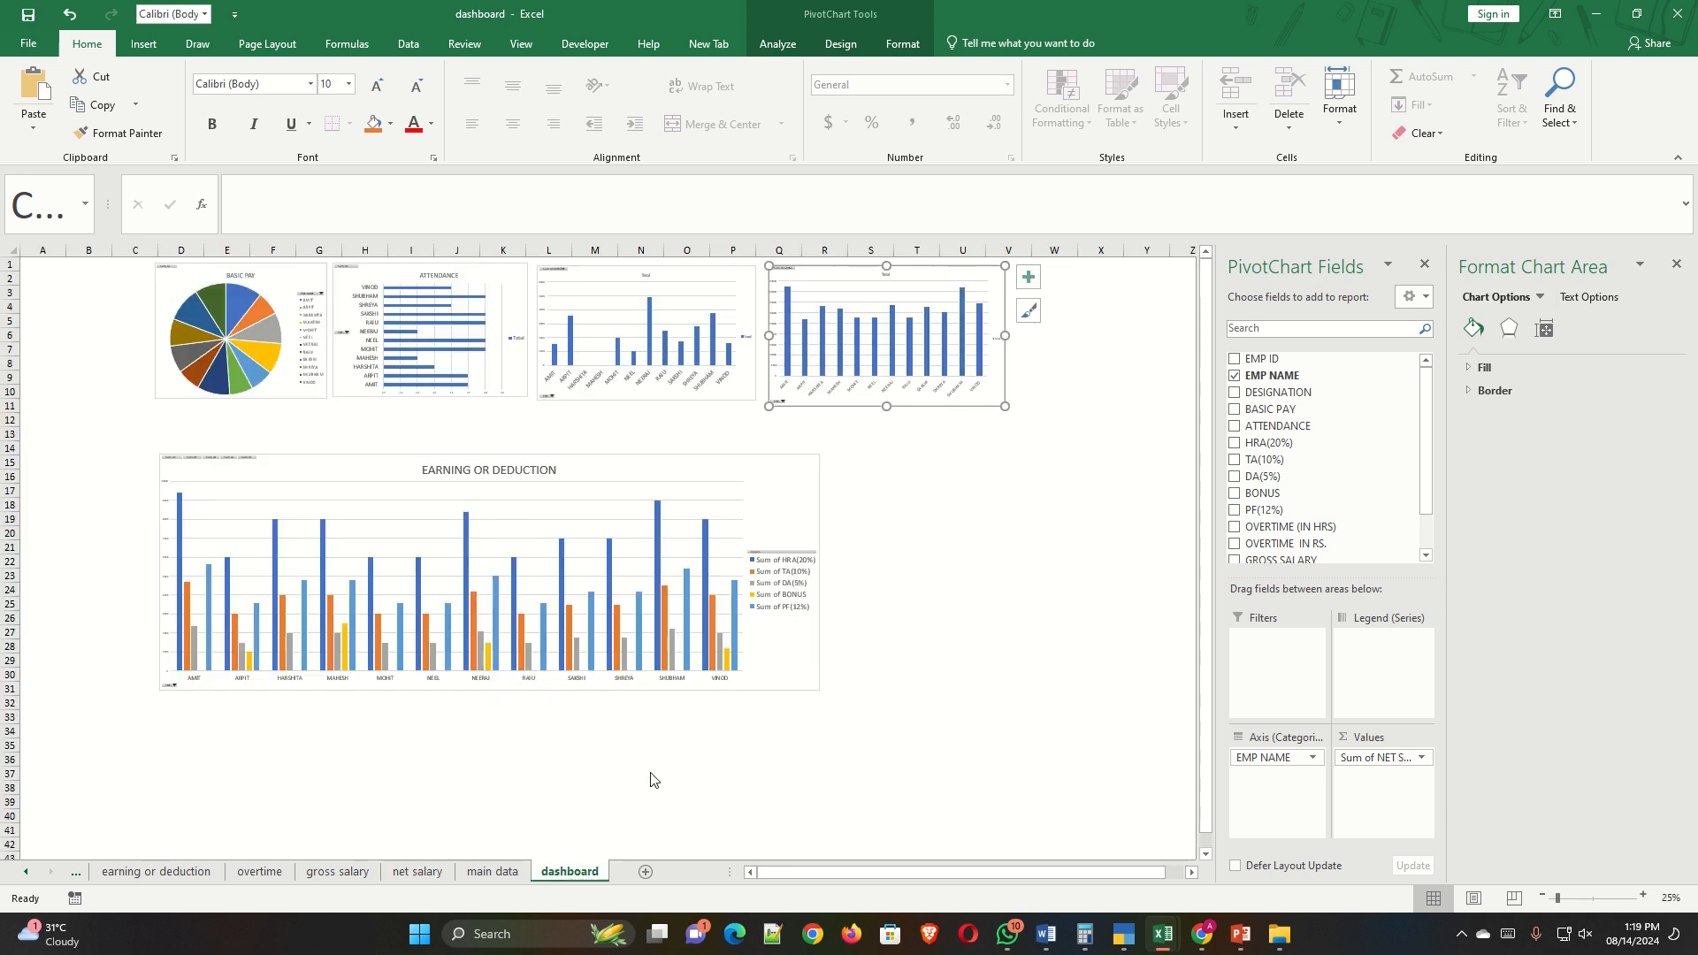
pyautogui.click(869, 504)
pyautogui.click(796, 522)
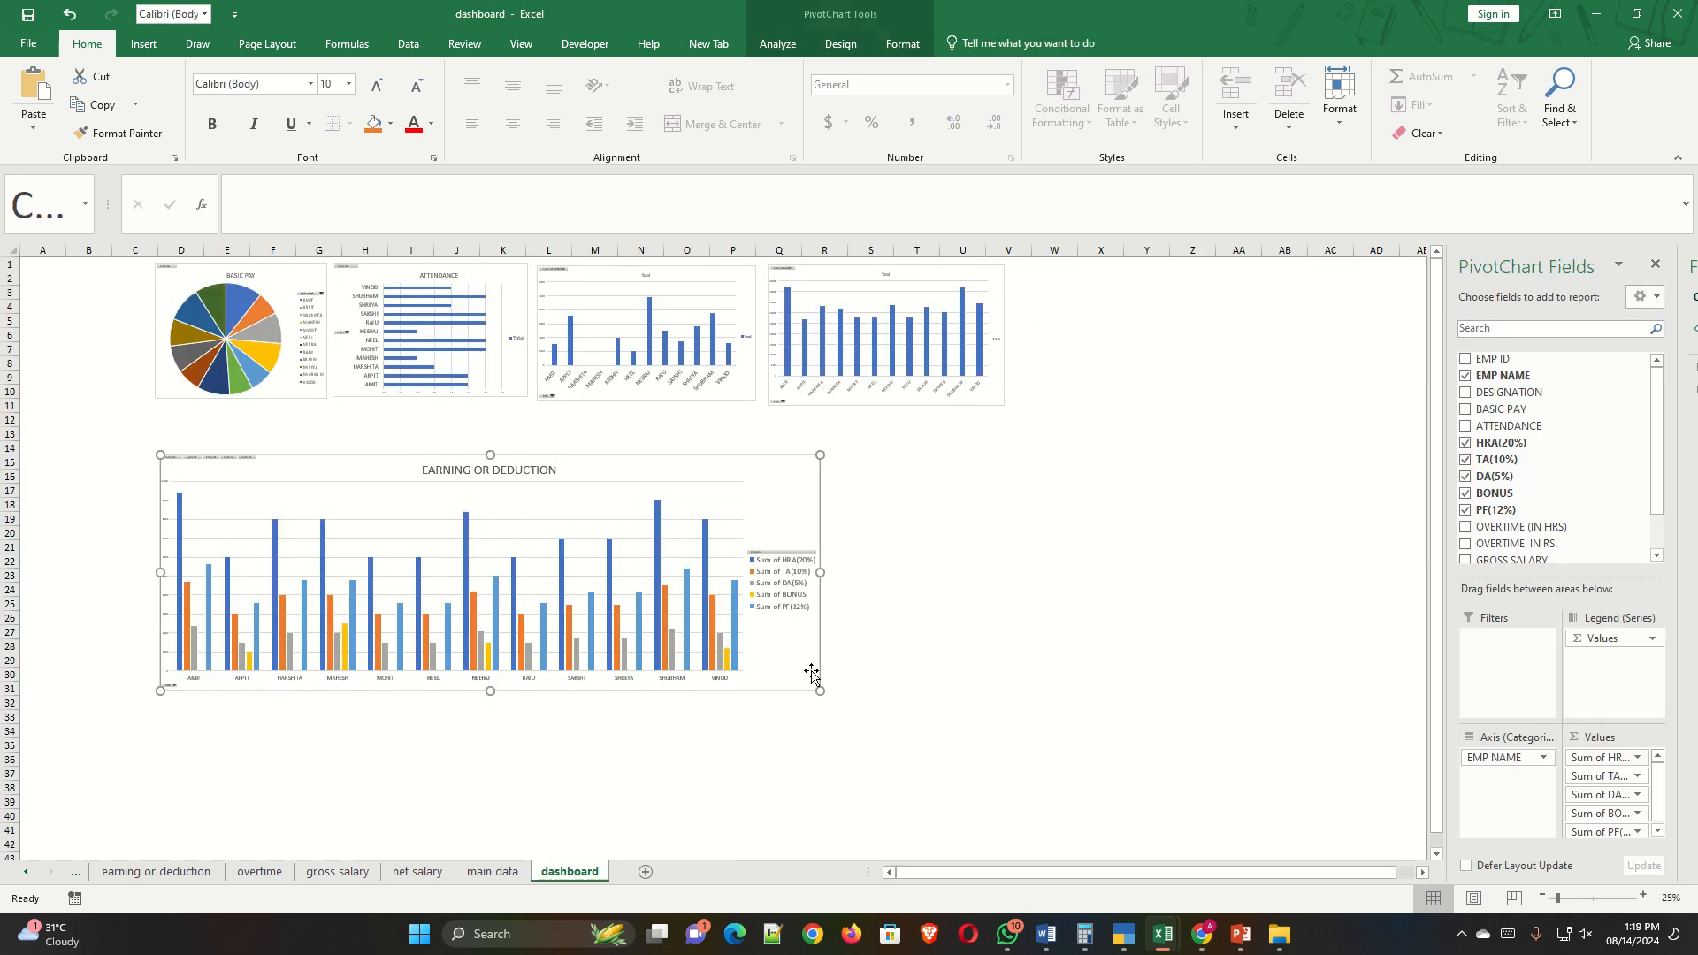
pyautogui.moveTo(819, 690); pyautogui.dragTo(537, 668)
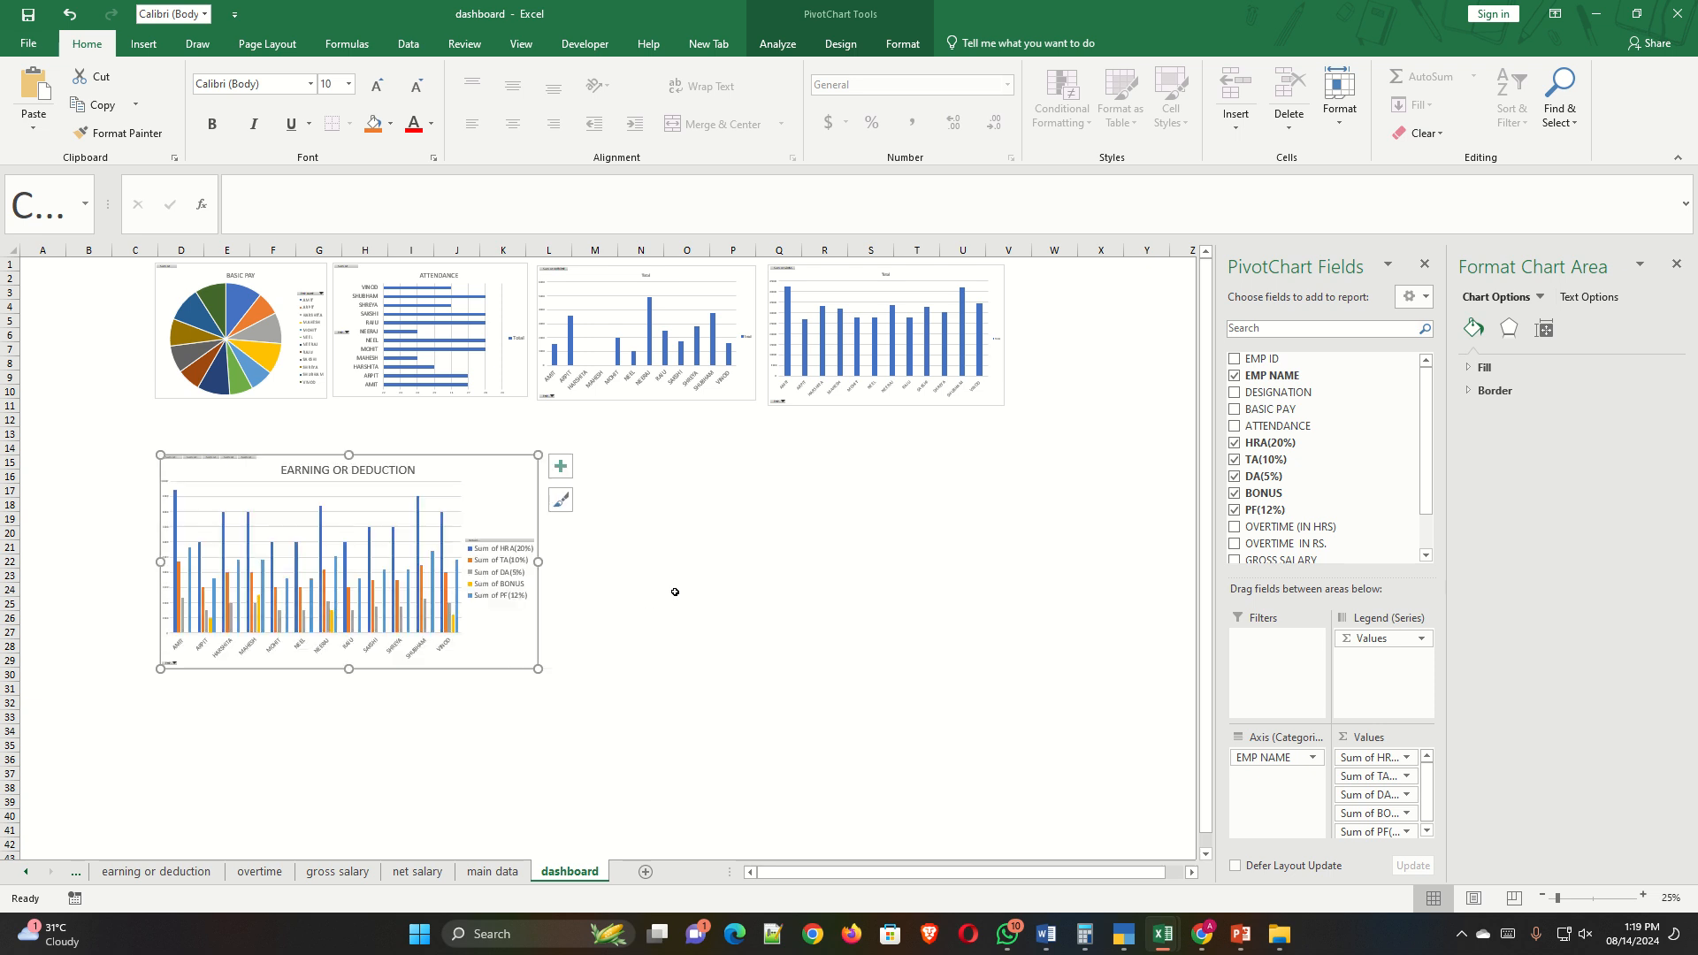
pyautogui.click(681, 547)
pyautogui.hotkey('ctrl', 'v')
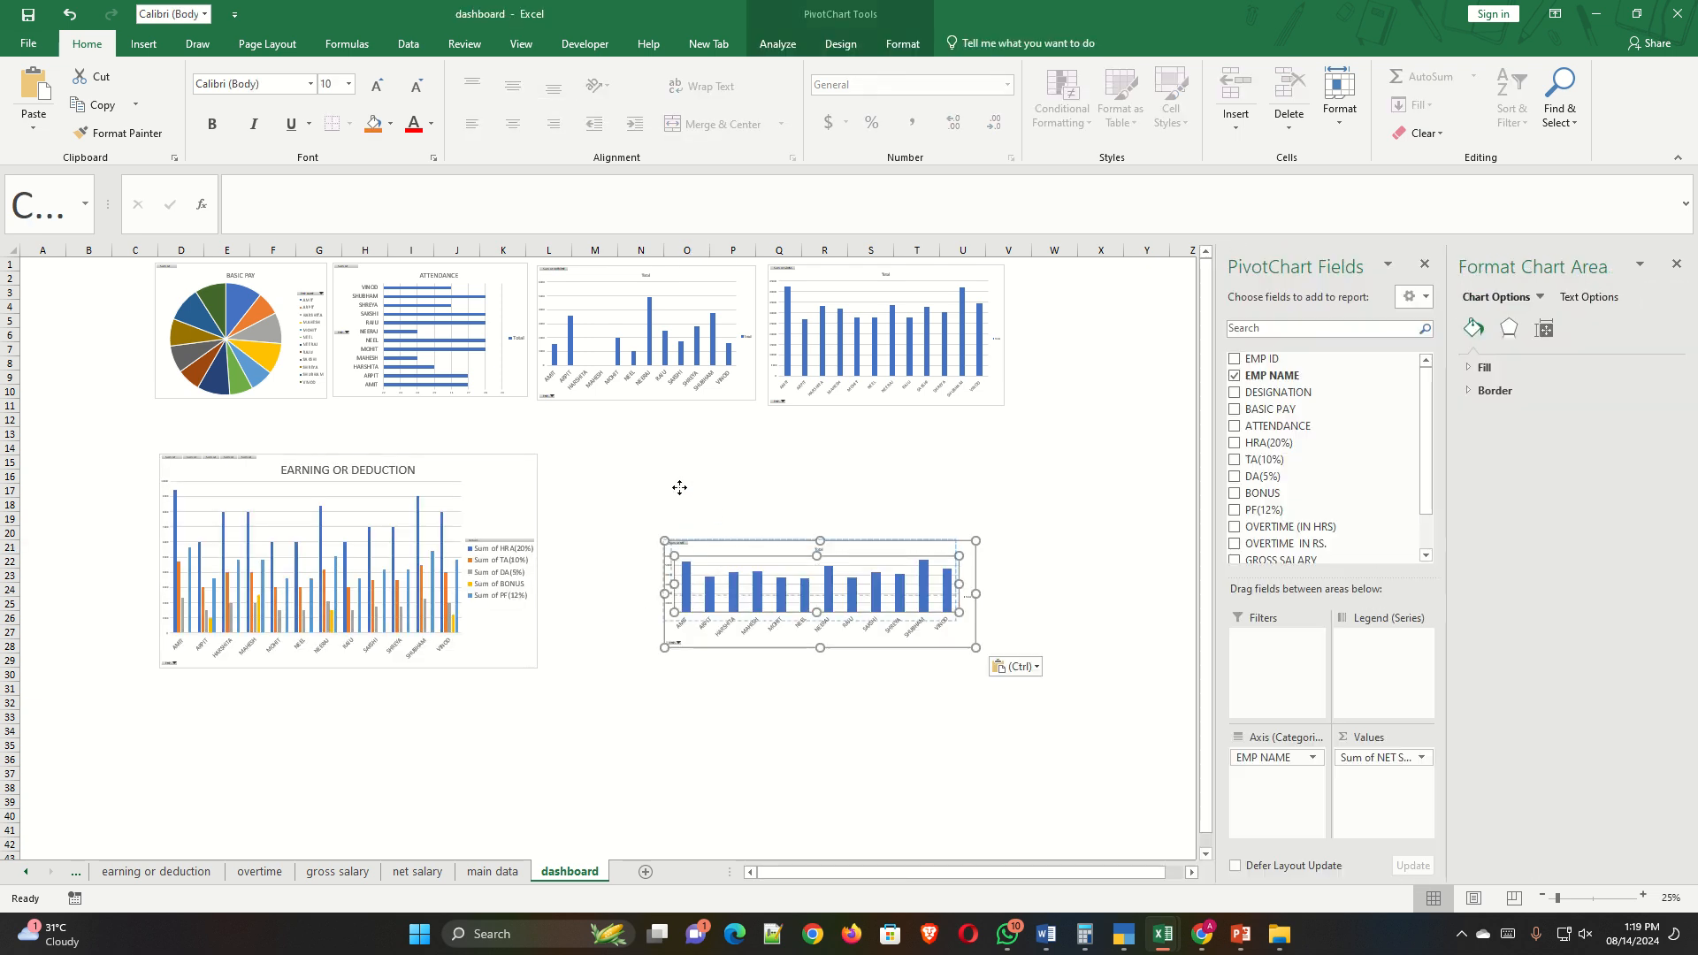
# Place the net salary chart directly below the BASIC PAY pie chart, resized to about columns D to G, rows 11 to 19.
pyautogui.click(720, 605)
pyautogui.moveTo(754, 654); pyautogui.dragTo(664, 588)
pyautogui.click(492, 504)
pyautogui.moveTo(492, 504); pyautogui.dragTo(495, 620)
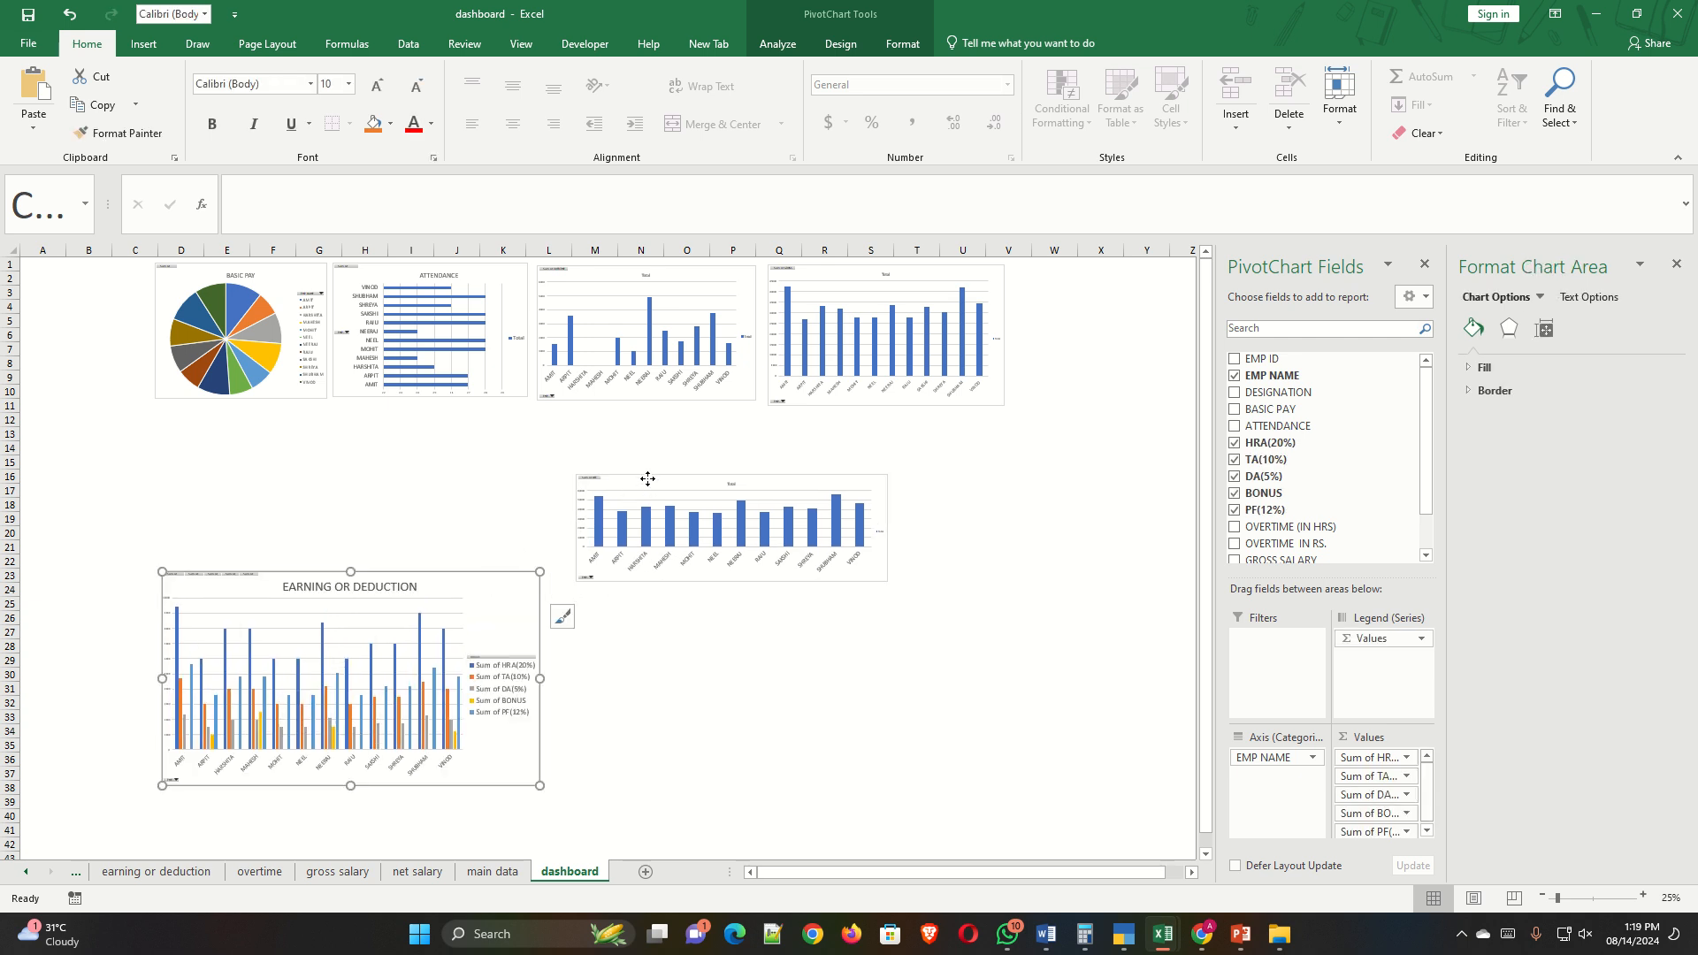
pyautogui.moveTo(649, 484); pyautogui.dragTo(230, 416)
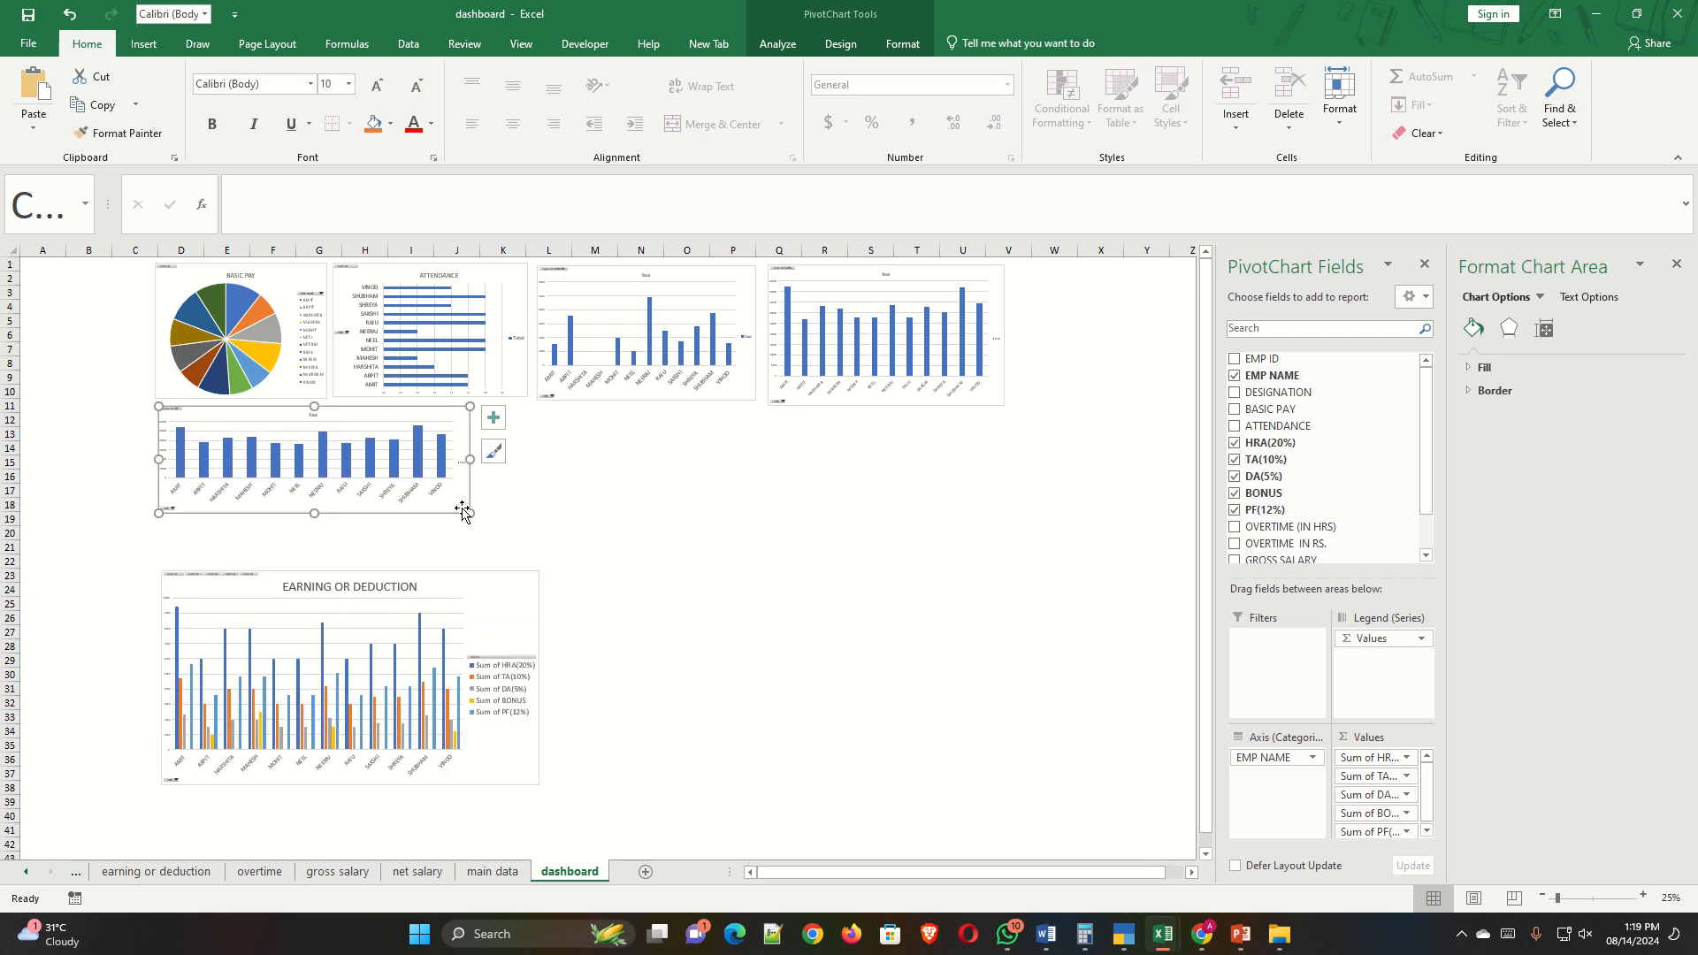
pyautogui.moveTo(469, 513); pyautogui.dragTo(326, 528)
# Fit the EARNING OR DEDUCTION chart beside the net salary chart, over about columns H to U, rows 11 to 19, and close the formatting pane.
pyautogui.moveTo(428, 586); pyautogui.dragTo(603, 424)
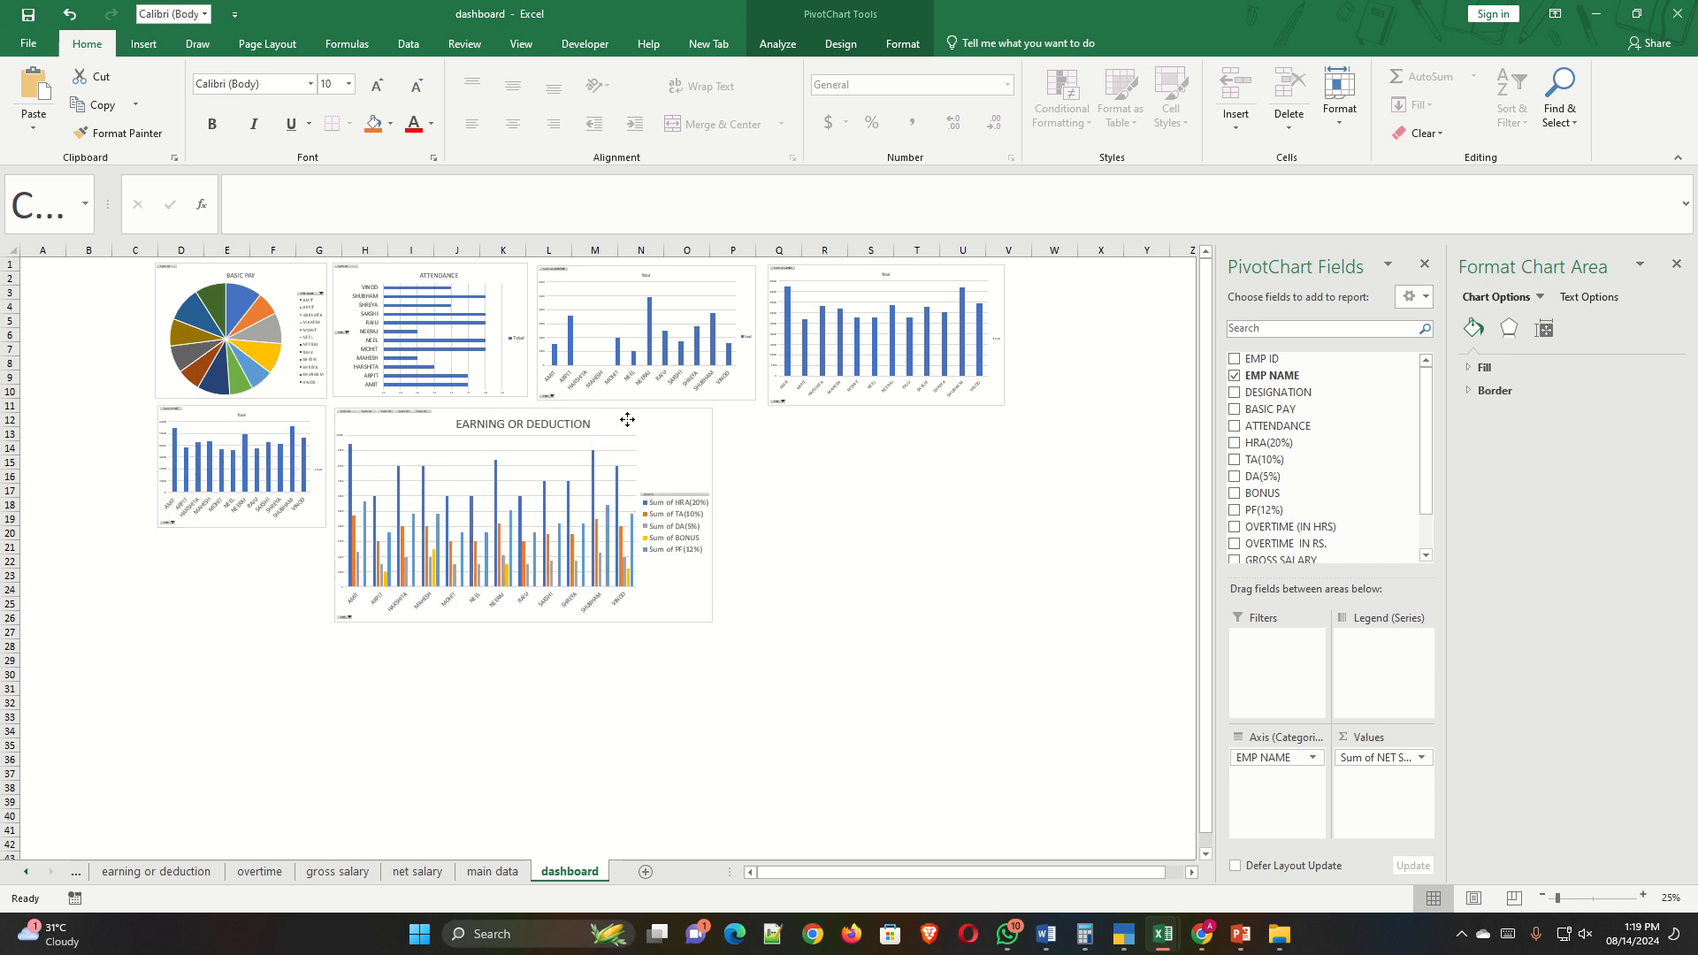
pyautogui.moveTo(714, 516); pyautogui.dragTo(1002, 522)
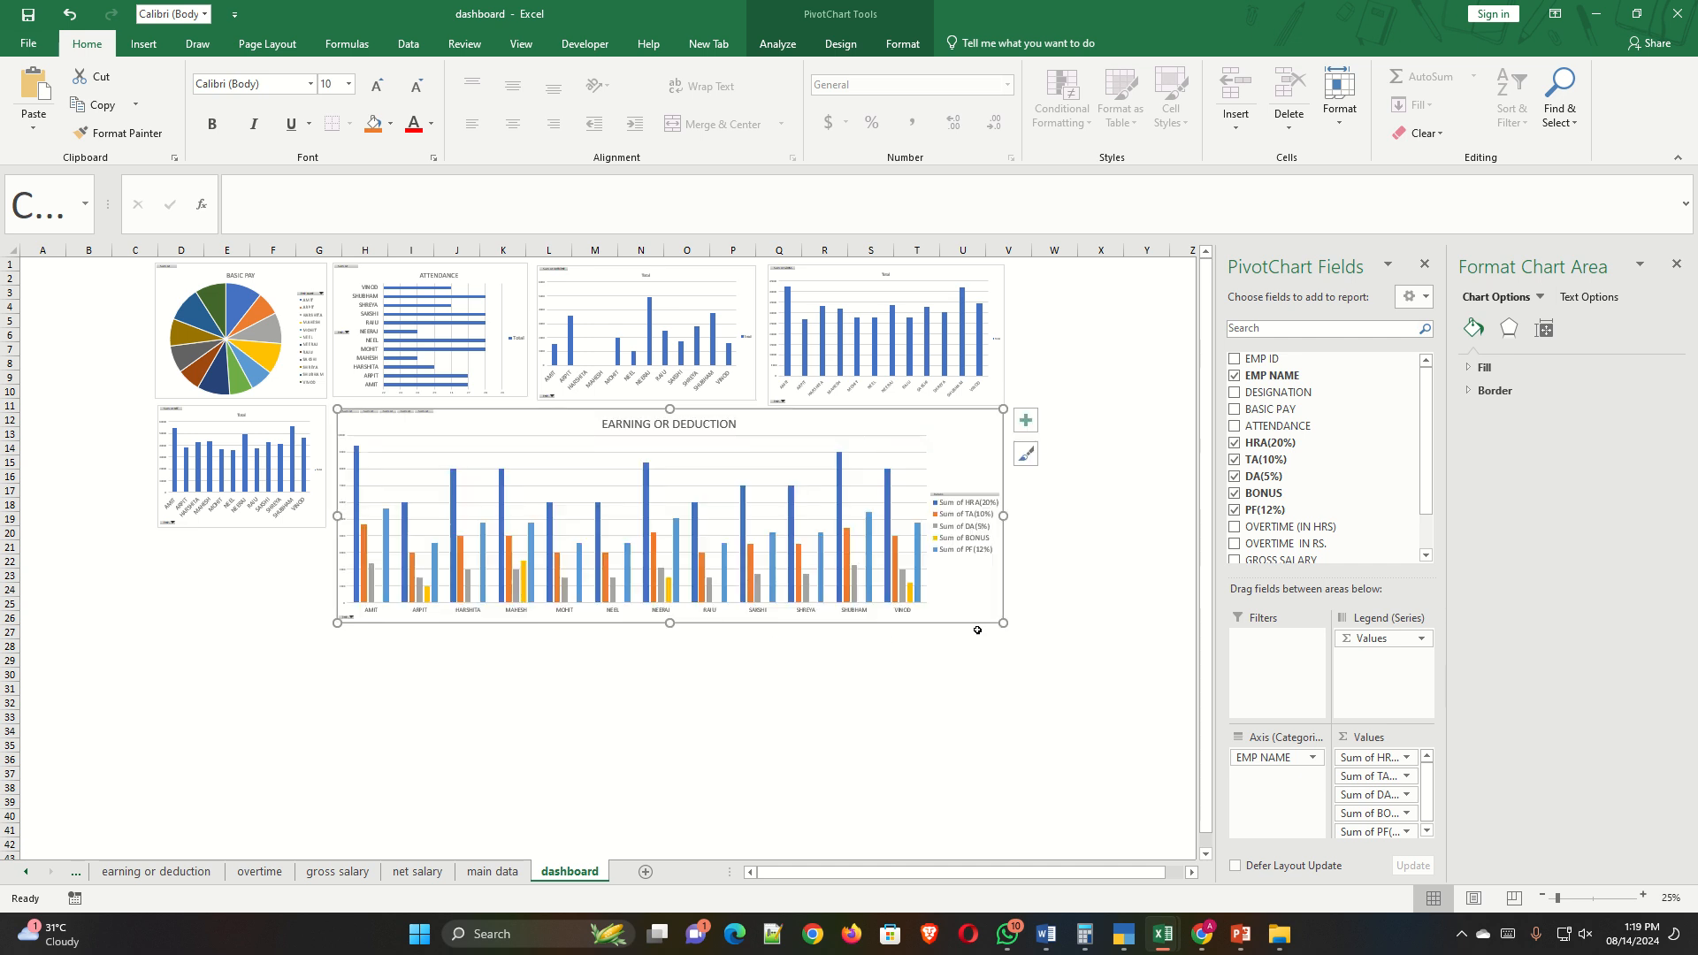
pyautogui.moveTo(666, 626); pyautogui.dragTo(668, 530)
pyautogui.click(822, 590)
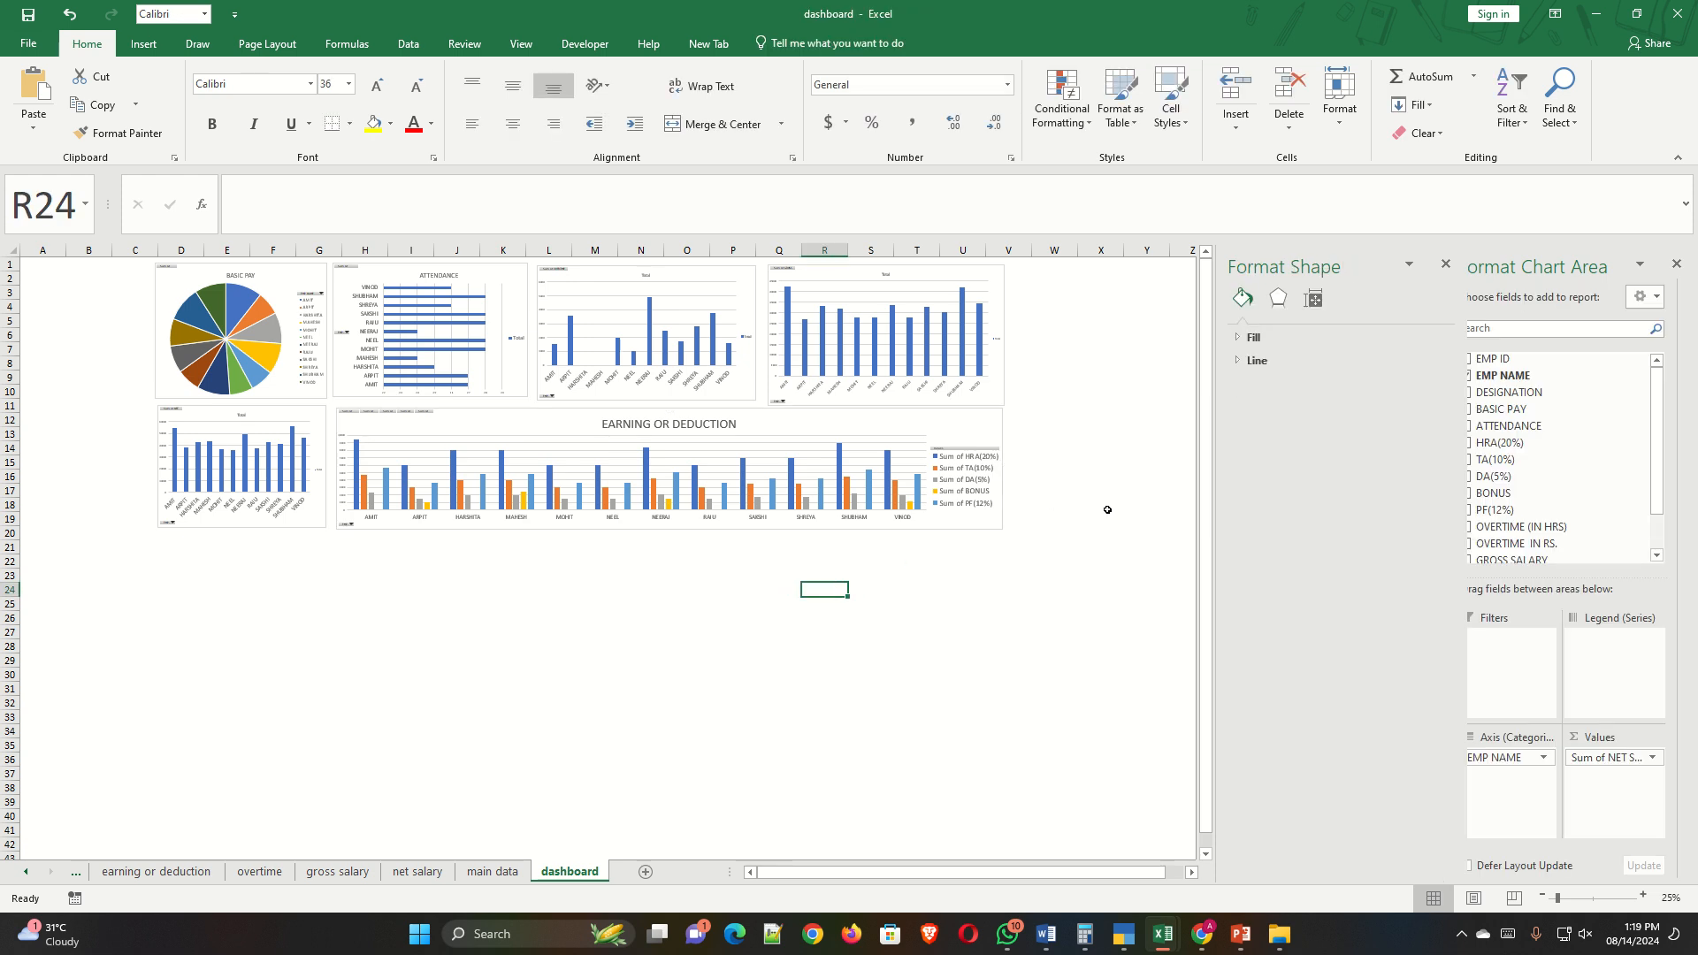
pyautogui.click(1676, 264)
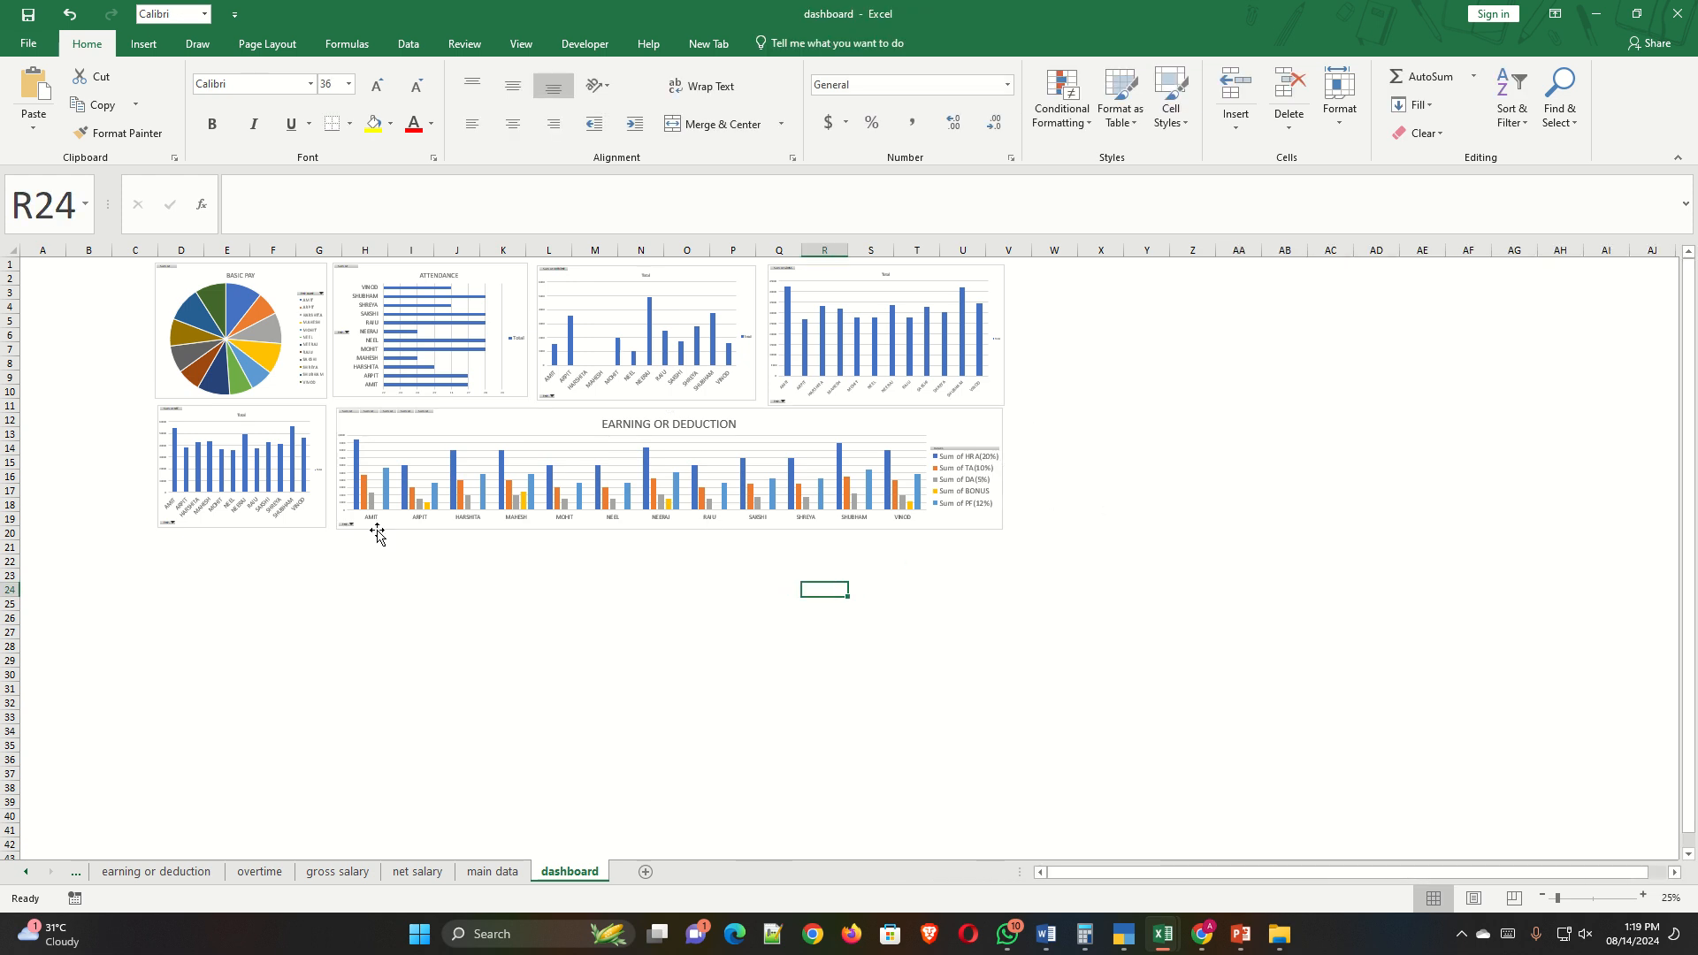
pyautogui.scroll(1, 380, 527)
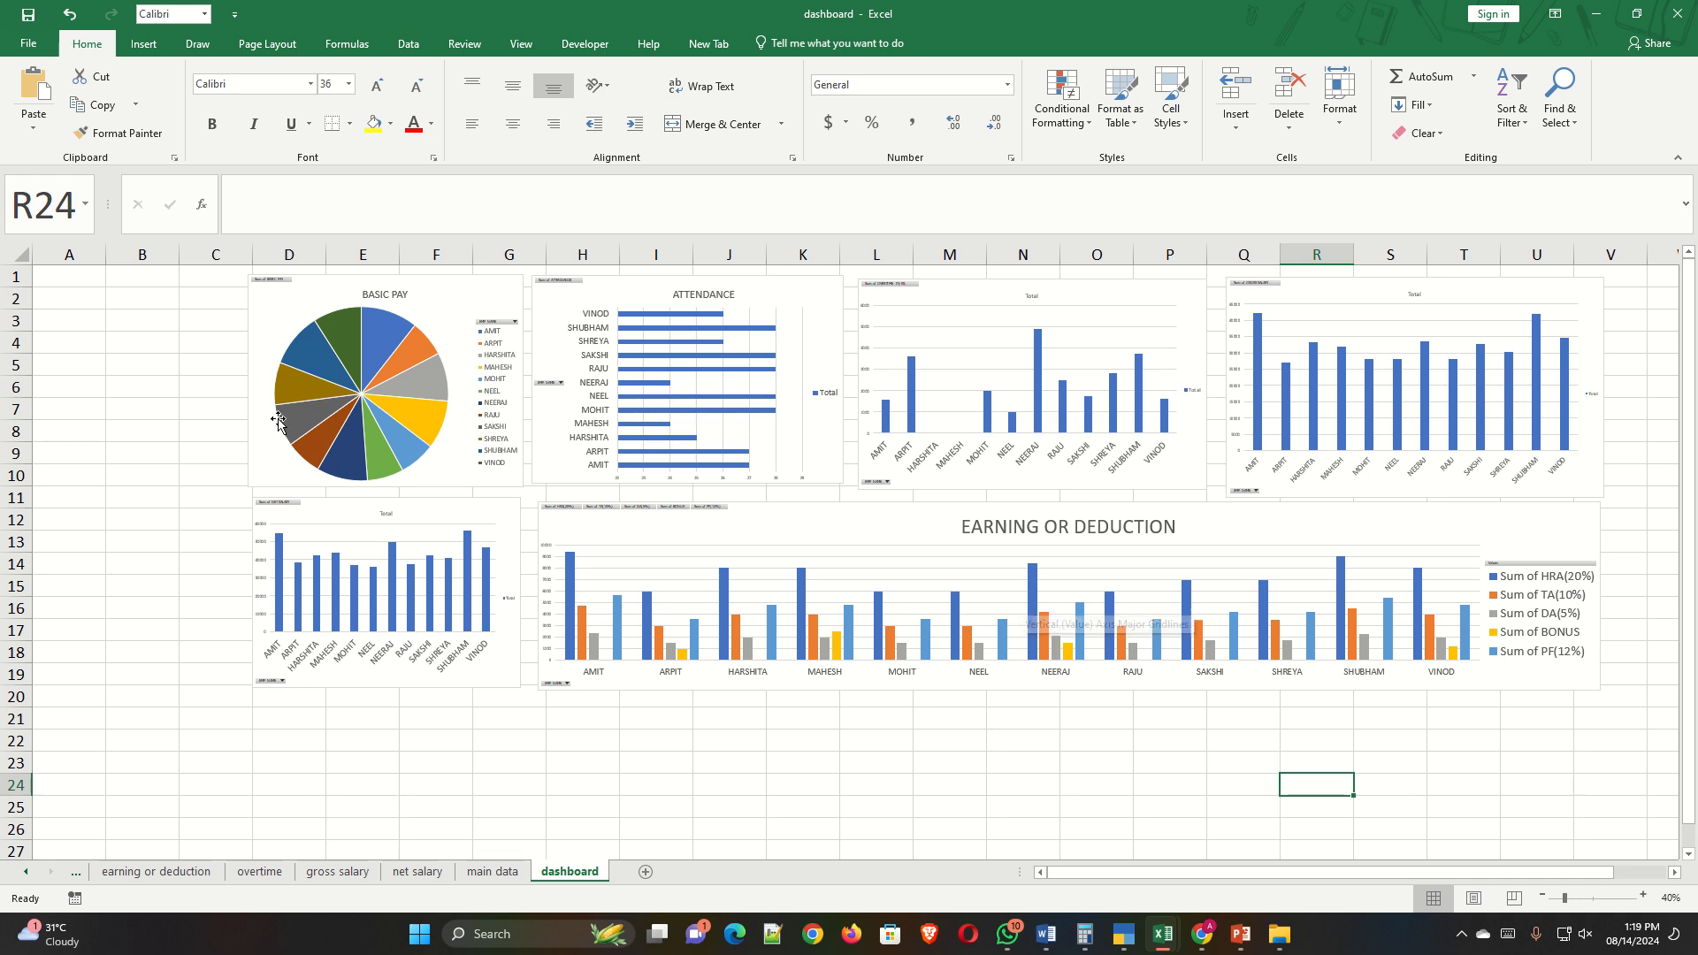
pyautogui.click(122, 380)
pyautogui.moveTo(84, 321); pyautogui.dragTo(215, 591)
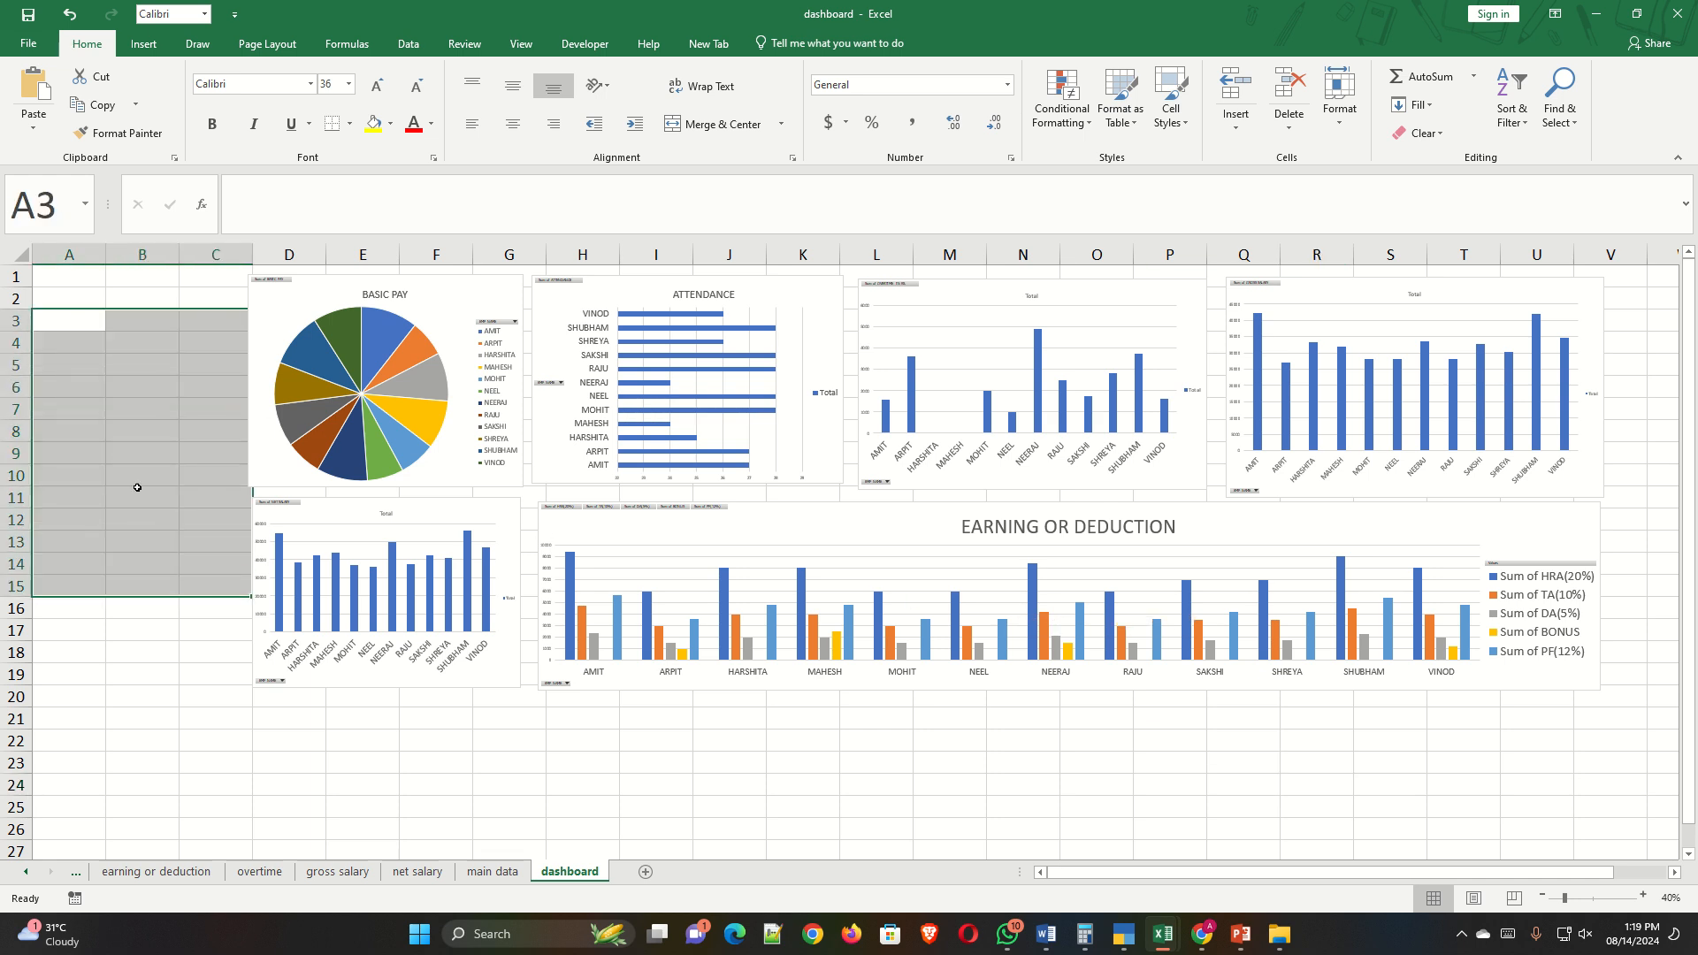
pyautogui.click(62, 350)
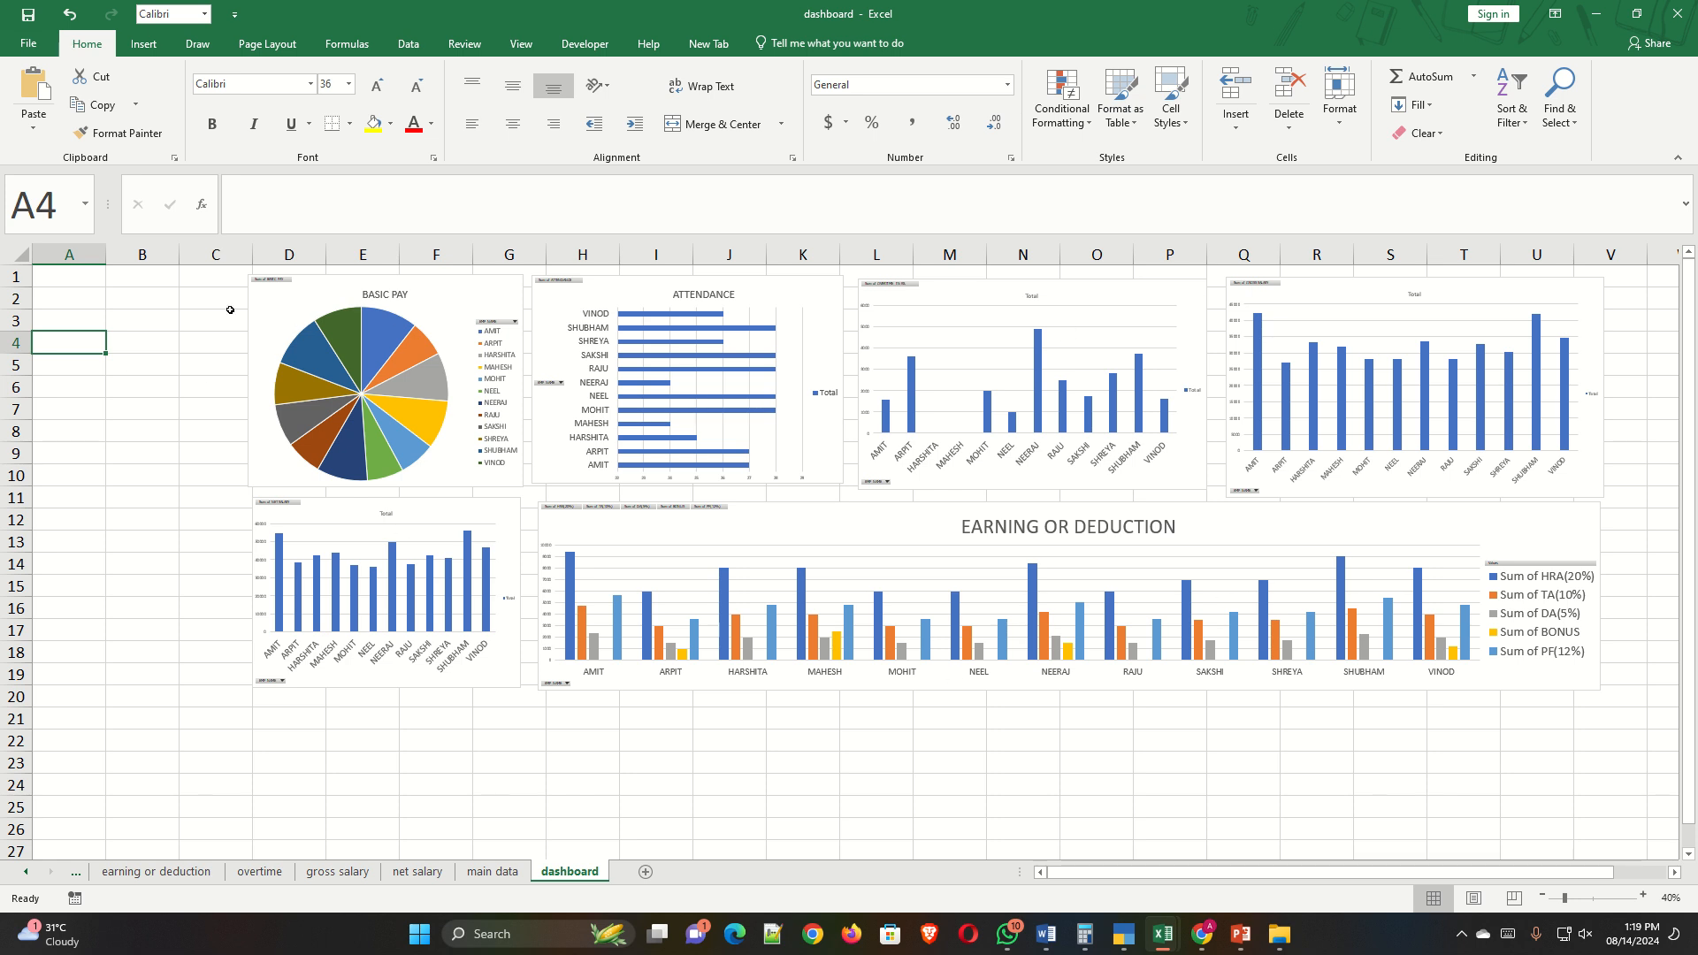
# Insert an EMP NAME slicer for the BASIC PAY pie chart and place it over column A, beside the charts.
pyautogui.click(268, 317)
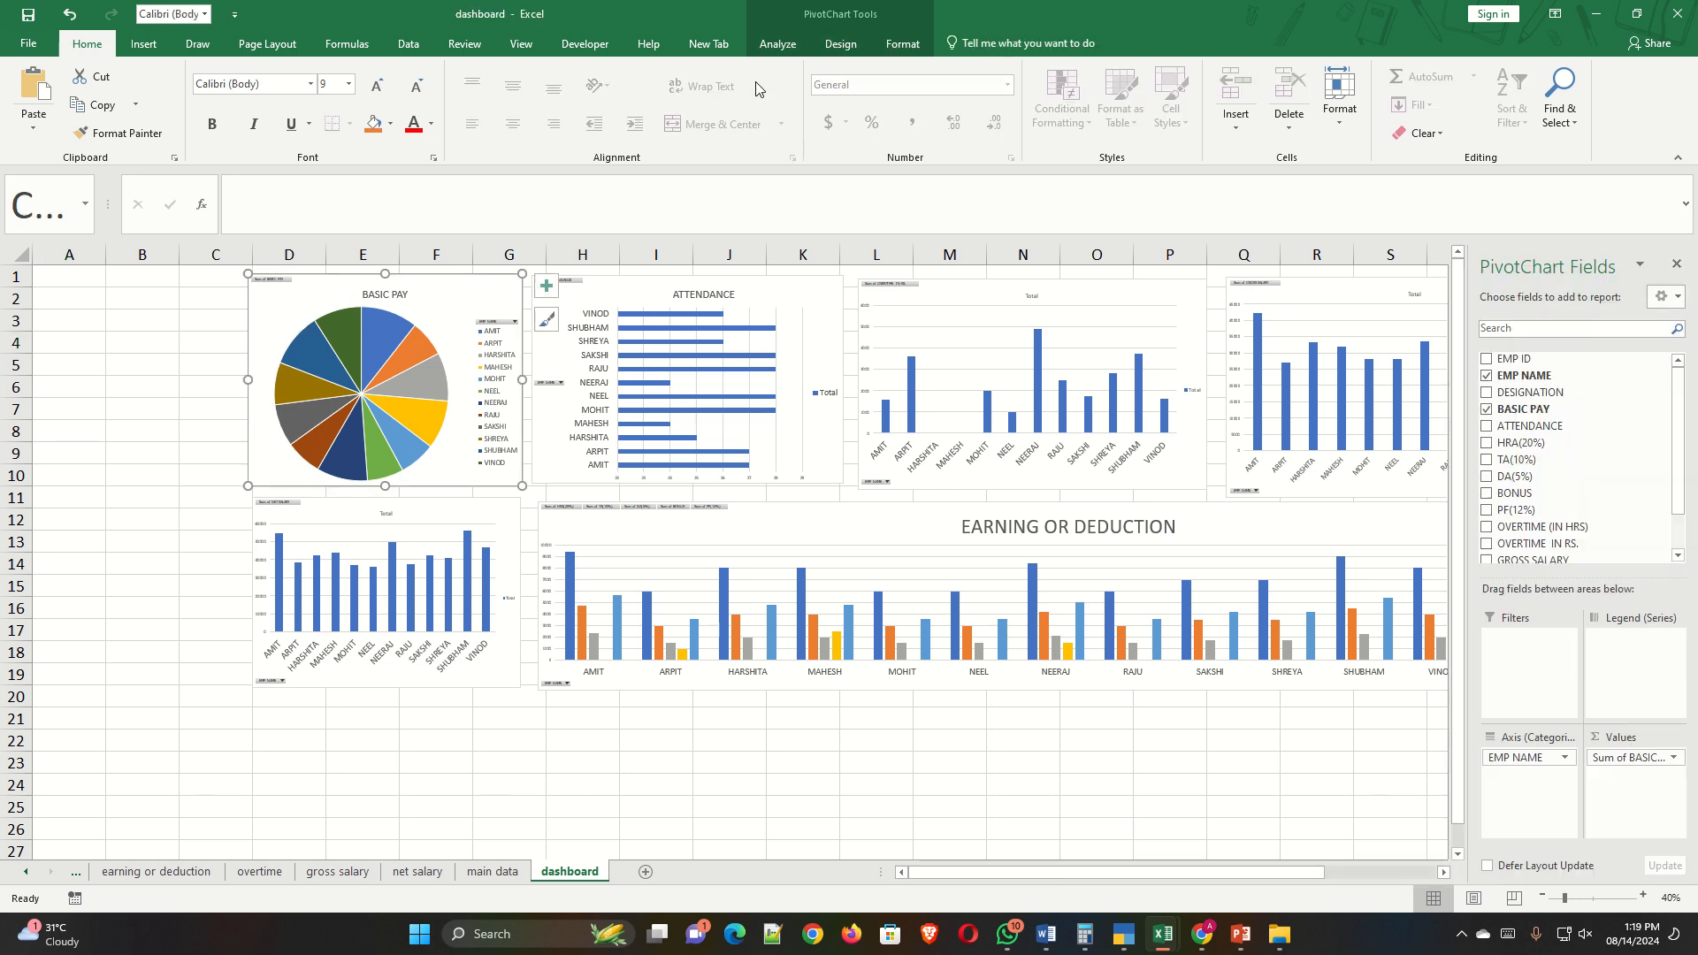
pyautogui.click(778, 44)
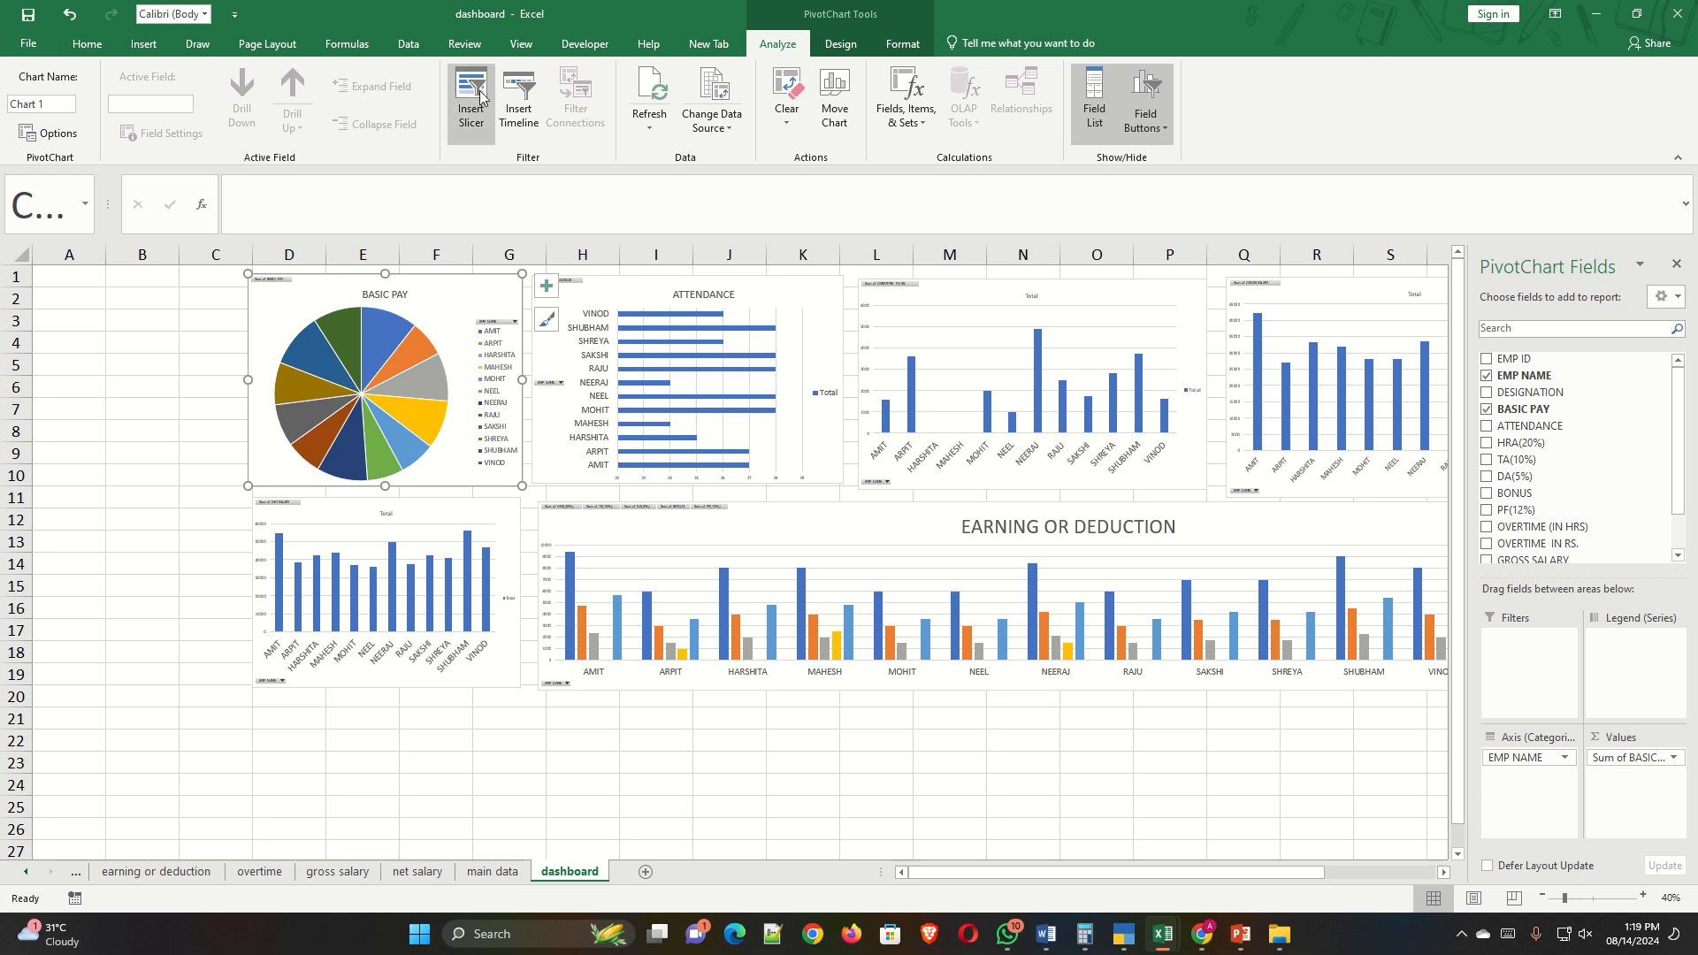
pyautogui.click(476, 129)
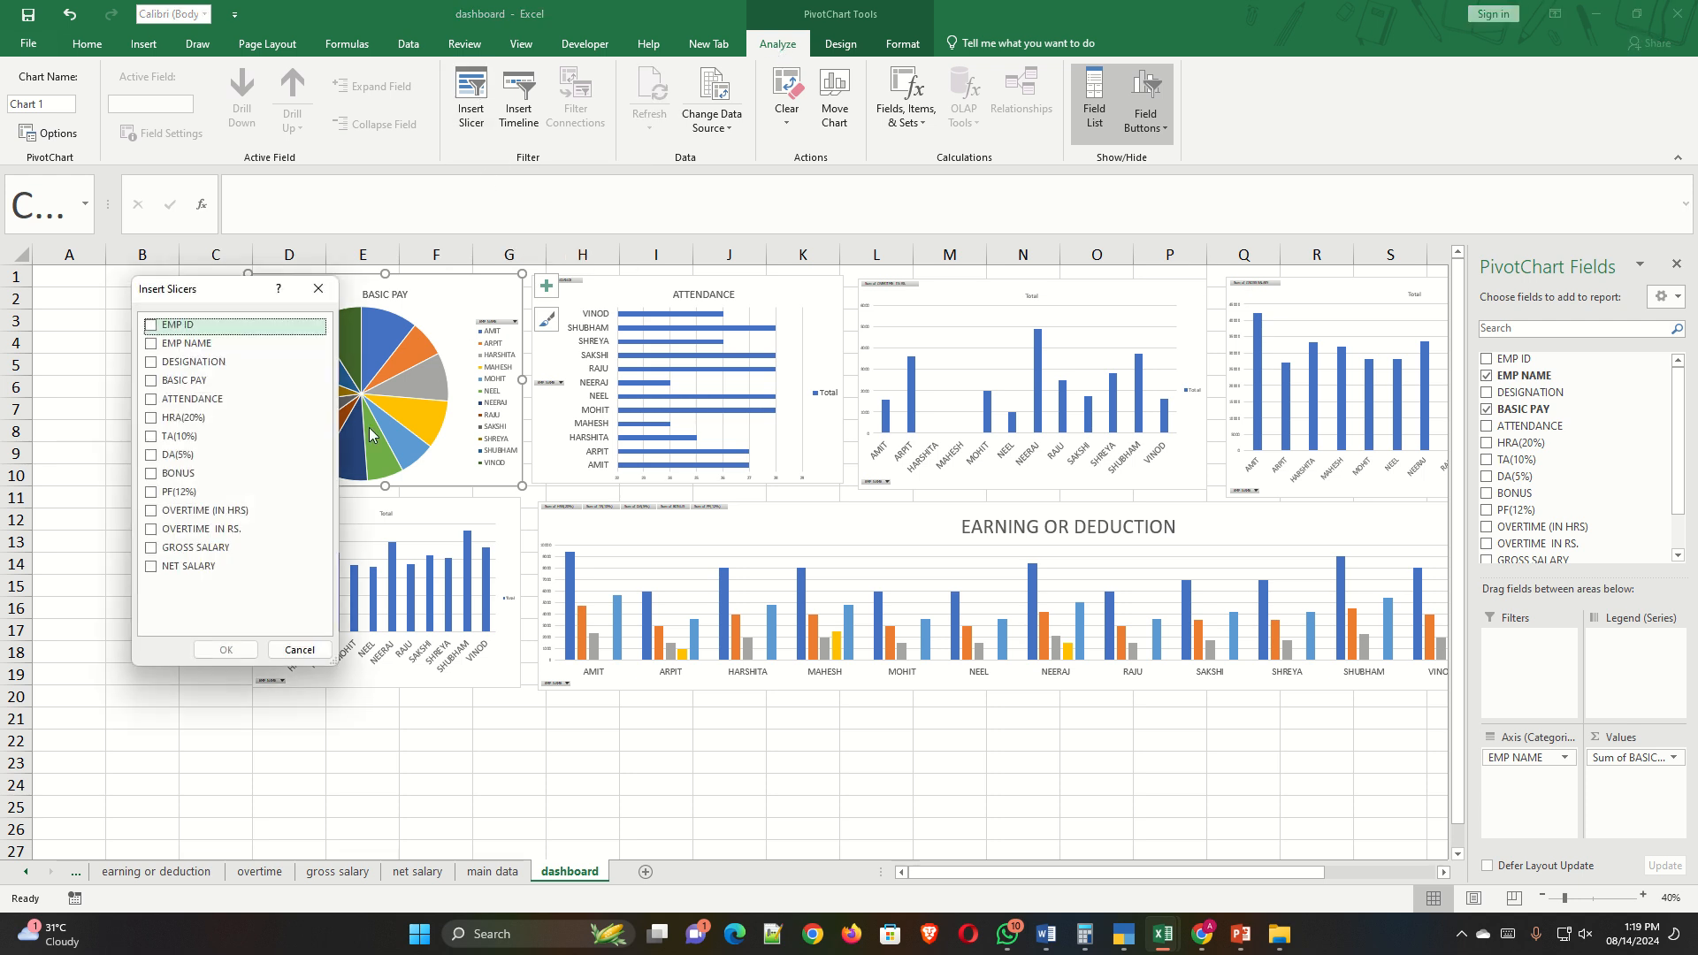
pyautogui.click(151, 344)
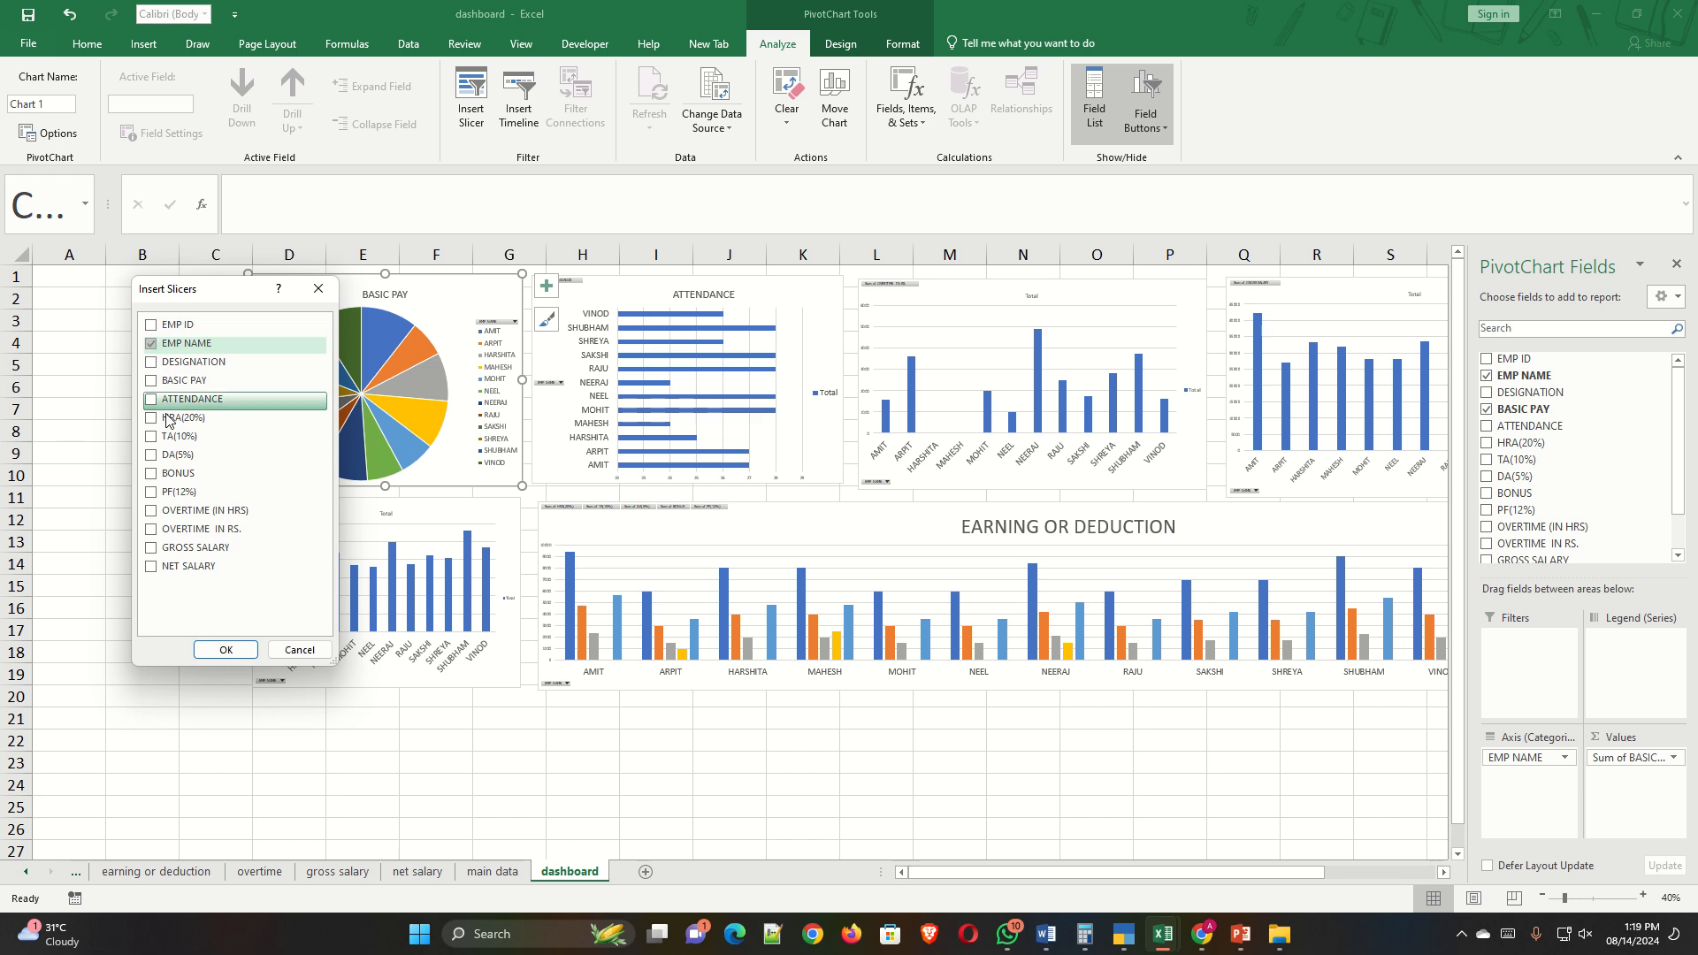
pyautogui.click(227, 649)
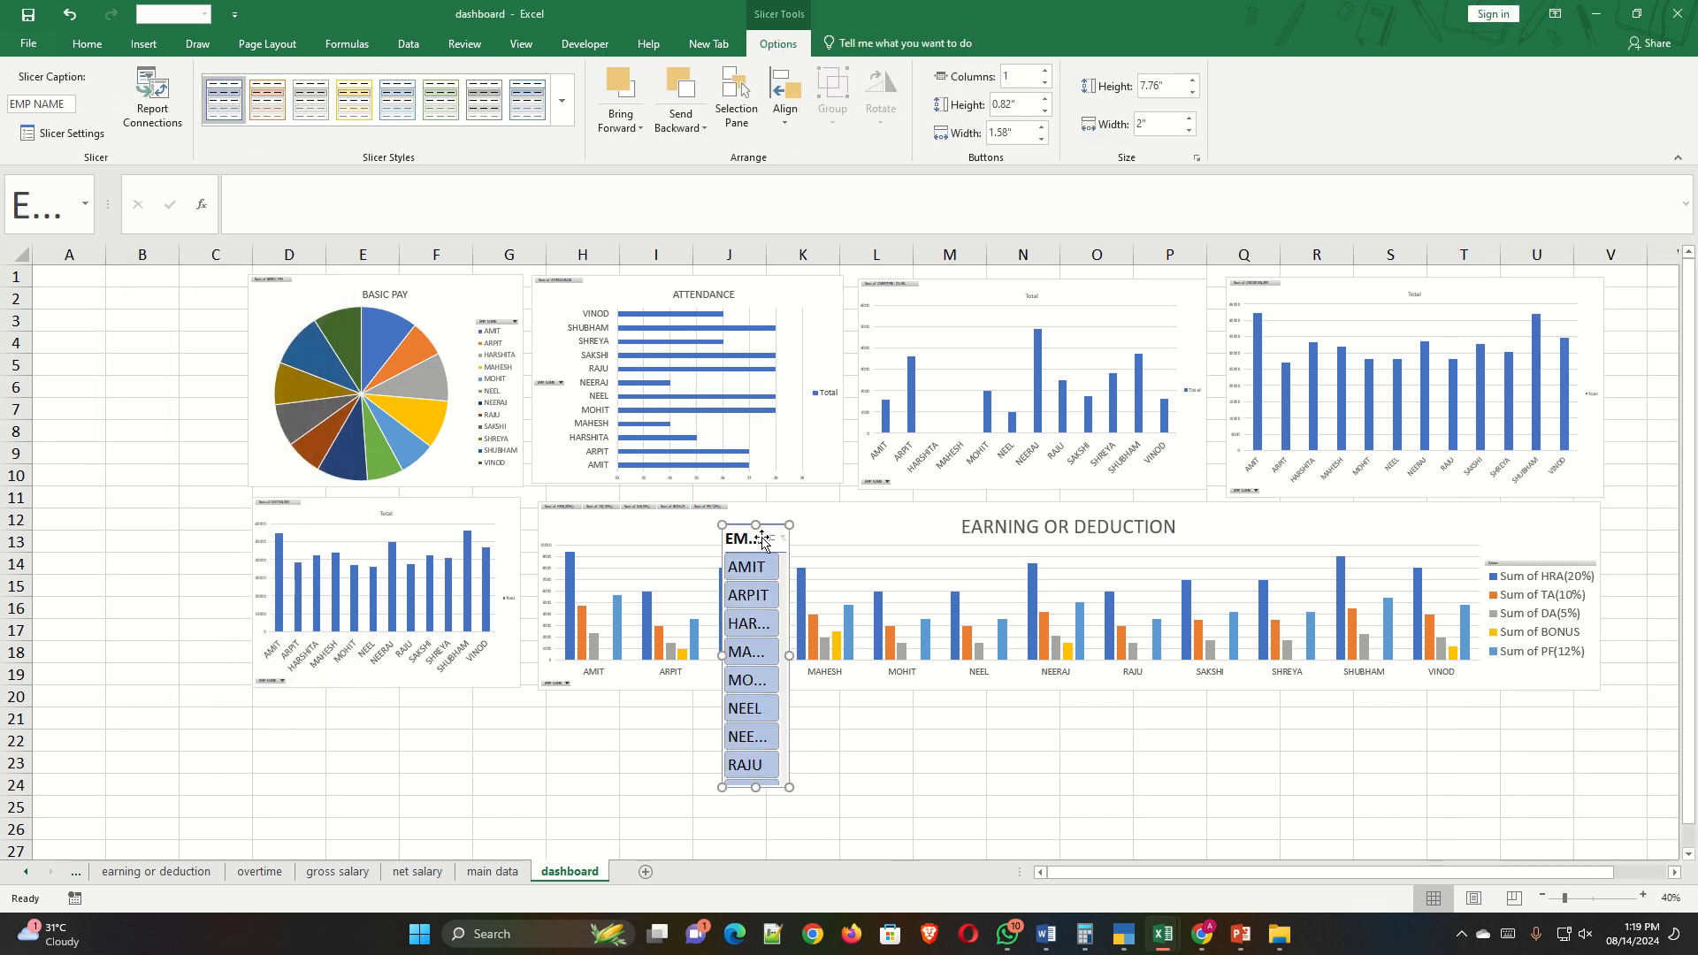
pyautogui.moveTo(764, 545); pyautogui.dragTo(84, 321)
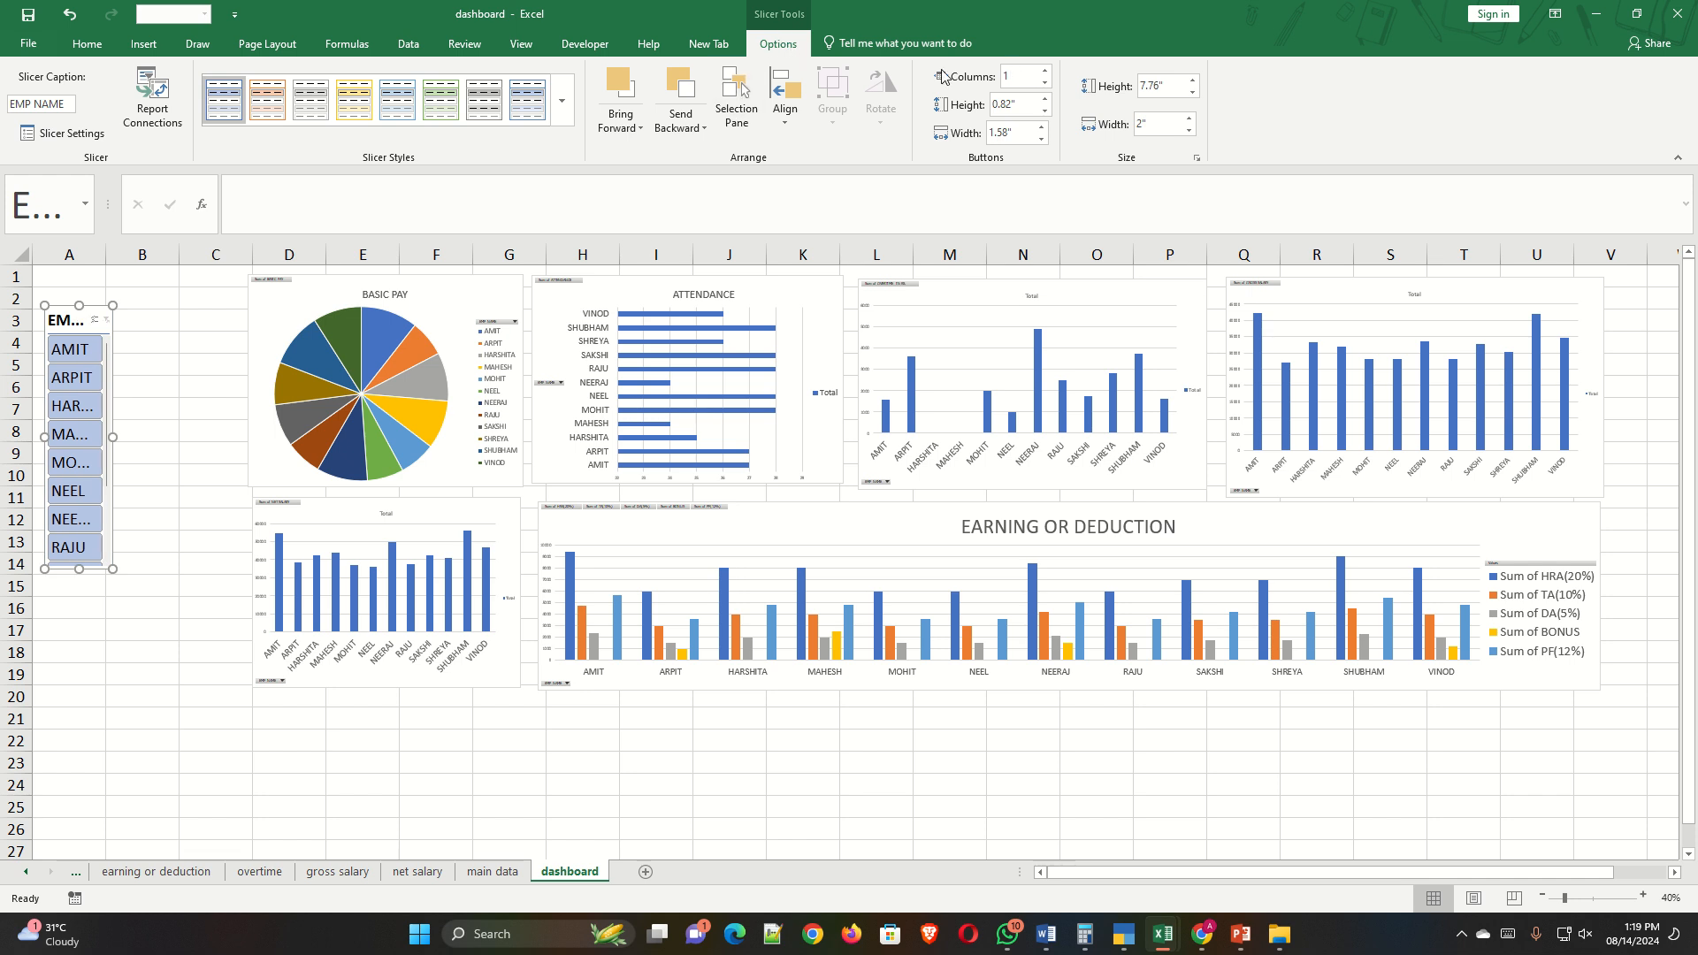
# Set the EMP NAME slicer to 3 columns and resize it to about 6.22" high and 6.15" wide, over columns A to C.
pyautogui.click(1046, 73)
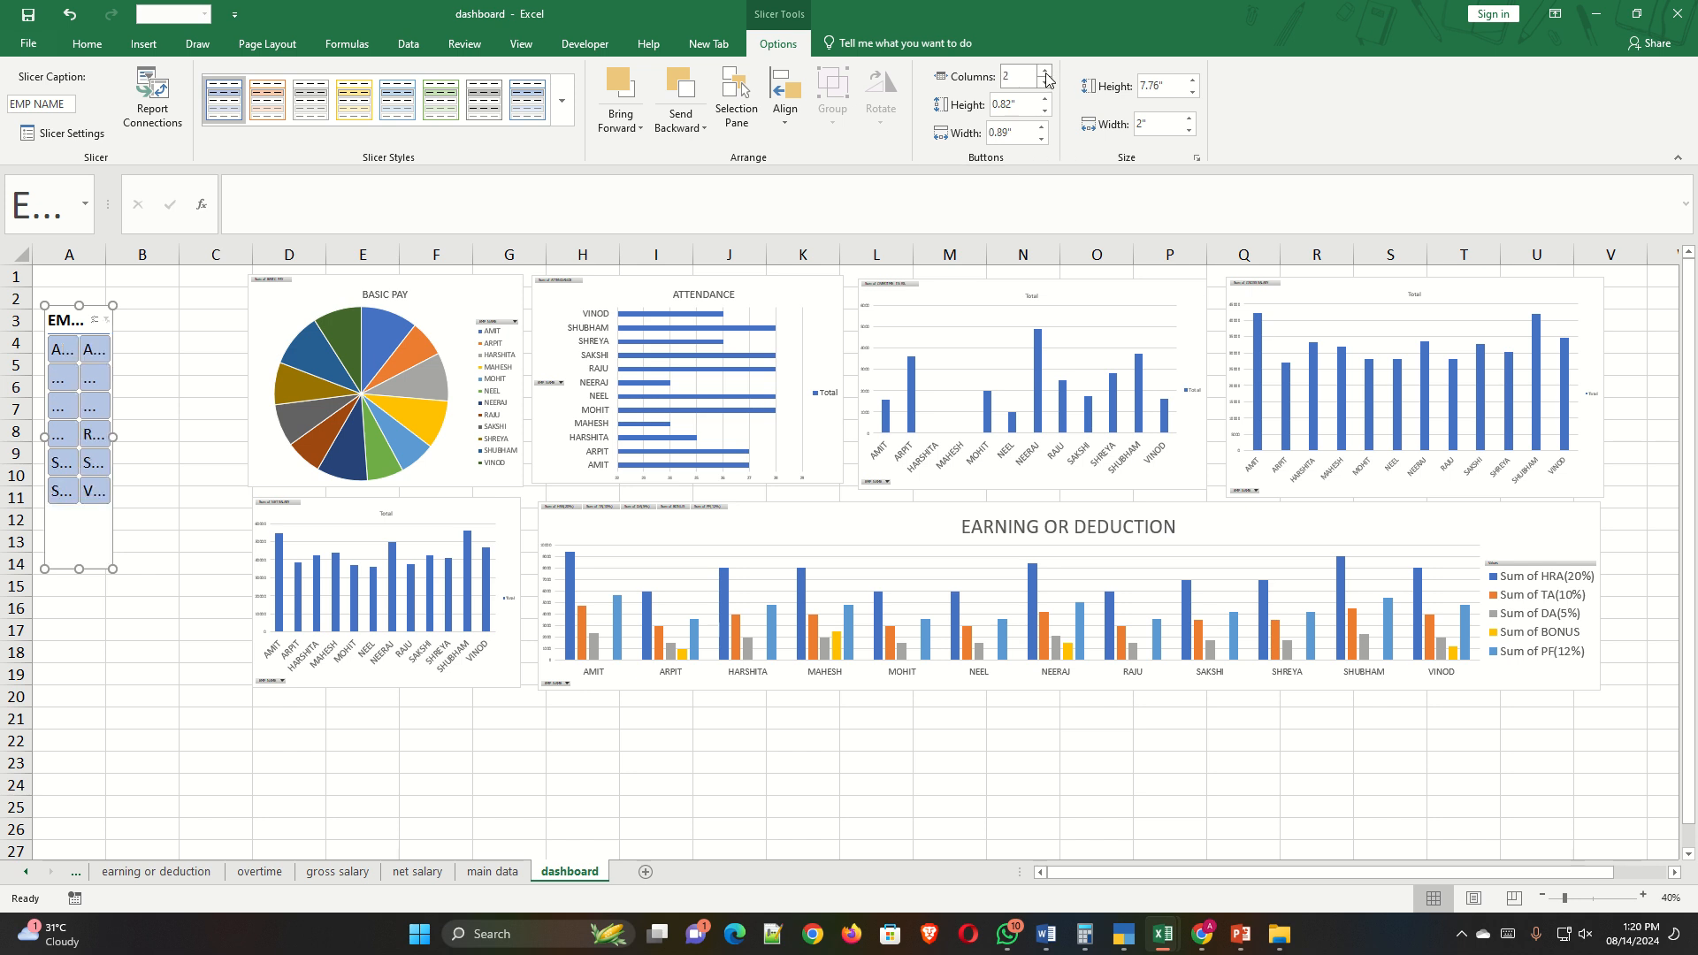
pyautogui.click(1046, 72)
pyautogui.click(1045, 73)
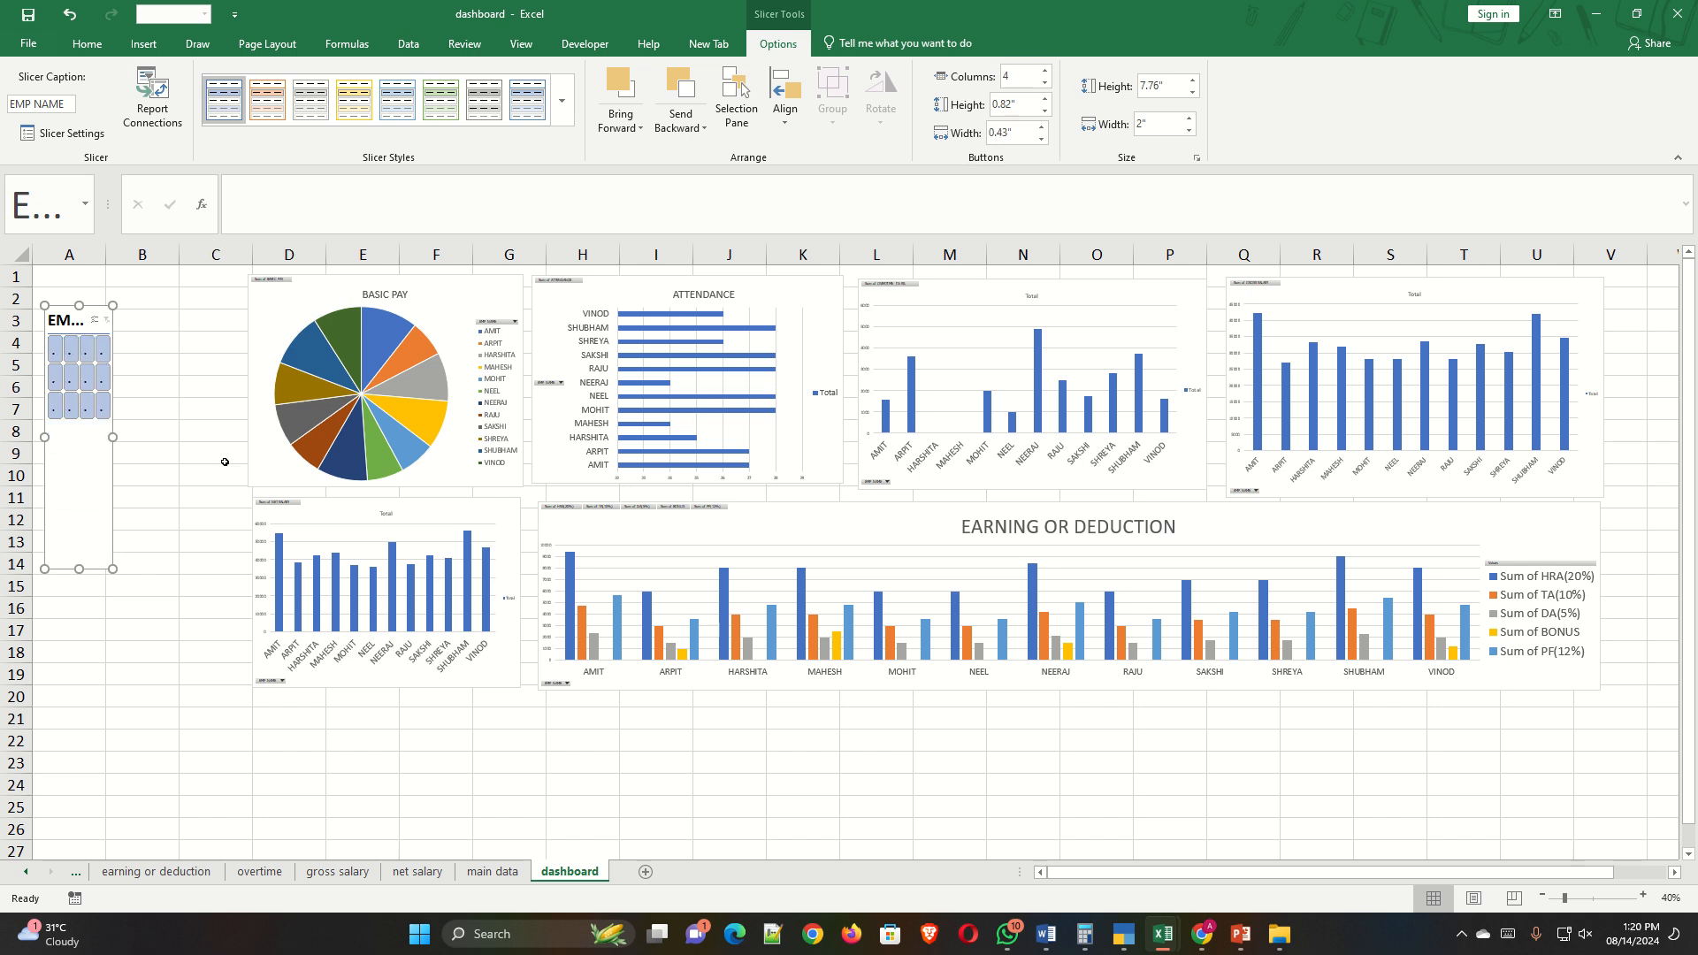
pyautogui.moveTo(116, 436); pyautogui.dragTo(228, 436)
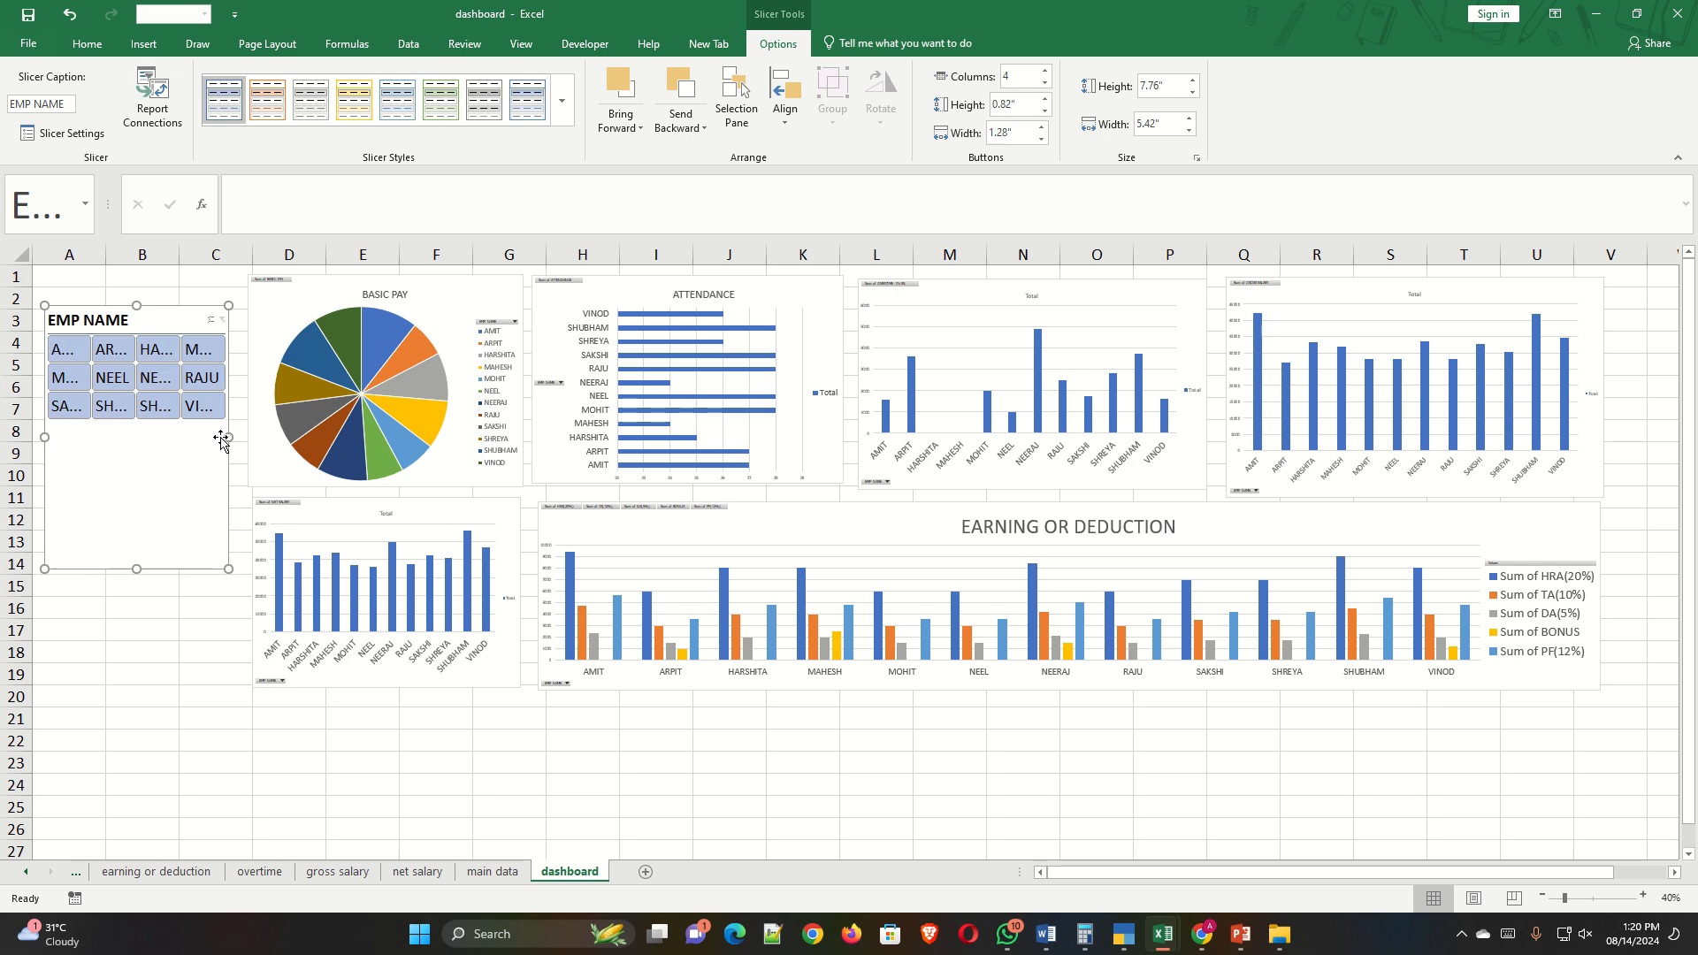
pyautogui.moveTo(137, 573); pyautogui.dragTo(137, 516)
pyautogui.click(1045, 83)
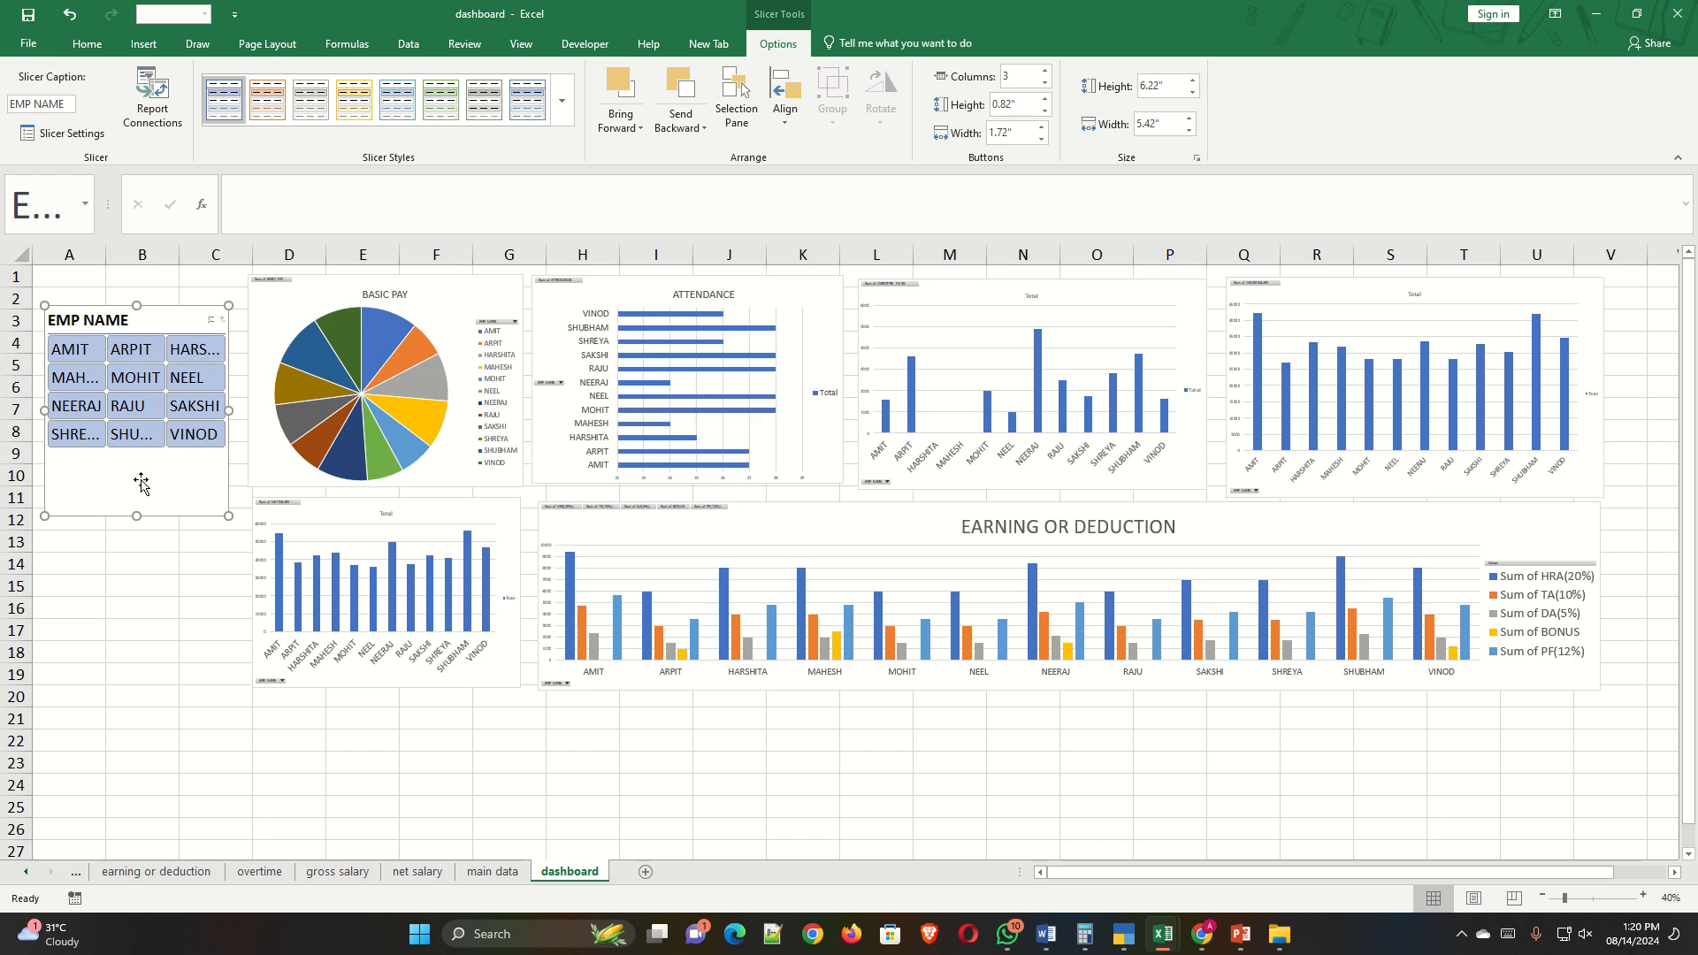
pyautogui.moveTo(140, 478); pyautogui.dragTo(132, 475)
pyautogui.moveTo(221, 410); pyautogui.dragTo(247, 410)
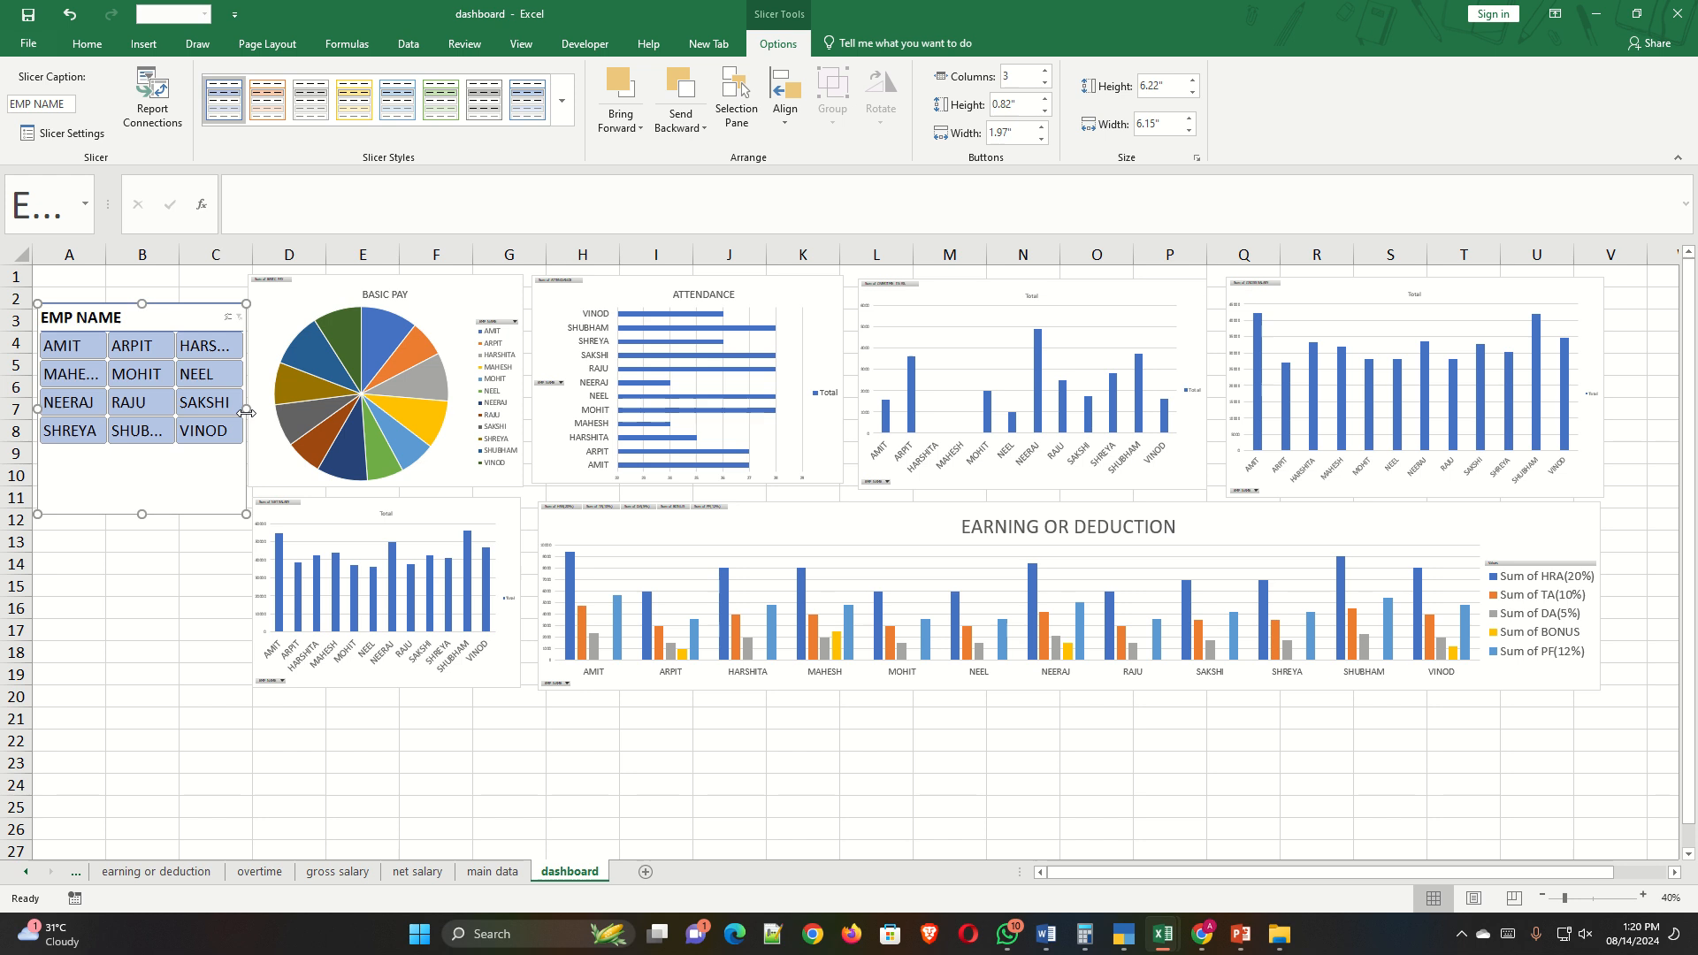
pyautogui.click(162, 568)
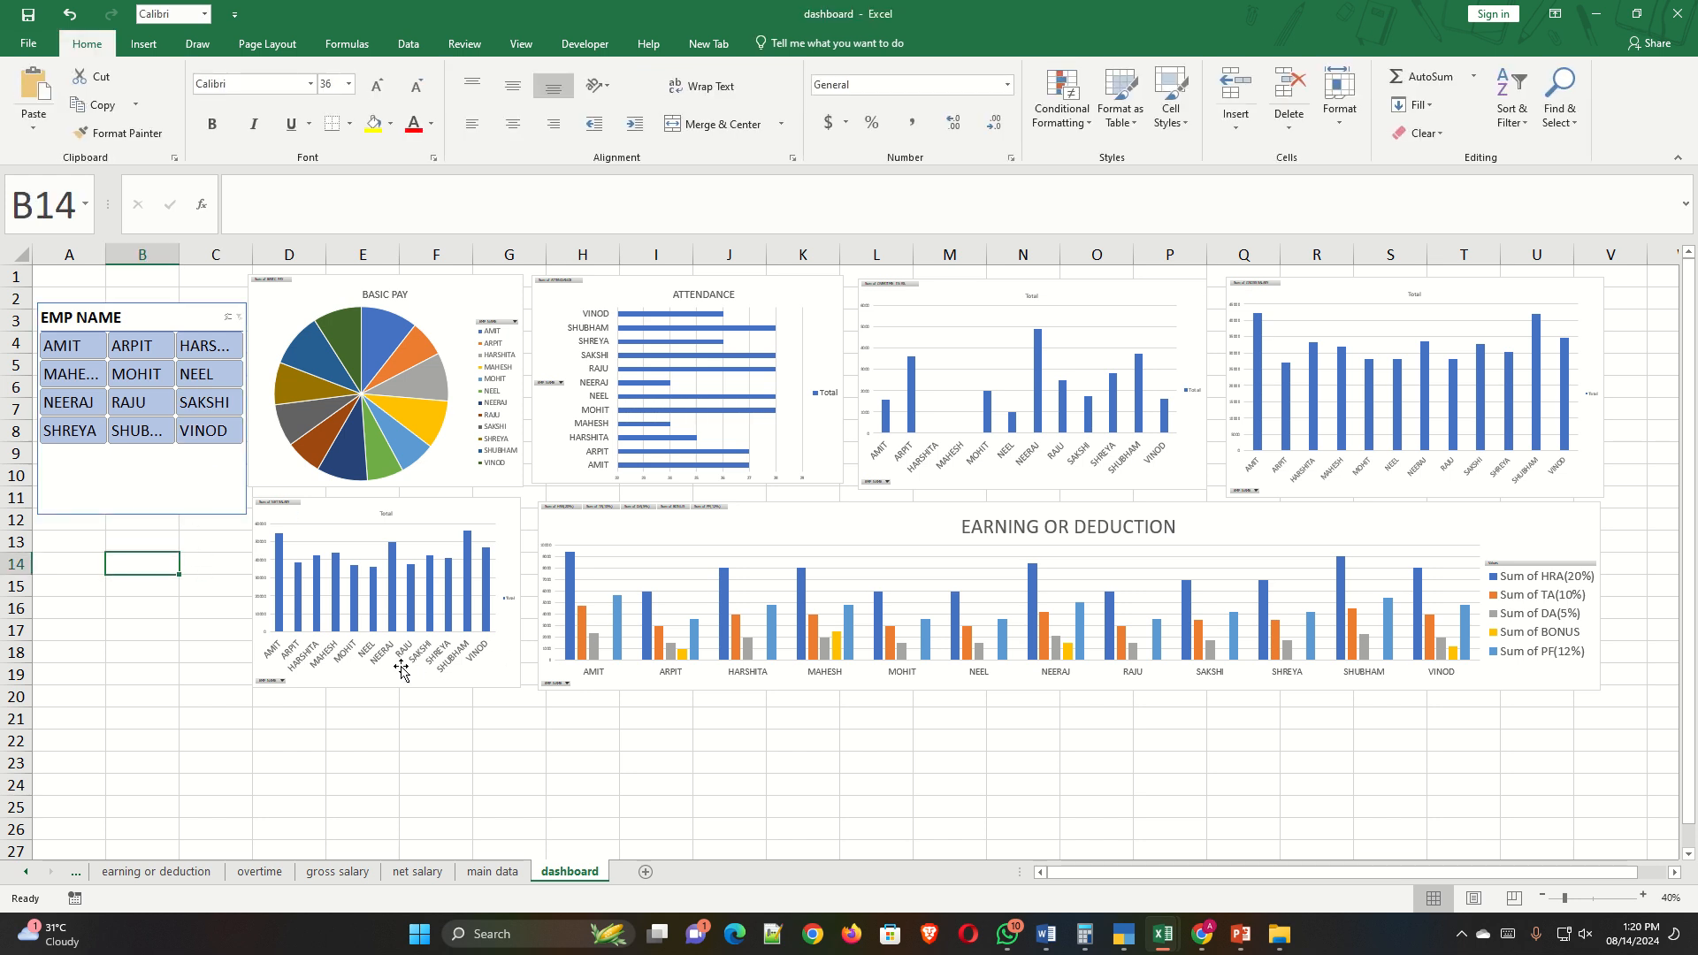
# Test the EMP NAME slicer by filtering to several employees one at a time and checking which charts respond.
pyautogui.click(143, 433)
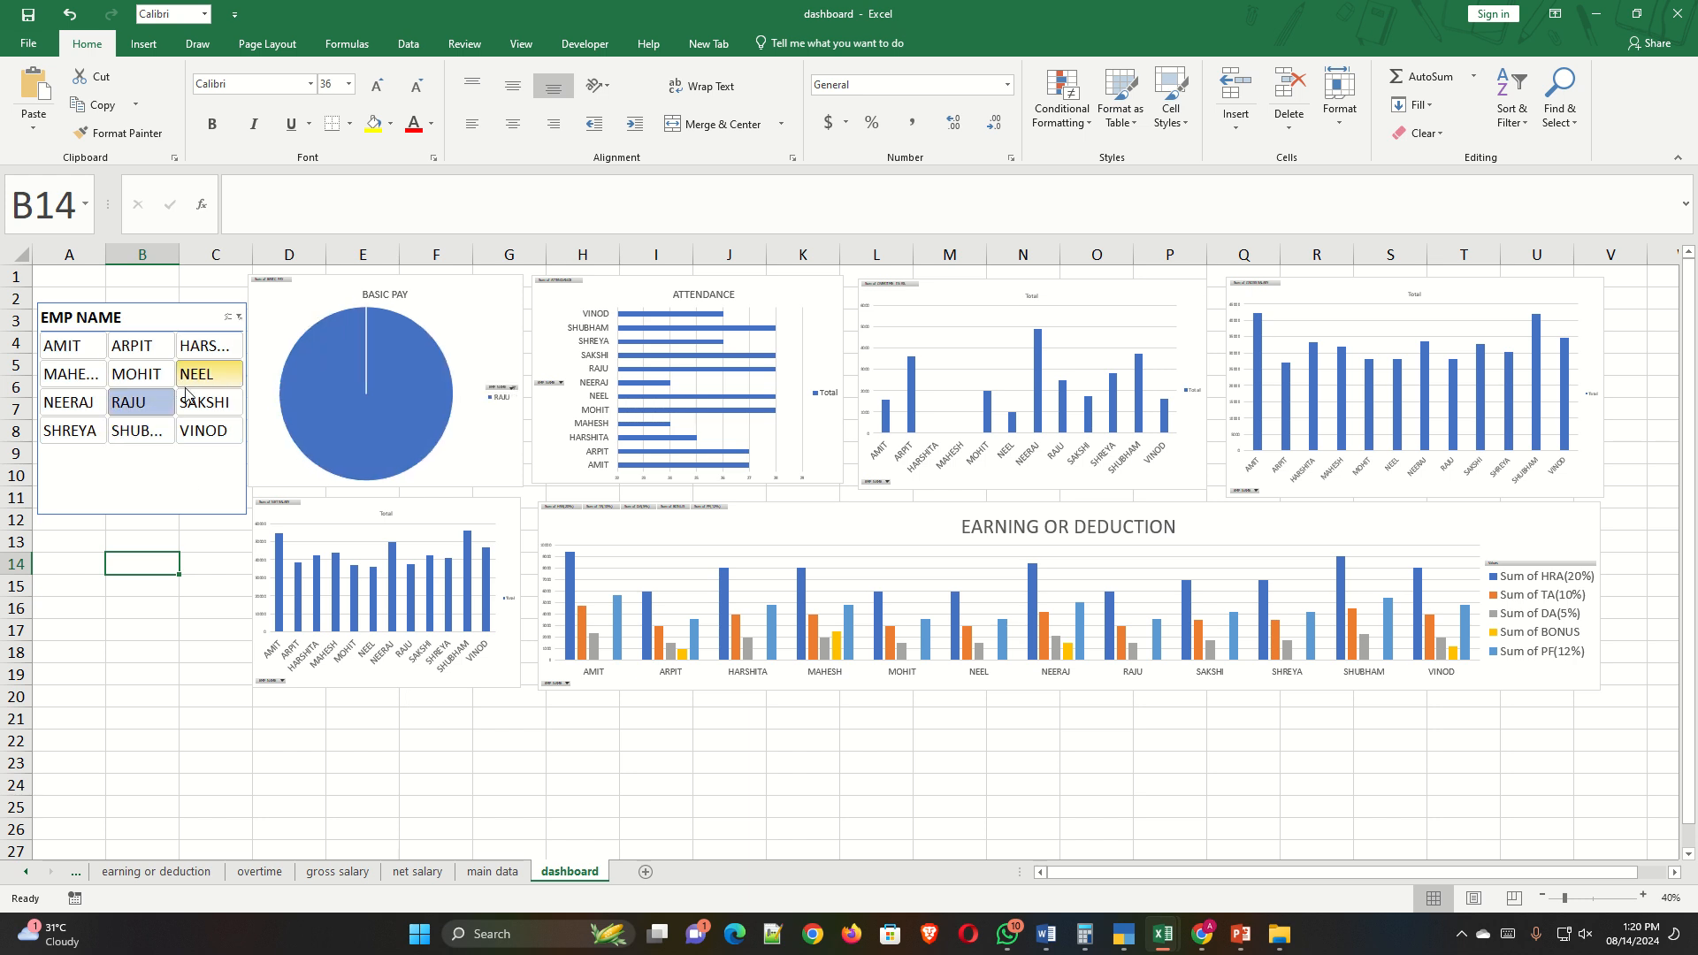
pyautogui.click(203, 404)
pyautogui.click(200, 428)
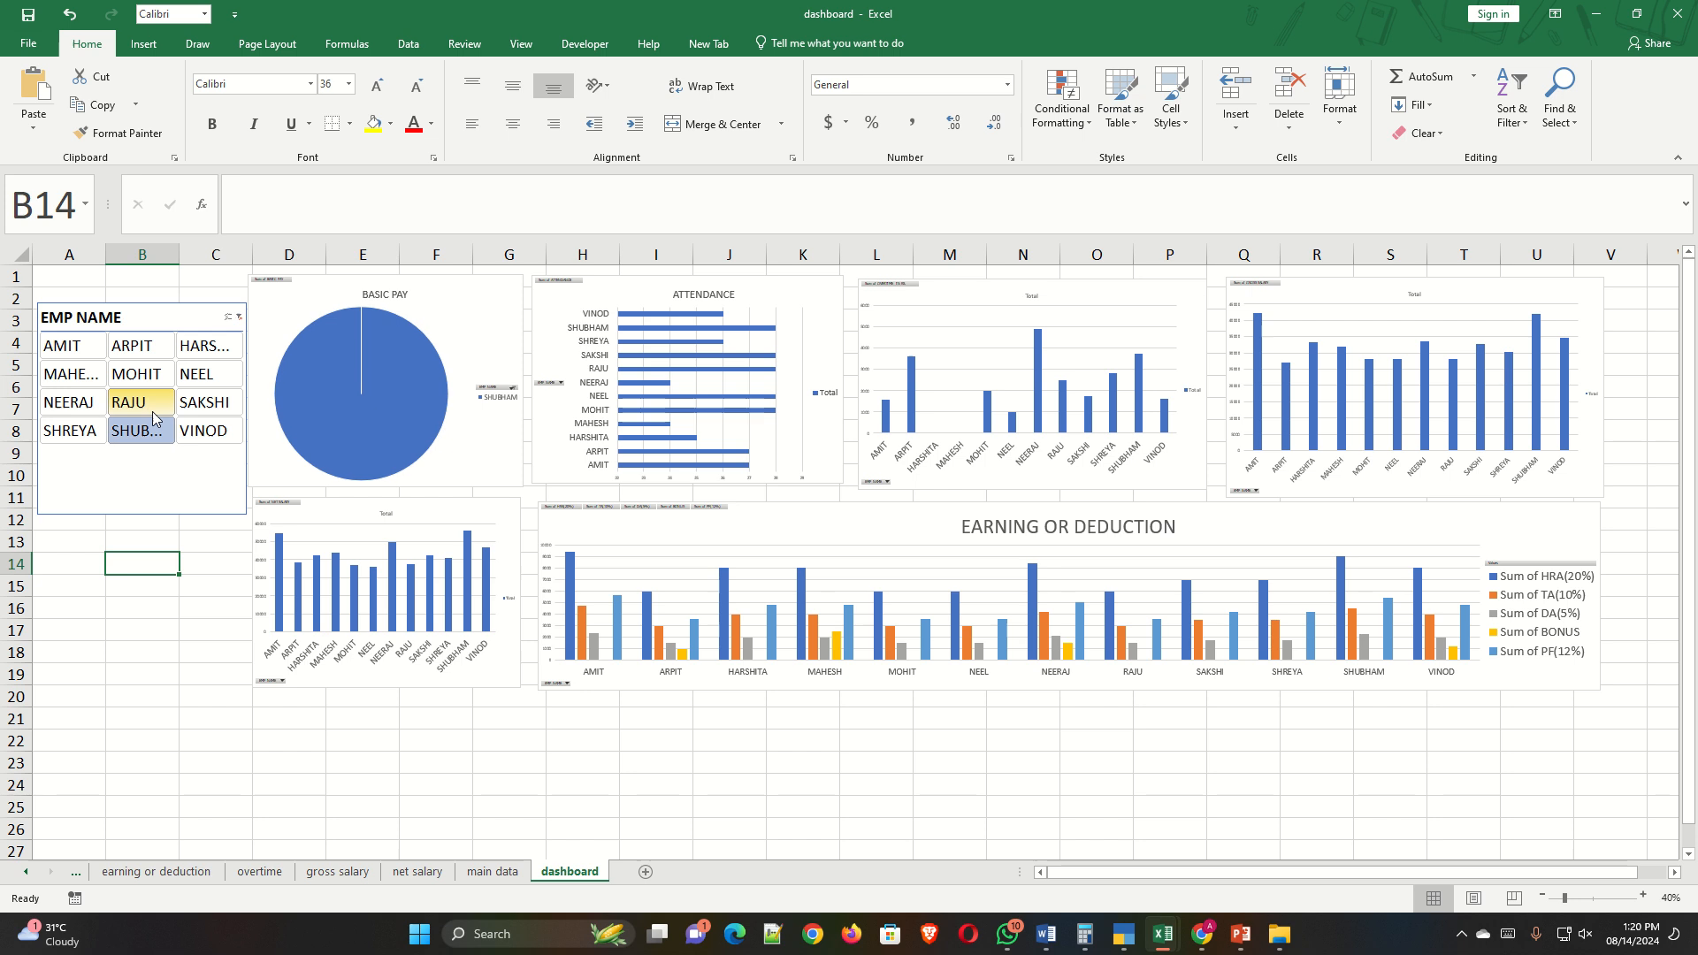
pyautogui.click(148, 407)
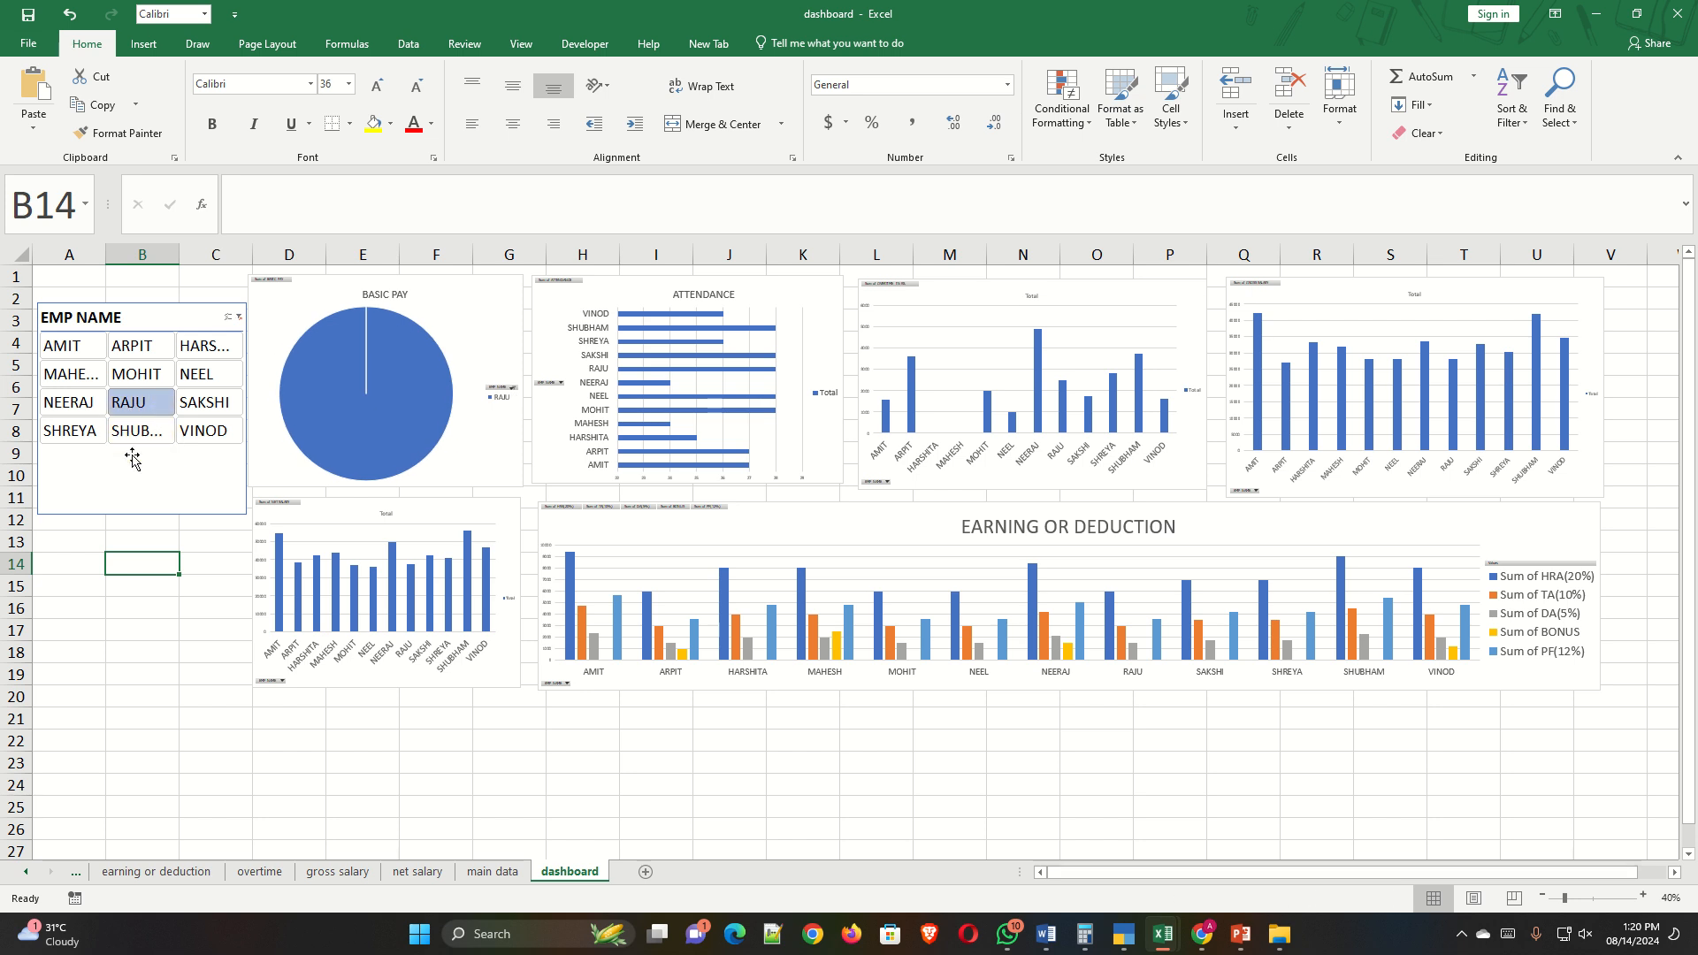
pyautogui.click(139, 347)
# Connect the EMP NAME slicer to the attendance, earning or deduction, gross salary, net salary and overtime pivot tables as well.
pyautogui.click(160, 466)
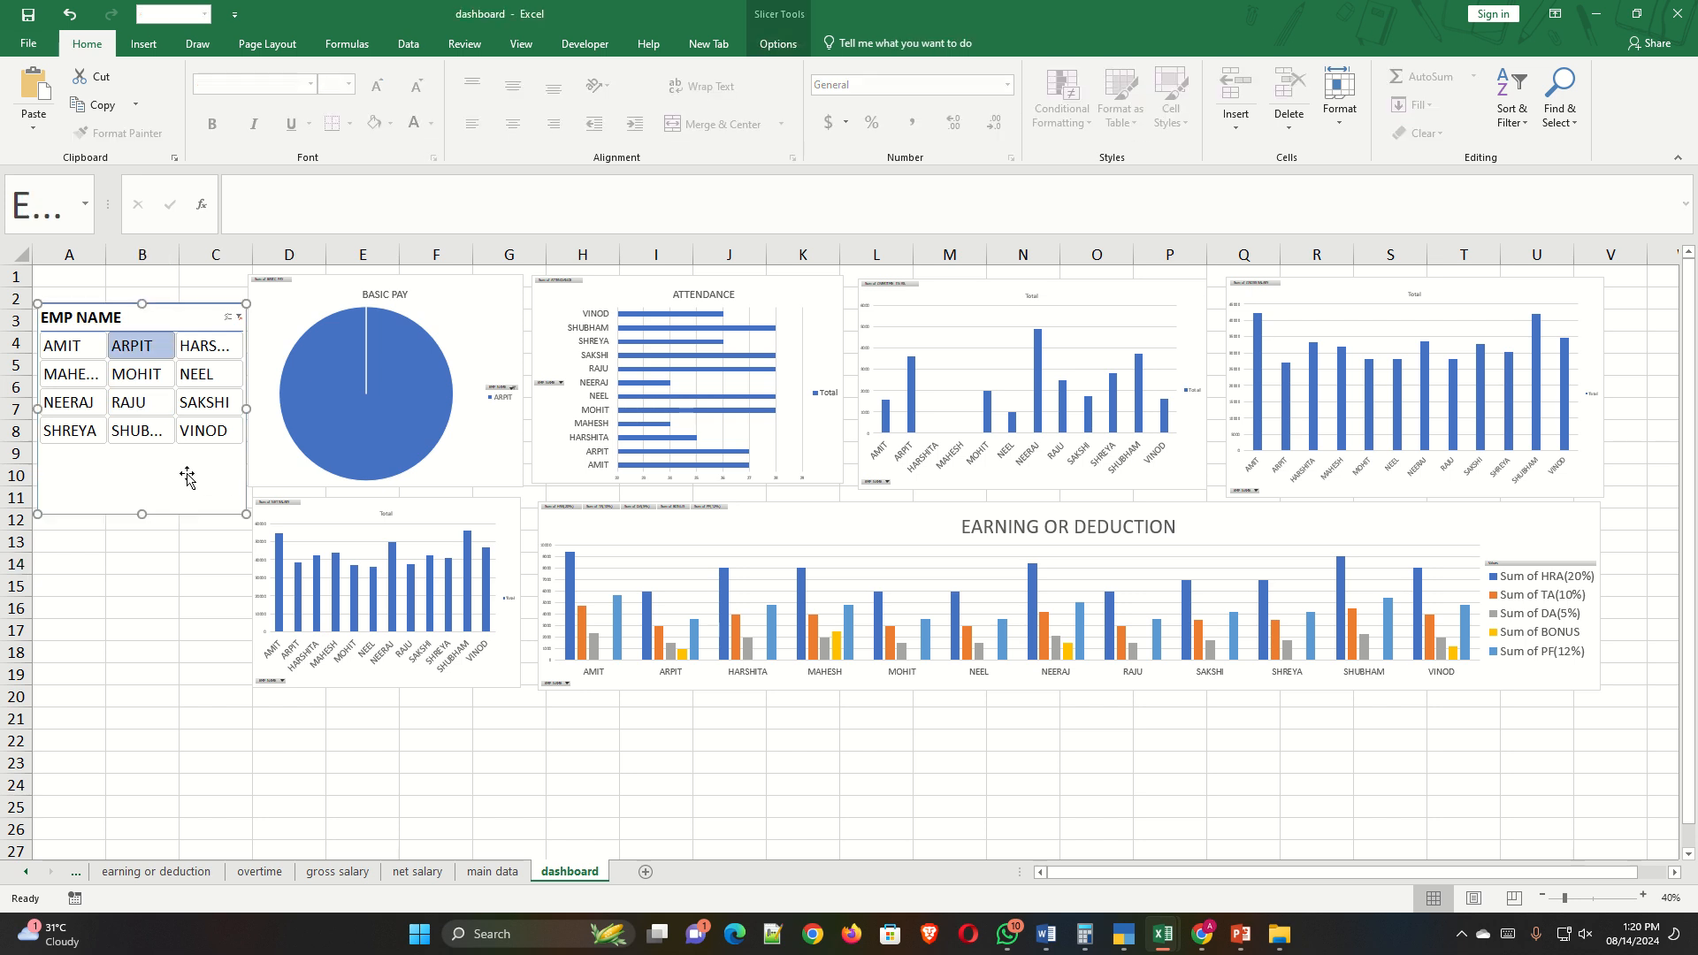
pyautogui.click(780, 49)
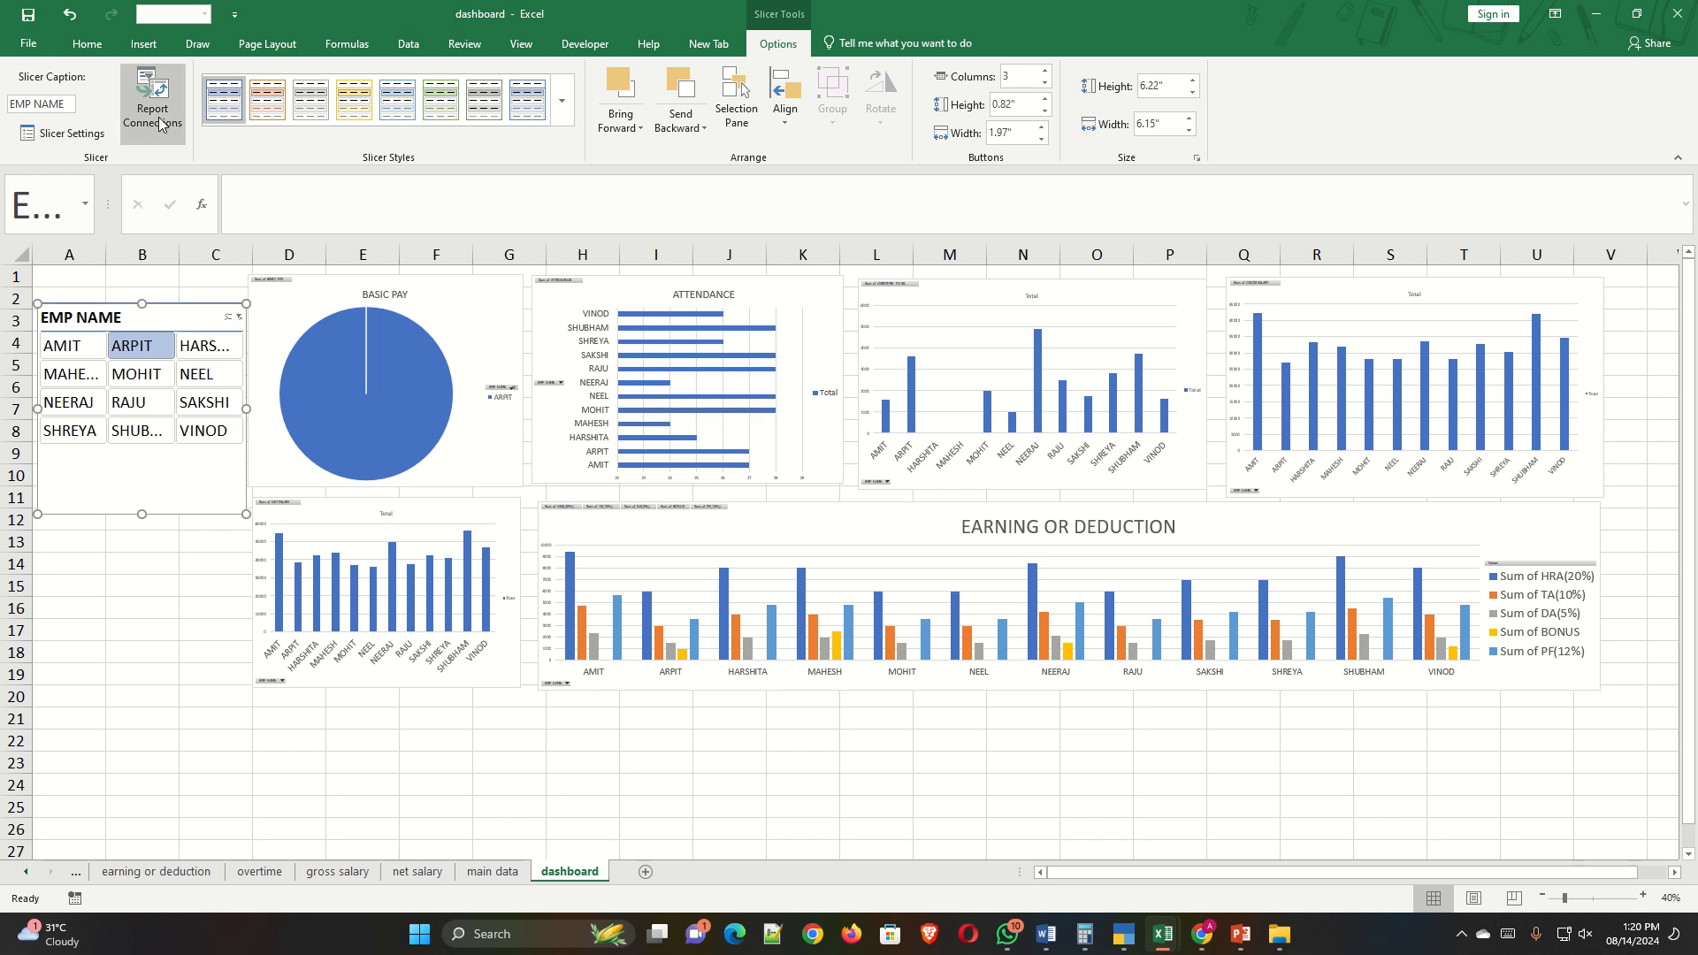
pyautogui.click(133, 630)
pyautogui.click(171, 481)
pyautogui.click(778, 45)
pyautogui.click(154, 128)
pyautogui.click(99, 461)
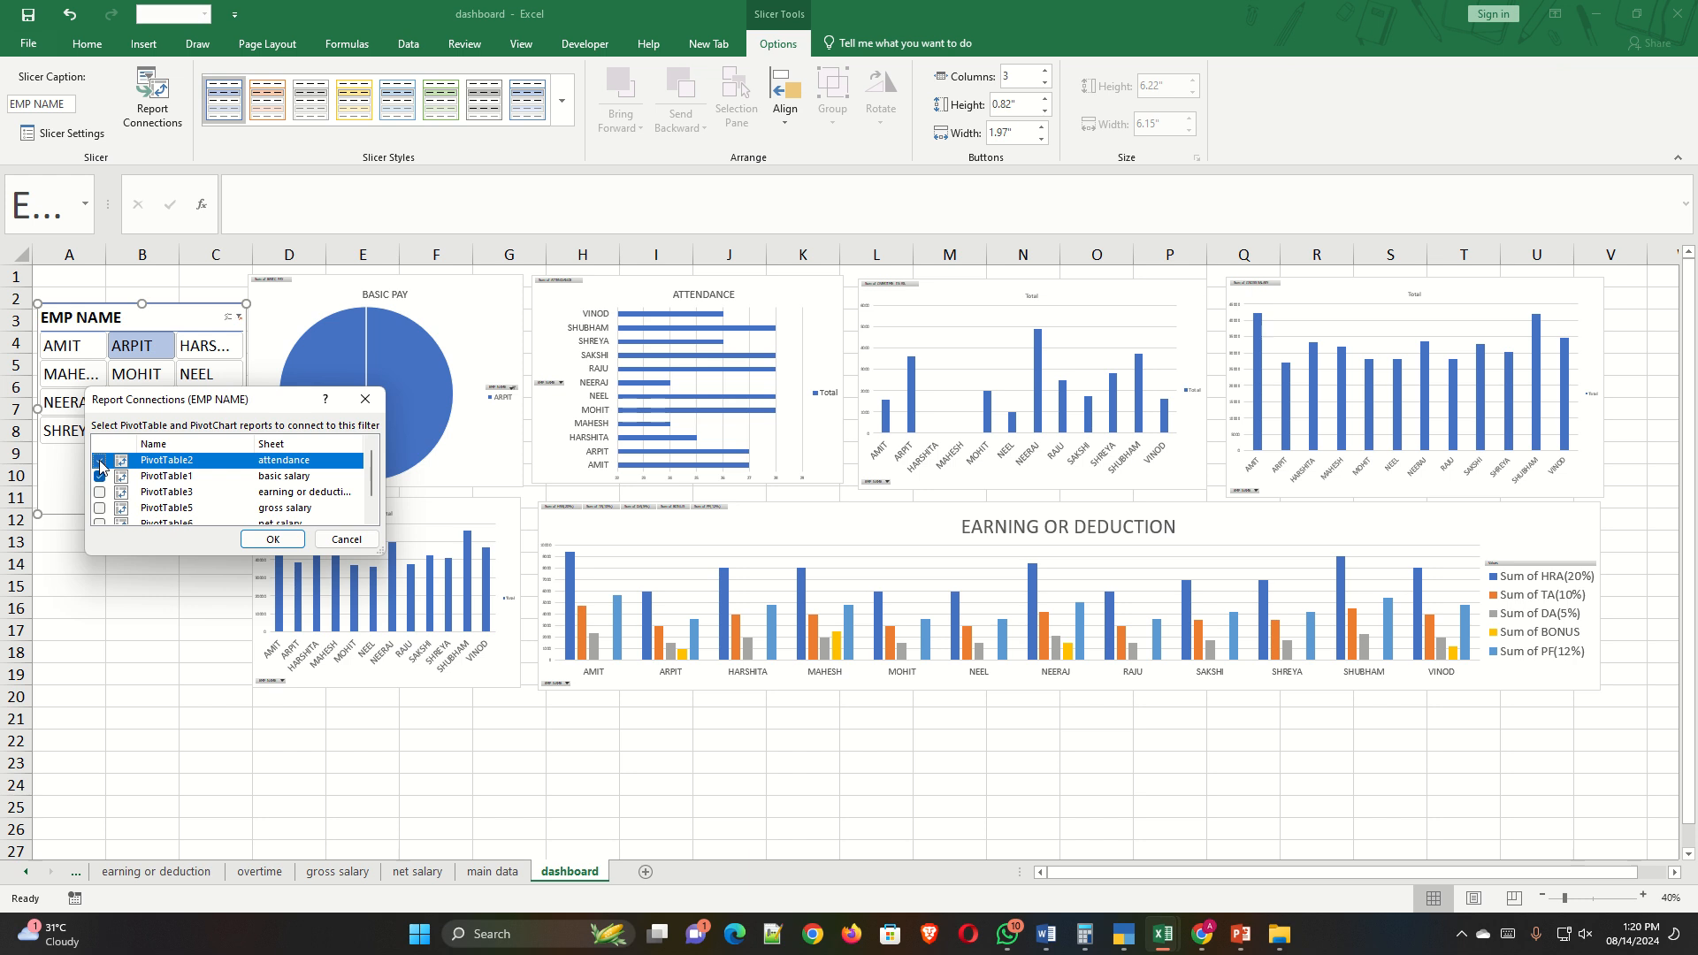
pyautogui.click(100, 493)
pyautogui.scroll(-1, 103, 503)
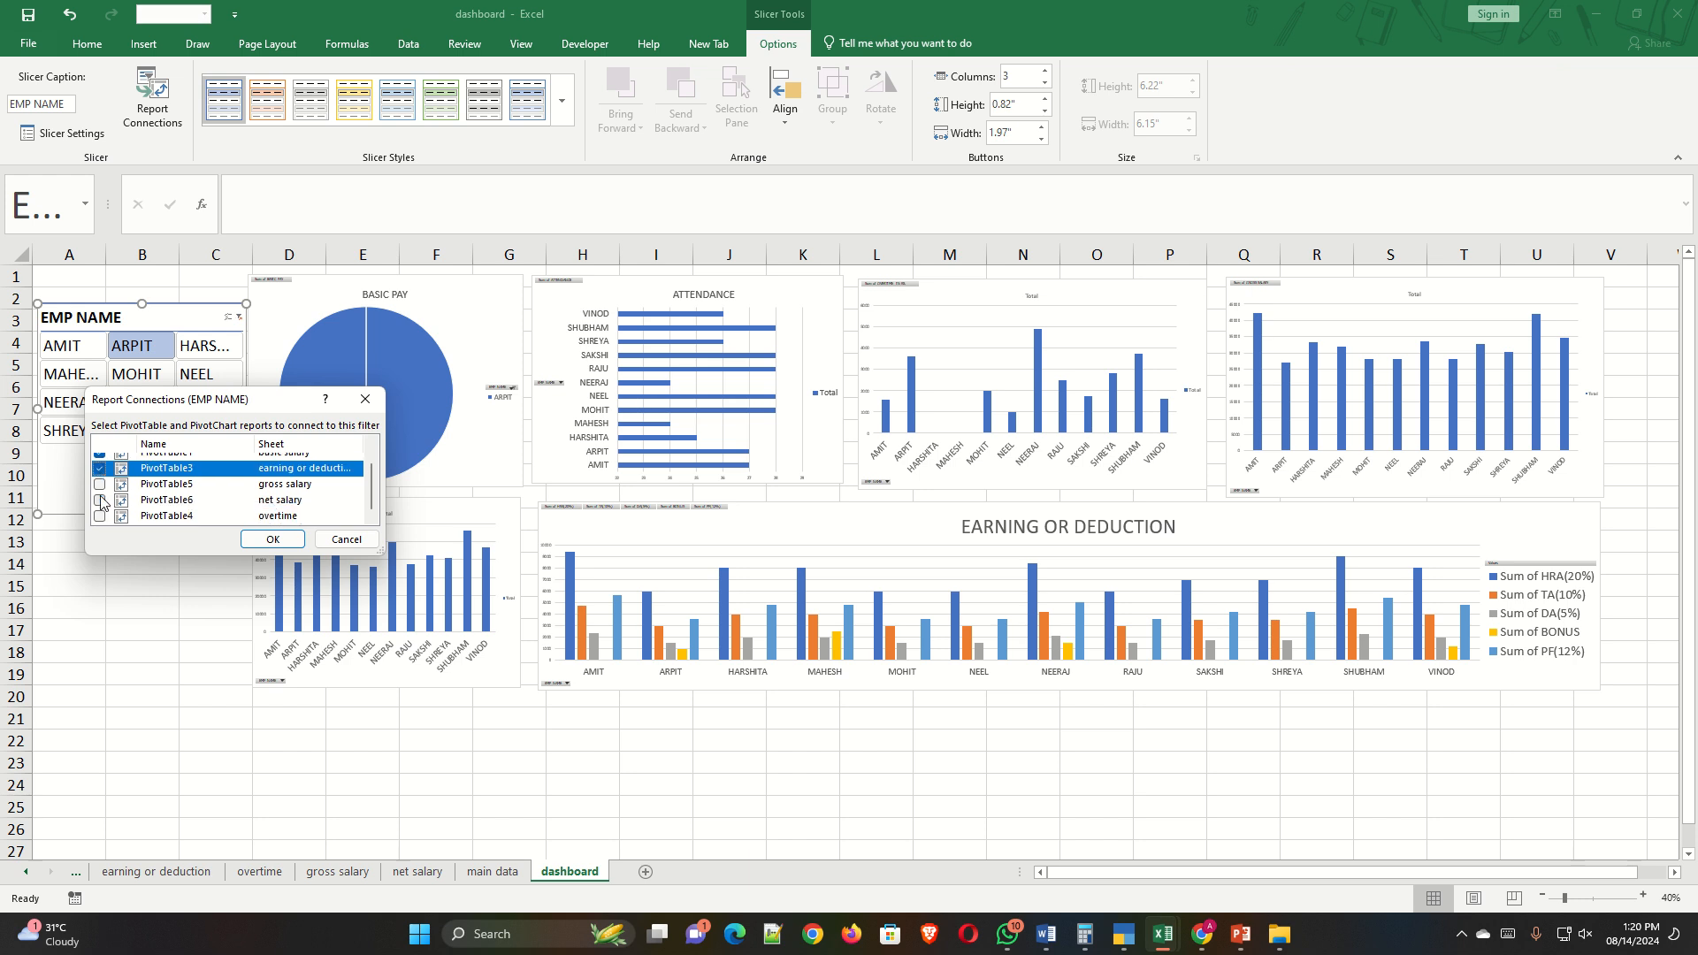
pyautogui.click(100, 483)
pyautogui.click(100, 500)
pyautogui.click(100, 515)
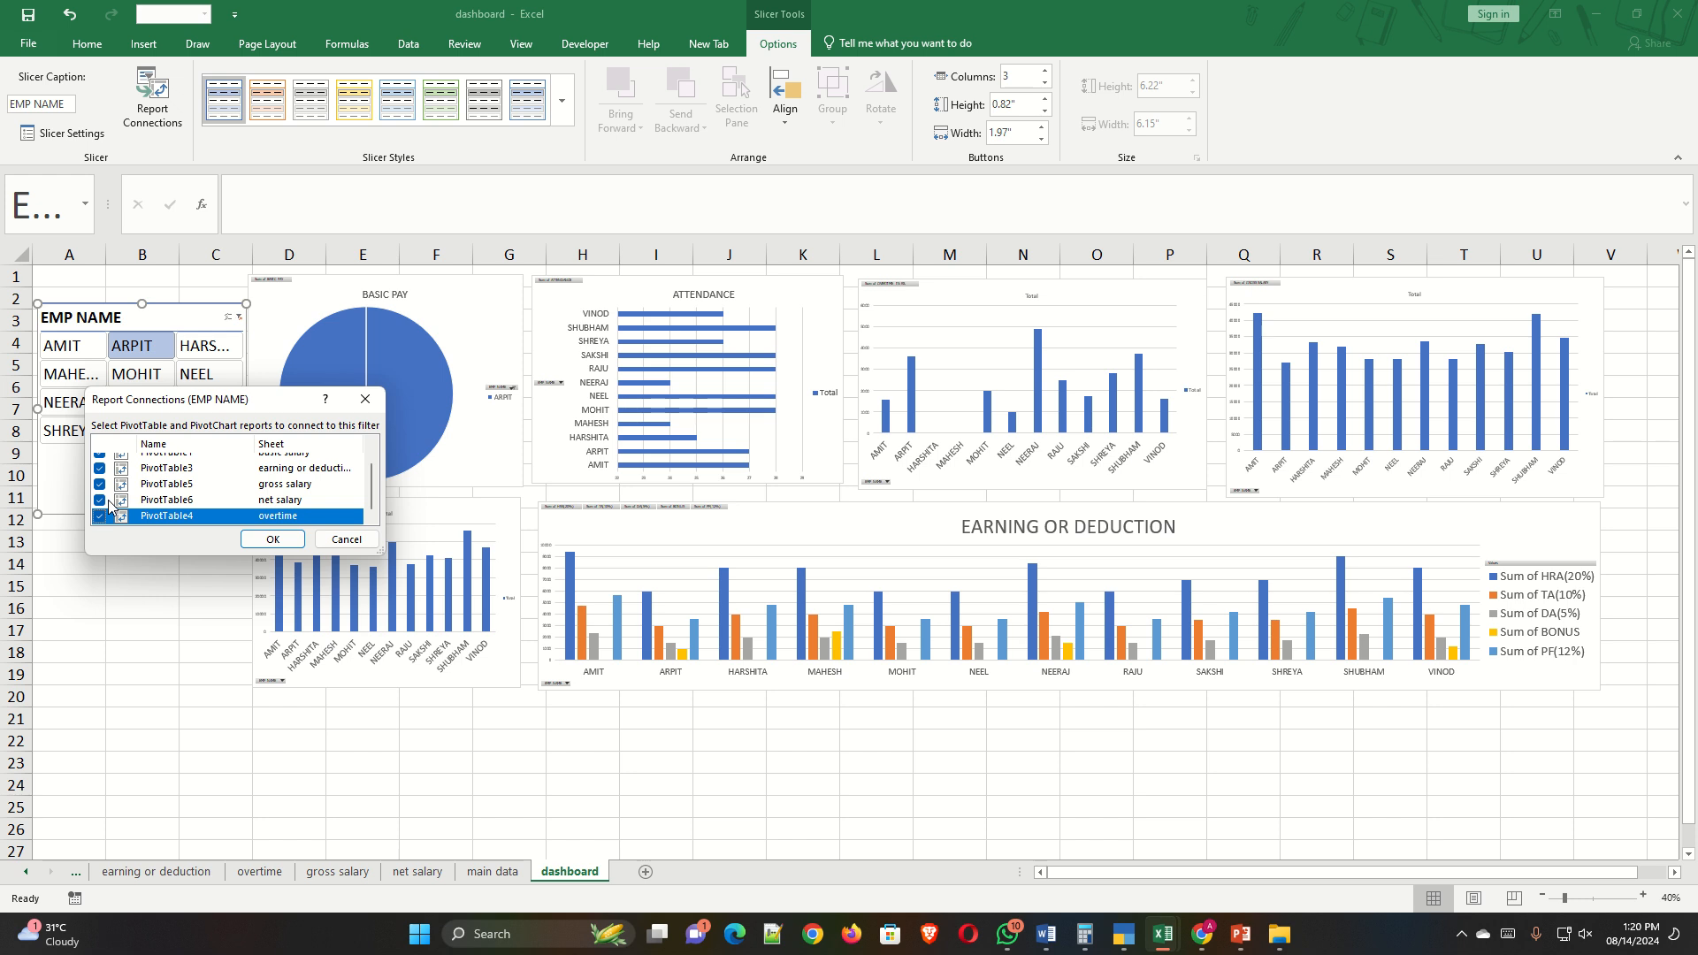
pyautogui.scroll(1, 156, 482)
pyautogui.click(259, 536)
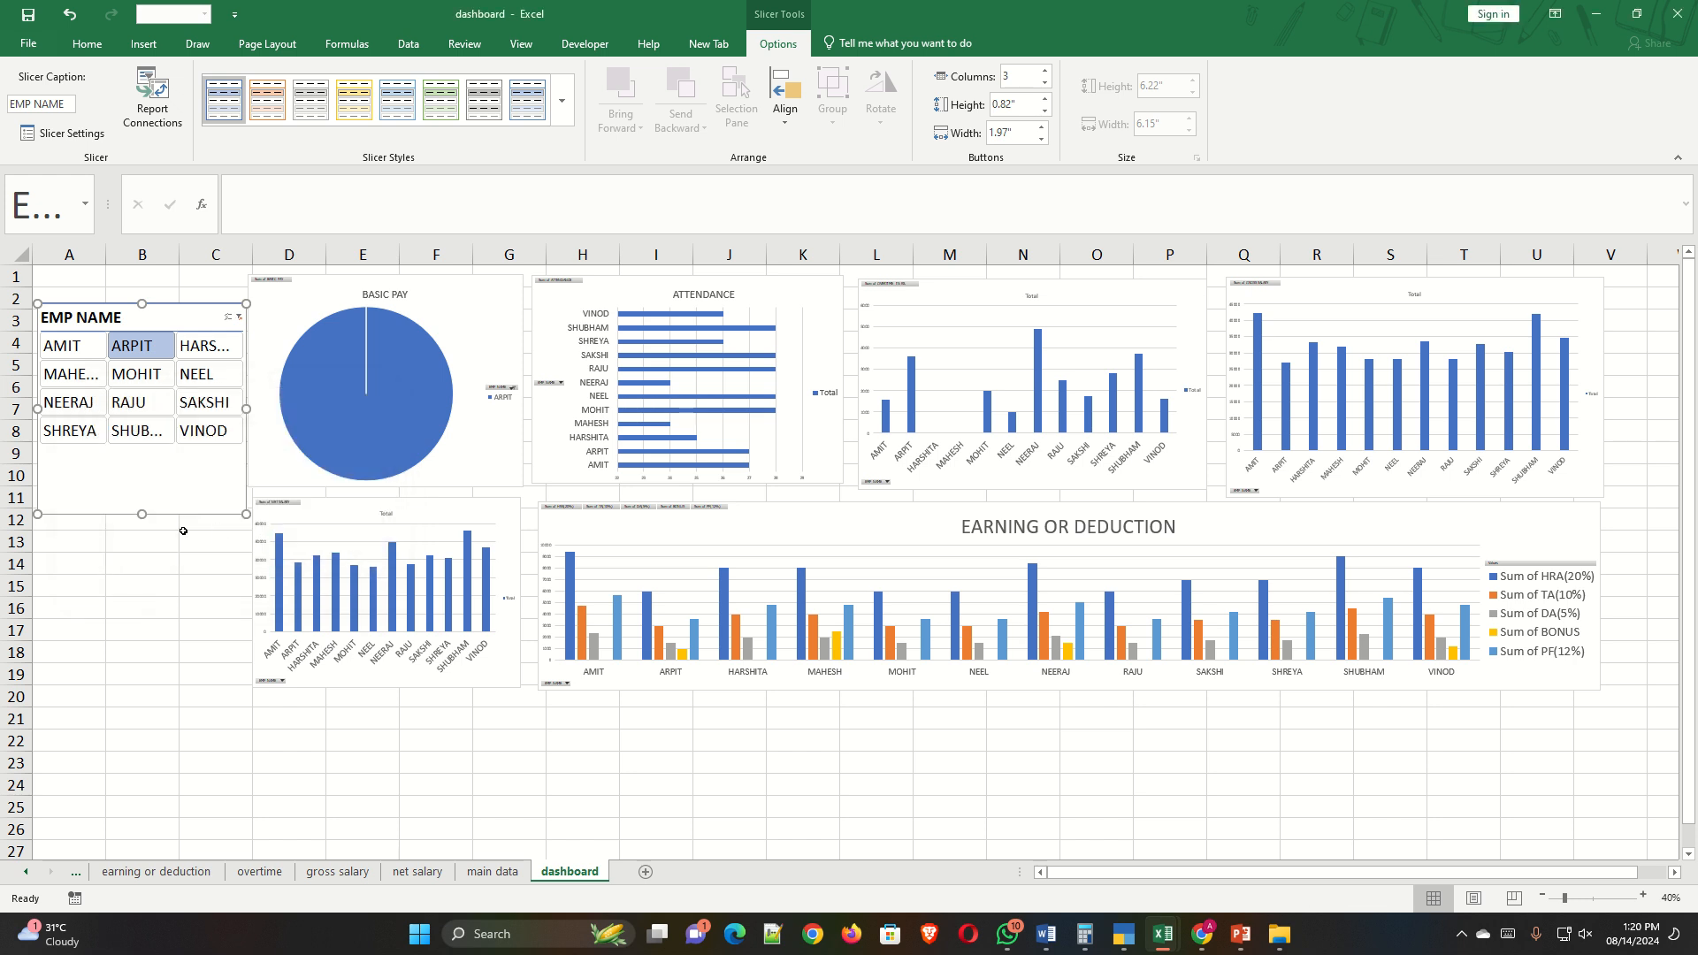
pyautogui.click(140, 587)
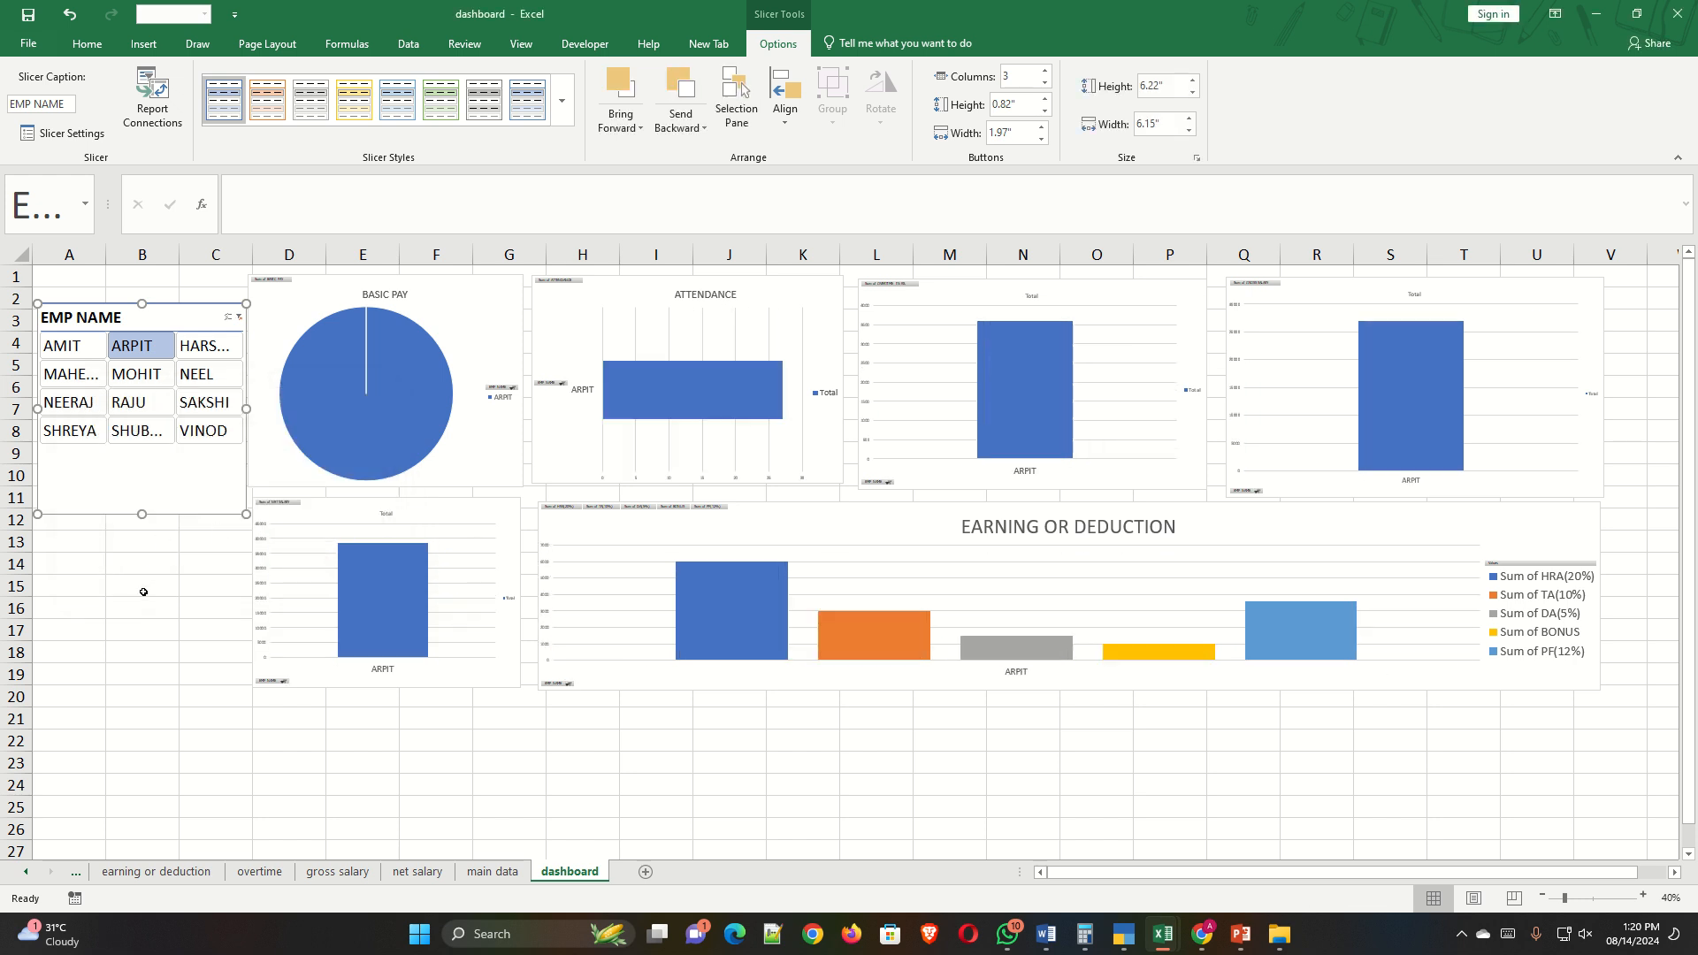
# Check the connected slicer by filtering all dashboard charts to three different employees, one after another.
pyautogui.click(139, 402)
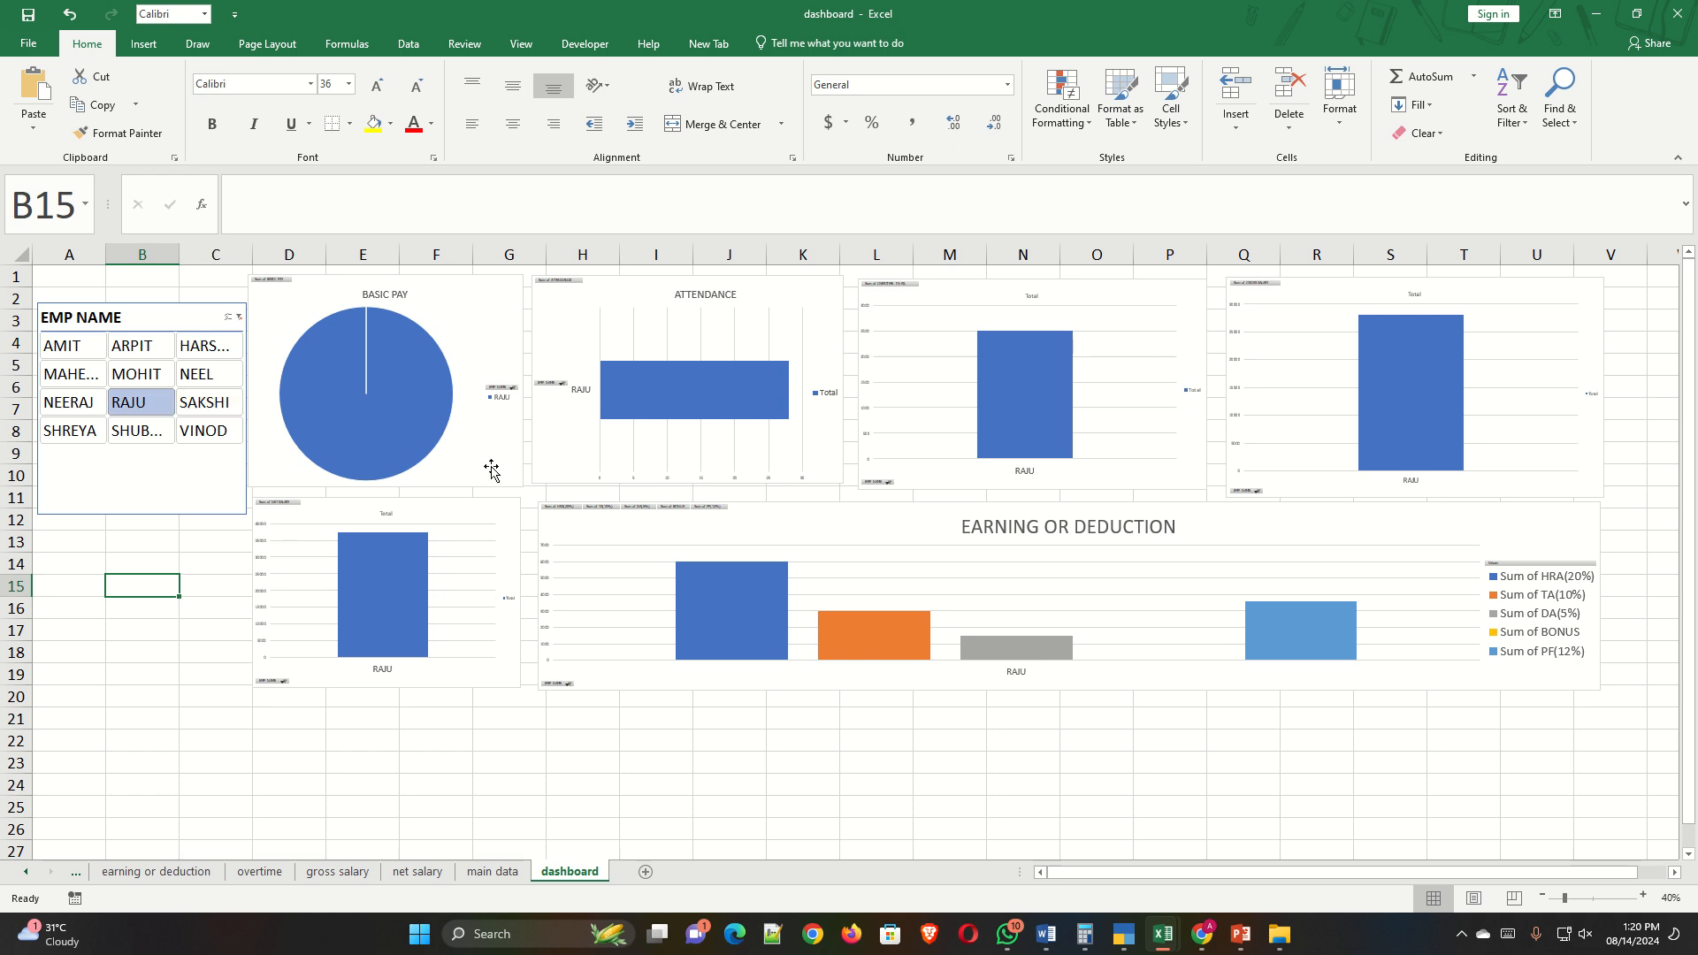
pyautogui.click(221, 405)
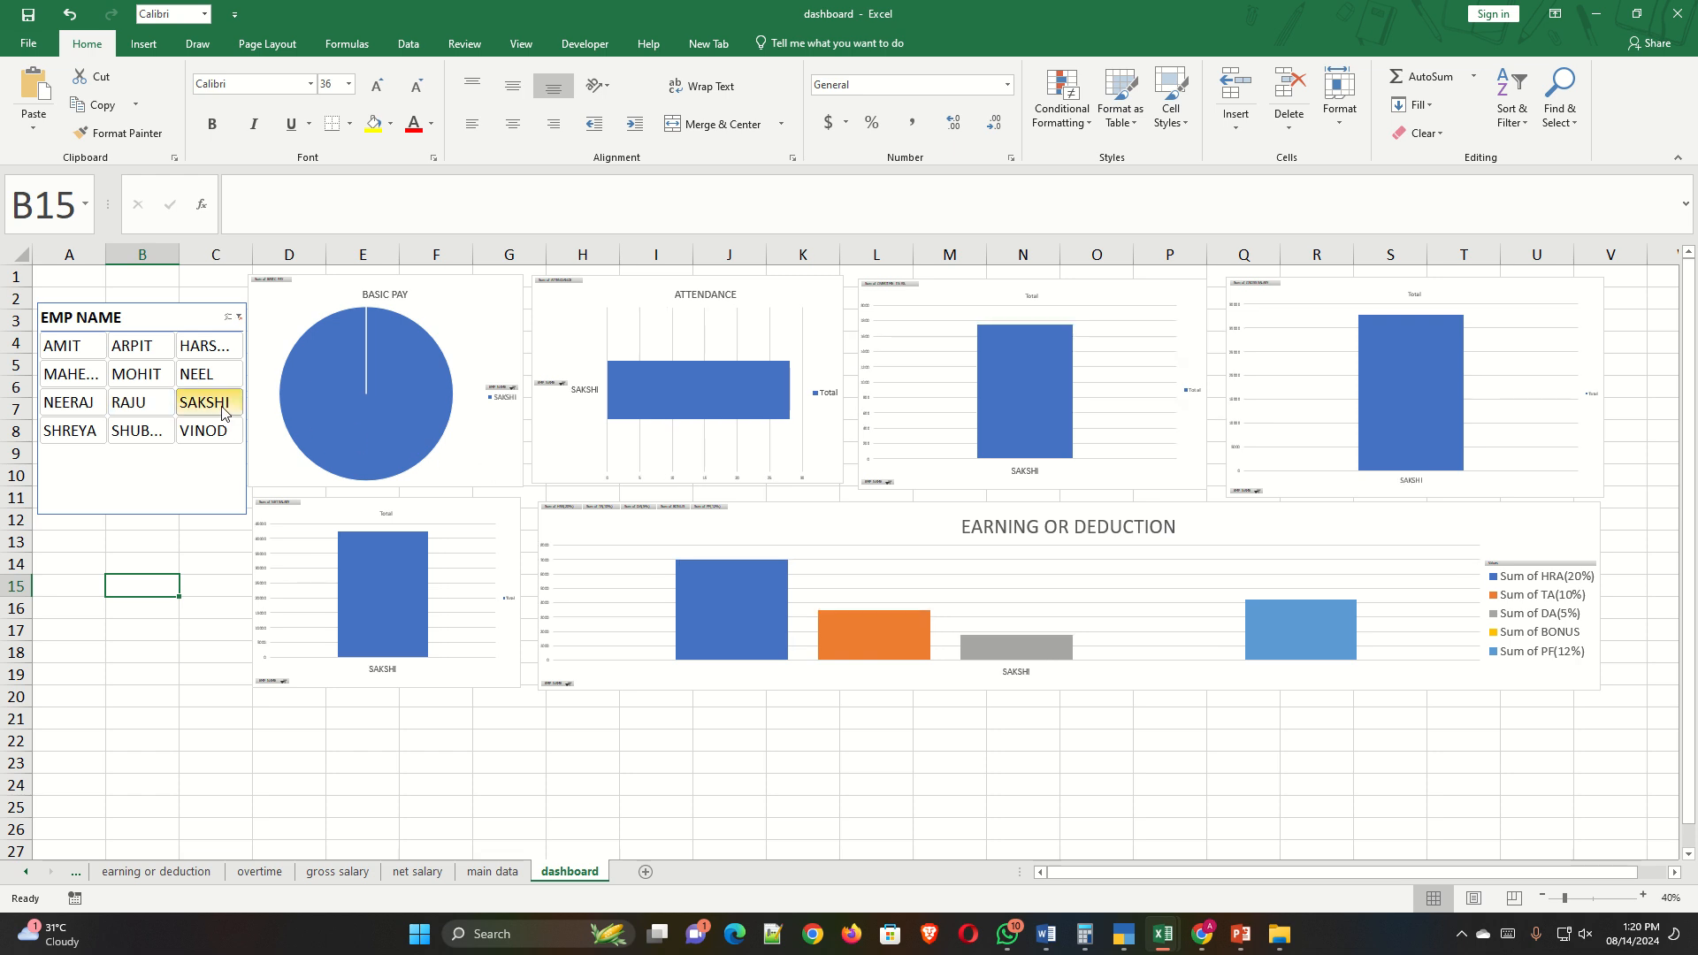
pyautogui.click(212, 433)
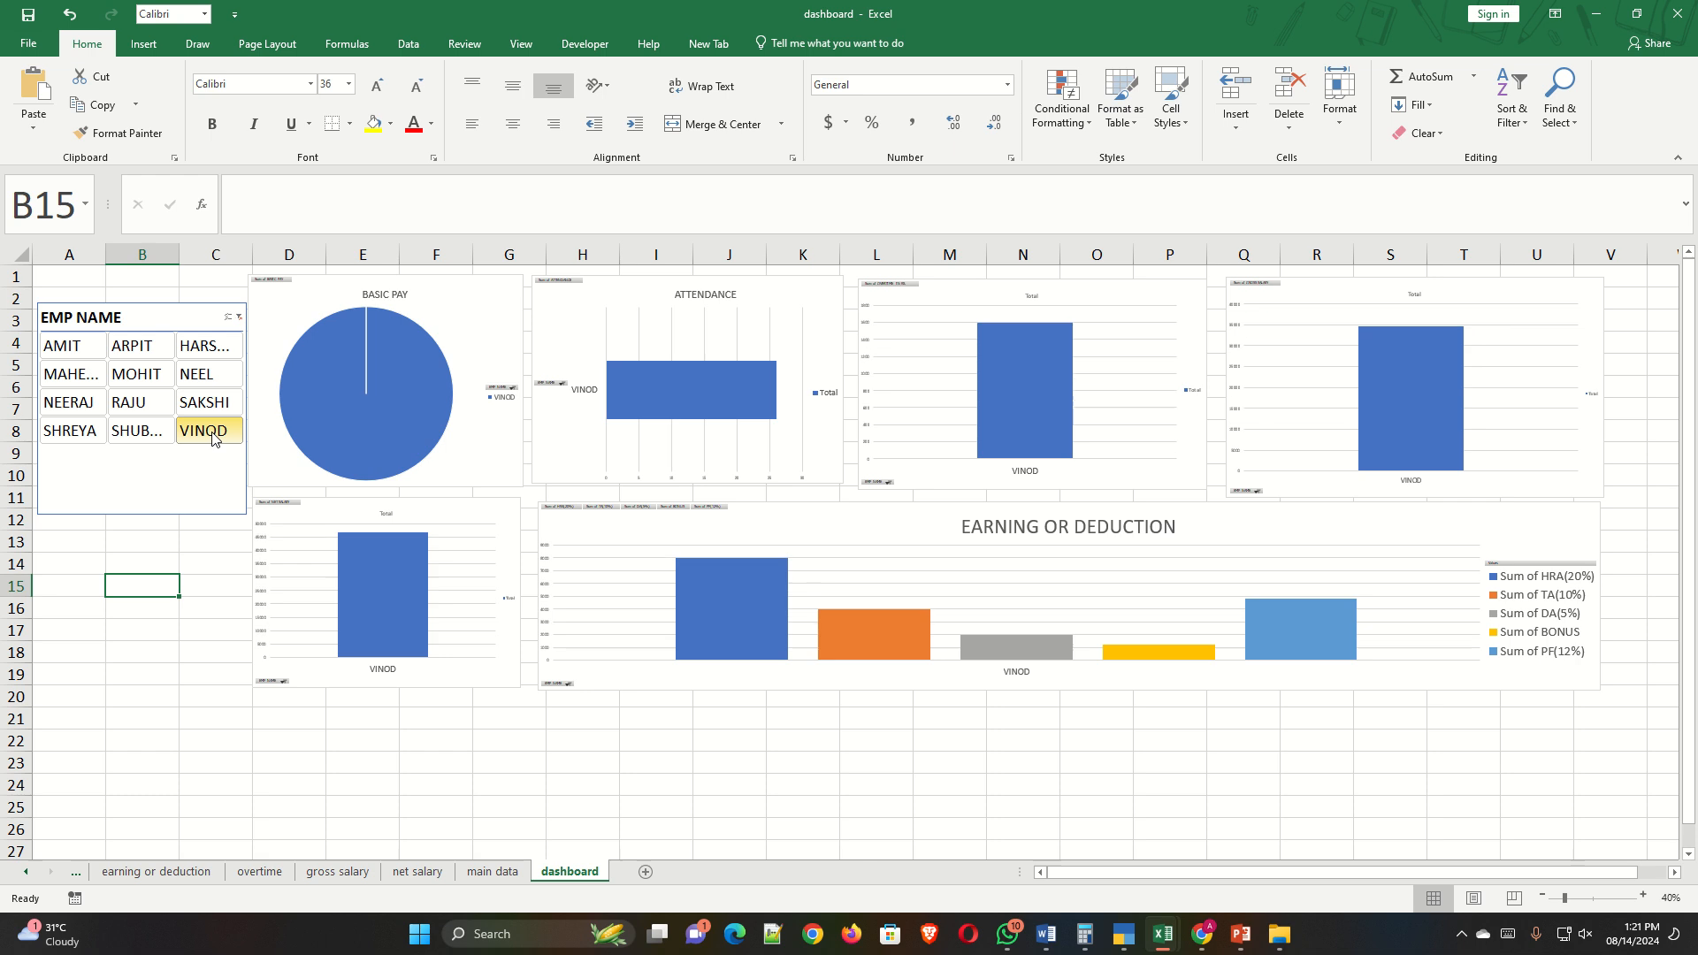
# Turn on multi-select in the EMP NAME slicer and filter the dashboard to three employees together.
pyautogui.click(170, 441)
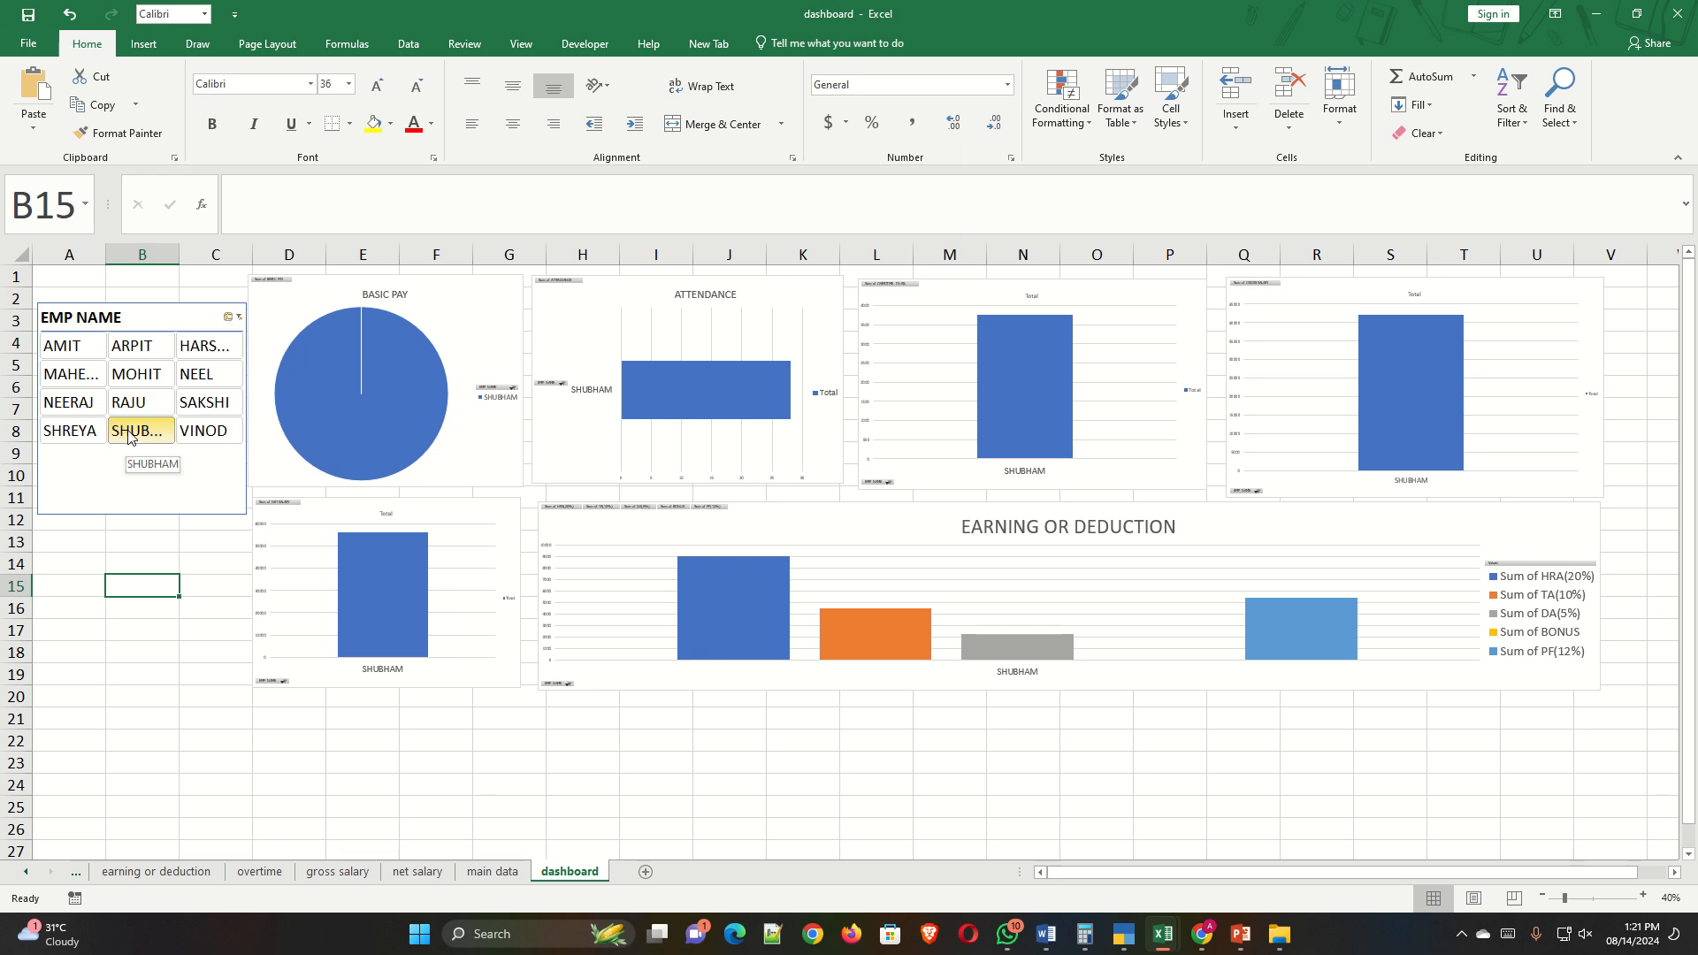
pyautogui.click(80, 382)
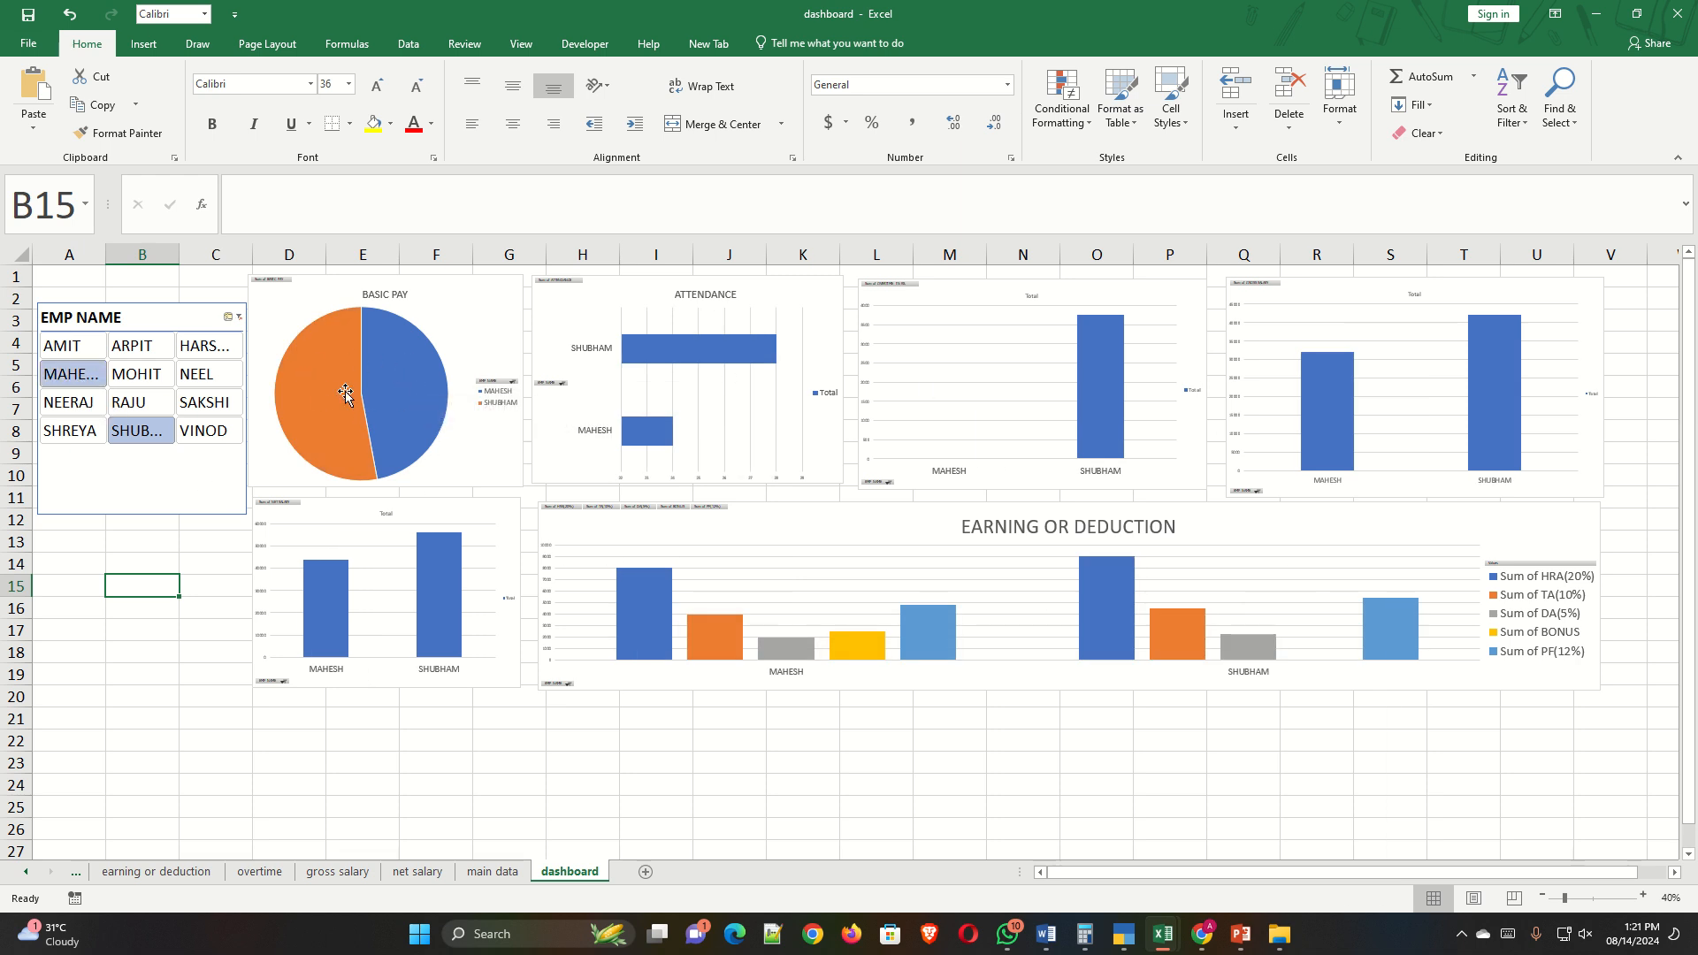
pyautogui.click(202, 401)
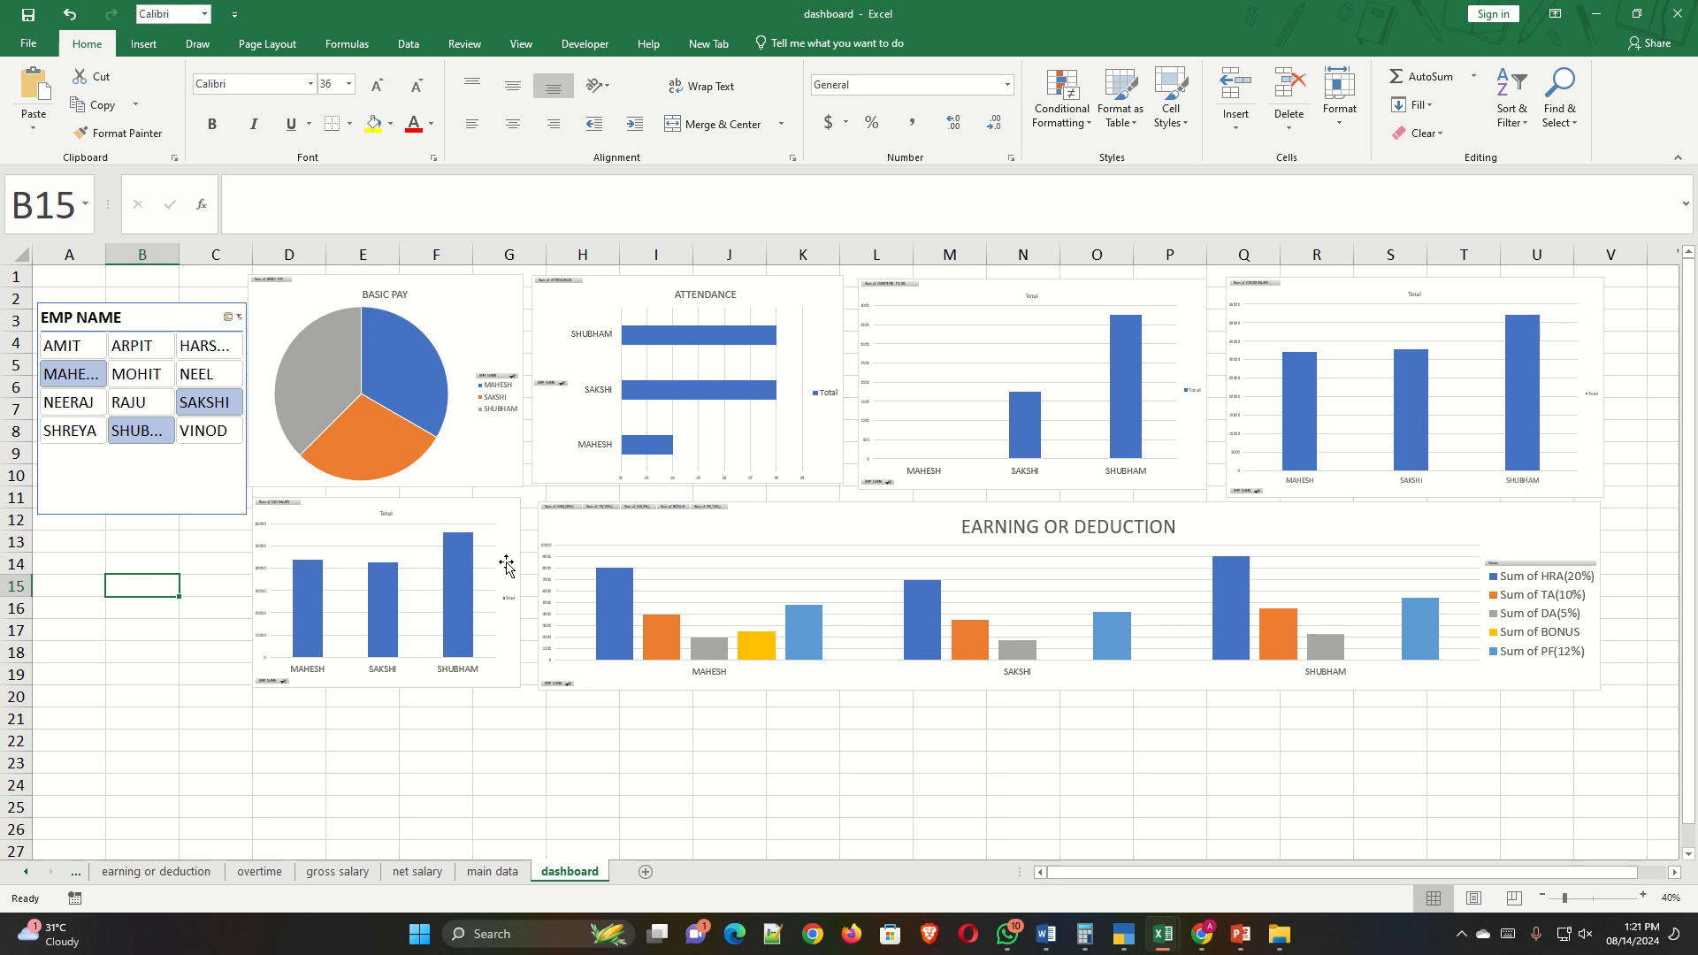
# Apply the dark gradient chart style to the EARNING OR DEDUCTION chart.
pyautogui.click(901, 523)
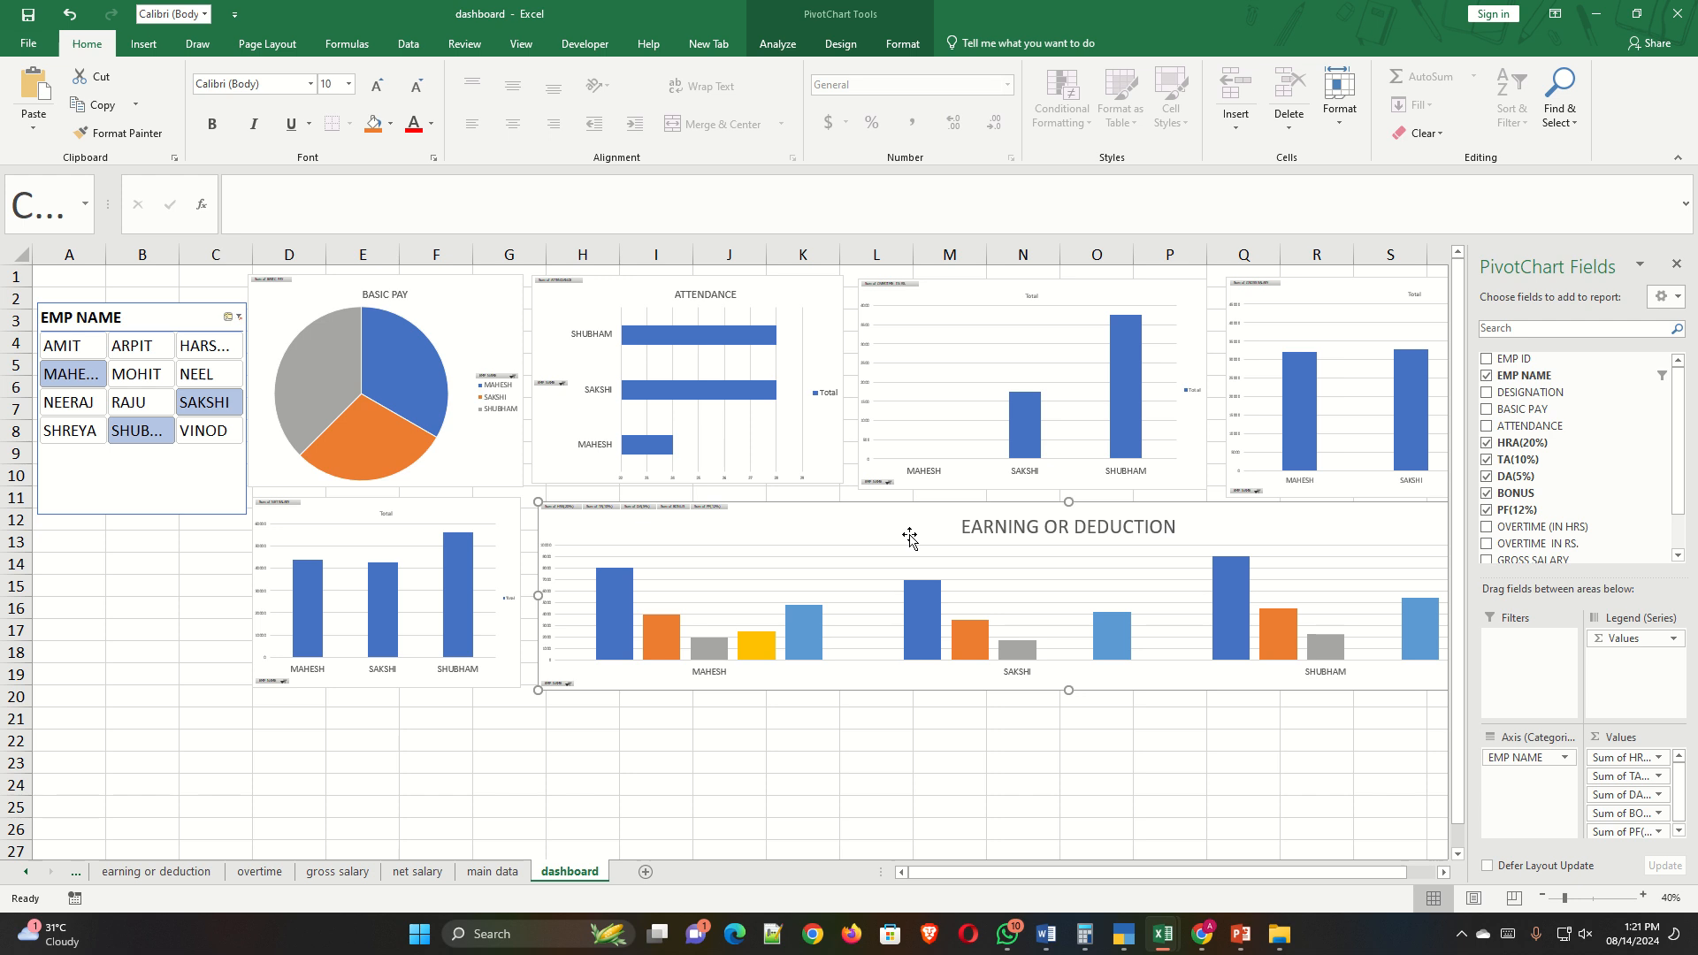
pyautogui.press('Escape')
pyautogui.click(879, 534)
pyautogui.click(903, 44)
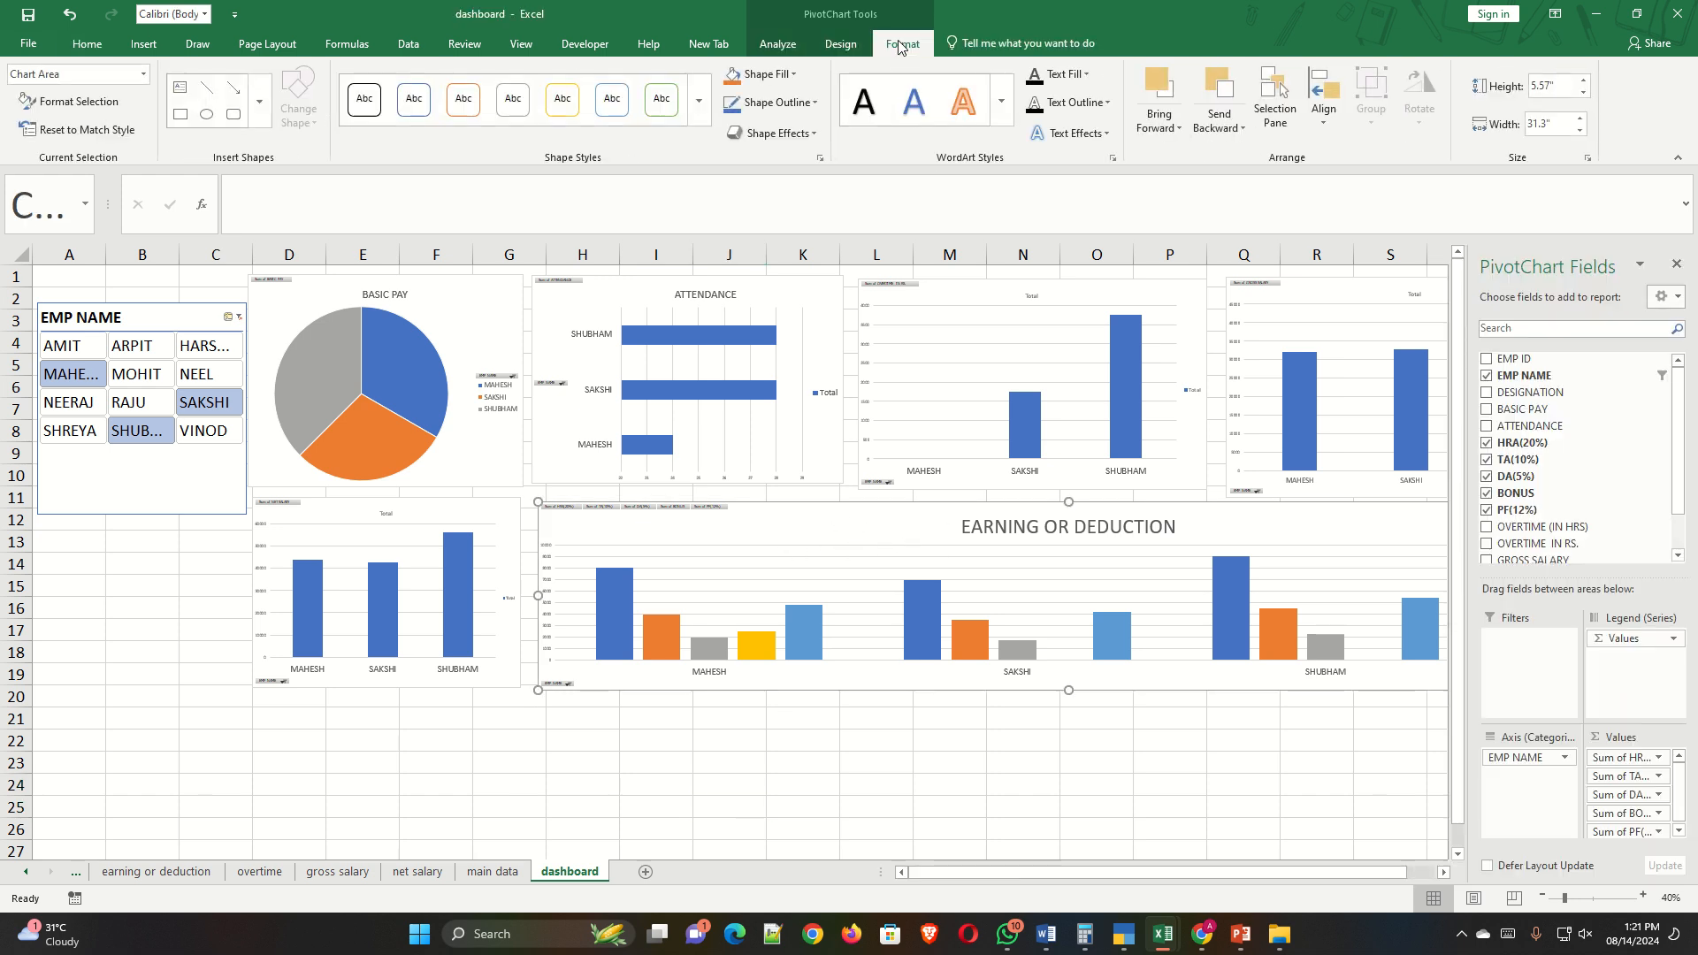
pyautogui.click(841, 44)
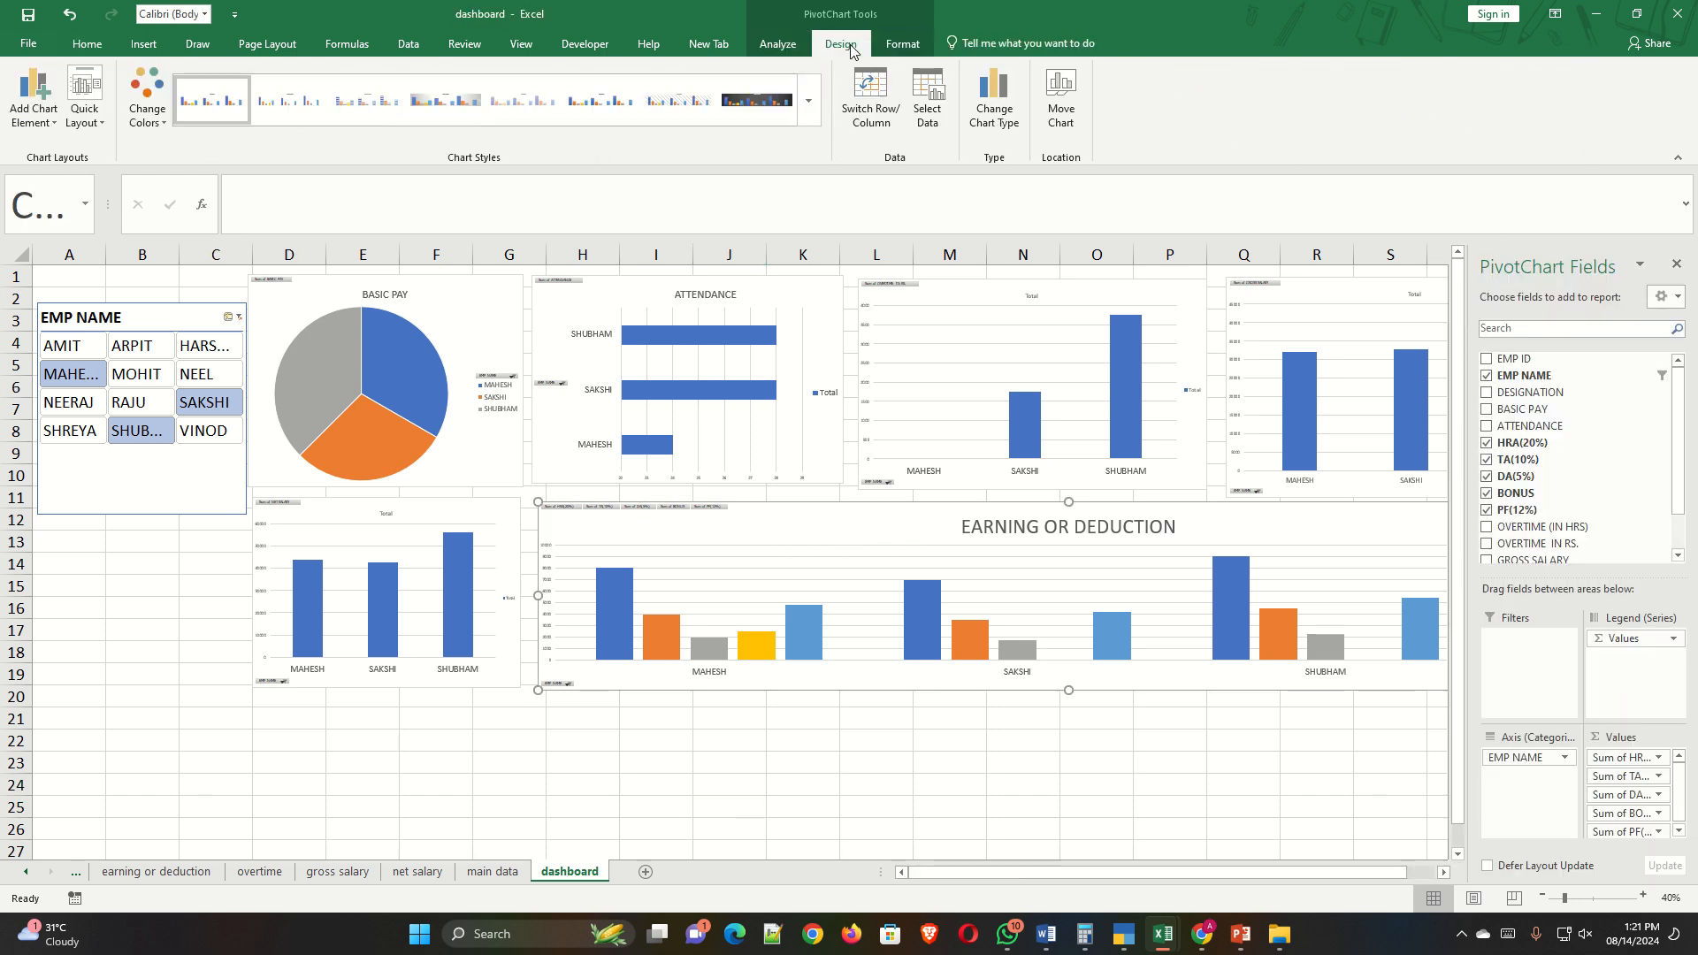
pyautogui.click(808, 100)
pyautogui.click(757, 110)
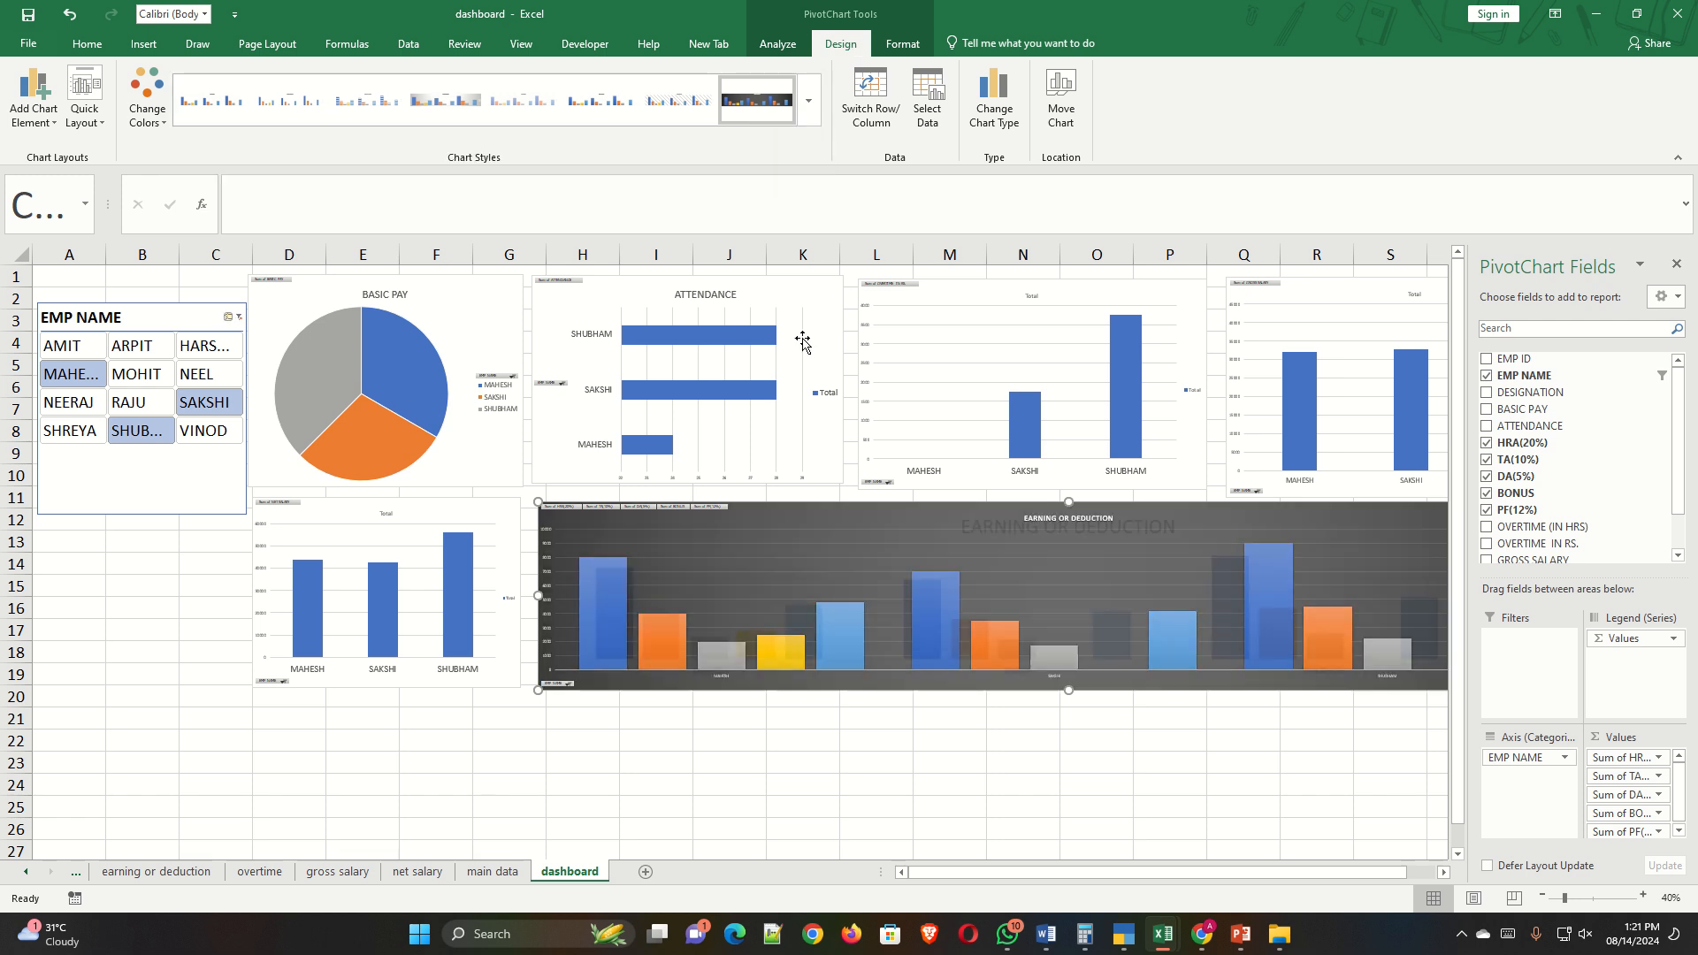
pyautogui.click(853, 738)
# Give the overtime chart the same dark gradient chart style and select the gross salary chart.
pyautogui.click(902, 449)
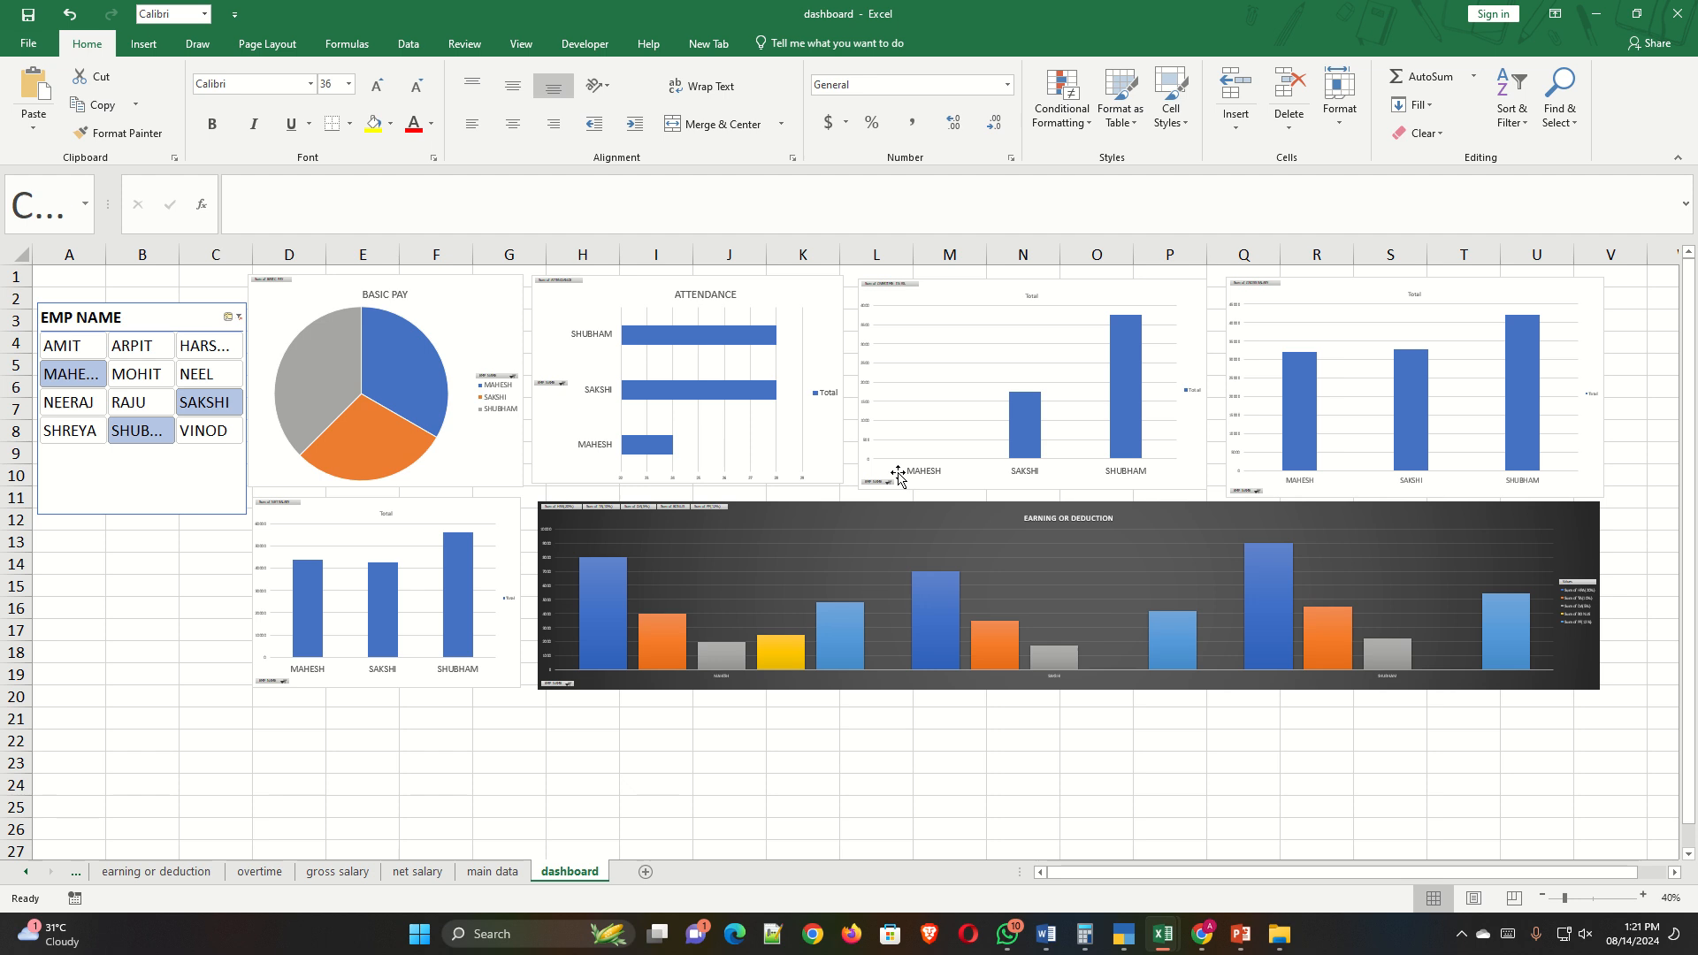
pyautogui.click(812, 122)
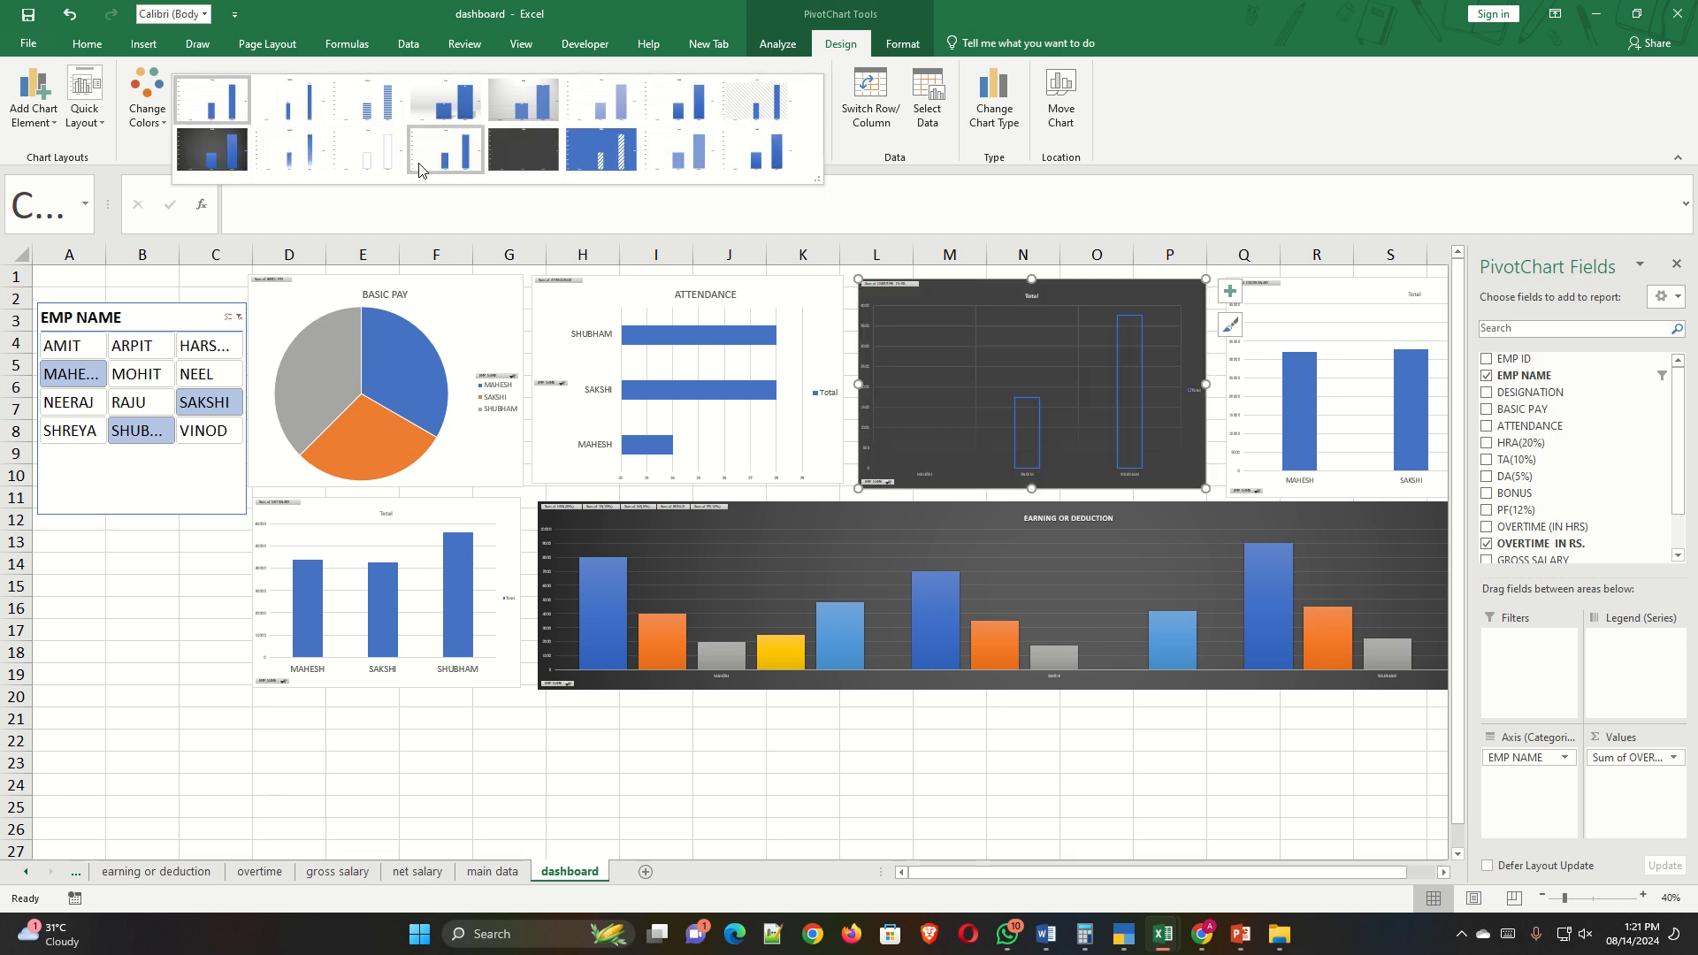
pyautogui.click(213, 151)
pyautogui.click(1366, 493)
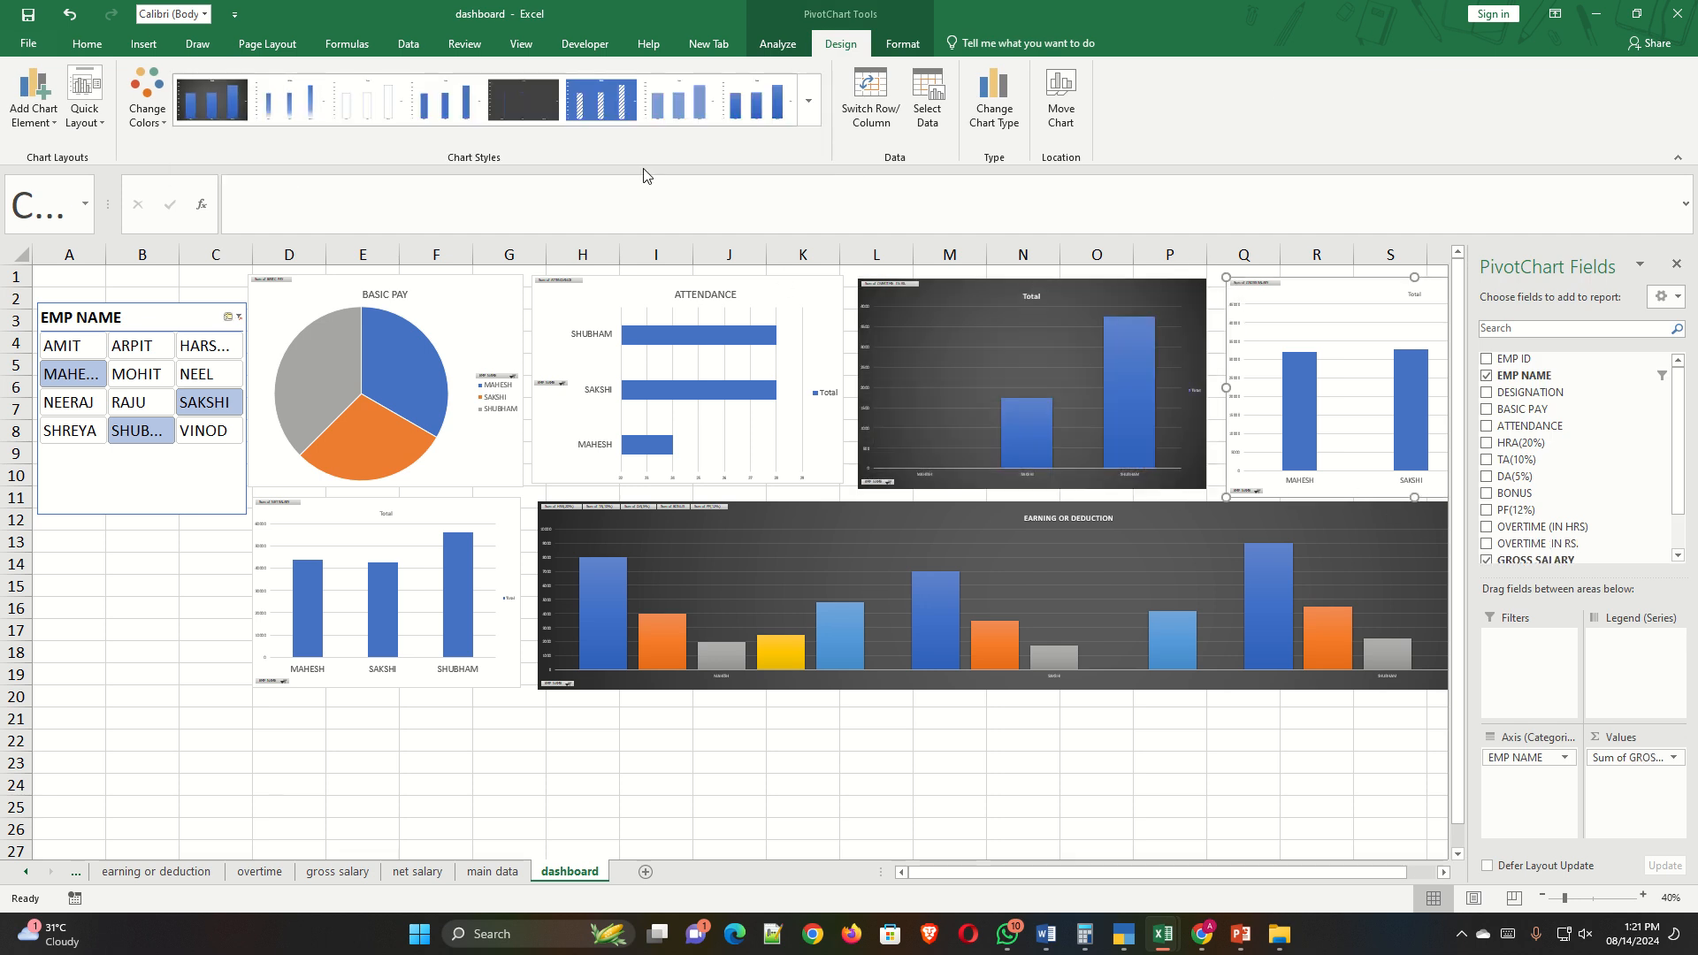
# Apply the dark outlined-column style to the gross salary chart and the solid blue patterned-bar style to the ATTENDANCE chart.
pyautogui.click(524, 99)
pyautogui.click(731, 481)
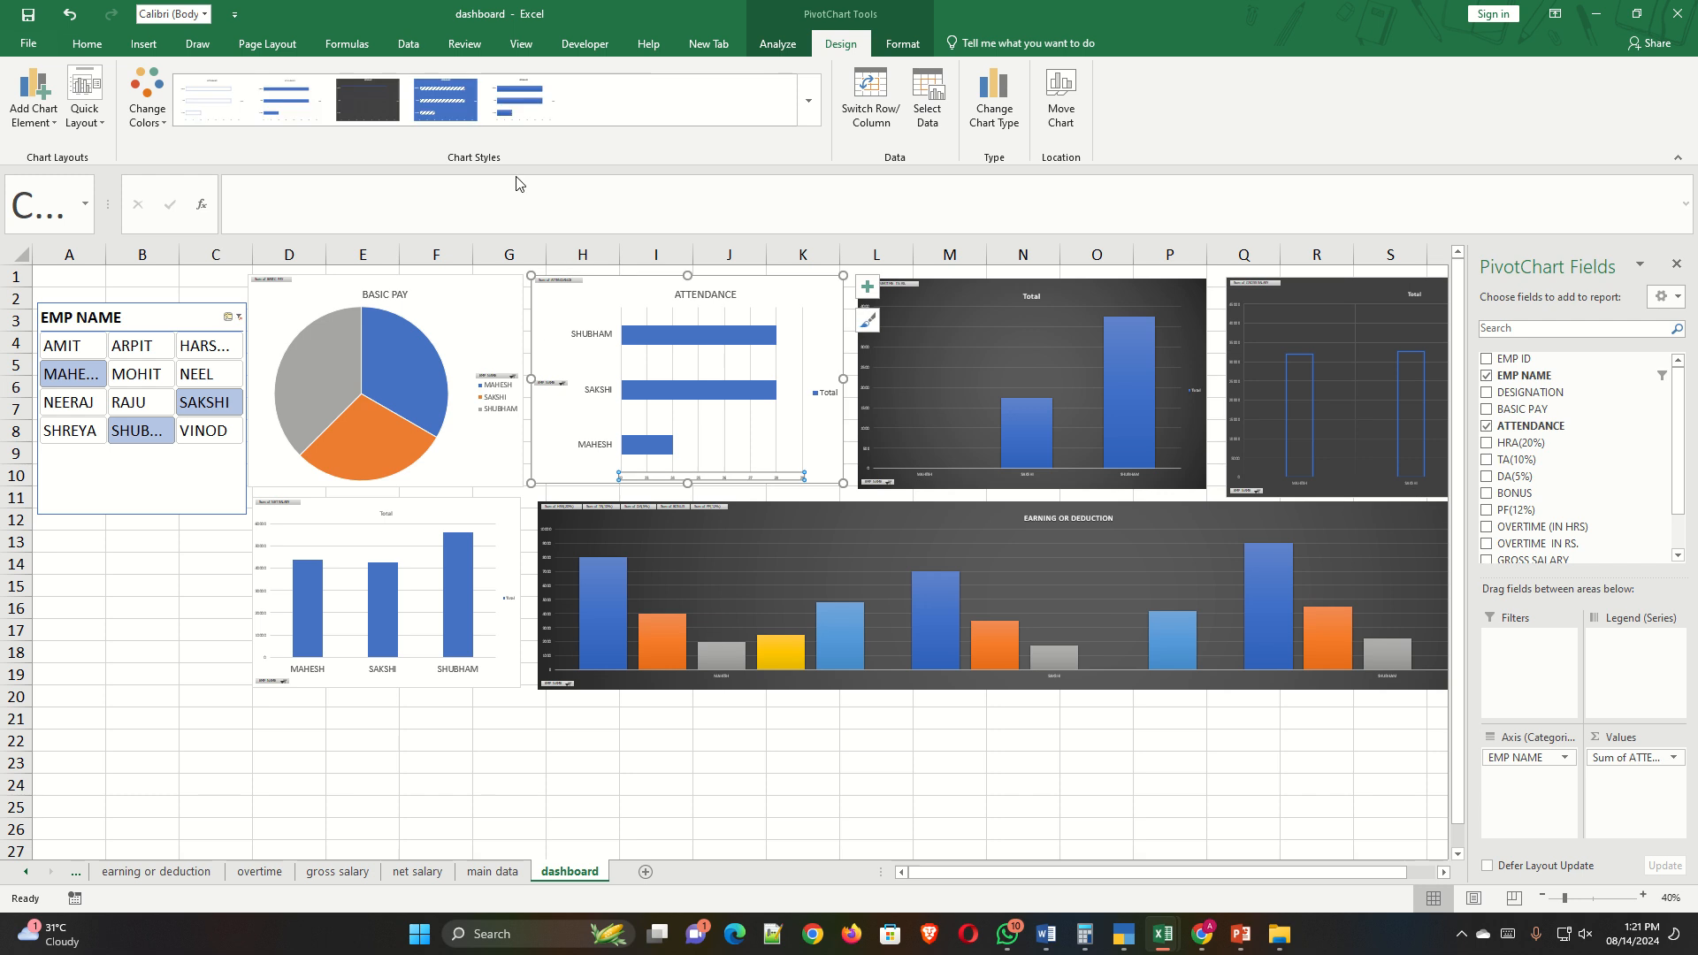
pyautogui.click(469, 106)
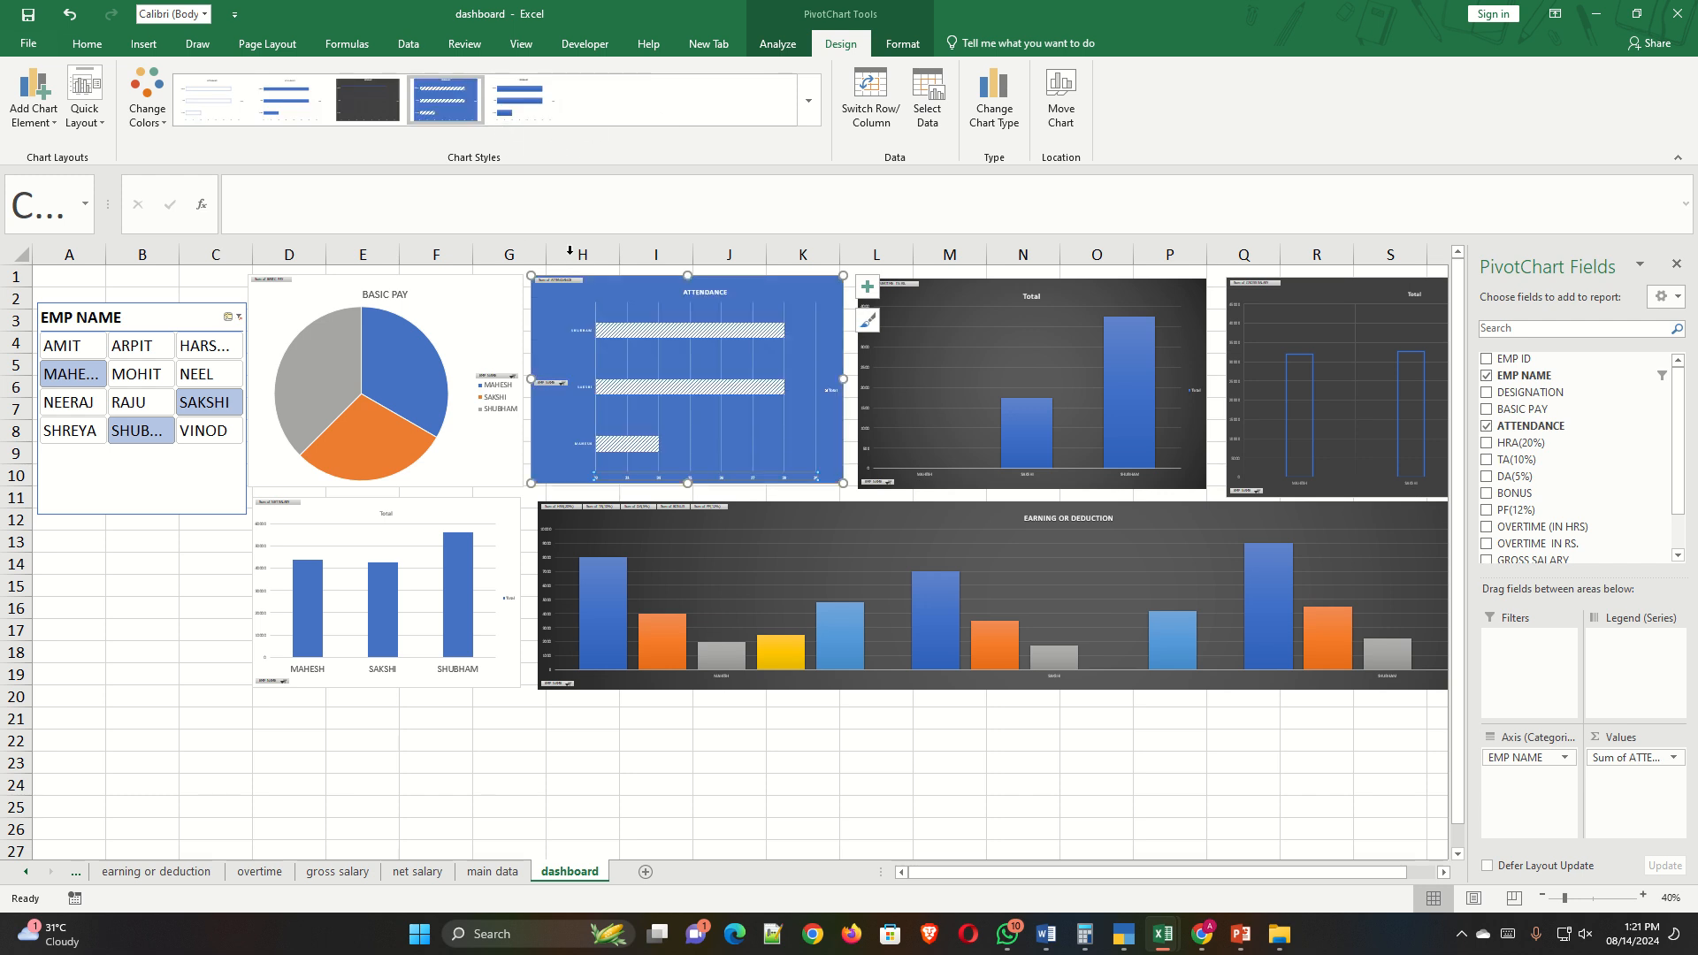
# Apply the dark gradient chart style to the BASIC PAY pie chart.
pyautogui.click(429, 470)
pyautogui.click(807, 100)
pyautogui.click(679, 99)
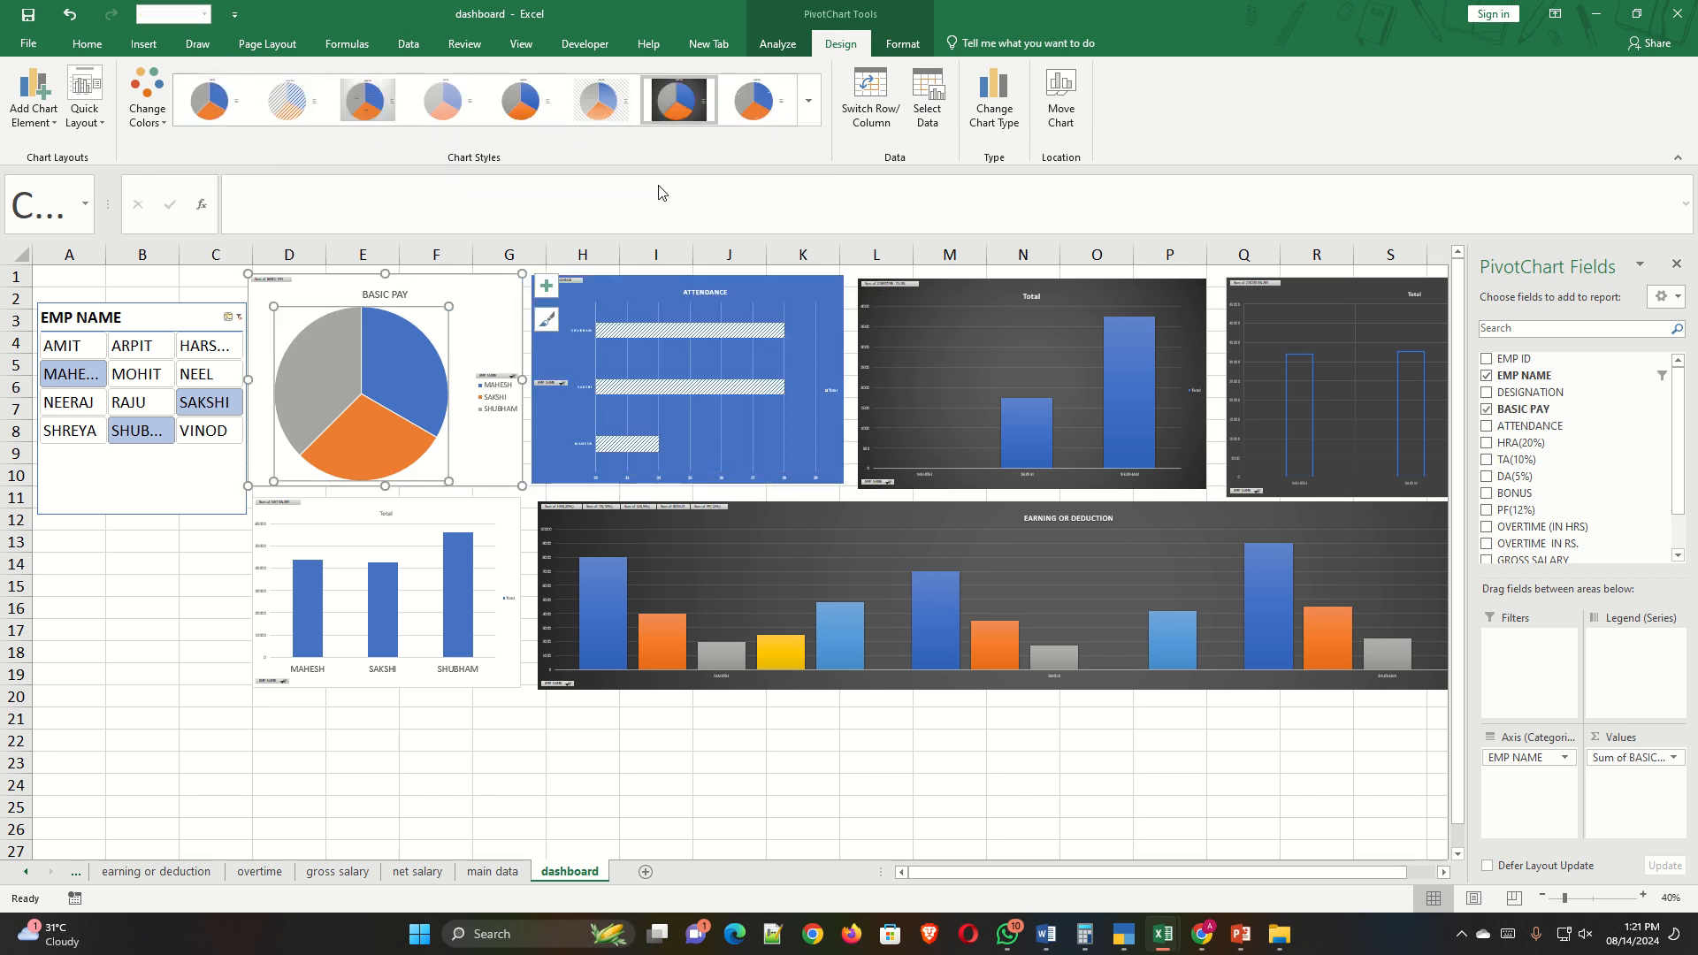
# Change the net salary chart's color scheme to orange and deselect the chart.
pyautogui.click(499, 542)
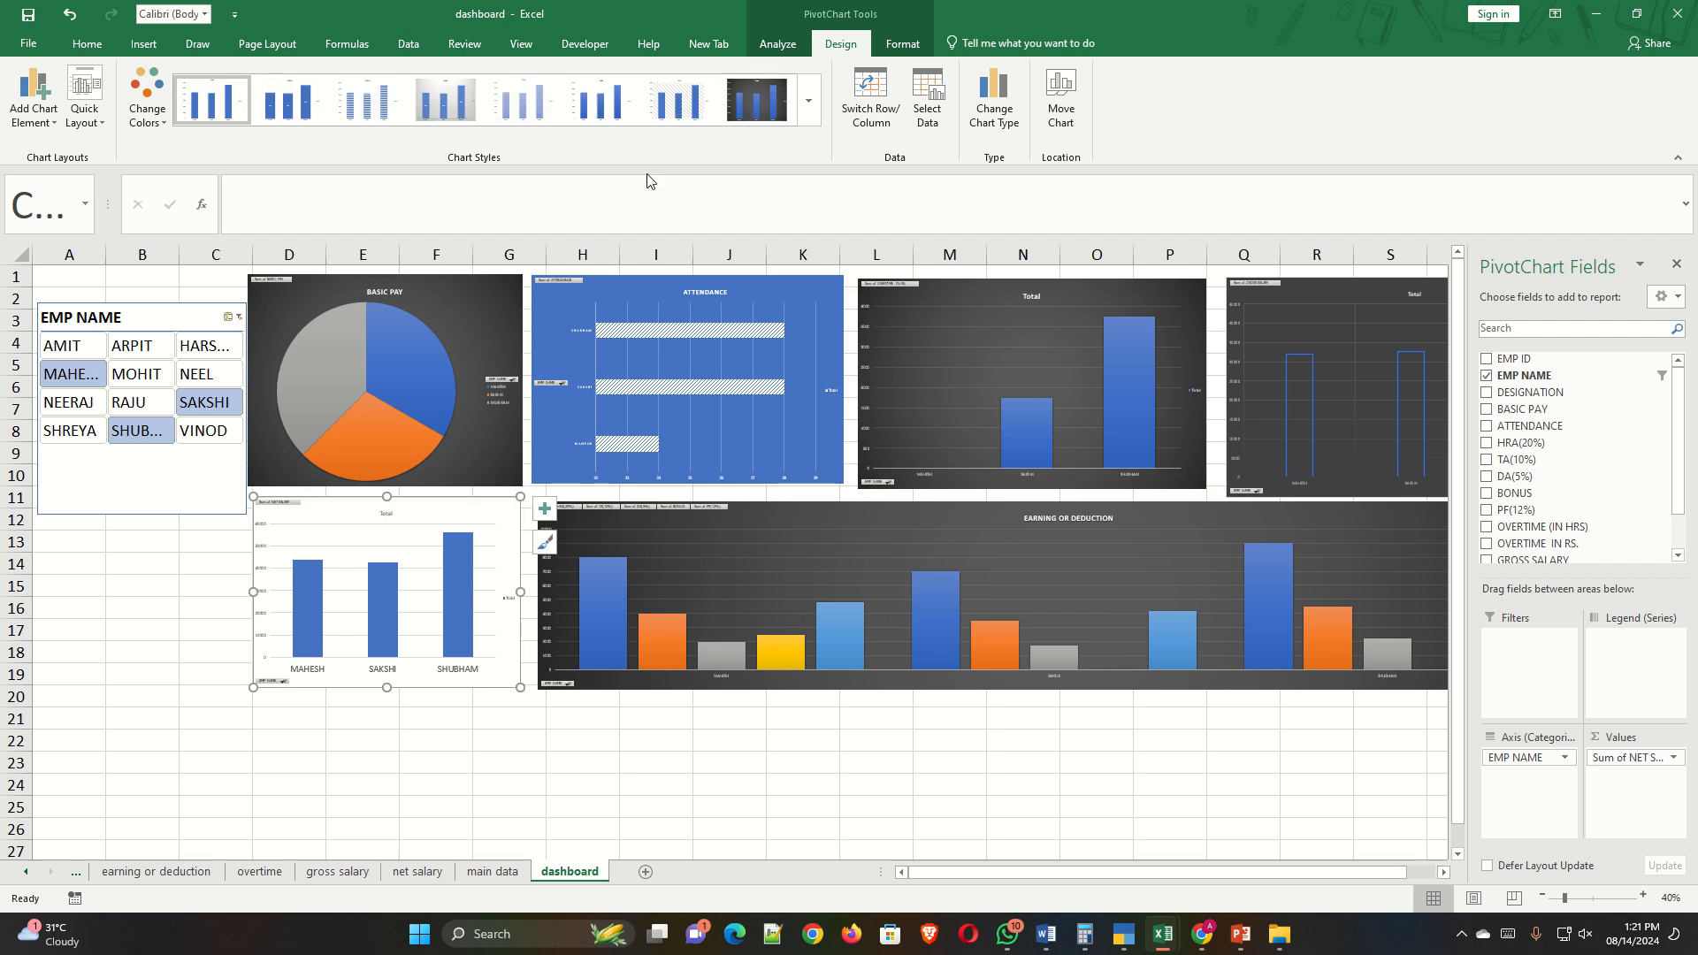
pyautogui.click(146, 97)
pyautogui.click(219, 239)
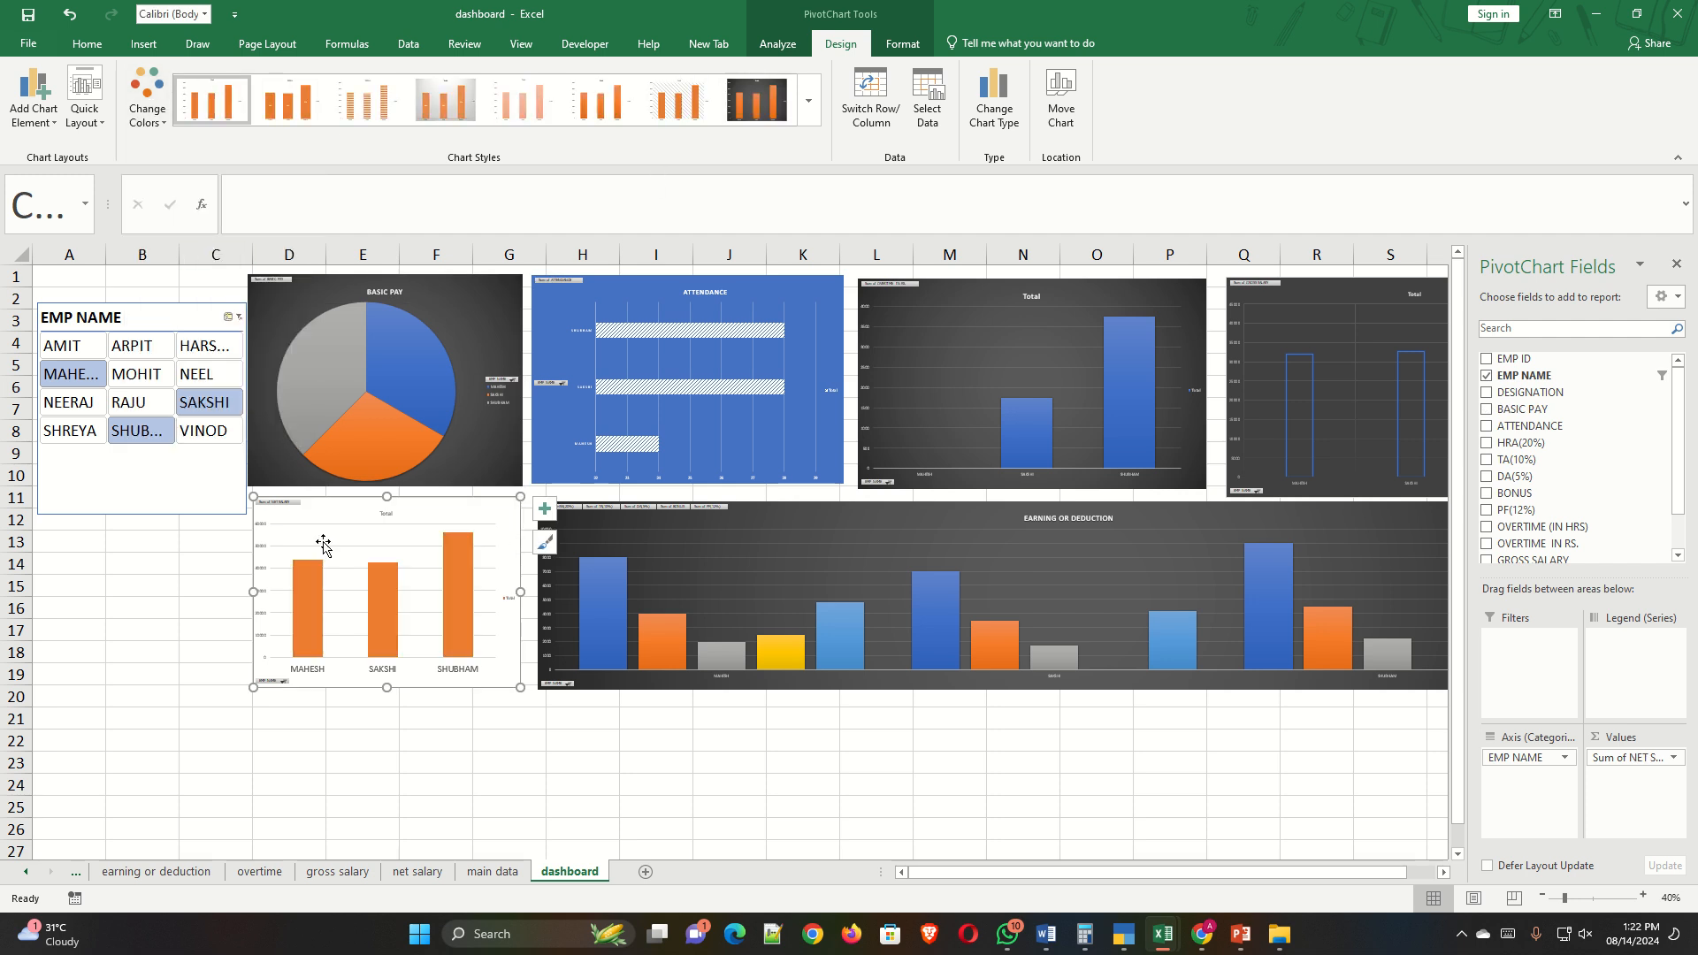
pyautogui.click(441, 714)
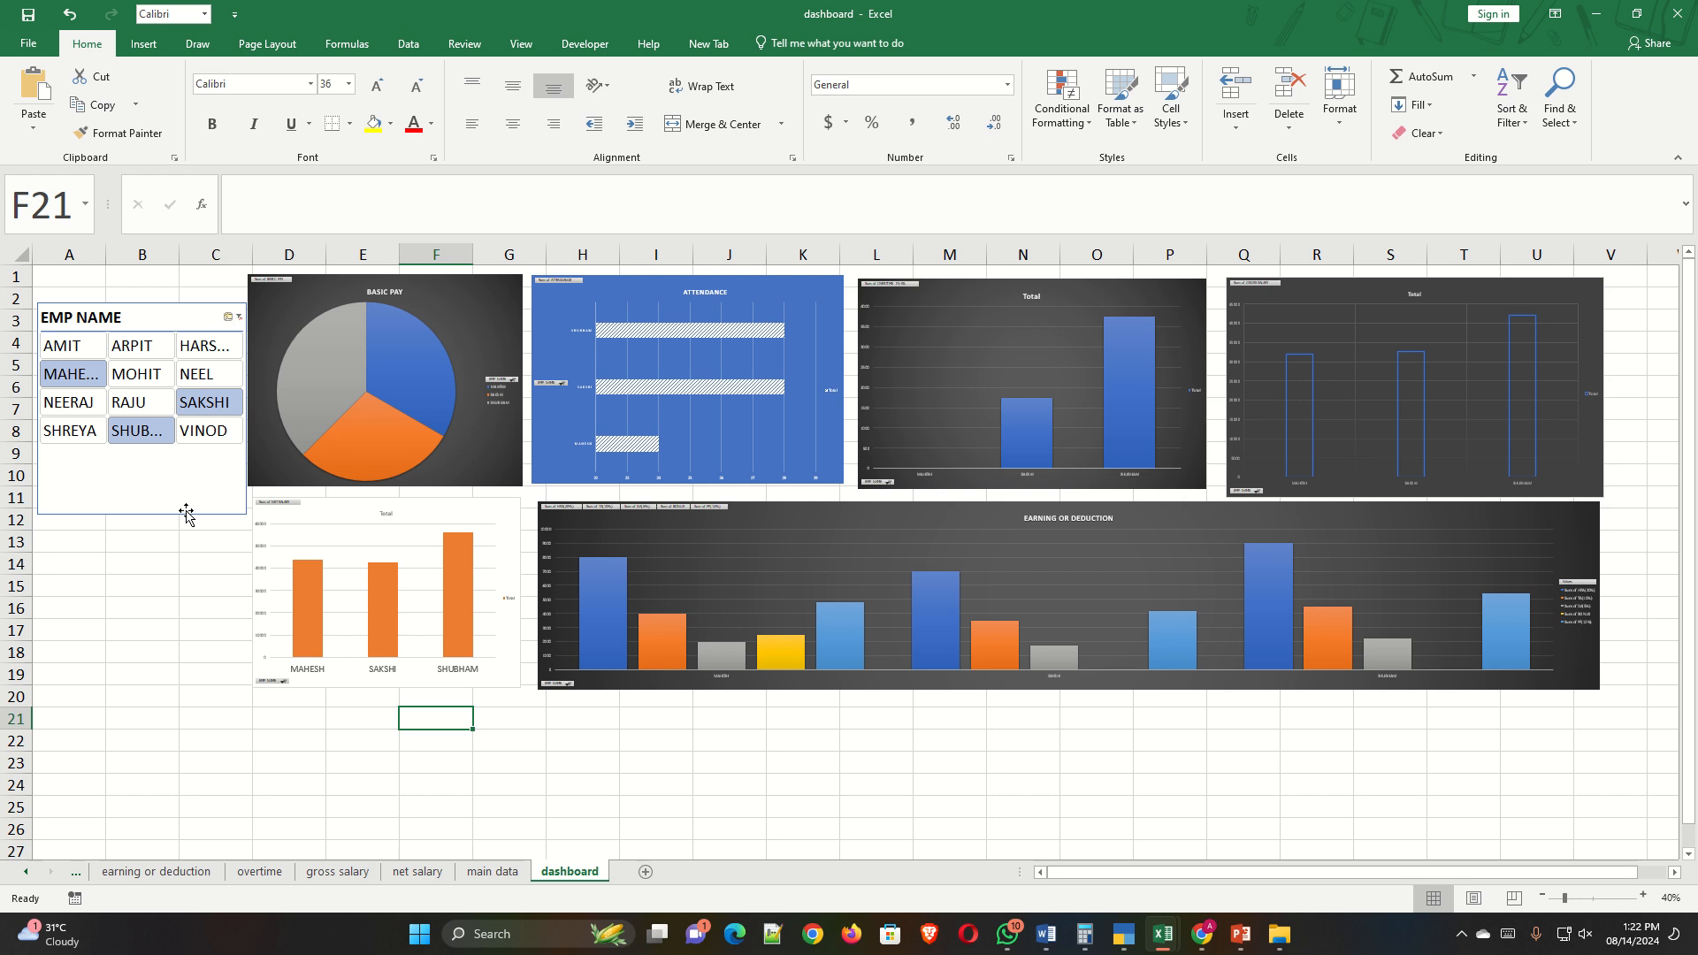
# Remove the employee next to the last from the EMP NAME slicer selection and add the last listed employee to the filter.
pyautogui.keyDown('ctrl'); pyautogui.click(141, 438); pyautogui.keyUp('ctrl')
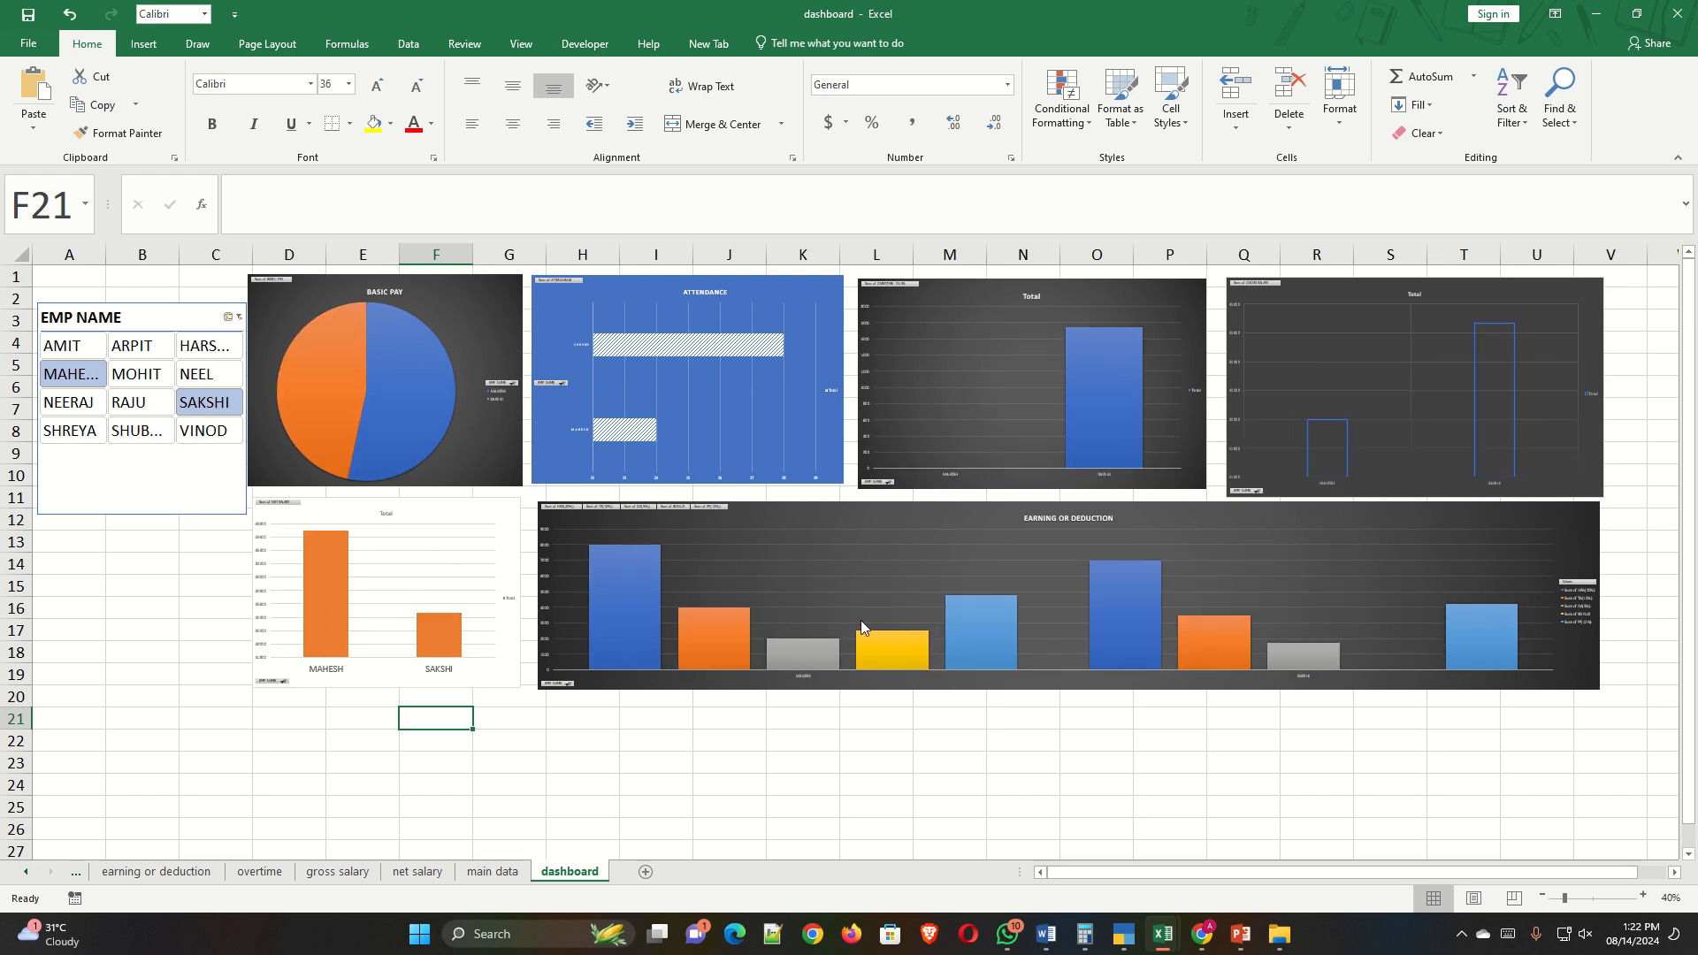
pyautogui.keyDown('ctrl'); pyautogui.click(210, 431); pyautogui.keyUp('ctrl')
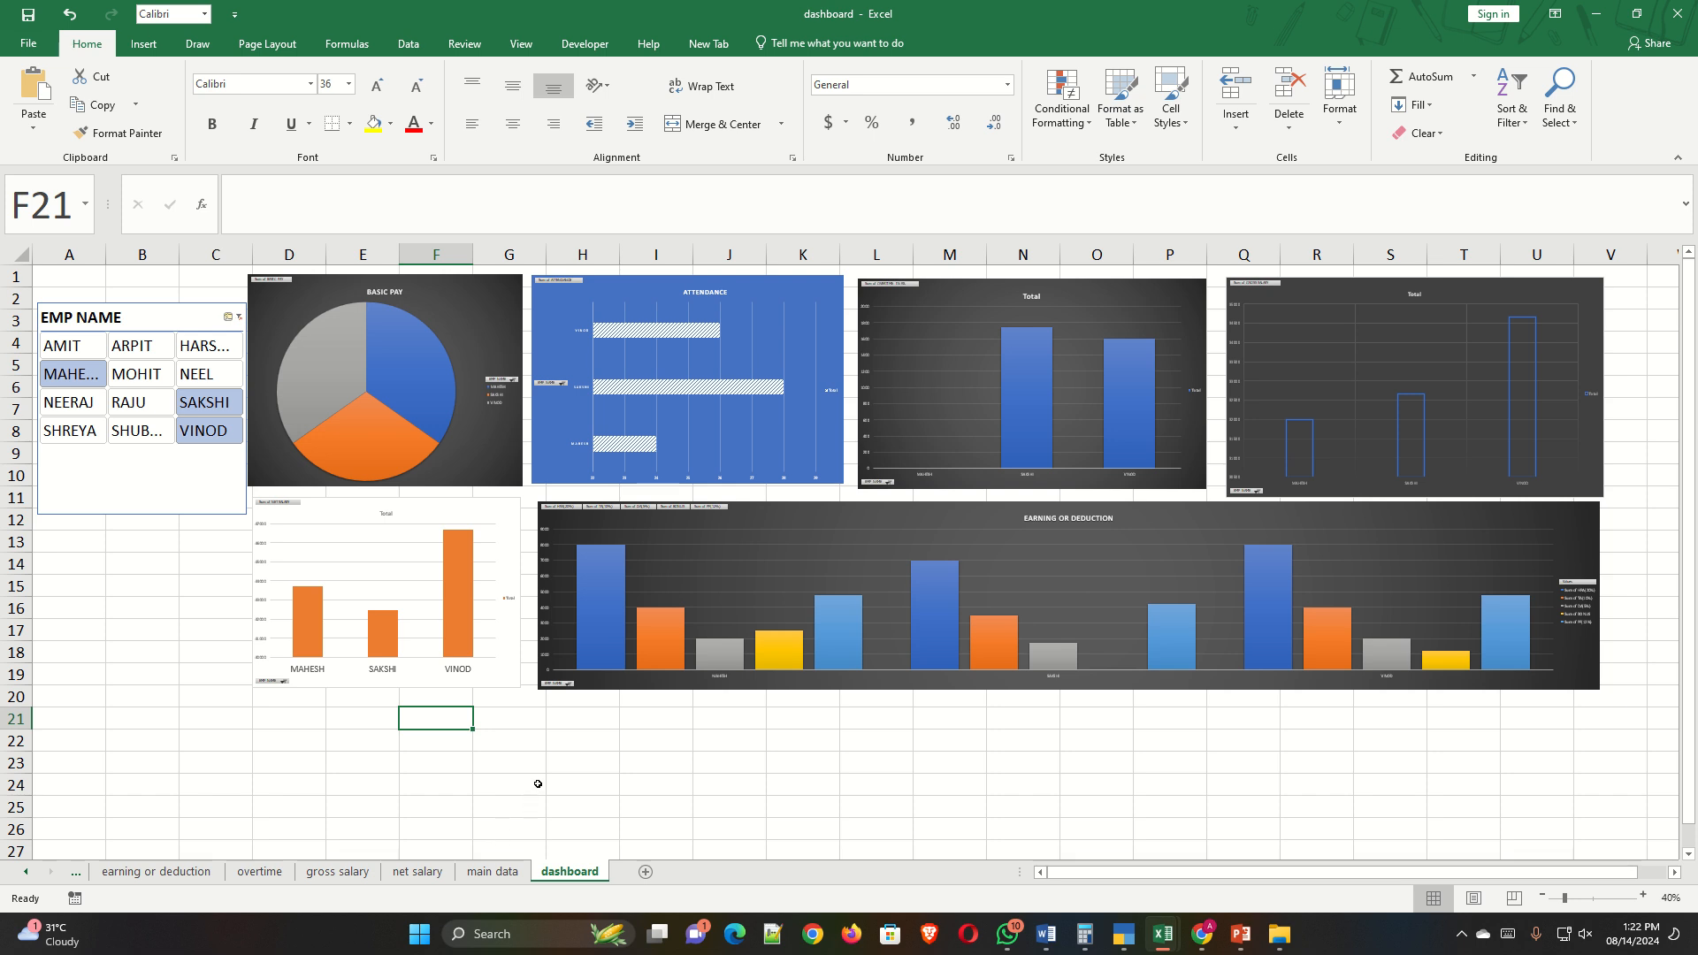
pyautogui.click(561, 765)
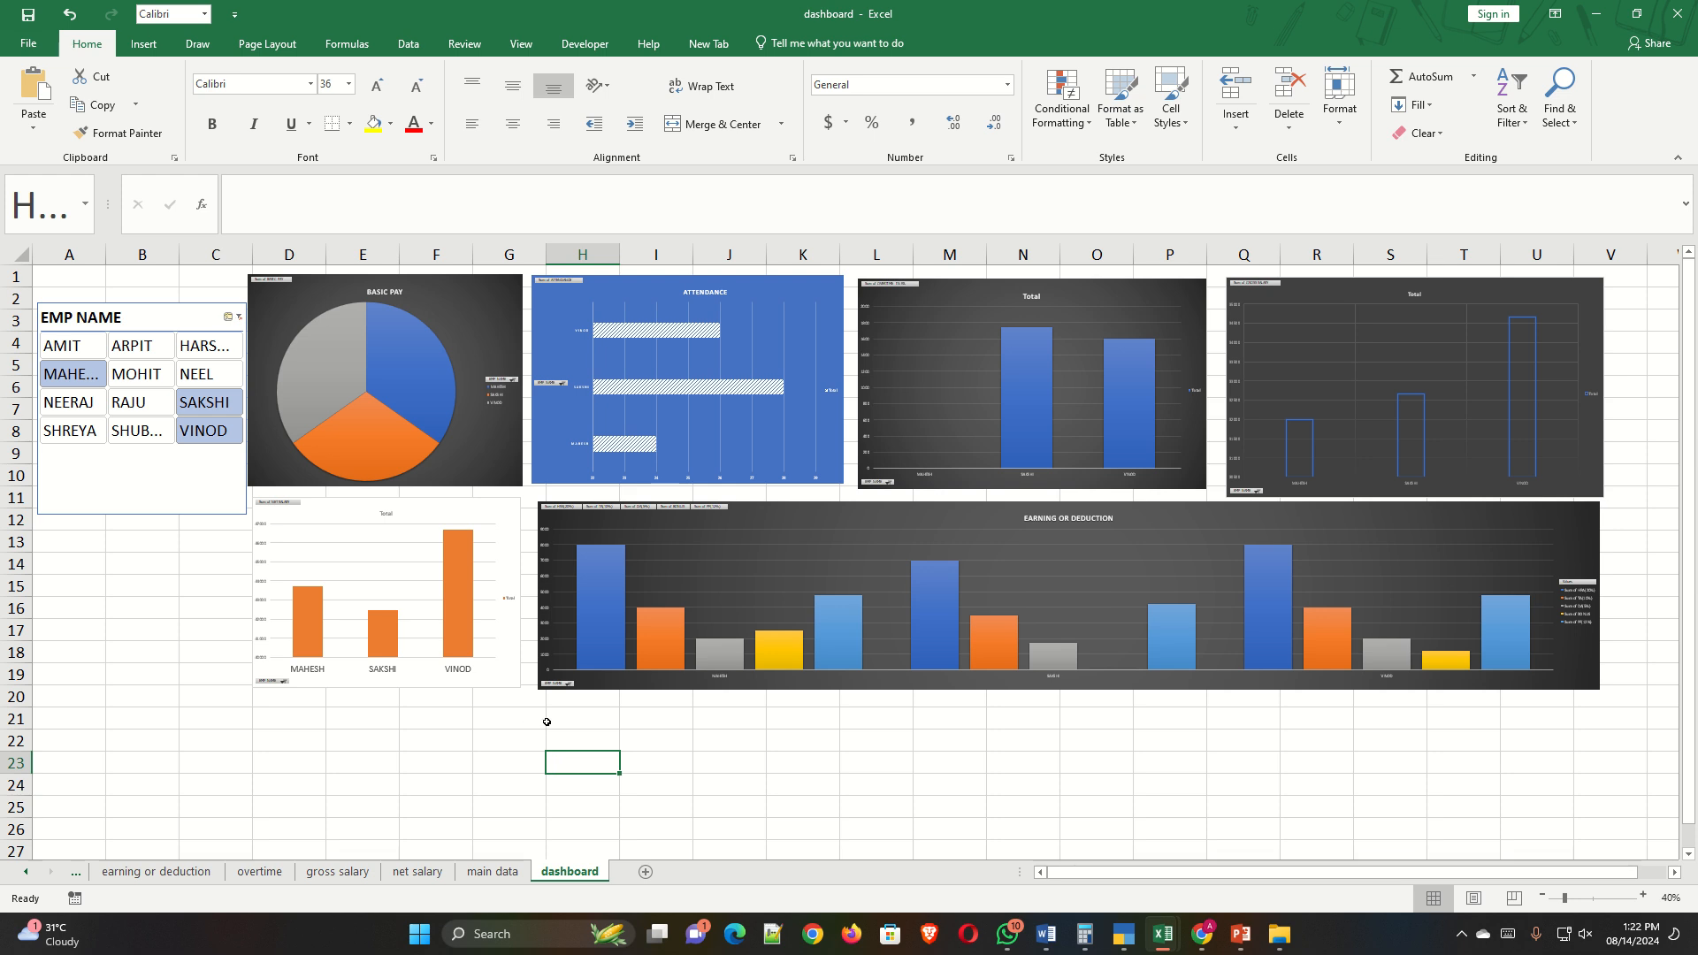
pyautogui.click(632, 724)
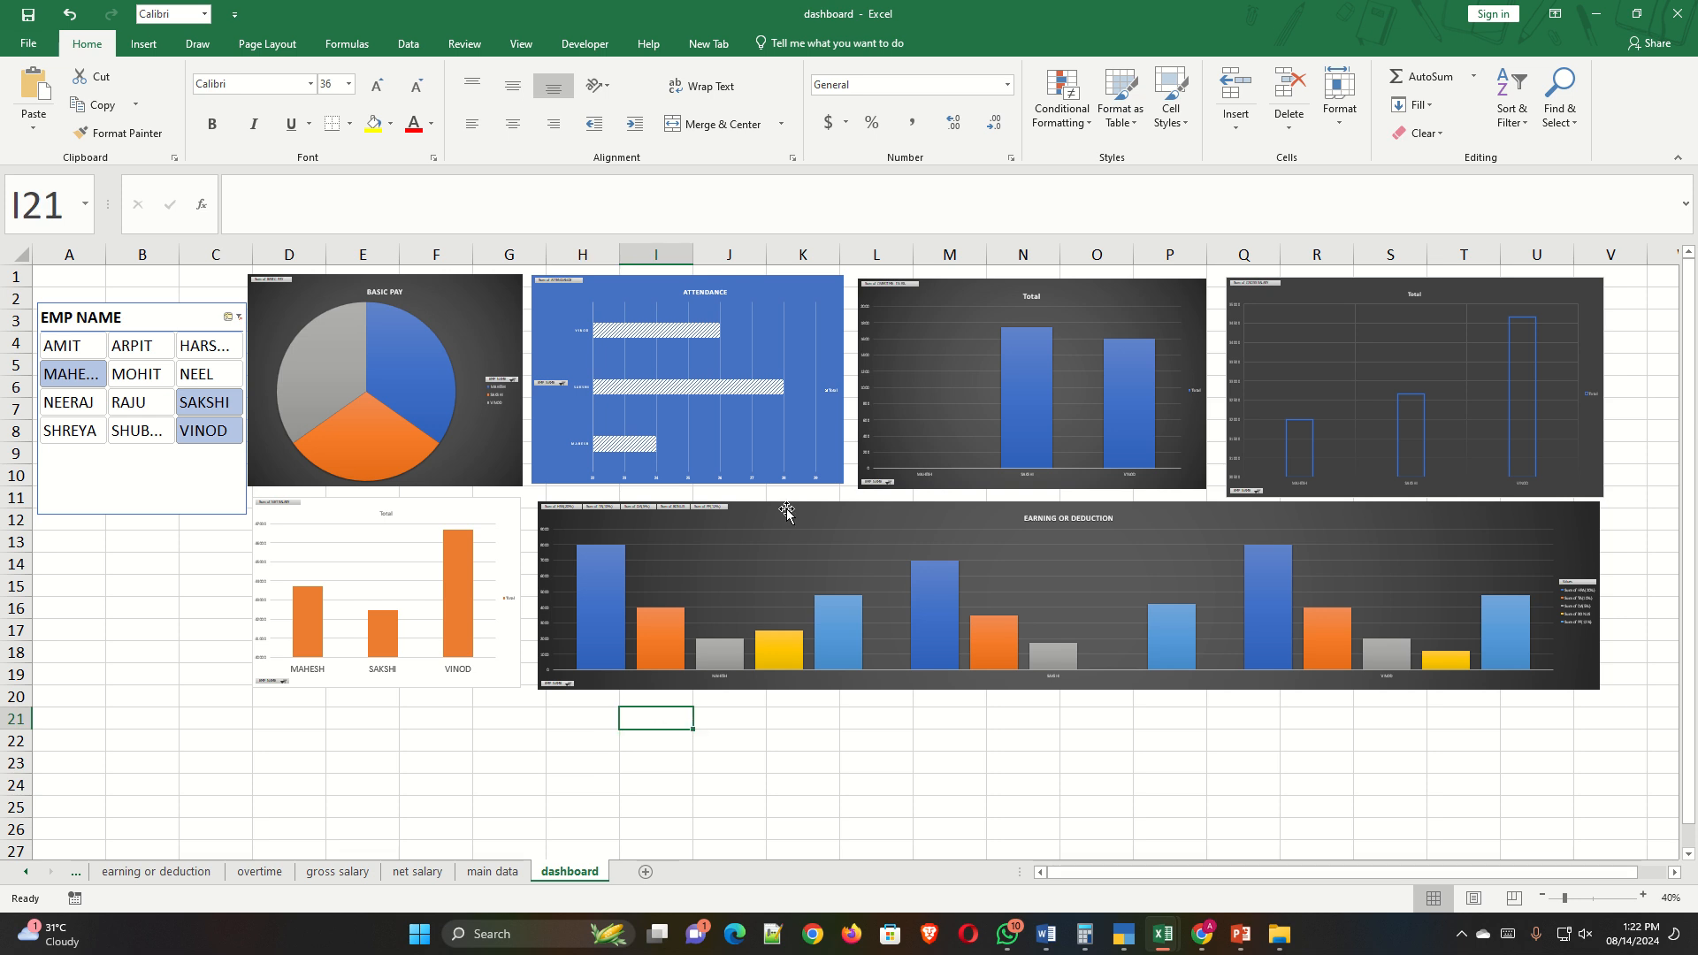
pyautogui.moveTo(855, 14)
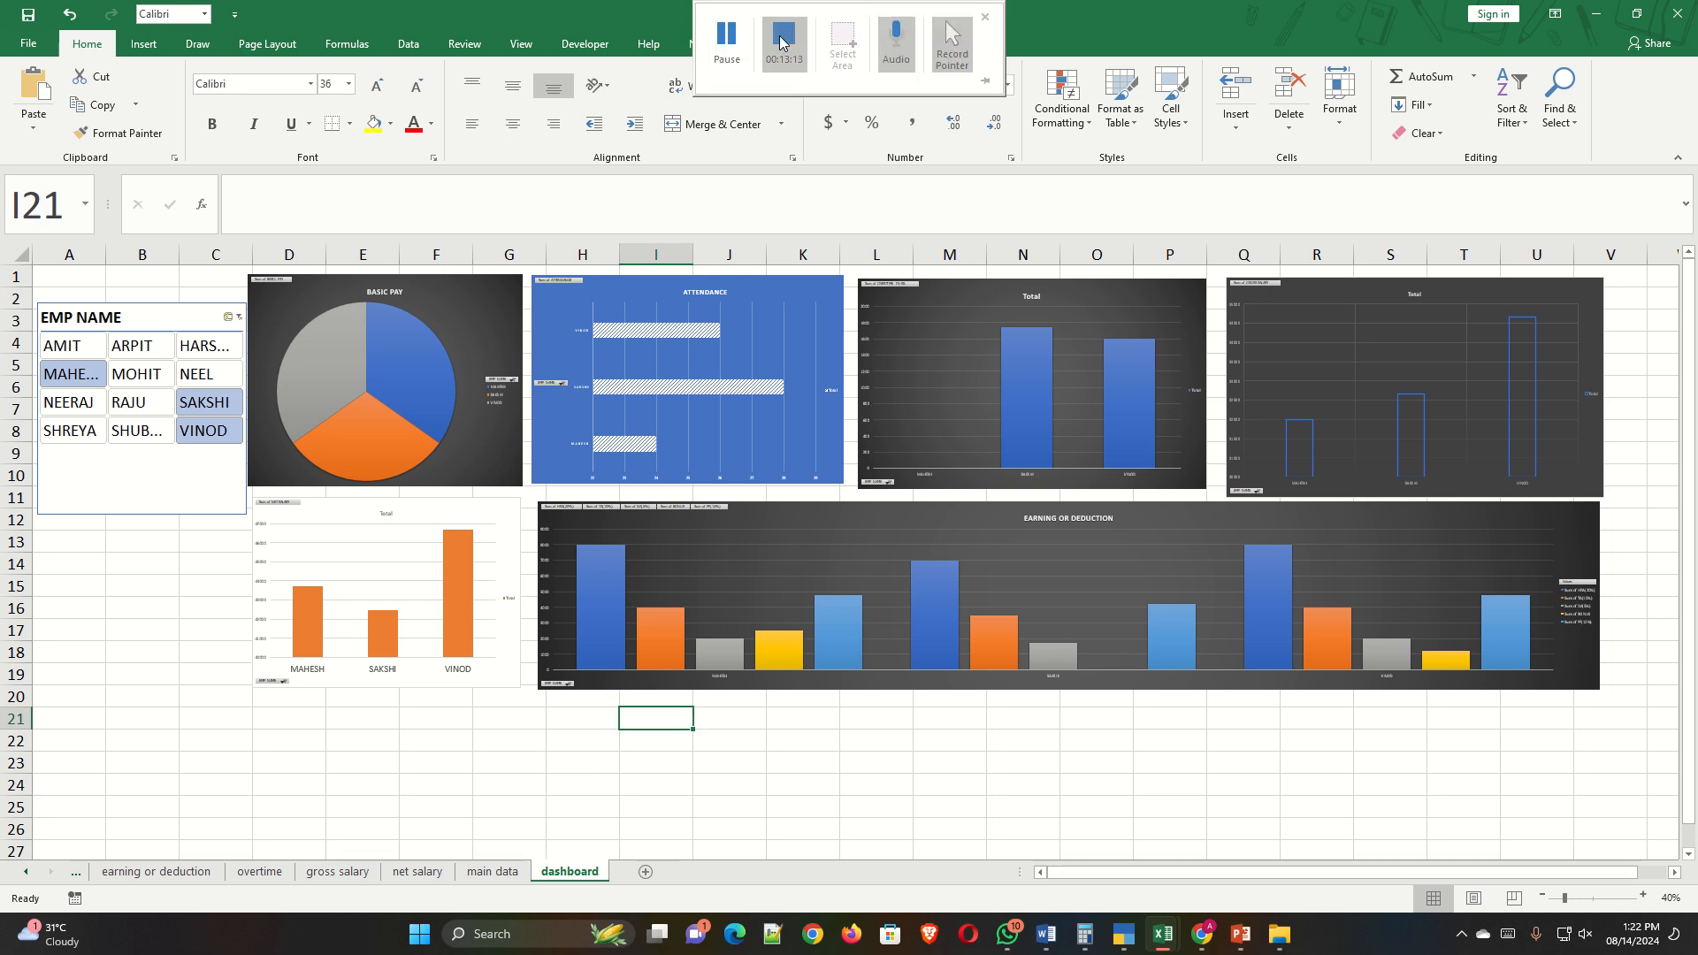